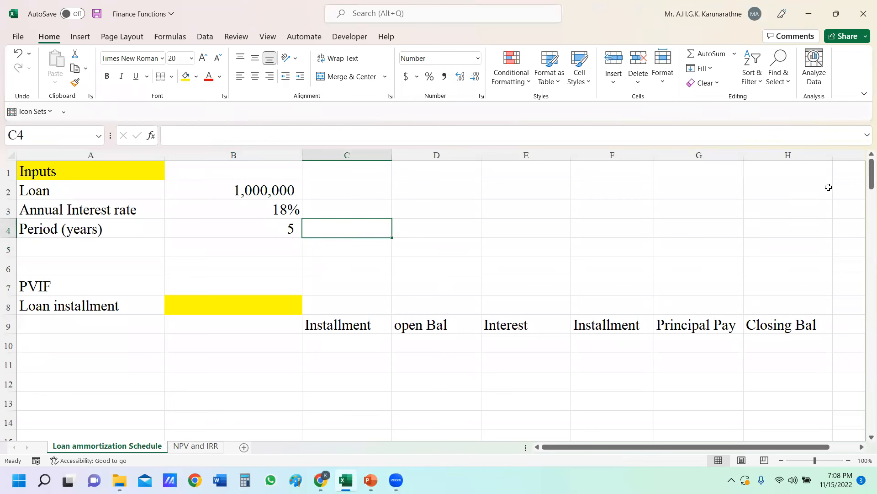
- Set the loan amount in B2 to 5,000,000
{"action": "left_click_drag", "start_coordinate": [870, 172], "coordinate": [871, 171]}
{"action": "left_click", "coordinate": [261, 190]}
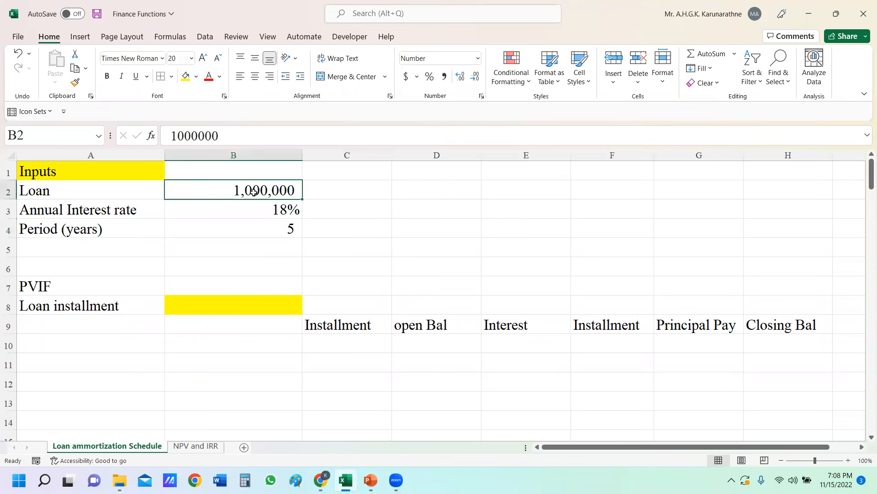
{"action": "type", "text": "50000000"}
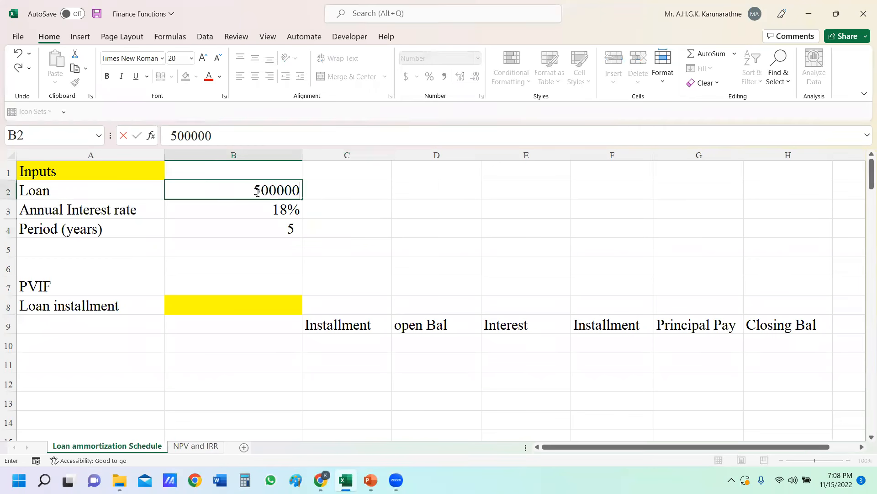
{"action": "key", "text": "Return"}
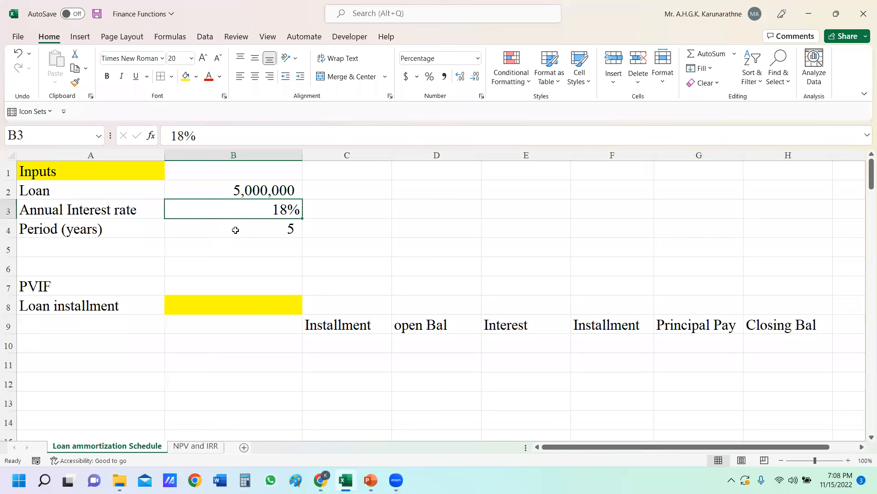
{"action": "left_click", "coordinate": [266, 228]}
{"action": "left_click", "coordinate": [348, 234]}
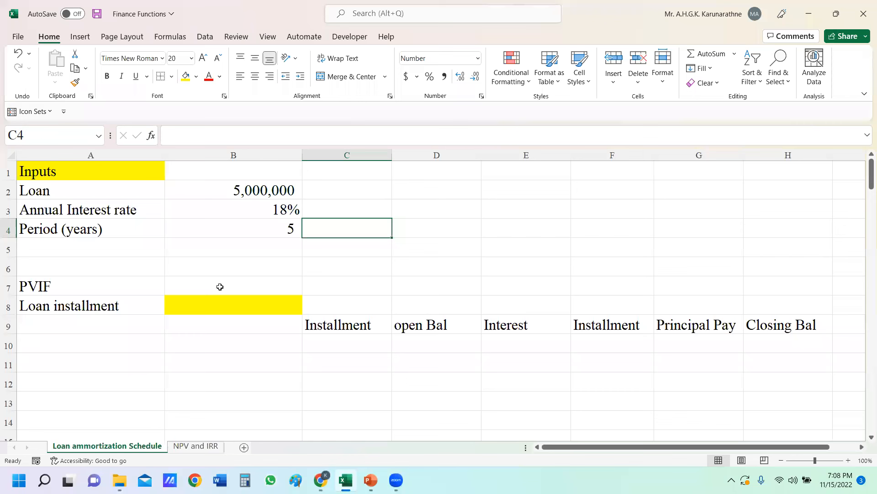
{"action": "left_click", "coordinate": [263, 189]}
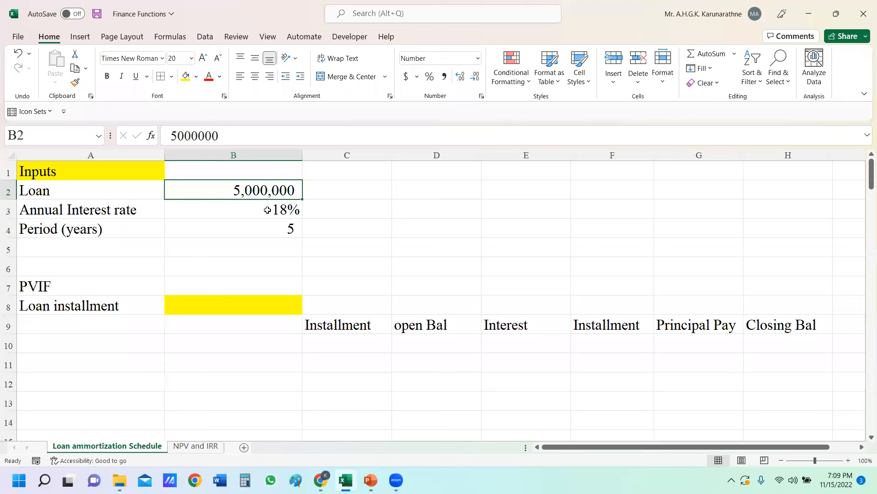
{"action": "left_click", "coordinate": [269, 210]}
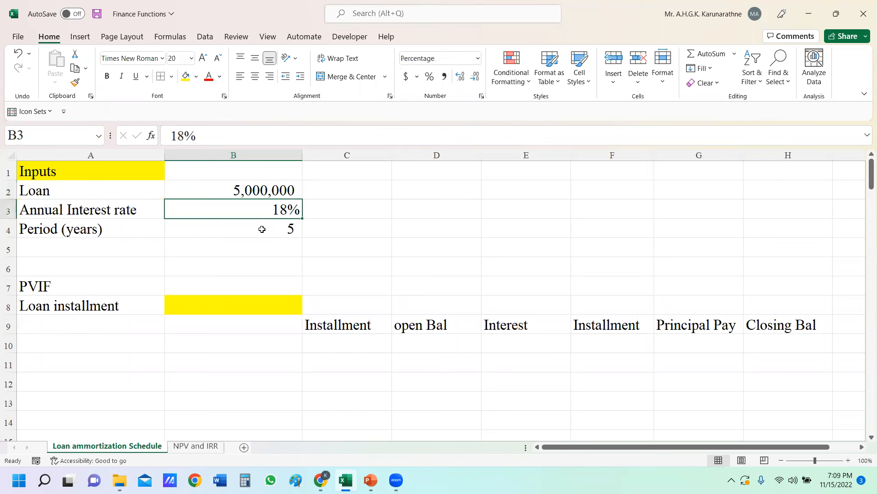
{"action": "left_click", "coordinate": [262, 229]}
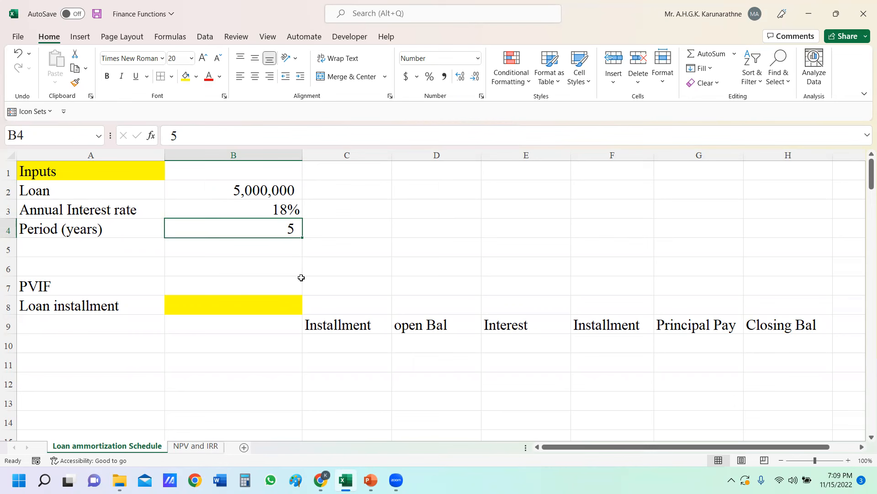
- Extend the label in A7 so that it reads PVIFA
{"action": "left_click", "coordinate": [263, 285]}
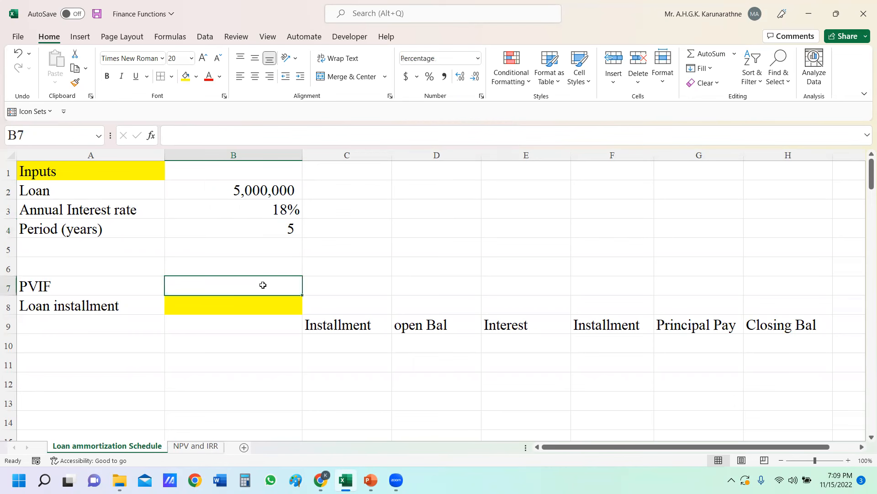
{"action": "double_click", "coordinate": [101, 282]}
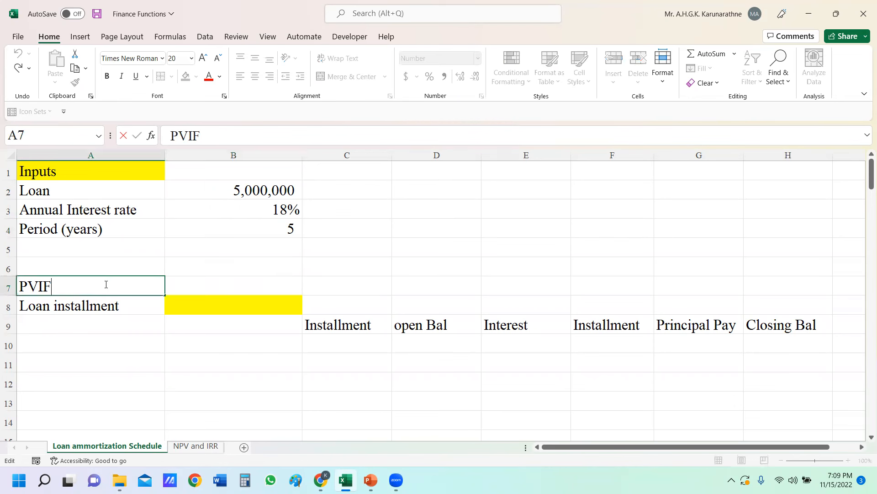
{"action": "type", "text": "A"}
{"action": "left_click", "coordinate": [408, 273]}
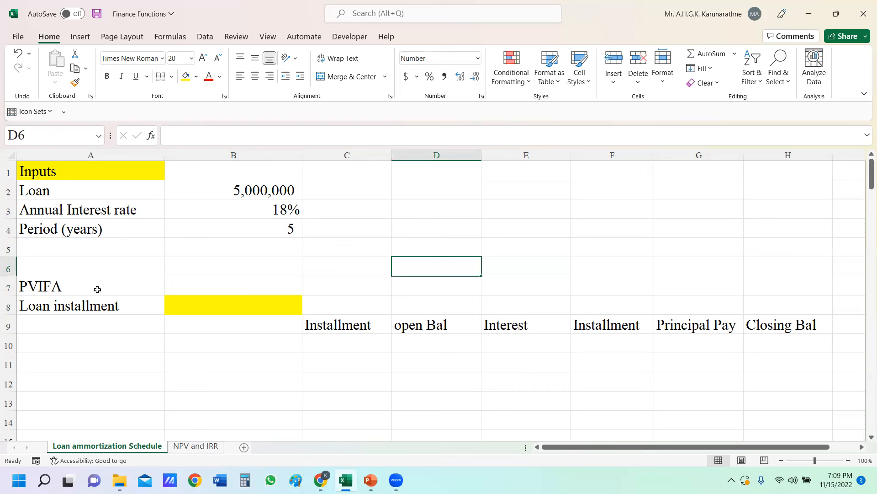
- Write the note "Loan installment = Loan / PVIFA" in D2
{"action": "left_click", "coordinate": [229, 281]}
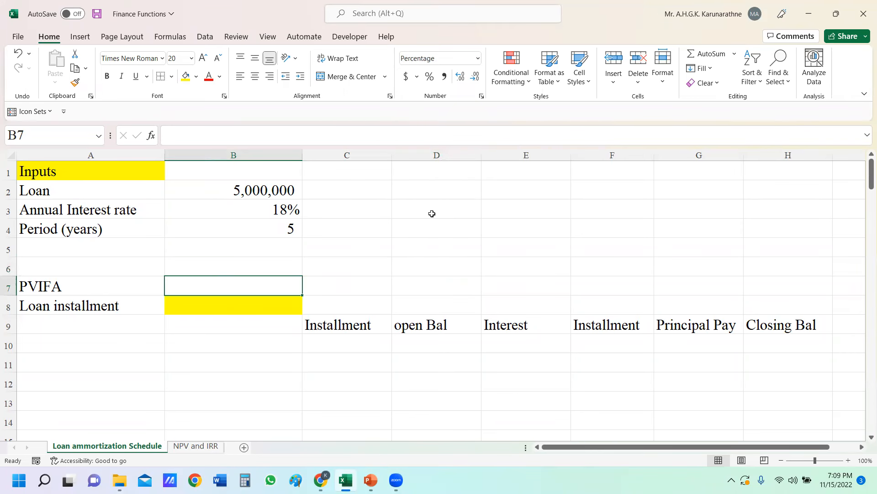
{"action": "left_click", "coordinate": [425, 194]}
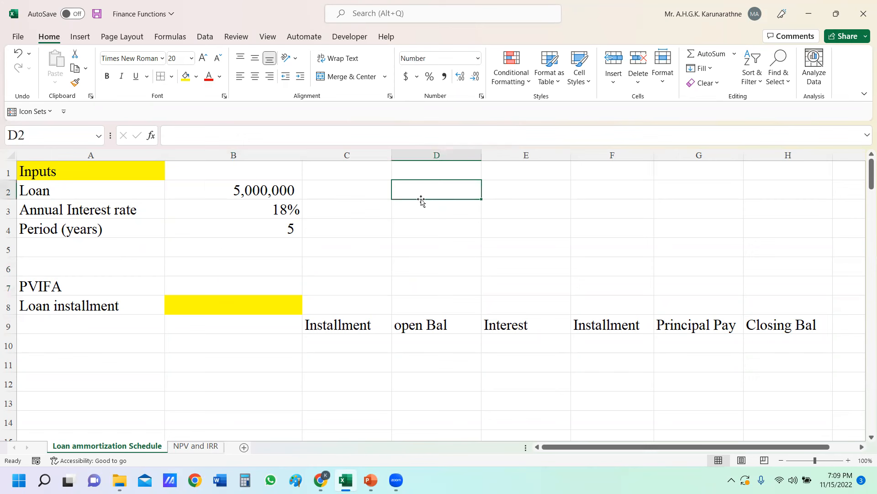
{"action": "type", "text": "Loan "}
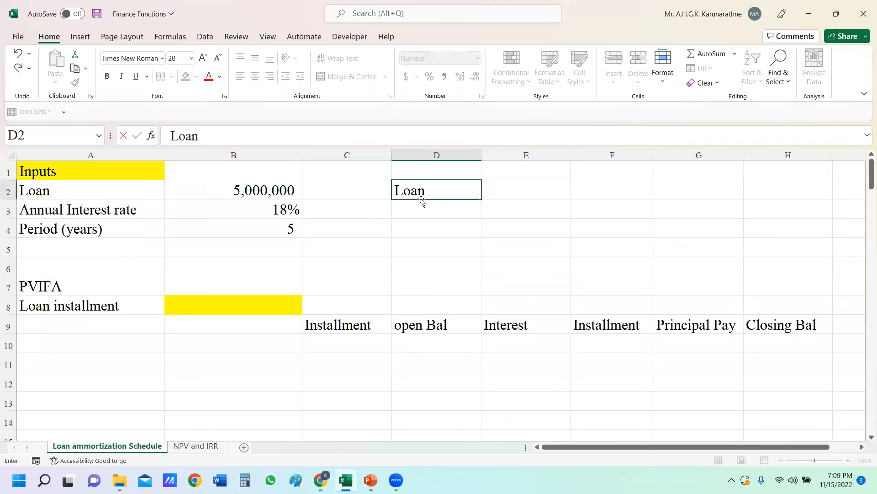
{"action": "type", "text": "installmen"}
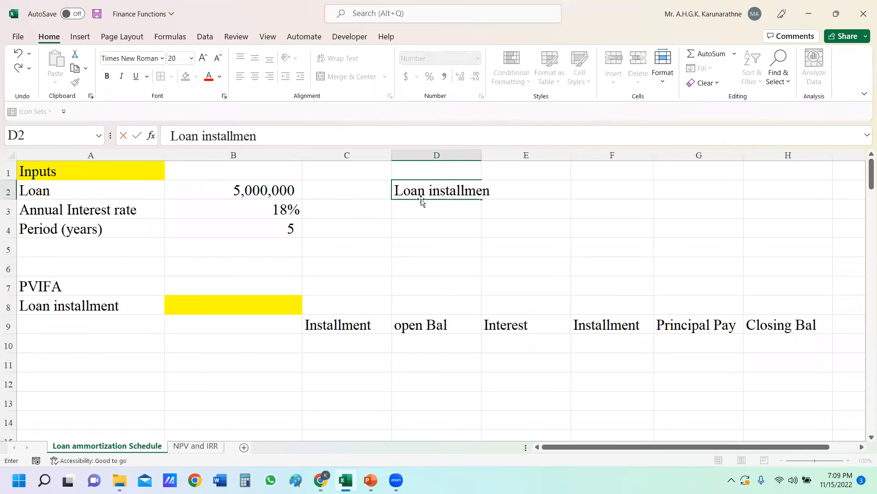
{"action": "type", "text": "t ="}
{"action": "type", "text": " Lai"}
{"action": "key", "text": "BackSpace"}
{"action": "key", "text": "BackSpace"}
{"action": "type", "text": "oan , "}
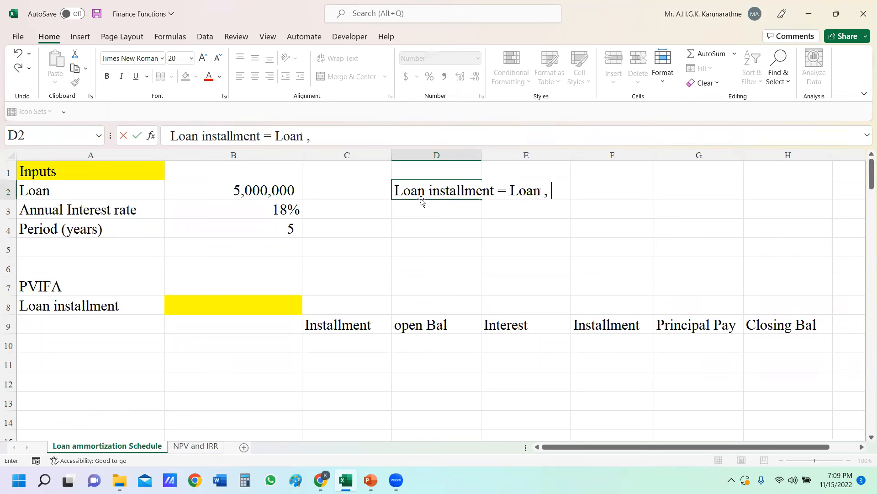
{"action": "key", "text": "BackSpace"}
{"action": "key", "text": "BackSpace"}
{"action": "type", "text": "/ PVIFA"}
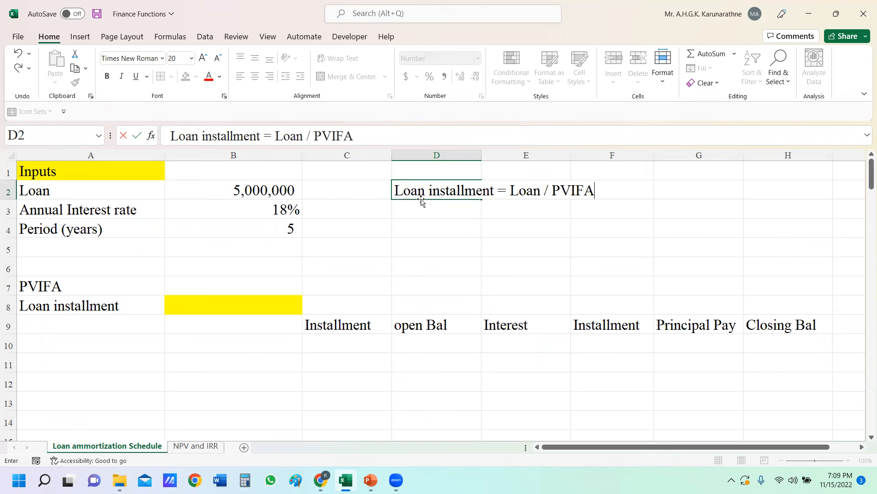
{"action": "left_click", "coordinate": [657, 210]}
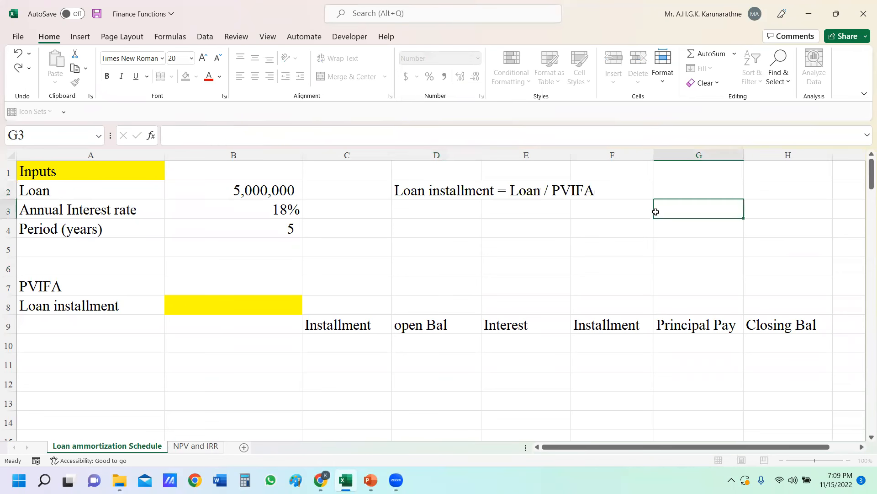
{"action": "left_click", "coordinate": [506, 204]}
- Write the PVIFA formula as the text note ".(1-(1/(1+r)^n))/r" in G2
{"action": "left_click", "coordinate": [265, 285]}
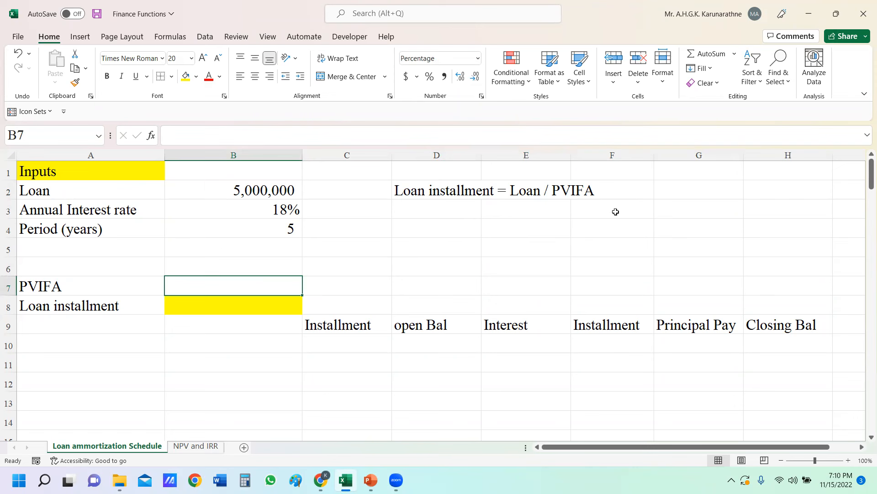
{"action": "left_click", "coordinate": [671, 192]}
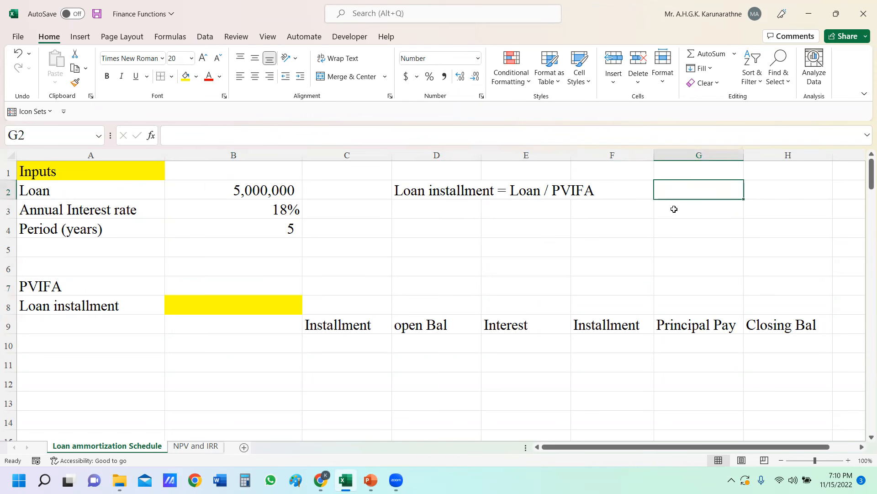
{"action": "type", "text": "="}
{"action": "key", "text": "BackSpace"}
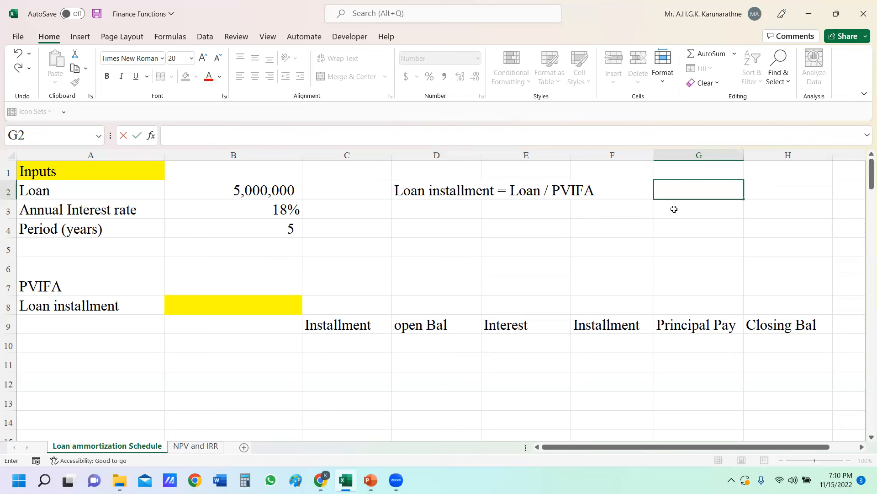
{"action": "type", "text": ".1-(1/(1+r)"}
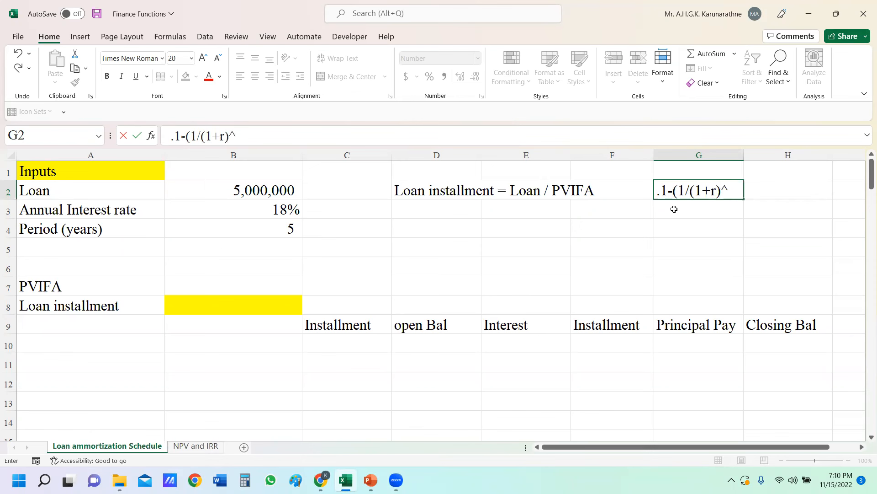
{"action": "type", "text": "^n))"}
{"action": "left_click", "coordinate": [664, 191]}
{"action": "type", "text": "("}
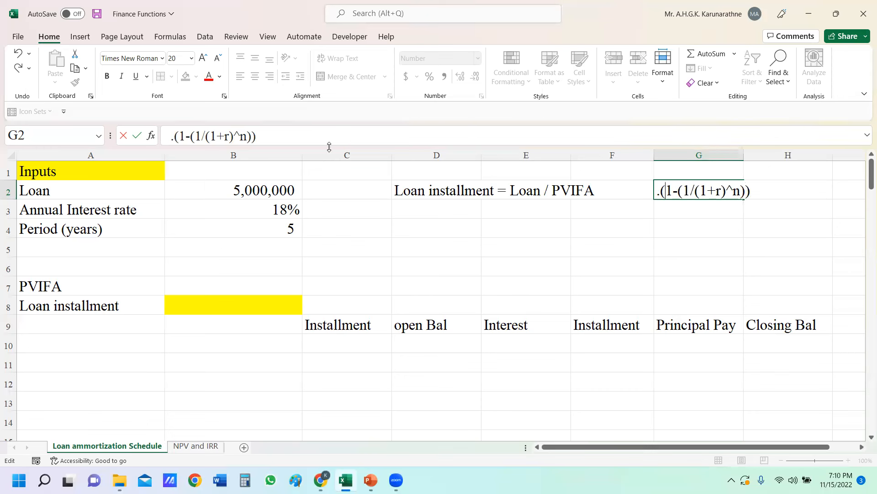
{"action": "left_click", "coordinate": [274, 136]}
{"action": "type", "text": "/r"}
{"action": "key", "text": "Return"}
{"action": "left_click", "coordinate": [690, 227]}
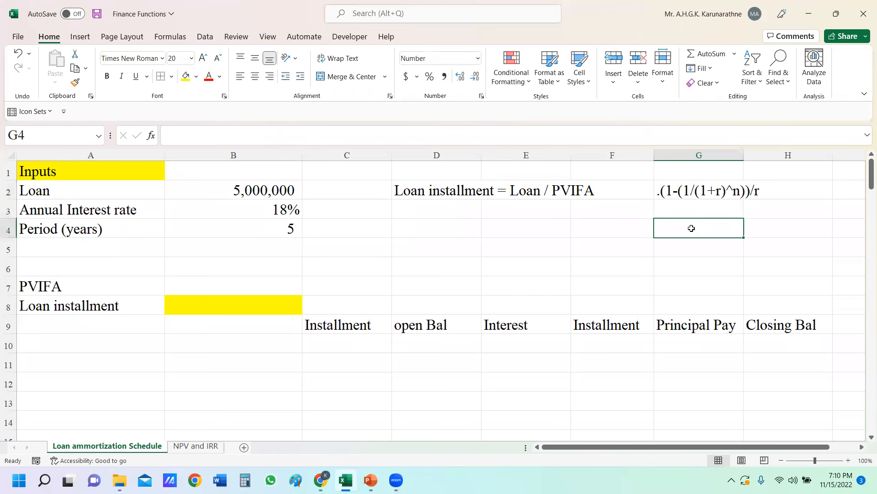
- Calculate PVIFA in B7 from the interest rate and period with the formula =(1-(1/(1+B3)^B4))/B3
{"action": "left_click", "coordinate": [257, 290]}
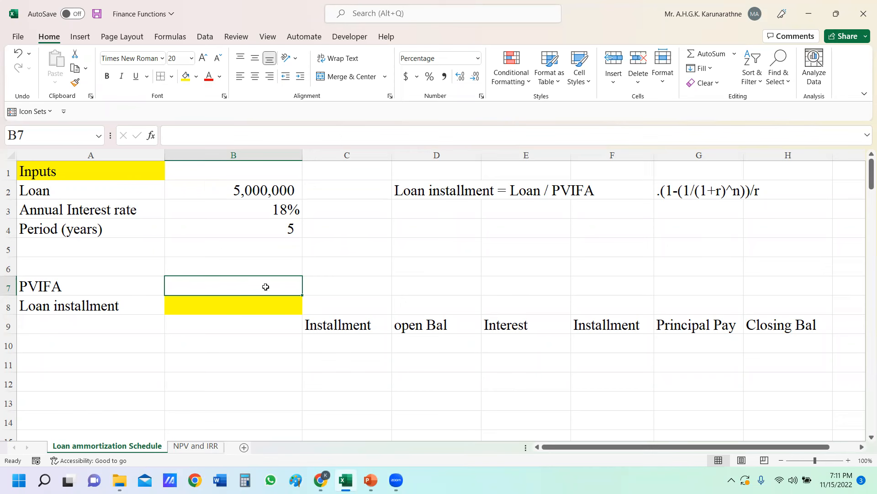
{"action": "type", "text": "="}
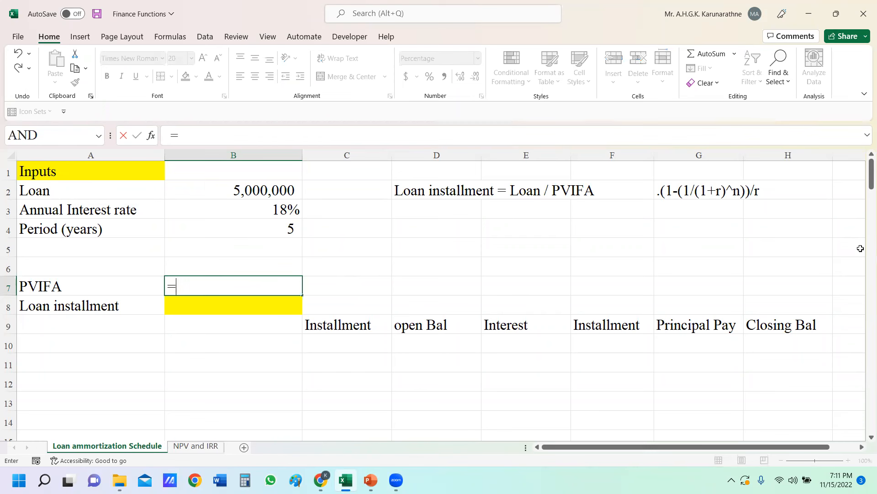
{"action": "type", "text": "1-("}
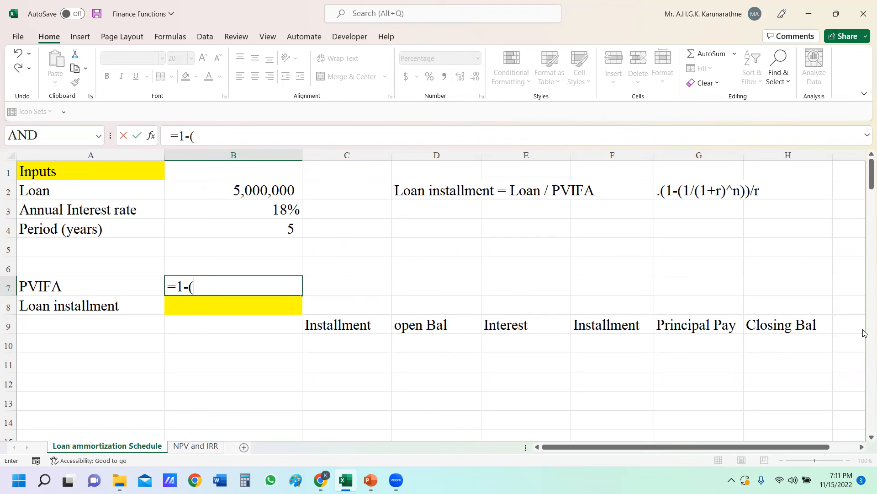
{"action": "type", "text": "1/(1+"}
{"action": "left_click", "coordinate": [277, 209]}
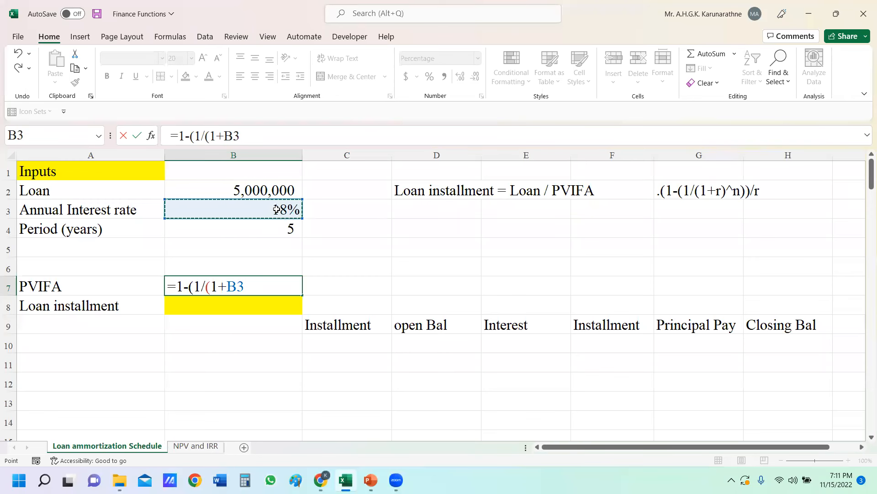
{"action": "type", "text": ")"}
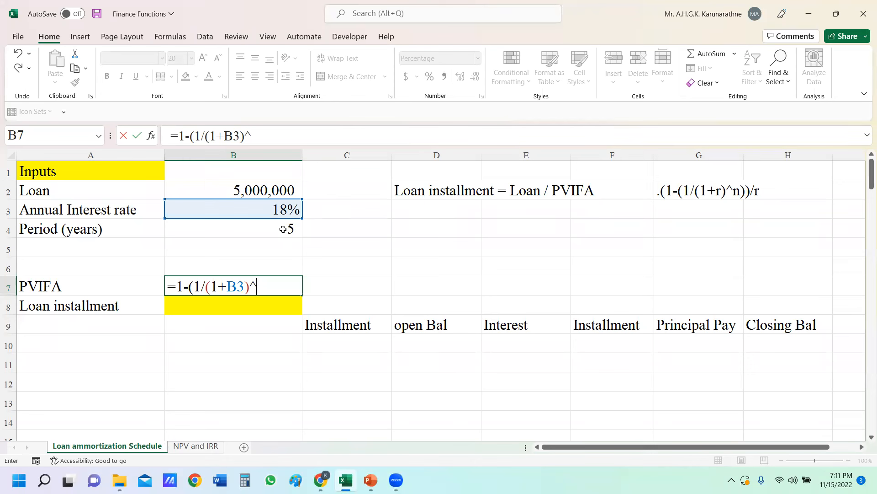
{"action": "type", "text": "^"}
{"action": "left_click", "coordinate": [284, 229]}
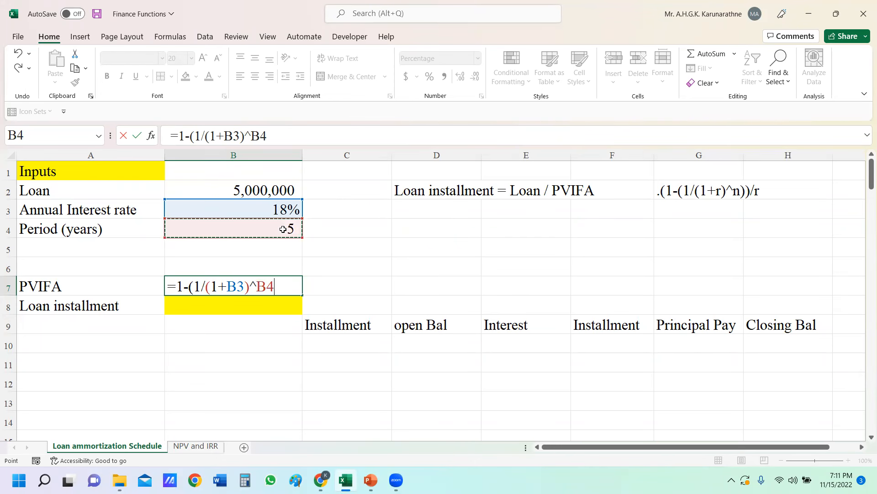
{"action": "type", "text": ")"}
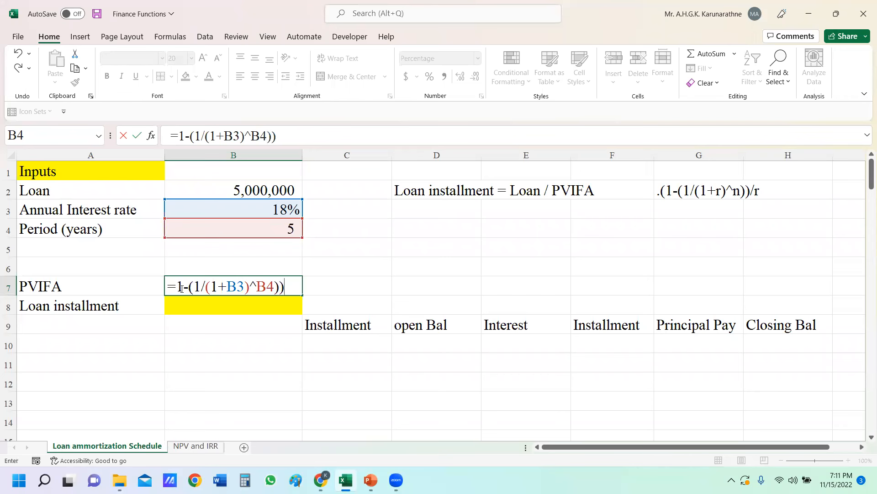
{"action": "type", "text": "("}
{"action": "left_click", "coordinate": [292, 136]}
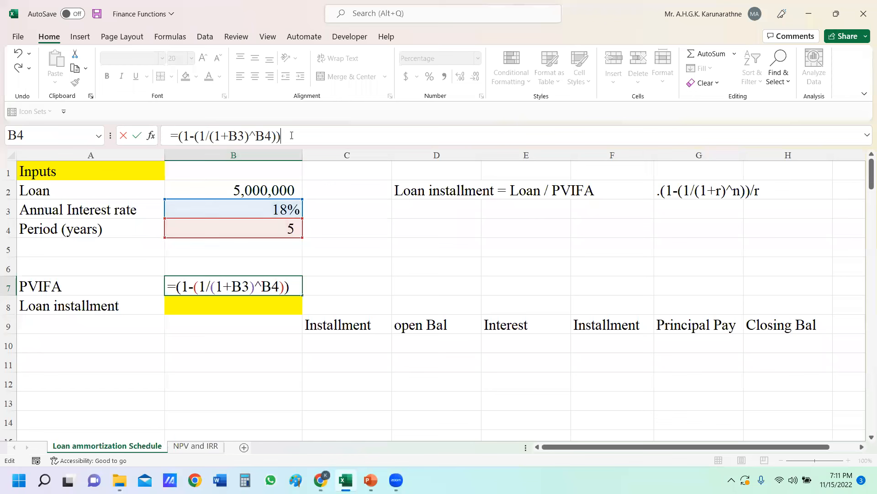
{"action": "type", "text": "/"}
{"action": "left_click", "coordinate": [282, 208]}
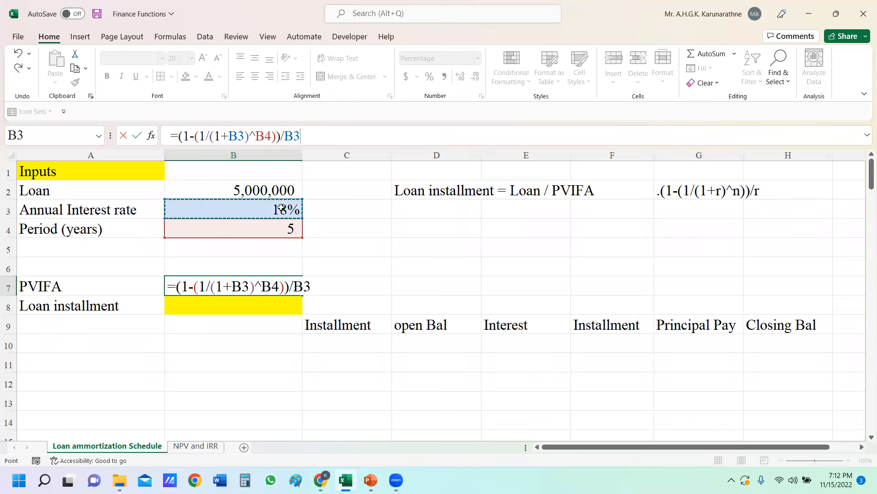
{"action": "key", "text": "Return"}
- Change the PVIFA result in B7 to the General format and limit it to four decimal places
{"action": "left_click", "coordinate": [277, 287]}
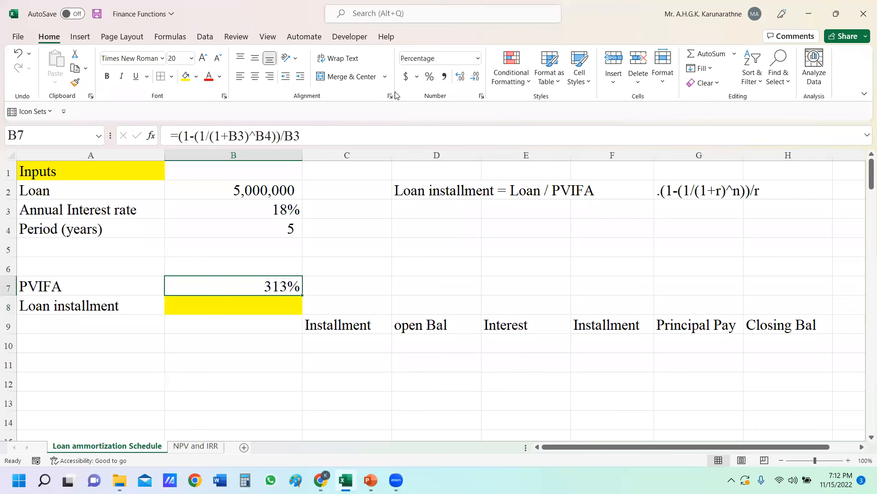
{"action": "left_click", "coordinate": [478, 58]}
{"action": "left_click", "coordinate": [452, 87]}
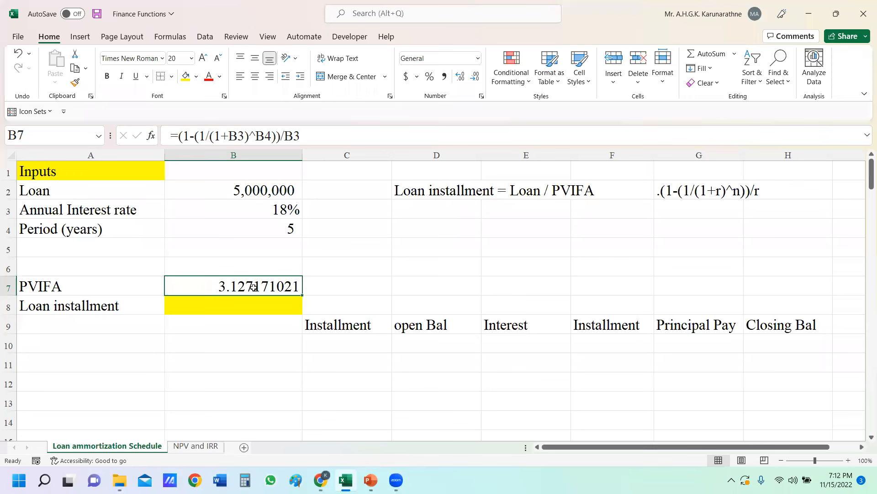
{"action": "left_click", "coordinate": [460, 78]}
{"action": "left_click", "coordinate": [475, 77]}
{"action": "left_click", "coordinate": [475, 77]}
{"action": "left_click", "coordinate": [475, 77]}
{"action": "left_click", "coordinate": [476, 78]}
{"action": "left_click", "coordinate": [476, 78]}
{"action": "left_click", "coordinate": [476, 78]}
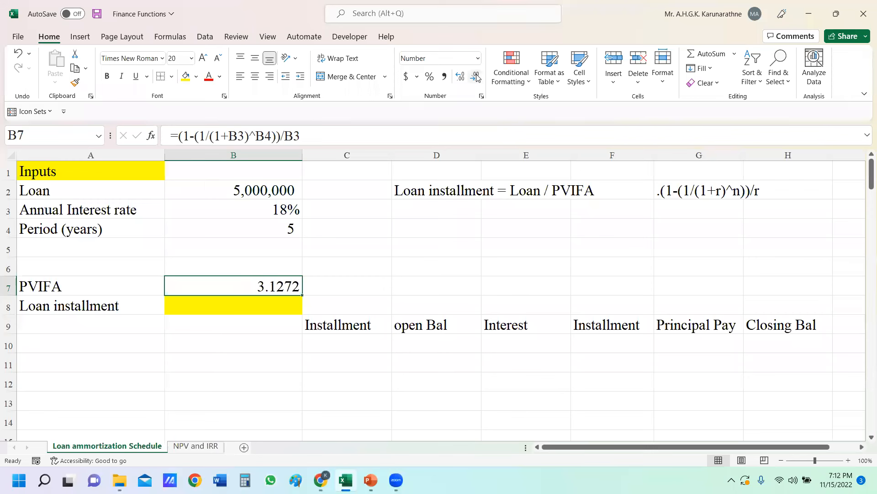
- Reduce the PVIFA in B7 to three decimal places and calculate the loan installment in B8 with the formula =B2/B7
{"action": "left_click", "coordinate": [477, 78]}
{"action": "left_click", "coordinate": [245, 310]}
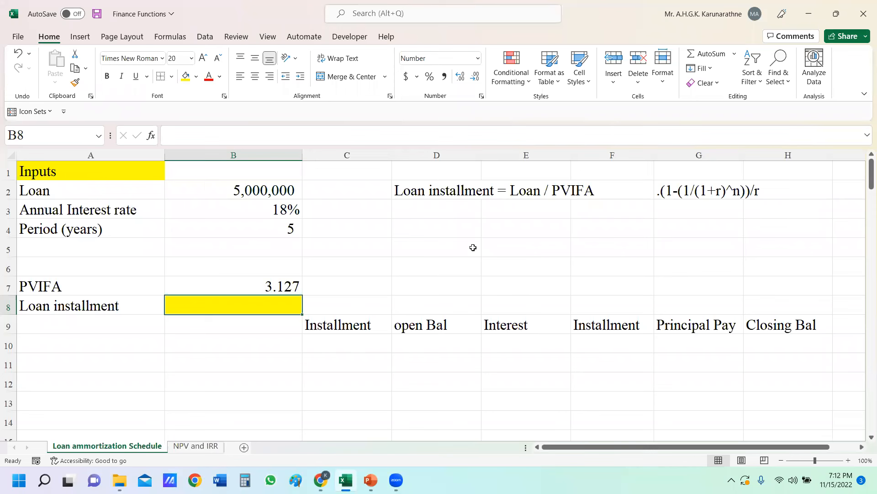
{"action": "type", "text": "="}
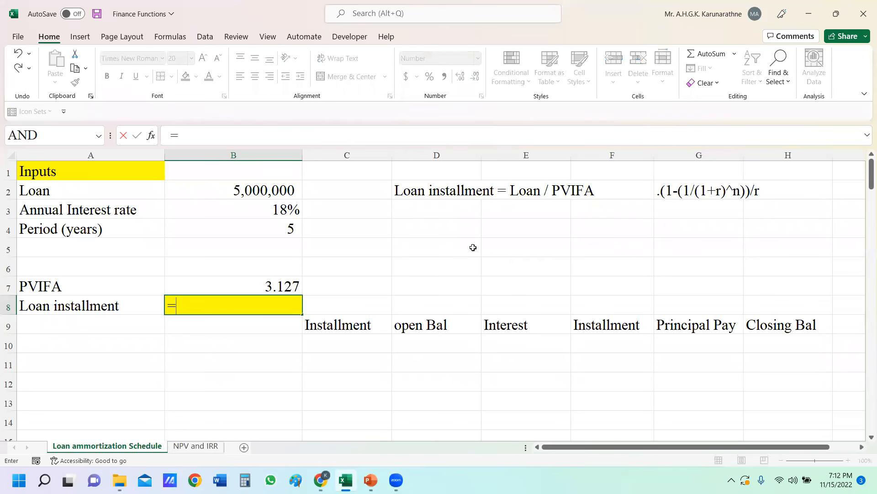
{"action": "left_click", "coordinate": [253, 192]}
{"action": "type", "text": "/"}
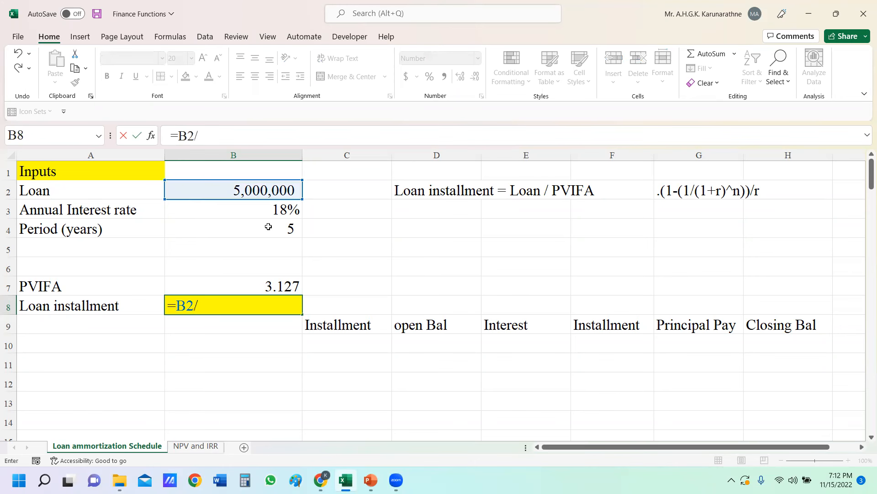
{"action": "left_click", "coordinate": [279, 285]}
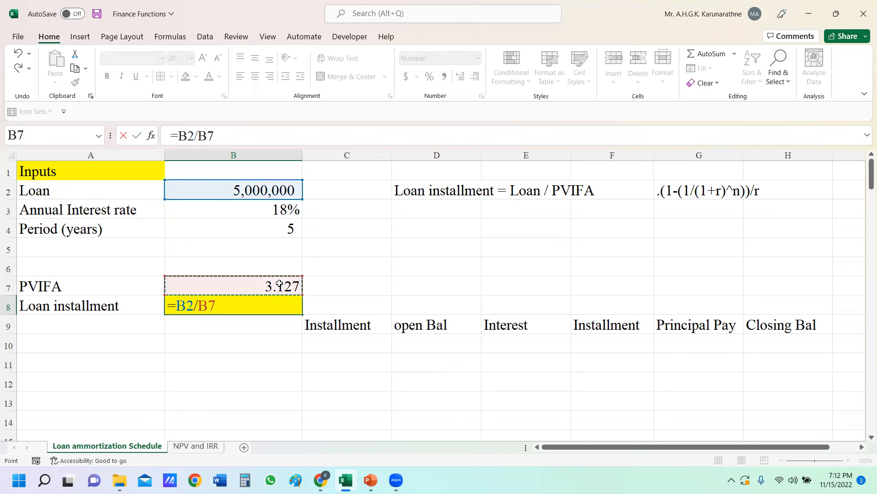
{"action": "key", "text": "Return"}
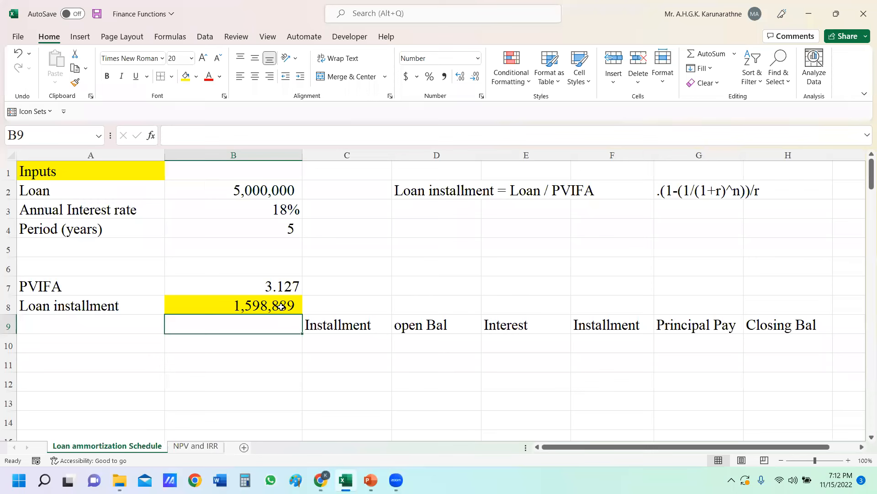
{"action": "left_click", "coordinate": [273, 304]}
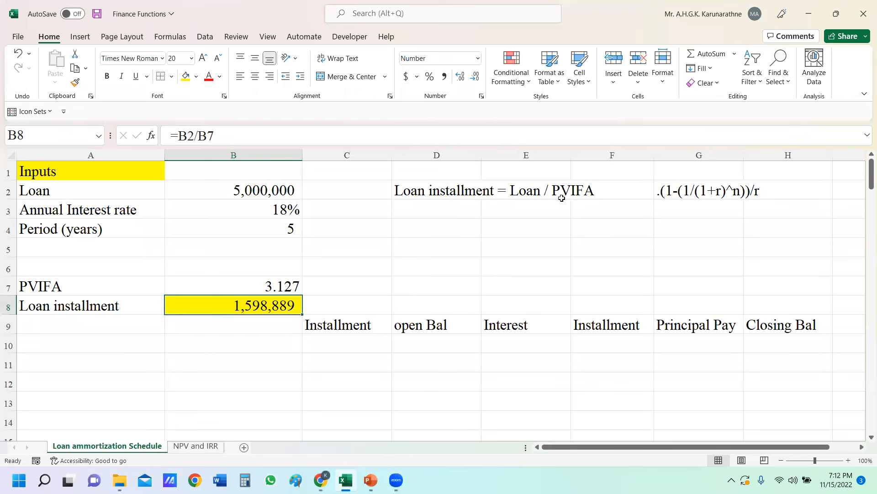
- Number the installments 1 to 5 in C10:C14 by entering 1 and 2 and filling the series down
{"action": "scroll", "coordinate": [864, 175], "scroll_direction": "down", "scroll_amount": 1}
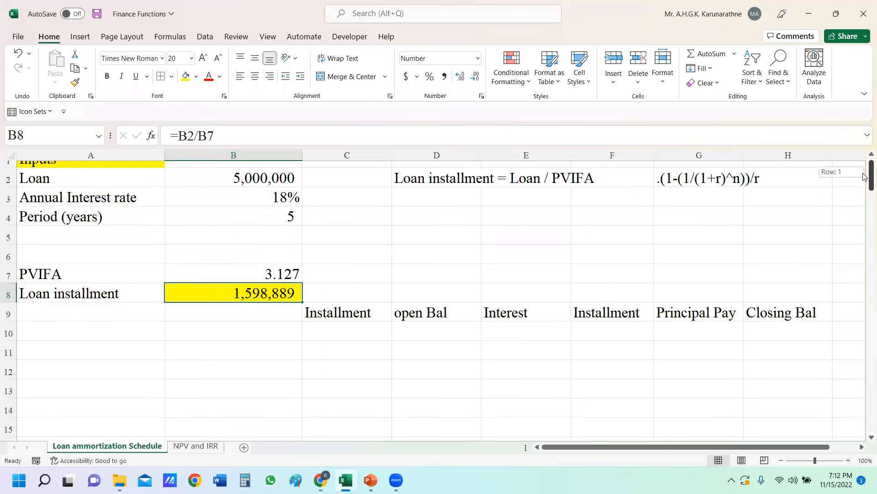
{"action": "scroll", "coordinate": [350, 253], "scroll_direction": "up", "scroll_amount": 1}
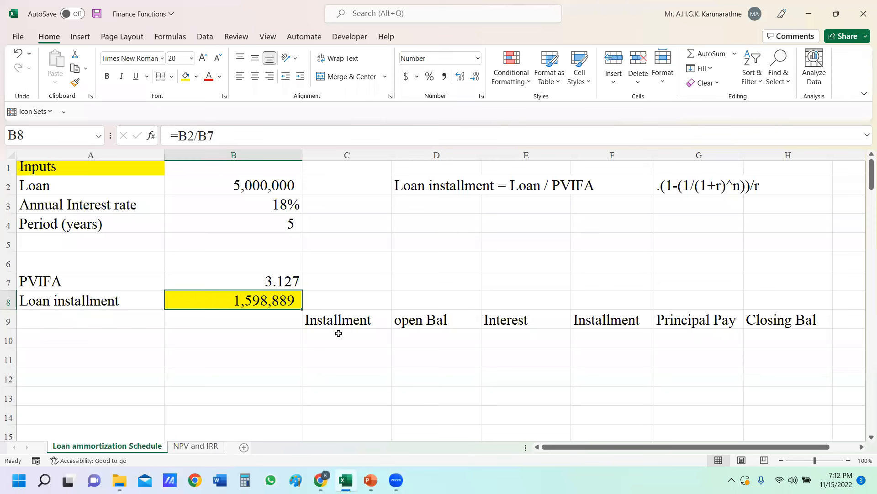
{"action": "left_click", "coordinate": [358, 334]}
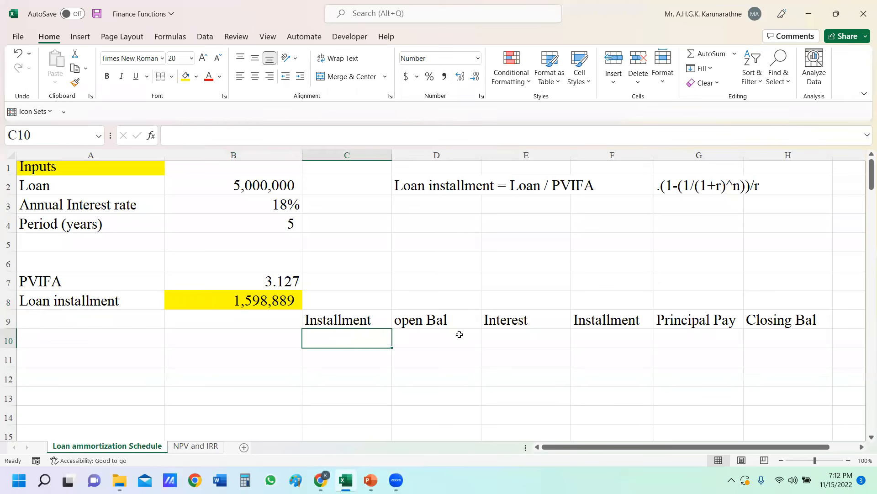
{"action": "left_click_drag", "start_coordinate": [378, 319], "coordinate": [765, 314]}
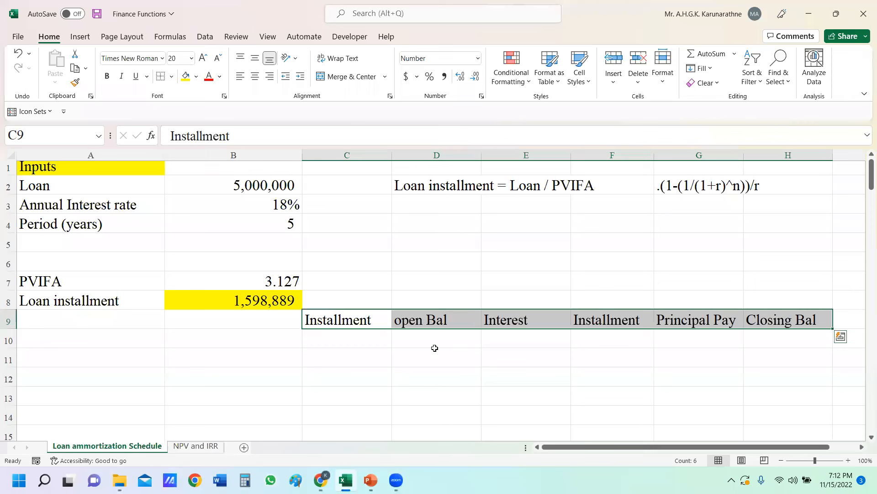
{"action": "left_click", "coordinate": [334, 322]}
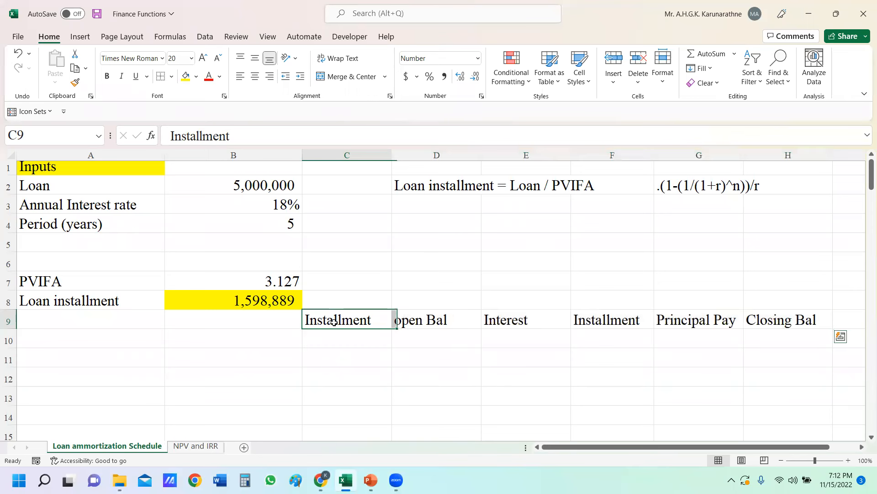
{"action": "left_click", "coordinate": [345, 339]}
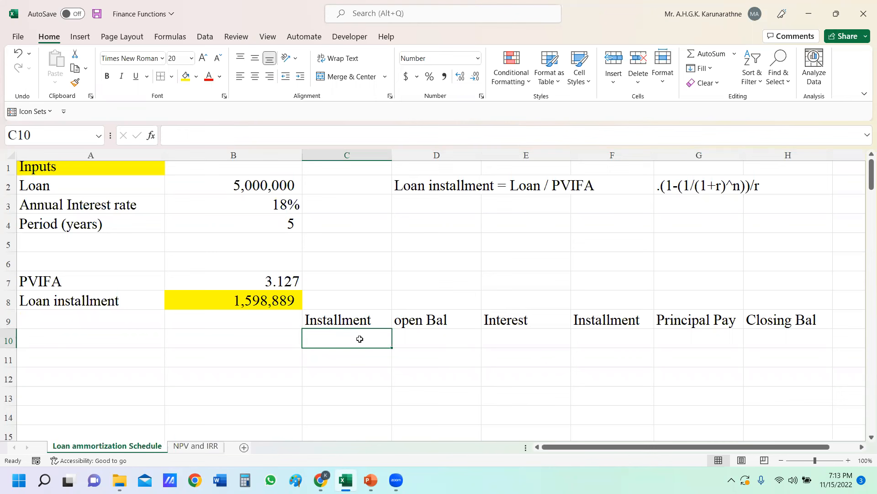
{"action": "type", "text": "12"}
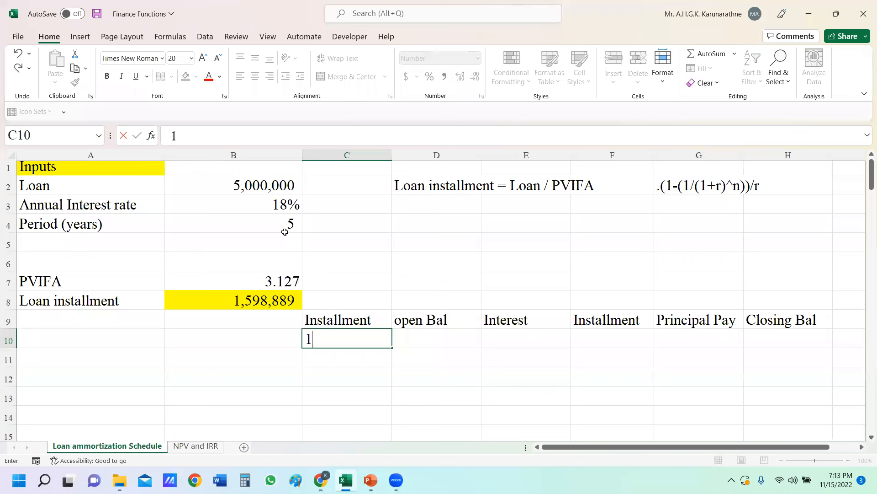
{"action": "key", "text": "BackSpace"}
{"action": "key", "text": "Return"}
{"action": "type", "text": "2"}
{"action": "key", "text": "Return"}
{"action": "left_click_drag", "start_coordinate": [356, 338], "coordinate": [388, 422]}
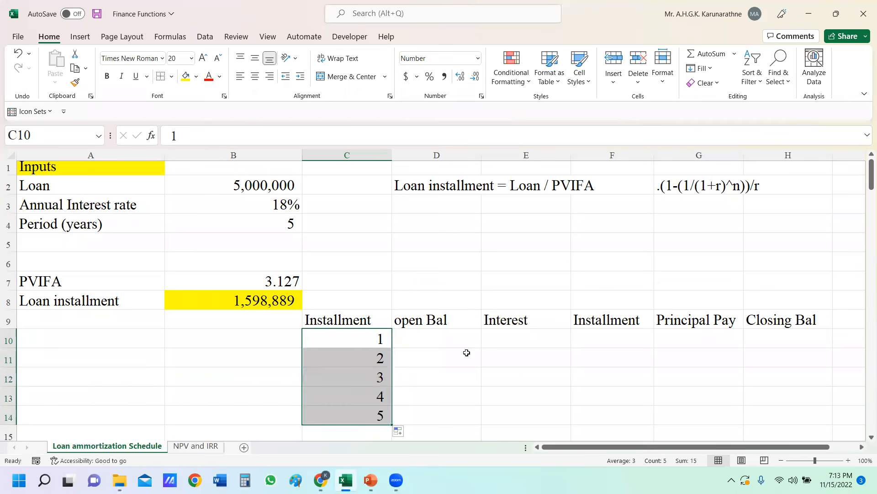
{"action": "left_click", "coordinate": [423, 415]}
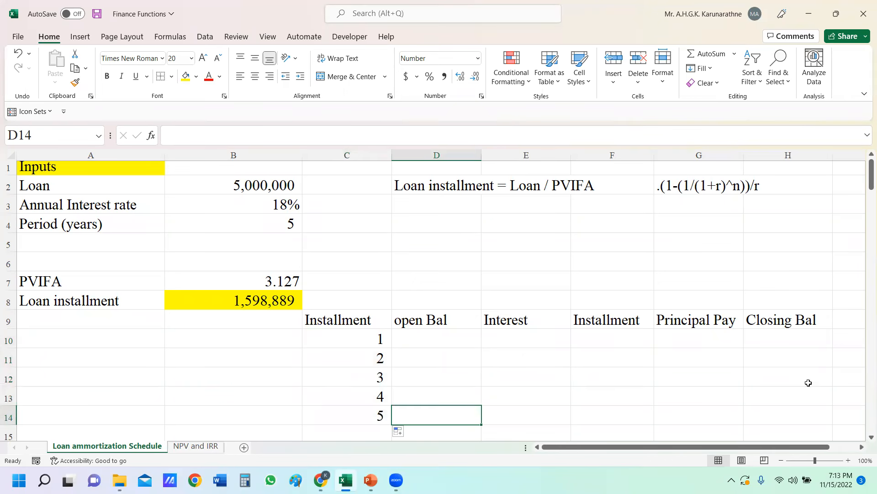
- Set the first opening balance in D10 to the loan amount with the absolute reference =$B$2
{"action": "left_click", "coordinate": [428, 341]}
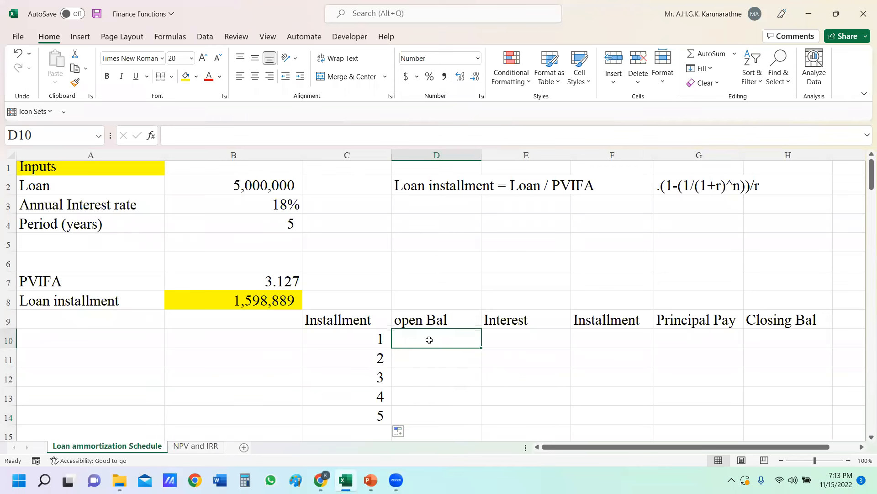
{"action": "type", "text": "="}
{"action": "left_click", "coordinate": [266, 189]}
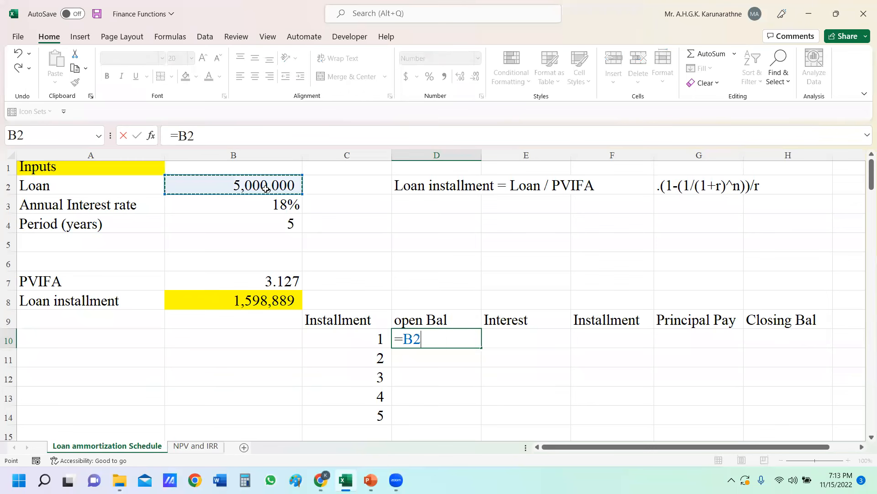
{"action": "key", "text": "F4"}
{"action": "key", "text": "Return"}
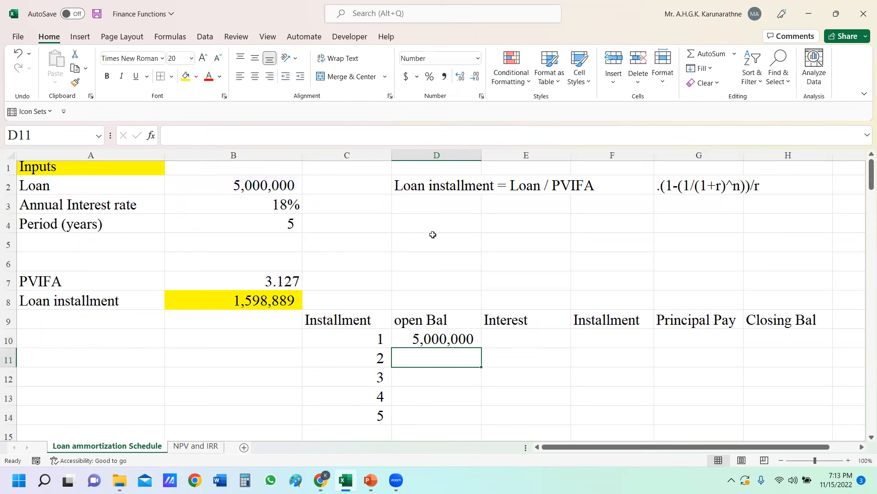
- Calculate the first year's interest in E10 from the opening balance and the fixed interest rate with =D10*$B$3
{"action": "left_click", "coordinate": [531, 343]}
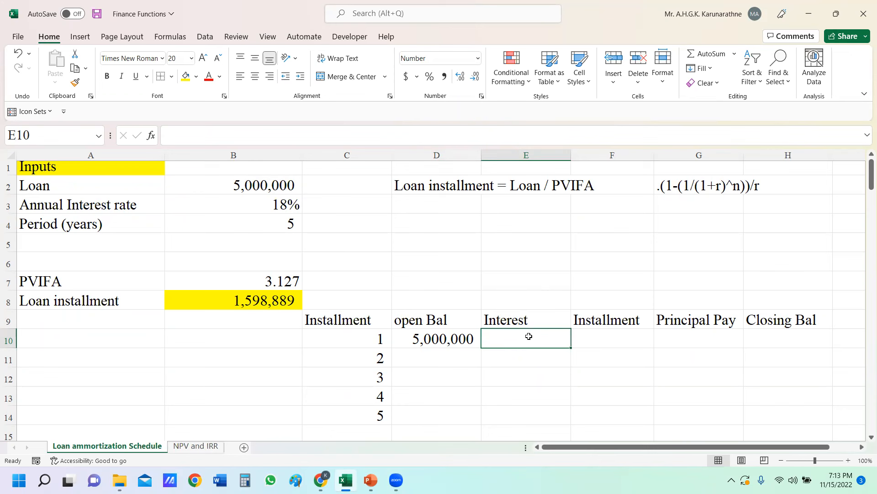
{"action": "type", "text": "="}
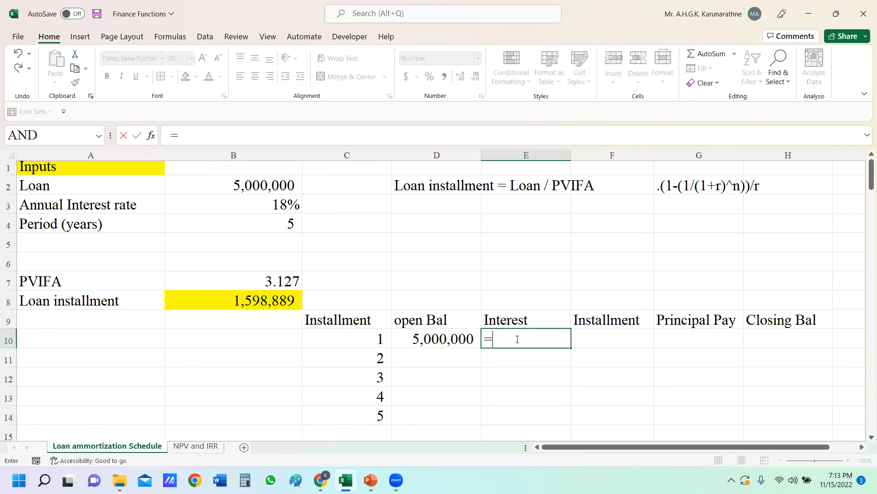
{"action": "left_click", "coordinate": [462, 340]}
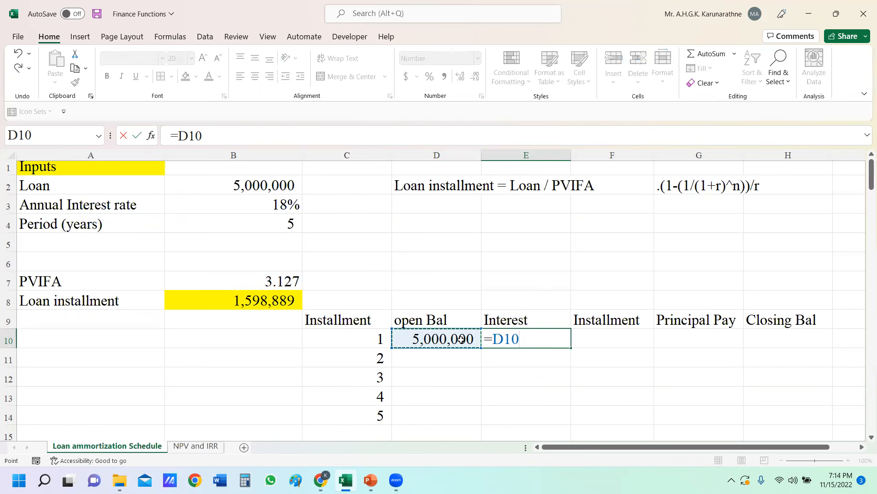
{"action": "type", "text": "*"}
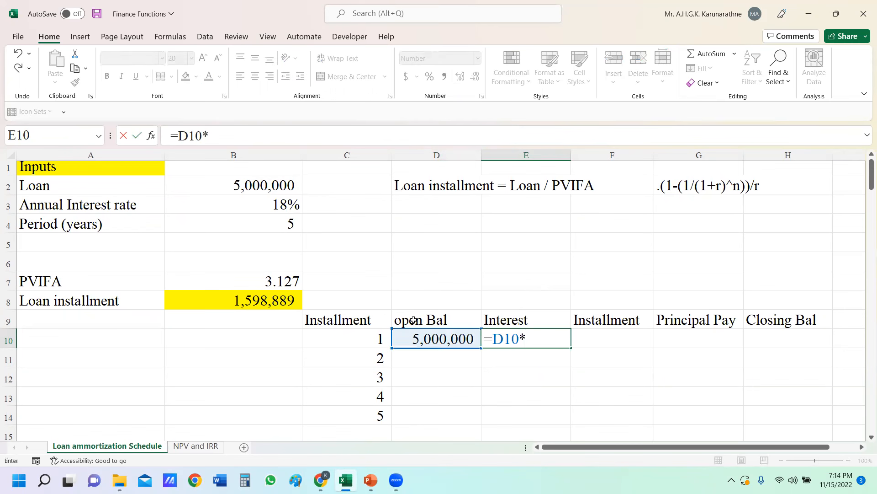
{"action": "left_click", "coordinate": [282, 207]}
{"action": "key", "text": "F4"}
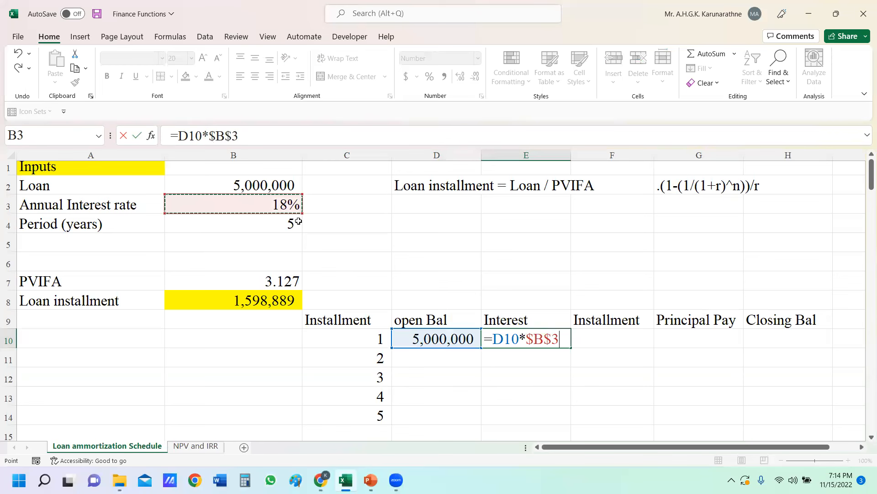
{"action": "key", "text": "Return"}
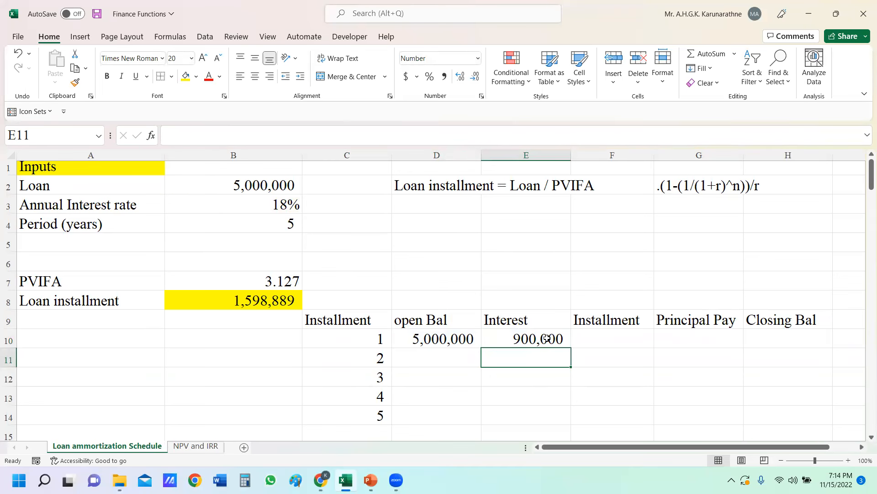
- Link the first installment amount in F10 to the calculated loan installment with the absolute reference =$B$8
{"action": "left_click", "coordinate": [616, 337]}
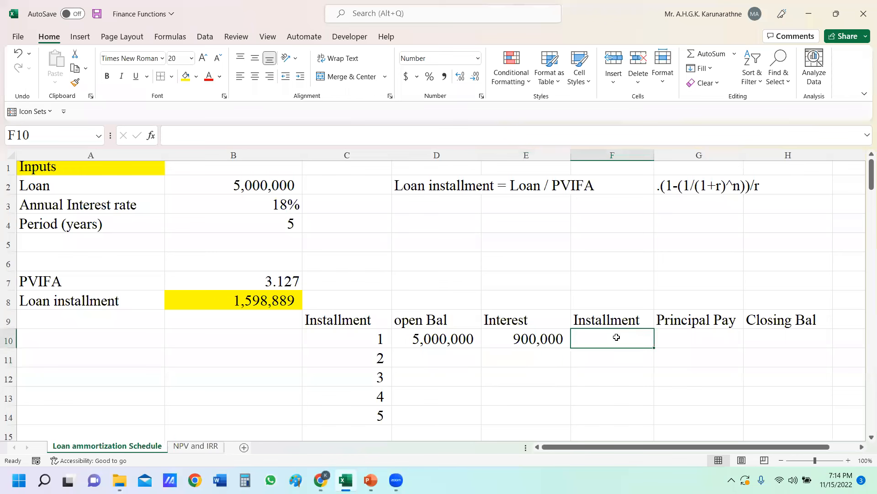
{"action": "type", "text": "="}
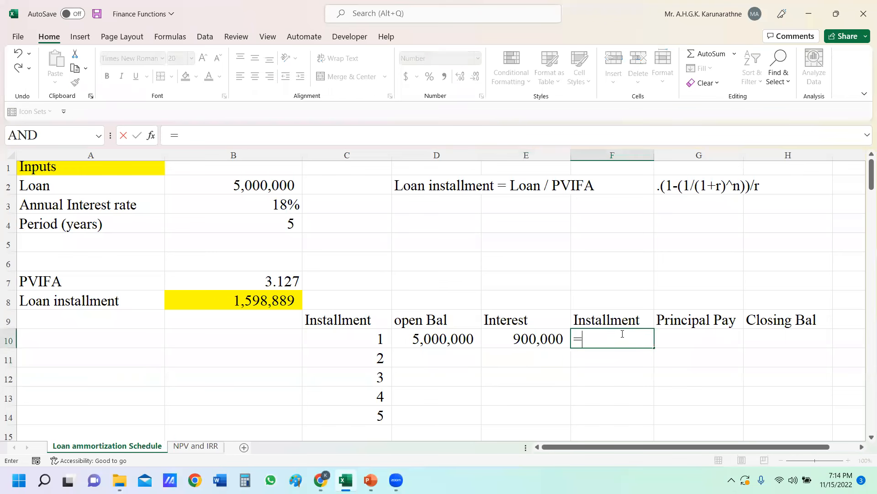
{"action": "left_click", "coordinate": [297, 303]}
{"action": "key", "text": "F4"}
{"action": "key", "text": "Return"}
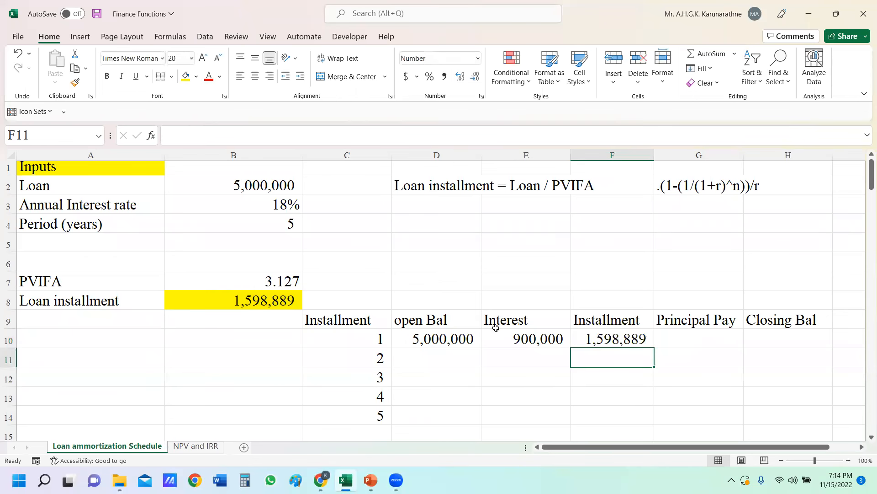
{"action": "left_click", "coordinate": [631, 344]}
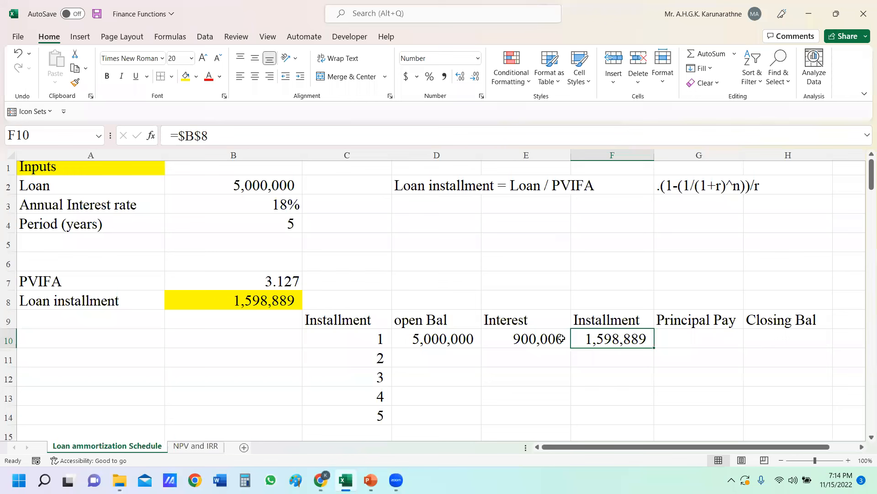
- Calculate the first principal payment in G10 as installment minus interest with the formula =F10-E10
{"action": "left_click", "coordinate": [694, 341]}
{"action": "double_click", "coordinate": [695, 340]}
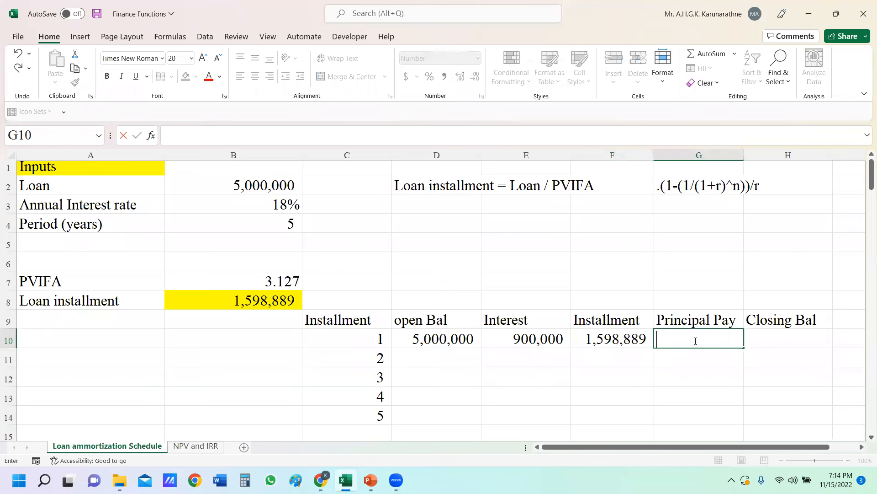
{"action": "type", "text": "="}
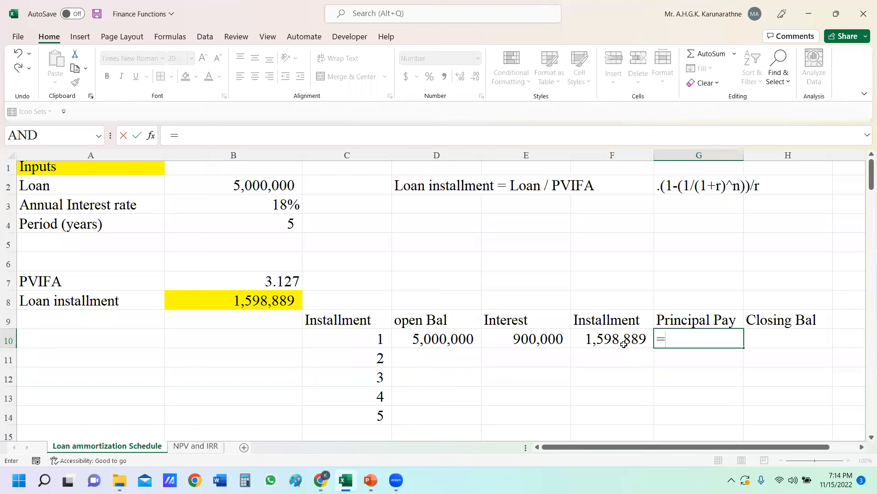
{"action": "left_click", "coordinate": [622, 340]}
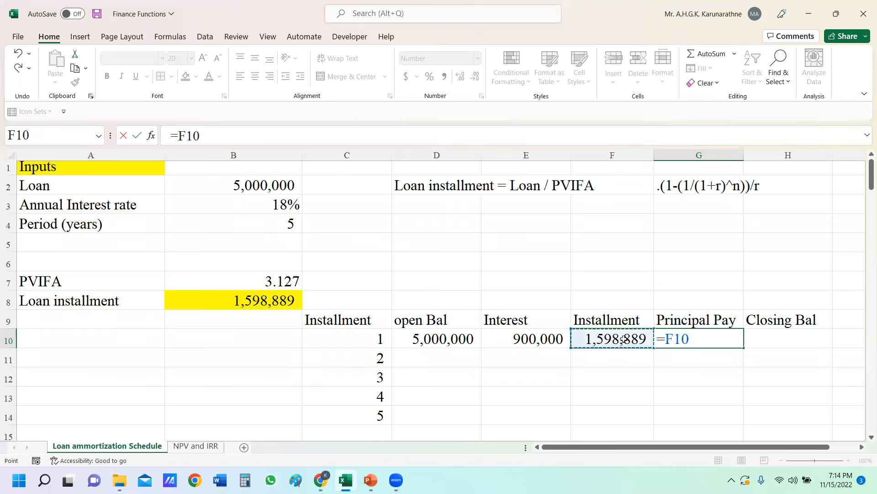
{"action": "type", "text": "-"}
{"action": "left_click", "coordinate": [529, 339]}
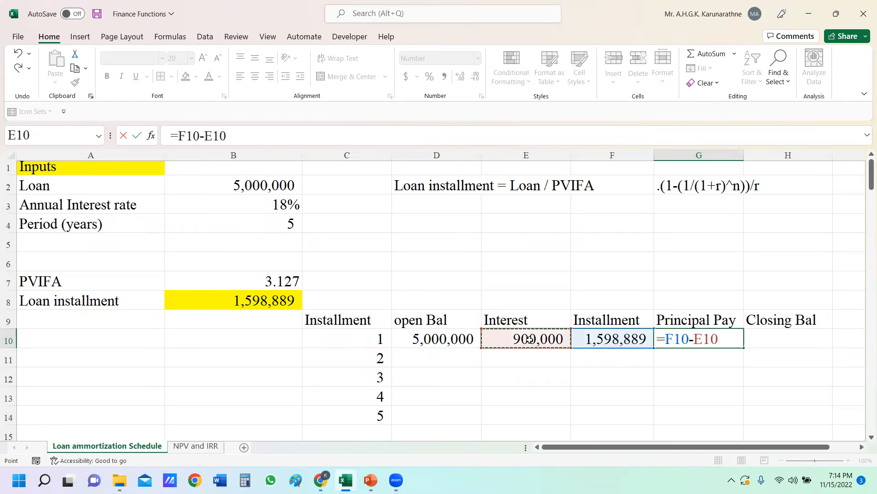
{"action": "key", "text": "Return"}
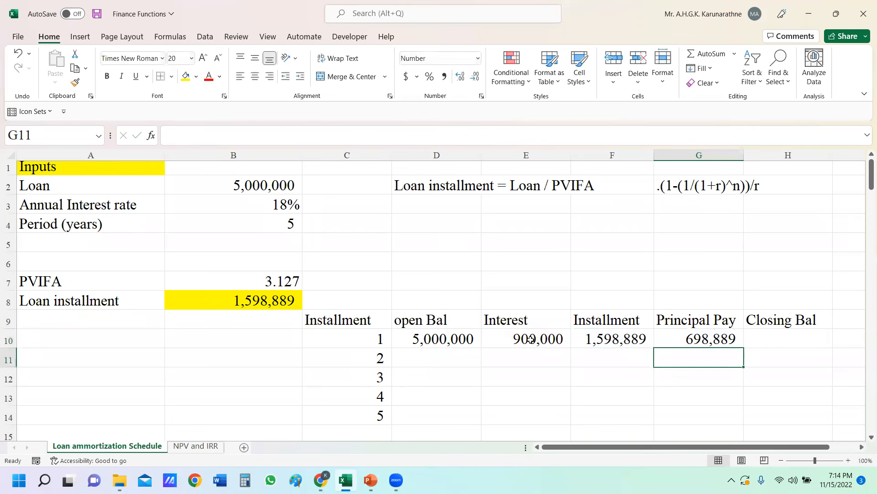
{"action": "left_click", "coordinate": [716, 337]}
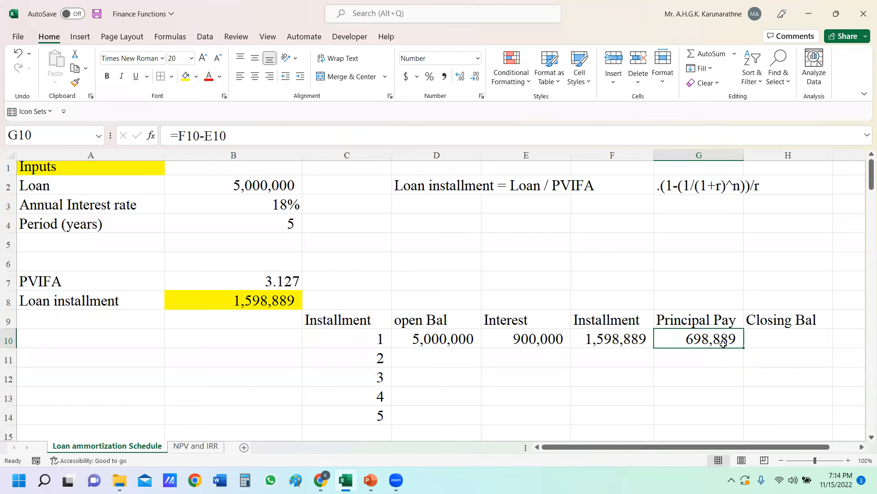
- Calculate the first closing balance in H10 as opening balance minus principal payment with the formula =D10-G10
{"action": "left_click", "coordinate": [775, 339]}
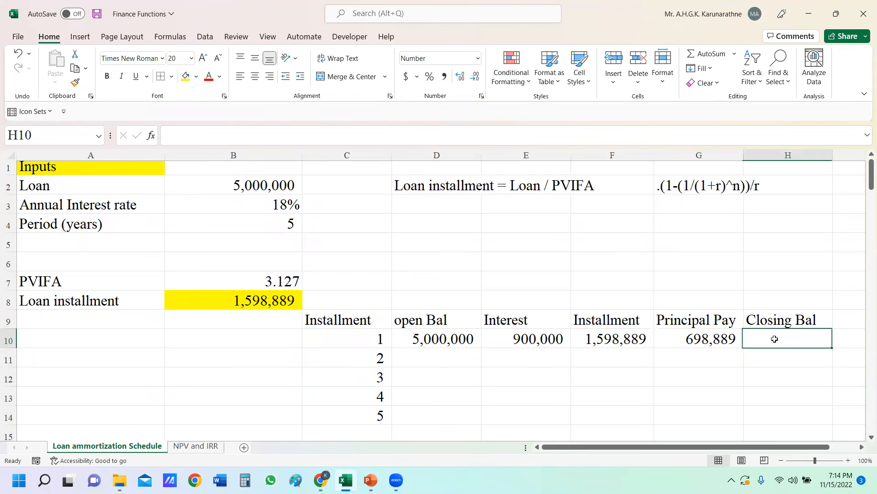
{"action": "type", "text": "="}
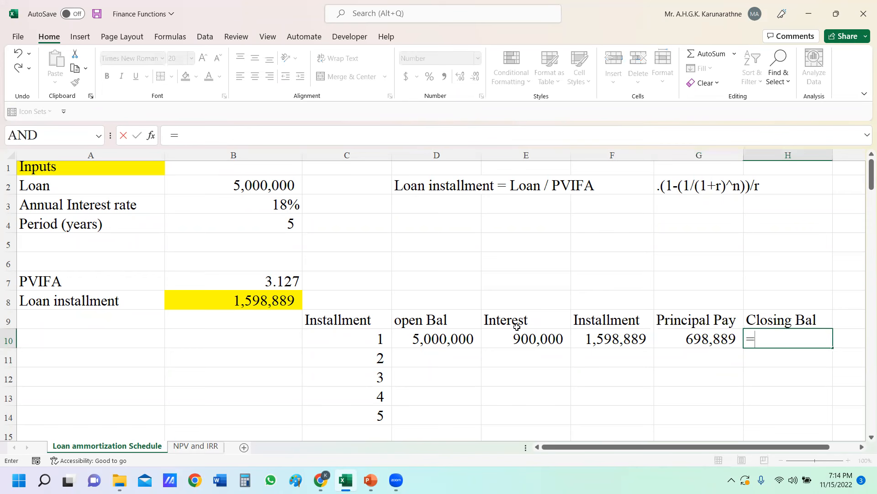
{"action": "left_click", "coordinate": [452, 343]}
{"action": "type", "text": "-"}
{"action": "left_click", "coordinate": [707, 341]}
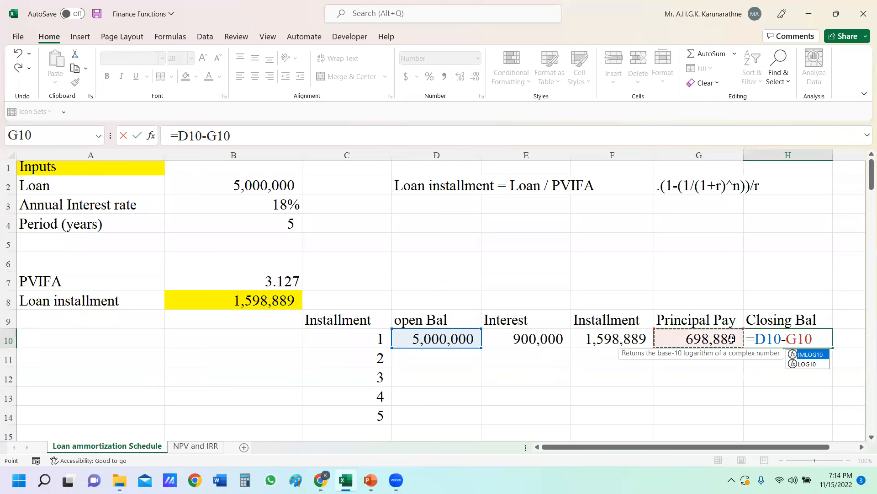
{"action": "key", "text": "Return"}
{"action": "left_click", "coordinate": [780, 337]}
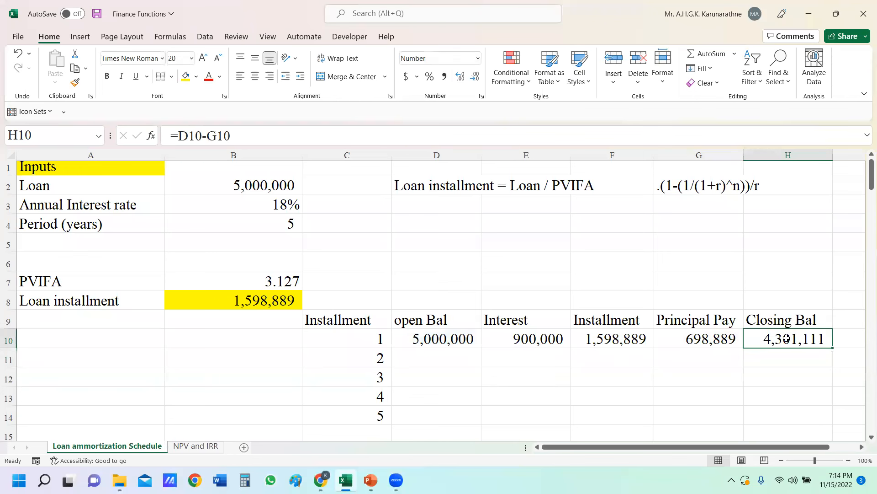
- Link the second installment's opening balance in D11 to the first closing balance with =H10
{"action": "left_click", "coordinate": [432, 359]}
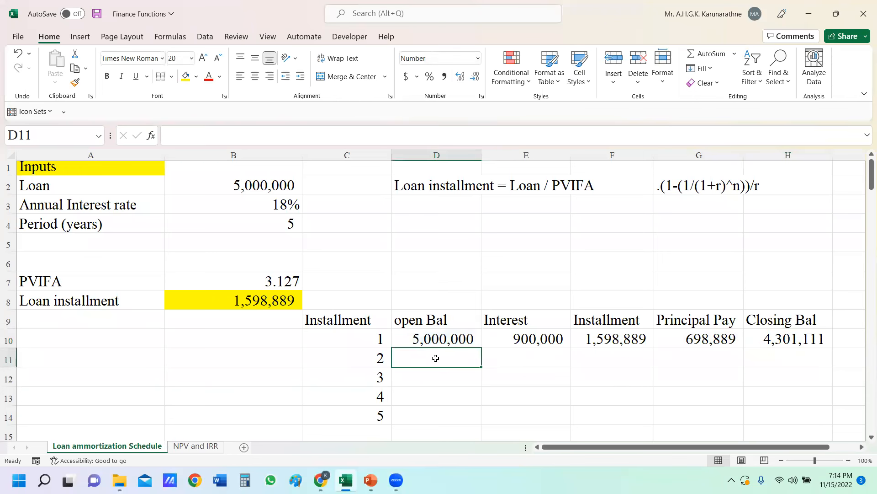
{"action": "type", "text": "="}
{"action": "left_click", "coordinate": [783, 338]}
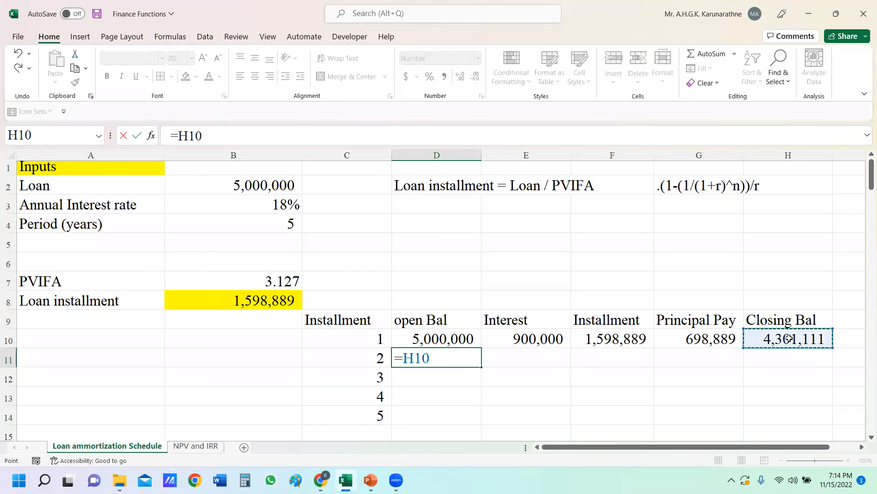
{"action": "key", "text": "Return"}
{"action": "left_click", "coordinate": [447, 360]}
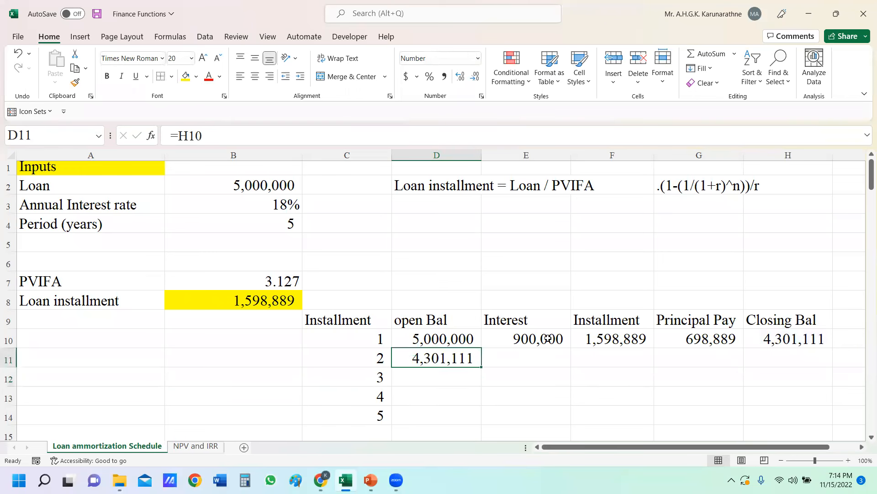
- Fill the row 10 interest, installment, principal payment and closing balance formulas down through row 14 for all five installments
{"action": "left_click", "coordinate": [547, 338]}
{"action": "double_click", "coordinate": [571, 348]}
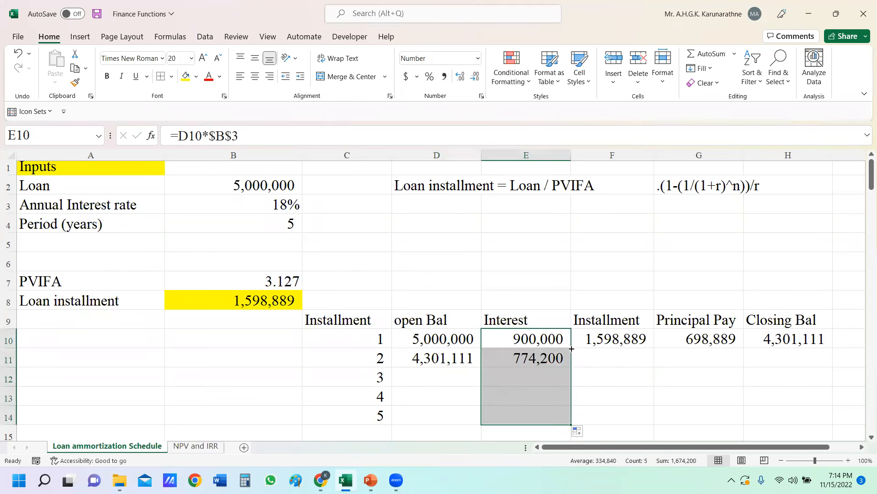
{"action": "left_click", "coordinate": [627, 342]}
{"action": "double_click", "coordinate": [654, 349]}
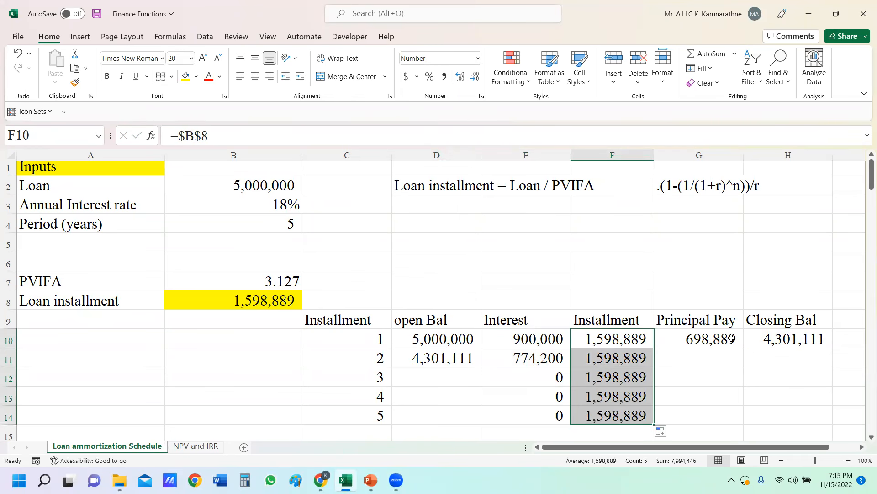
{"action": "left_click", "coordinate": [742, 340]}
{"action": "double_click", "coordinate": [746, 348]}
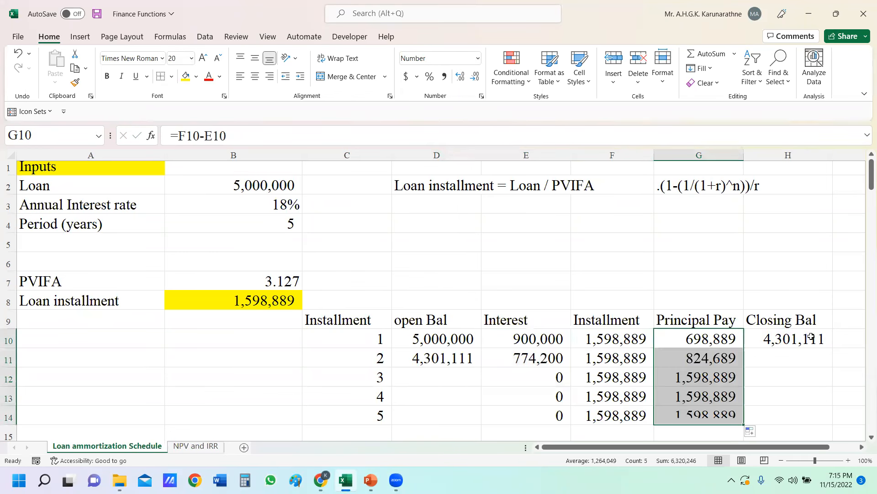
{"action": "left_click", "coordinate": [818, 340]}
{"action": "double_click", "coordinate": [832, 349]}
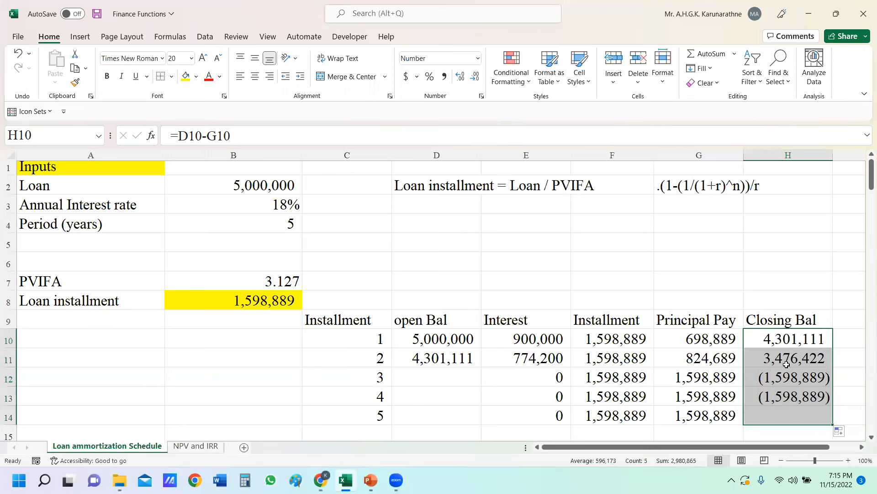
- Fill the opening balance formula from D11 down to D14 and look over the schedule values in D10:H14
{"action": "left_click", "coordinate": [476, 362]}
{"action": "double_click", "coordinate": [480, 368]}
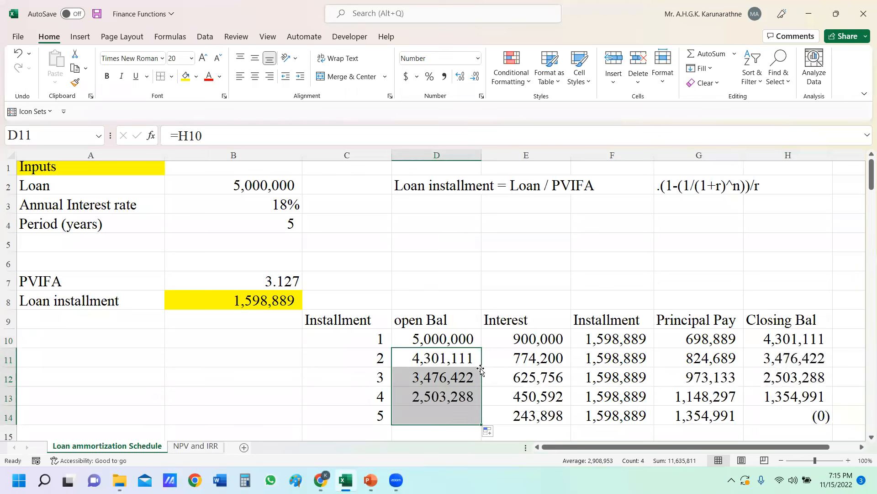
{"action": "left_click_drag", "start_coordinate": [416, 344], "coordinate": [757, 407]}
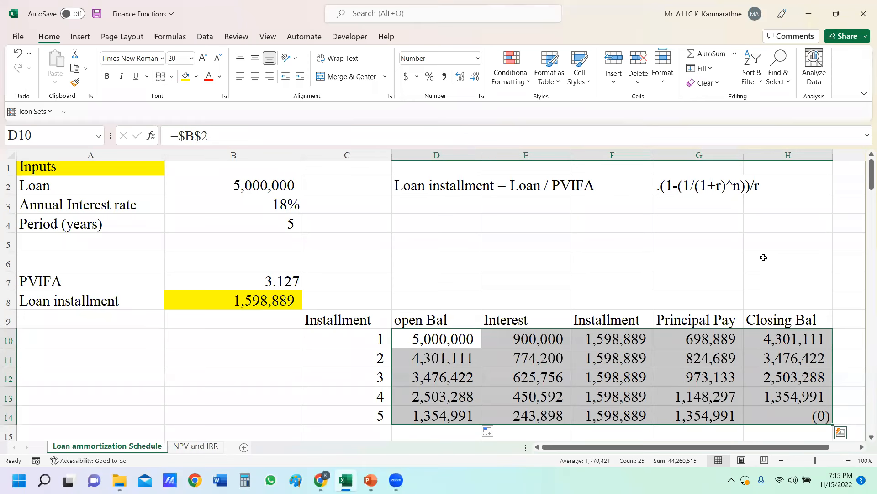
{"action": "left_click", "coordinate": [780, 243]}
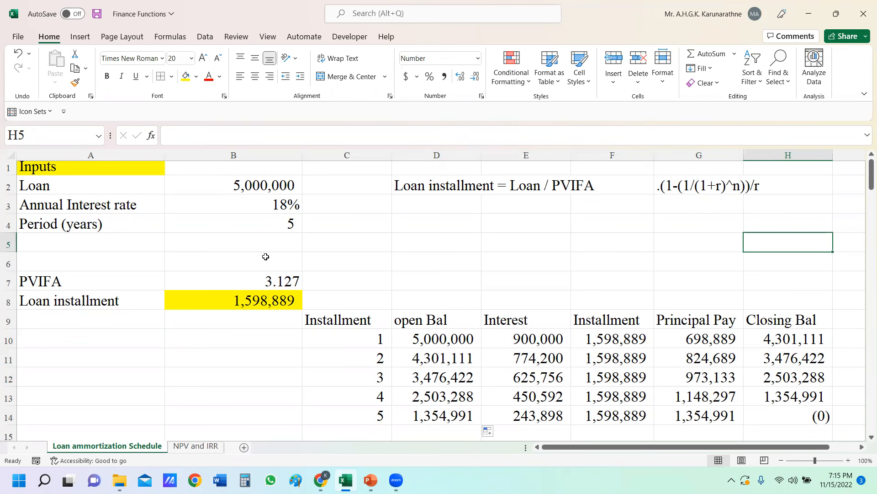
- Compare the PVIFA formula in B7 with the written formula note in G2 and the loan period input
{"action": "left_click", "coordinate": [257, 215]}
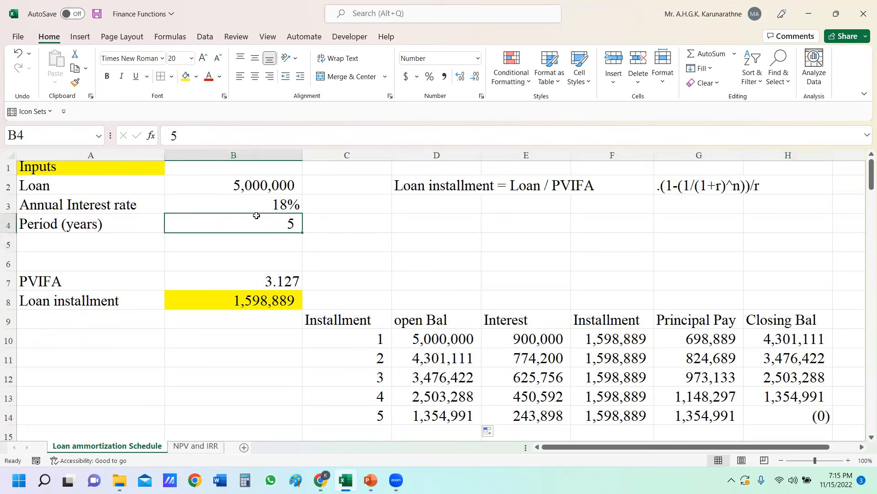
{"action": "left_click", "coordinate": [718, 186]}
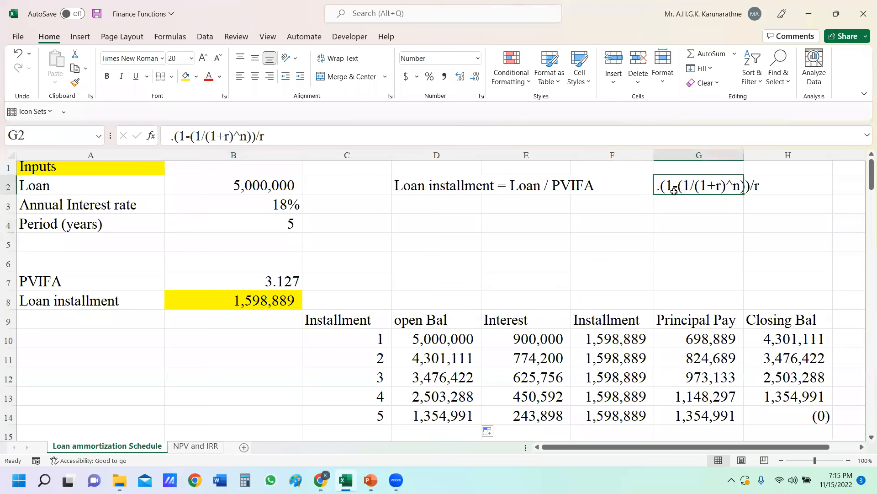
{"action": "left_click", "coordinate": [274, 283]}
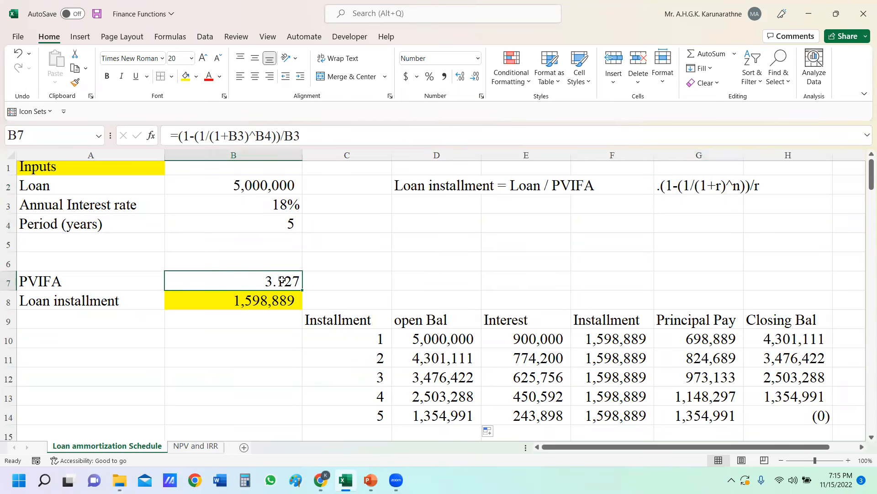
{"action": "left_click", "coordinate": [720, 187]}
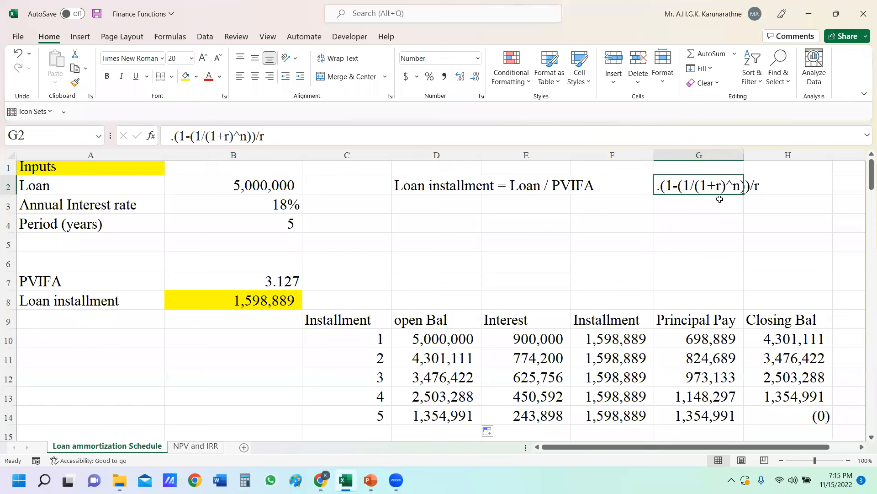
{"action": "left_click", "coordinate": [759, 187]}
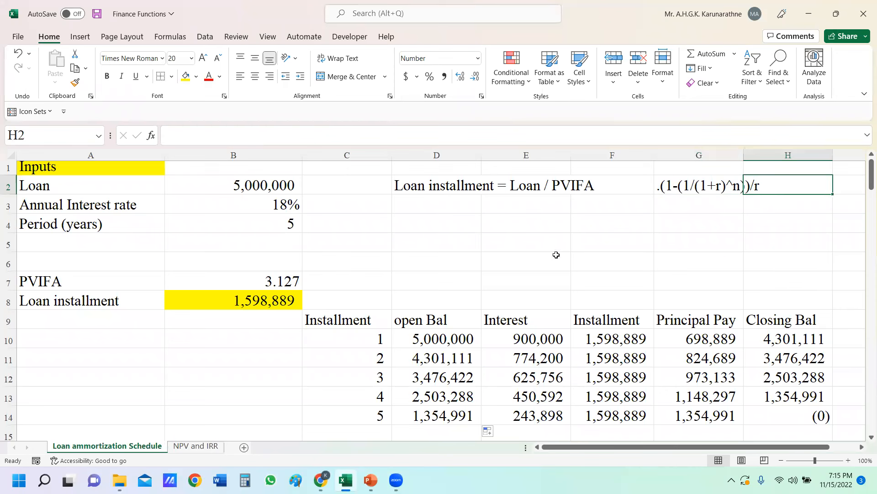
- Delete the loan installment and PVIFA formula notes from cells D2:H2
{"action": "left_click_drag", "start_coordinate": [864, 173], "coordinate": [864, 168]}
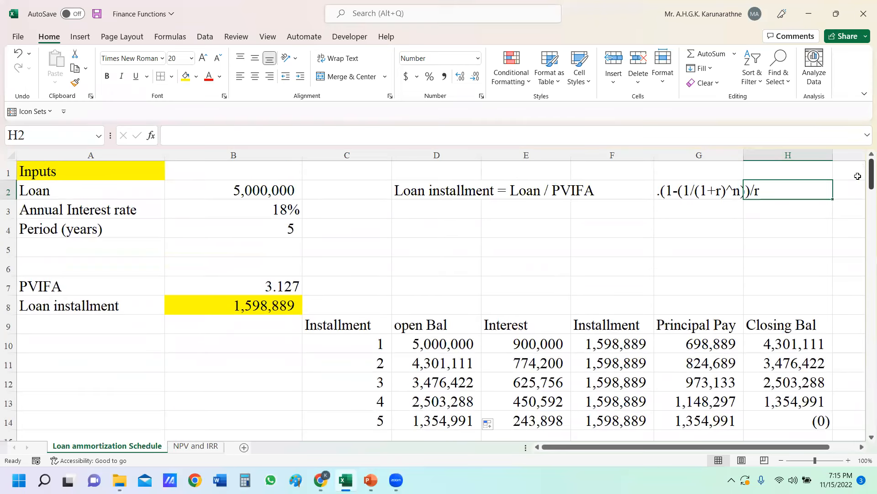
{"action": "left_click", "coordinate": [428, 189]}
{"action": "left_click_drag", "start_coordinate": [428, 189], "coordinate": [747, 193]}
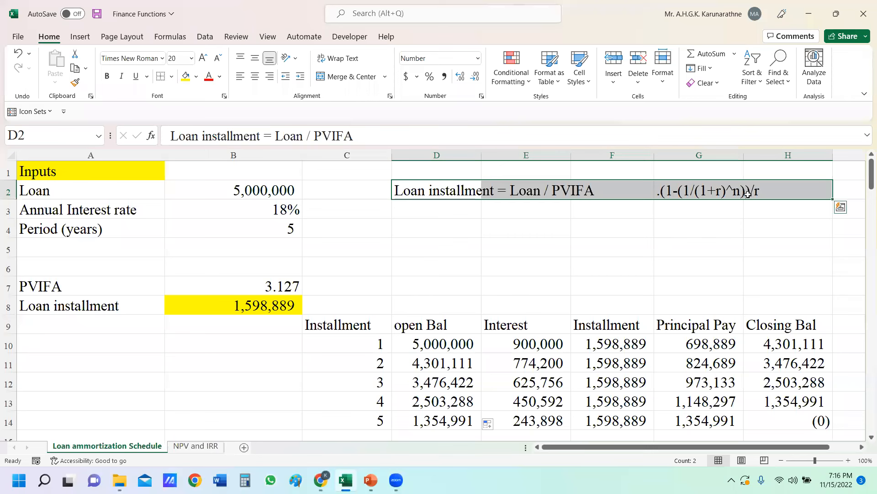
{"action": "key", "text": "Delete"}
{"action": "left_click", "coordinate": [599, 245]}
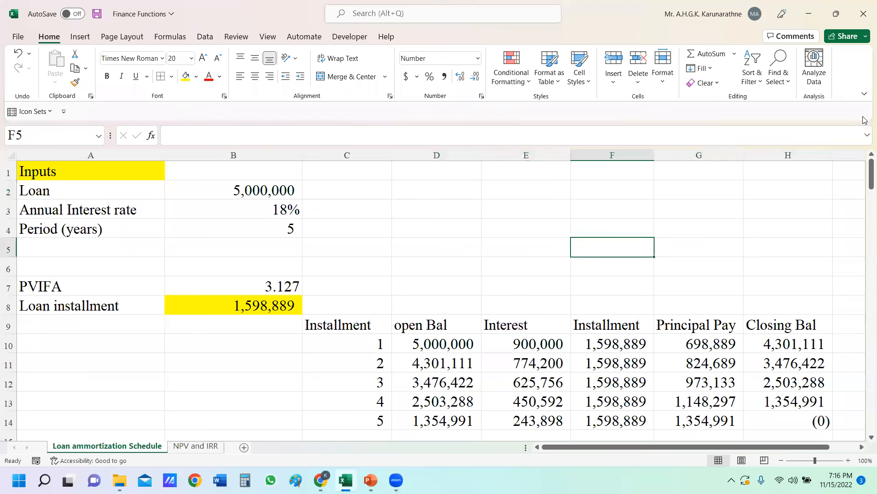
- Review the PVIFA formula in B7 and the loan installment formula in B8
{"action": "left_click_drag", "start_coordinate": [871, 169], "coordinate": [871, 169]}
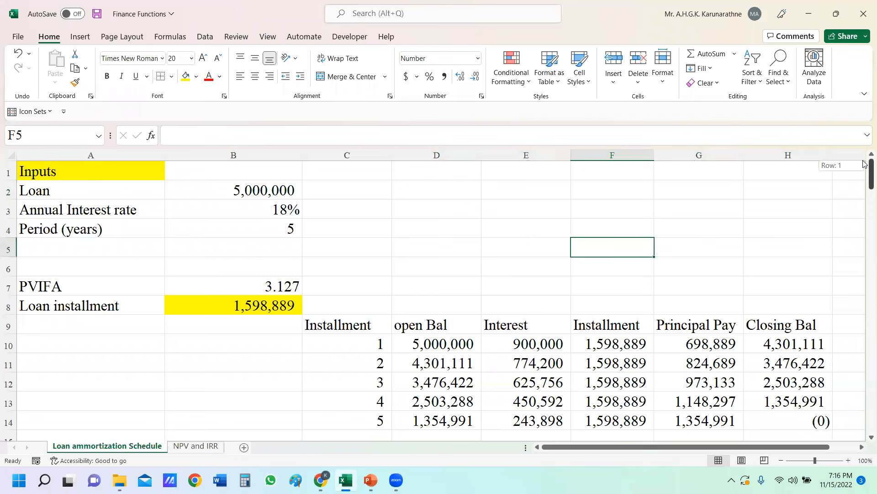
{"action": "left_click_drag", "start_coordinate": [864, 165], "coordinate": [864, 165]}
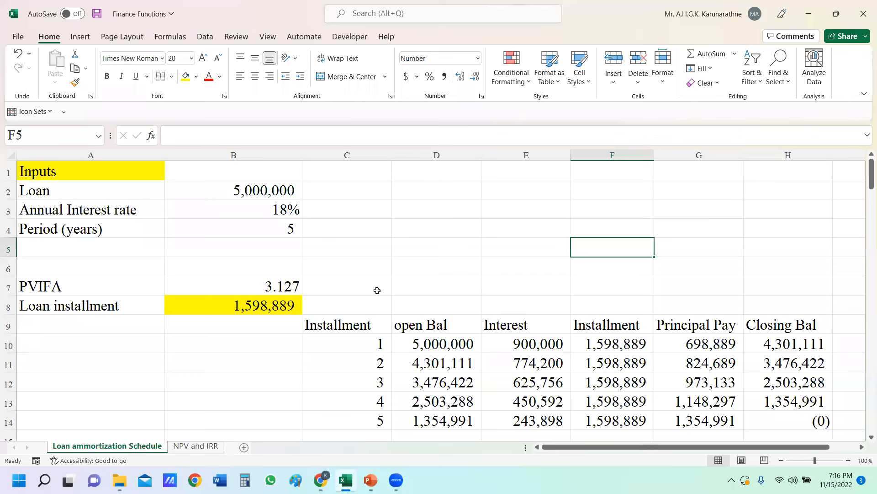
{"action": "left_click", "coordinate": [266, 291]}
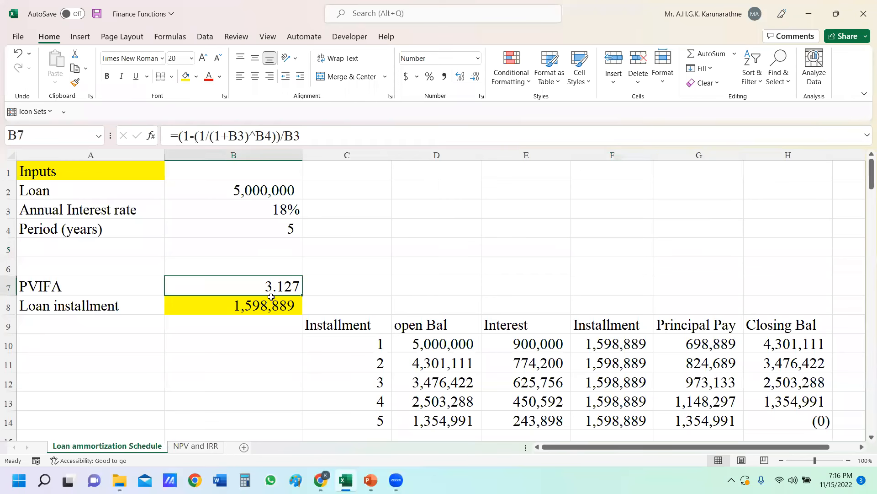
{"action": "left_click", "coordinate": [264, 303]}
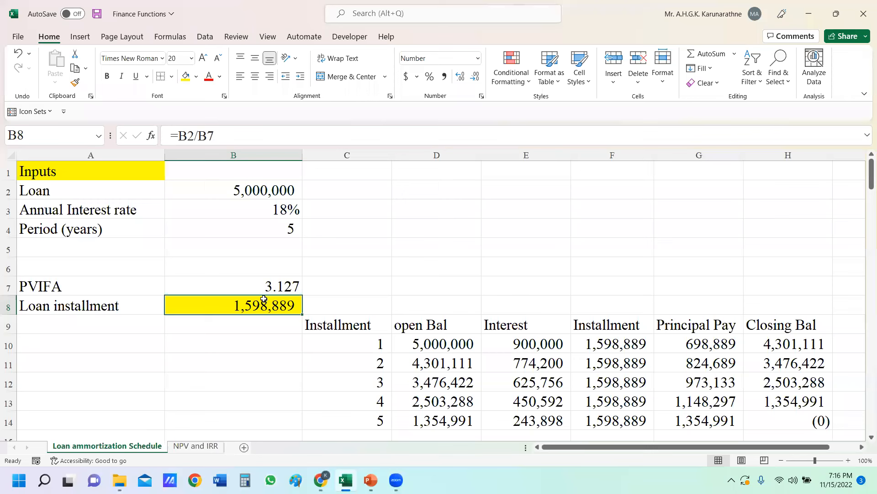
{"action": "left_click", "coordinate": [275, 288]}
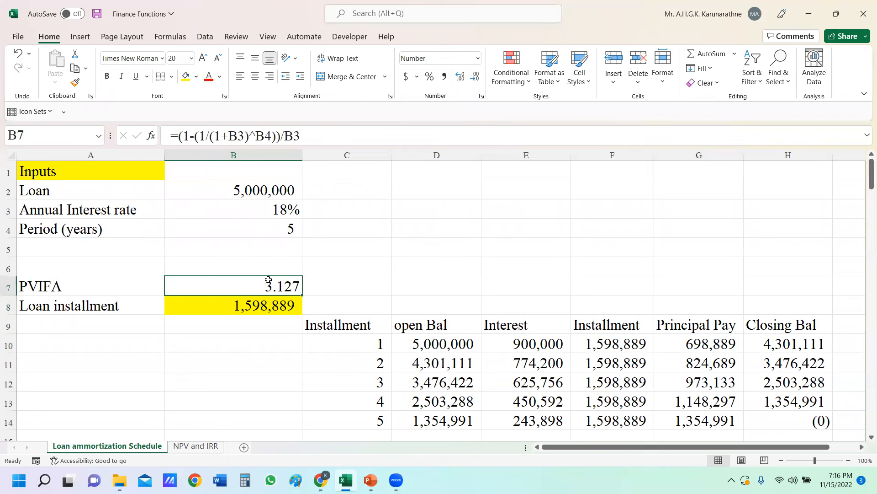
{"action": "left_click", "coordinate": [270, 305]}
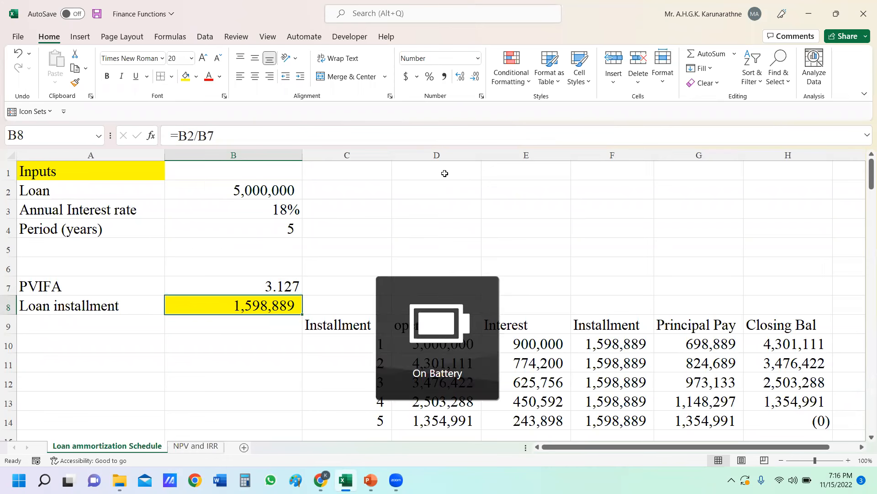
- Fill the empty cell B9 below the loan installment with a light green theme colour
{"action": "left_click", "coordinate": [251, 328]}
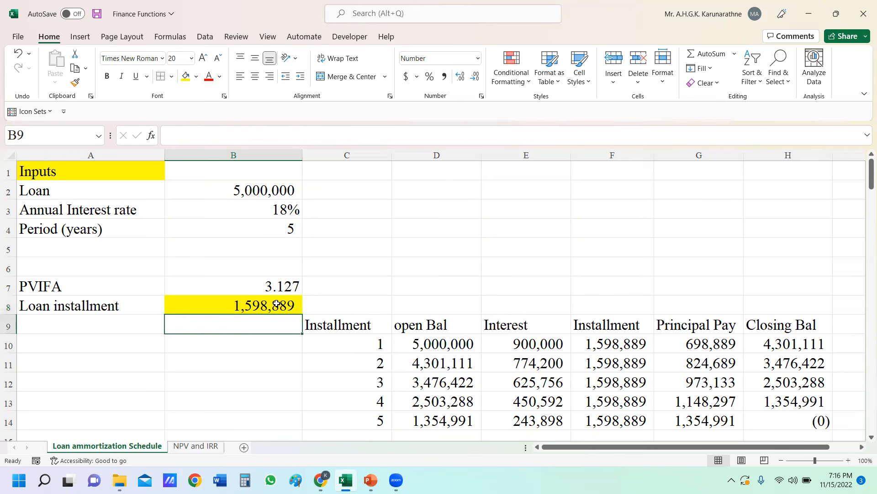
{"action": "left_click", "coordinate": [196, 76]}
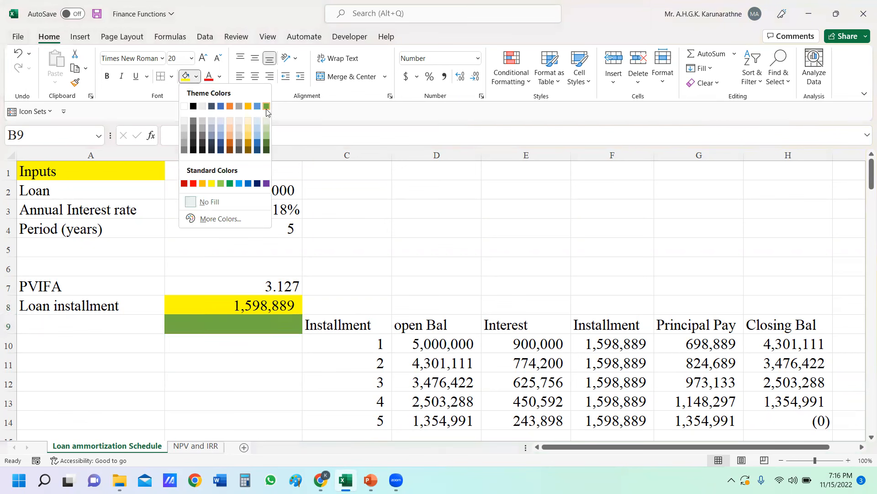
{"action": "left_click", "coordinate": [268, 136]}
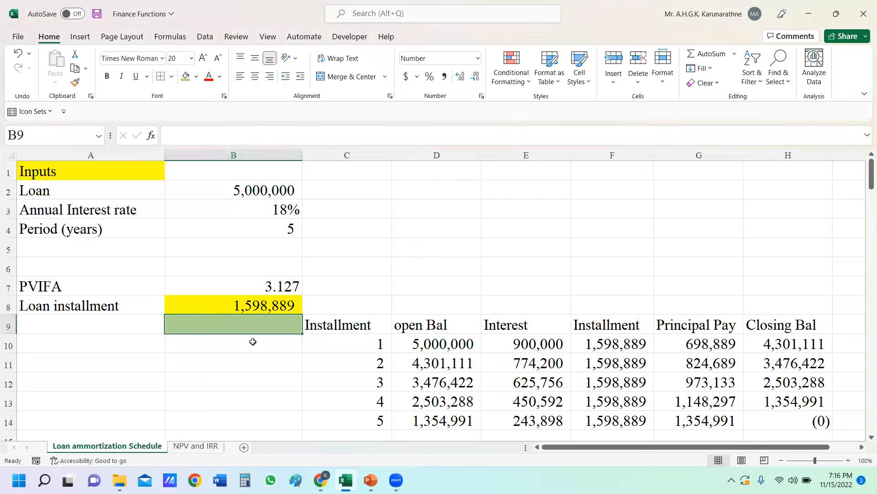
- Label cell B10 as PMT and select the green cell B9 above it
{"action": "left_click", "coordinate": [239, 346]}
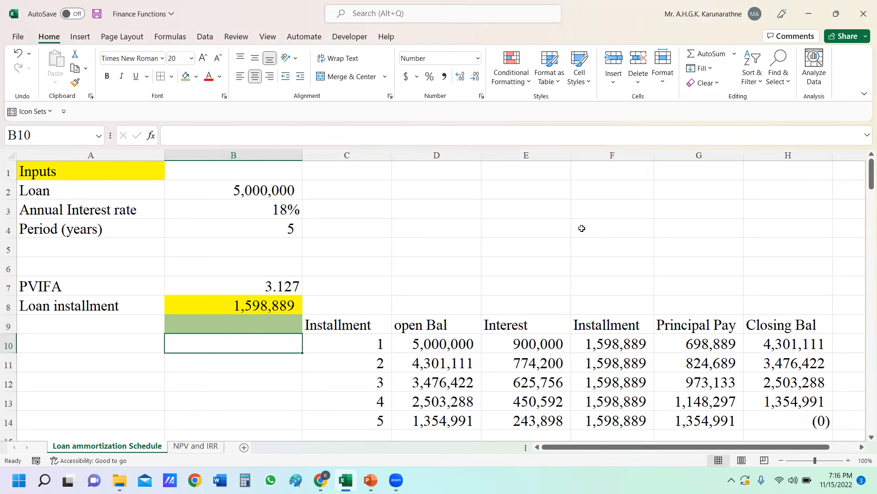
{"action": "type", "text": "PMT"}
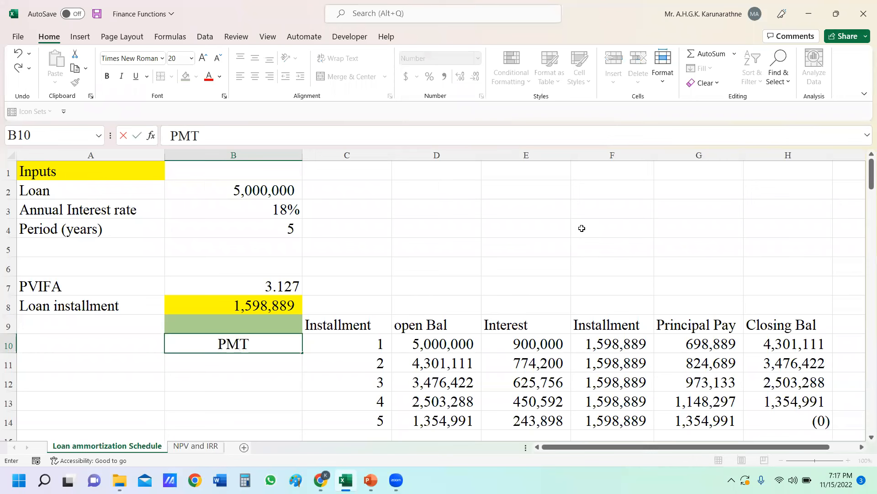
{"action": "left_click", "coordinate": [463, 232]}
{"action": "left_click", "coordinate": [234, 343]}
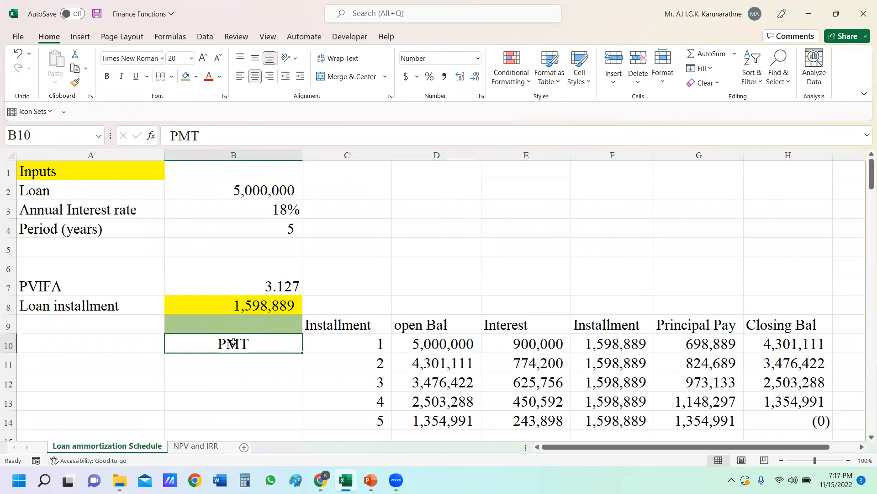
{"action": "left_click", "coordinate": [217, 322]}
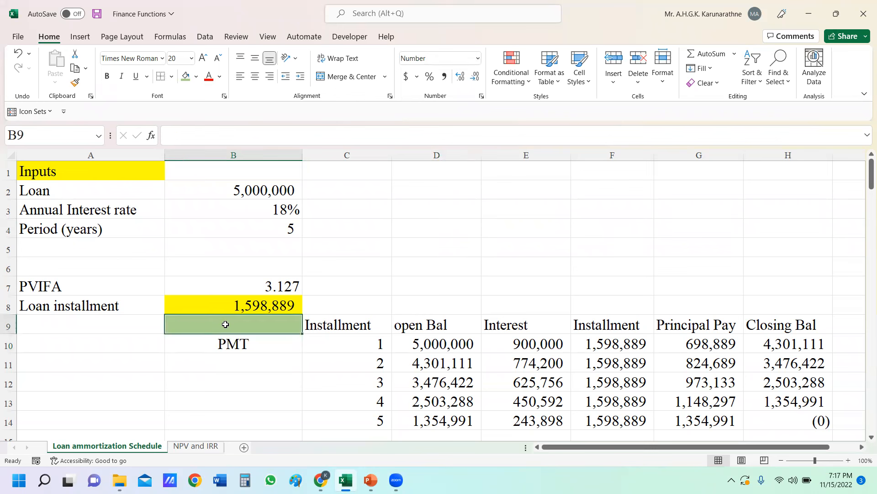
- Fill the schedule's Installment column F9:F14 with the same light green and label cell F8 above it PMT
{"action": "left_click", "coordinate": [610, 323]}
{"action": "left_click_drag", "start_coordinate": [610, 340], "coordinate": [619, 418]}
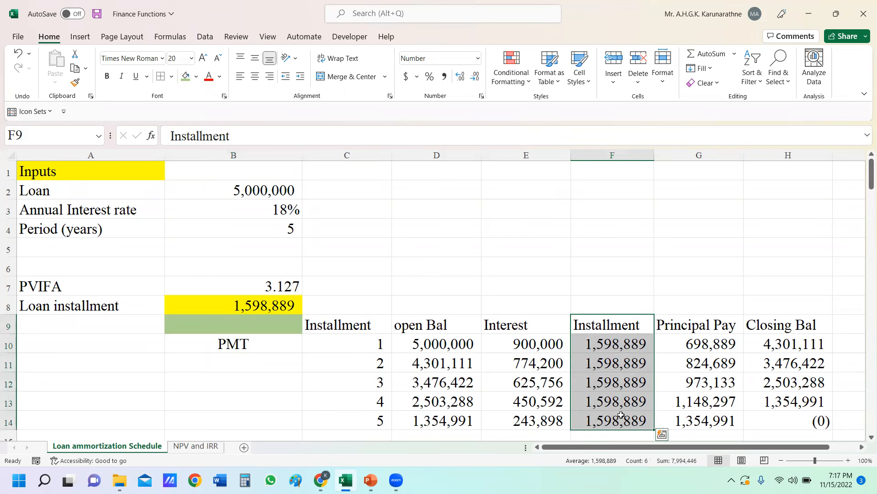
{"action": "left_click", "coordinate": [185, 76]}
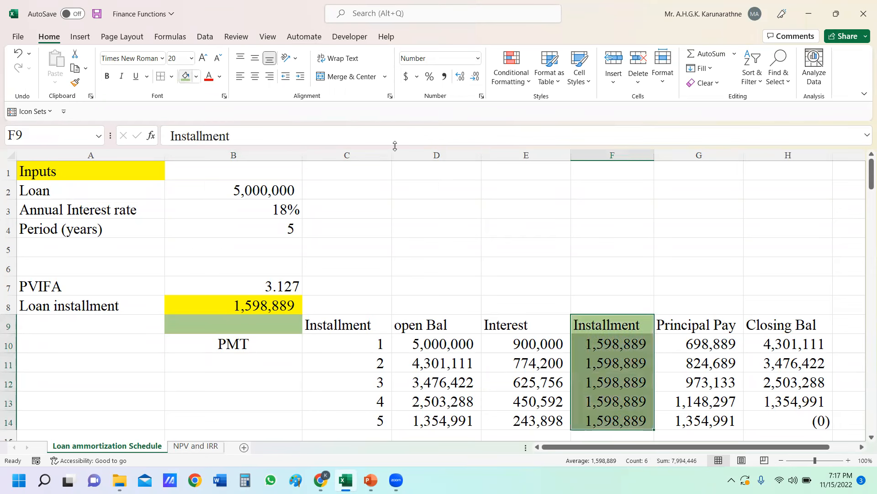
{"action": "left_click", "coordinate": [627, 300]}
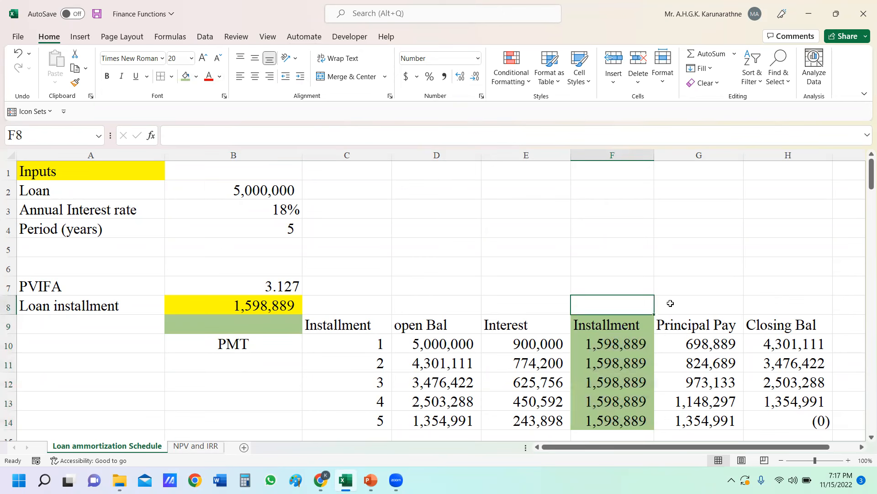
{"action": "type", "text": "PMT"}
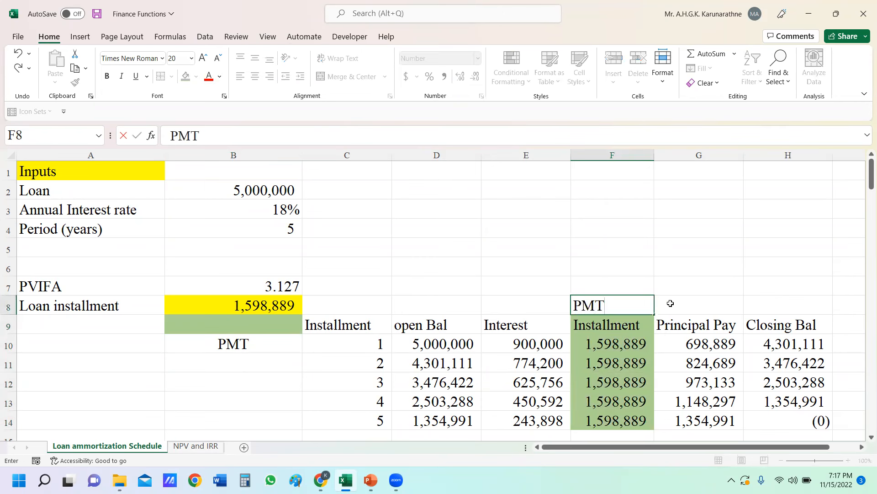
{"action": "left_click", "coordinate": [735, 250]}
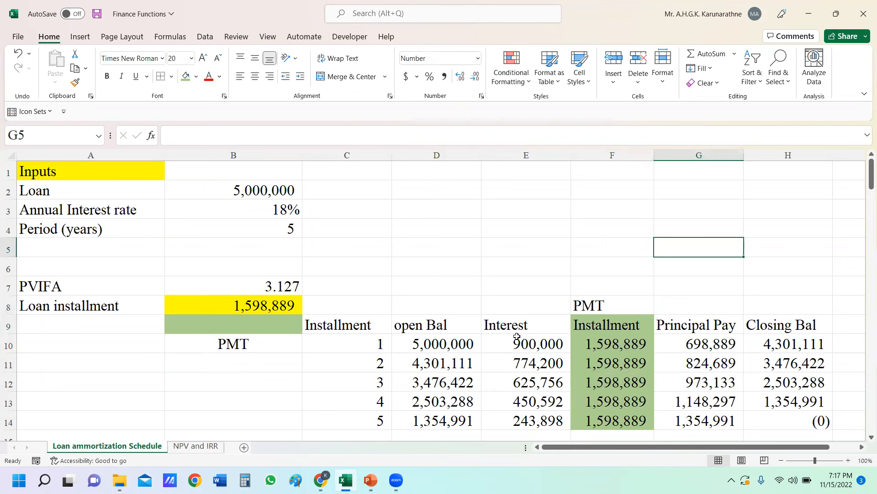
- Fill the Interest column E9:E14 with a light gold theme colour and label cell E8 above it IPMT
{"action": "left_click_drag", "start_coordinate": [520, 326], "coordinate": [516, 419]}
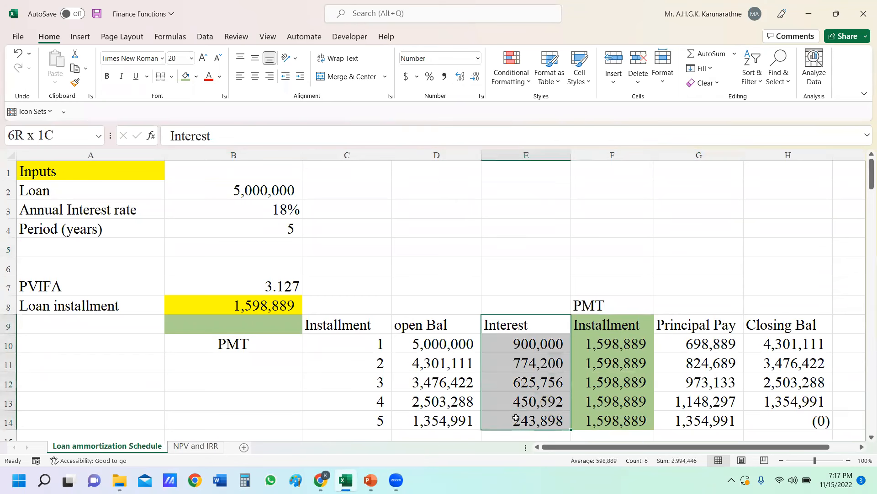
{"action": "left_click", "coordinate": [196, 77]}
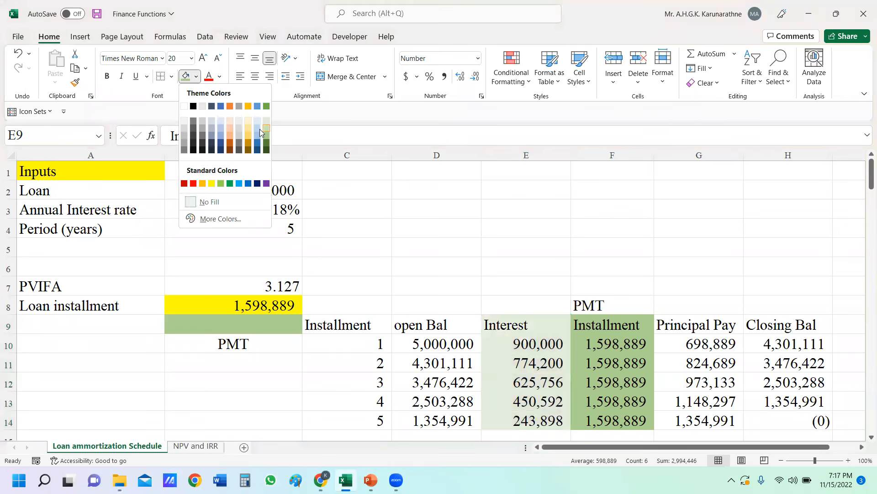
{"action": "left_click", "coordinate": [247, 132]}
{"action": "left_click", "coordinate": [525, 303]}
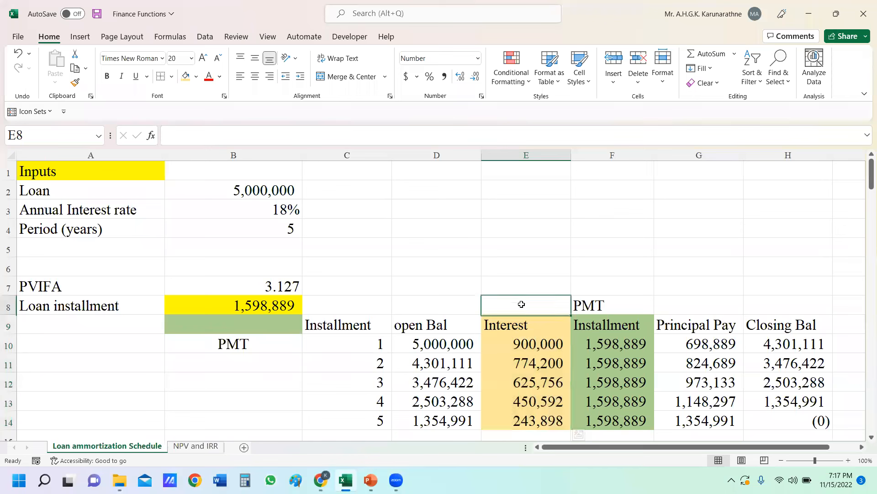
{"action": "type", "text": "I"}
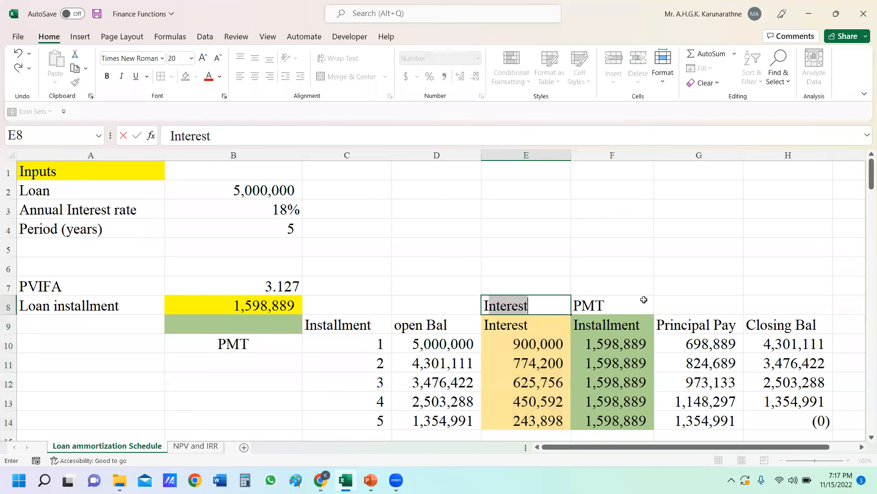
{"action": "type", "text": "PMT"}
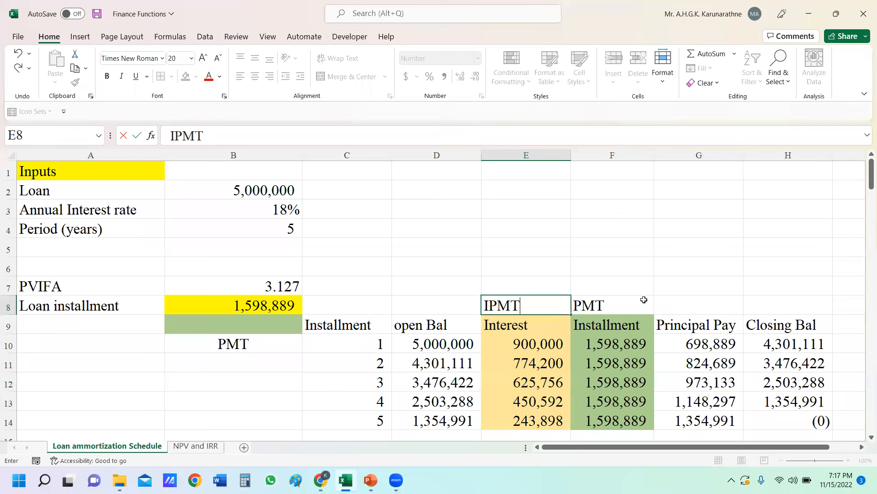
{"action": "left_click", "coordinate": [699, 229]}
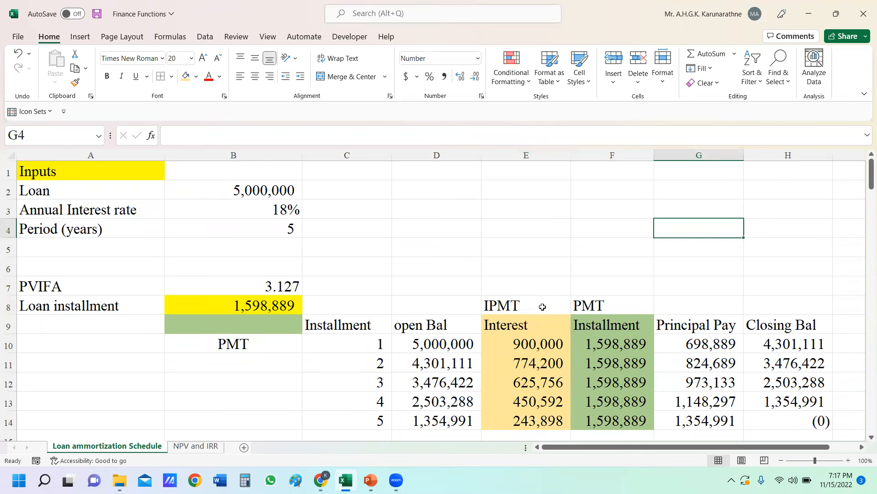
{"action": "left_click", "coordinate": [515, 306]}
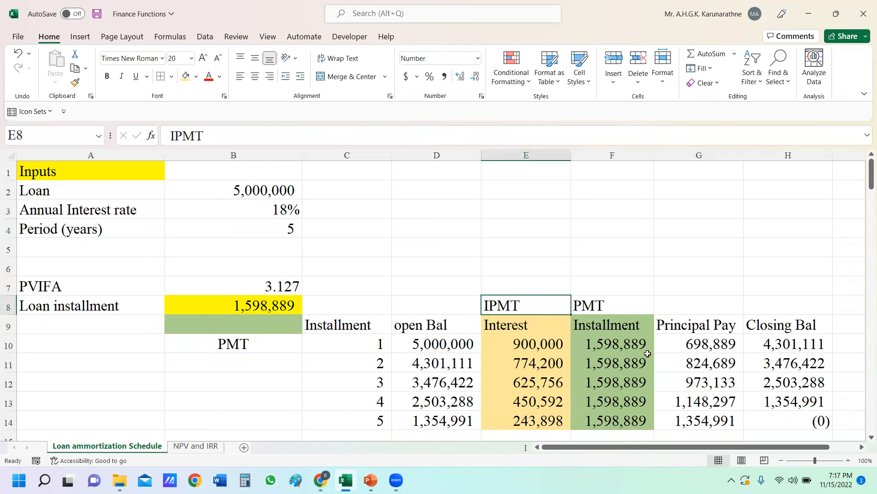
- Fill the Principal Pay column G9:G14 with the blue theme colour and label cell G8 above it PPMT
{"action": "left_click_drag", "start_coordinate": [696, 328], "coordinate": [700, 416]}
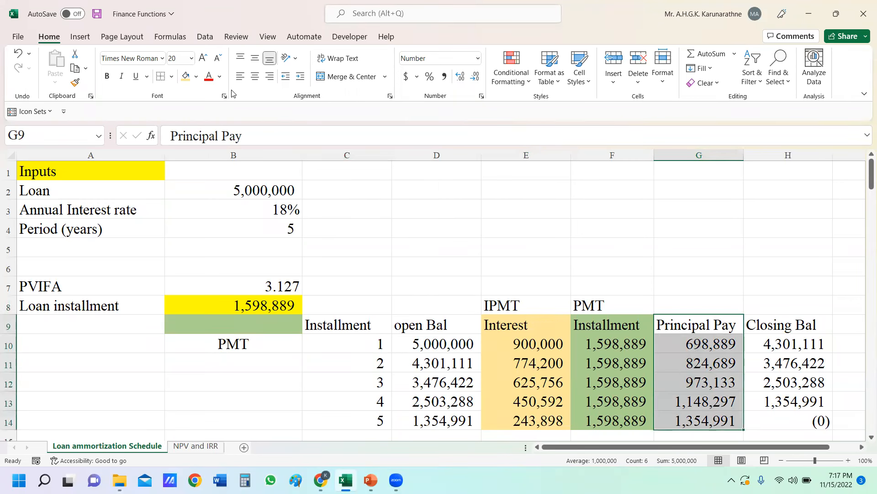
{"action": "left_click", "coordinate": [199, 80]}
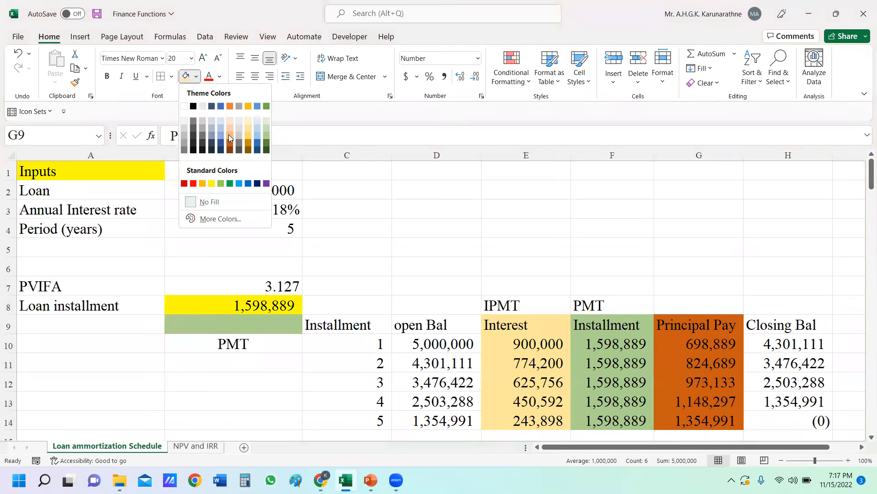
{"action": "left_click", "coordinate": [220, 108]}
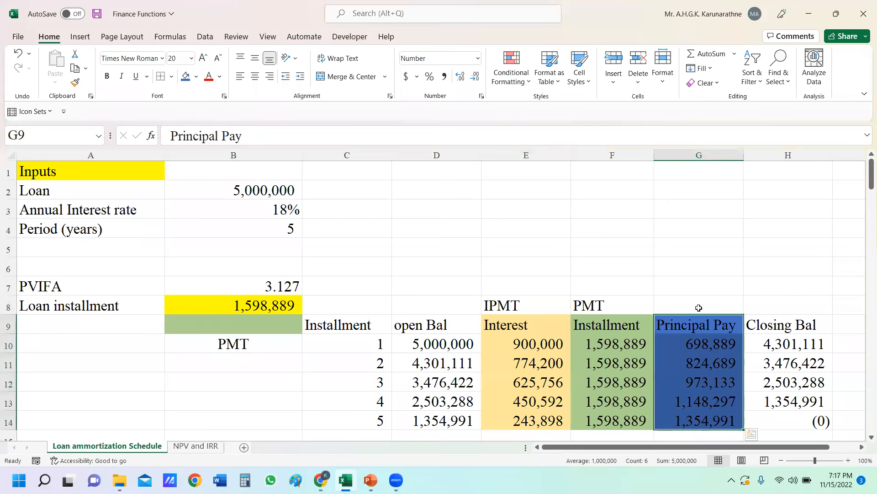
{"action": "left_click", "coordinate": [720, 300]}
{"action": "type", "text": "P"}
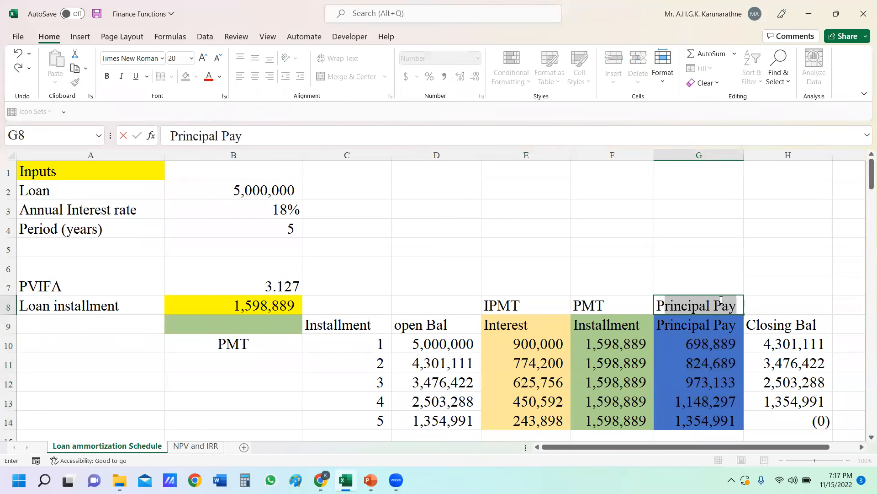
{"action": "type", "text": "PMT"}
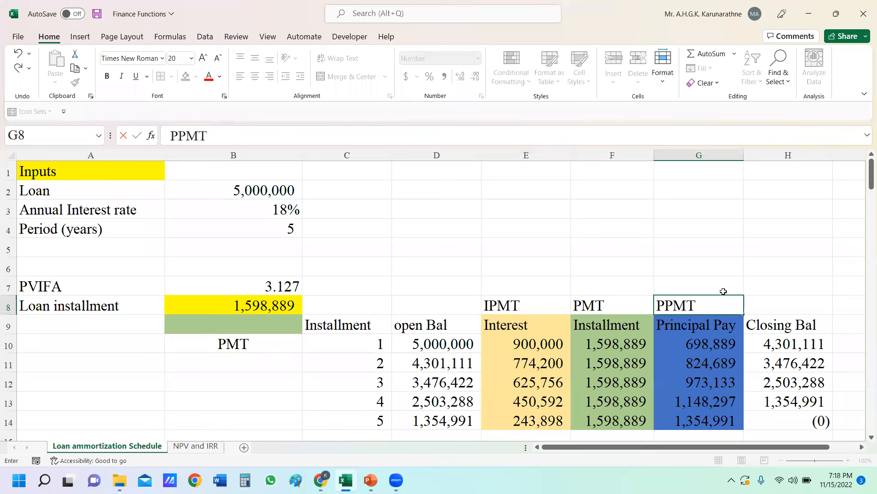
{"action": "left_click", "coordinate": [721, 195]}
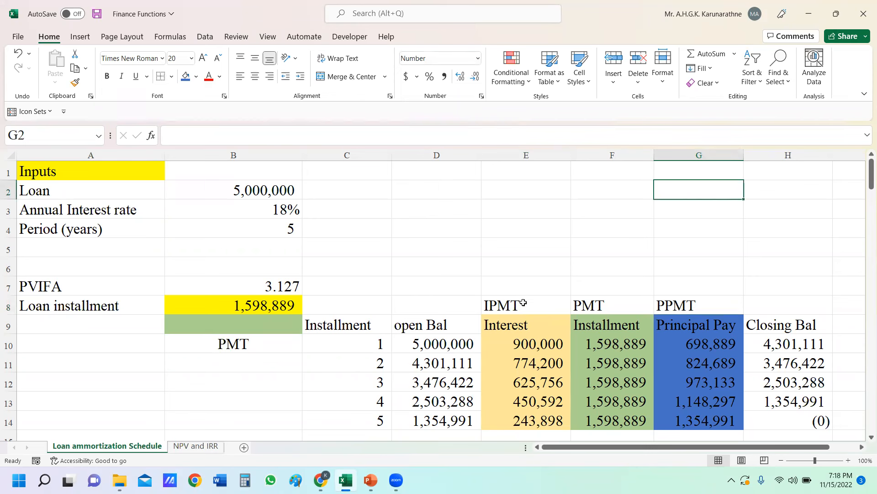
- Review the interest, installment and principal payment figures in rows 10 to 14 of the schedule
{"action": "left_click_drag", "start_coordinate": [526, 344], "coordinate": [533, 417]}
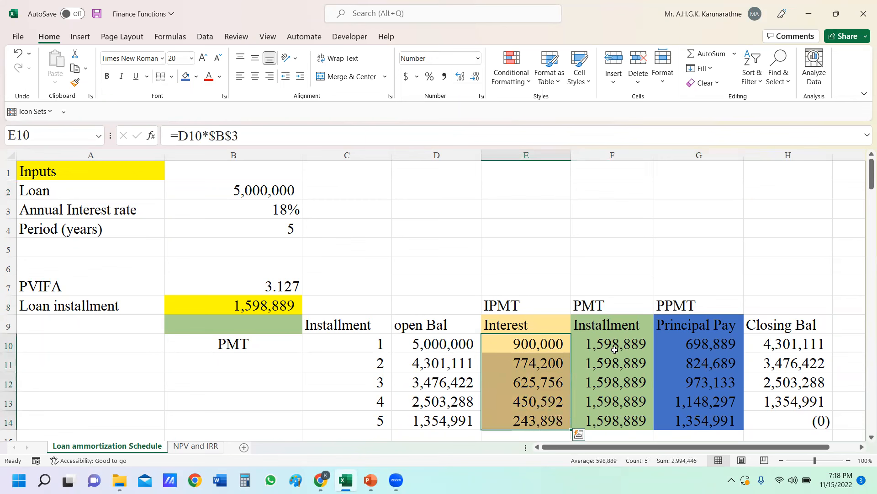
{"action": "left_click_drag", "start_coordinate": [617, 338], "coordinate": [619, 415]}
{"action": "left_click_drag", "start_coordinate": [698, 341], "coordinate": [704, 415]}
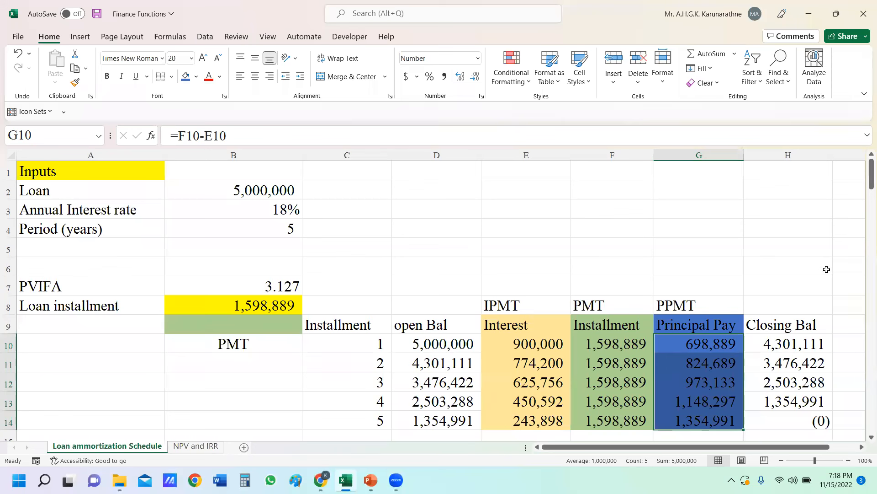
{"action": "left_click_drag", "start_coordinate": [863, 193], "coordinate": [864, 181]}
- Clear the PVIFA and loan installment entries in A7:B8 and the schedule amounts in D10:H14
{"action": "left_click_drag", "start_coordinate": [83, 281], "coordinate": [238, 296]}
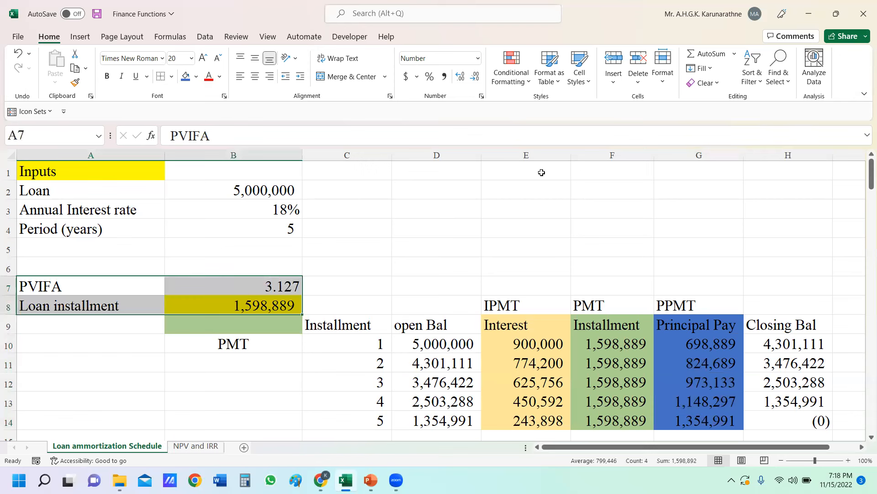
{"action": "key", "text": "Delete"}
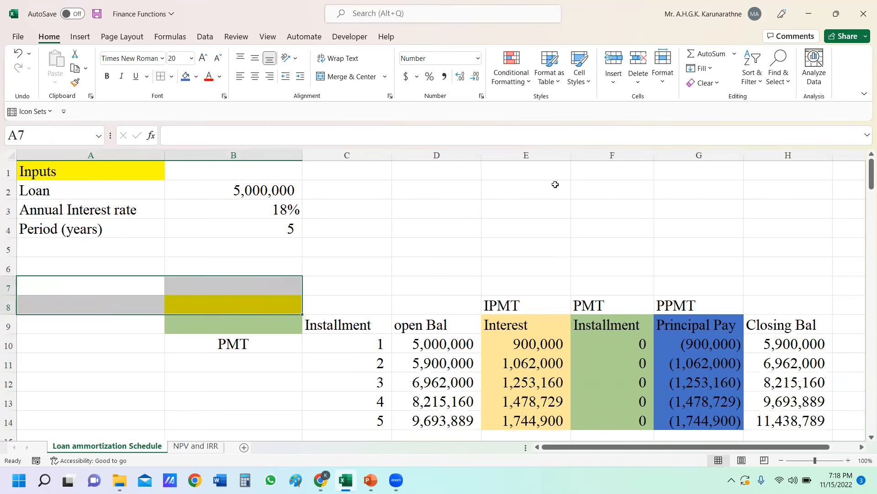
{"action": "left_click", "coordinate": [533, 210]}
{"action": "left_click_drag", "start_coordinate": [429, 348], "coordinate": [764, 417]}
{"action": "key", "text": "Delete"}
{"action": "left_click", "coordinate": [623, 237]}
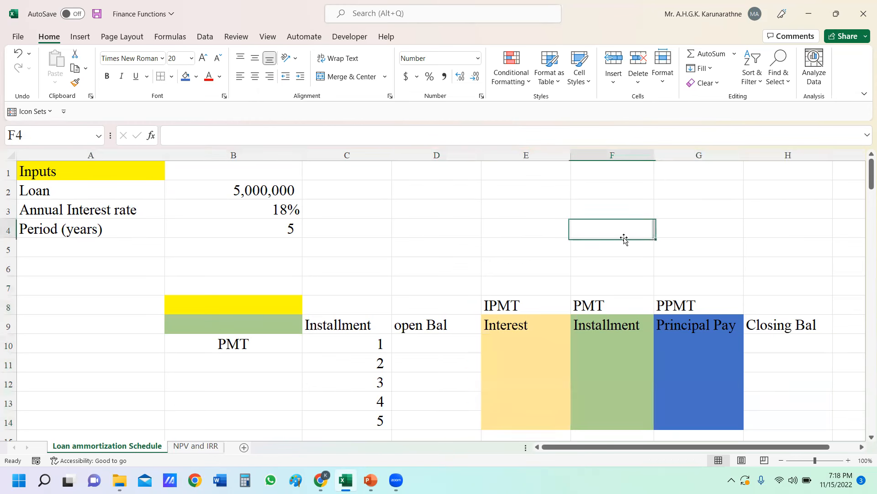
- Remove the yellow fill from the empty cell B8
{"action": "left_click", "coordinate": [183, 304]}
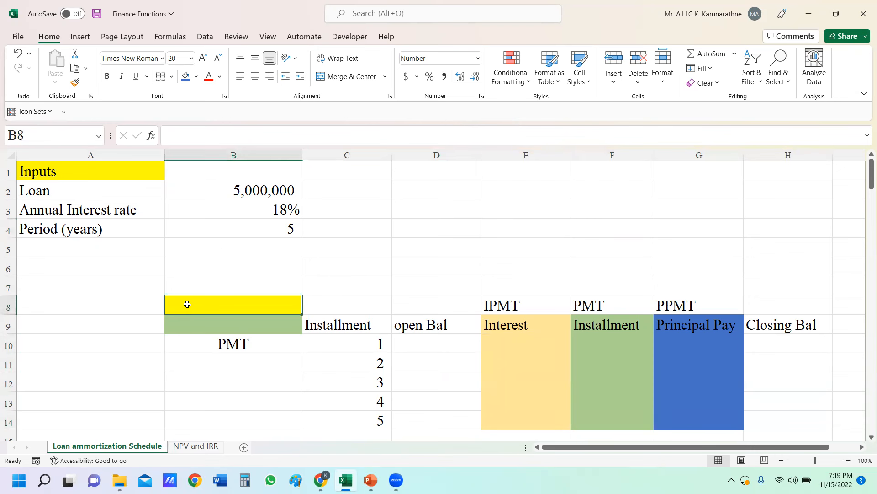
{"action": "left_click", "coordinate": [198, 80]}
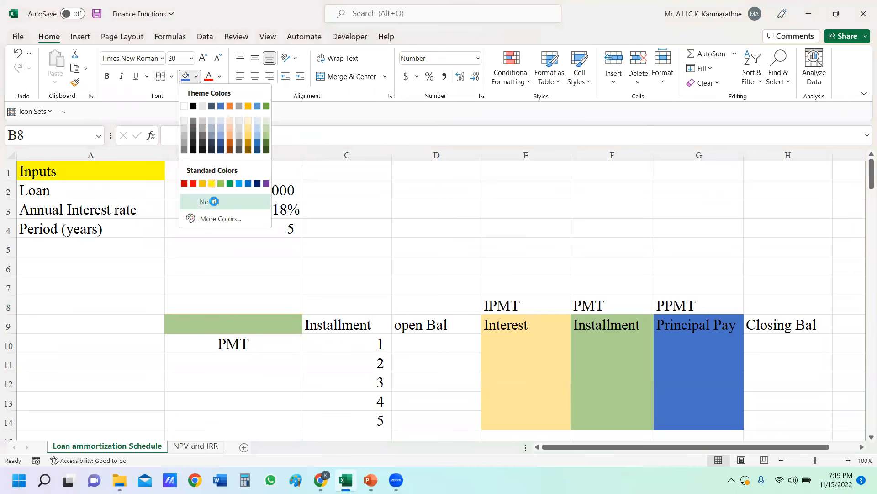
{"action": "left_click", "coordinate": [212, 199]}
{"action": "left_click", "coordinate": [420, 219]}
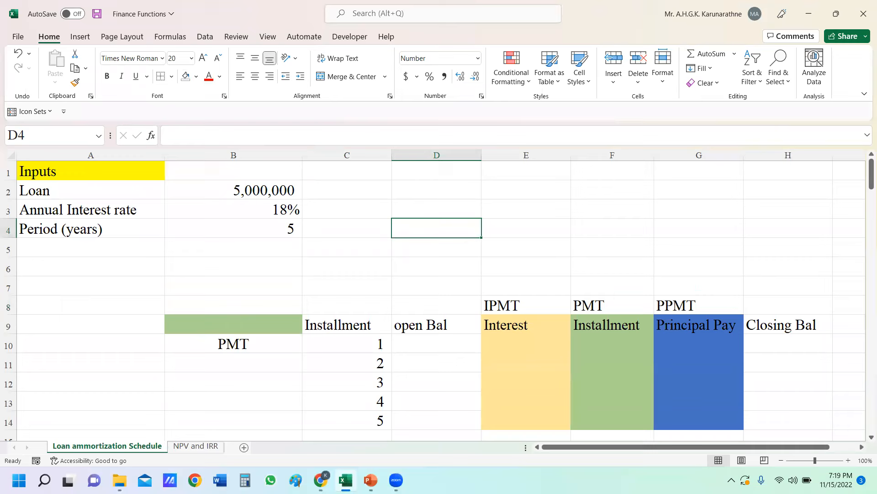
- Switch to PowerPoint and review the PMT function entry on the Preparing Loan Schedules slide
{"action": "left_click", "coordinate": [370, 480]}
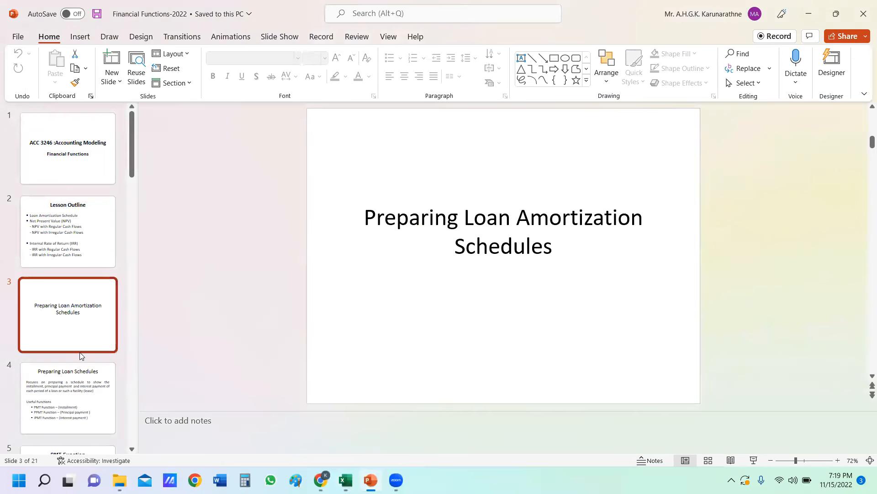
{"action": "left_click", "coordinate": [107, 385]}
{"action": "scroll", "coordinate": [308, 284], "scroll_direction": "down", "scroll_amount": 1}
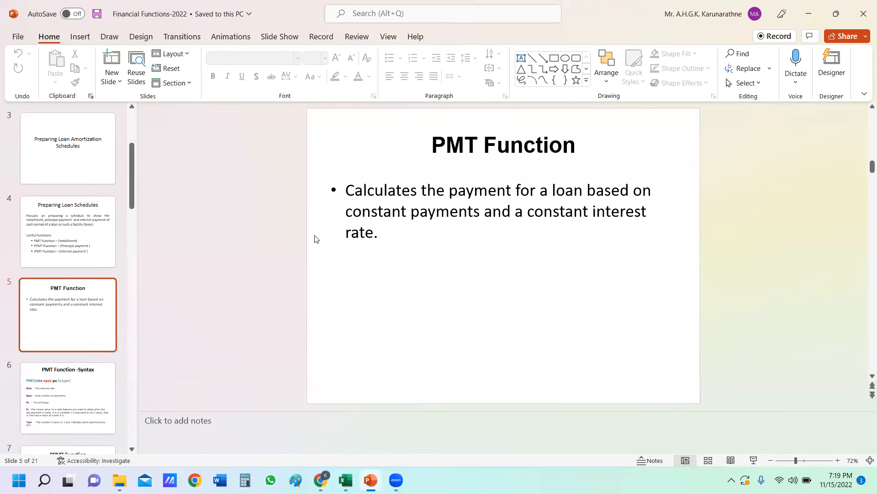
{"action": "left_click", "coordinate": [71, 239]}
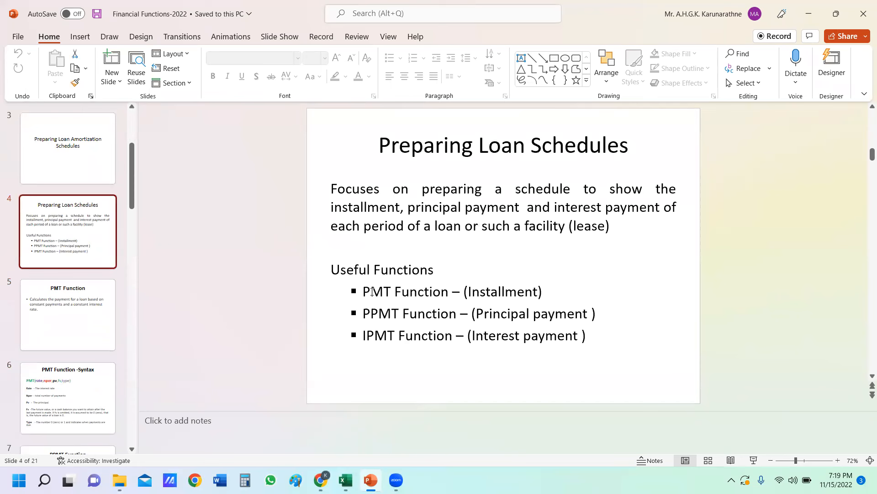
{"action": "left_click_drag", "start_coordinate": [364, 292], "coordinate": [544, 292]}
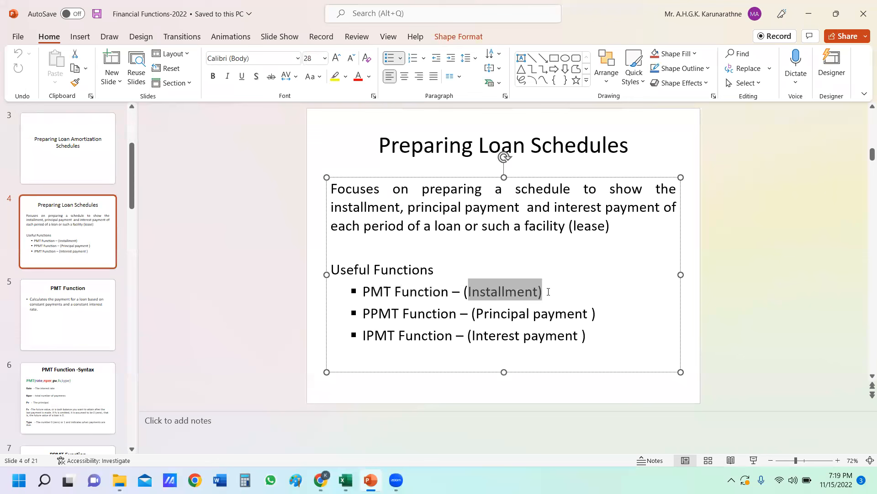
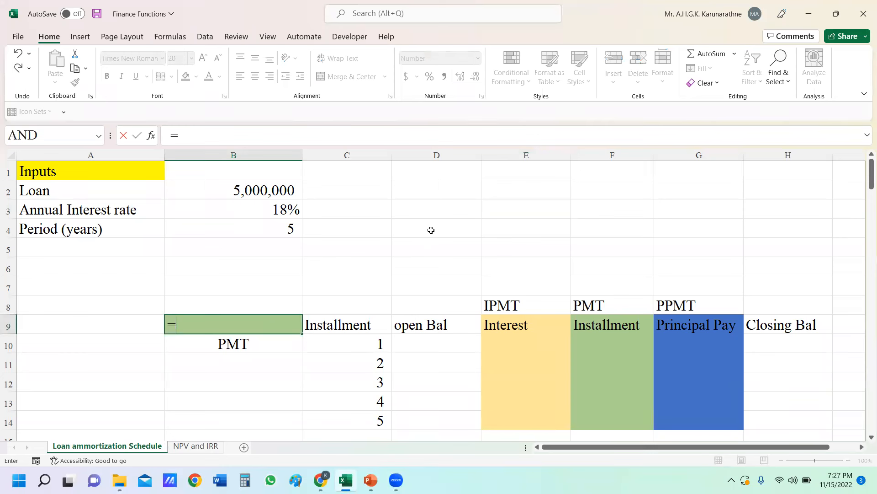
- Start a PMT function in the green cell B9 and open its function arguments for editing
{"action": "type", "text": "pmt"}
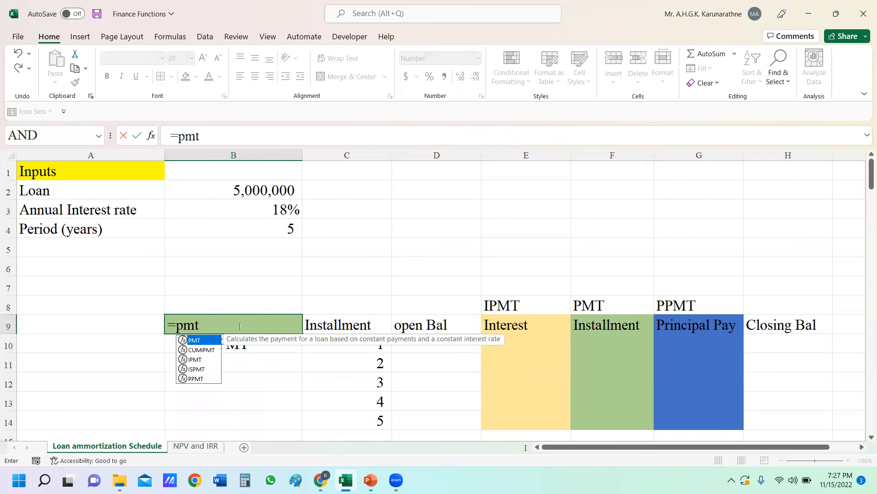
{"action": "double_click", "coordinate": [209, 341]}
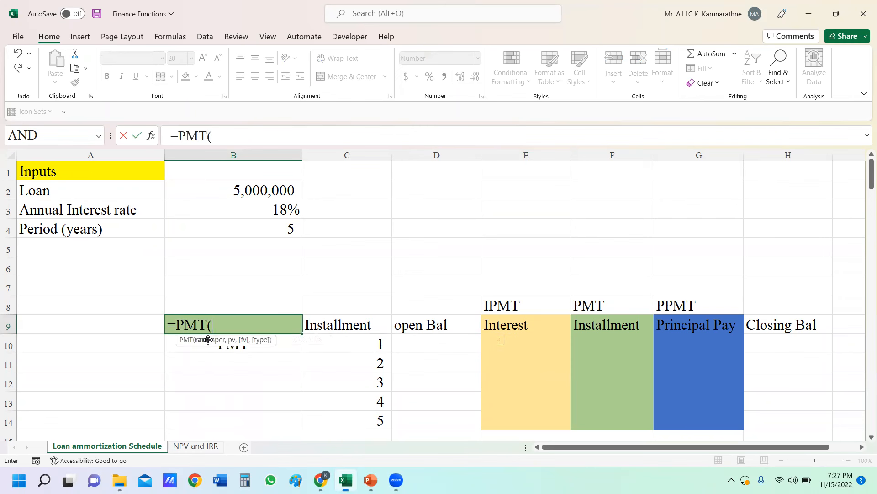
{"action": "left_click", "coordinate": [152, 136]}
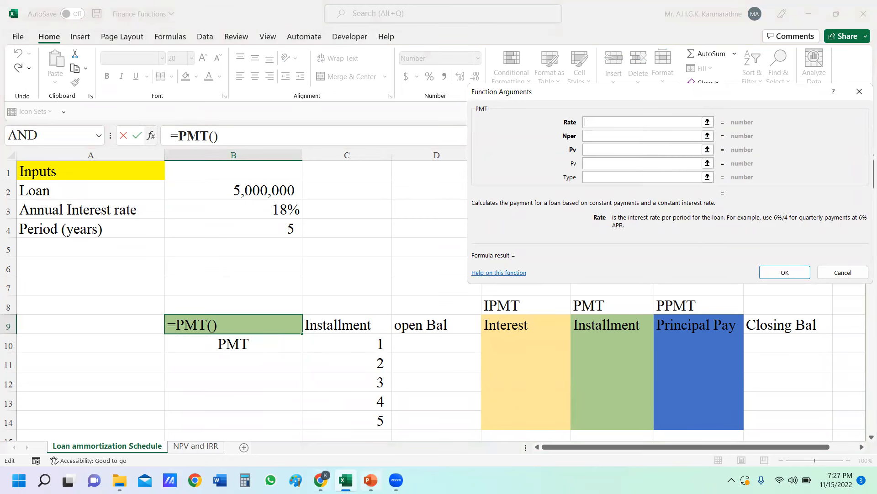
- Complete the PMT function in B9 with Rate B3, Nper B4, Pv B2 and Type 0, leaving Fv empty
{"action": "left_click", "coordinate": [371, 480]}
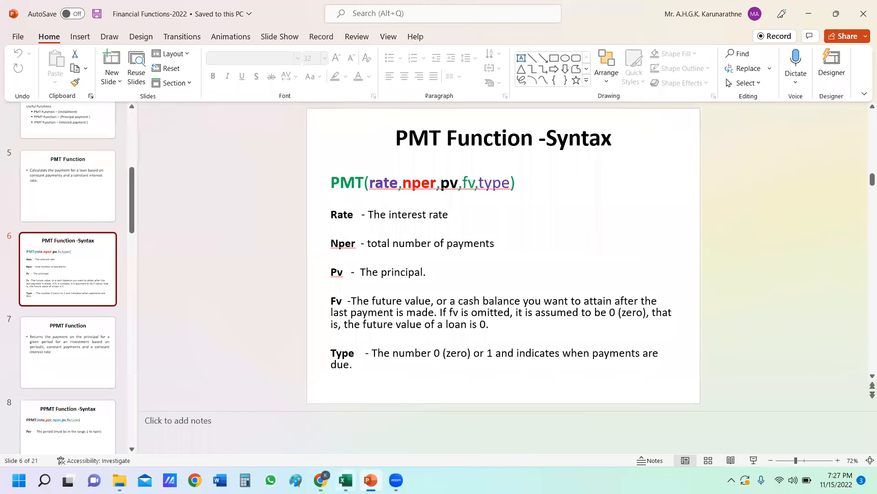
{"action": "left_click", "coordinate": [346, 480]}
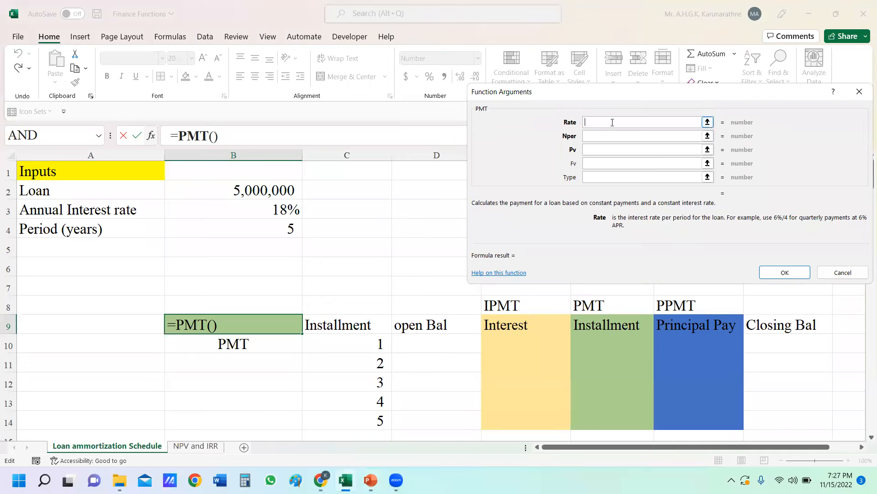
{"action": "left_click", "coordinate": [278, 209]}
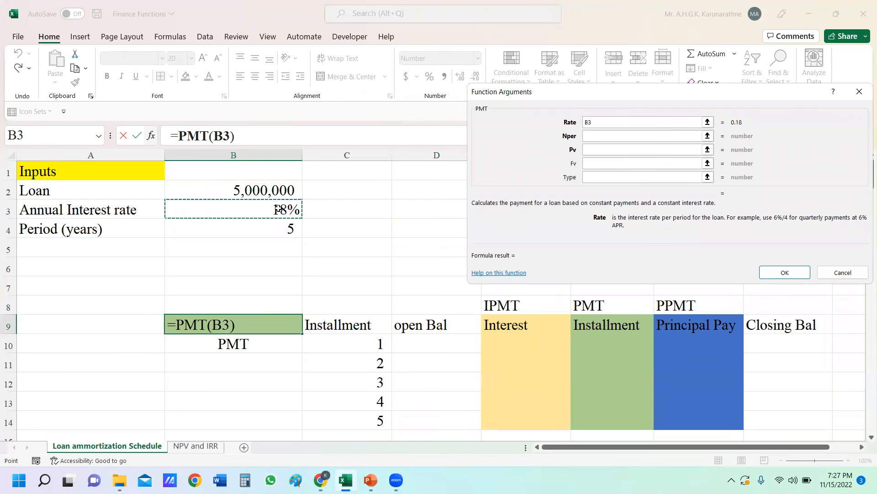
{"action": "left_click", "coordinate": [603, 136]}
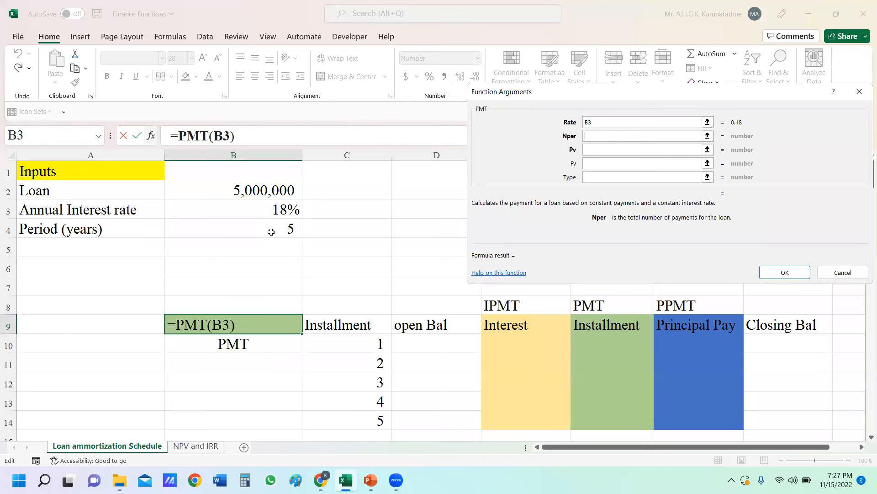
{"action": "left_click", "coordinate": [271, 232]}
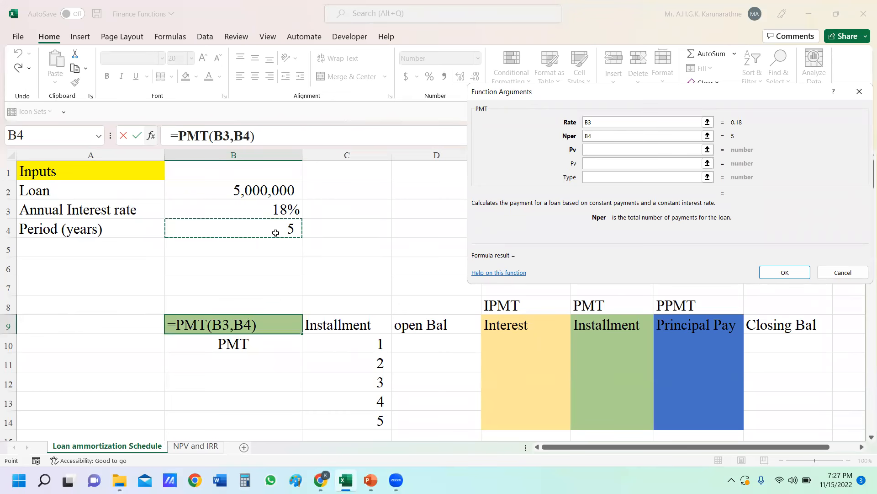
{"action": "left_click", "coordinate": [603, 149]}
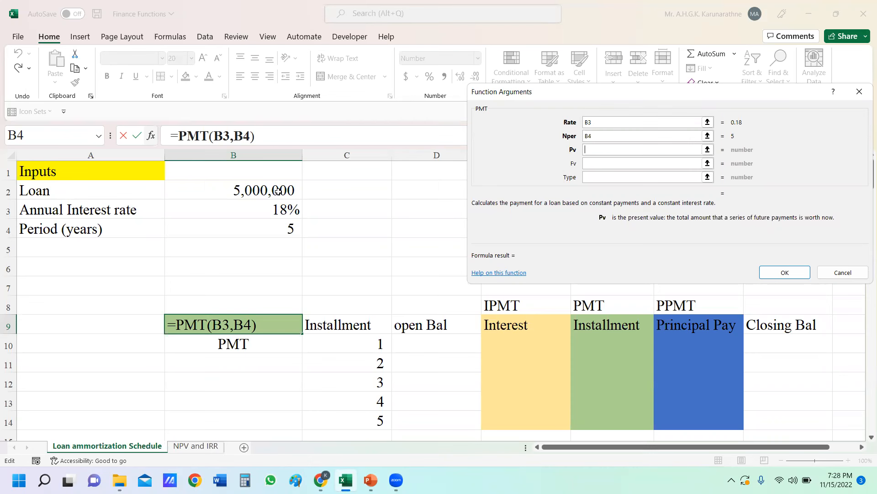
{"action": "left_click", "coordinate": [277, 191]}
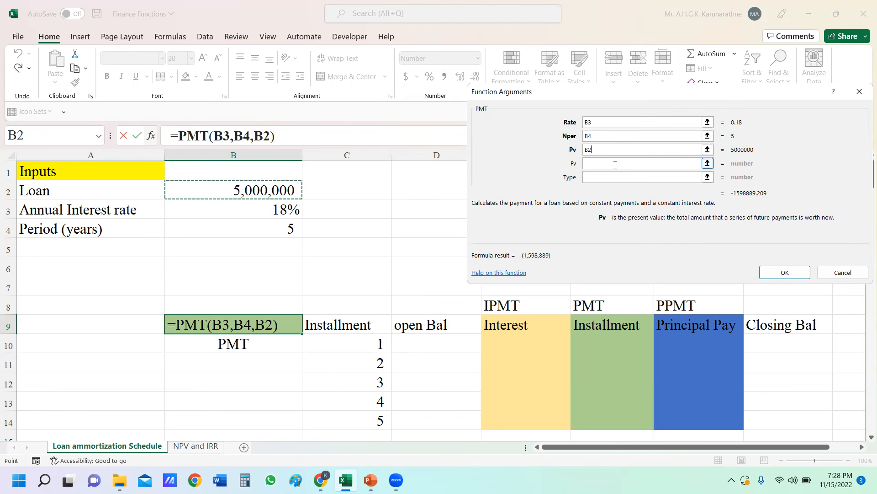
{"action": "left_click", "coordinate": [616, 178]}
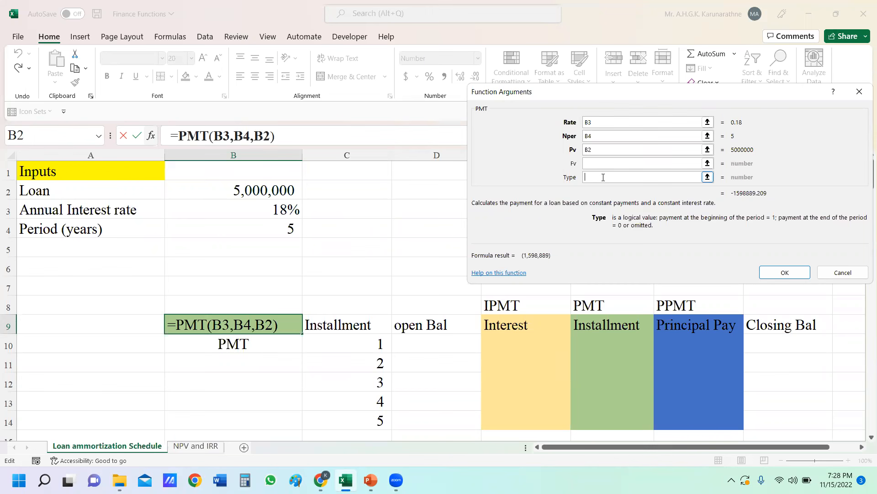
{"action": "type", "text": "0"}
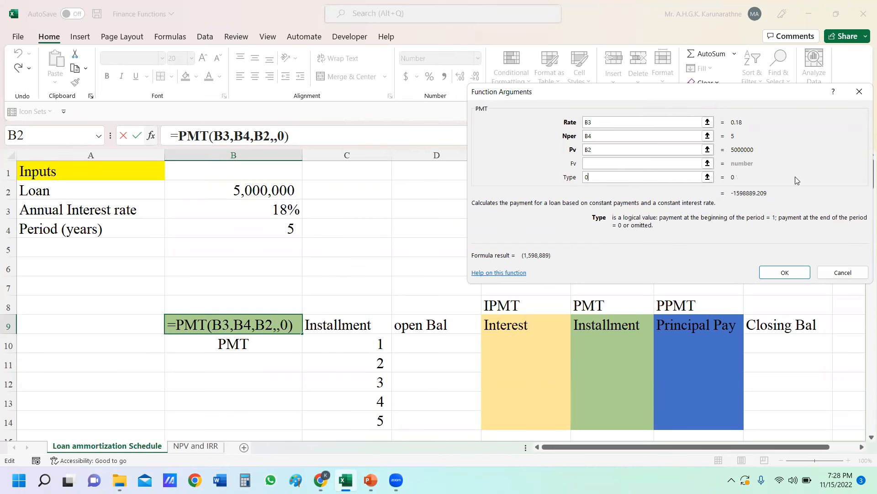
{"action": "left_click", "coordinate": [790, 274]}
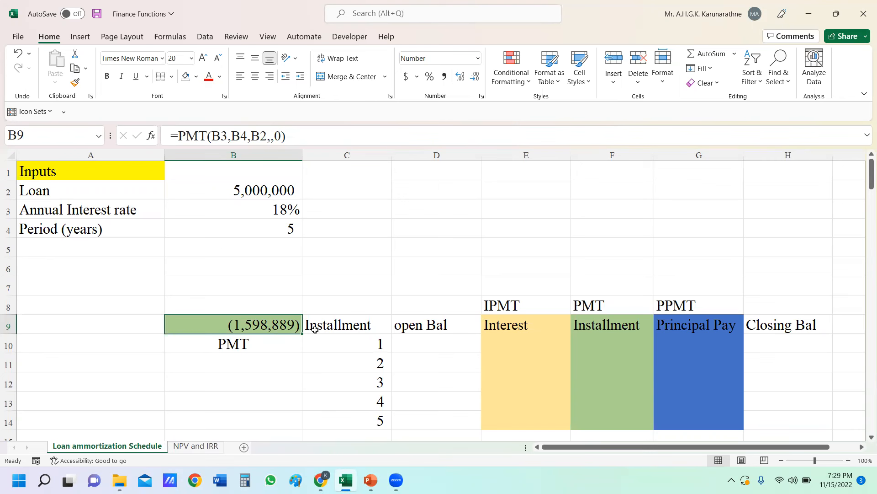
- Enter =$B$9 in the first Installment cell F10 and fill it down to F14
{"action": "left_click", "coordinate": [599, 340]}
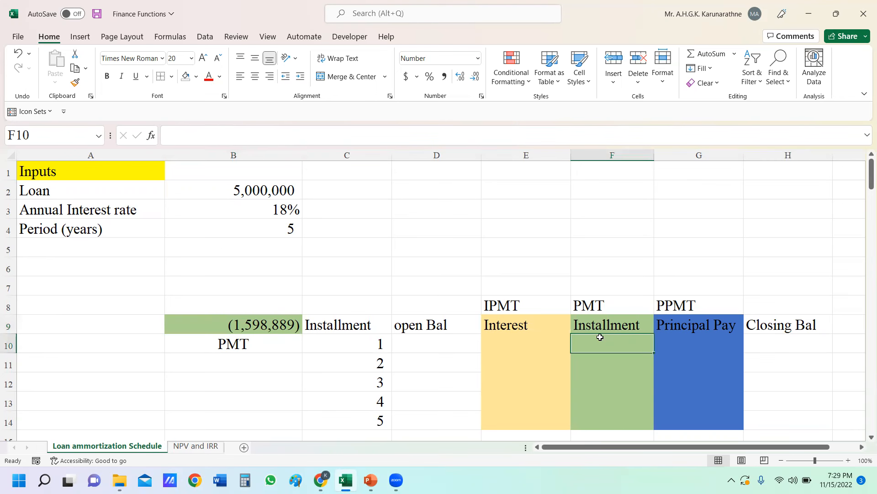
{"action": "type", "text": "="}
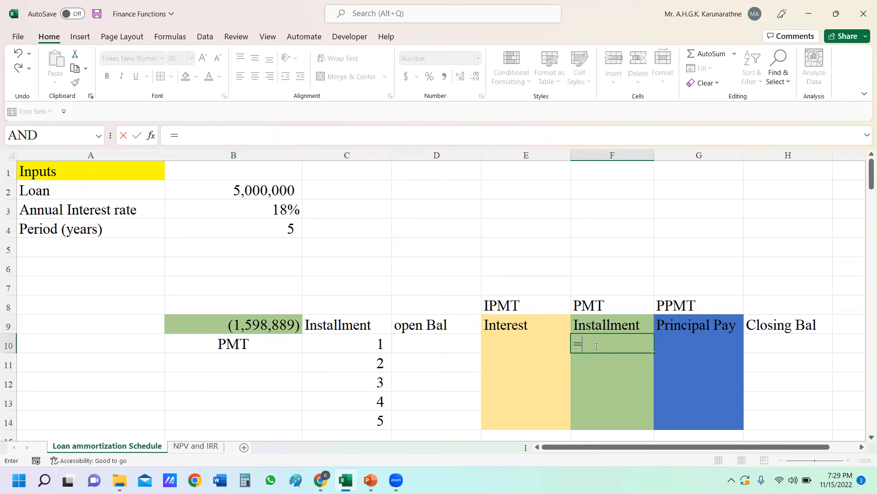
{"action": "left_click", "coordinate": [270, 322]}
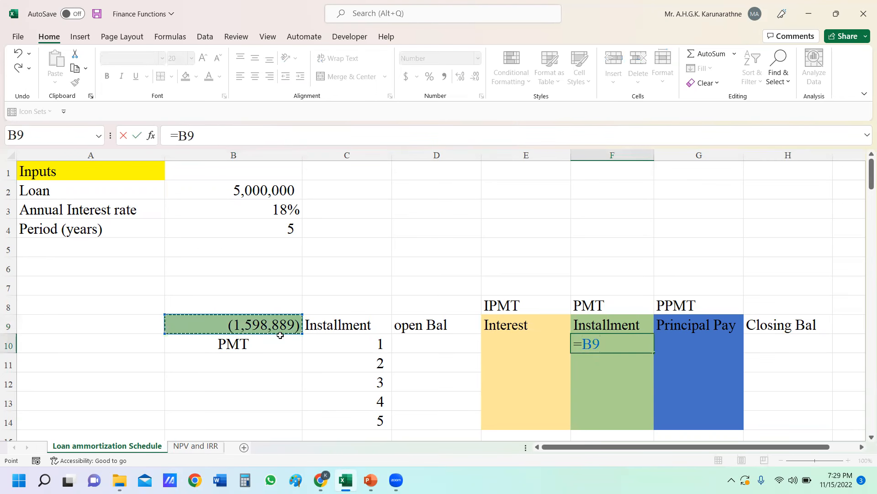
{"action": "key", "text": "F4"}
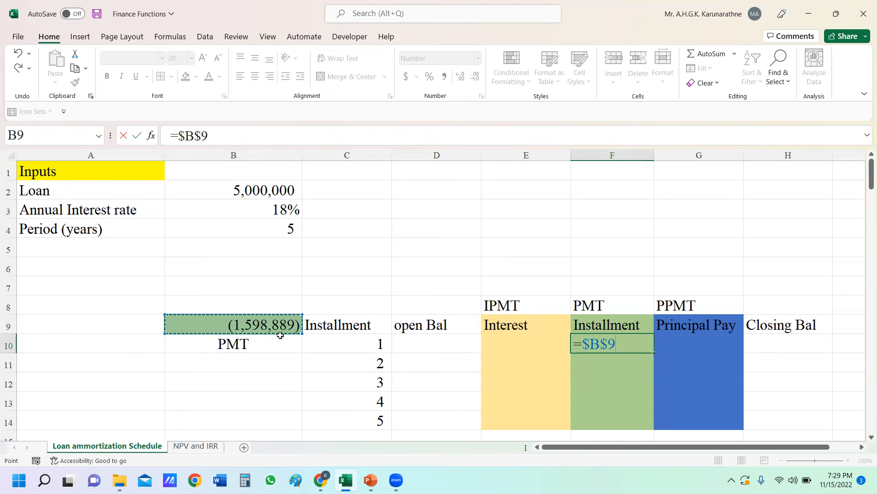
{"action": "key", "text": "Return"}
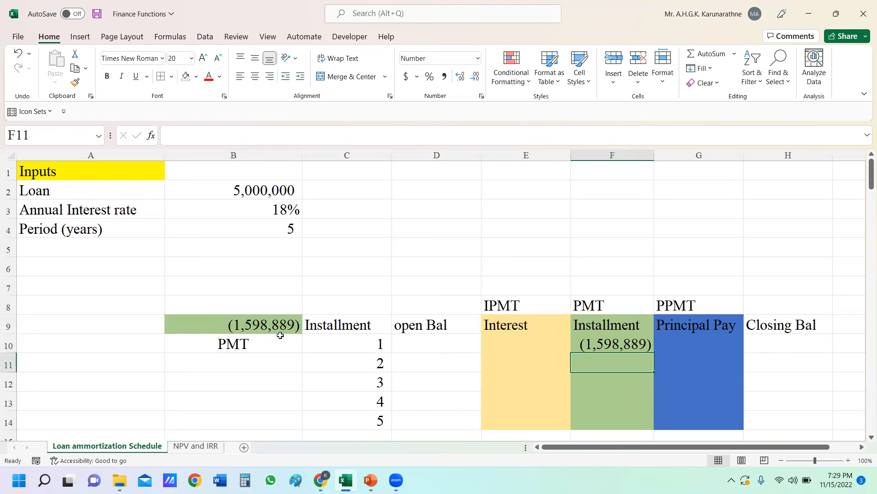
{"action": "left_click", "coordinate": [634, 344]}
{"action": "left_click_drag", "start_coordinate": [653, 353], "coordinate": [643, 421]}
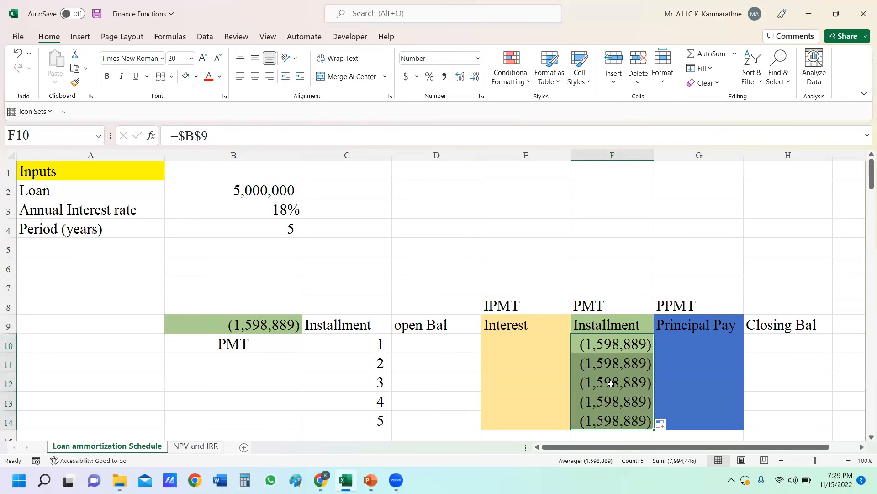
{"action": "left_click", "coordinate": [682, 239]}
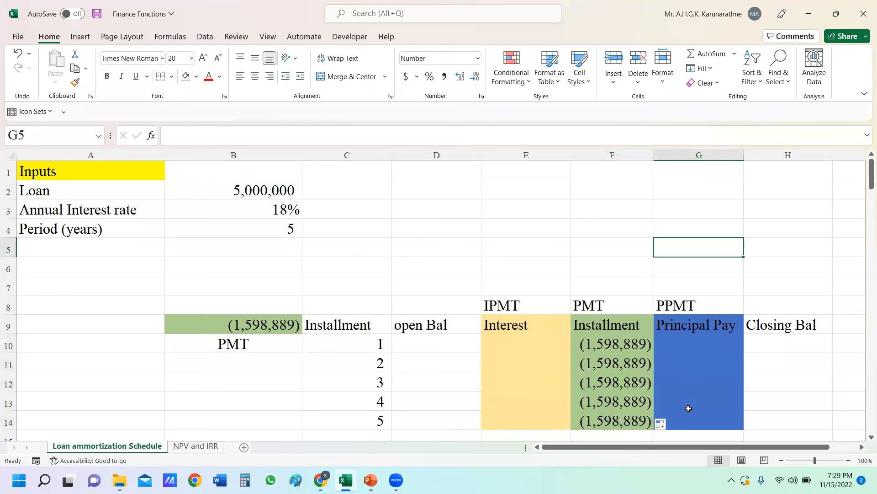
- Set the first opening balance in D10 to an absolute reference to the loan amount in B2
{"action": "left_click", "coordinate": [420, 339]}
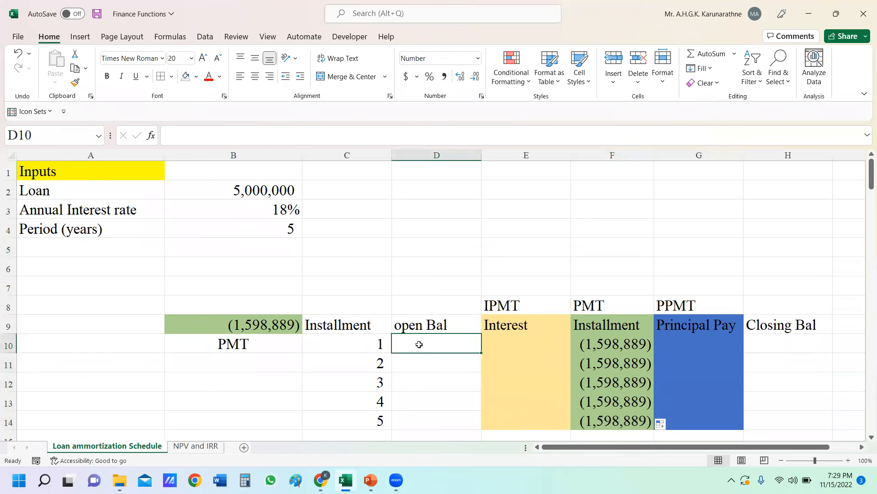
{"action": "type", "text": "="}
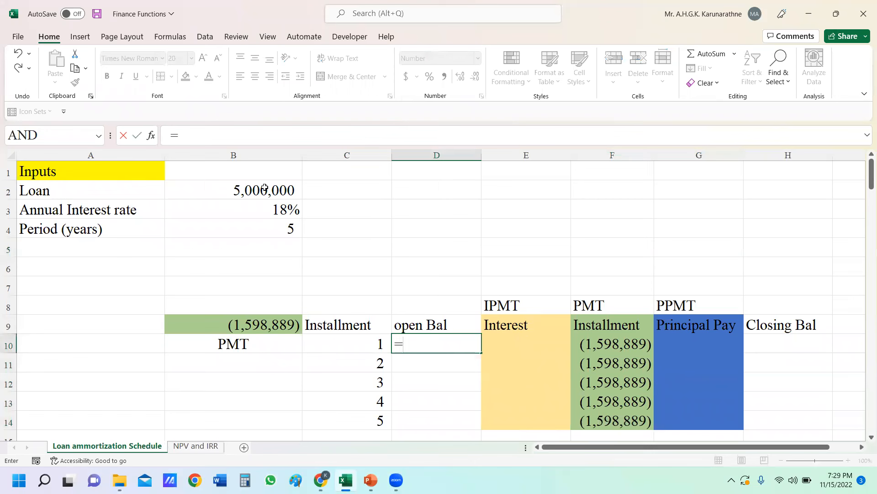
{"action": "left_click", "coordinate": [279, 196]}
{"action": "key", "text": "F4"}
{"action": "key", "text": "Return"}
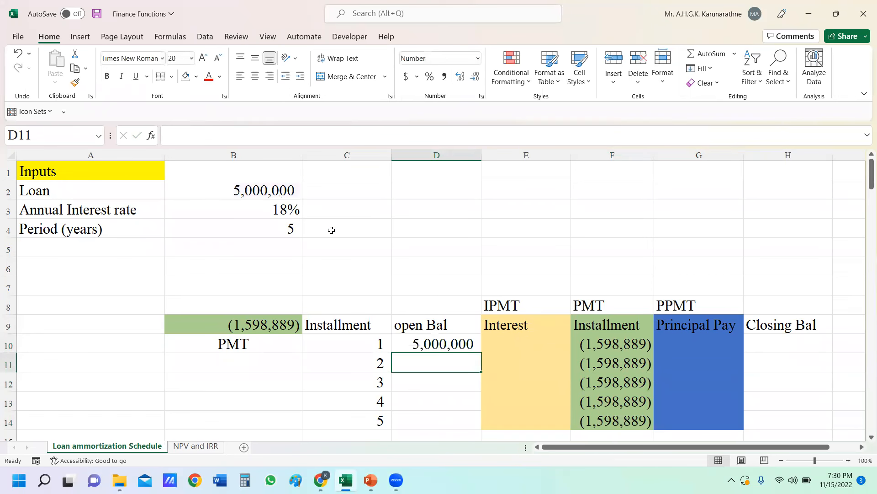
- Enter the closing balance formula =D10+G10 in H10
{"action": "left_click", "coordinate": [782, 341]}
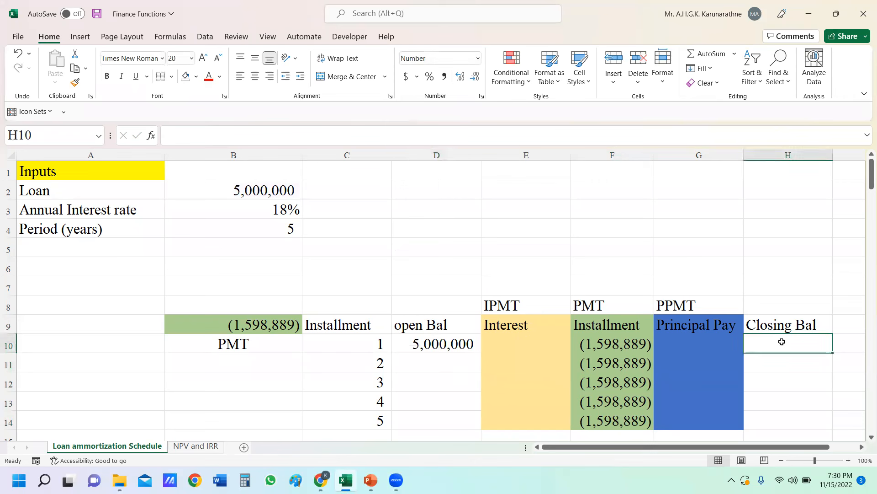
{"action": "type", "text": "="}
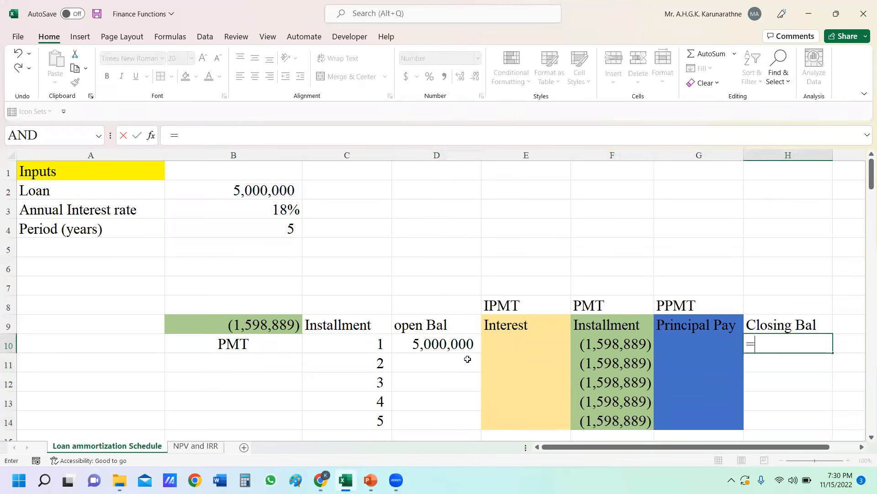
{"action": "left_click", "coordinate": [445, 347]}
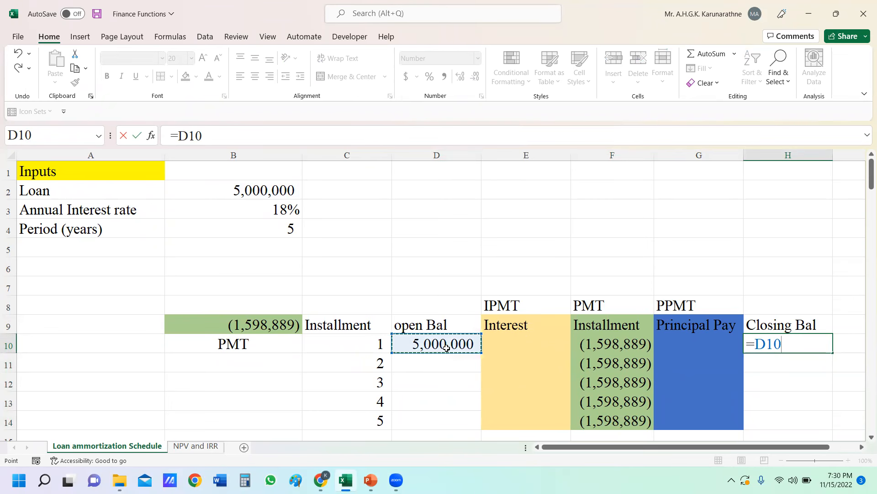
{"action": "type", "text": "+"}
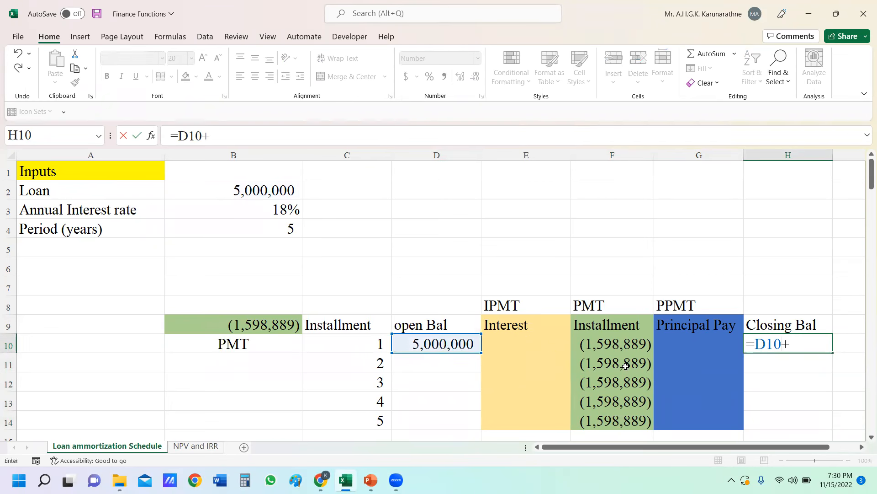
{"action": "left_click", "coordinate": [694, 346]}
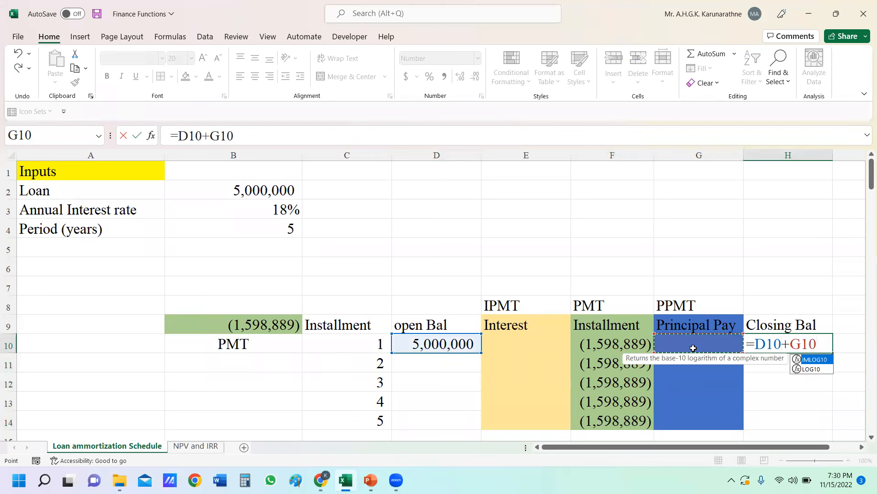
{"action": "key", "text": "Return"}
{"action": "left_click", "coordinate": [785, 251]}
- Link the second opening balance in D11 to the first closing balance in H10
{"action": "left_click", "coordinate": [429, 370]}
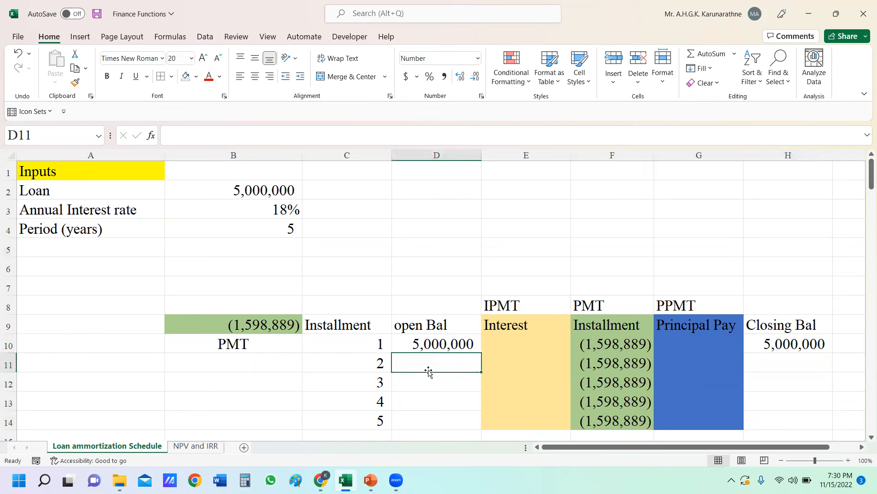
{"action": "type", "text": "="}
{"action": "left_click", "coordinate": [808, 352]}
{"action": "key", "text": "Return"}
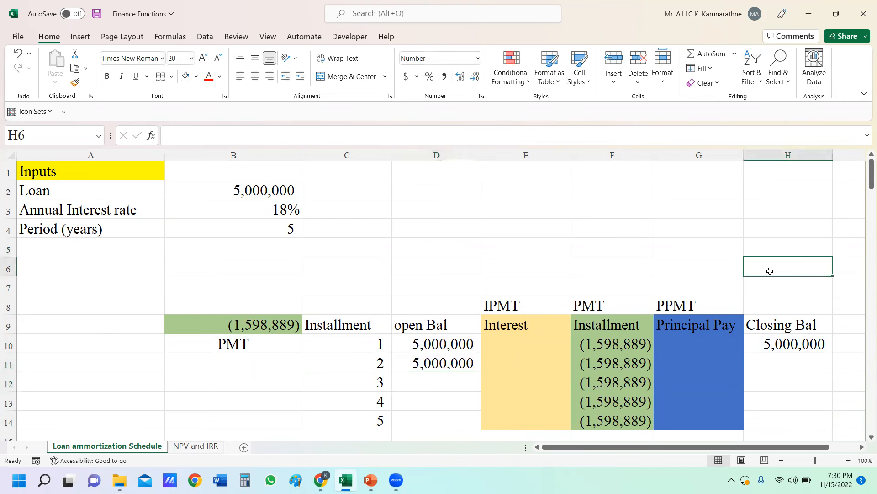
{"action": "left_click", "coordinate": [541, 346]}
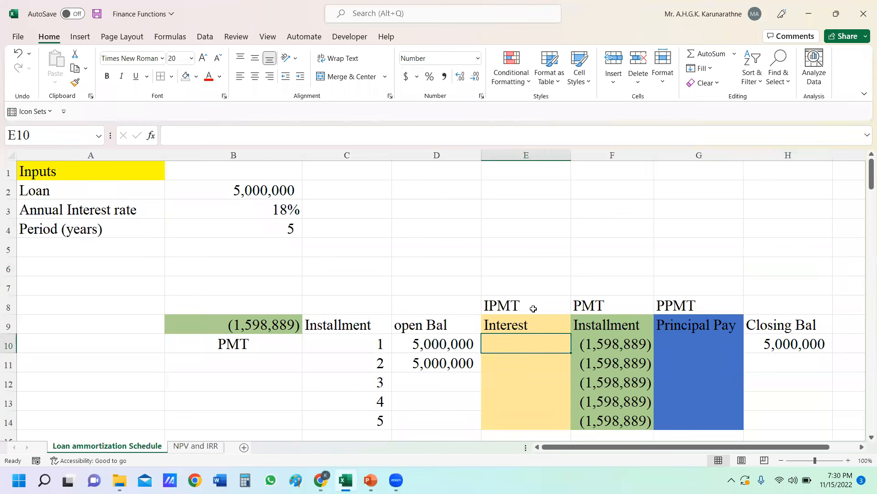
{"action": "left_click", "coordinate": [513, 302]}
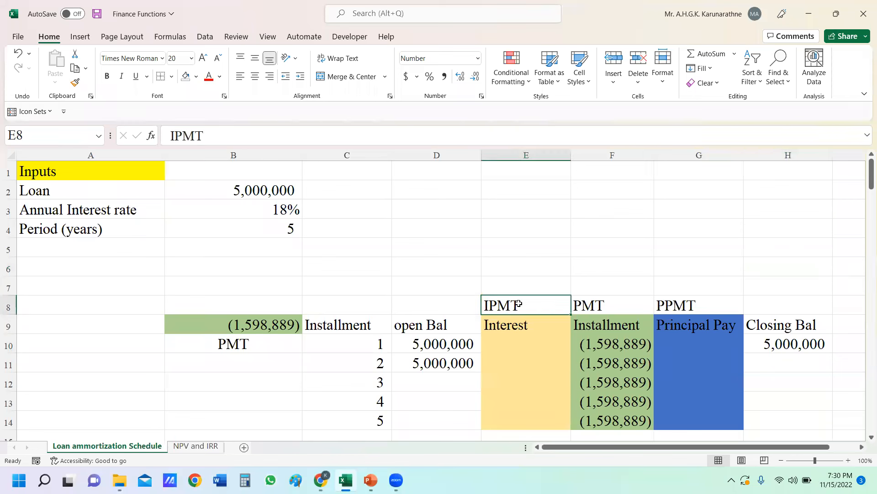
{"action": "left_click", "coordinate": [517, 339]}
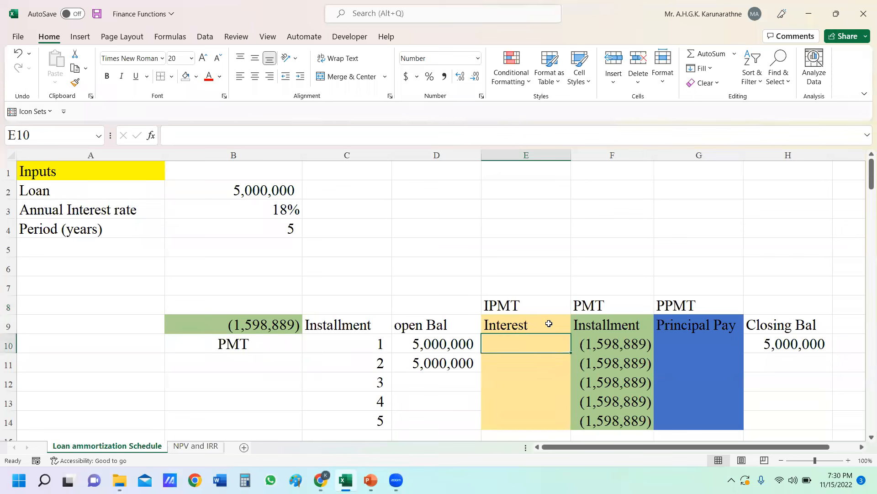
{"action": "type", "text": "="}
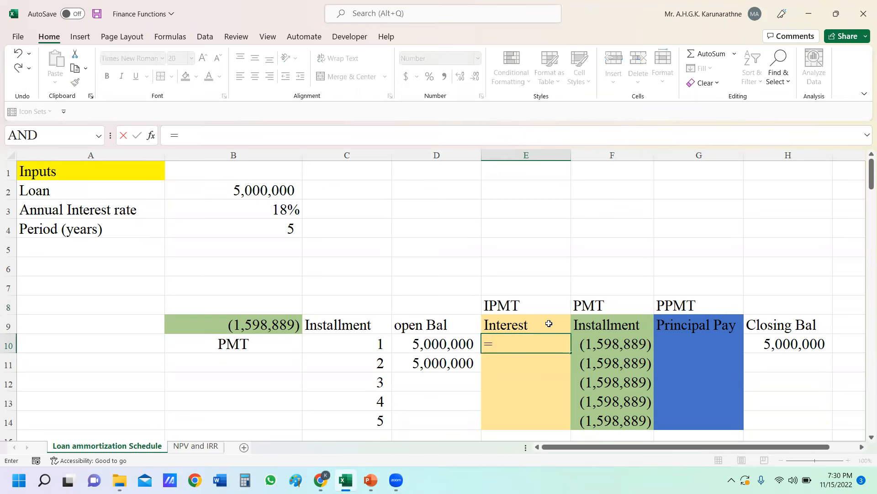
{"action": "type", "text": "ip"}
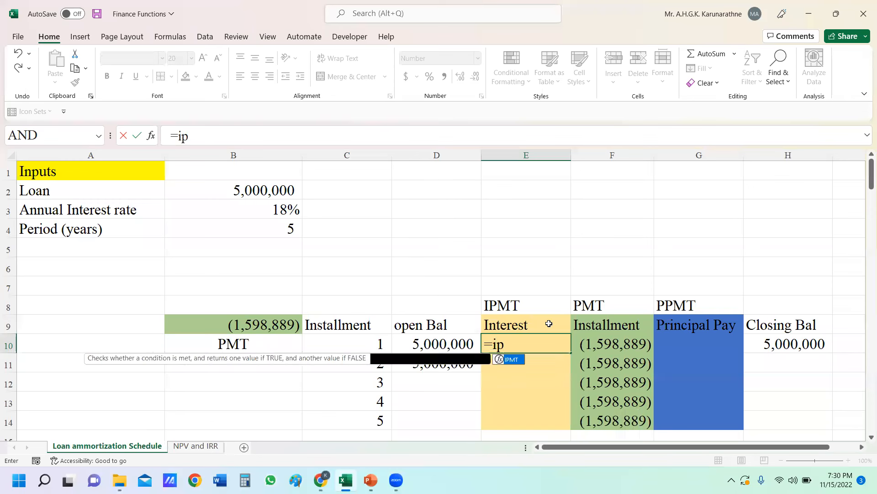
{"action": "type", "text": "mt"}
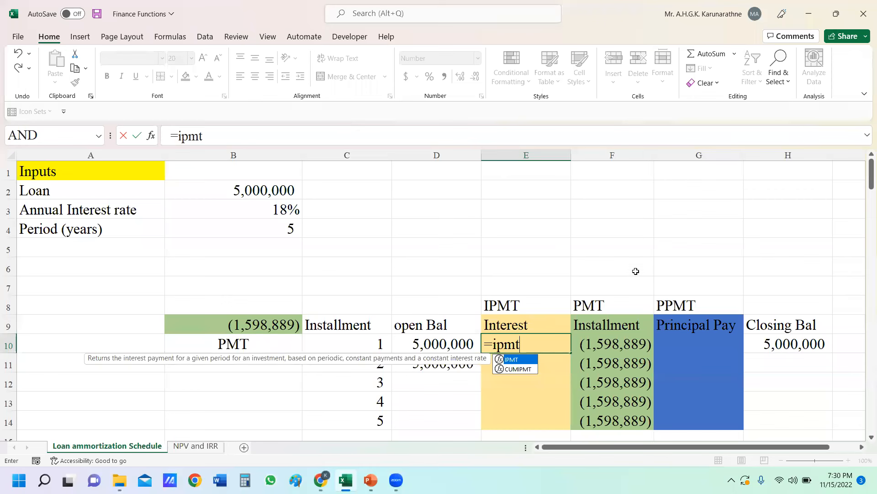
{"action": "left_click", "coordinate": [151, 135]}
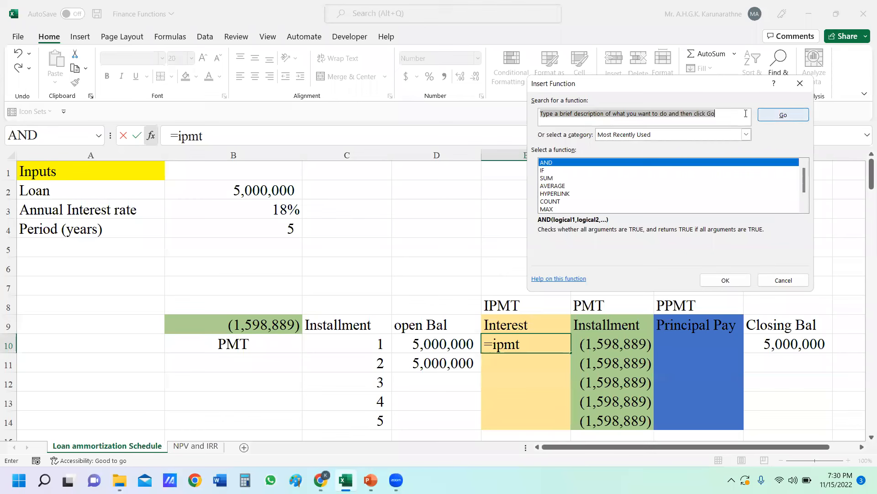
{"action": "left_click", "coordinate": [784, 280]}
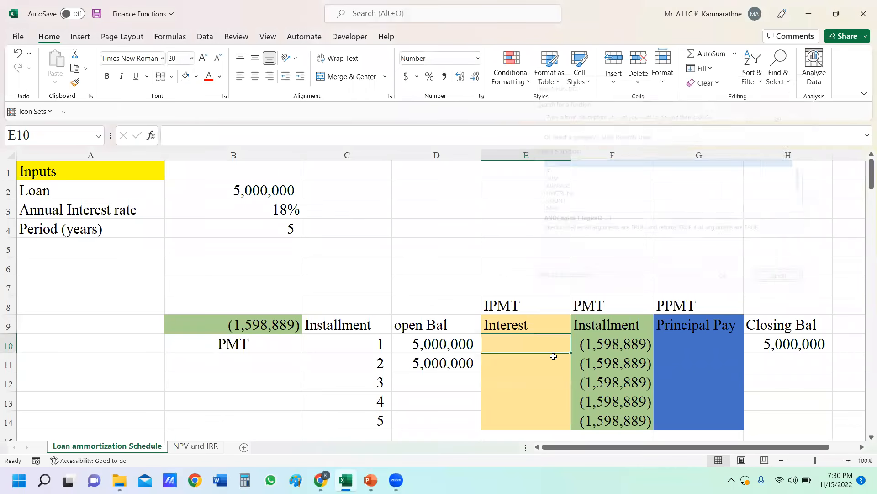
- Start an IPMT formula in the first Interest cell E10 and open its function arguments clear of the schedule
{"action": "type", "text": "="}
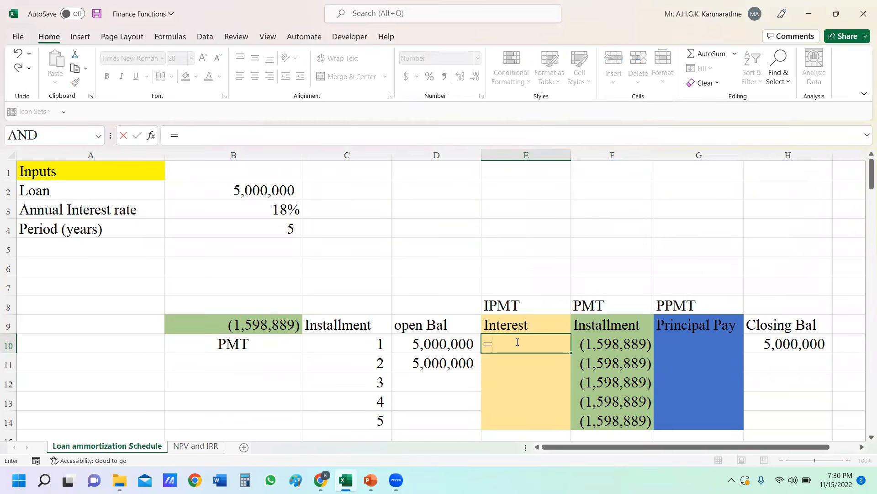
{"action": "type", "text": "ipm"}
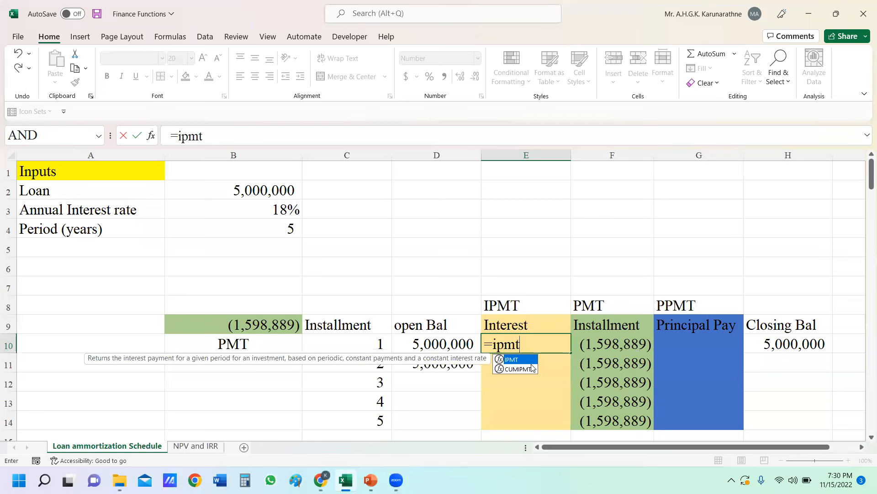
{"action": "type", "text": "t"}
{"action": "double_click", "coordinate": [531, 363]}
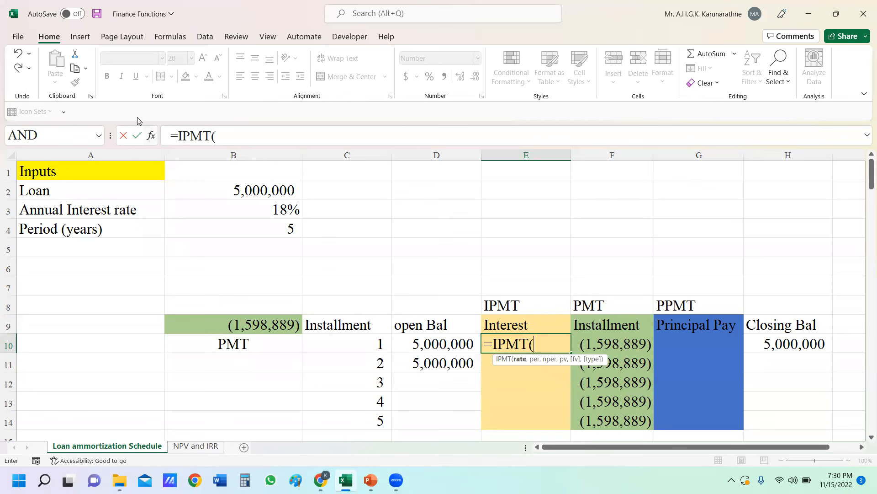
{"action": "left_click", "coordinate": [153, 140]}
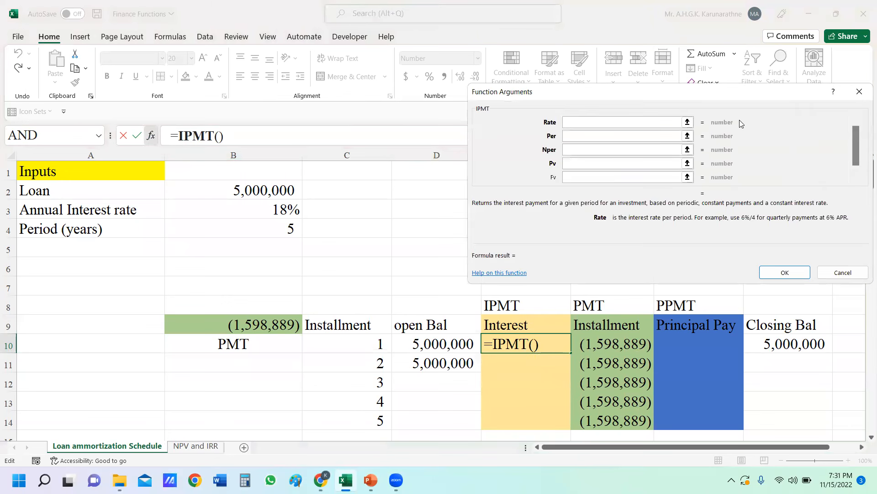
{"action": "left_click_drag", "start_coordinate": [743, 93], "coordinate": [772, 83]}
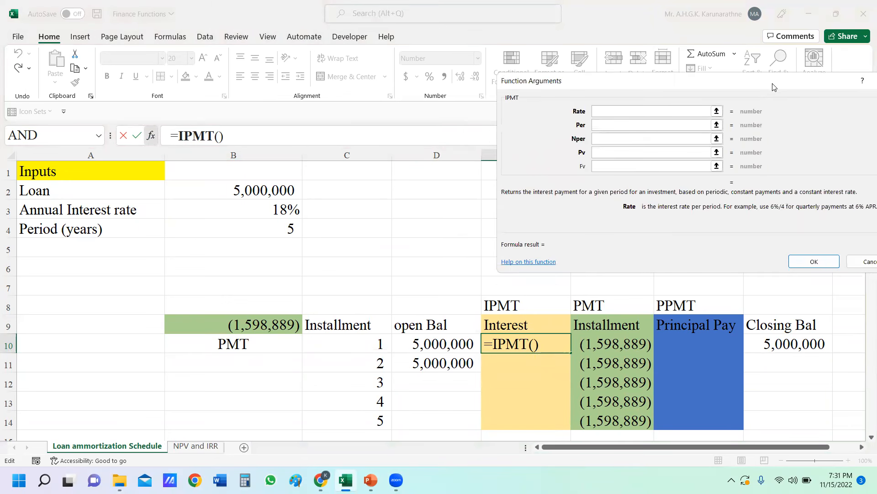
- Set the IPMT rate to the absolute reference $B$3 and make the period argument ready for entry
{"action": "left_click", "coordinate": [621, 111]}
{"action": "left_click", "coordinate": [657, 124]}
{"action": "left_click", "coordinate": [284, 209]}
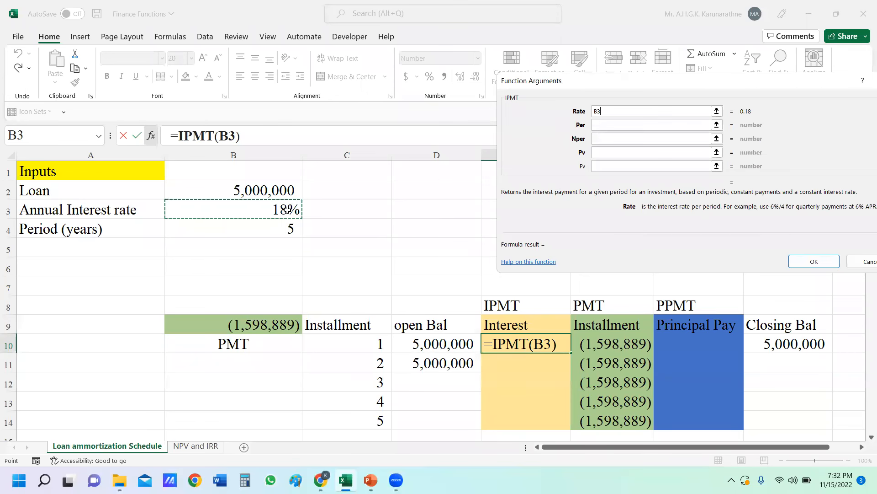
{"action": "key", "text": "F4"}
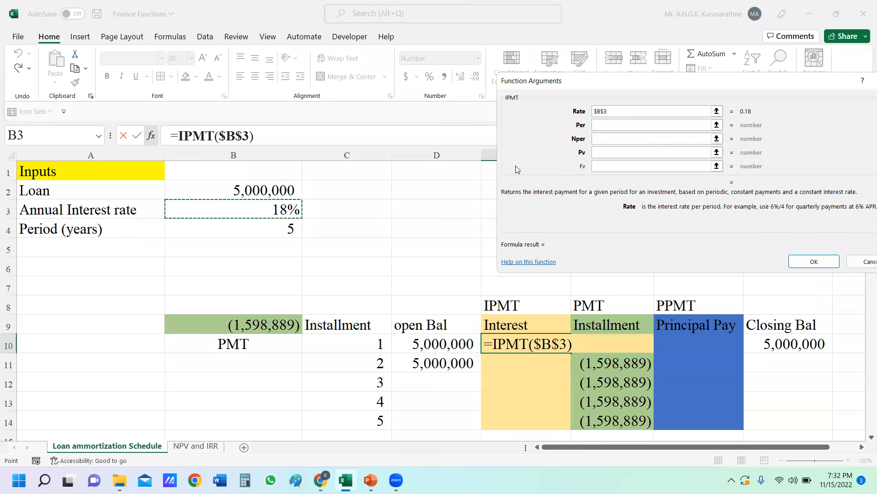
{"action": "left_click", "coordinate": [622, 124]}
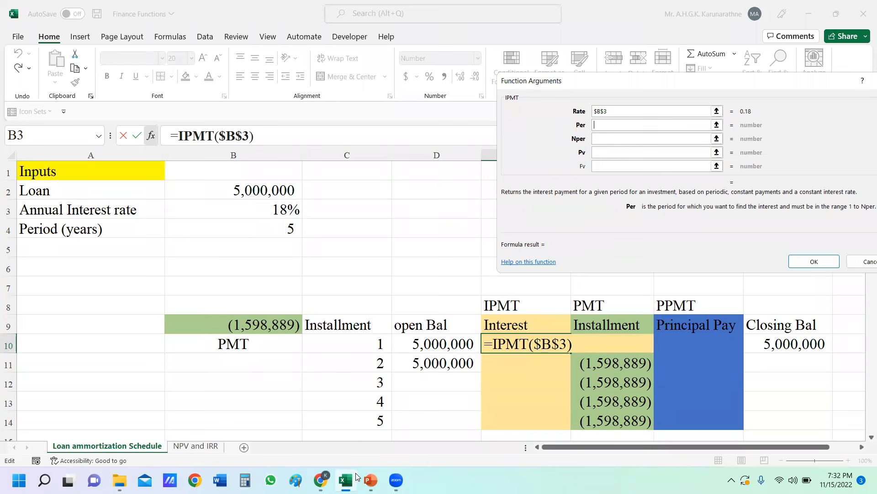
- Switch to PowerPoint to view the PMT Function syntax slide, and return to the Finance Functions workbook in Excel
{"action": "left_click", "coordinate": [370, 479]}
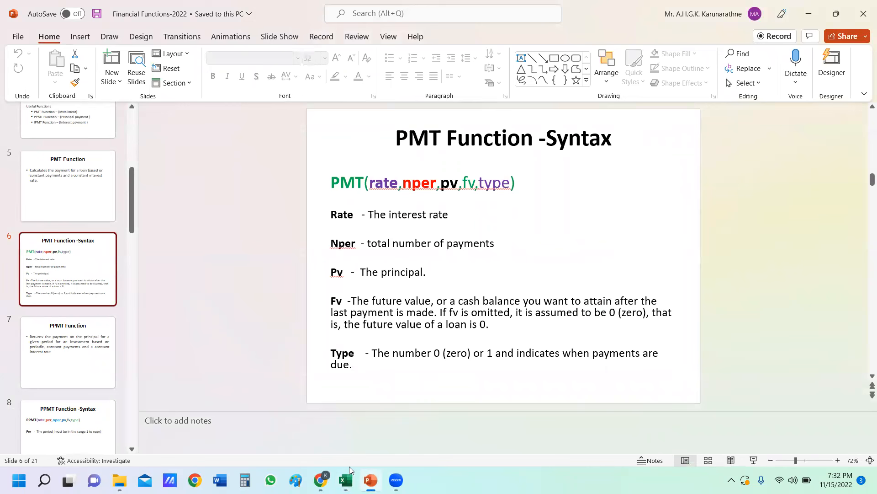
{"action": "mouse_move", "coordinate": [346, 480]}
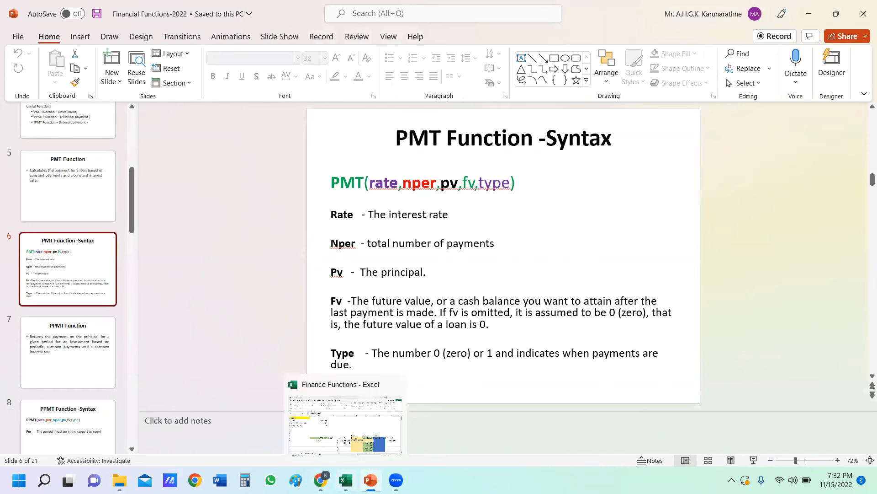
{"action": "left_click", "coordinate": [346, 425]}
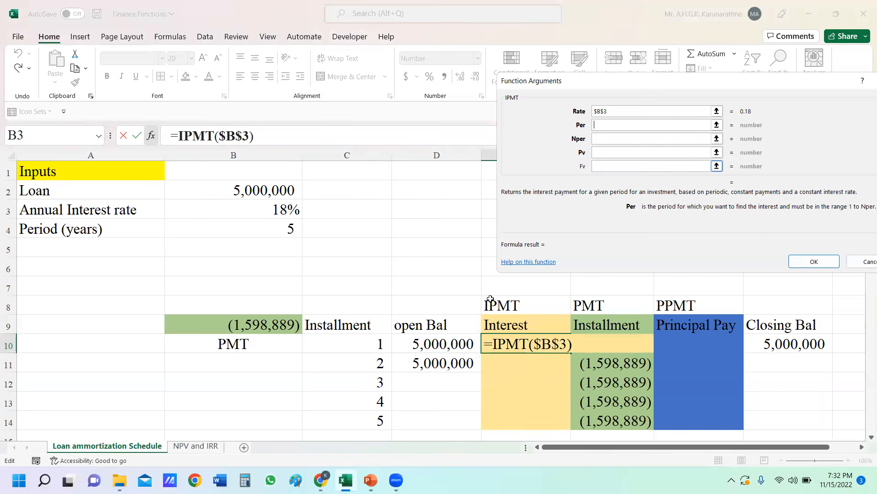
- Set the IPMT period to C10 and the number of periods to the absolute reference $B$4
{"action": "left_click", "coordinate": [359, 345]}
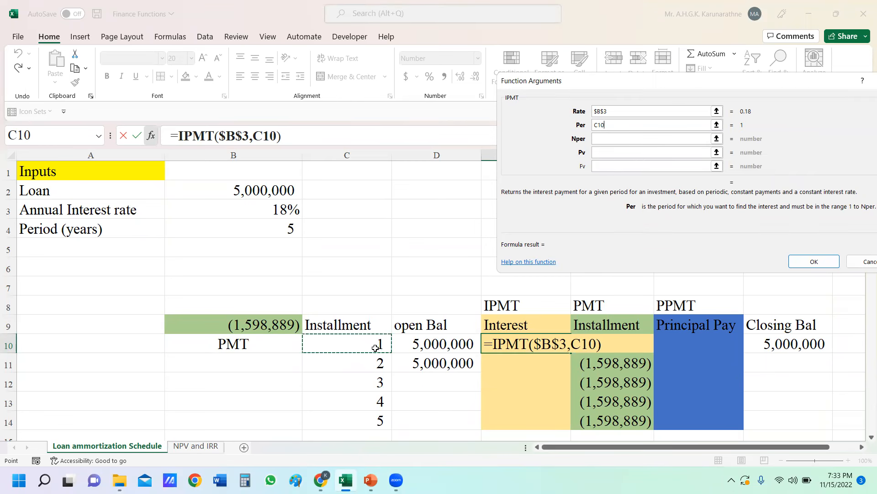
{"action": "left_click", "coordinate": [614, 137]}
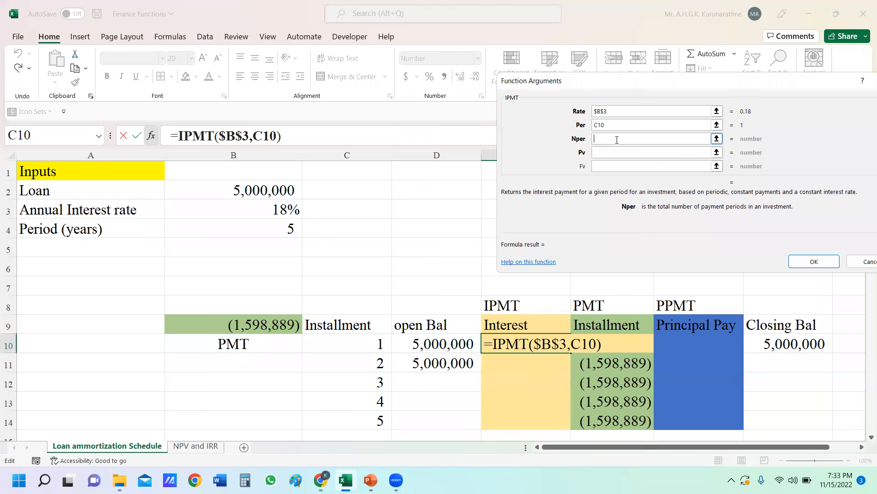
{"action": "left_click", "coordinate": [276, 231]}
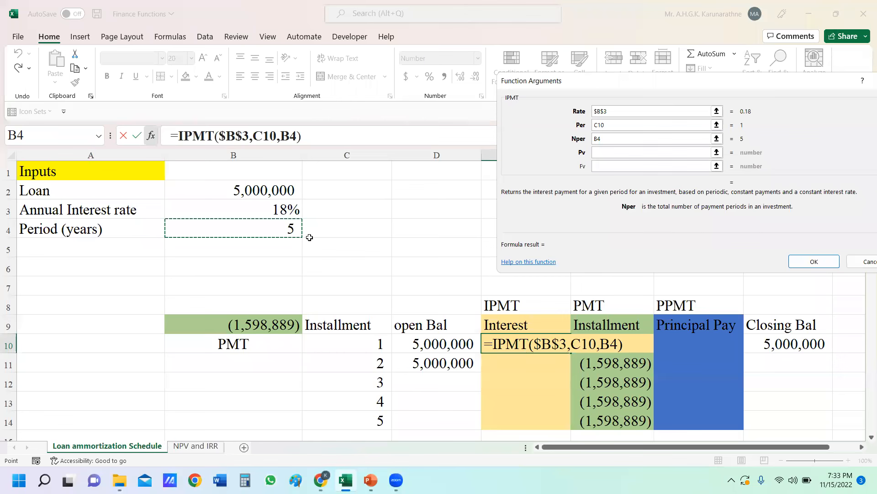
{"action": "key", "text": "F4"}
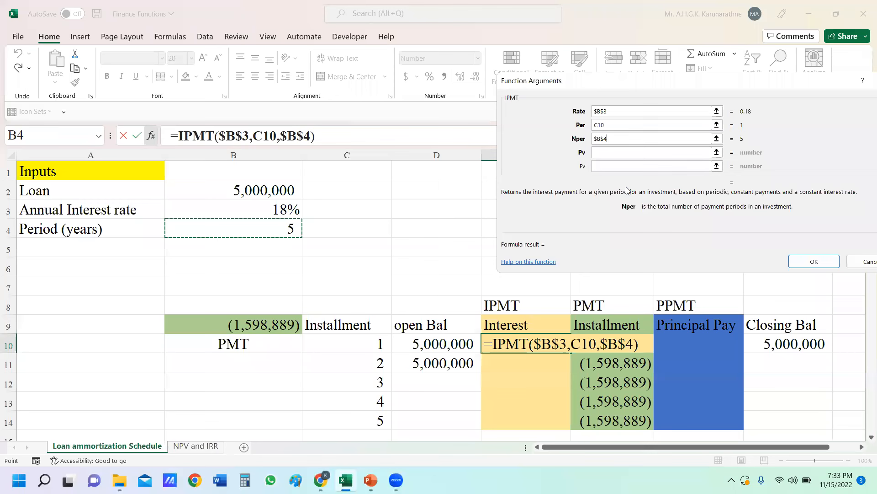
- Complete the IPMT formula with present value $B$2 and fill it down the Interest column to E14
{"action": "left_click", "coordinate": [637, 151]}
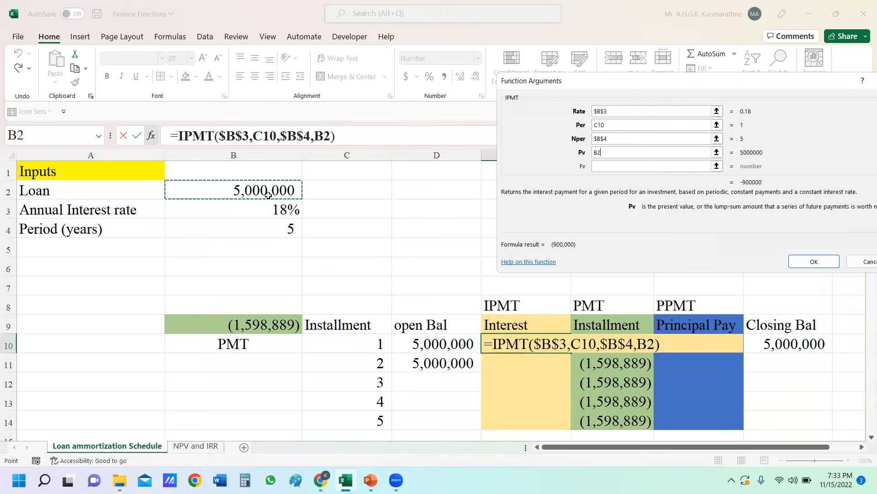
{"action": "key", "text": "F4"}
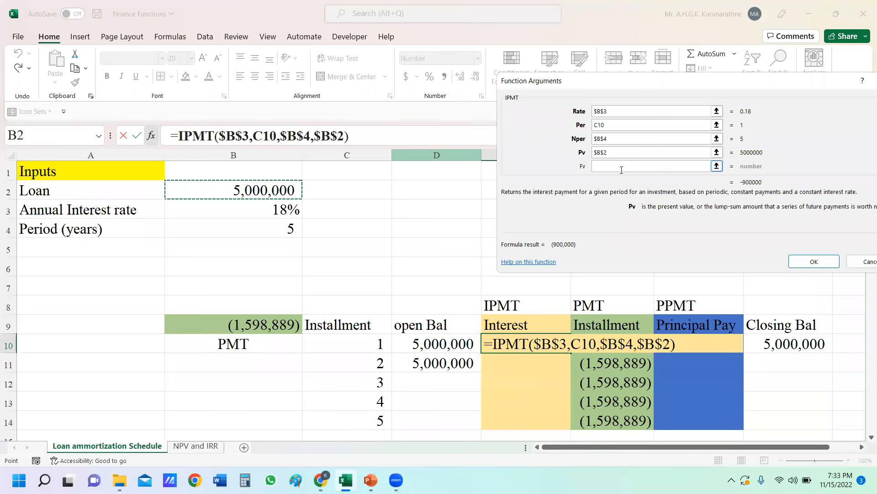
{"action": "left_click", "coordinate": [813, 262]}
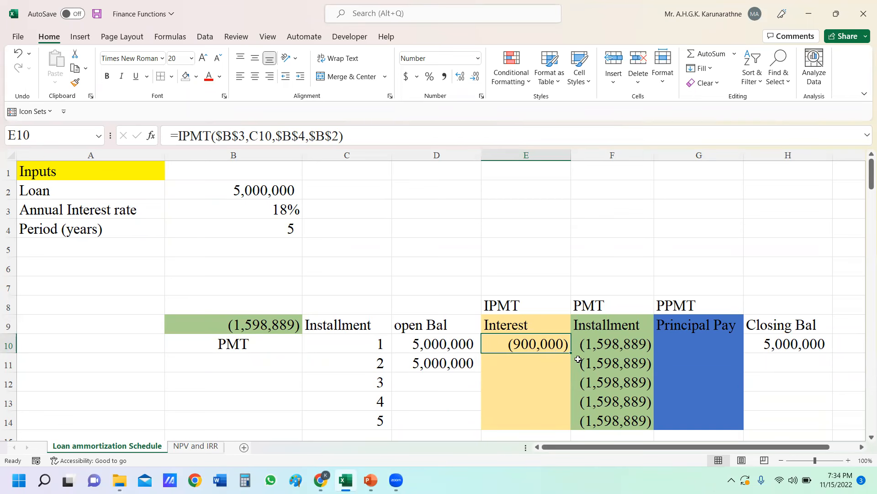
{"action": "left_click_drag", "start_coordinate": [569, 352], "coordinate": [564, 422]}
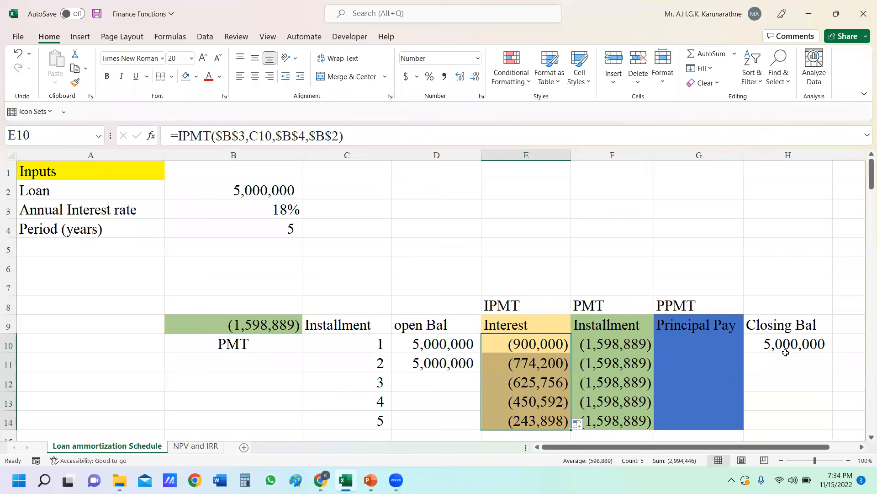
- Start a PPMT formula in the first Principal Pay cell G10 and open its function arguments
{"action": "left_click", "coordinate": [706, 341]}
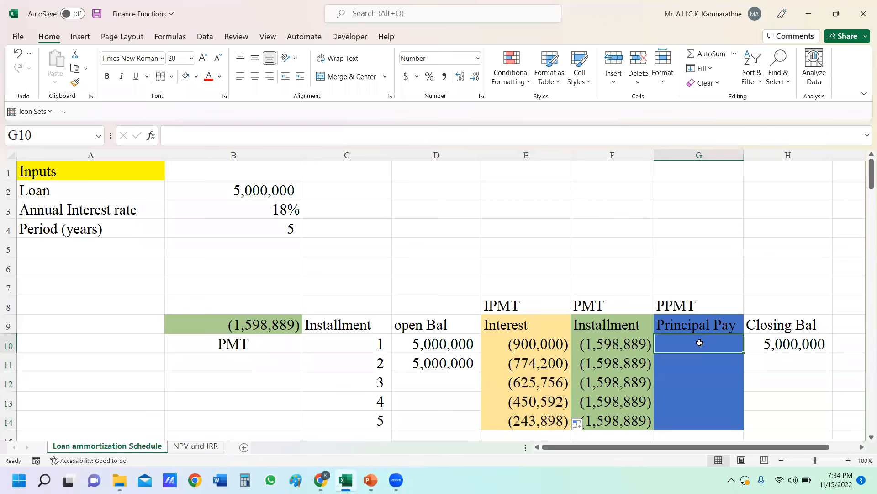
{"action": "left_click", "coordinate": [683, 304]}
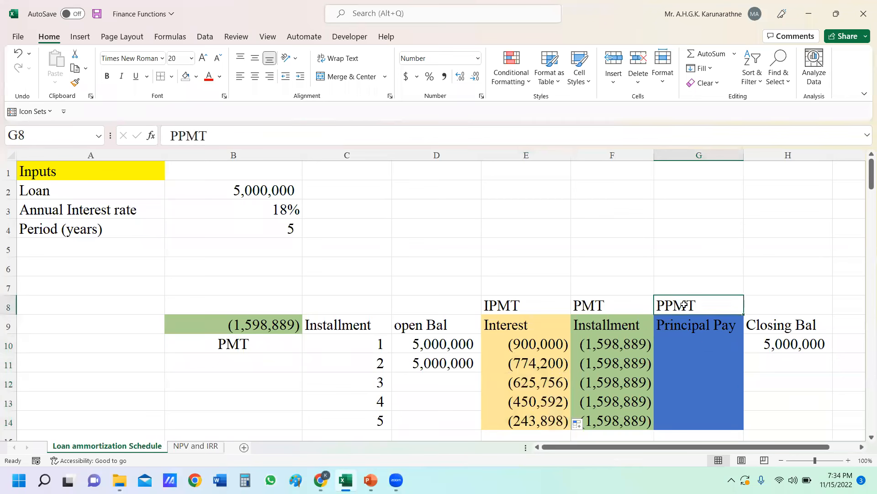
{"action": "left_click", "coordinate": [689, 347]}
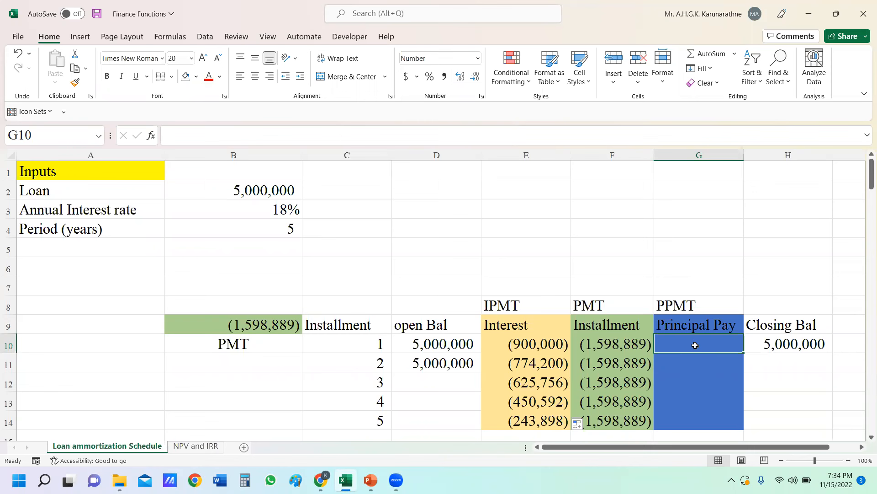
{"action": "type", "text": "="}
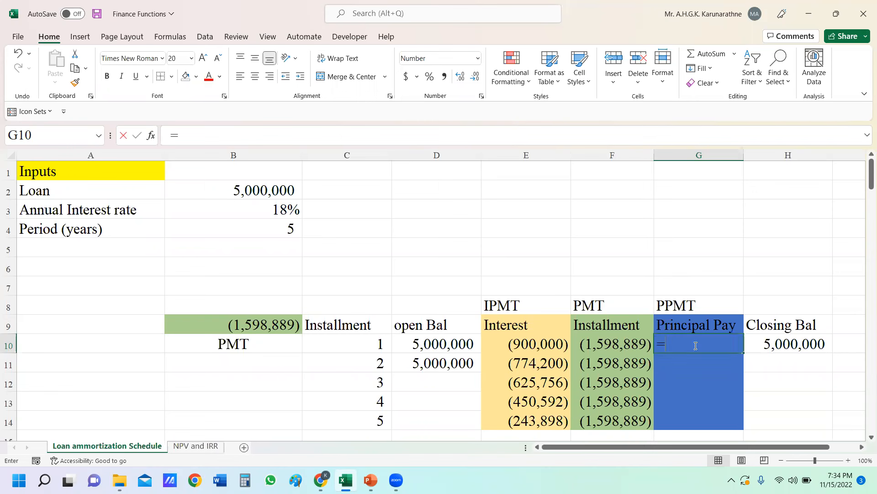
{"action": "type", "text": "ppmt"}
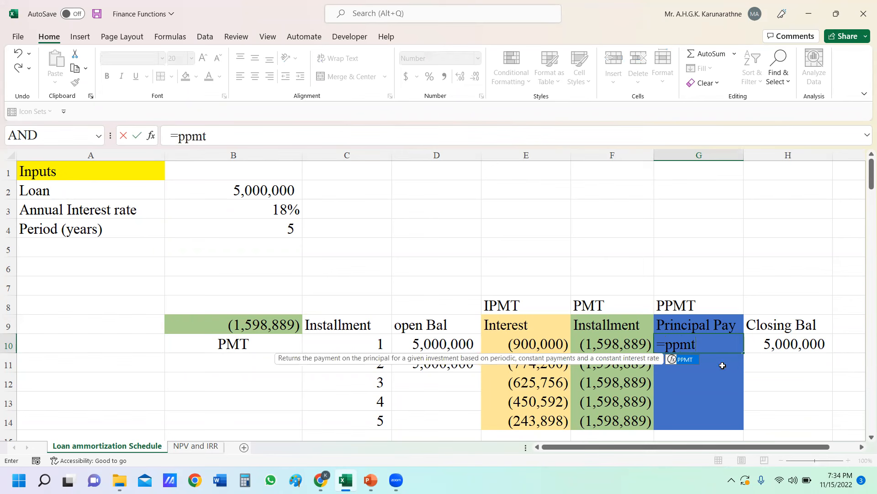
{"action": "double_click", "coordinate": [687, 361]}
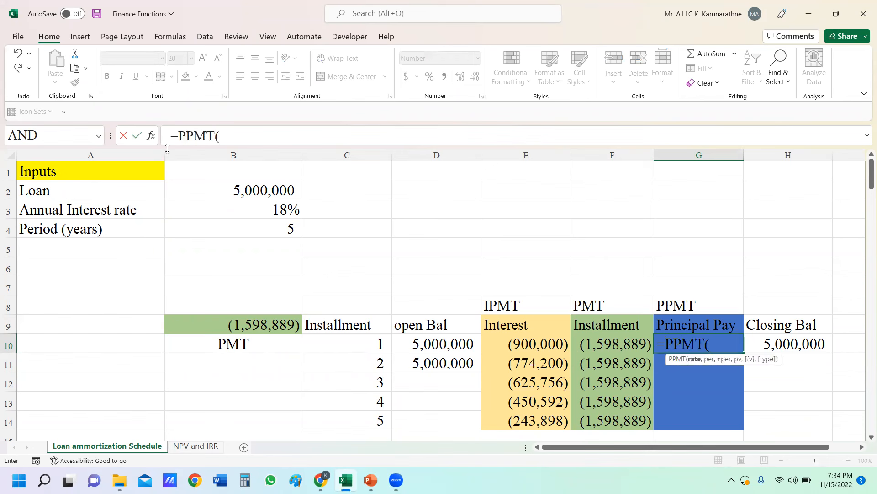
{"action": "left_click", "coordinate": [152, 136]}
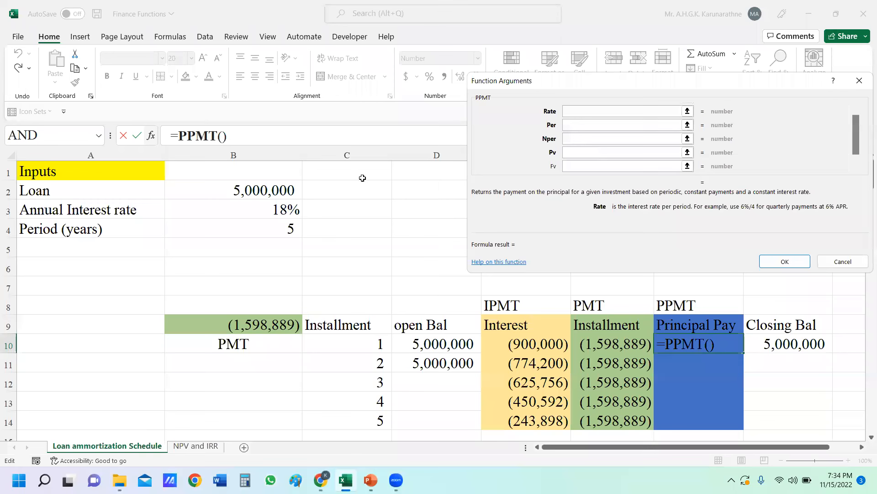
- Set the PPMT rate to the absolute reference $B$3 and the period to C10
{"action": "left_click", "coordinate": [274, 208]}
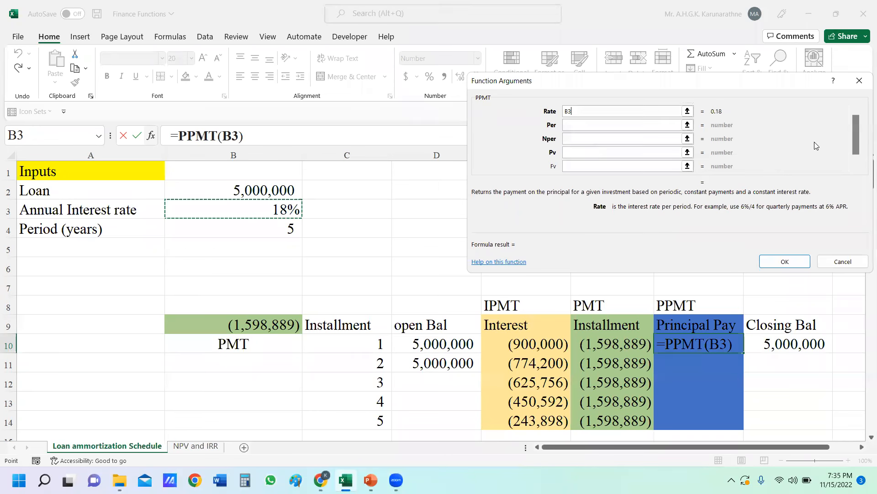
{"action": "key", "text": "F4"}
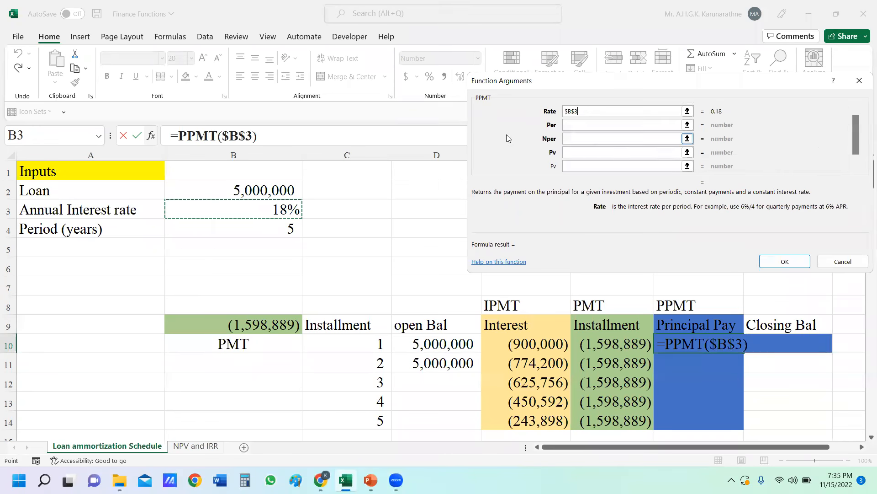
{"action": "left_click", "coordinate": [594, 125]}
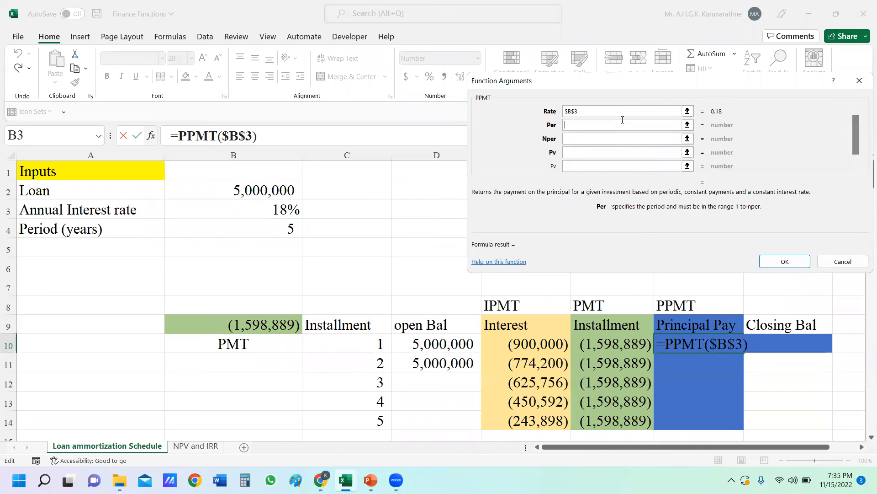
{"action": "left_click", "coordinate": [364, 344]}
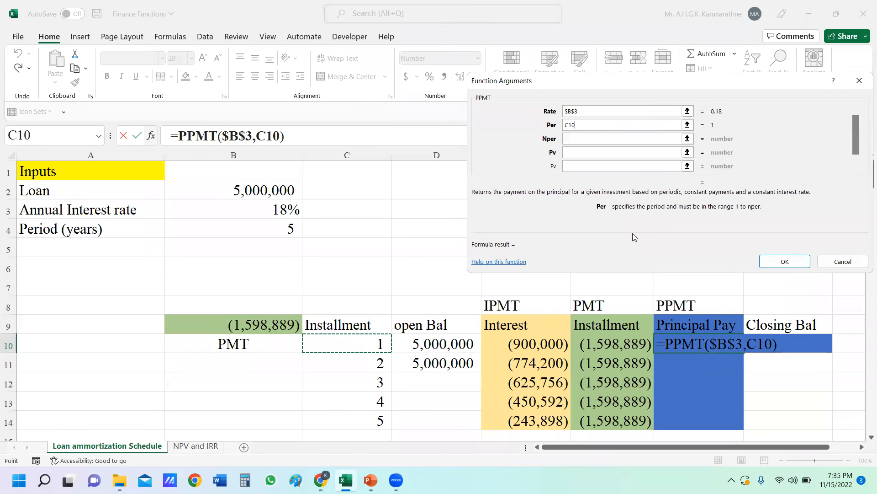
- Complete the PPMT formula with number of periods $B$4 and present value $B$2, and fill it down the Principal Pay column to G14
{"action": "left_click", "coordinate": [595, 138]}
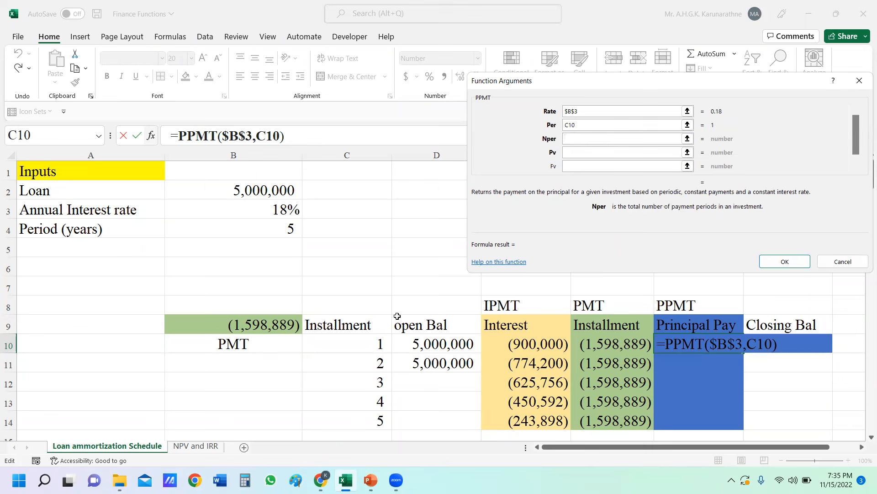
{"action": "left_click", "coordinate": [286, 233]}
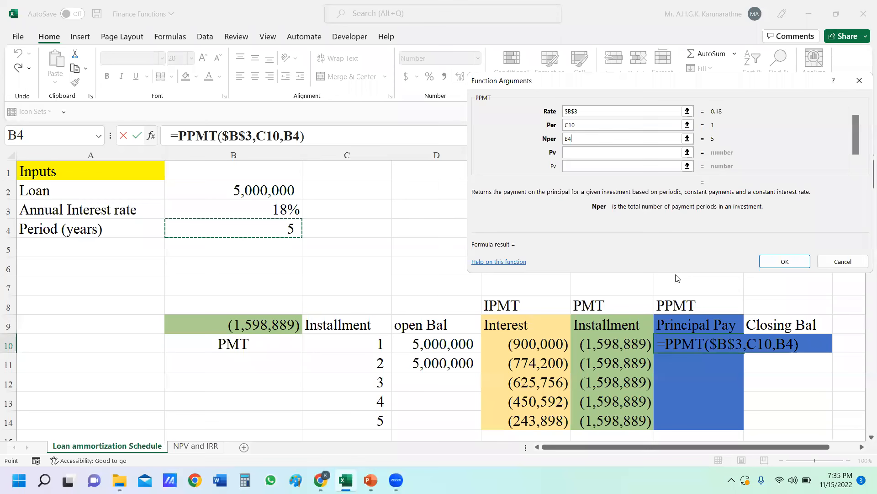
{"action": "key", "text": "F4"}
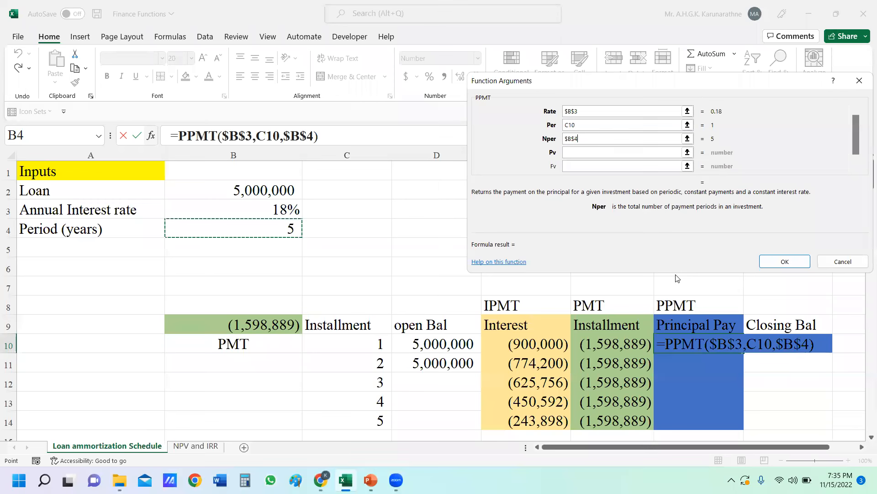
{"action": "left_click", "coordinate": [627, 152]}
{"action": "left_click", "coordinate": [255, 192]}
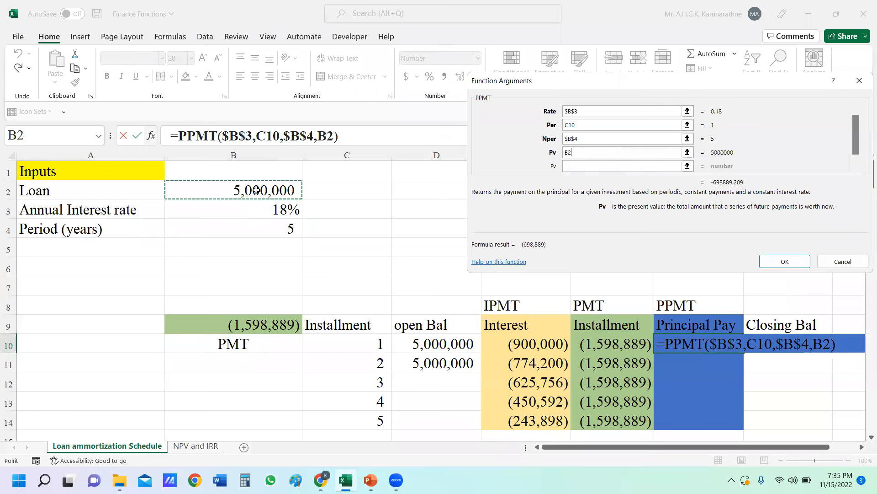
{"action": "key", "text": "F4"}
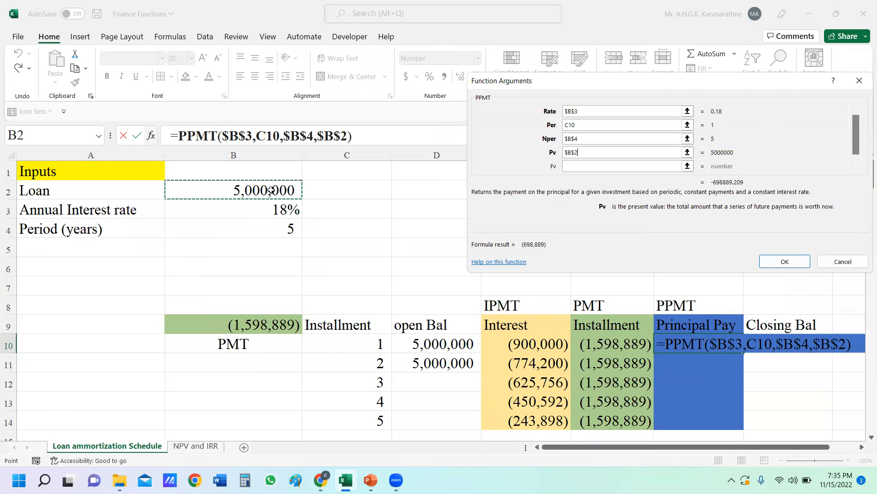
{"action": "left_click", "coordinate": [790, 264]}
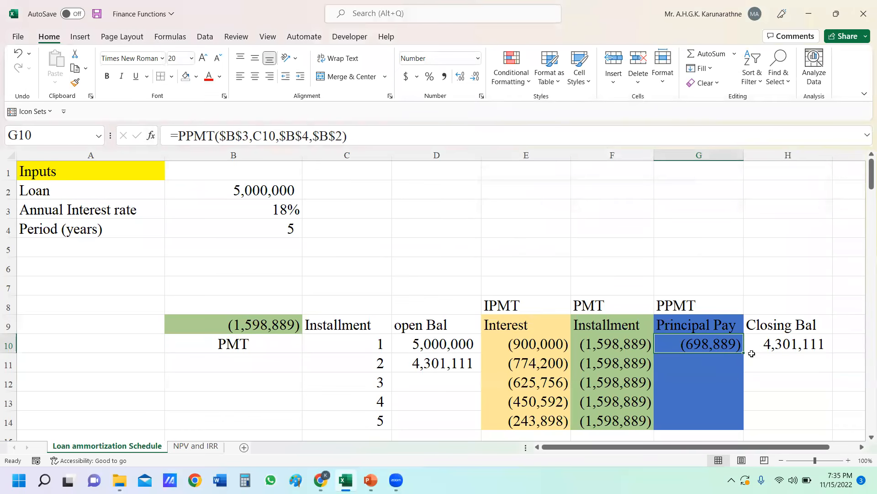
{"action": "left_click_drag", "start_coordinate": [744, 353], "coordinate": [744, 428]}
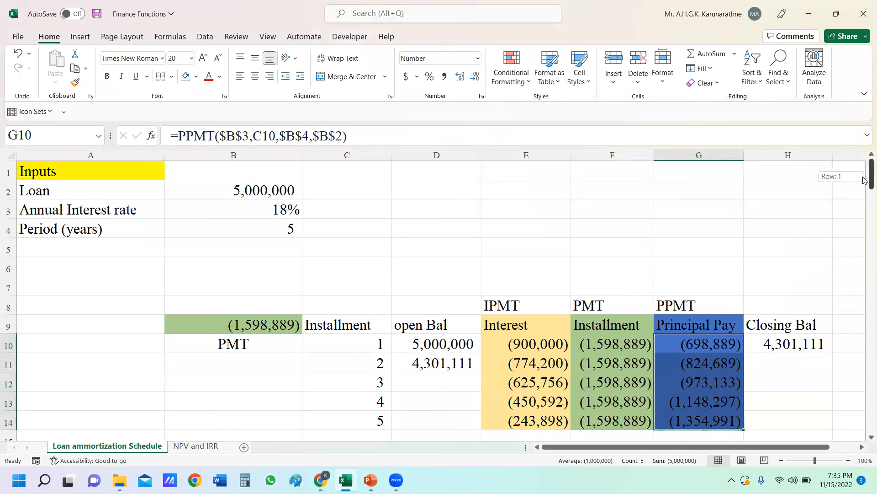
{"action": "scroll", "coordinate": [864, 184], "scroll_direction": "down", "scroll_amount": 1}
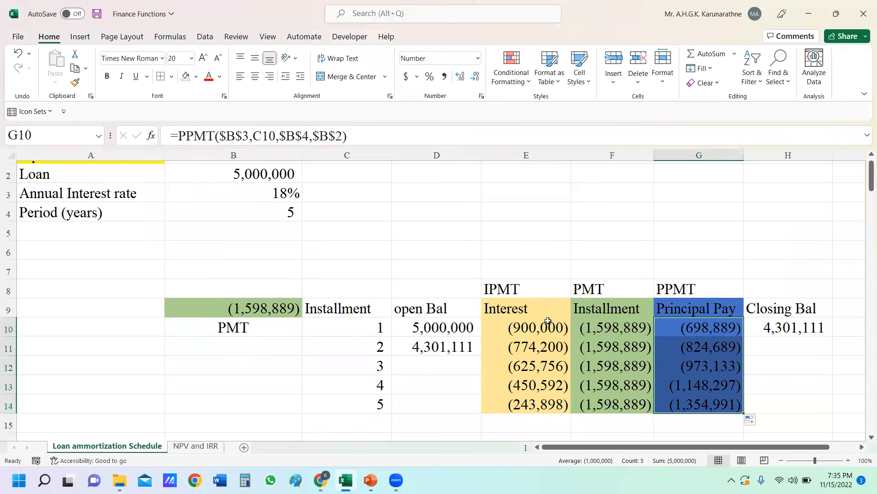
{"action": "left_click_drag", "start_coordinate": [524, 322], "coordinate": [525, 407]}
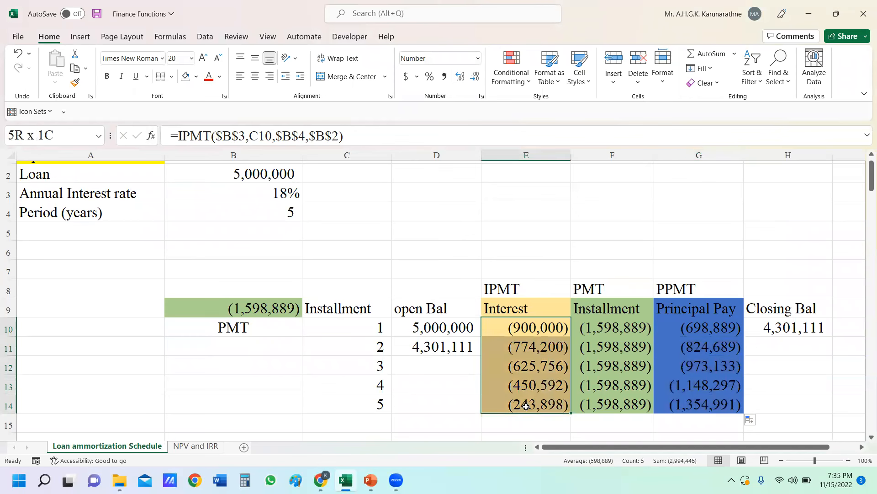
{"action": "left_click_drag", "start_coordinate": [610, 322], "coordinate": [613, 404]}
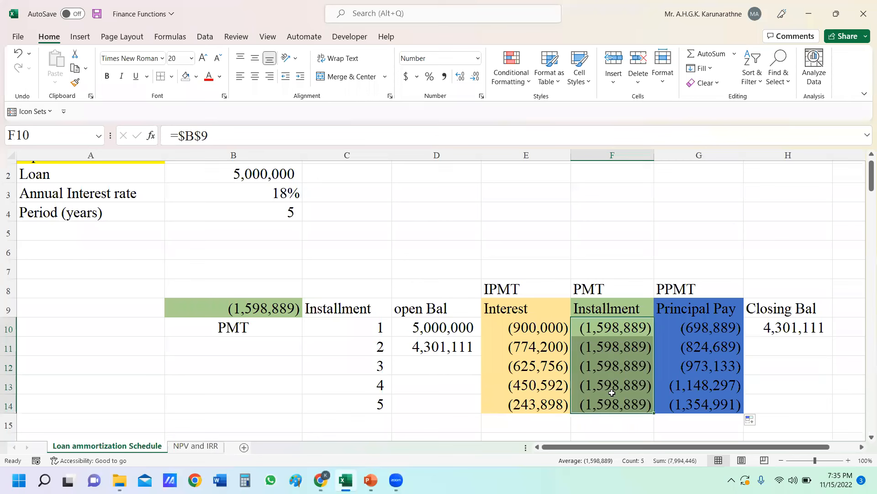
{"action": "left_click_drag", "start_coordinate": [705, 326], "coordinate": [710, 395]}
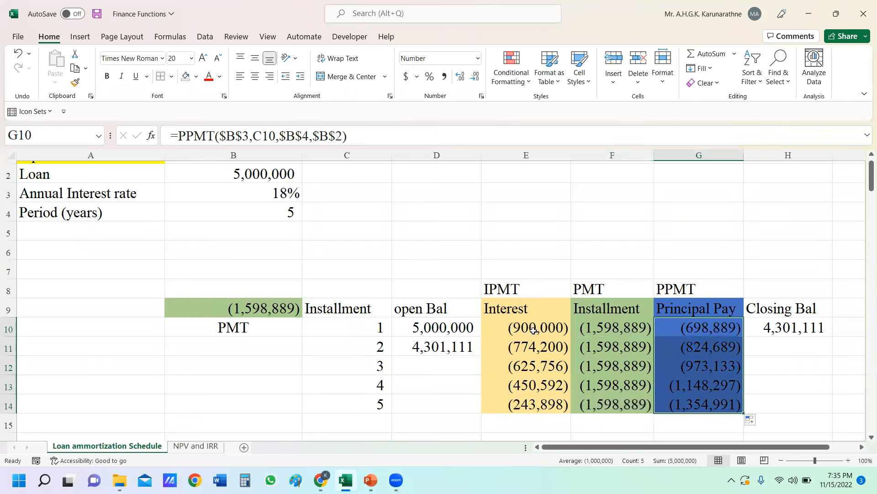
{"action": "left_click", "coordinate": [706, 325]}
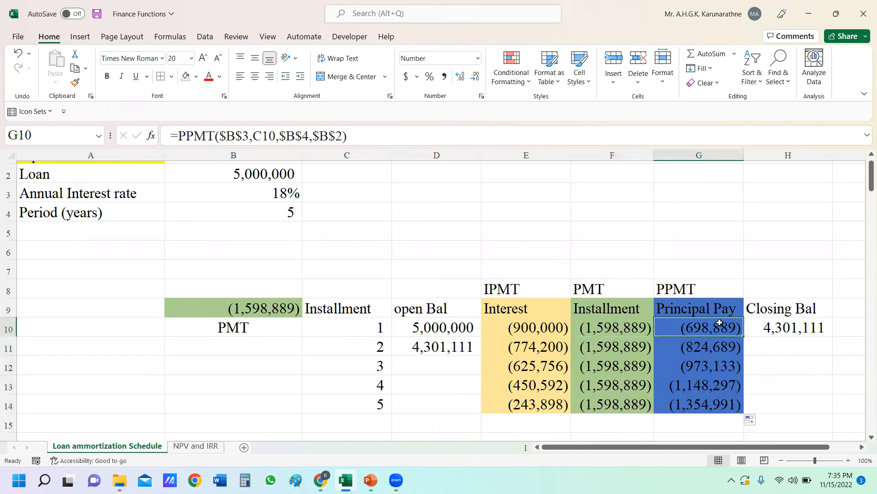
- Clear the existing formula from the first Closing Bal cell H10
{"action": "left_click", "coordinate": [793, 329]}
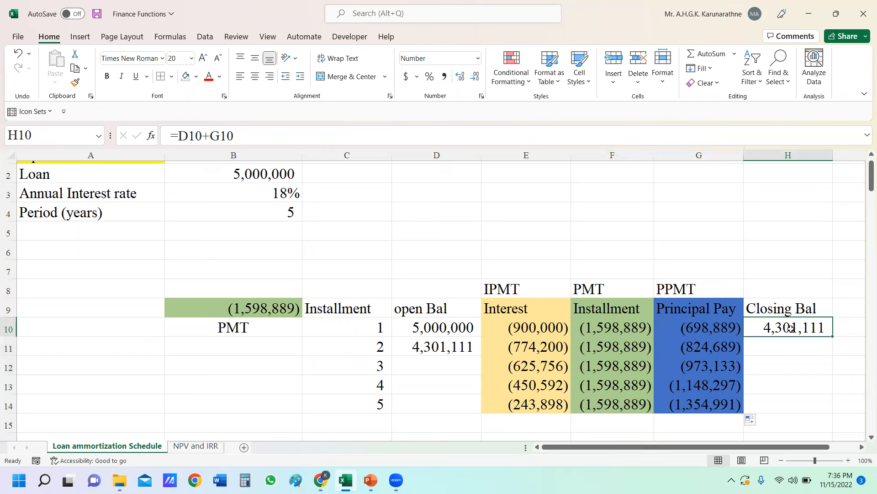
{"action": "key", "text": "Delete"}
{"action": "left_click", "coordinate": [436, 328]}
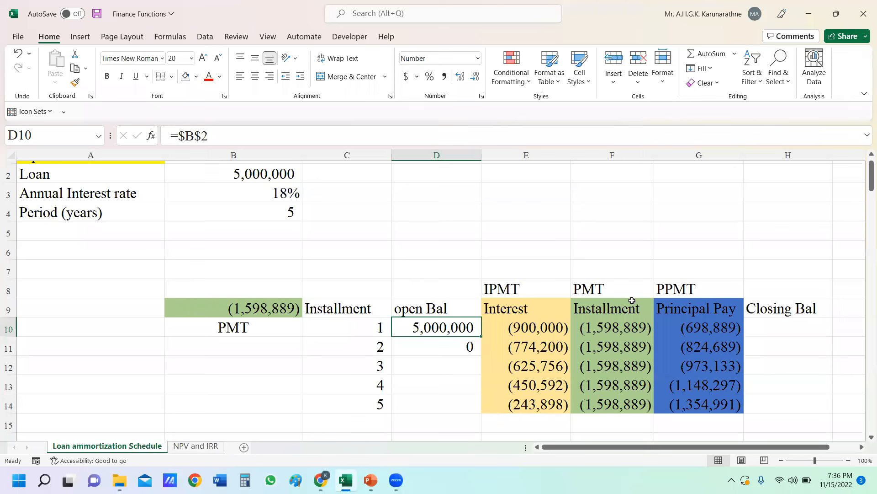
{"action": "type", "text": "+"}
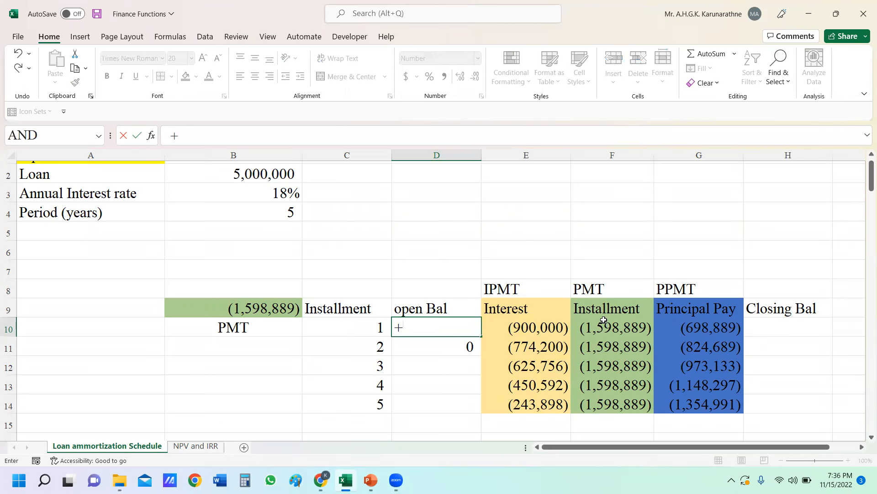
{"action": "key", "text": "BackSpace"}
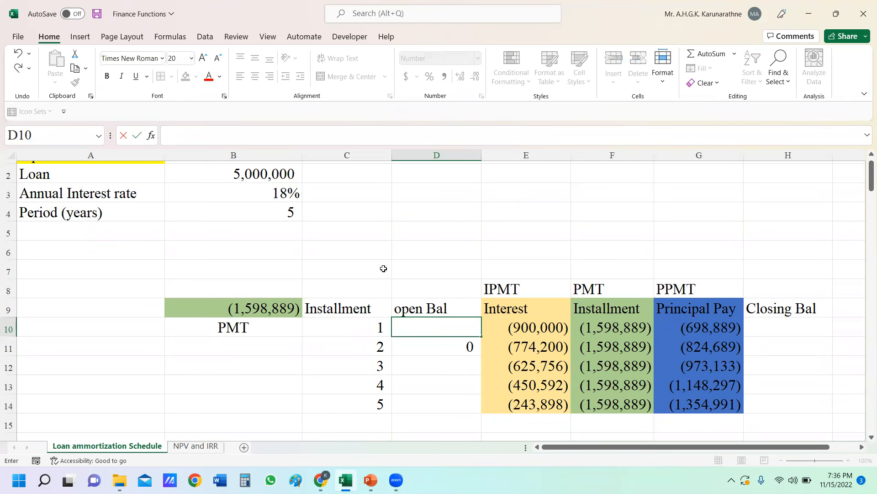
{"action": "key", "text": "ctrl+z"}
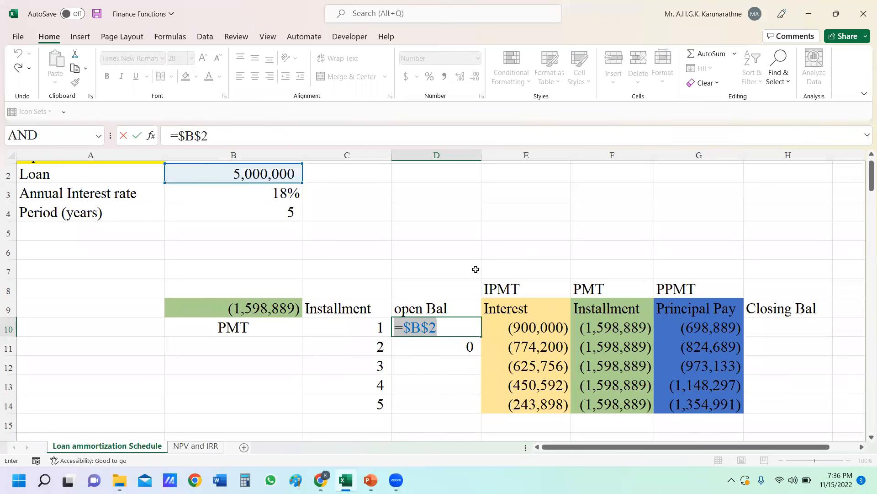
{"action": "key", "text": "Return"}
- Enter the formula =D10+G10 in H10 to calculate the closing balance of the first installment
{"action": "left_click", "coordinate": [782, 323]}
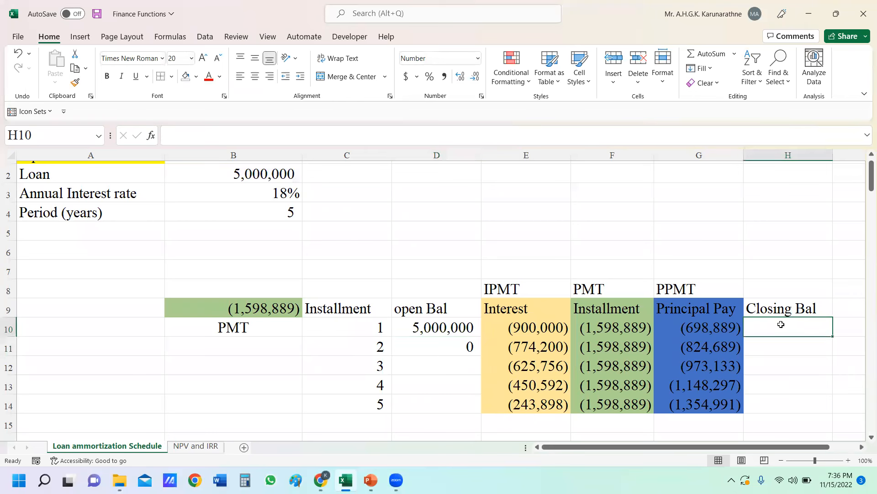
{"action": "type", "text": "="}
{"action": "left_click", "coordinate": [466, 329]}
{"action": "type", "text": "+"}
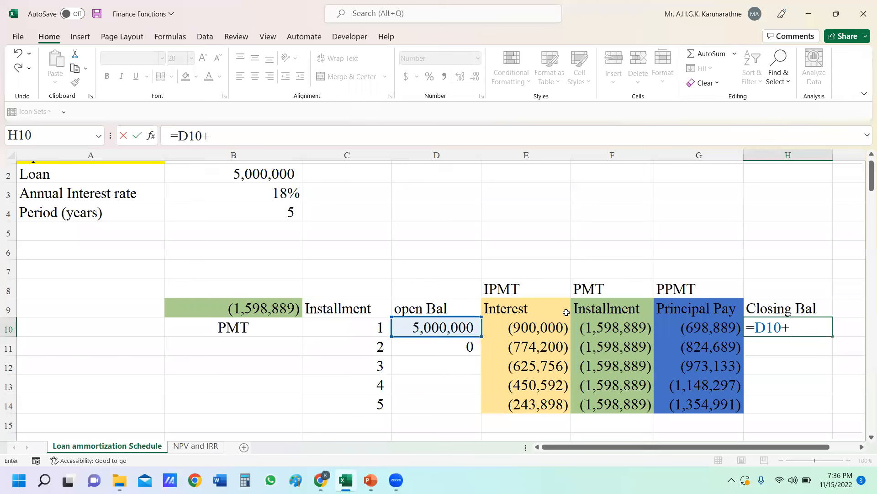
{"action": "left_click", "coordinate": [702, 328]}
{"action": "key", "text": "Return"}
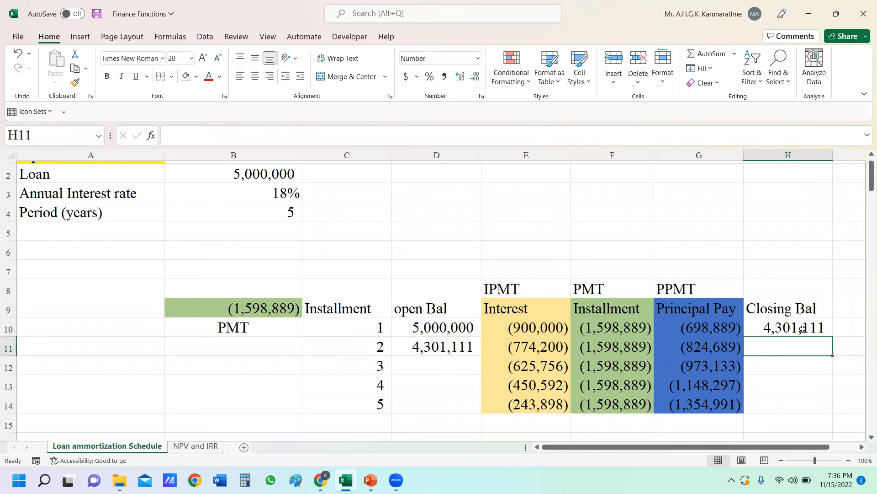
- Link the second installment's opening balance in D11 to the previous closing balance with =H10
{"action": "left_click", "coordinate": [459, 345]}
{"action": "type", "text": "="}
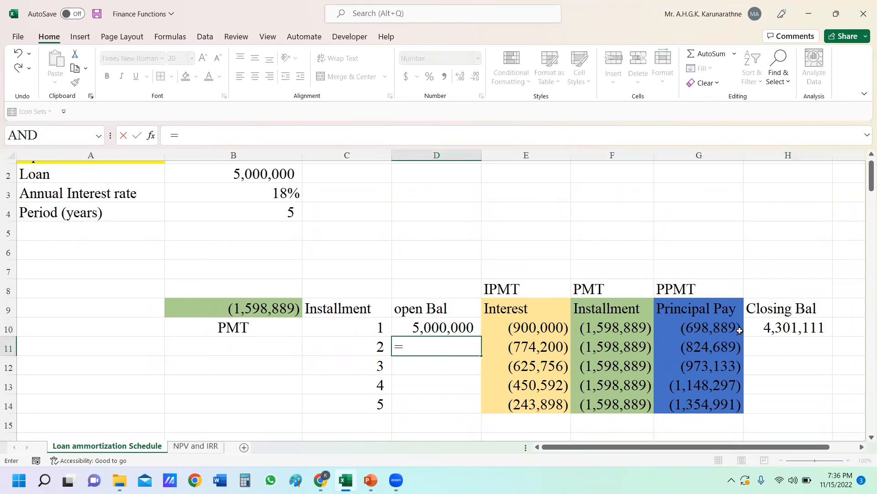
{"action": "left_click", "coordinate": [776, 330]}
{"action": "key", "text": "Return"}
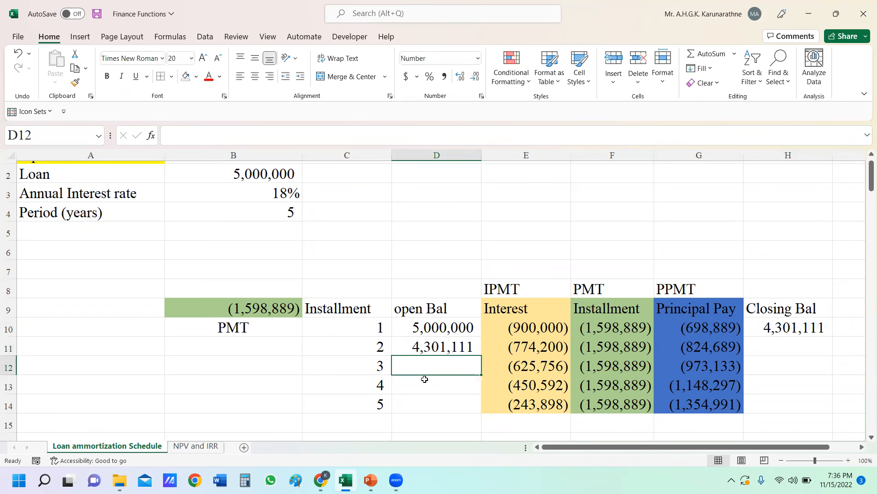
{"action": "left_click", "coordinate": [433, 344]}
- Fill the Closing Bal formula from H10 down to H14 and the open Bal formula from D11 down to D14
{"action": "left_click", "coordinate": [795, 326]}
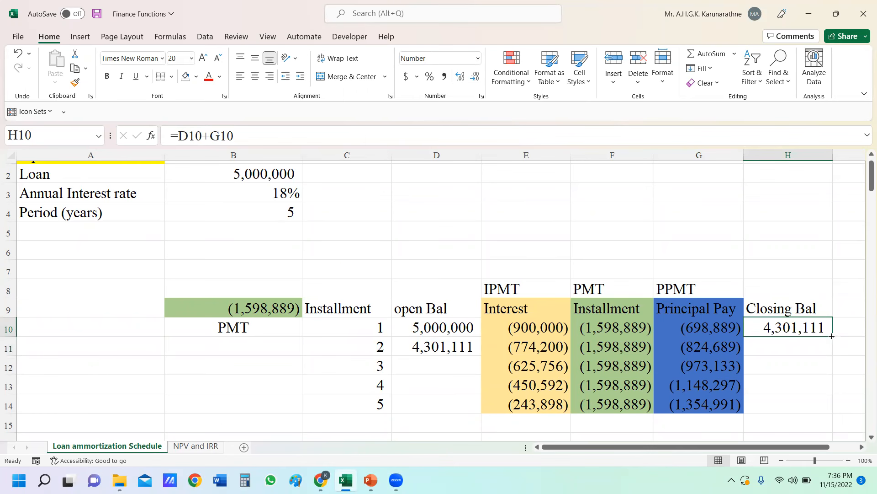
{"action": "left_click_drag", "start_coordinate": [832, 336], "coordinate": [831, 411]}
{"action": "left_click", "coordinate": [469, 347]}
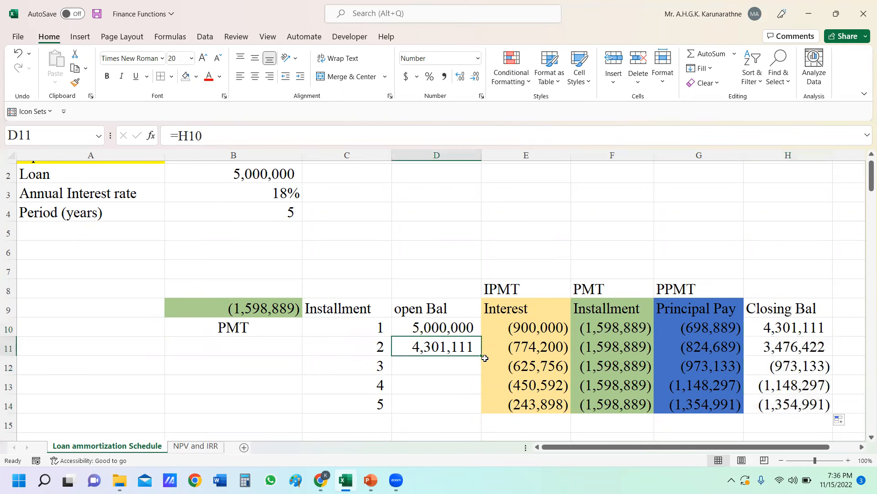
{"action": "left_click_drag", "start_coordinate": [482, 355], "coordinate": [476, 410]}
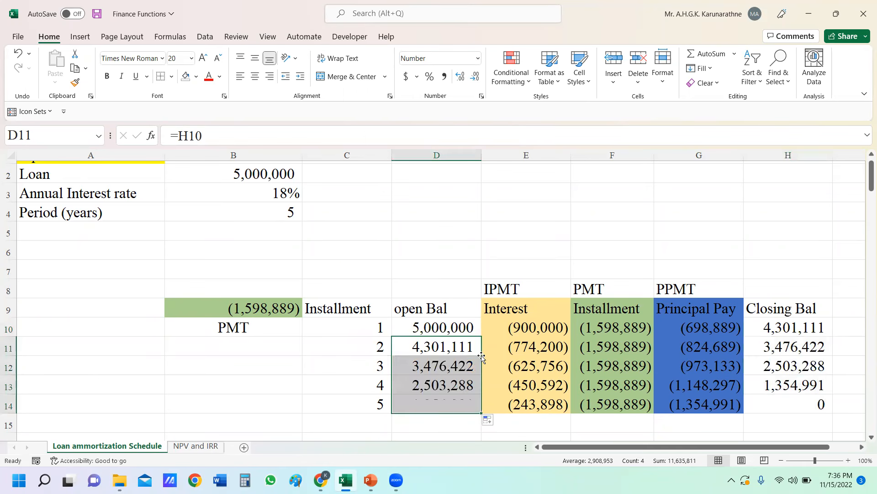
{"action": "left_click", "coordinate": [802, 400]}
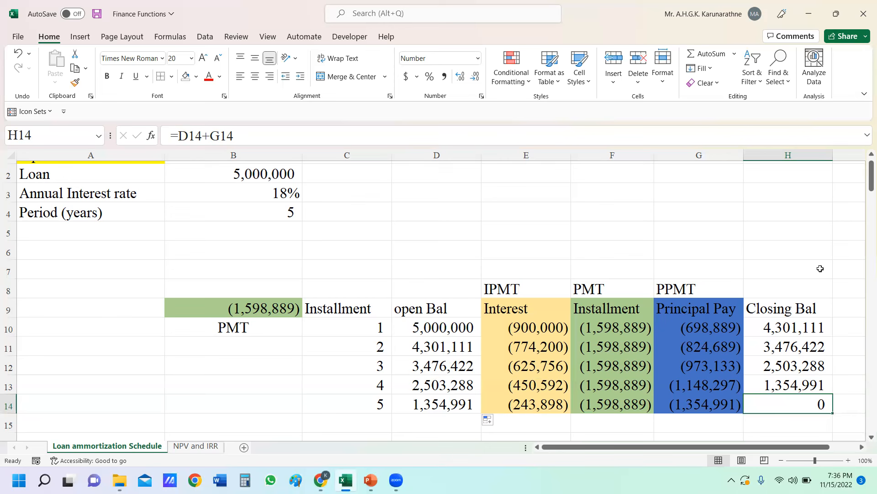
- Total the Interest column in E15 with =SUM(E10:E14)
{"action": "left_click_drag", "start_coordinate": [864, 182], "coordinate": [865, 186]}
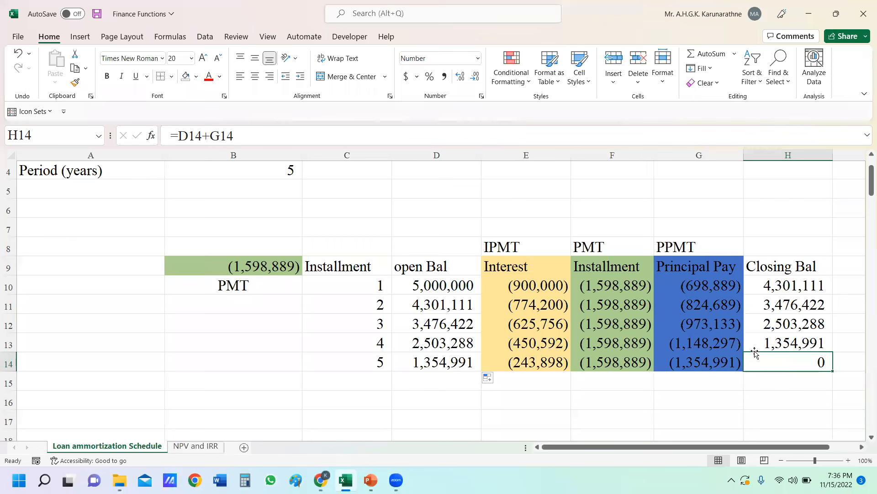
{"action": "left_click", "coordinate": [529, 383]}
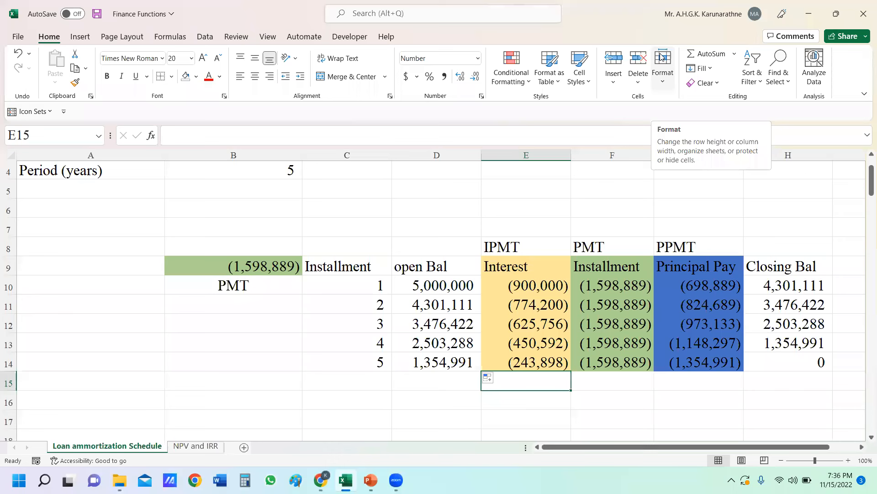
{"action": "key", "text": "alt+equal"}
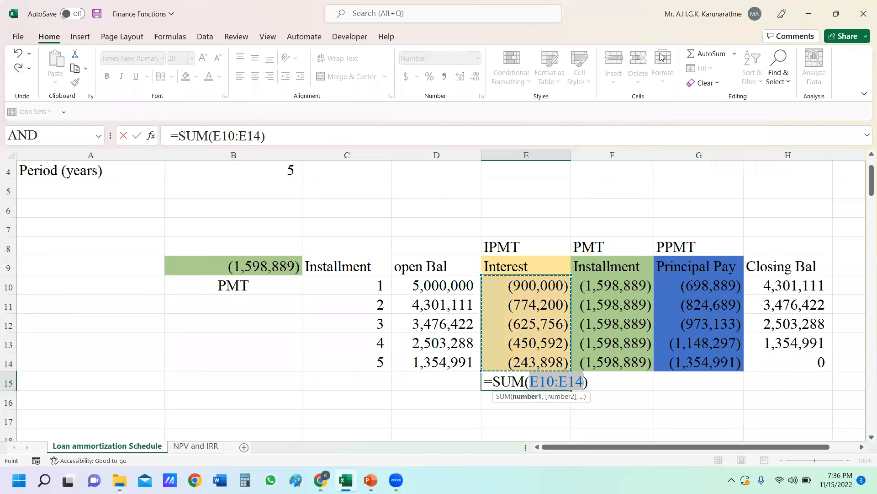
{"action": "key", "text": "Return"}
{"action": "left_click", "coordinate": [530, 387]}
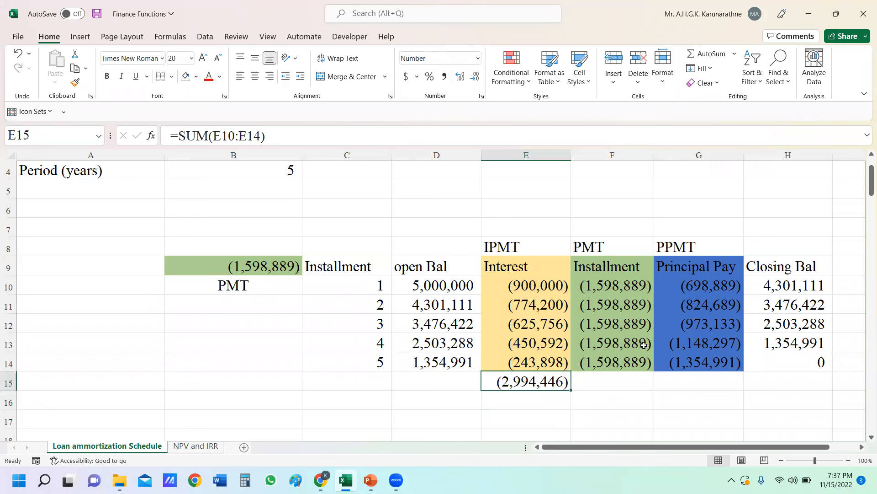
- Total the Principal Pay column in G15 with a SUM formula
{"action": "left_click", "coordinate": [693, 381]}
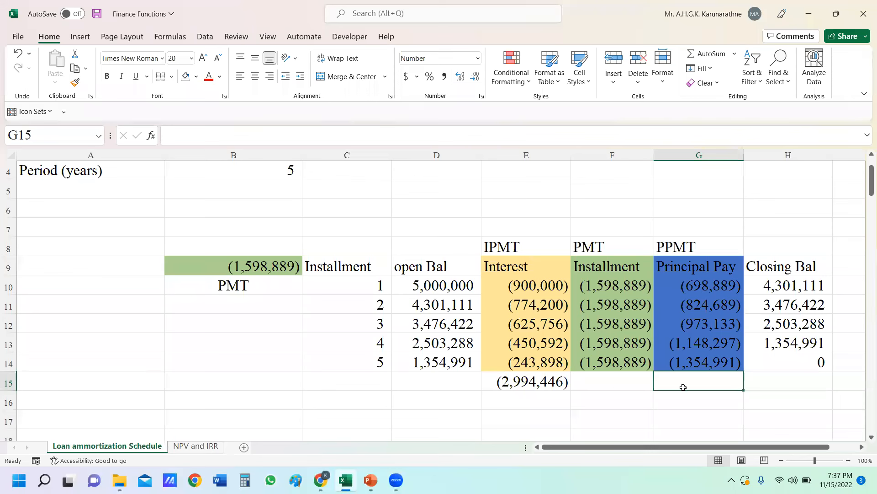
{"action": "key", "text": "alt+equal"}
{"action": "key", "text": "Return"}
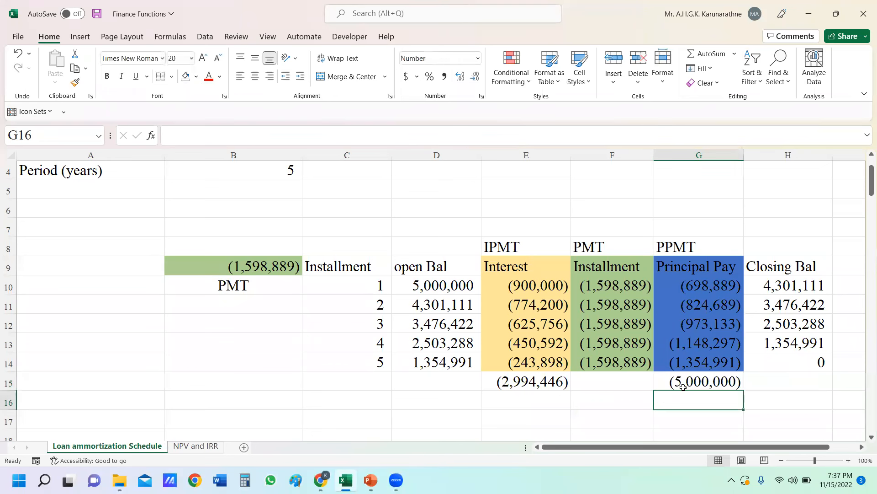
- Change the font color of the first Closing Bal value in H10 to standard red
{"action": "left_click", "coordinate": [787, 287]}
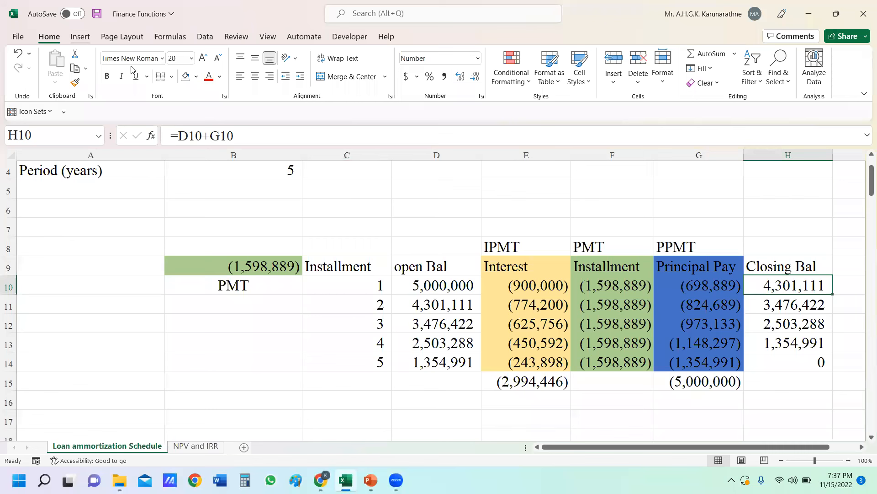
{"action": "left_click", "coordinate": [220, 77]}
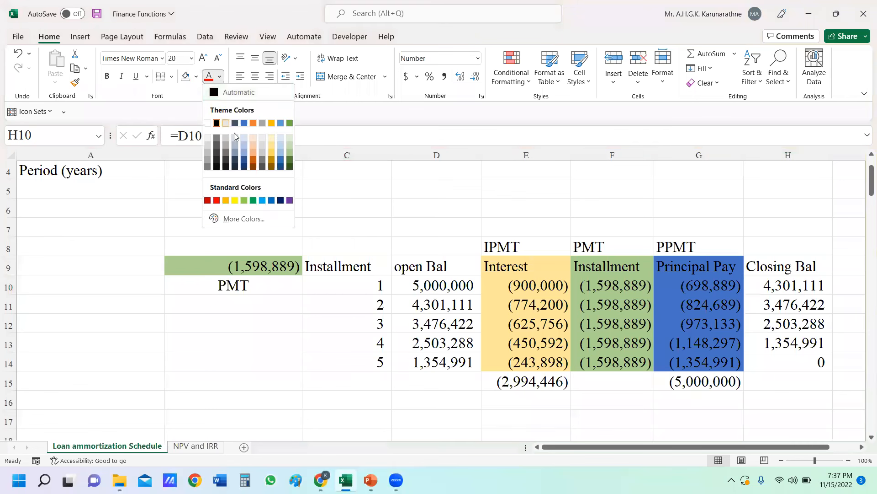
{"action": "left_click", "coordinate": [216, 200]}
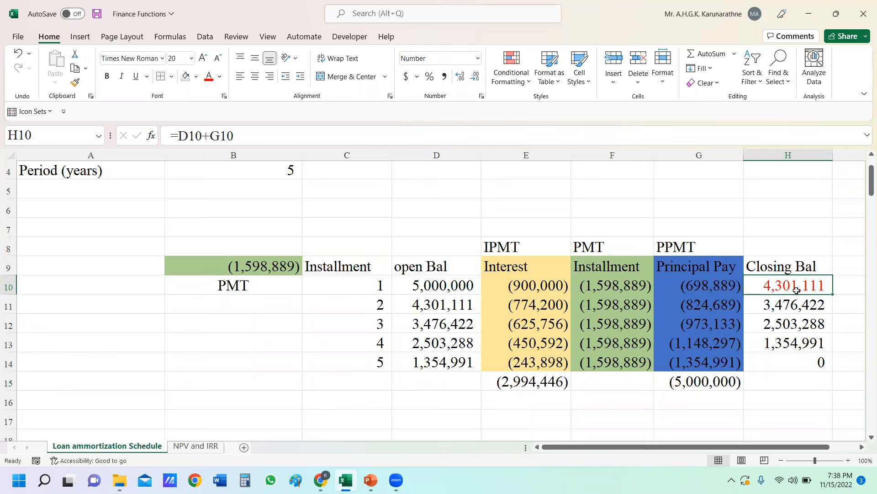
- Change the font color of the second installment's Principal Pay value in G11 and Closing Bal value in H11 to red
{"action": "left_click", "coordinate": [728, 306]}
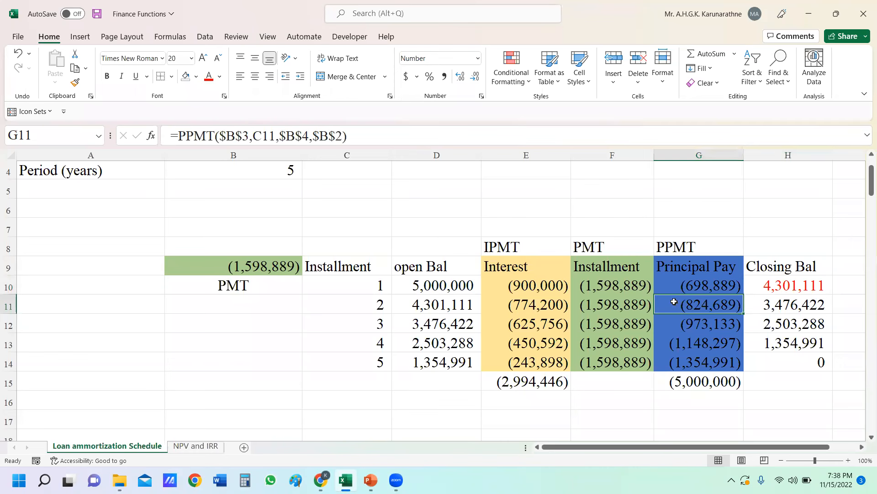
{"action": "left_click", "coordinate": [209, 77]}
{"action": "left_click", "coordinate": [763, 306]}
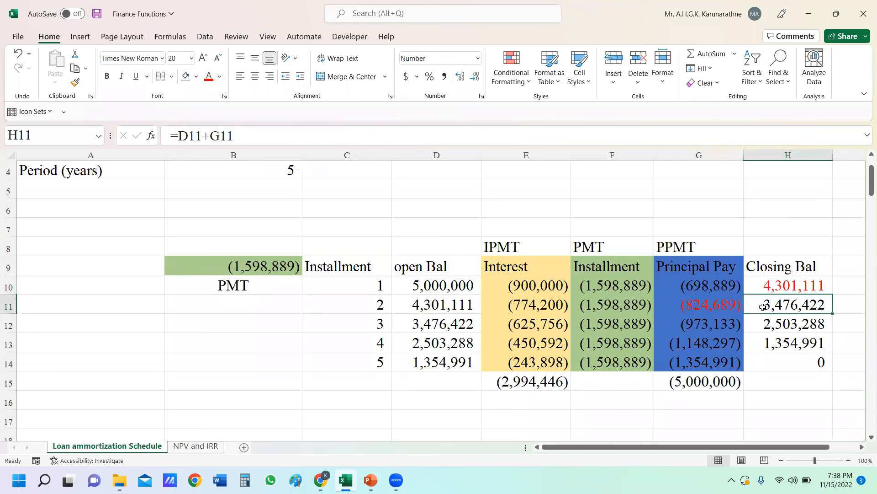
{"action": "left_click", "coordinate": [207, 78]}
- Examine the IPMT formulas in the Interest column for each installment from E10 to E14
{"action": "left_click", "coordinate": [542, 287]}
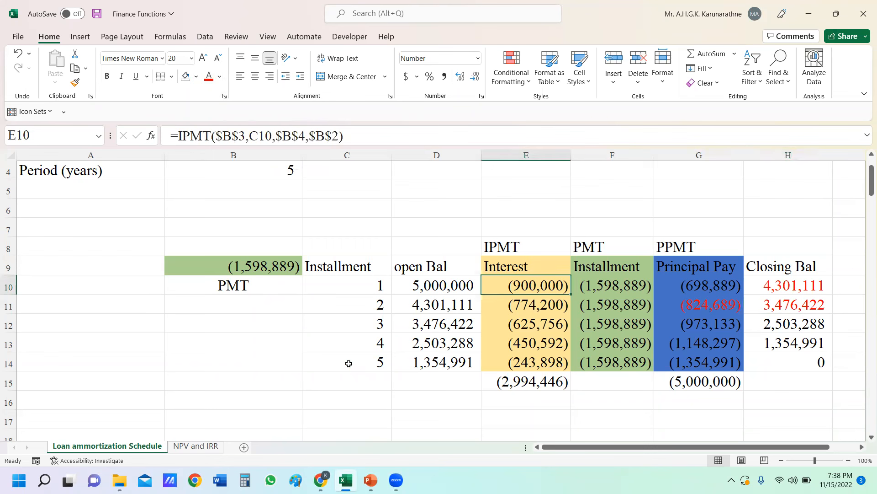
{"action": "left_click", "coordinate": [542, 305]}
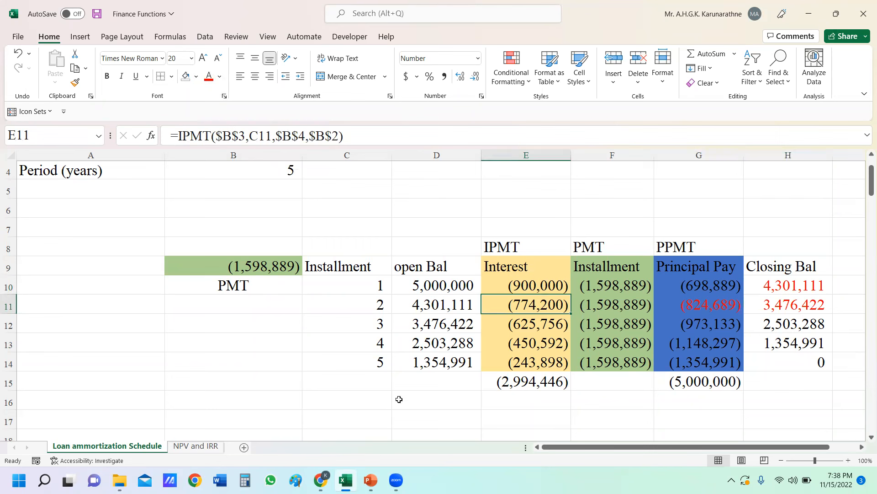
{"action": "left_click", "coordinate": [535, 325]}
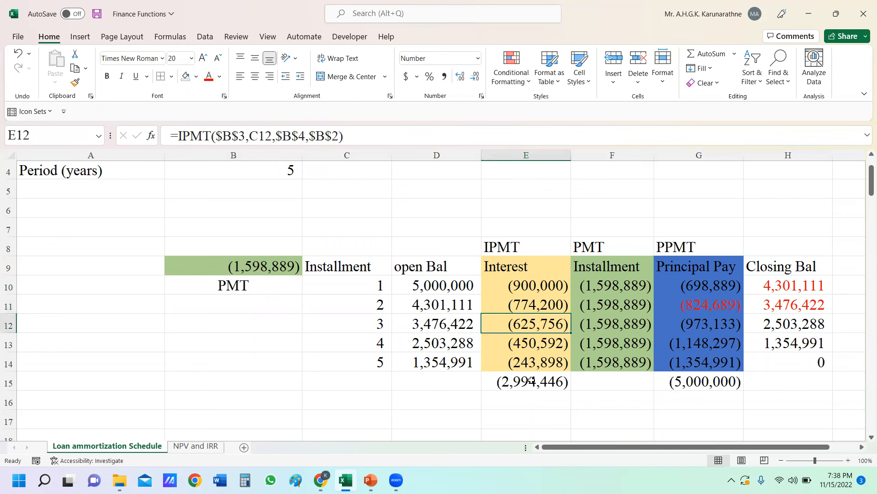
{"action": "left_click", "coordinate": [544, 342]}
{"action": "left_click", "coordinate": [555, 374]}
{"action": "left_click", "coordinate": [552, 362]}
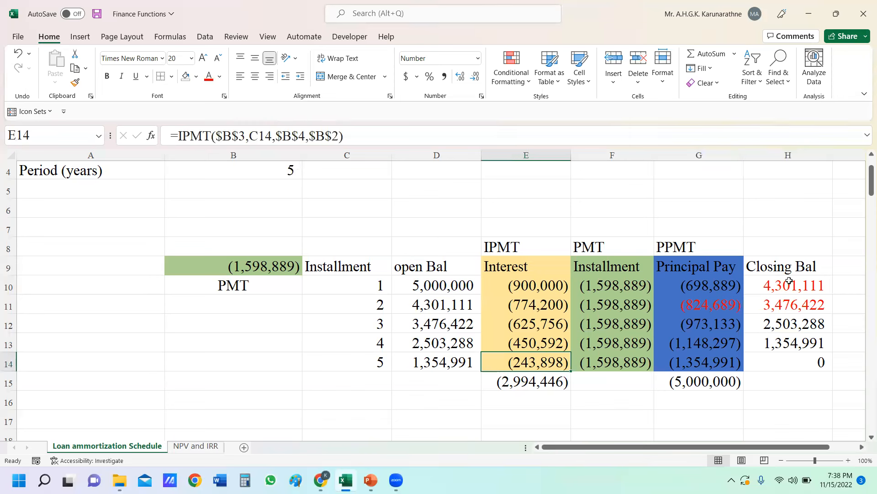
- Compare the first two Closing Bal cells, H10 and H11, with the second Principal Pay cell, G11
{"action": "left_click", "coordinate": [791, 285]}
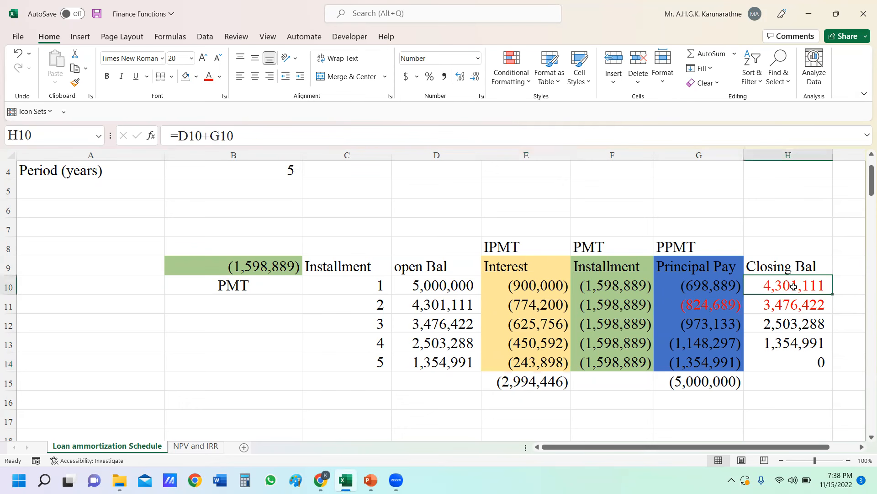
{"action": "left_click", "coordinate": [719, 312]}
{"action": "left_click", "coordinate": [799, 310]}
{"action": "left_click", "coordinate": [709, 310]}
{"action": "left_click", "coordinate": [780, 307]}
{"action": "left_click", "coordinate": [715, 309]}
{"action": "left_click", "coordinate": [799, 305]}
{"action": "left_click", "coordinate": [722, 308]}
{"action": "left_click", "coordinate": [807, 286]}
{"action": "left_click_drag", "start_coordinate": [871, 183], "coordinate": [863, 182]}
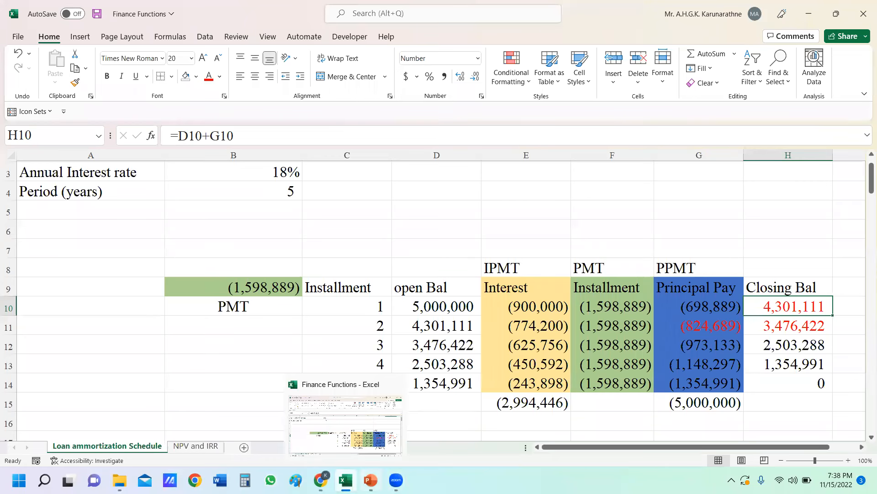
- Switch to the Financial Functions-2022 presentation in PowerPoint and go through the PPMT and IPMT slides to the Activity 5 lease exercise
{"action": "left_click", "coordinate": [371, 480]}
{"action": "left_click", "coordinate": [83, 342]}
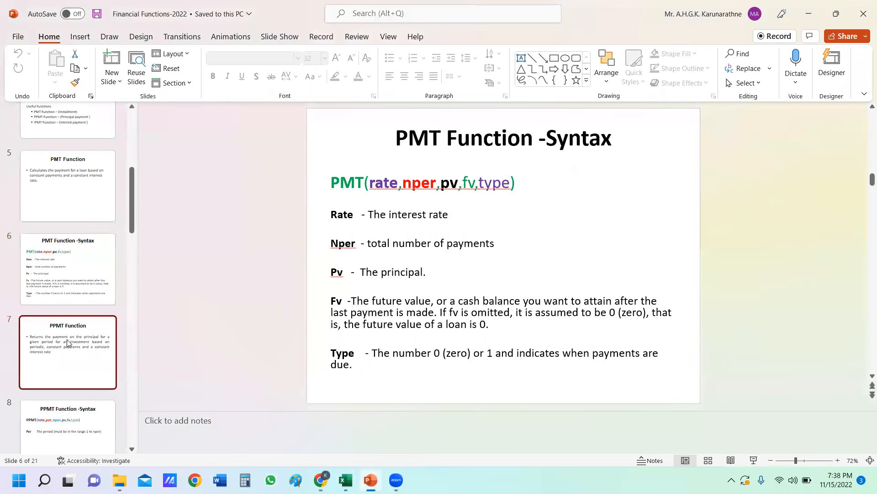
{"action": "scroll", "coordinate": [89, 373], "scroll_direction": "down", "scroll_amount": 1}
{"action": "left_click", "coordinate": [75, 375]}
{"action": "scroll", "coordinate": [77, 370], "scroll_direction": "down", "scroll_amount": 2}
{"action": "left_click", "coordinate": [77, 366]}
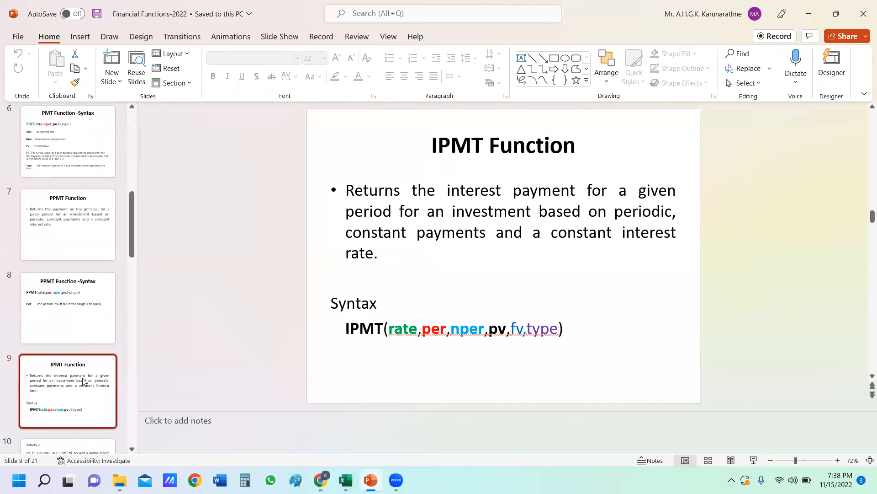
{"action": "scroll", "coordinate": [78, 362], "scroll_direction": "down", "scroll_amount": 2}
{"action": "left_click", "coordinate": [77, 365]}
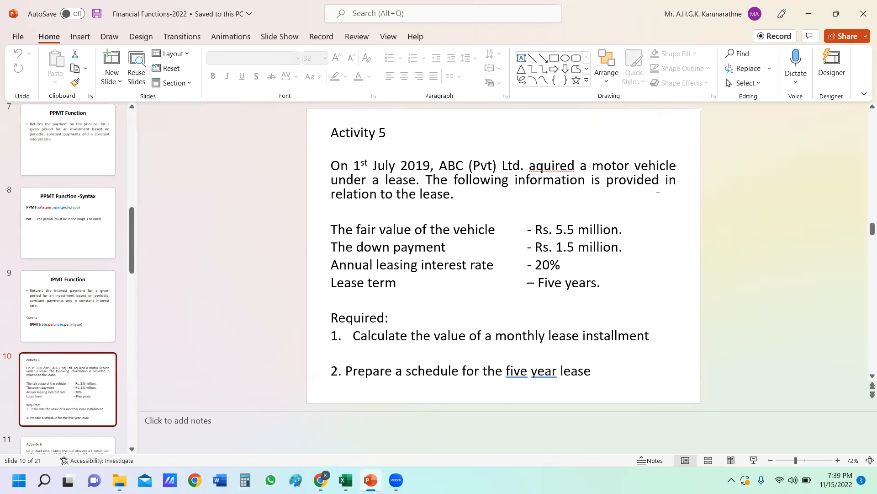
- Highlight the fair value of the vehicle and down payment lines of Activity 5 in yellow, and review their amounts
{"action": "left_click_drag", "start_coordinate": [332, 229], "coordinate": [618, 230]}
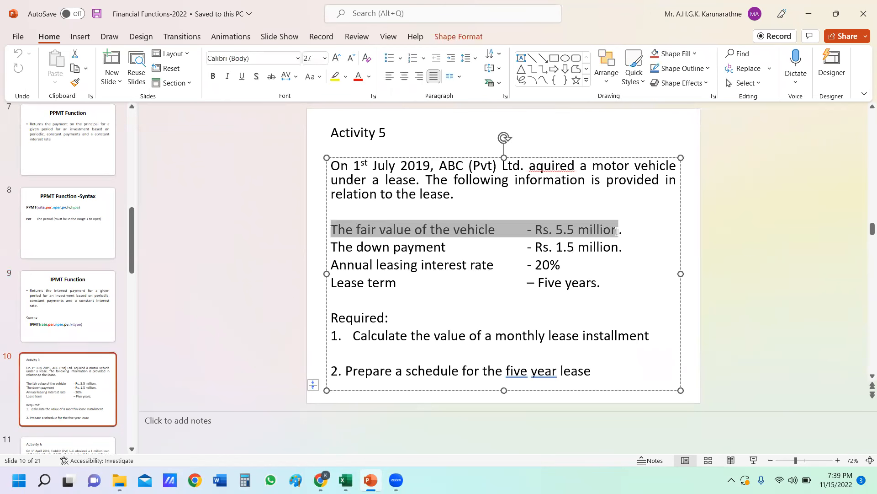
{"action": "left_click", "coordinate": [335, 76]}
{"action": "left_click", "coordinate": [611, 248]}
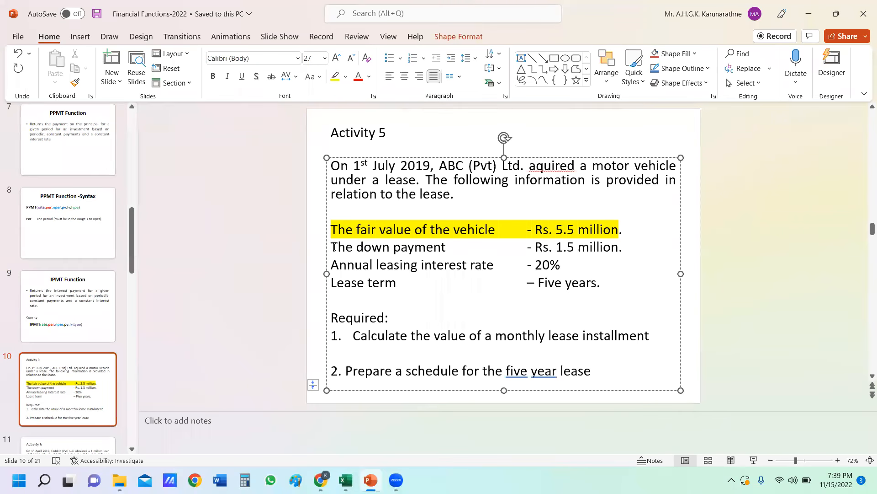
{"action": "left_click_drag", "start_coordinate": [335, 248], "coordinate": [616, 247]}
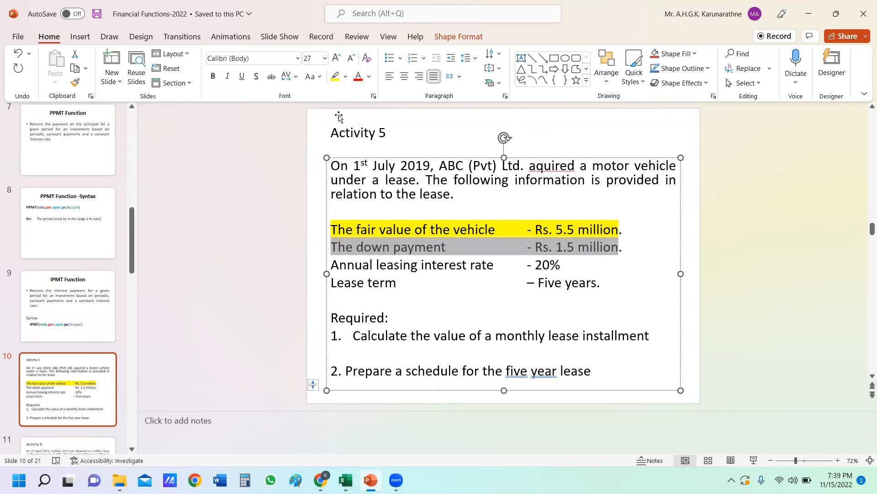
{"action": "left_click", "coordinate": [335, 76]}
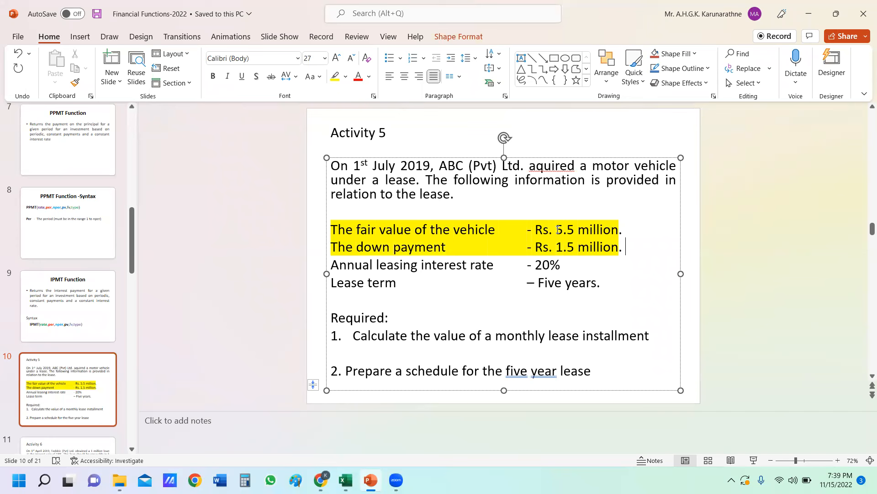
{"action": "left_click_drag", "start_coordinate": [556, 230], "coordinate": [581, 229]}
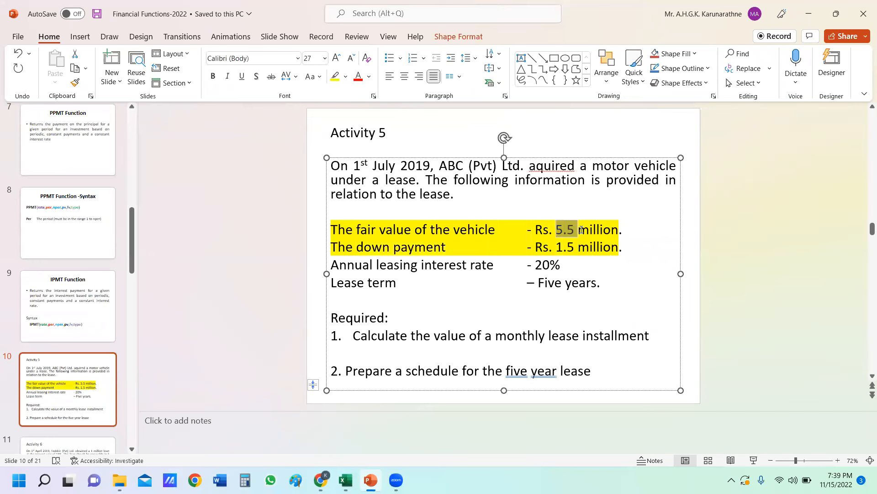
{"action": "left_click_drag", "start_coordinate": [556, 246], "coordinate": [599, 246]}
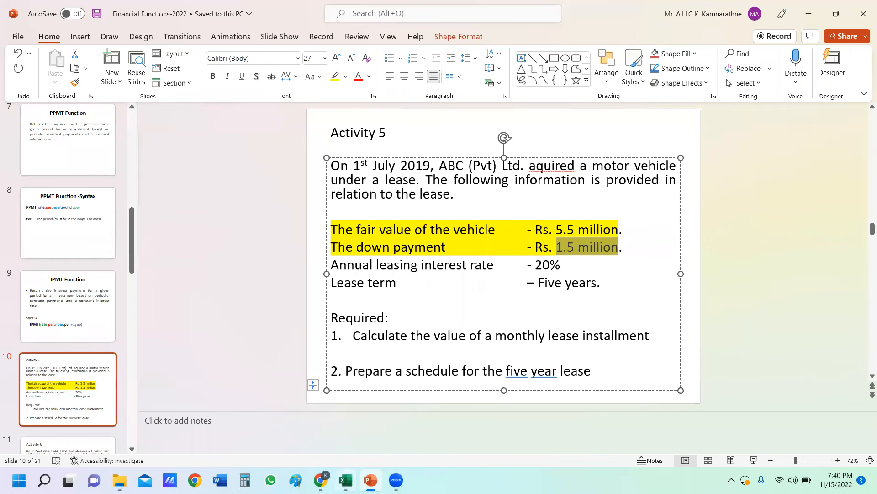
- Switch back to the Excel workbook and clear the loan, interest rate and period inputs in A2:B4
{"action": "key", "text": "alt+Tab"}
{"action": "scroll", "coordinate": [282, 195], "scroll_direction": "up", "scroll_amount": 1}
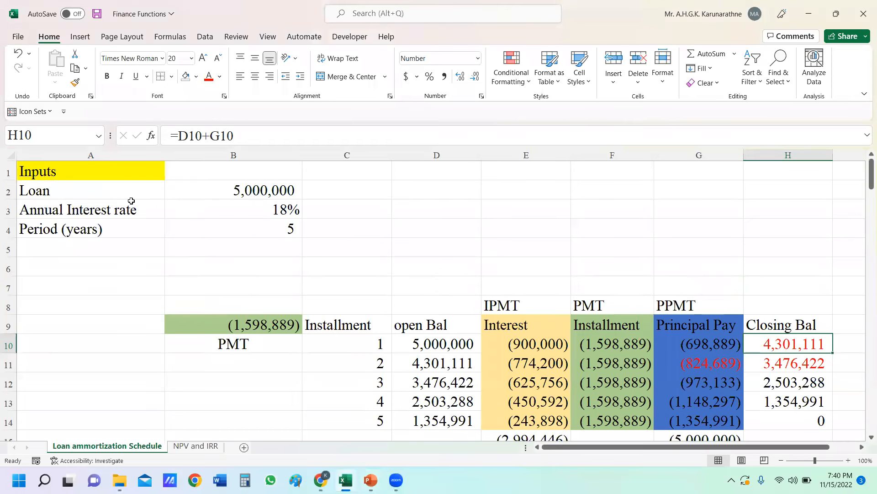
{"action": "left_click_drag", "start_coordinate": [69, 187], "coordinate": [240, 225]}
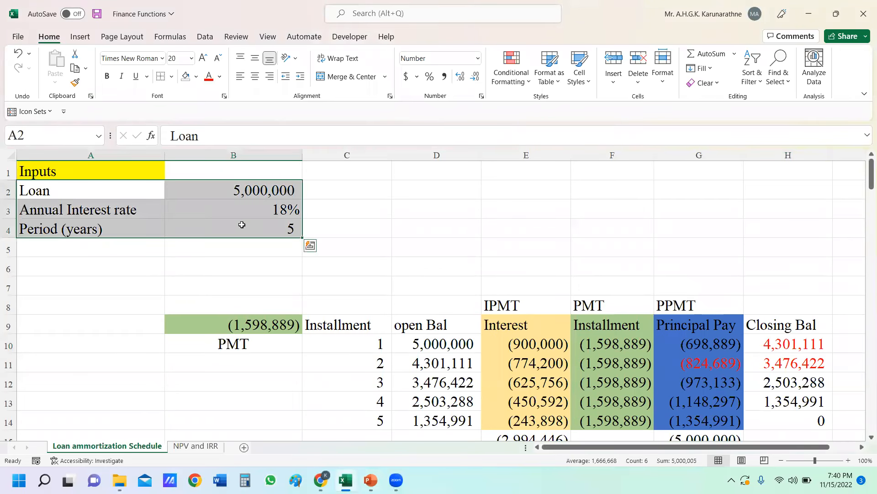
{"action": "key", "text": "Delete"}
- Enter the label "Fair value of the asset" in A2 and the value 5500000 in B2
{"action": "left_click", "coordinate": [120, 196]}
{"action": "type", "text": "F"}
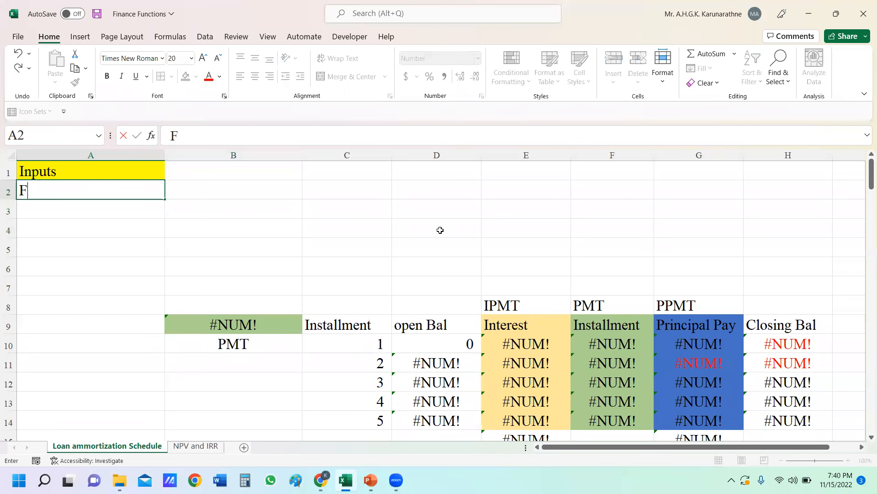
{"action": "type", "text": "air value of "}
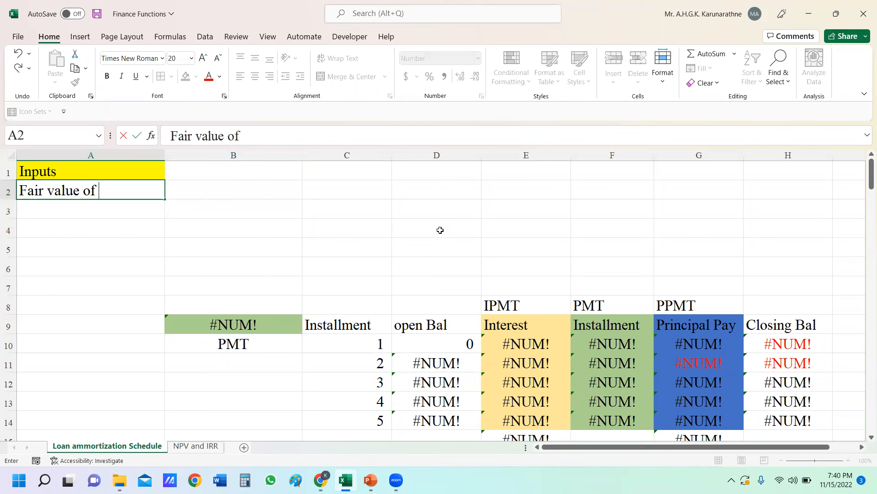
{"action": "type", "text": "the assets"}
{"action": "key", "text": "BackSpace"}
{"action": "key", "text": "Return"}
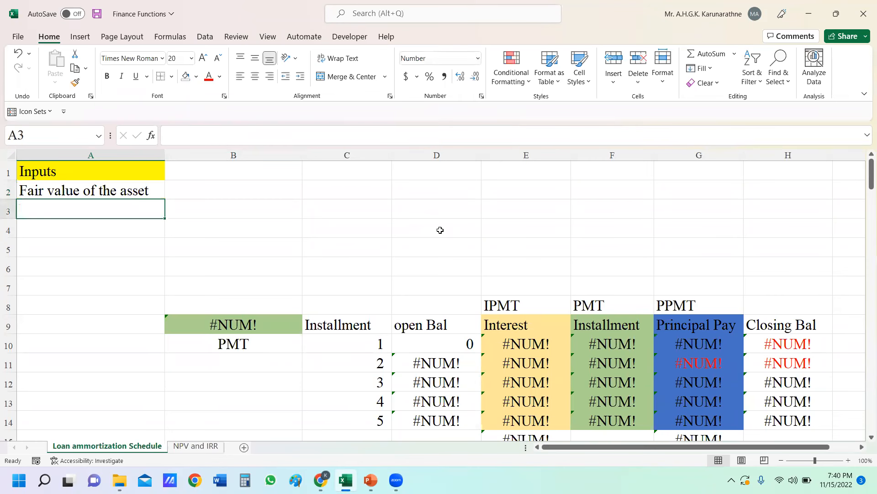
{"action": "left_click", "coordinate": [270, 191]}
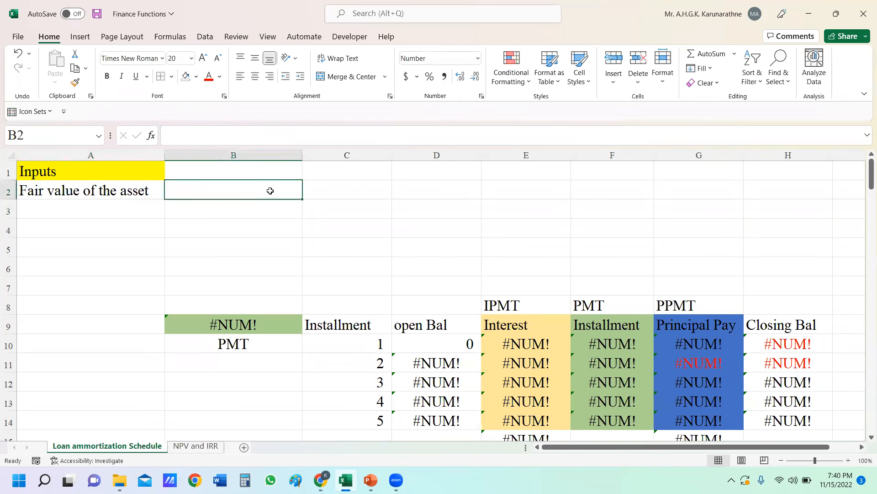
{"action": "type", "text": "5500000"}
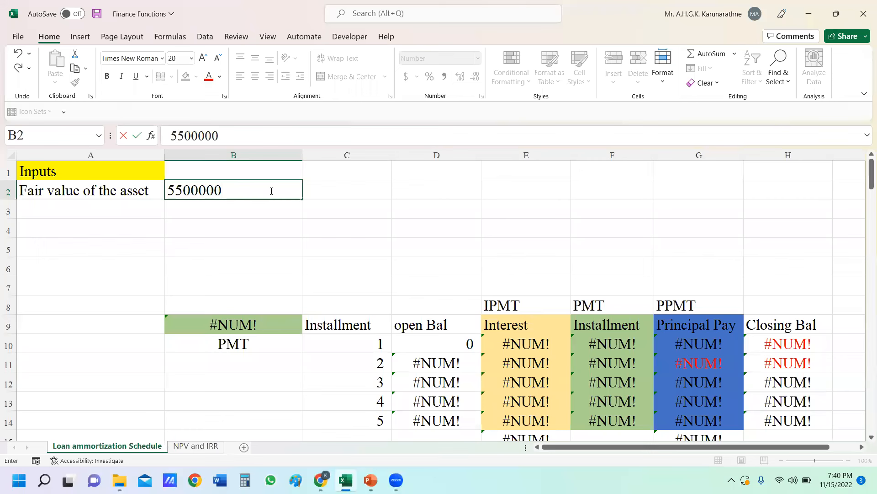
{"action": "key", "text": "Return"}
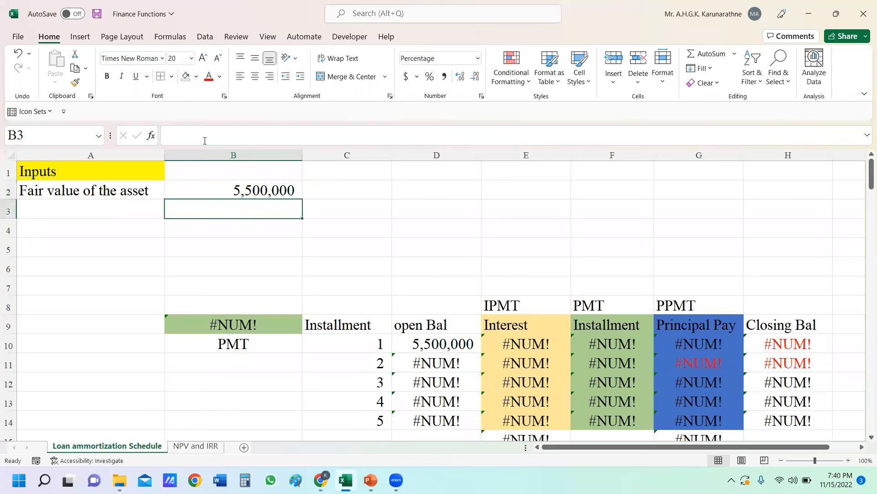
- Enter the label "Downpayment" in A3 and the amount 1500000 in B3
{"action": "left_click", "coordinate": [90, 201]}
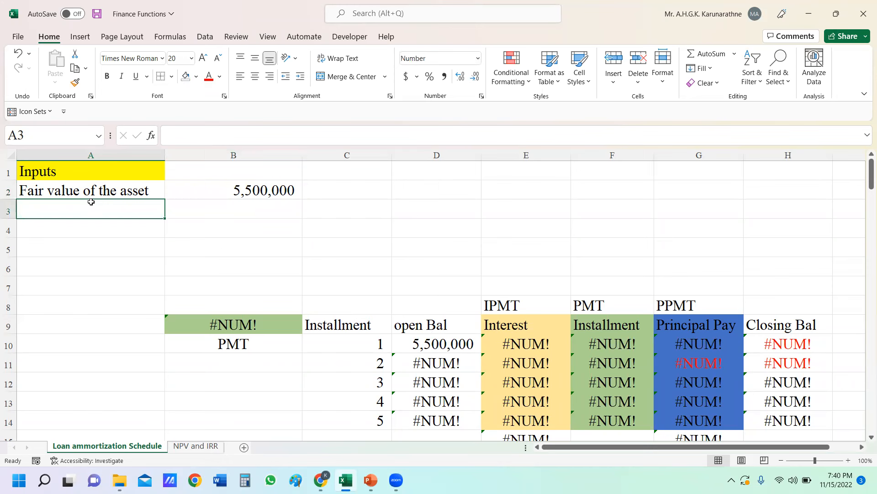
{"action": "type", "text": "Downa"}
{"action": "key", "text": "BackSpace"}
{"action": "type", "text": "p"}
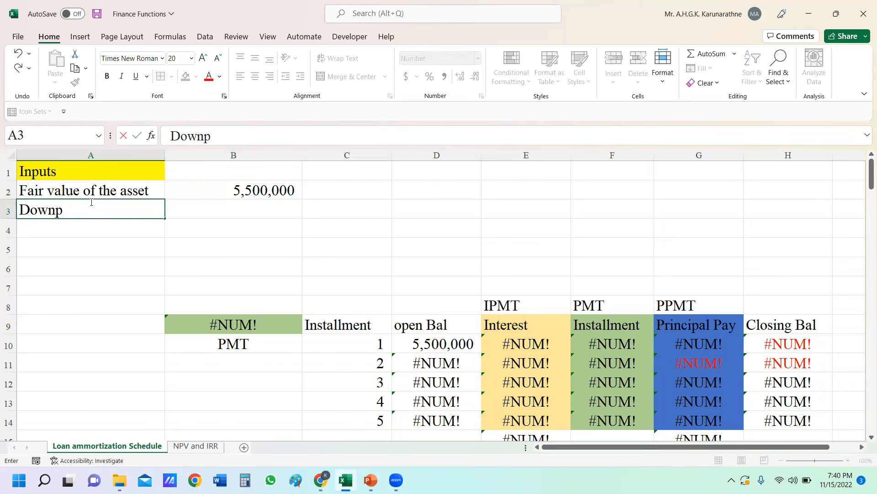
{"action": "type", "text": "ayment"}
{"action": "left_click", "coordinate": [245, 208]}
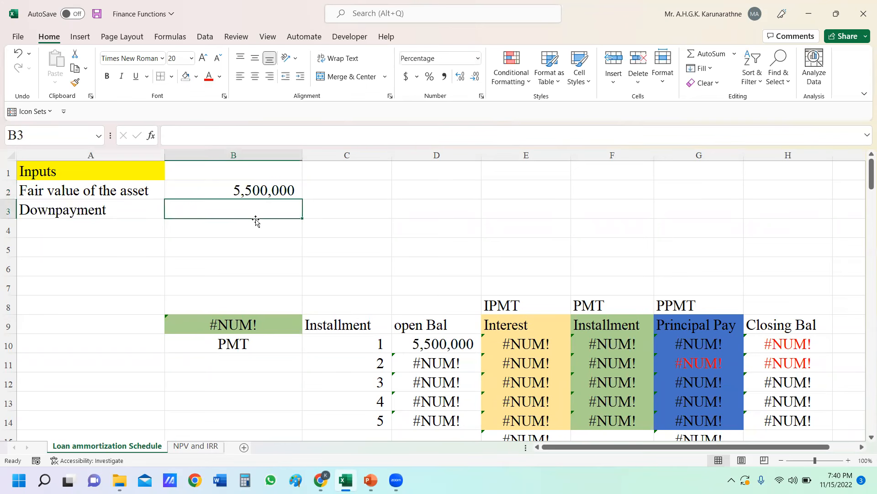
{"action": "type", "text": "1500000"}
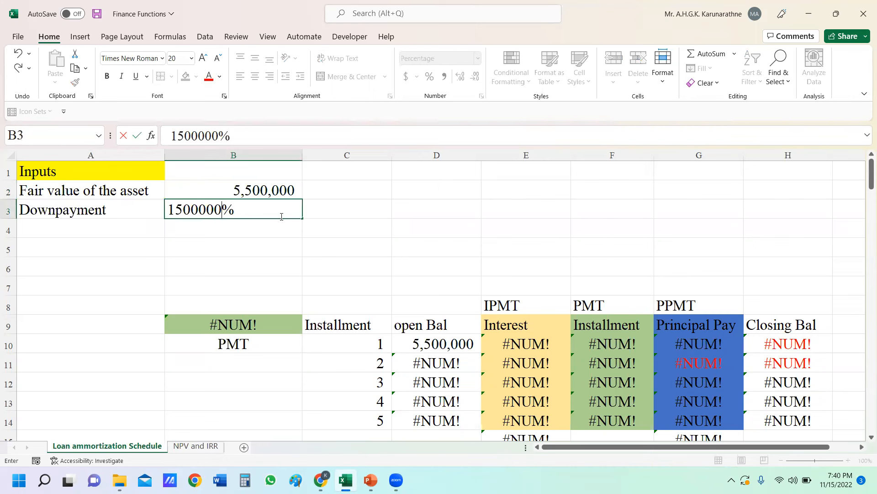
{"action": "key", "text": "Return"}
- Copy the number format of B2 to the downpayment cell B3 and correct its value to 1500000
{"action": "left_click", "coordinate": [268, 193]}
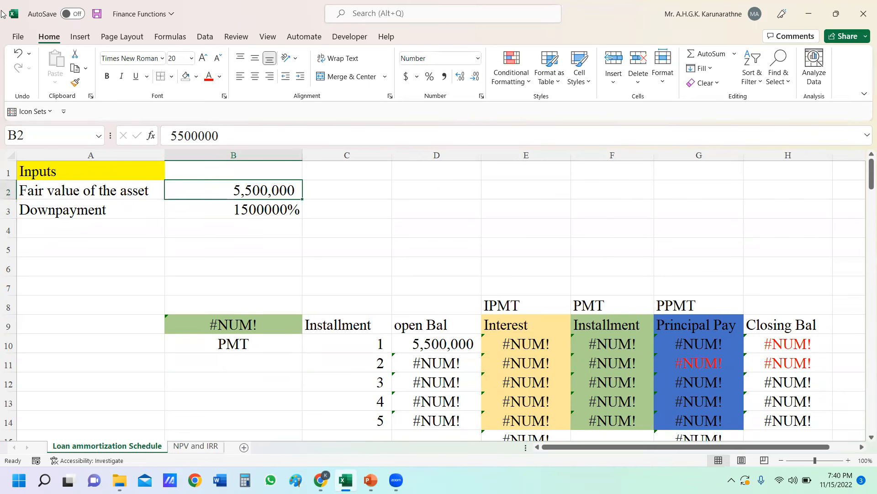
{"action": "left_click", "coordinate": [75, 83]}
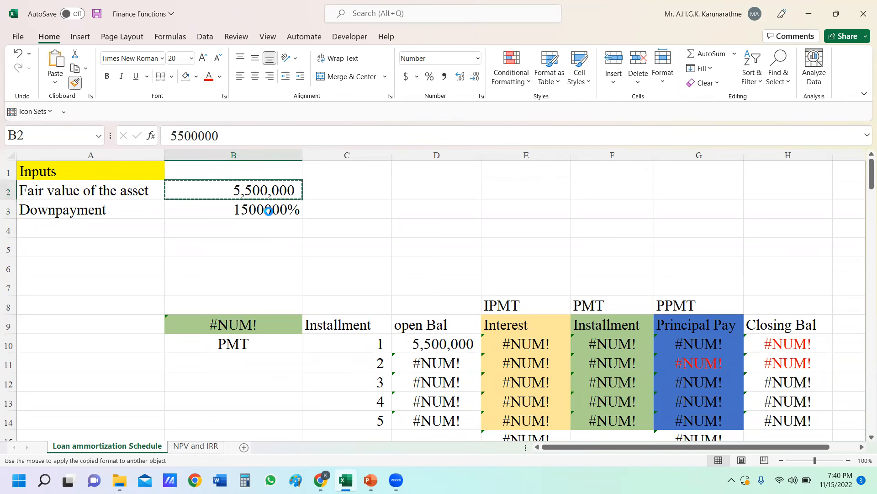
{"action": "left_click", "coordinate": [269, 211]}
{"action": "key", "text": "F2"}
{"action": "type", "text": "10"}
{"action": "key", "text": "BackSpace"}
{"action": "key", "text": "BackSpace"}
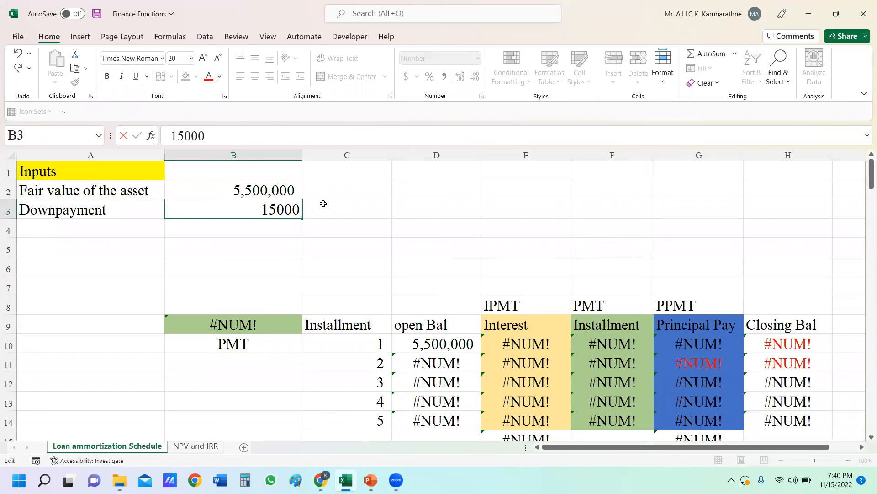
{"action": "type", "text": "00"}
{"action": "key", "text": "Escape"}
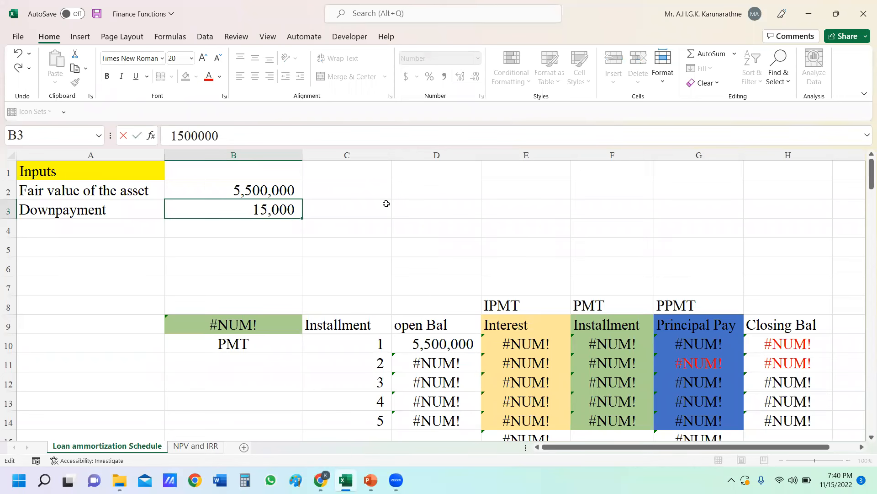
{"action": "key", "text": "Return"}
- Enter the label "Amount finance" in A4 below the downpayment label
{"action": "left_click", "coordinate": [115, 232]}
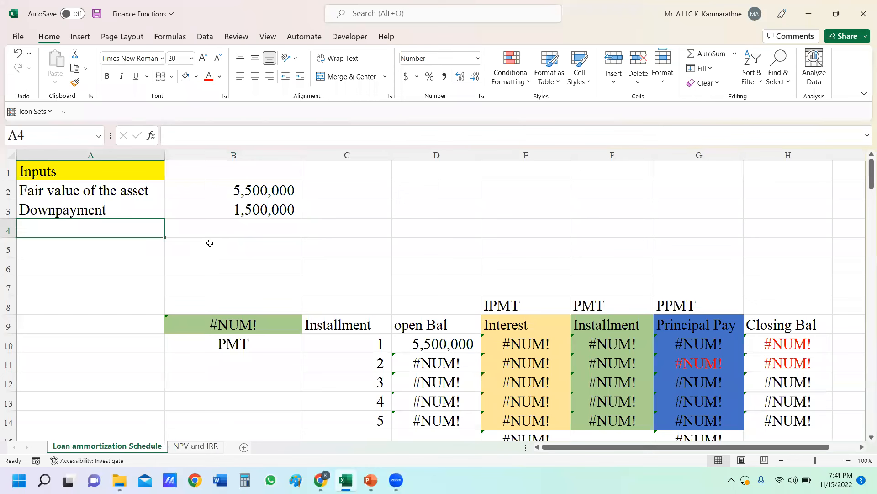
{"action": "type", "text": "Amout"}
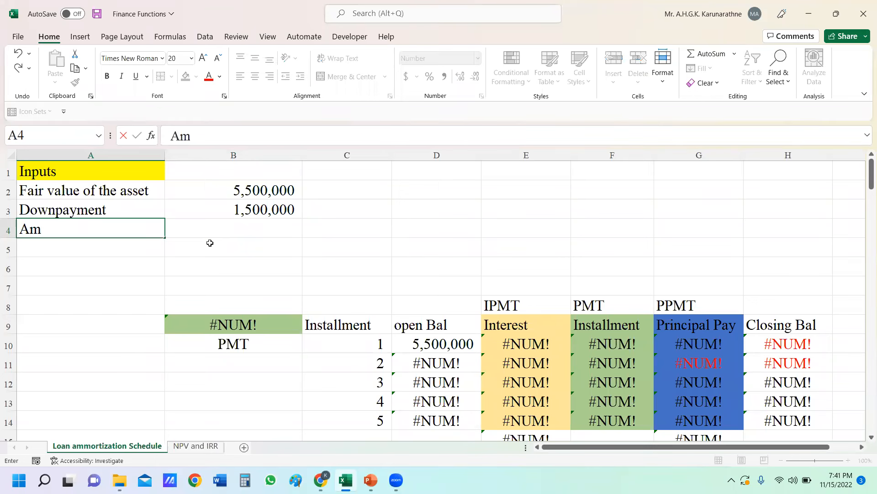
{"action": "key", "text": "BackSpace"}
{"action": "type", "text": "ntfinanc"}
{"action": "key", "text": "BackSpace"}
{"action": "key", "text": "BackSpace"}
{"action": "key", "text": "BackSpace"}
{"action": "key", "text": "BackSpace"}
{"action": "key", "text": "BackSpace"}
{"action": "key", "text": "BackSpace"}
{"action": "type", "text": "finance"}
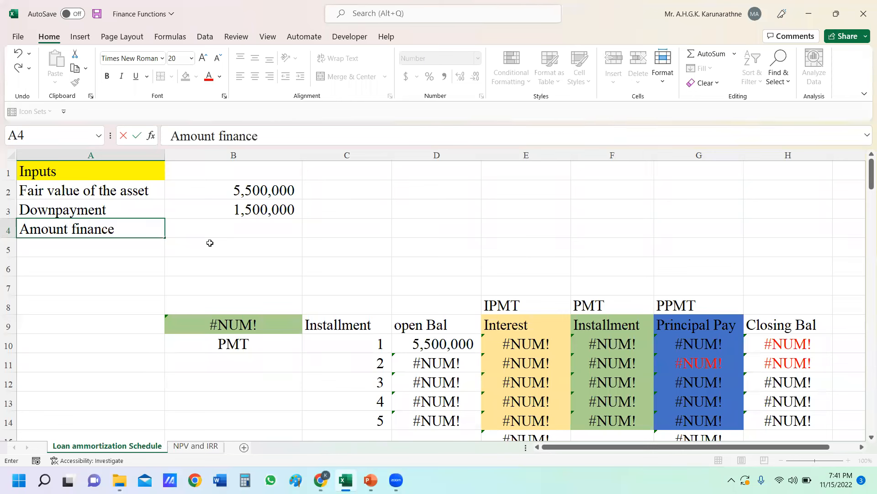
- Calculate the amount financed in B4 with the formula =B2-B3
{"action": "left_click", "coordinate": [238, 226]}
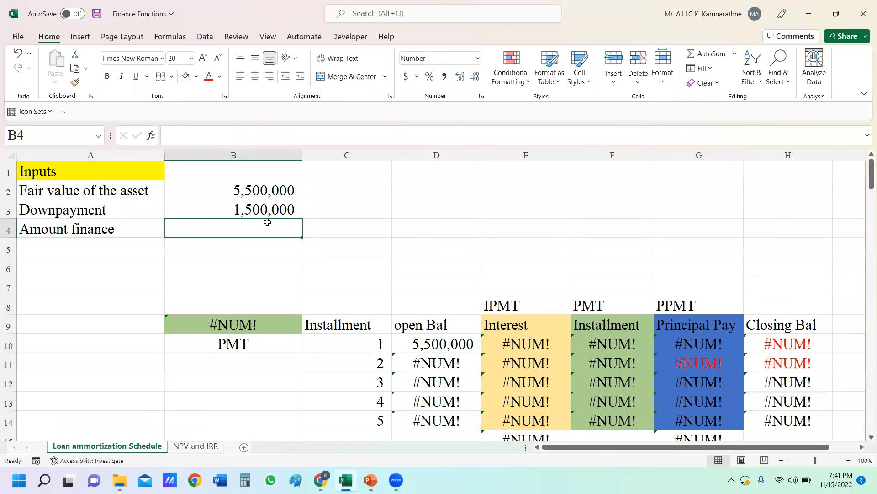
{"action": "key", "text": "BackSpace"}
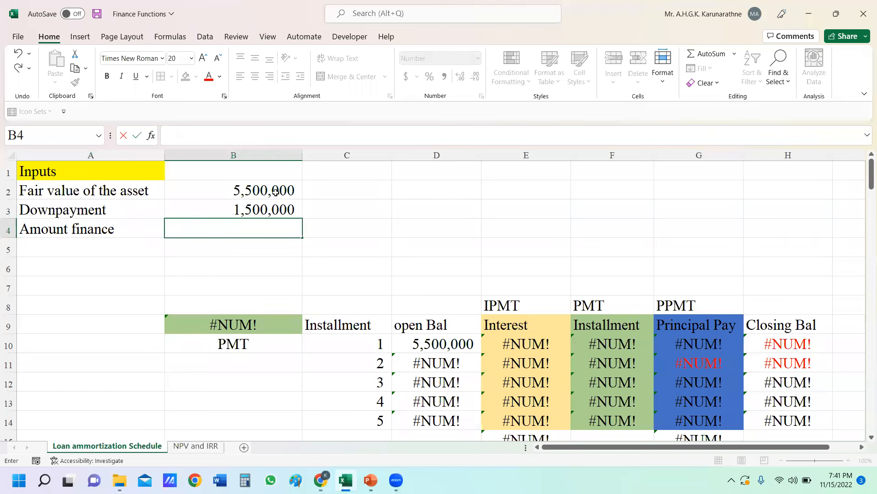
{"action": "type", "text": "="}
{"action": "left_click", "coordinate": [276, 192]}
{"action": "type", "text": "-"}
{"action": "left_click", "coordinate": [277, 210]}
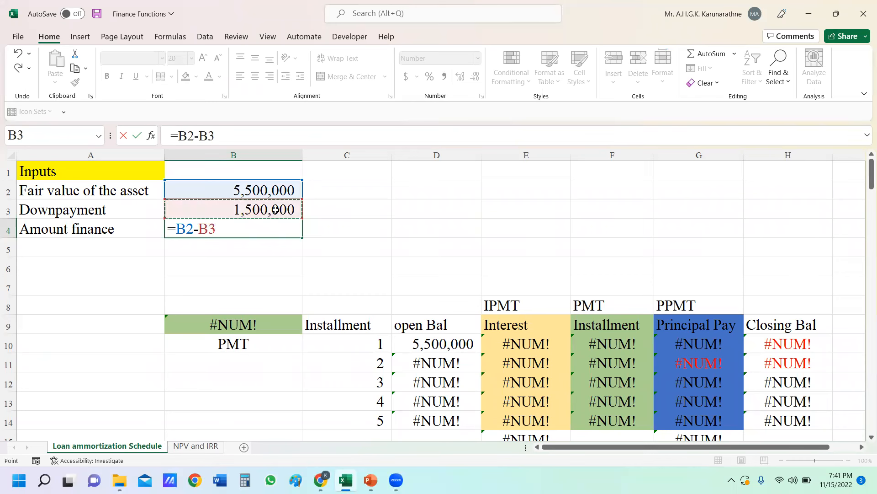
{"action": "key", "text": "Return"}
- Clear the old schedule formulas from the open balance through closing balance columns, D10:H15
{"action": "left_click", "coordinate": [120, 253]}
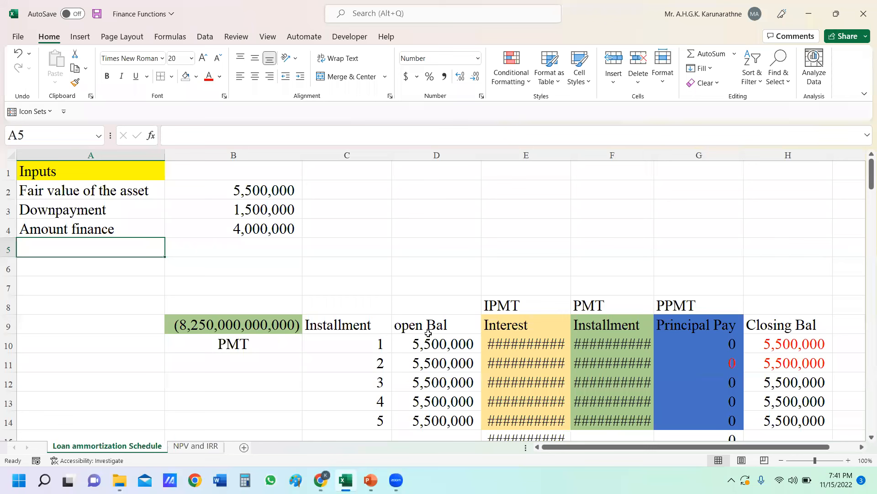
{"action": "left_click_drag", "start_coordinate": [397, 345], "coordinate": [752, 416]}
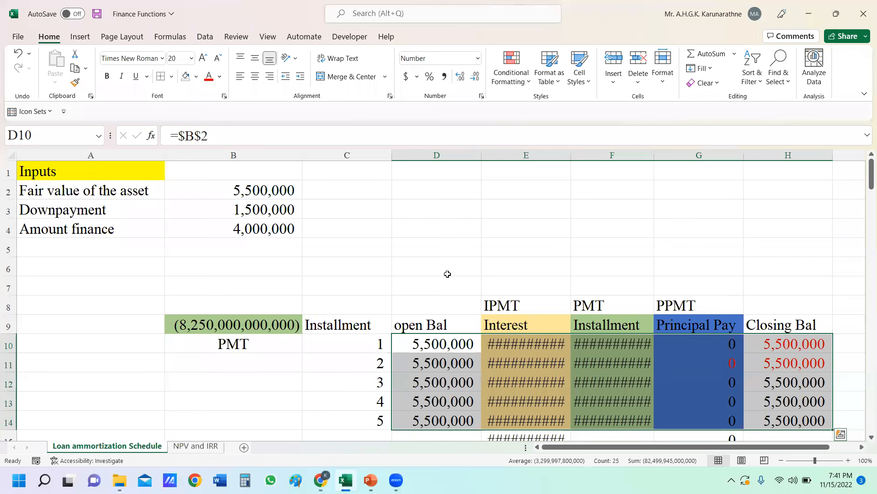
{"action": "left_click", "coordinate": [453, 249]}
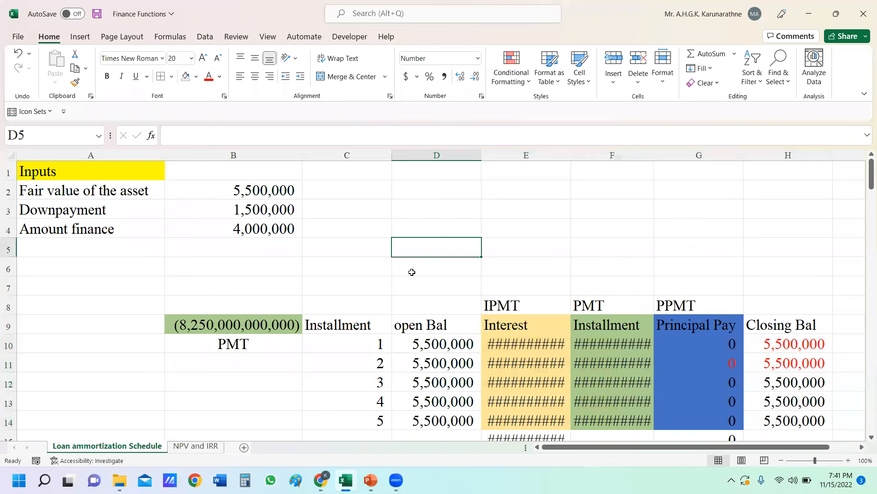
{"action": "left_click_drag", "start_coordinate": [414, 342], "coordinate": [775, 431]}
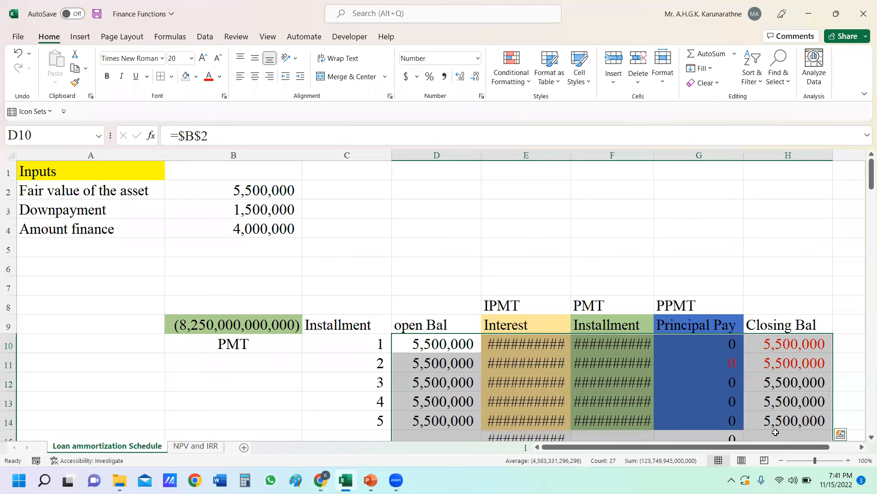
{"action": "key", "text": "Delete"}
{"action": "left_click", "coordinate": [658, 253]}
- Enter the label "Interest rate" in A5 of the inputs block
{"action": "left_click", "coordinate": [77, 243]}
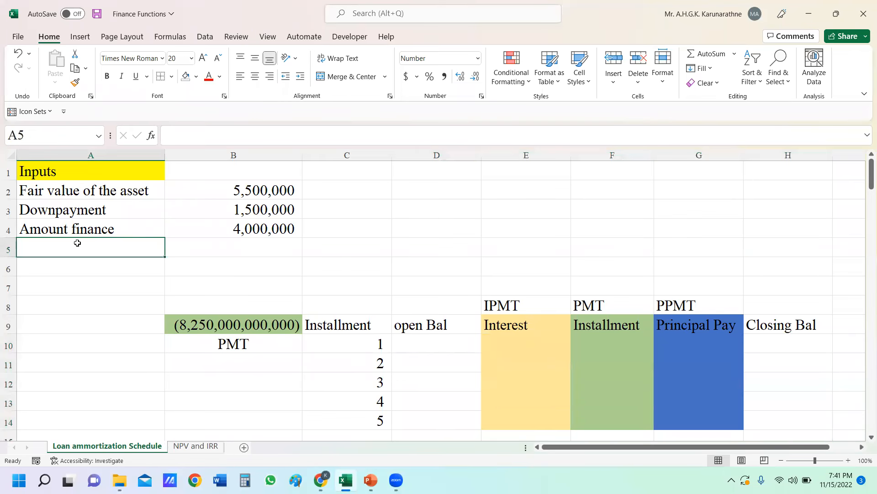
{"action": "type", "text": "Intes"}
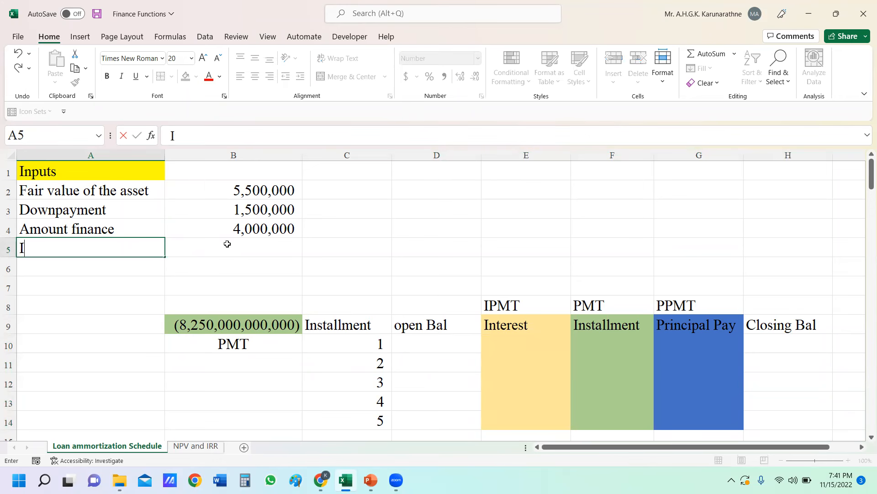
{"action": "key", "text": "BackSpace"}
{"action": "type", "text": "rest rate"}
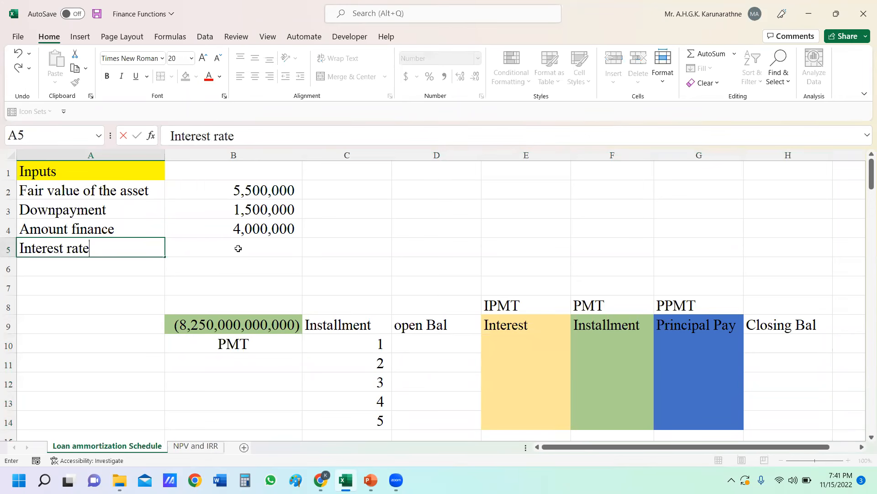
{"action": "left_click", "coordinate": [241, 248]}
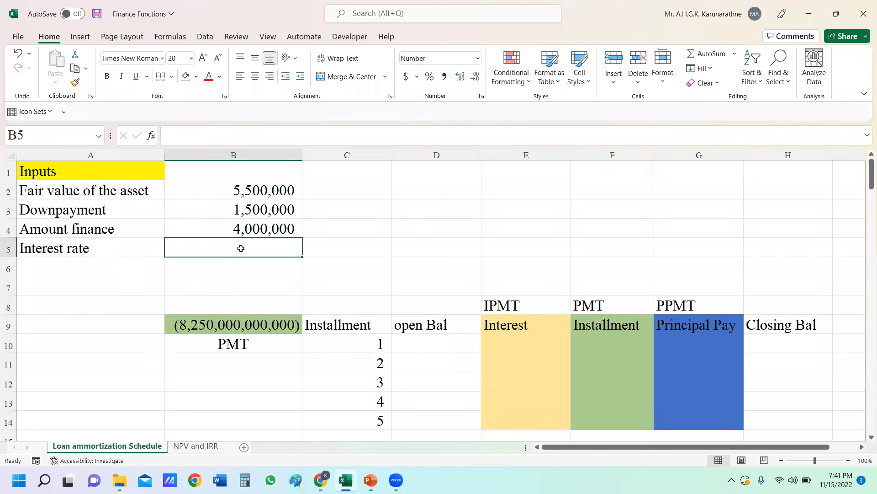
{"action": "type", "text": ".24"}
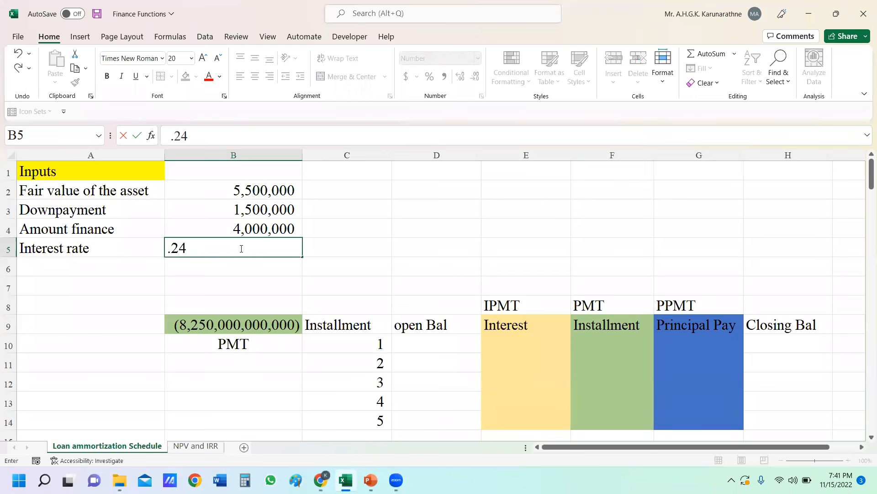
{"action": "key", "text": "Return"}
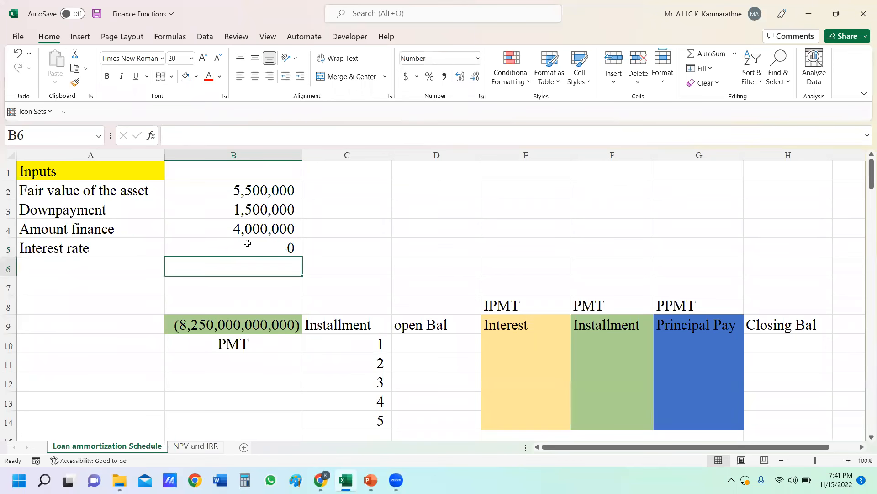
{"action": "left_click", "coordinate": [241, 248]}
{"action": "key", "text": "F2"}
{"action": "key", "text": "BackSpace"}
{"action": "key", "text": "BackSpace"}
{"action": "key", "text": "BackSpace"}
{"action": "key", "text": "BackSpace"}
{"action": "type", "text": "20"}
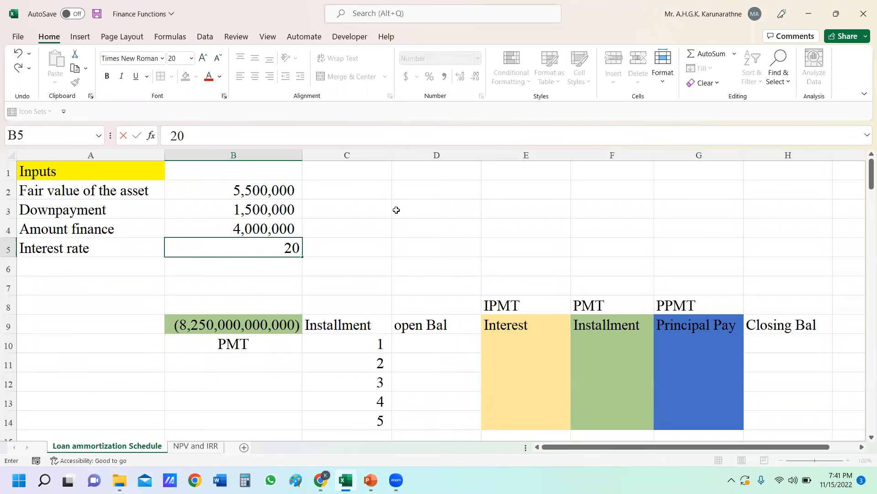
{"action": "key", "text": "Return"}
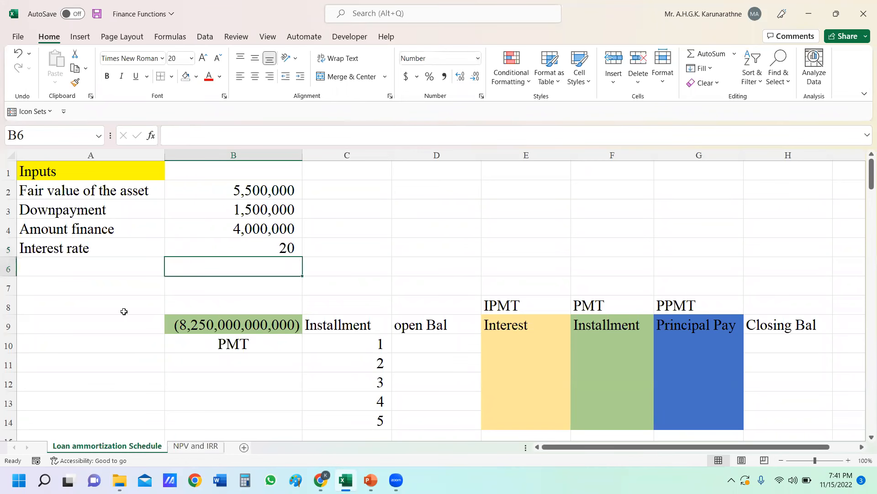
- Set the interest rate in B5 to .2 and format the cell as a percentage
{"action": "left_click", "coordinate": [285, 250]}
{"action": "type", "text": "."}
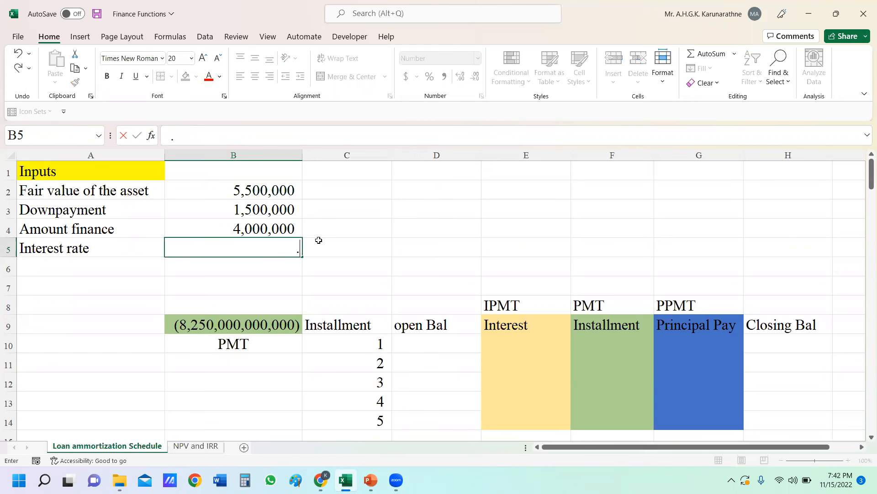
{"action": "type", "text": "2"}
{"action": "key", "text": "Return"}
{"action": "left_click", "coordinate": [269, 240]}
{"action": "left_click", "coordinate": [429, 76]}
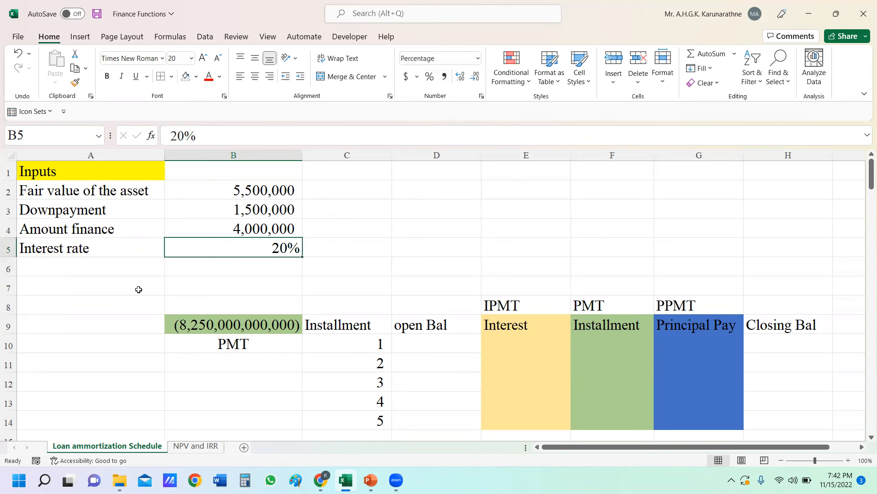
- Enter the label "Term of the lease" in A6 and the value 5 in B6
{"action": "left_click", "coordinate": [119, 267]}
{"action": "type", "text": "T"}
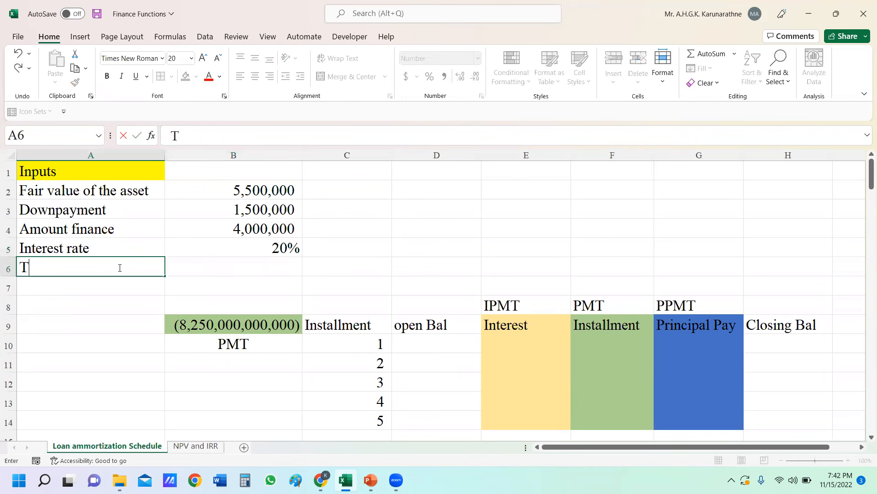
{"action": "type", "text": "erm of the lease"}
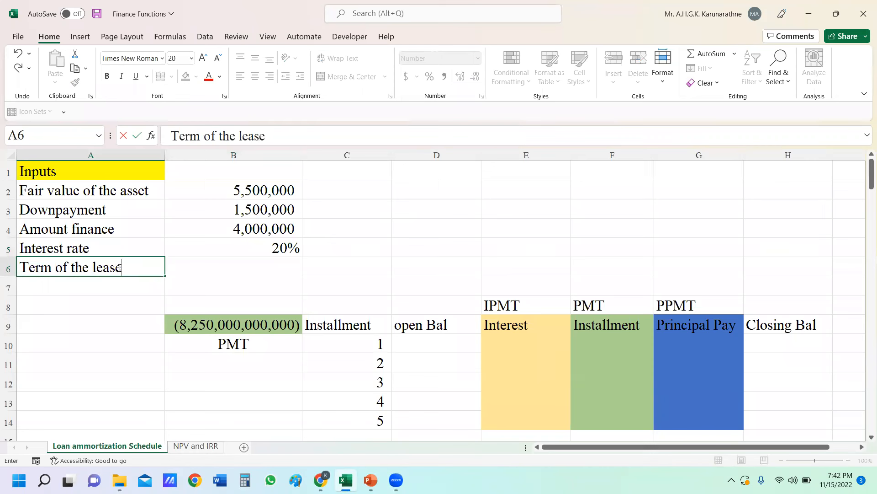
{"action": "left_click", "coordinate": [250, 263]}
{"action": "type", "text": "5"}
{"action": "key", "text": "Return"}
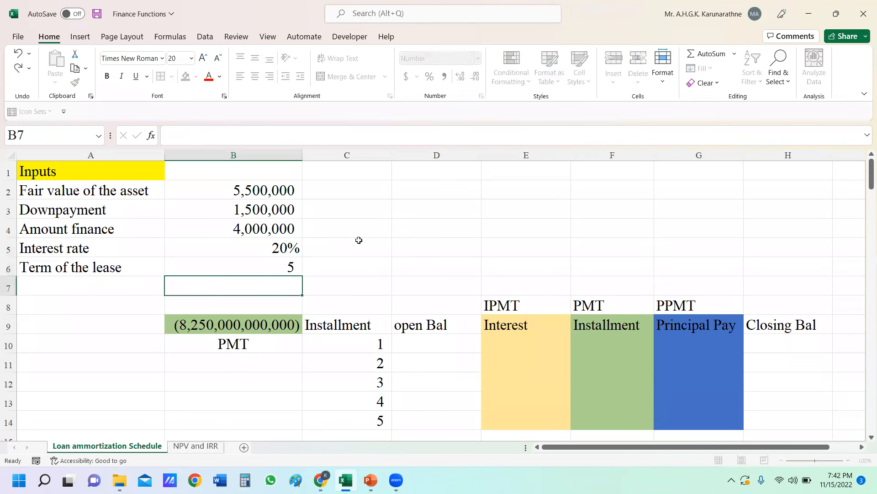
- Delete the old PMT formula from the green cell B9
{"action": "left_click", "coordinate": [458, 219]}
{"action": "left_click", "coordinate": [215, 320]}
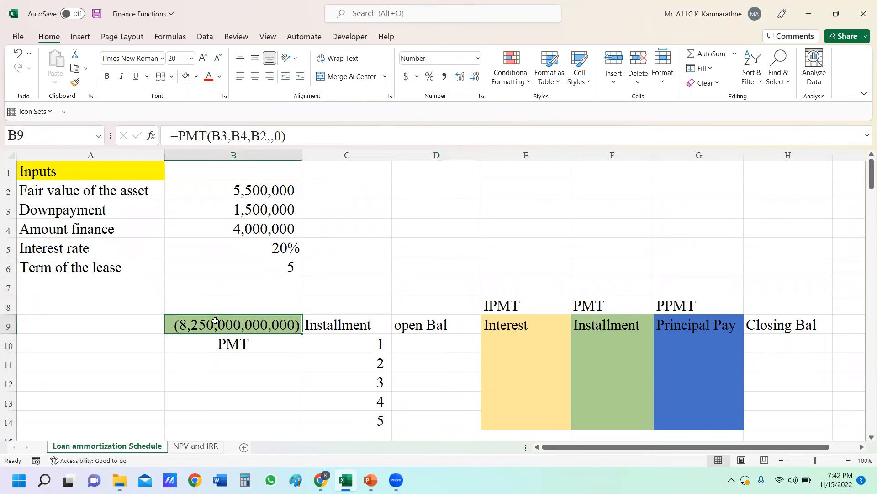
{"action": "key", "text": "Delete"}
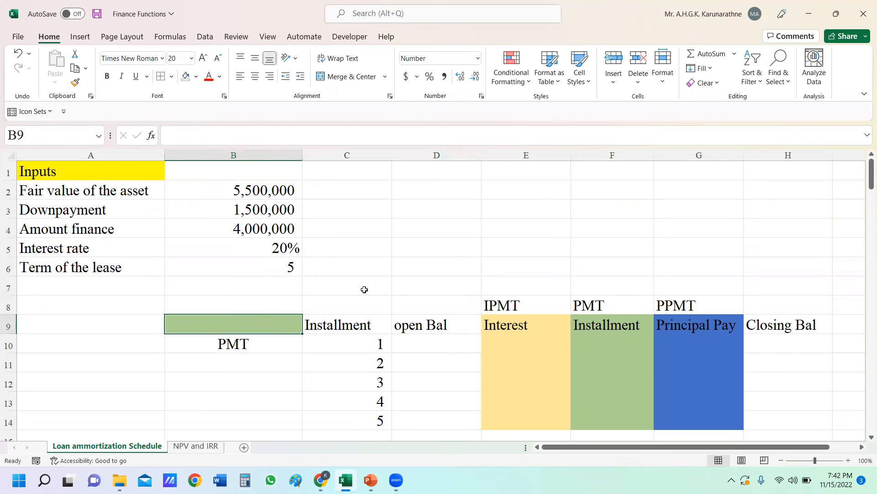
{"action": "left_click", "coordinate": [376, 264]}
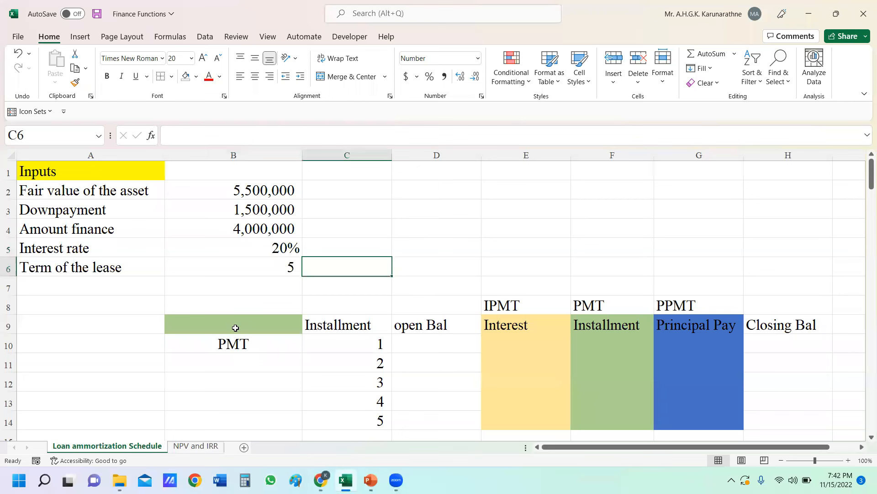
- Start a PMT function in the green cell B9 and open its function arguments
{"action": "left_click", "coordinate": [235, 327]}
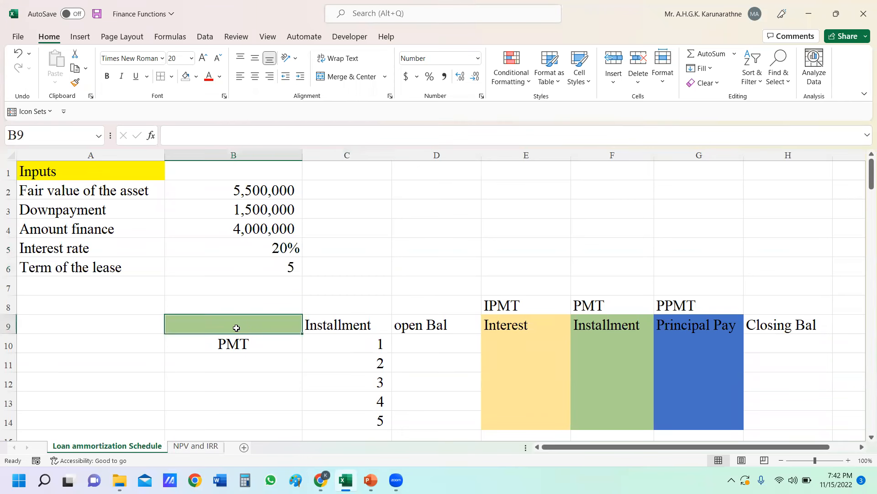
{"action": "left_click", "coordinate": [604, 342]}
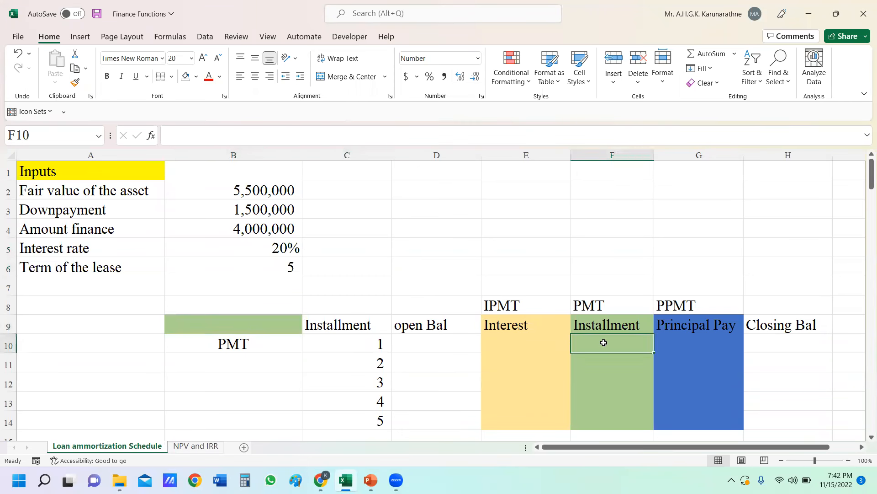
{"action": "left_click", "coordinate": [221, 324]}
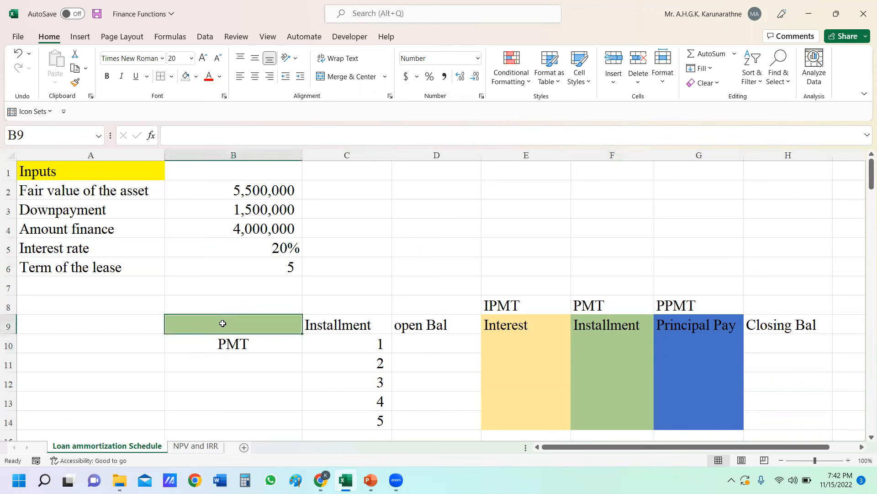
{"action": "type", "text": "="}
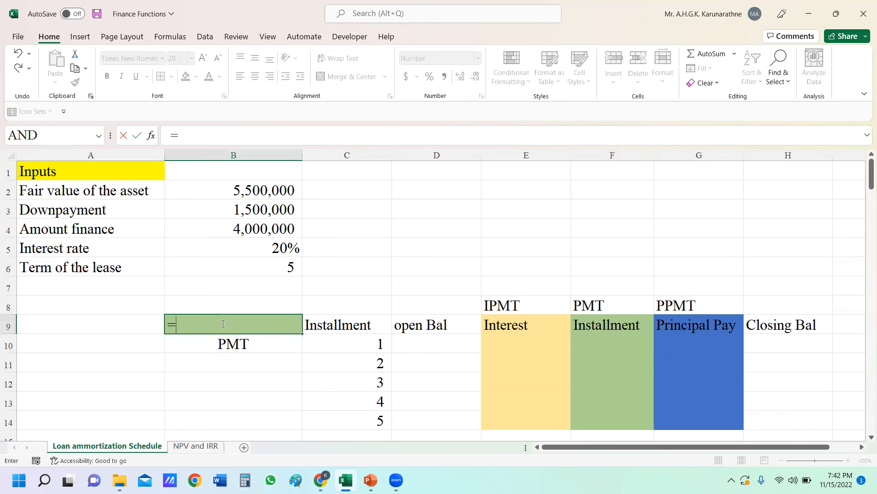
{"action": "type", "text": "ppm"}
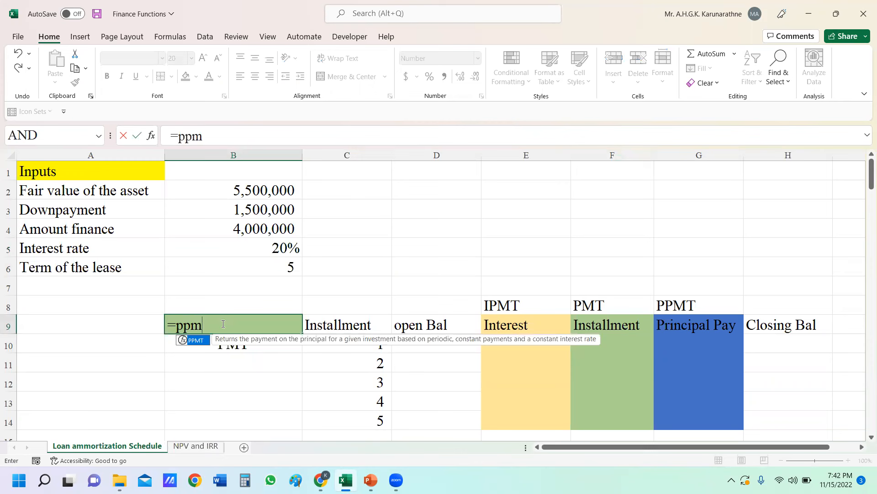
{"action": "key", "text": "BackSpace"}
{"action": "key", "text": "BackSpace"}
{"action": "type", "text": "m"}
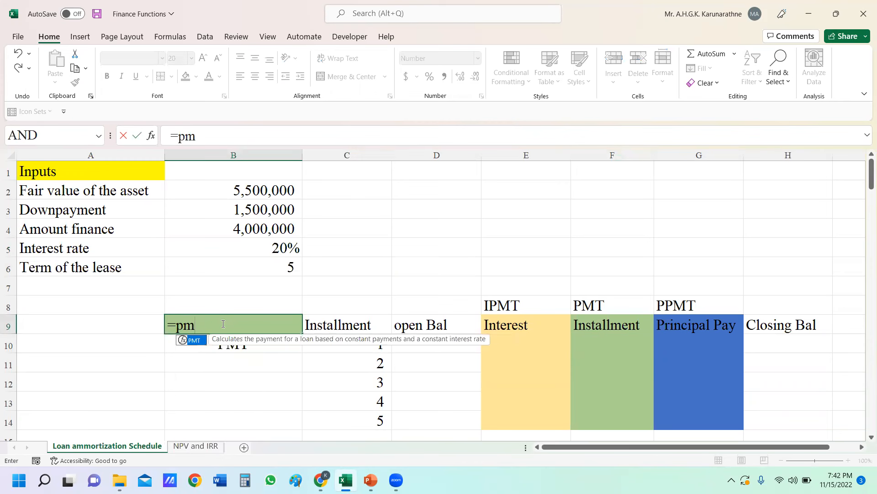
{"action": "type", "text": "t"}
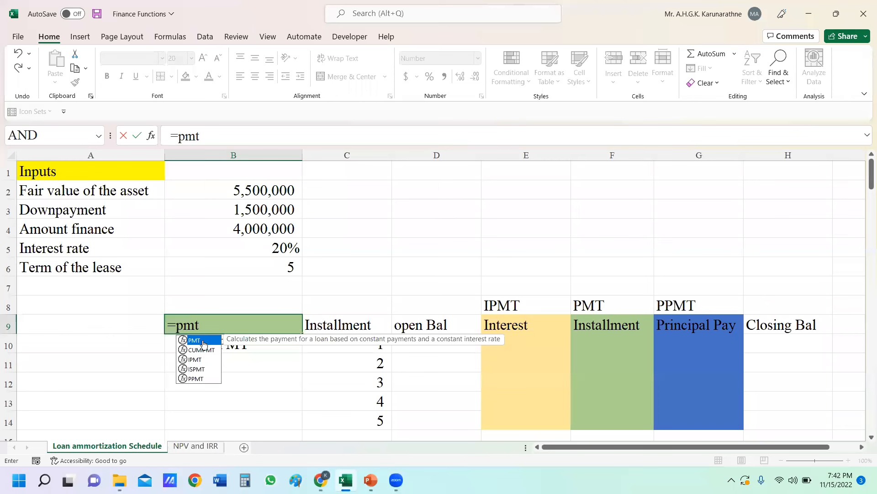
{"action": "double_click", "coordinate": [203, 343]}
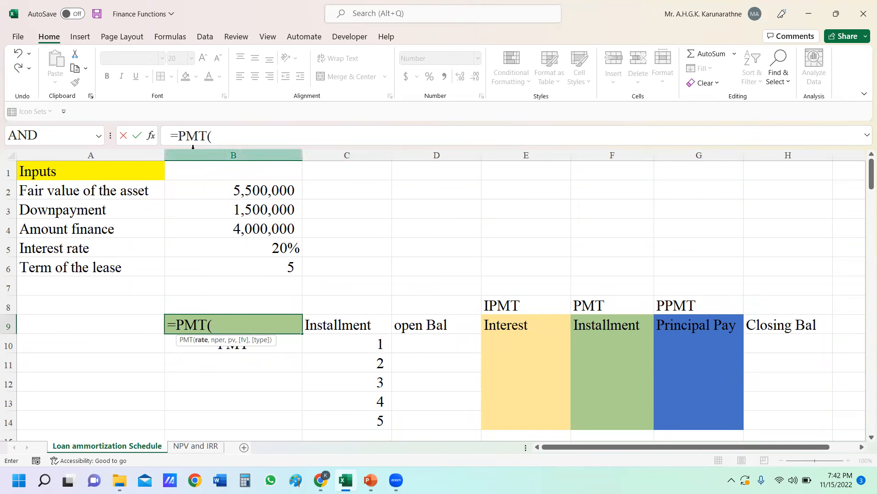
{"action": "left_click", "coordinate": [151, 136]}
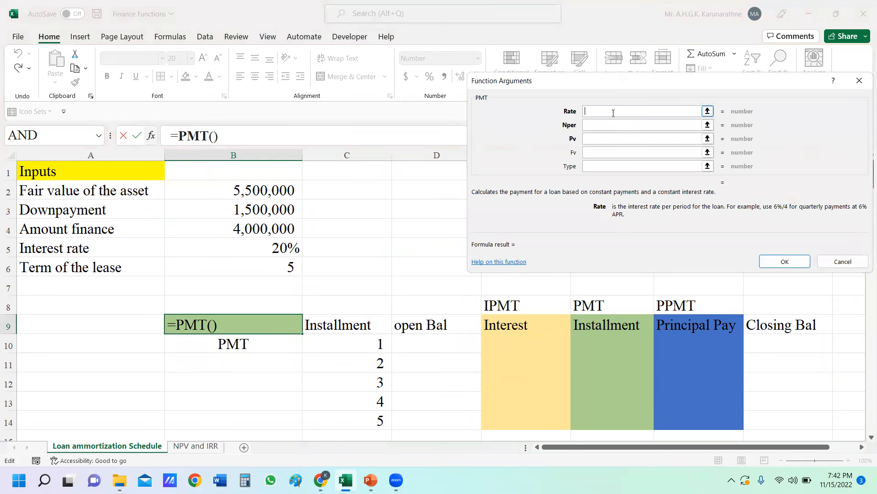
- Set the Rate argument of the PMT function in B9 to B5/12
{"action": "left_click", "coordinate": [278, 247]}
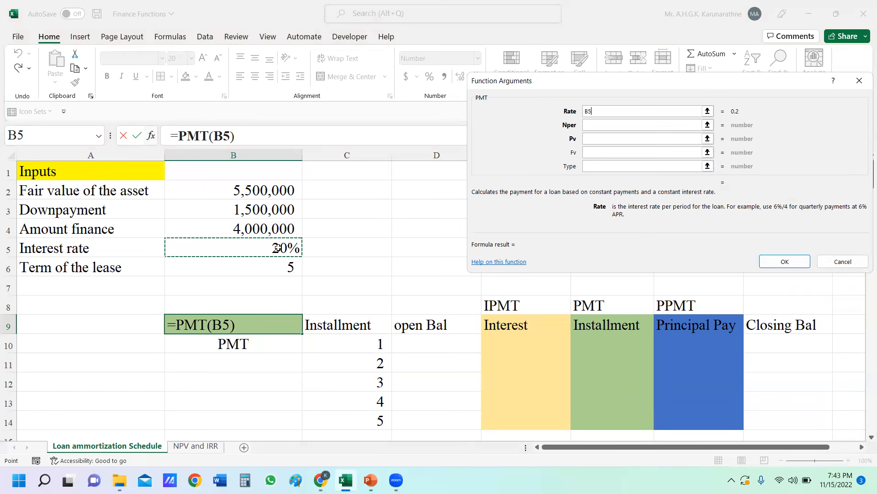
{"action": "type", "text": "/"}
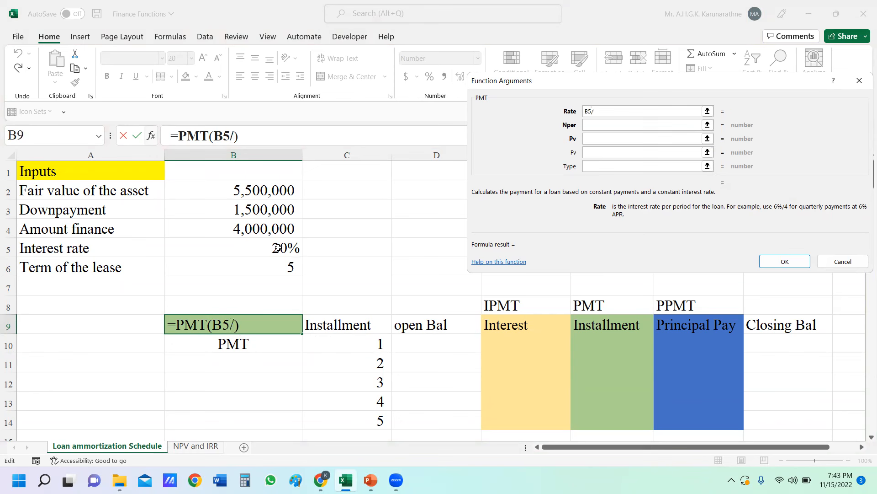
{"action": "type", "text": "12"}
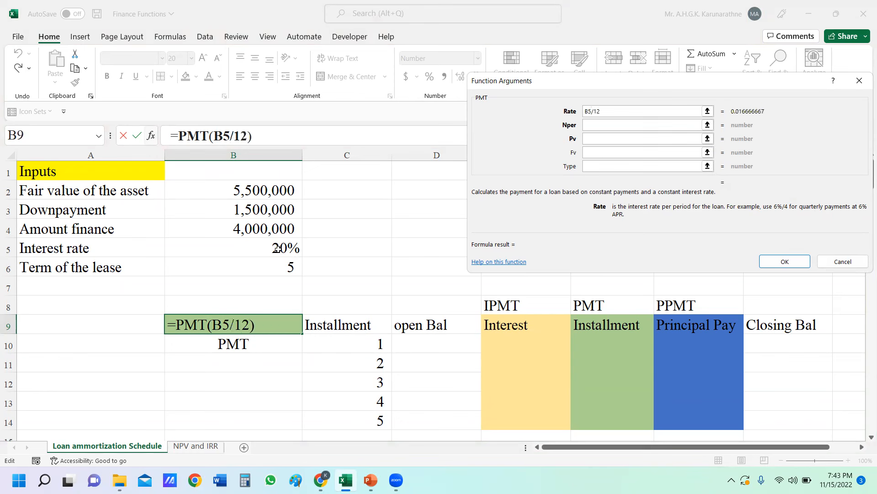
{"action": "key", "text": "Return"}
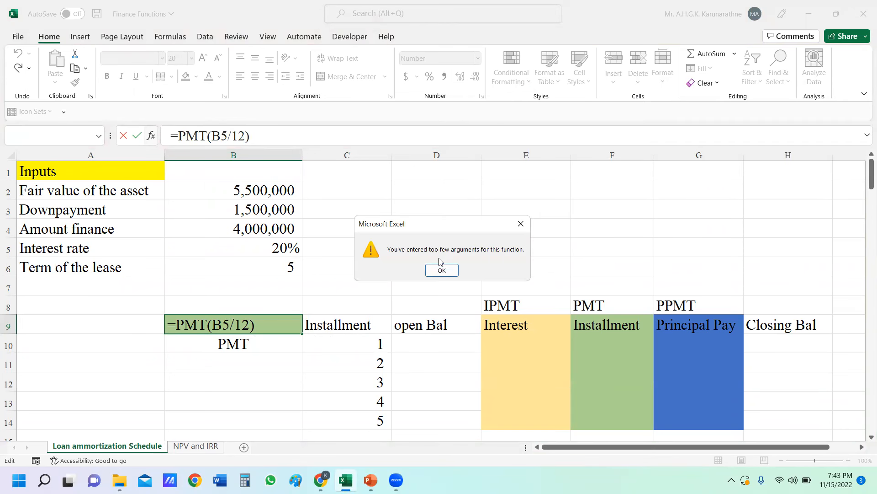
{"action": "left_click", "coordinate": [442, 270]}
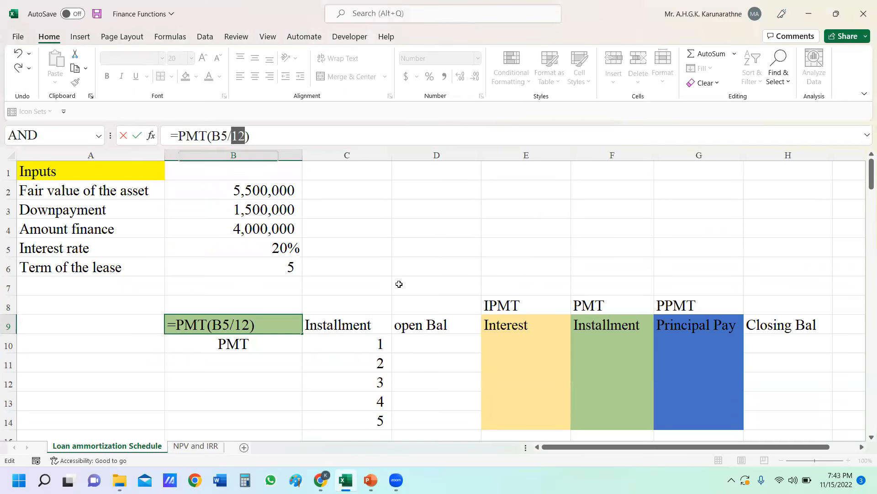
- Complete the PMT formula in B9 with Nper B6*12 and Pv B4
{"action": "left_click", "coordinate": [243, 325]}
{"action": "left_click", "coordinate": [151, 136]}
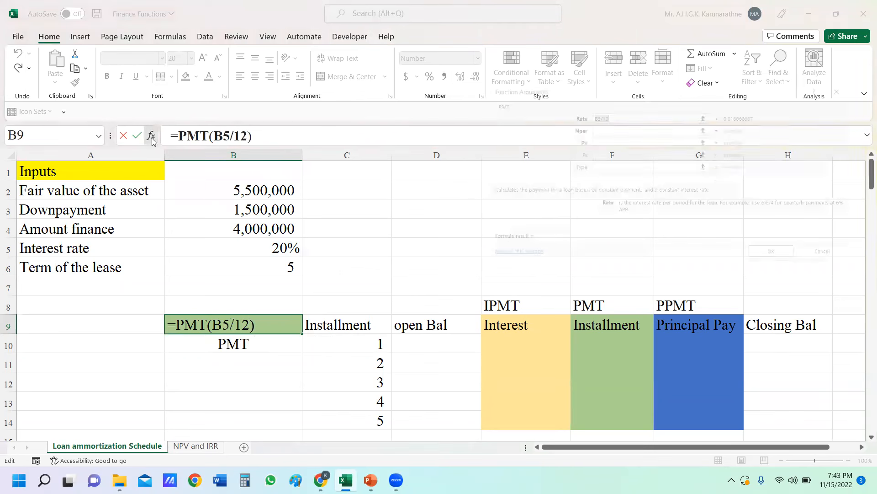
{"action": "left_click", "coordinate": [598, 126]}
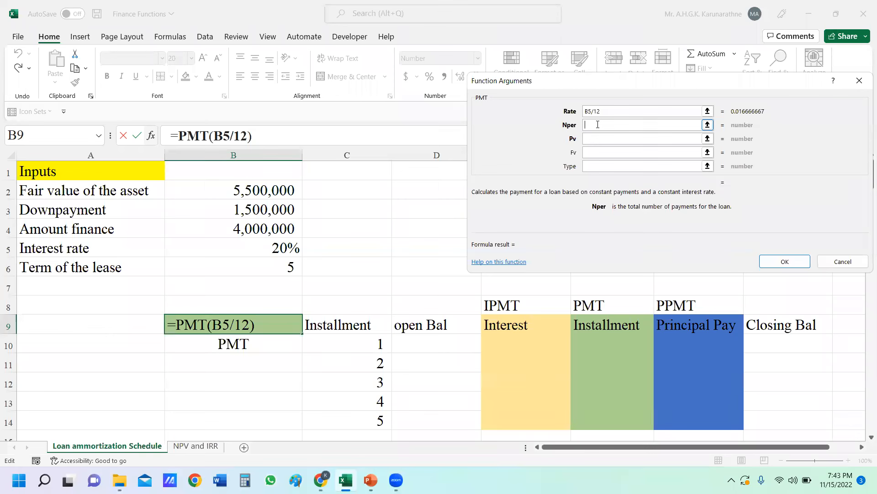
{"action": "left_click", "coordinate": [287, 268]}
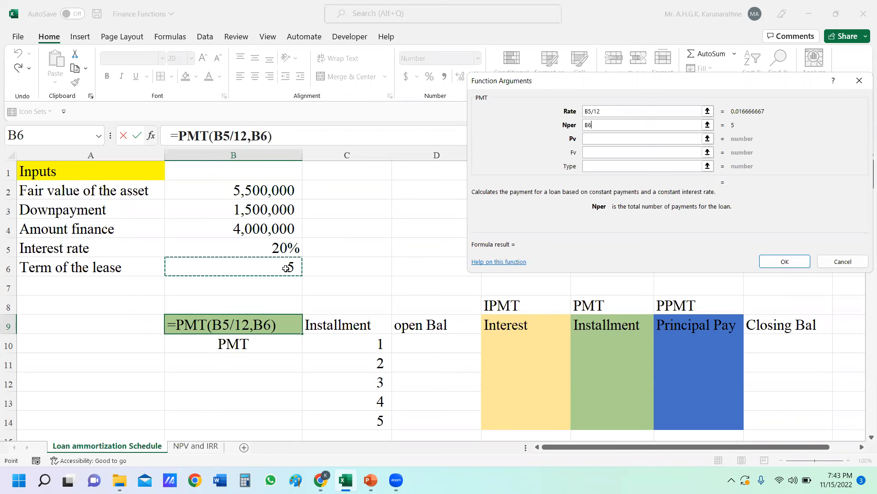
{"action": "type", "text": "*"}
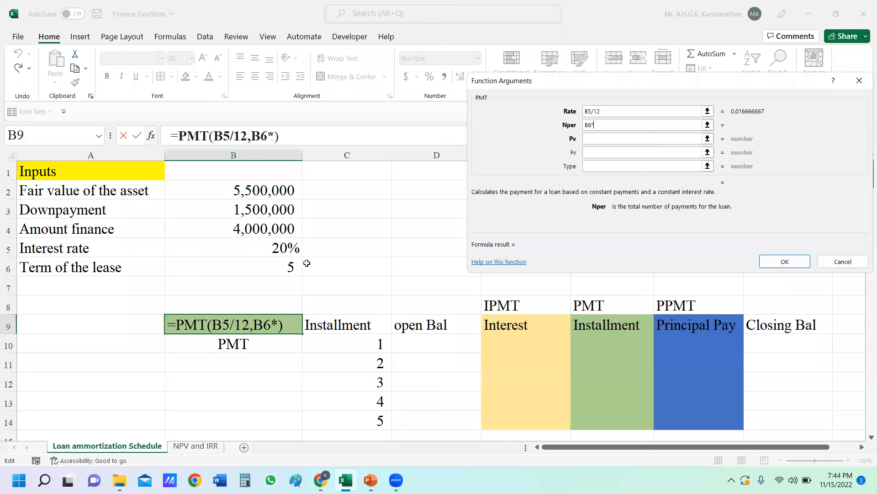
{"action": "type", "text": "12"}
{"action": "left_click", "coordinate": [620, 139]}
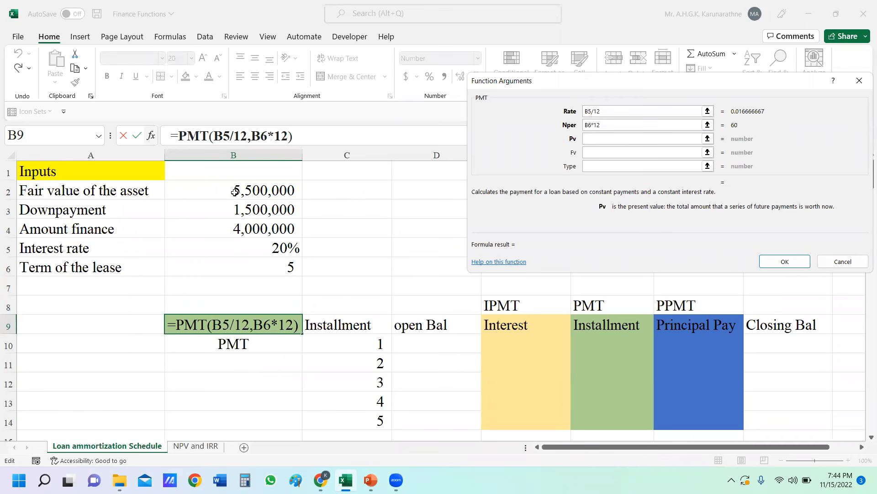
{"action": "left_click", "coordinate": [282, 228]}
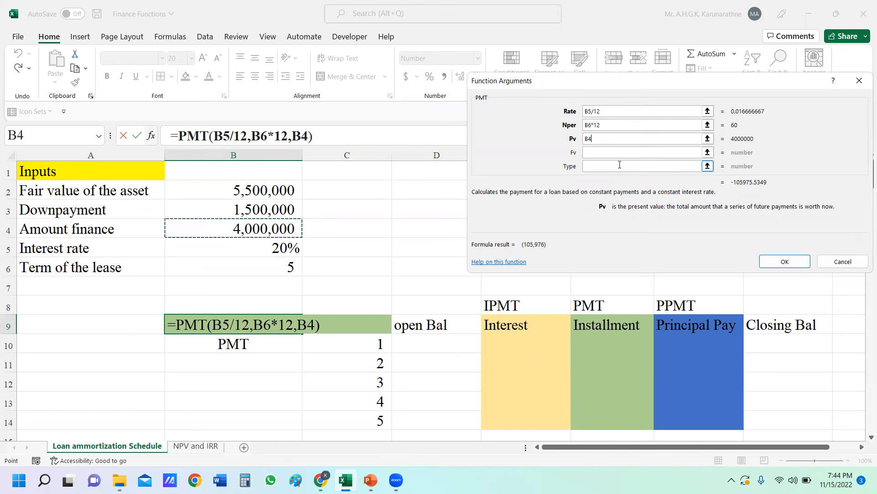
{"action": "left_click", "coordinate": [785, 261]}
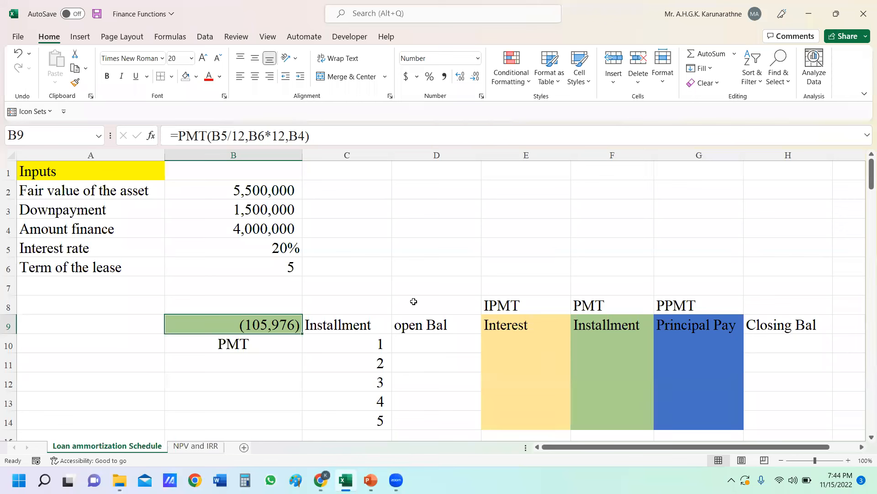
- Link the first Installment cell F10 to the PMT result with the absolute reference =$B$9
{"action": "left_click", "coordinate": [594, 338]}
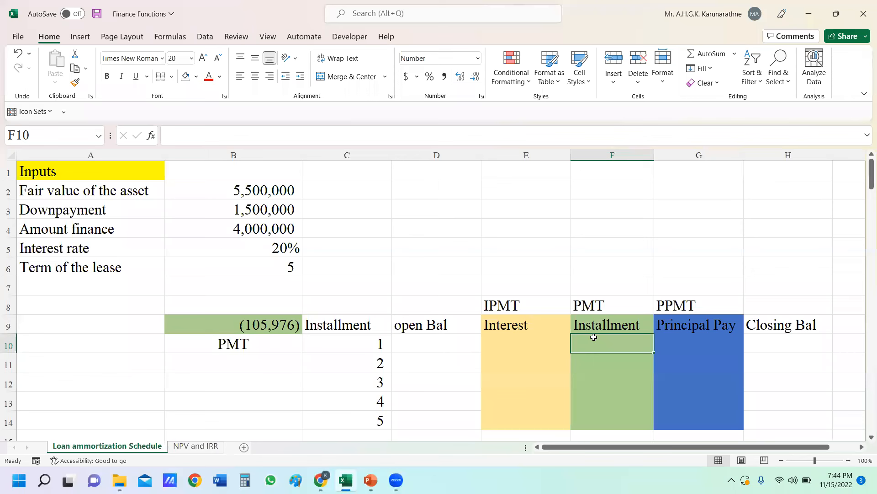
{"action": "type", "text": "="}
{"action": "left_click", "coordinate": [281, 328]}
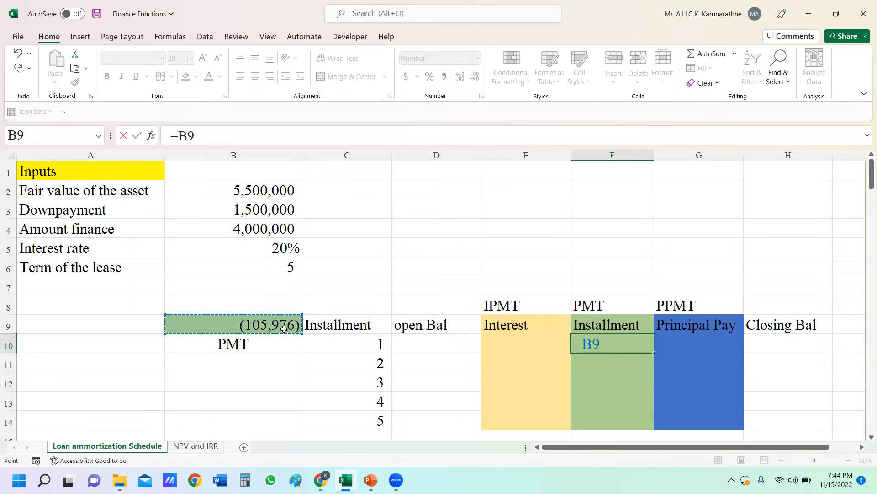
{"action": "key", "text": "F4"}
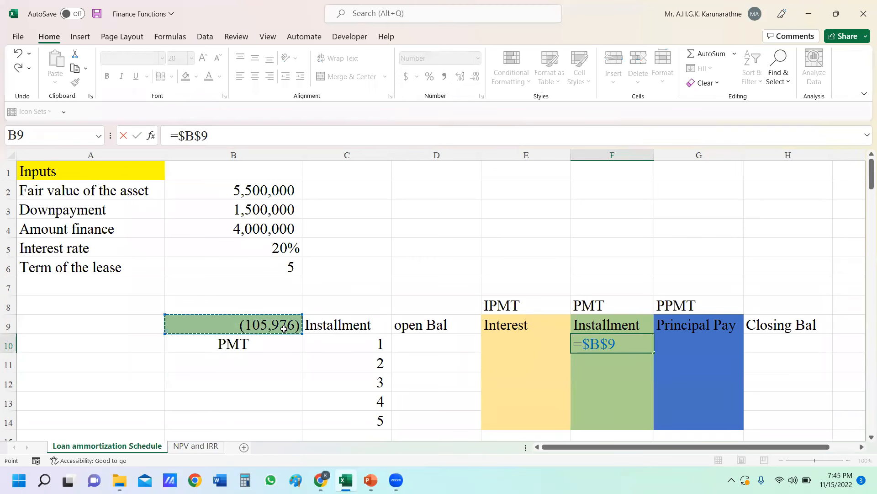
{"action": "key", "text": "Return"}
- Extend the installment number series in column C down to 60 in row 69
{"action": "left_click_drag", "start_coordinate": [871, 178], "coordinate": [865, 190]}
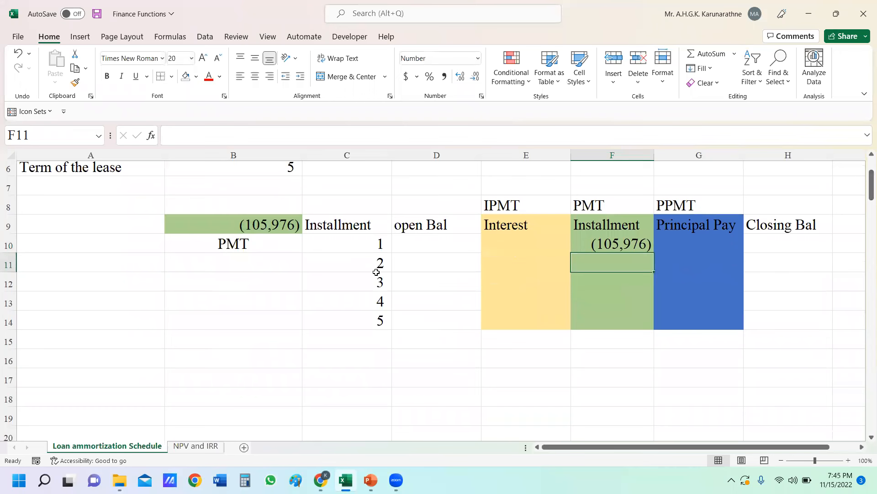
{"action": "left_click", "coordinate": [367, 247]}
{"action": "left_click_drag", "start_coordinate": [364, 258], "coordinate": [396, 215]}
- Fill the installment formula from F10 down to F69, alongside installment number 60
{"action": "scroll", "coordinate": [470, 222], "scroll_direction": "up", "scroll_amount": 10}
{"action": "scroll", "coordinate": [503, 256], "scroll_direction": "up", "scroll_amount": 11}
{"action": "left_click", "coordinate": [642, 295]}
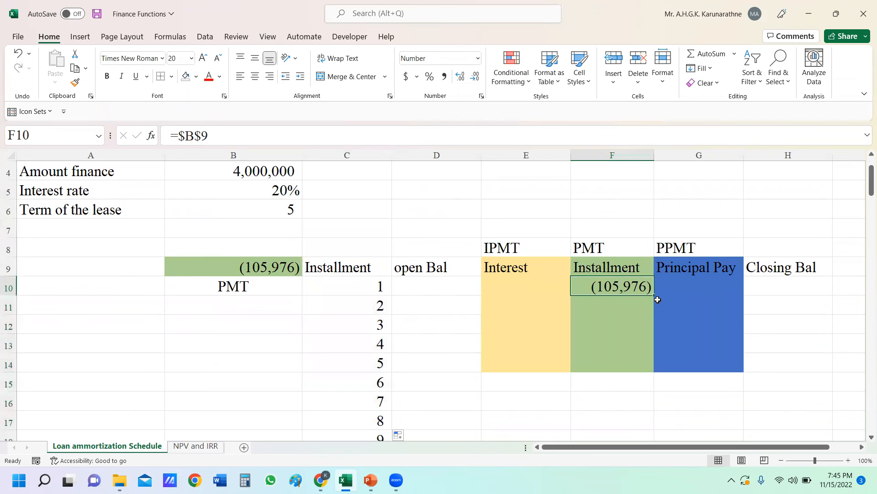
{"action": "left_click_drag", "start_coordinate": [657, 299], "coordinate": [651, 405]}
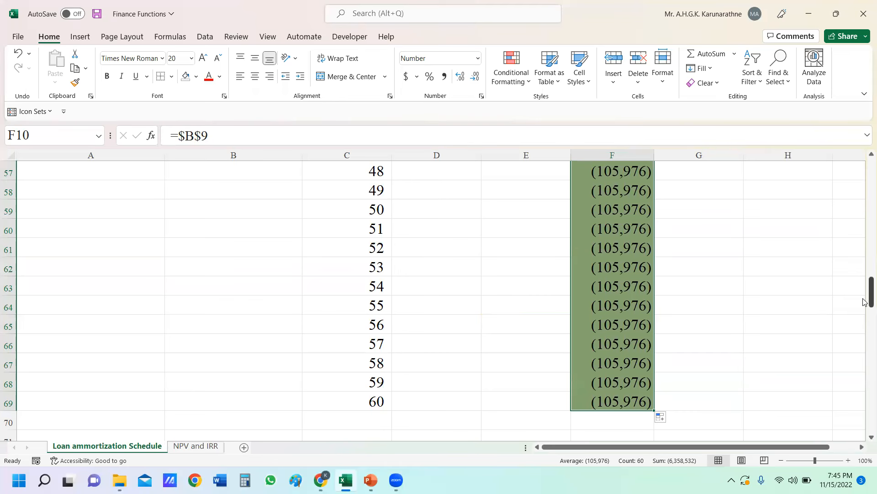
- Start an IPMT formula in the first Interest cell, E10, and open its function arguments
{"action": "left_click_drag", "start_coordinate": [865, 302], "coordinate": [865, 176]}
{"action": "left_click", "coordinate": [532, 295]}
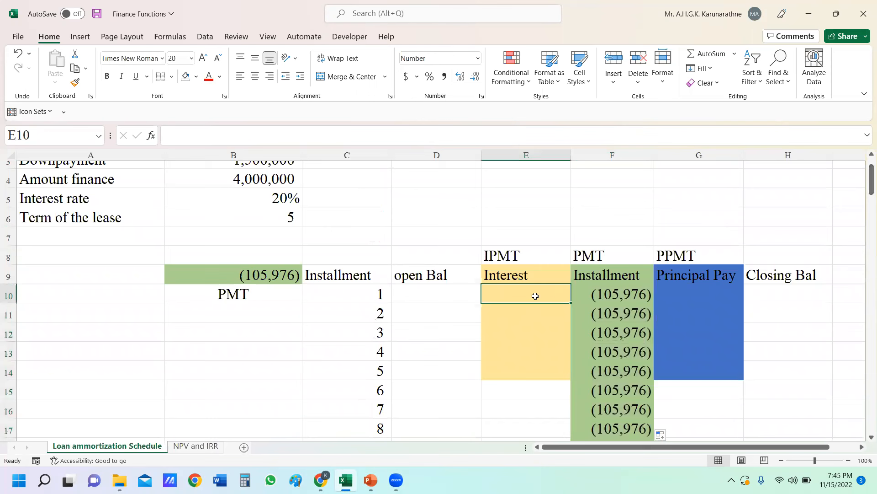
{"action": "type", "text": "="}
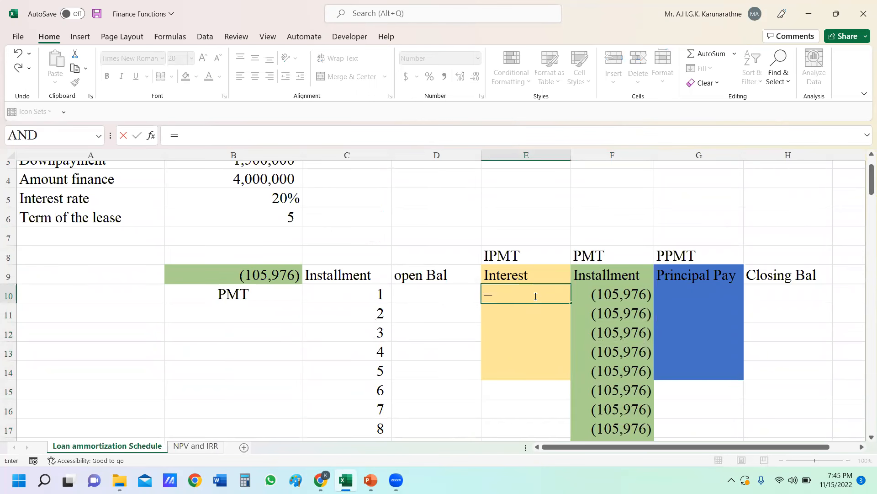
{"action": "type", "text": "ip"}
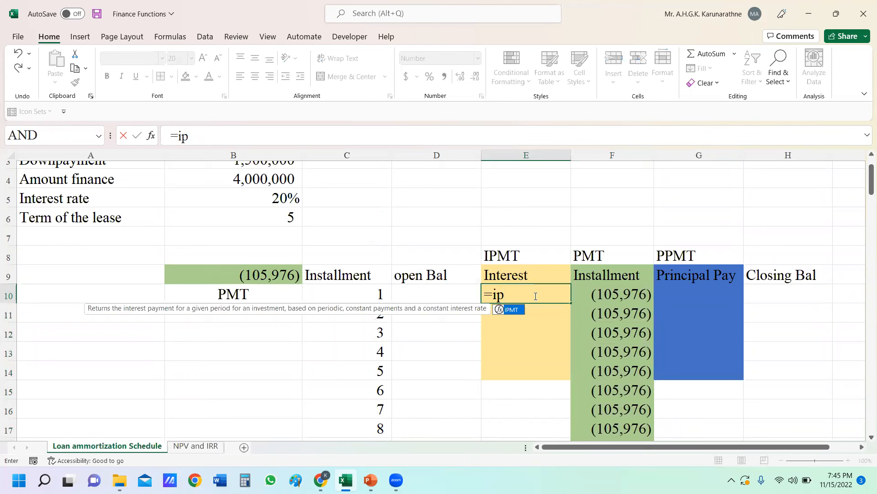
{"action": "type", "text": "m"}
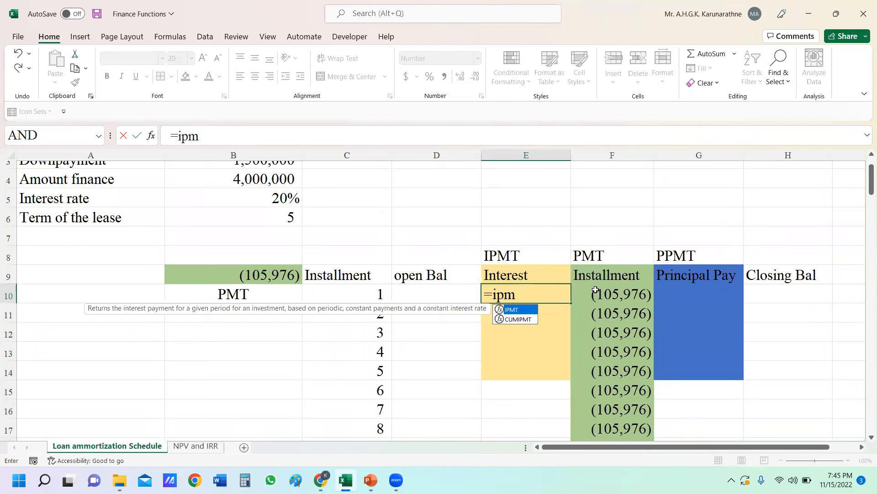
{"action": "double_click", "coordinate": [523, 311]}
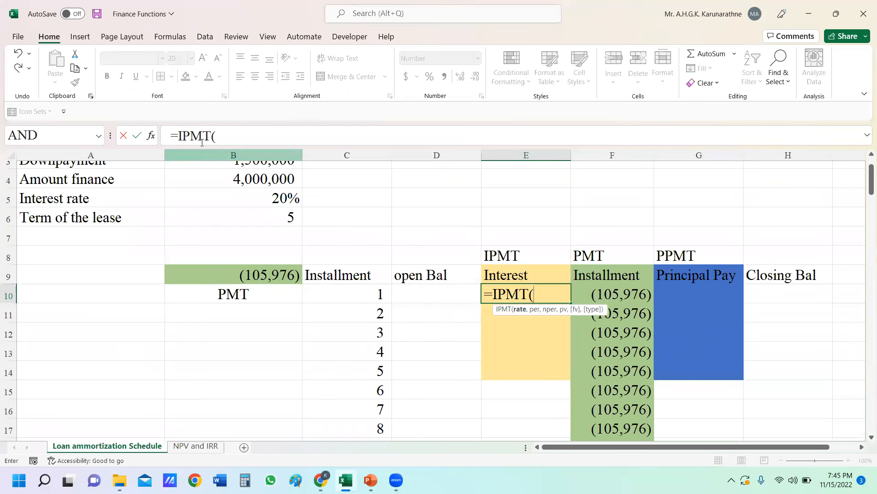
{"action": "left_click", "coordinate": [154, 137]}
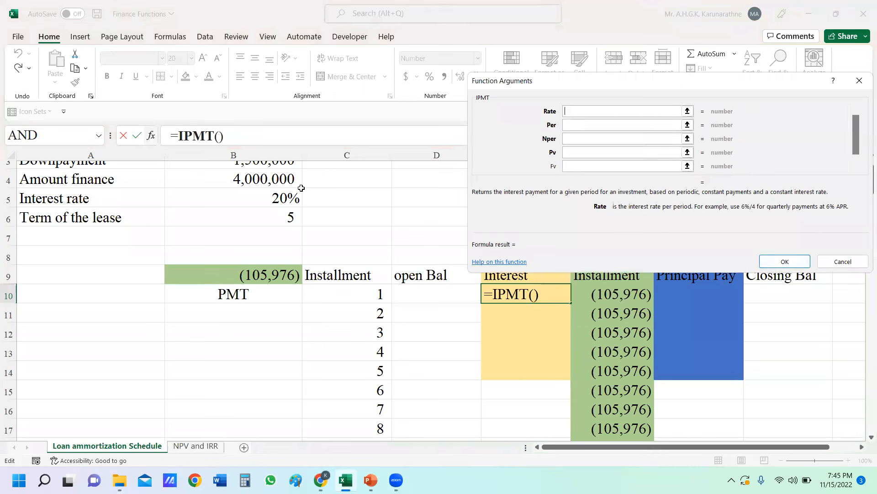
- Set the IPMT Rate to $B$5/12 with an absolute reference and Per to the first installment number, C10
{"action": "scroll", "coordinate": [301, 188], "scroll_direction": "up", "scroll_amount": 1}
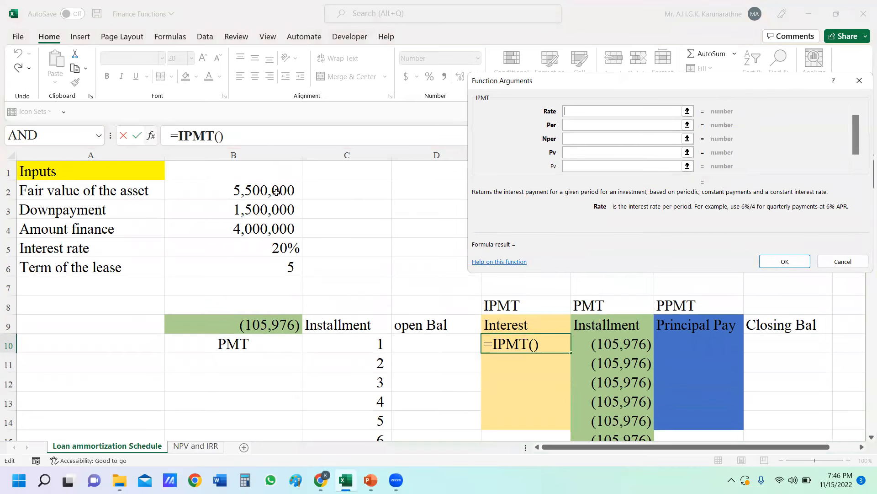
{"action": "left_click", "coordinate": [287, 249]}
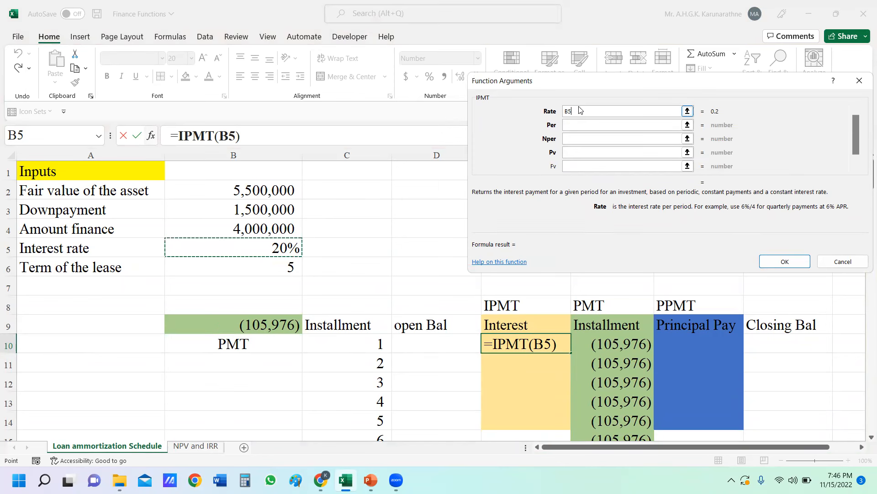
{"action": "key", "text": "F4"}
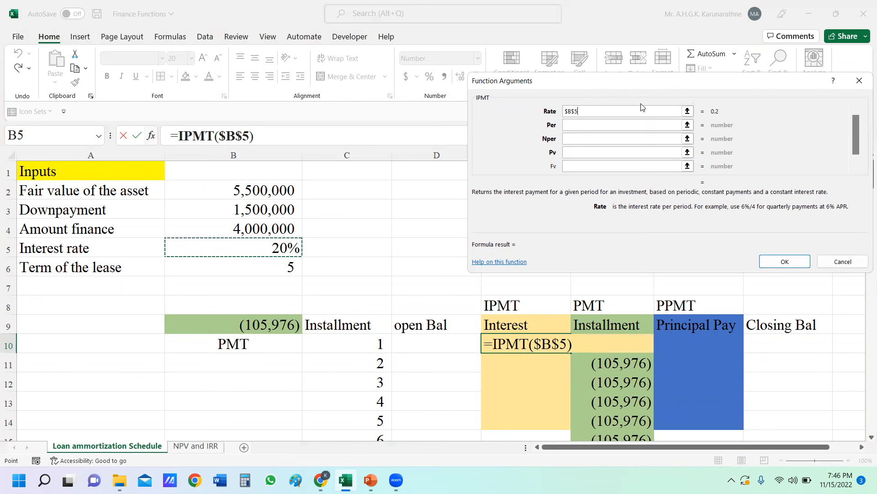
{"action": "type", "text": "/"}
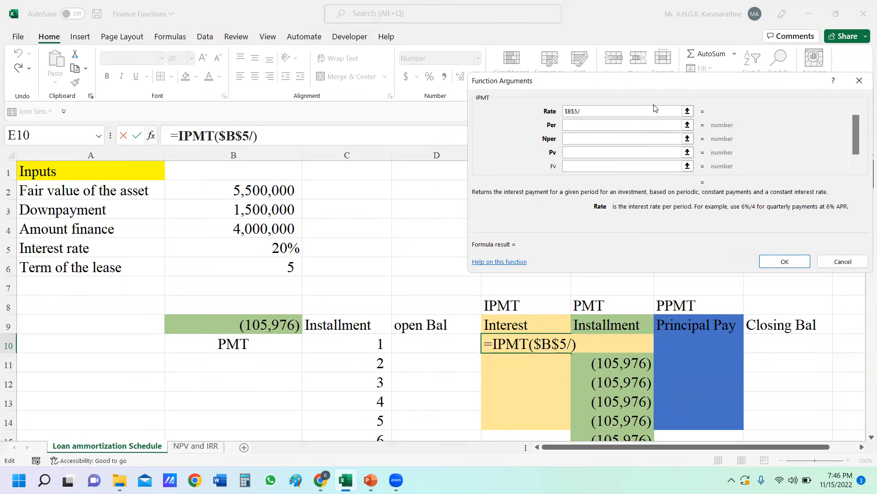
{"action": "type", "text": "12"}
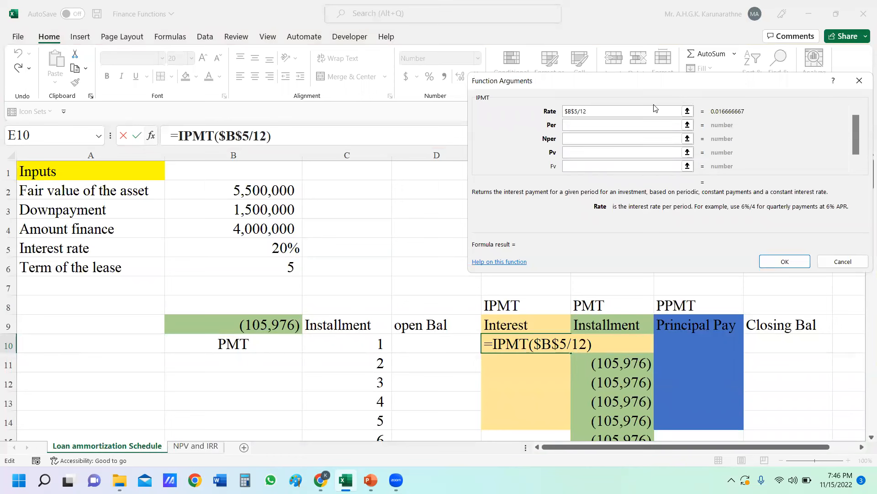
{"action": "left_click", "coordinate": [624, 127]}
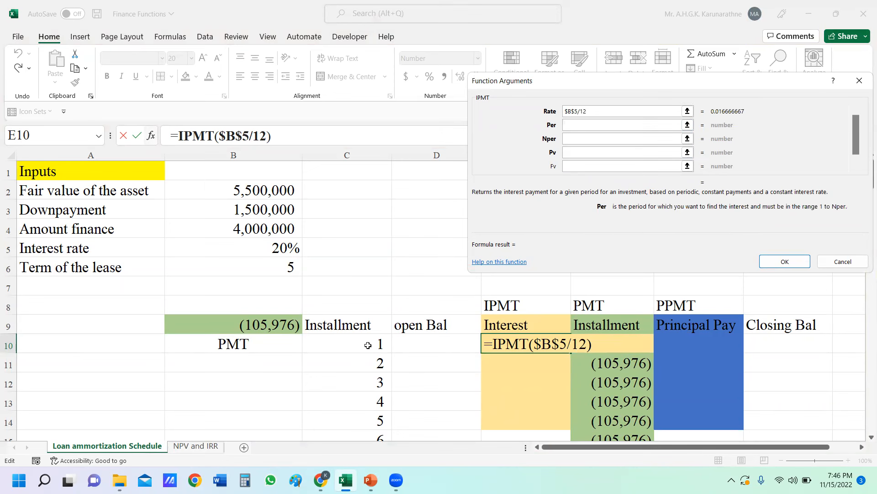
{"action": "left_click", "coordinate": [368, 345]}
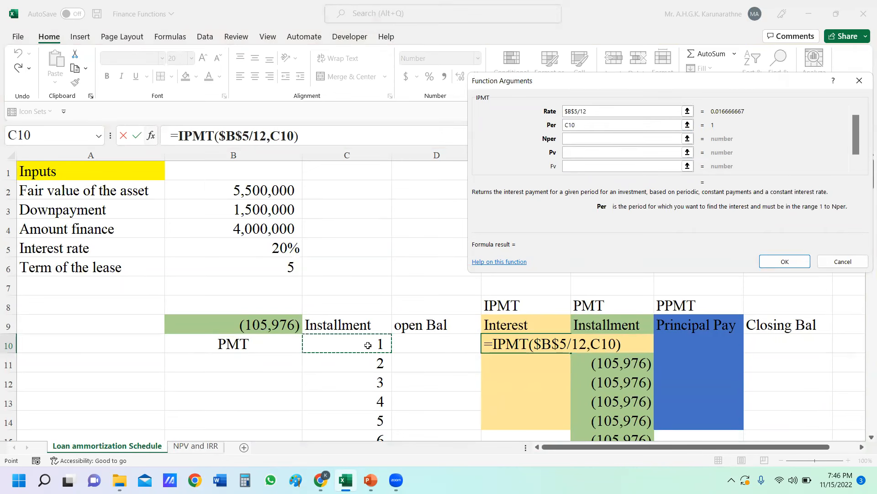
- Set the IPMT Nper to the absolute lease term times twelve, $B$6*12
{"action": "left_click", "coordinate": [591, 139]}
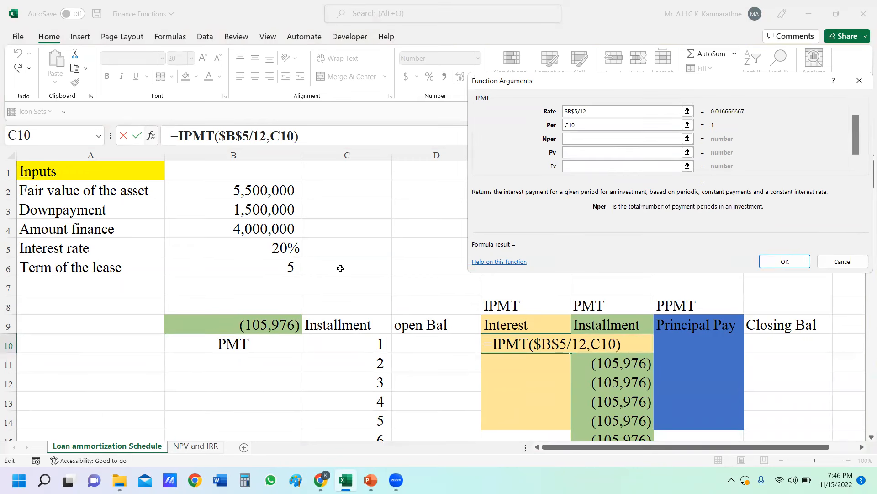
{"action": "left_click", "coordinate": [282, 268]}
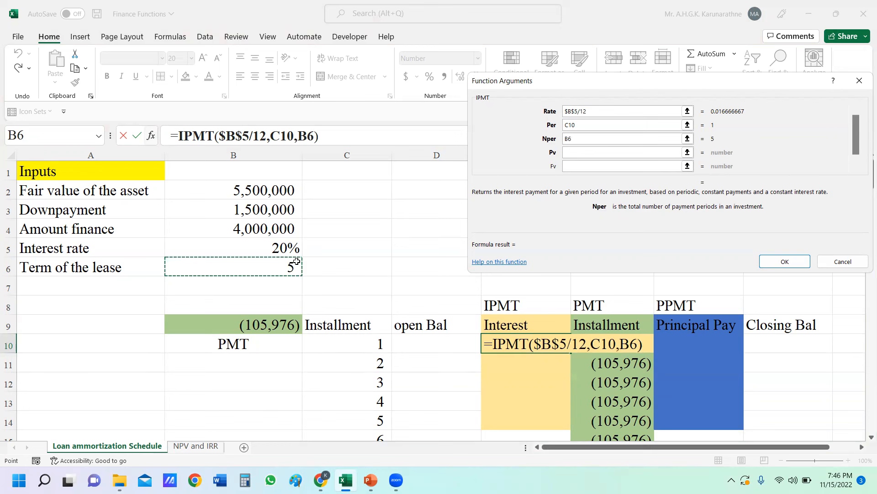
{"action": "key", "text": "F4"}
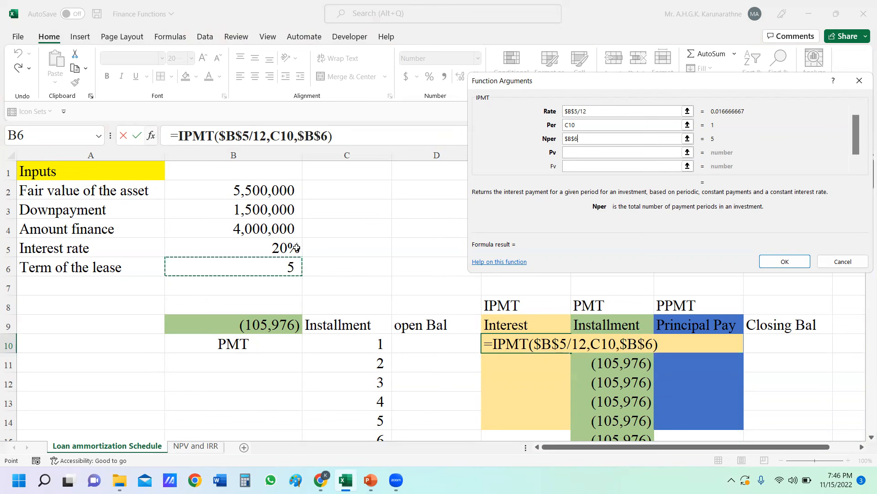
{"action": "type", "text": "*"}
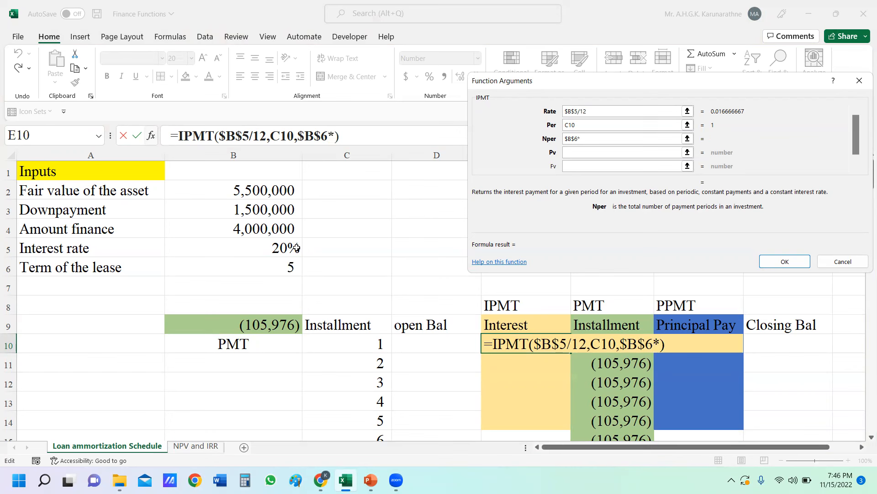
{"action": "type", "text": "12"}
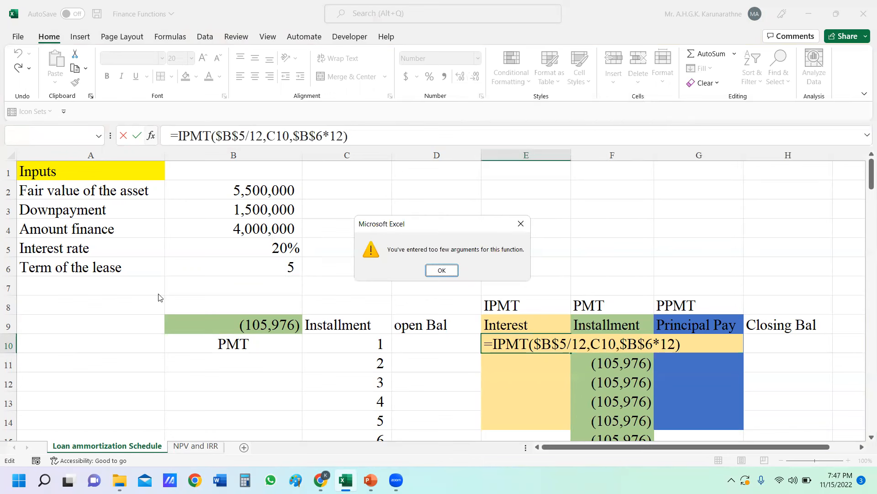
{"action": "left_click", "coordinate": [440, 271]}
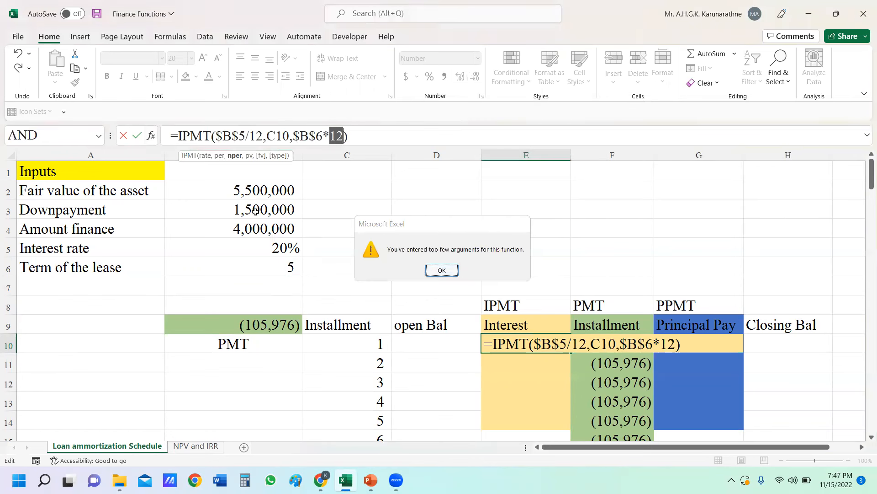
- Complete the IPMT formula in E10 with the amount financed, $B$4, as the absolute Pv
{"action": "left_click", "coordinate": [151, 134]}
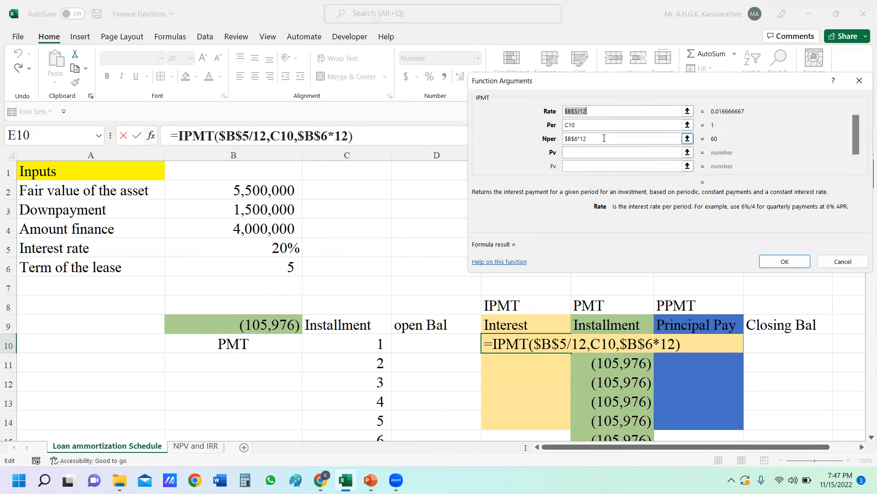
{"action": "left_click", "coordinate": [580, 154]}
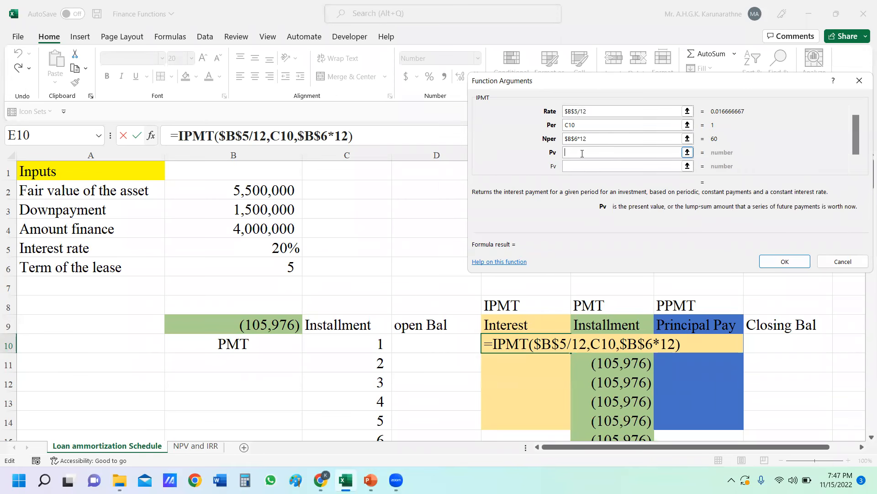
{"action": "left_click", "coordinate": [264, 229]}
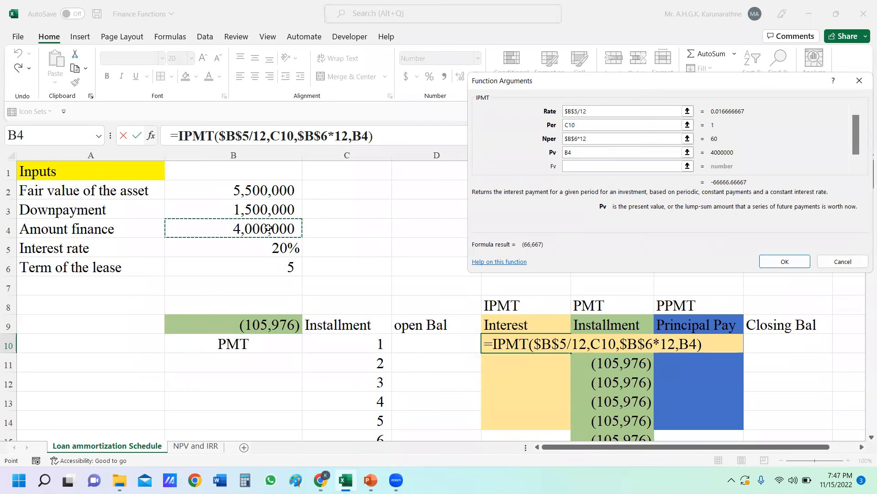
{"action": "key", "text": "F4"}
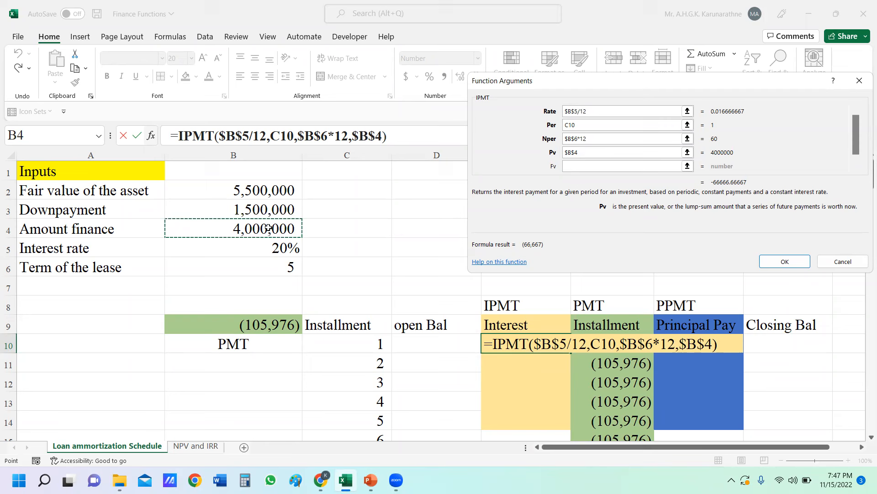
{"action": "left_click", "coordinate": [783, 260]}
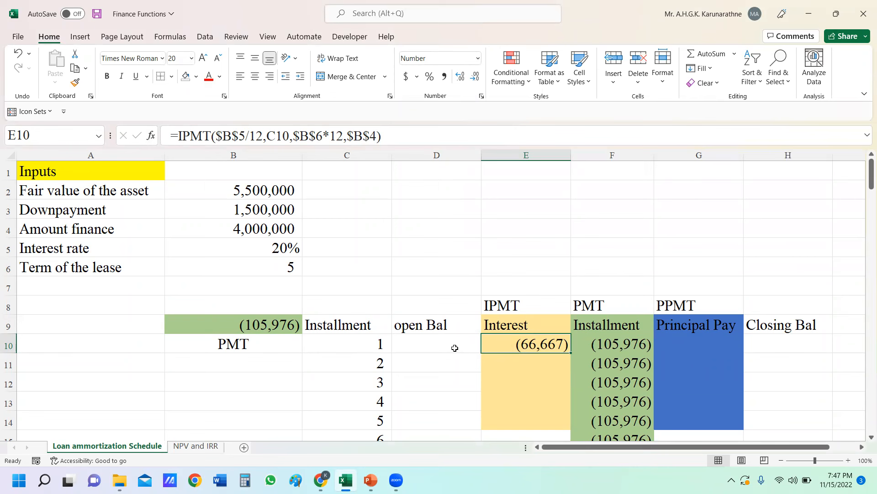
- Fill the IPMT formula from E10 down the Interest column for all 60 installments and review the filled rows
{"action": "double_click", "coordinate": [571, 350]}
{"action": "scroll", "coordinate": [571, 351], "scroll_direction": "down", "scroll_amount": 9}
{"action": "scroll", "coordinate": [571, 350], "scroll_direction": "down", "scroll_amount": 12}
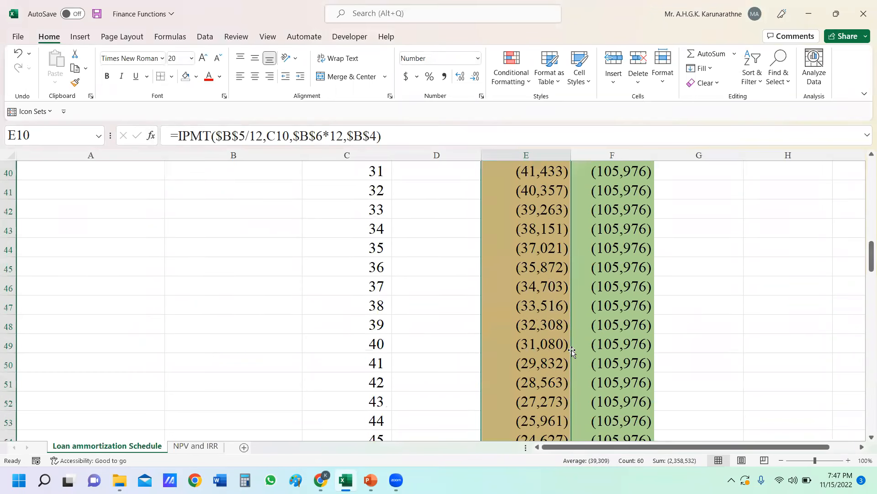
{"action": "scroll", "coordinate": [571, 349], "scroll_direction": "up", "scroll_amount": 20}
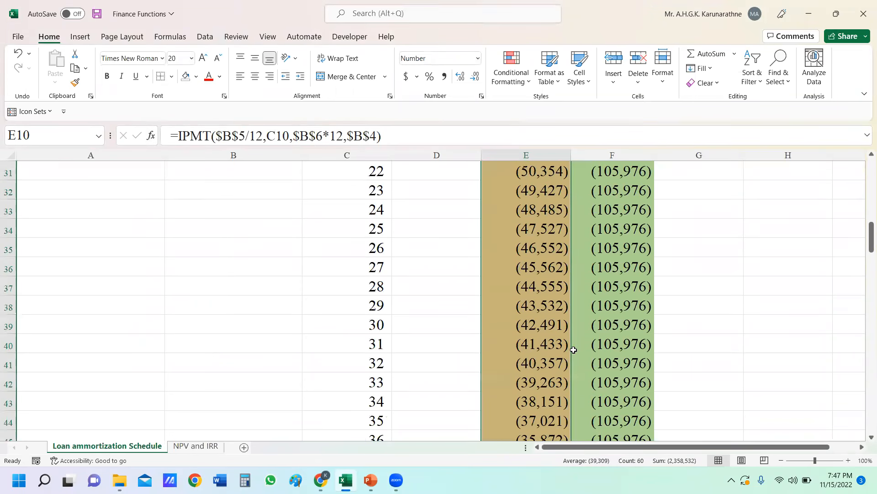
- Start a PPMT formula in cell G10 under Principal Pay and open its function arguments
{"action": "left_click", "coordinate": [688, 285]}
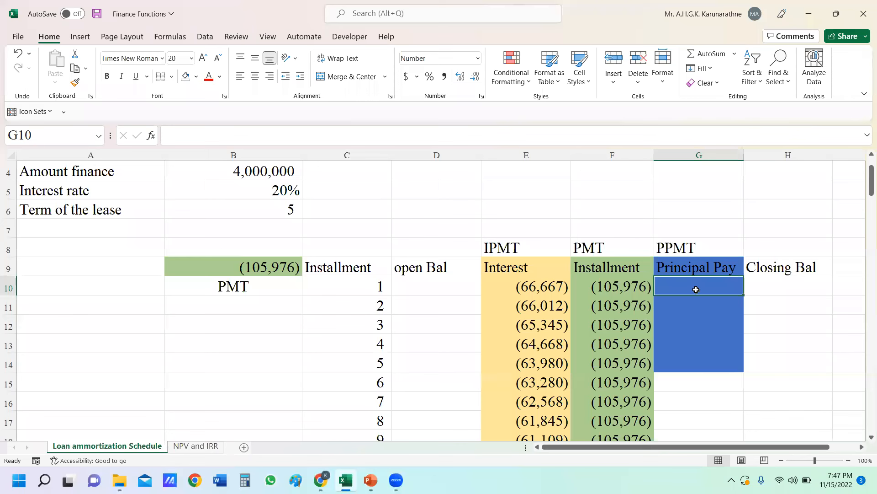
{"action": "type", "text": "="}
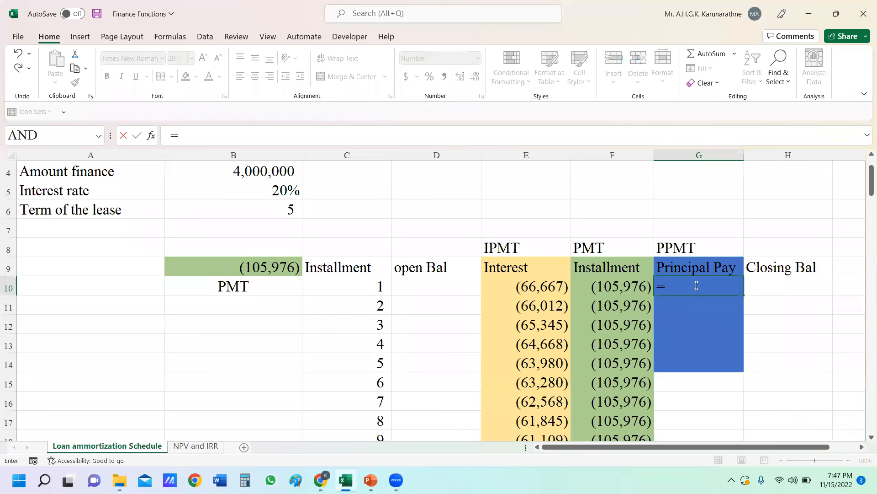
{"action": "type", "text": "ppm"}
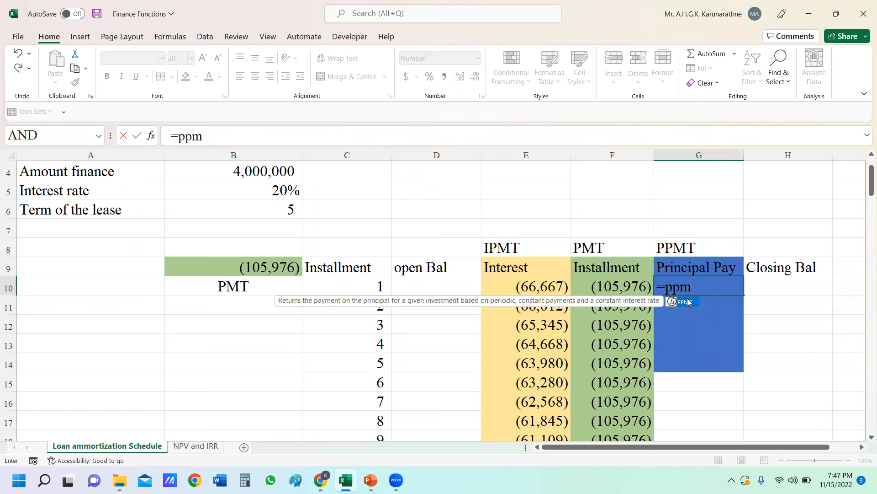
{"action": "double_click", "coordinate": [686, 302]}
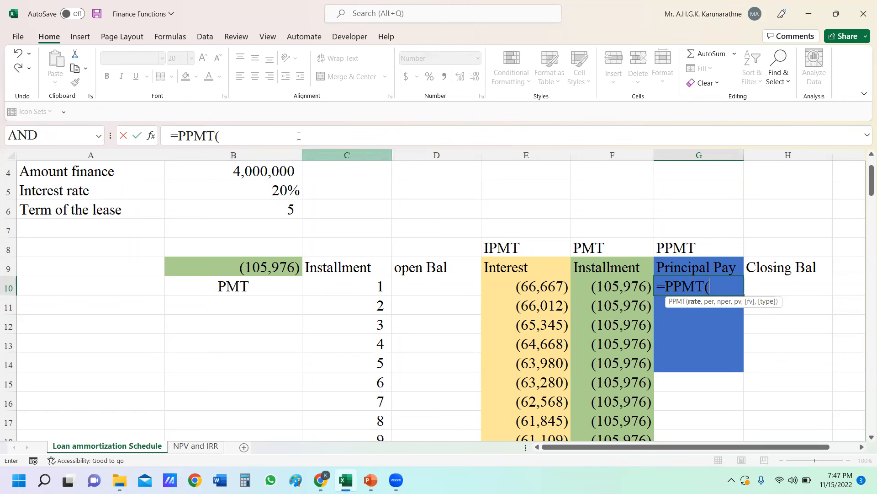
{"action": "left_click", "coordinate": [151, 135]}
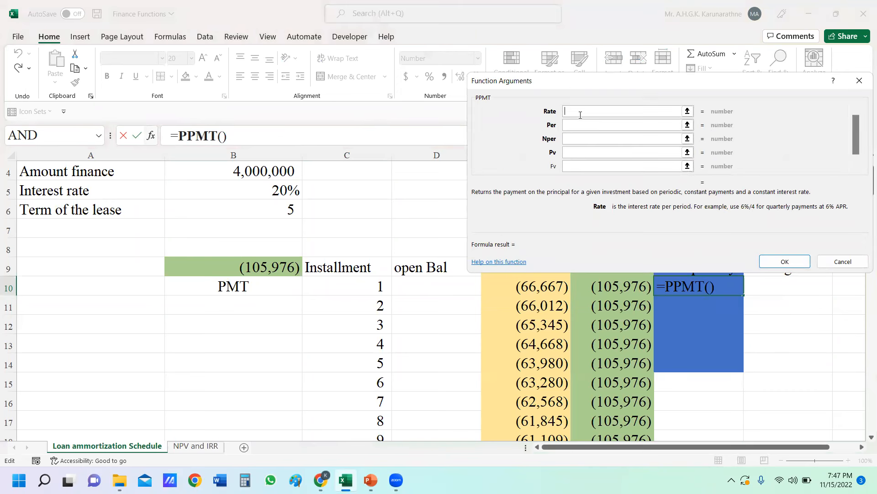
- Set the PPMT Rate argument to $B$5/12 and the Per argument to C10
{"action": "scroll", "coordinate": [798, 174], "scroll_direction": "up", "scroll_amount": 1}
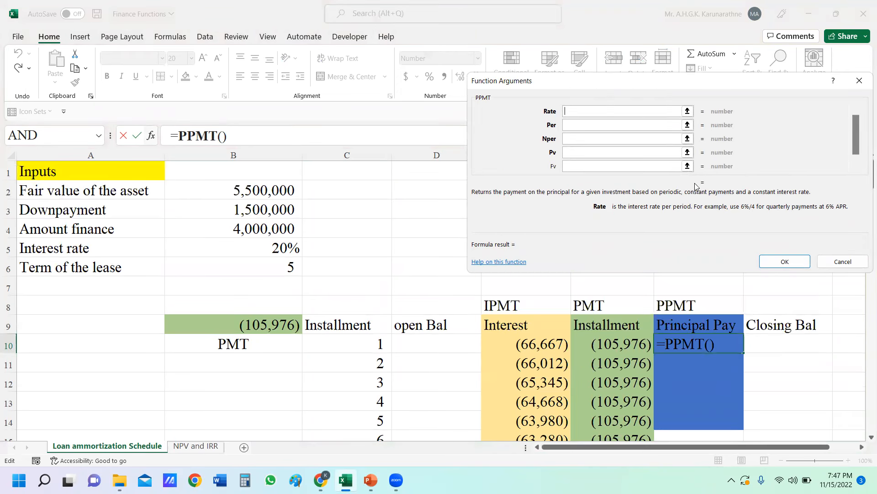
{"action": "left_click", "coordinate": [280, 249]}
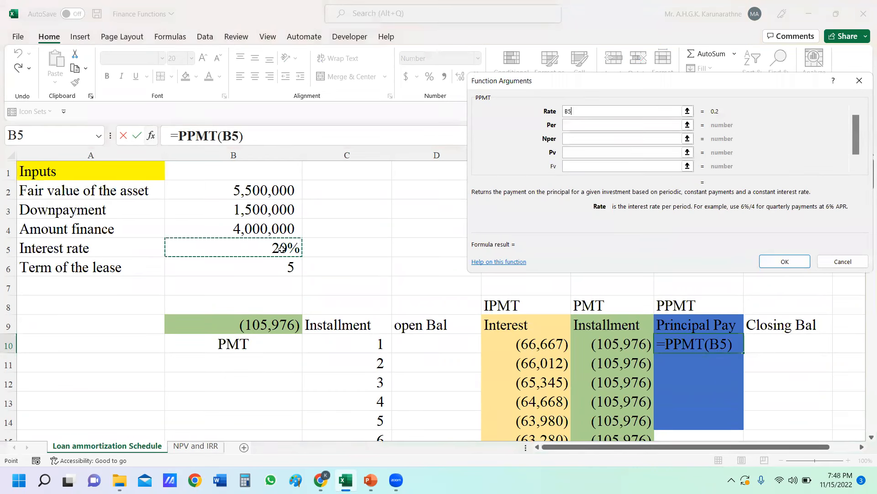
{"action": "key", "text": "F4"}
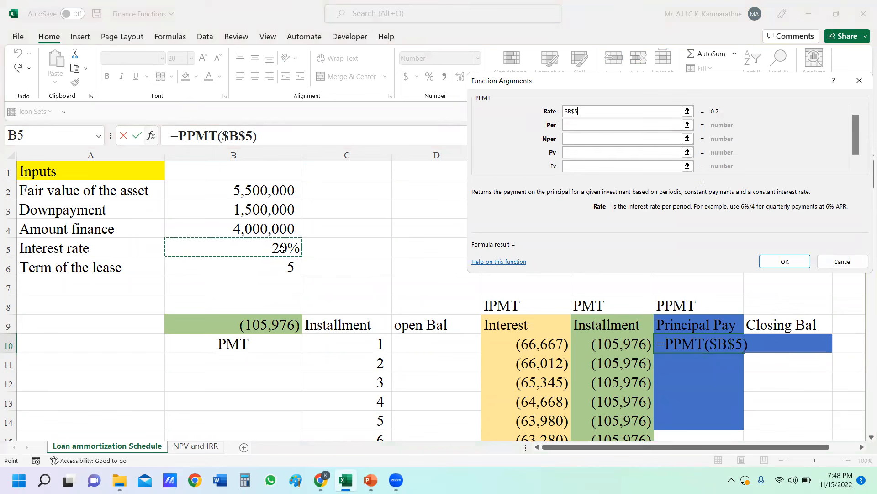
{"action": "type", "text": "/12"}
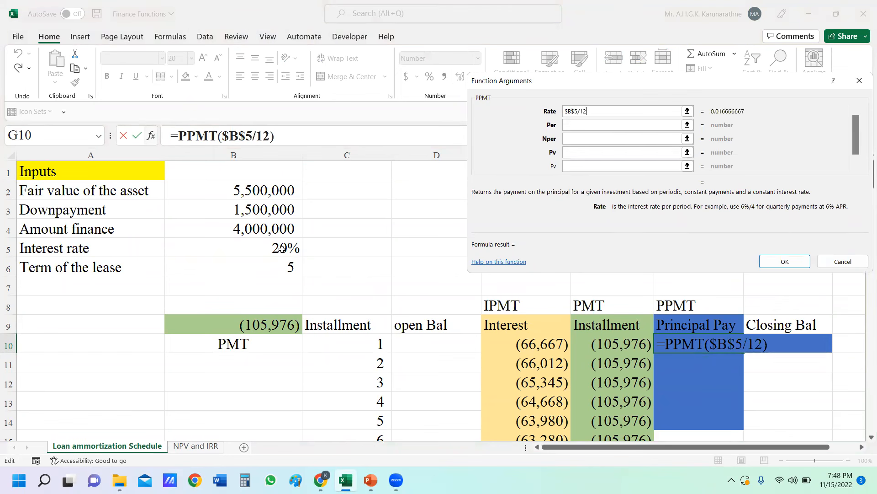
{"action": "left_click", "coordinate": [609, 125]}
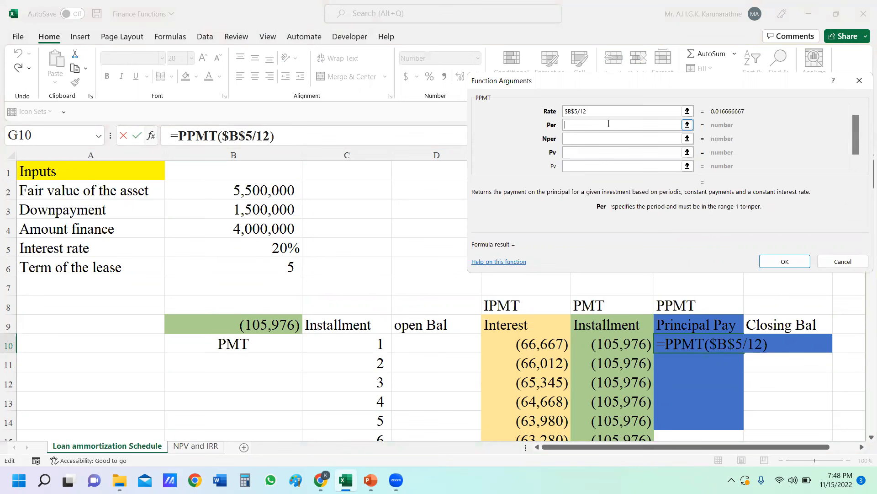
{"action": "left_click", "coordinate": [360, 343]}
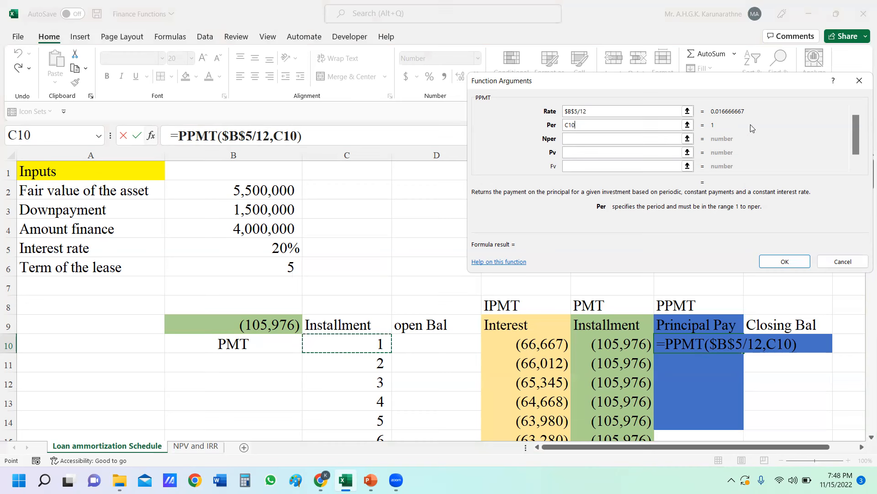
- Set the PPMT Nper argument to $B$6*12, converting the lease term to months
{"action": "left_click", "coordinate": [589, 138]}
{"action": "left_click", "coordinate": [602, 137]}
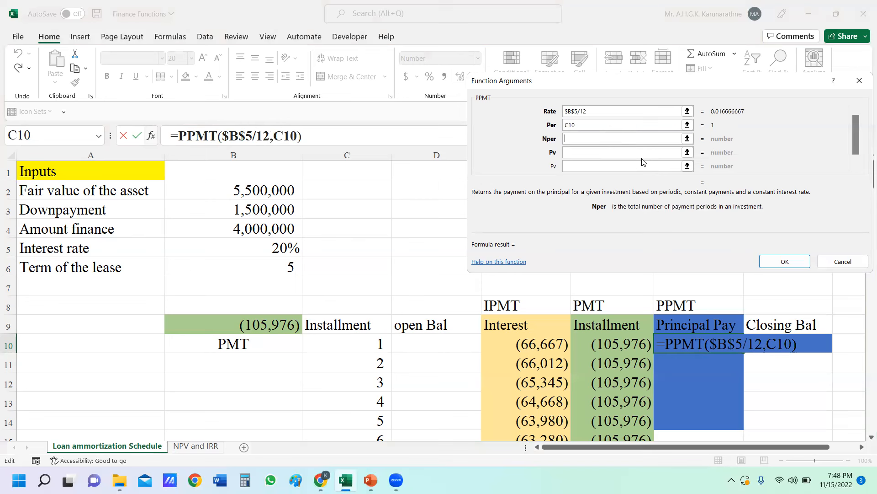
{"action": "left_click", "coordinate": [284, 262]}
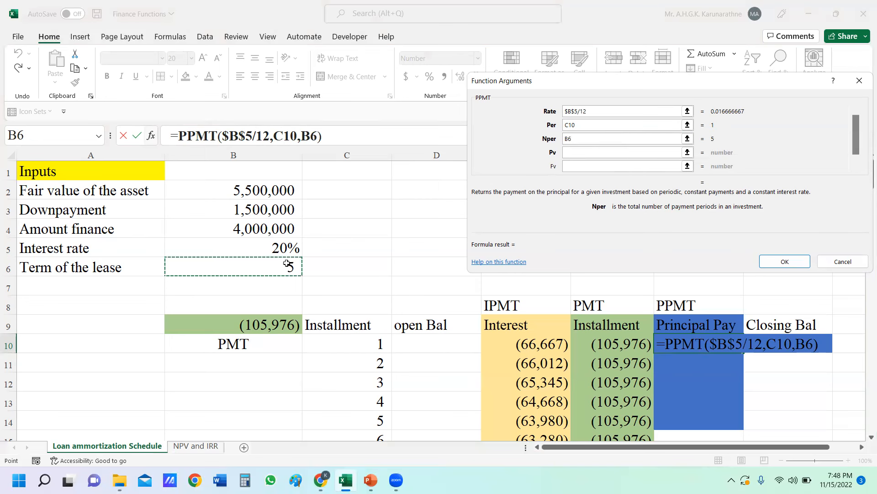
{"action": "key", "text": "F4"}
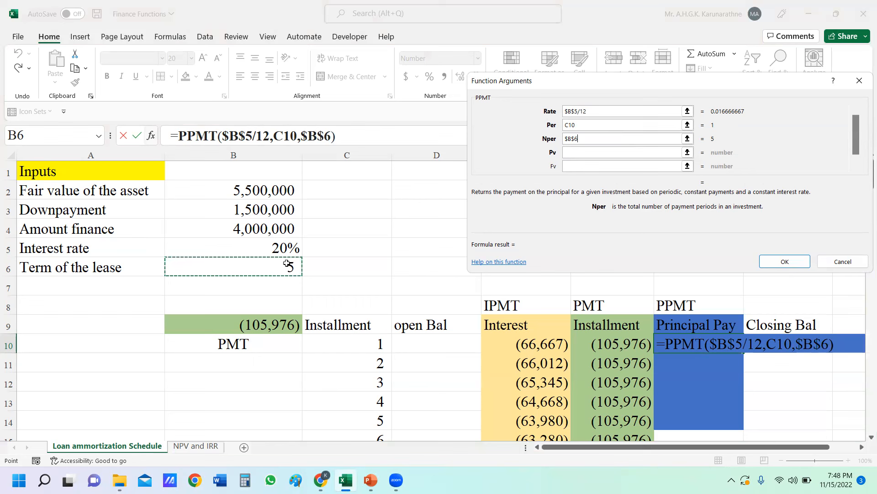
{"action": "type", "text": "*"}
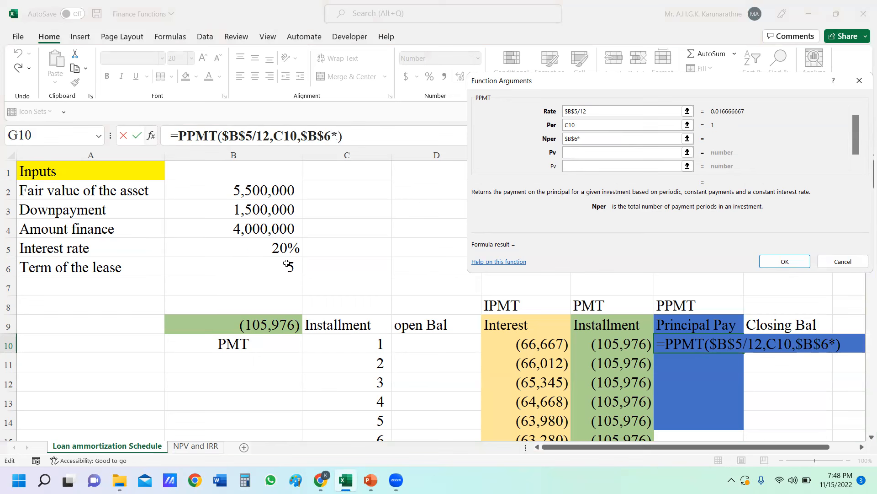
{"action": "type", "text": "12"}
- Set the PPMT Pv argument to $B$4 and confirm the function in G10
{"action": "left_click", "coordinate": [599, 155]}
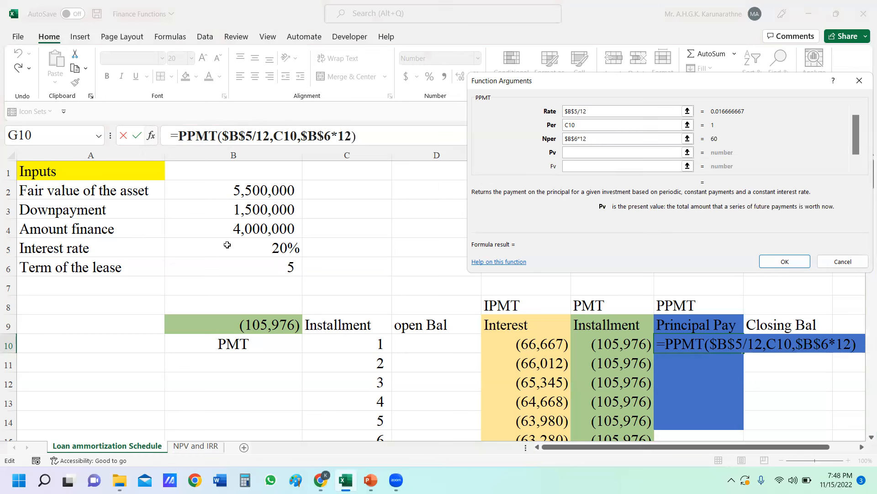
{"action": "left_click", "coordinate": [242, 230]}
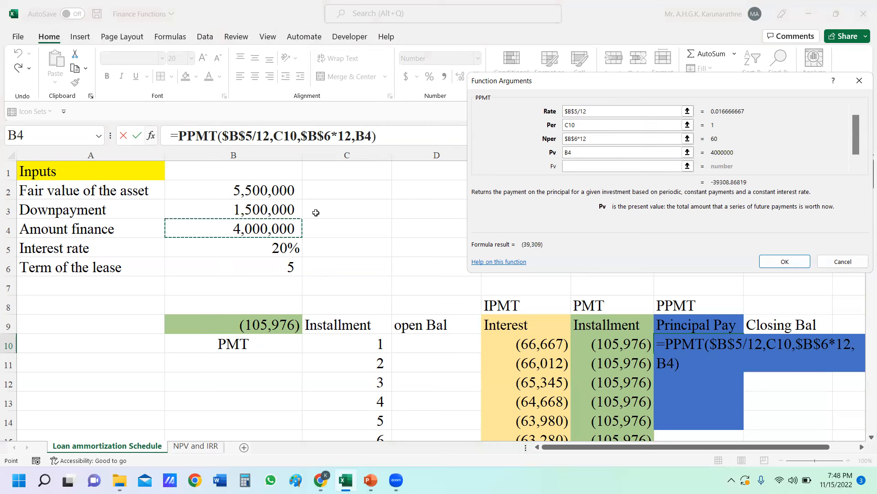
{"action": "key", "text": "F4"}
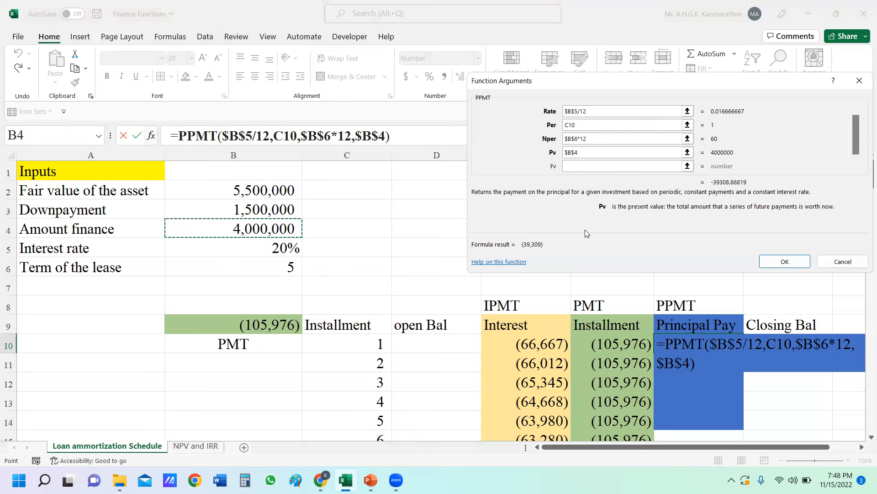
{"action": "left_click", "coordinate": [781, 260]}
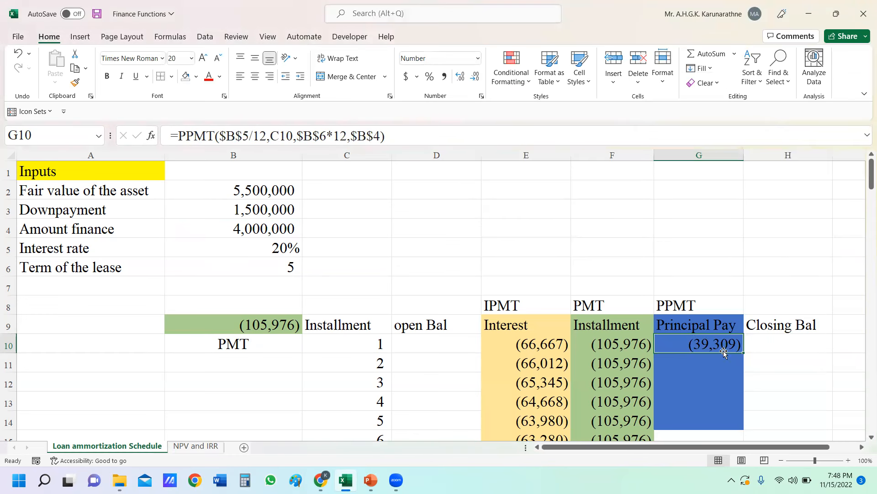
- Fill the PPMT formula from G10 down to row 69, covering all installments, and check the filled column
{"action": "scroll", "coordinate": [864, 181], "scroll_direction": "down", "scroll_amount": 2}
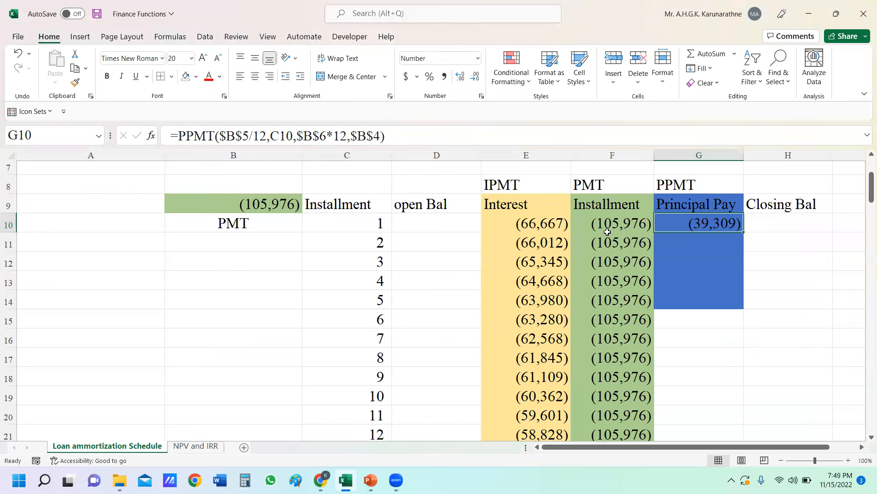
{"action": "double_click", "coordinate": [743, 232]}
{"action": "scroll", "coordinate": [788, 293], "scroll_direction": "down", "scroll_amount": 17}
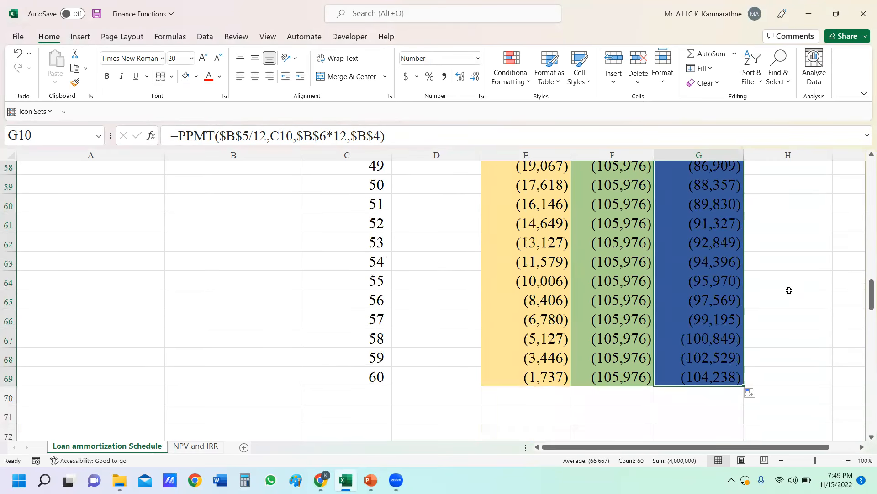
{"action": "scroll", "coordinate": [789, 290], "scroll_direction": "up", "scroll_amount": 10}
{"action": "scroll", "coordinate": [788, 290], "scroll_direction": "up", "scroll_amount": 9}
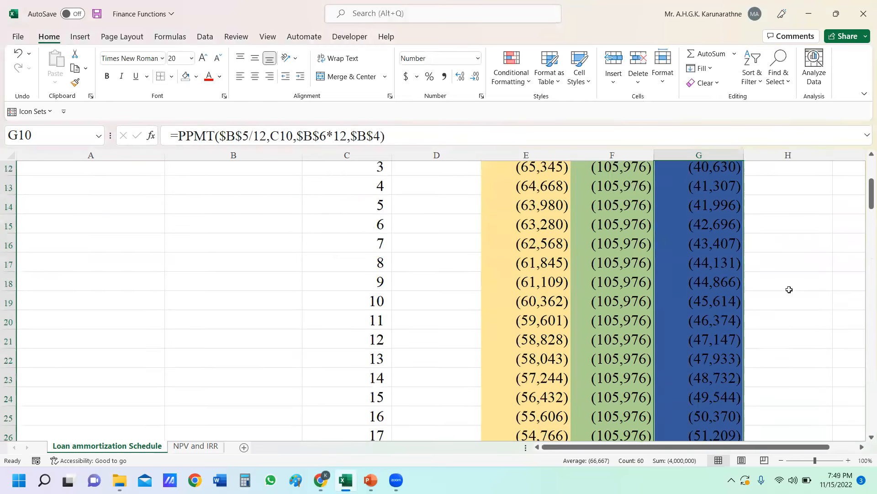
{"action": "scroll", "coordinate": [788, 291], "scroll_direction": "down", "scroll_amount": 2}
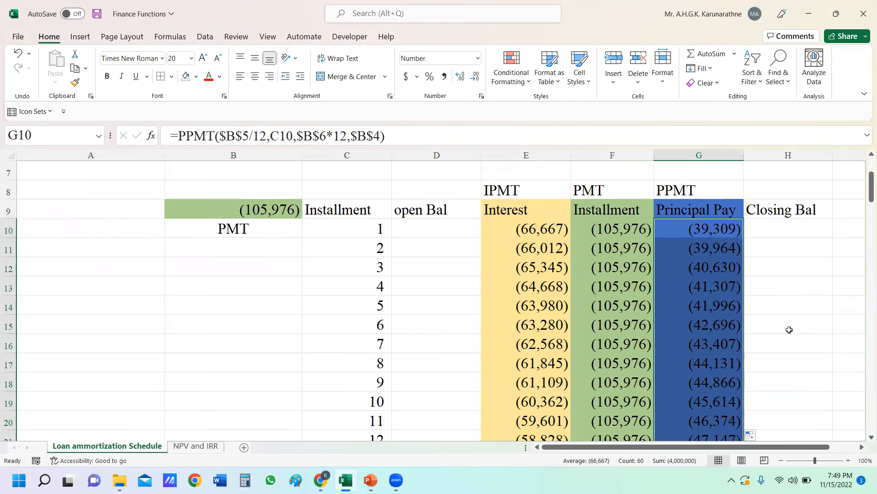
- Enter a formula in D10 that takes the first opening balance from the amount financed, using the absolute reference $B$4
{"action": "left_click", "coordinate": [425, 228]}
{"action": "type", "text": "="}
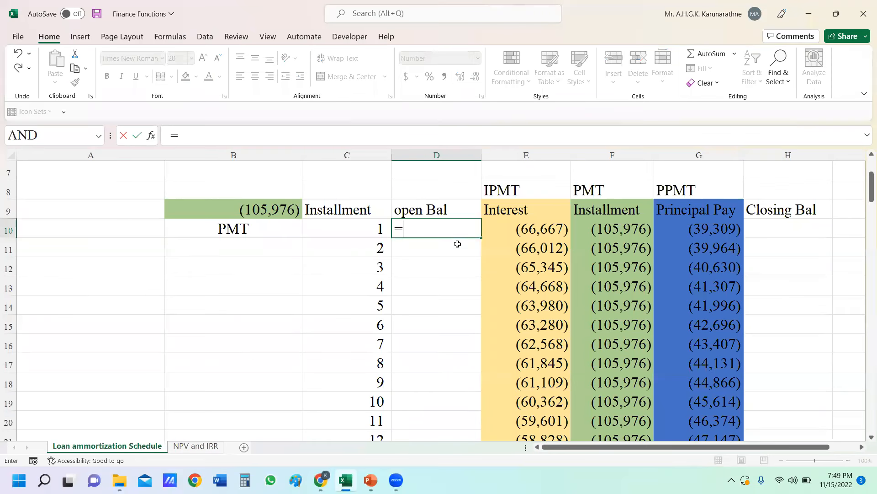
{"action": "scroll", "coordinate": [456, 243], "scroll_direction": "up", "scroll_amount": 2}
{"action": "left_click", "coordinate": [253, 230]}
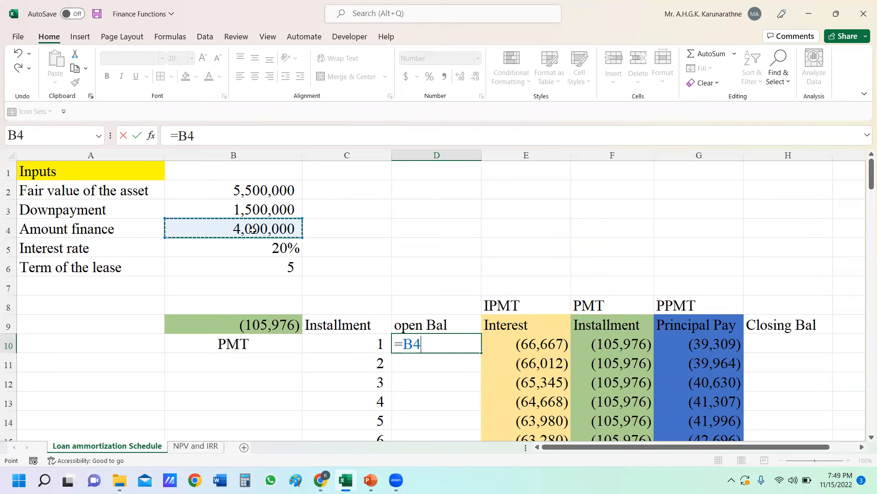
{"action": "key", "text": "F4"}
{"action": "key", "text": "Return"}
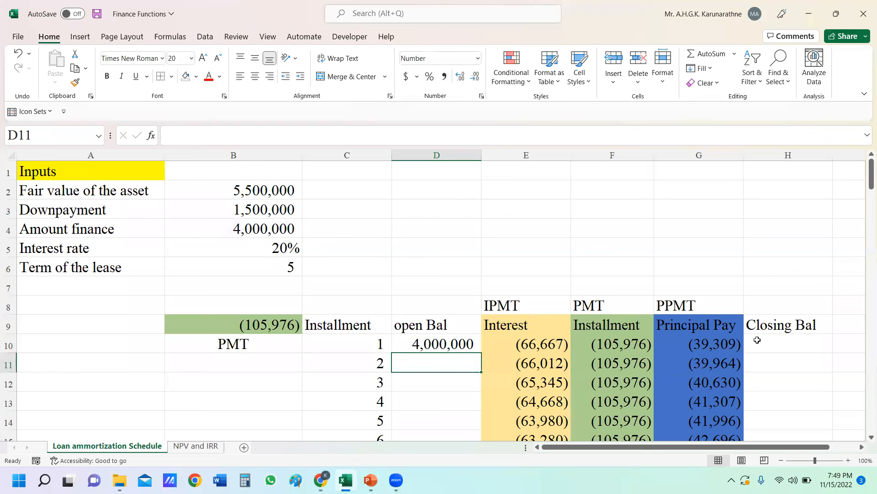
- Enter =D10+G10 in H10 to calculate the first installment's closing balance
{"action": "left_click", "coordinate": [770, 345]}
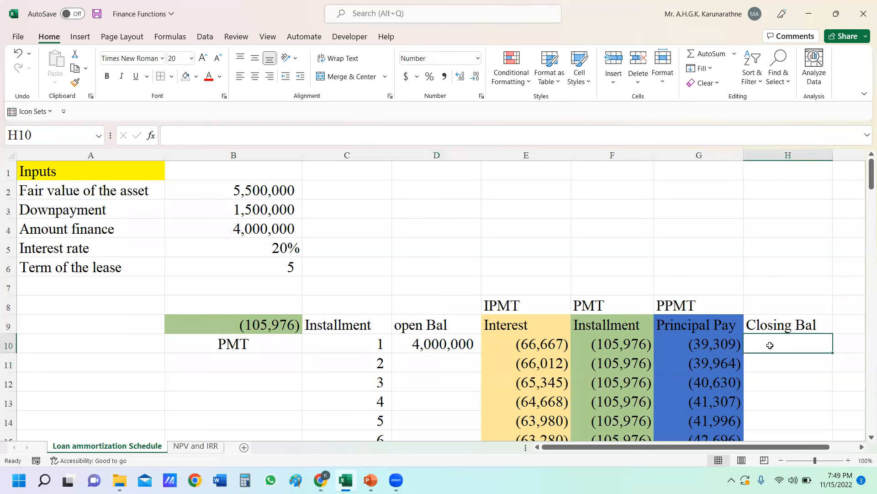
{"action": "type", "text": "="}
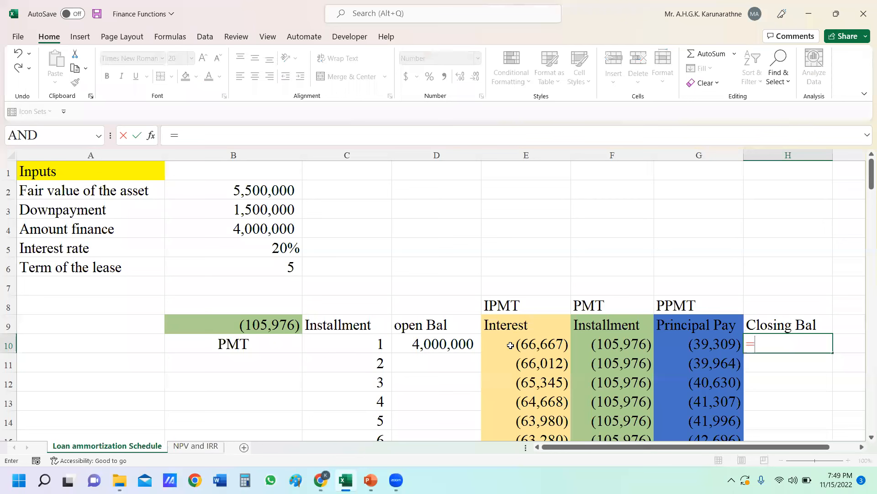
{"action": "left_click", "coordinate": [452, 345]}
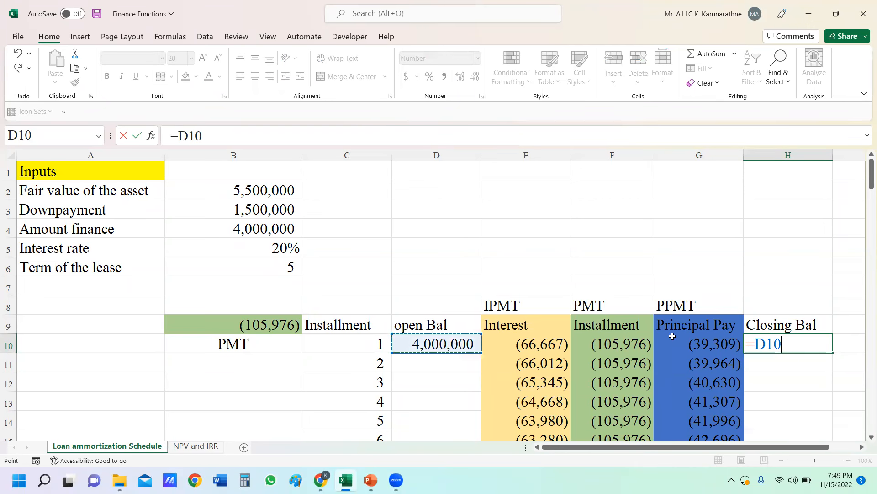
{"action": "type", "text": "+"}
{"action": "left_click", "coordinate": [719, 348]}
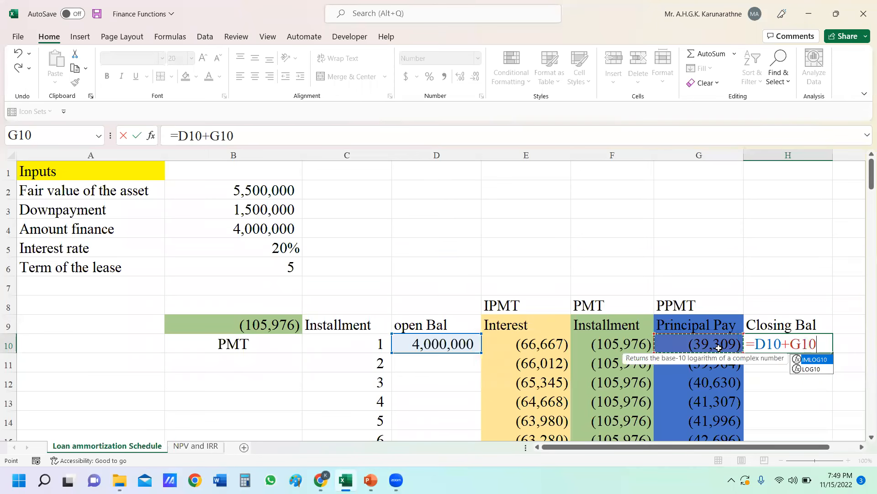
{"action": "key", "text": "Return"}
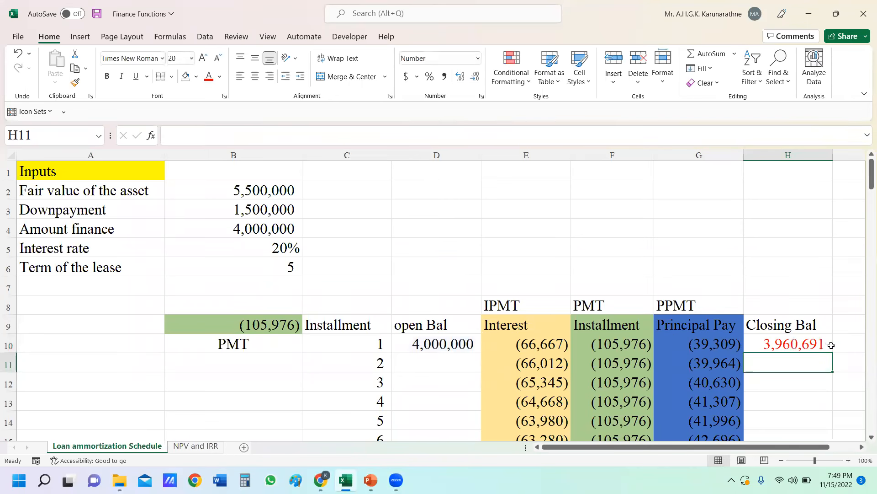
{"action": "left_click", "coordinate": [798, 347]}
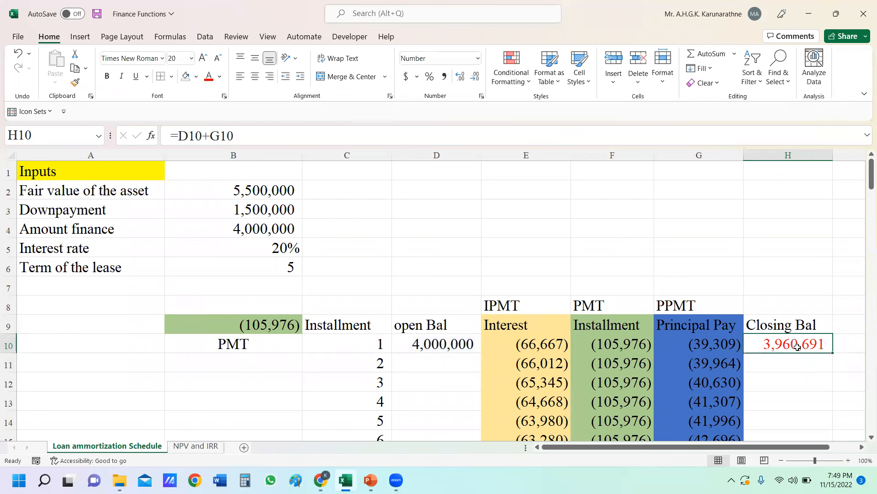
- Enter =H10 in D11 so the second installment's opening balance takes the previous closing balance
{"action": "left_click", "coordinate": [432, 364]}
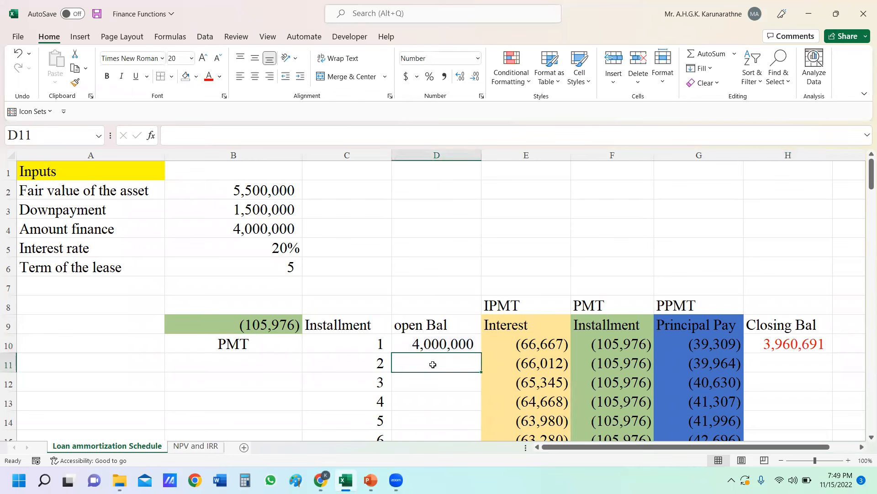
{"action": "type", "text": "="}
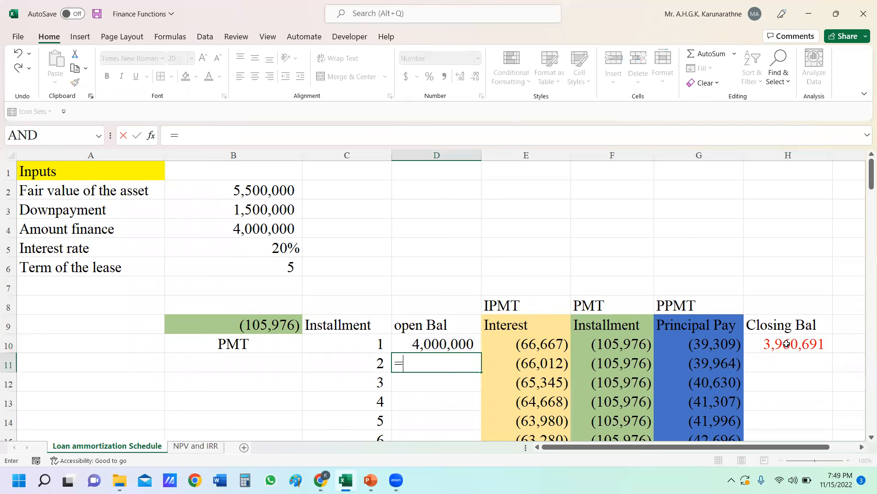
{"action": "left_click", "coordinate": [786, 344]}
{"action": "key", "text": "Return"}
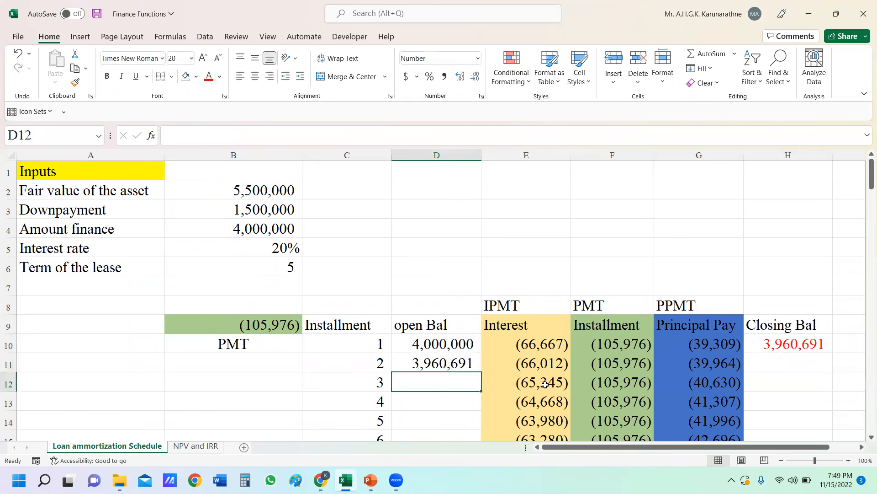
- Fill the opening balance formula from D11 down through the last installment in row 69
{"action": "scroll", "coordinate": [495, 358], "scroll_direction": "down", "scroll_amount": 1}
{"action": "scroll", "coordinate": [465, 305], "scroll_direction": "down", "scroll_amount": 1}
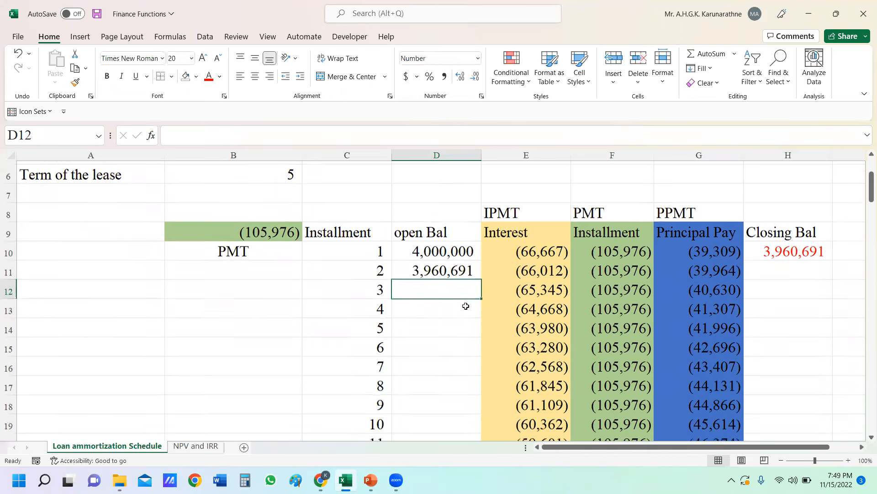
{"action": "left_click", "coordinate": [476, 252]}
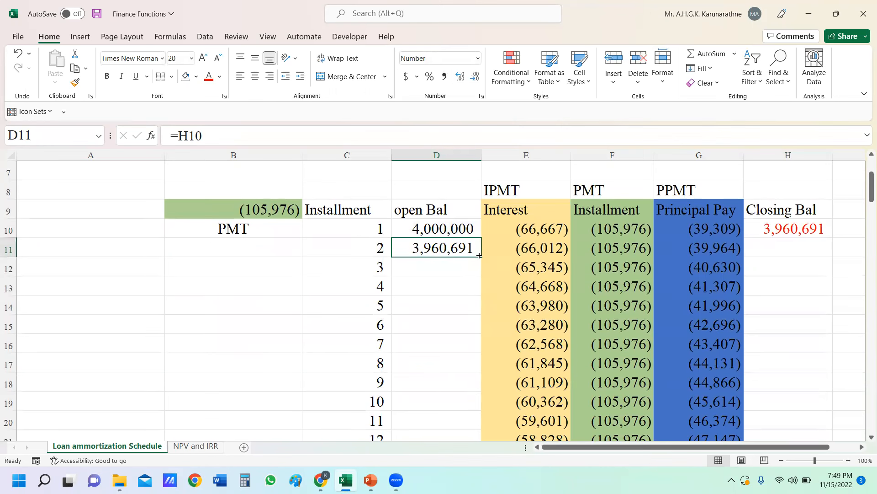
{"action": "double_click", "coordinate": [480, 255]}
- Fill the closing balance formula from H10 down to row 69 and check the final installment's balance in H69
{"action": "left_click", "coordinate": [812, 225]}
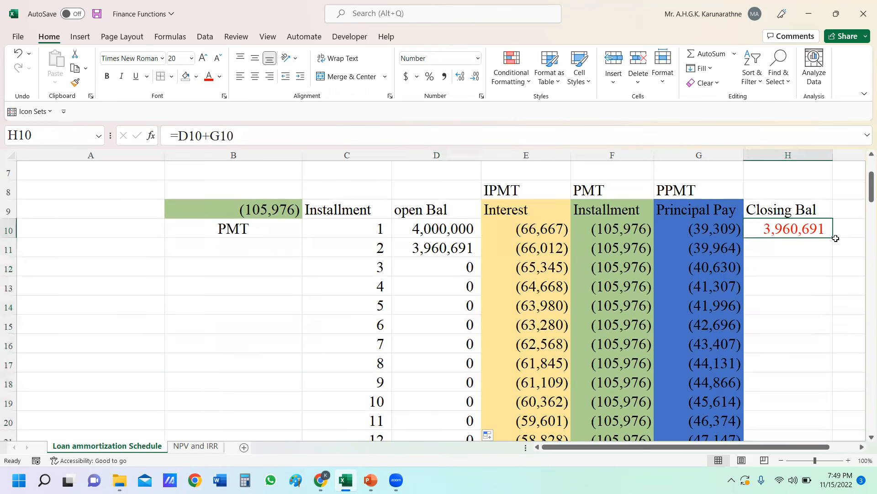
{"action": "double_click", "coordinate": [830, 236]}
{"action": "scroll", "coordinate": [828, 239], "scroll_direction": "down", "scroll_amount": 5}
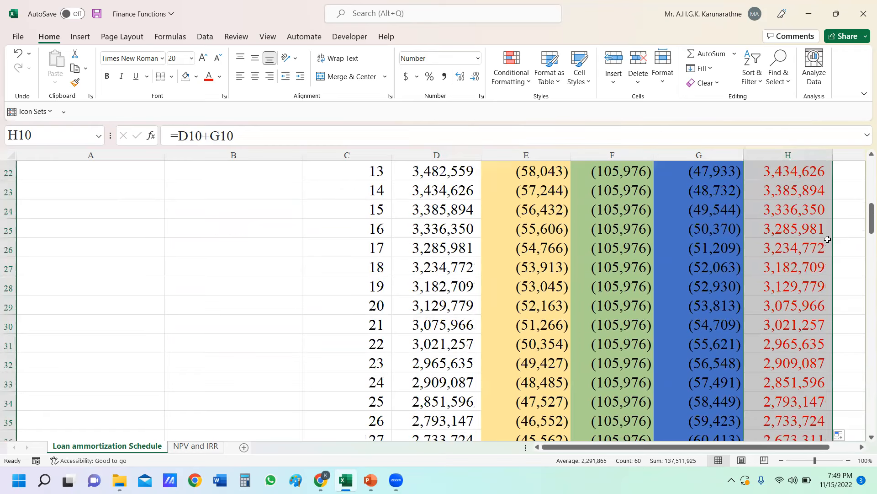
{"action": "scroll", "coordinate": [828, 239], "scroll_direction": "down", "scroll_amount": 10}
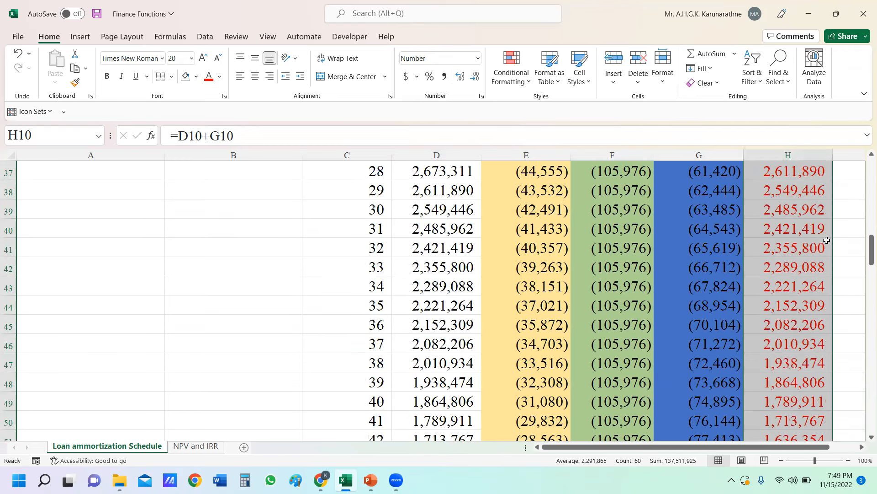
{"action": "scroll", "coordinate": [827, 240], "scroll_direction": "down", "scroll_amount": 2}
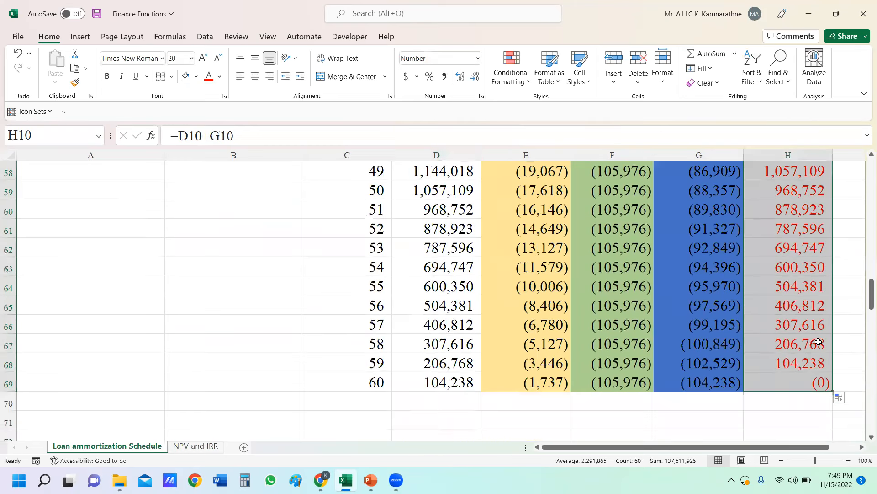
{"action": "left_click", "coordinate": [806, 383]}
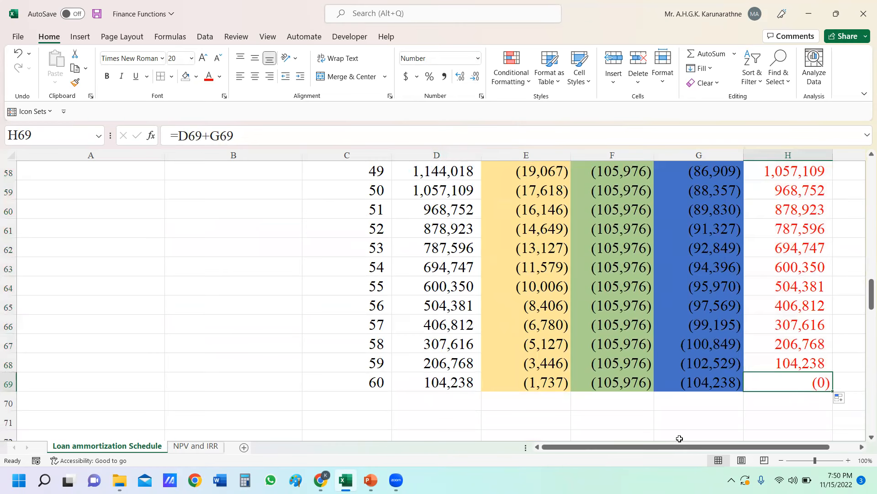
- Total the interest column in E70 with =SUM(E10:E69) and look back over the summed rows
{"action": "left_click_drag", "start_coordinate": [864, 303], "coordinate": [864, 192]}
{"action": "scroll", "coordinate": [544, 215], "scroll_direction": "down", "scroll_amount": 20}
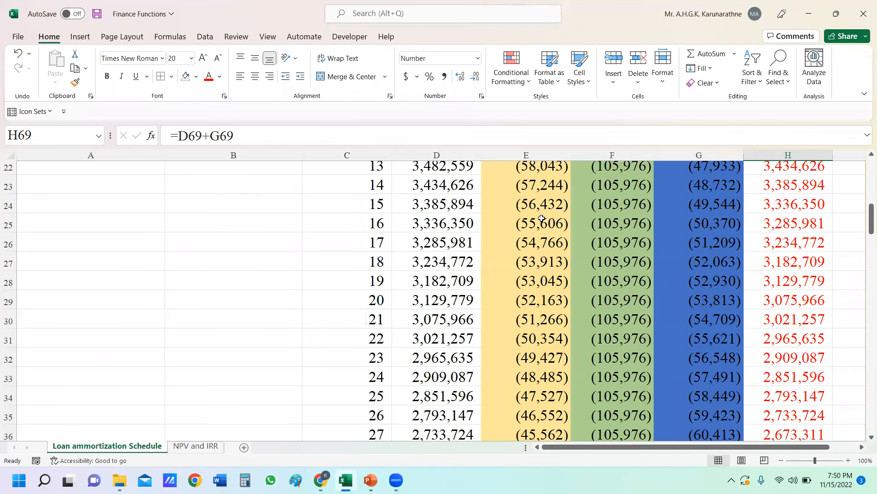
{"action": "scroll", "coordinate": [511, 221], "scroll_direction": "up", "scroll_amount": 2}
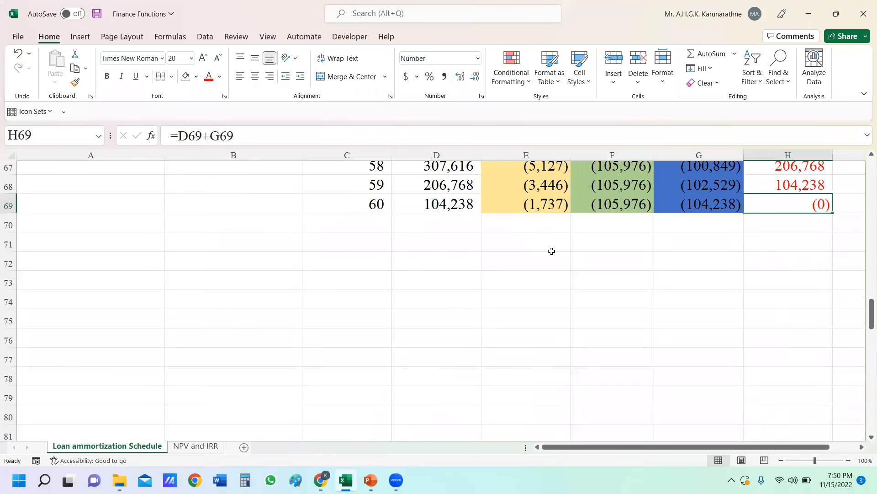
{"action": "left_click", "coordinate": [533, 228]}
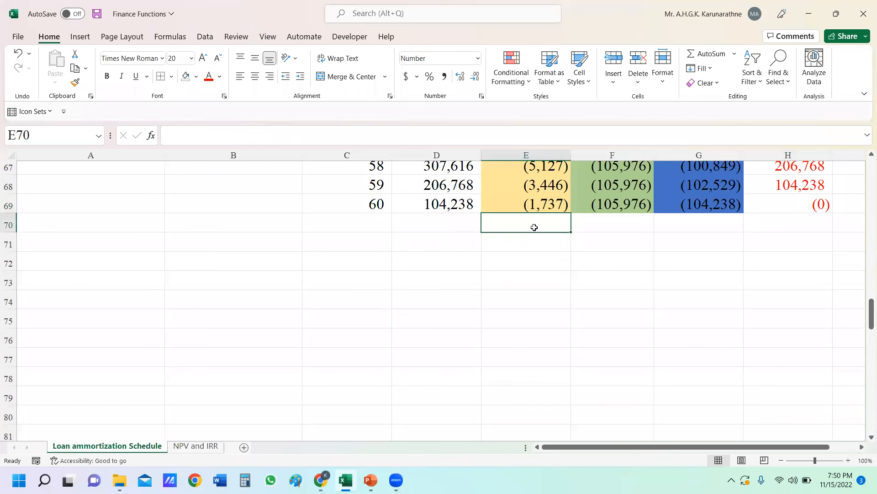
{"action": "key", "text": "alt+equal"}
{"action": "key", "text": "Return"}
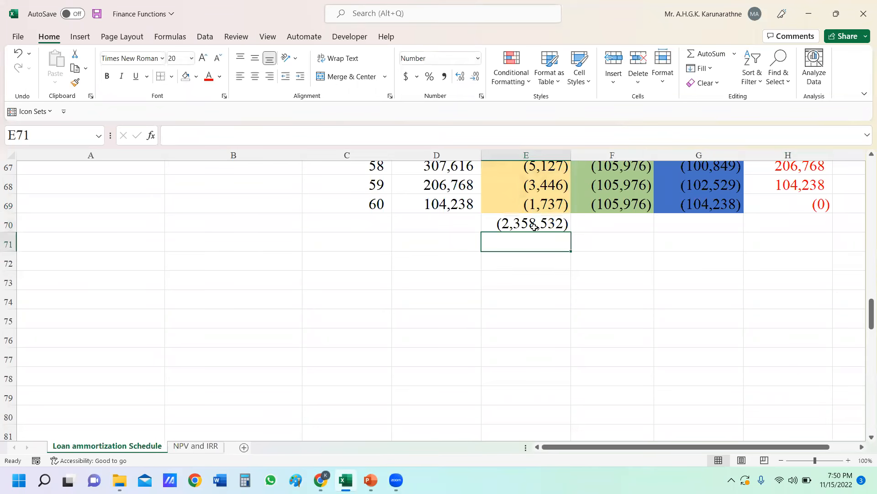
{"action": "left_click", "coordinate": [534, 226]}
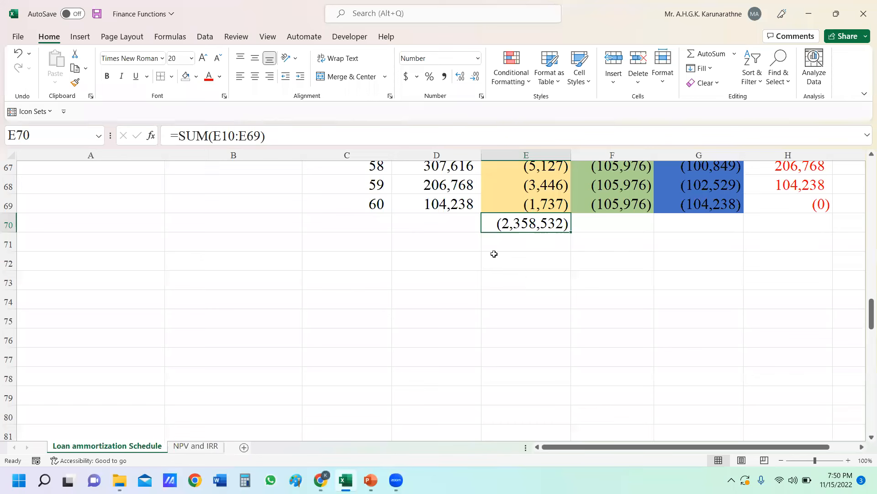
{"action": "scroll", "coordinate": [493, 252], "scroll_direction": "up", "scroll_amount": 9}
{"action": "scroll", "coordinate": [489, 257], "scroll_direction": "up", "scroll_amount": 10}
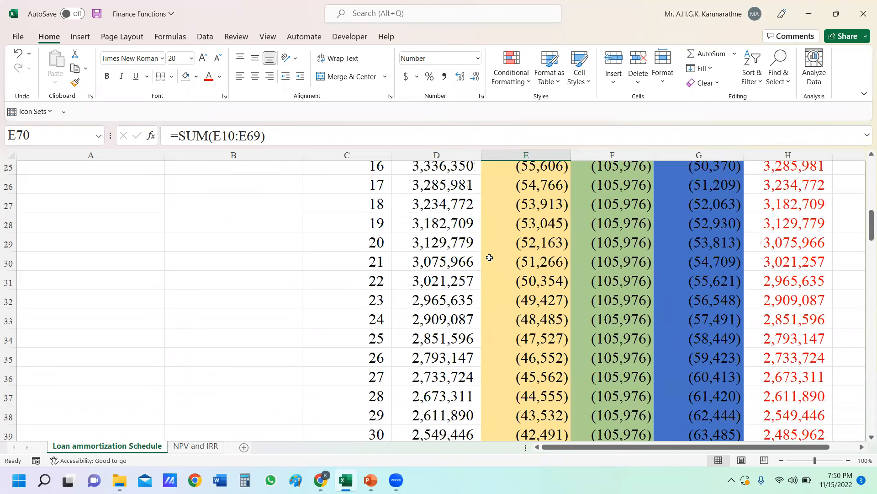
{"action": "scroll", "coordinate": [489, 256], "scroll_direction": "down", "scroll_amount": 10}
{"action": "scroll", "coordinate": [489, 256], "scroll_direction": "down", "scroll_amount": 10}
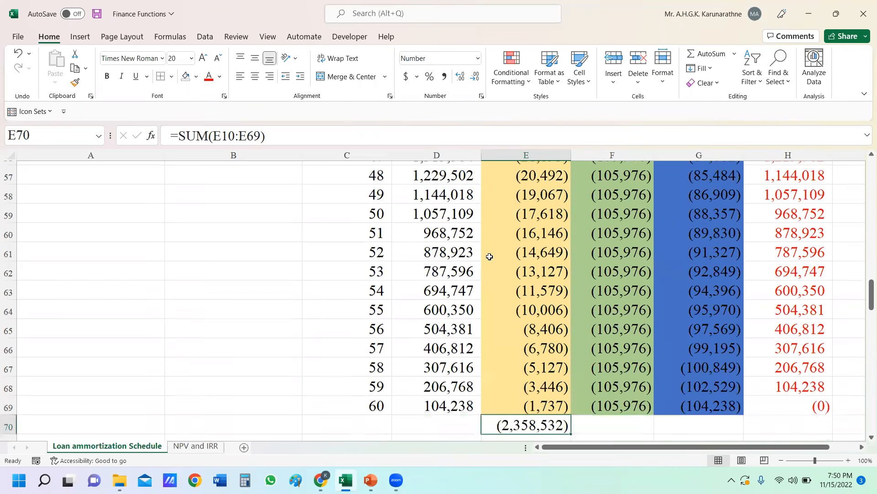
- Total the principal payments in G70 with =SUM(G10:G69) and check the formula
{"action": "scroll", "coordinate": [517, 192], "scroll_direction": "up", "scroll_amount": 2}
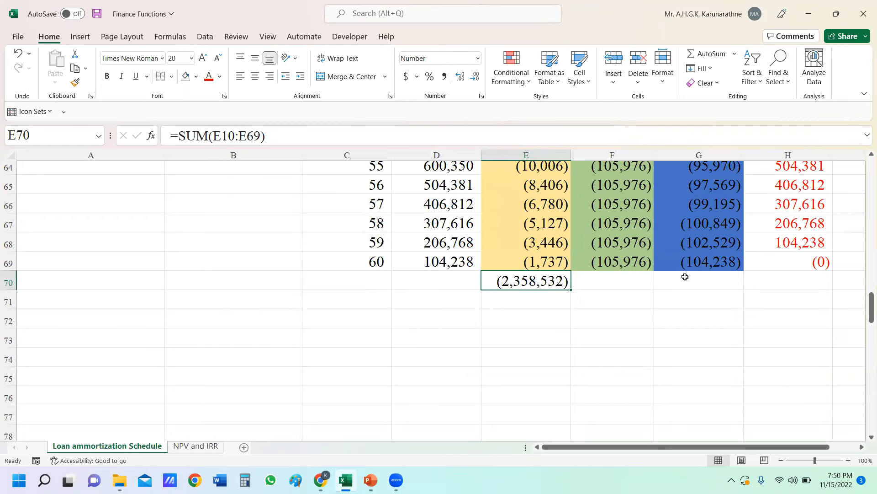
{"action": "left_click", "coordinate": [702, 281]}
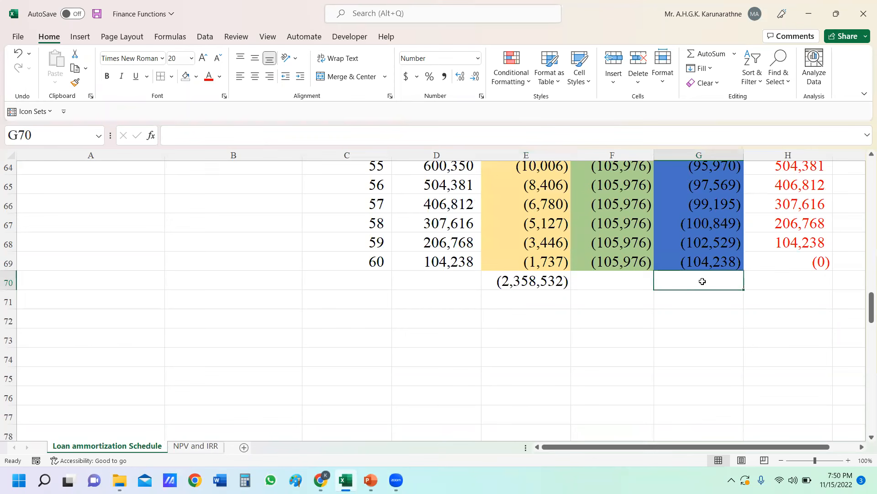
{"action": "key", "text": "alt+equal"}
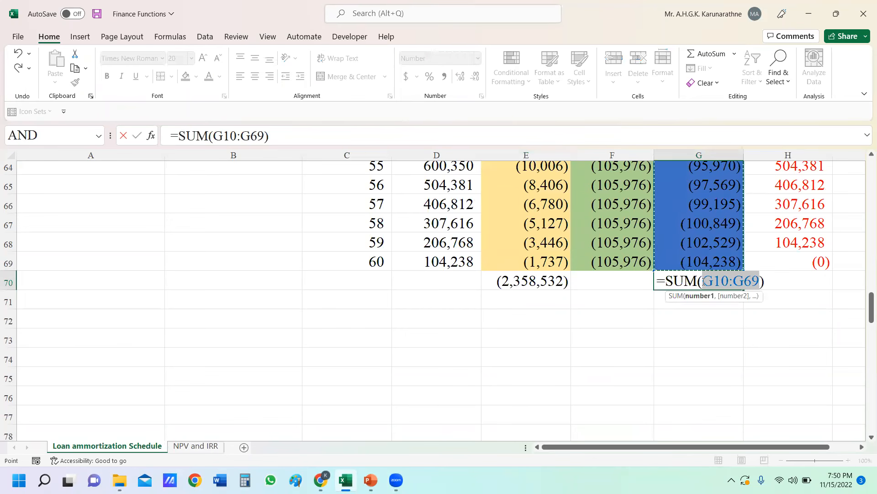
{"action": "key", "text": "Return"}
{"action": "left_click", "coordinate": [702, 281]}
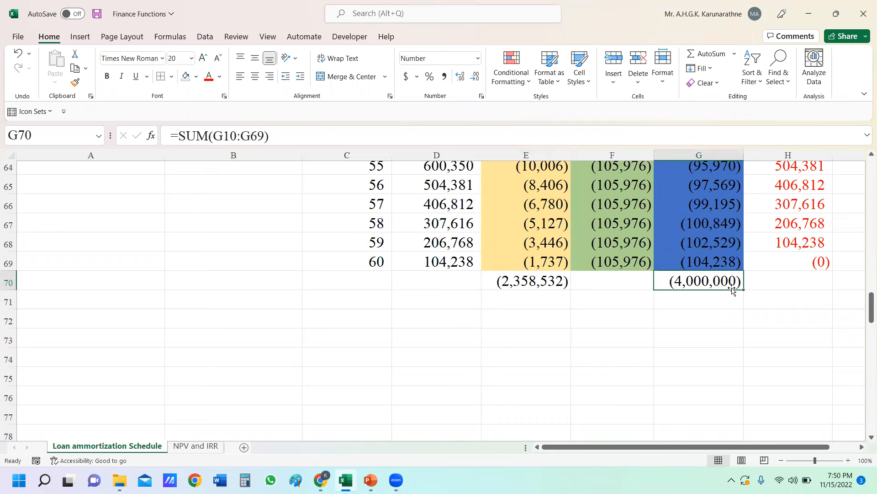
- Examine the closing balances of installments 1, 2, 12 and 24, and the second-year principal payments in G22:G33
{"action": "left_click_drag", "start_coordinate": [868, 303], "coordinate": [866, 181]}
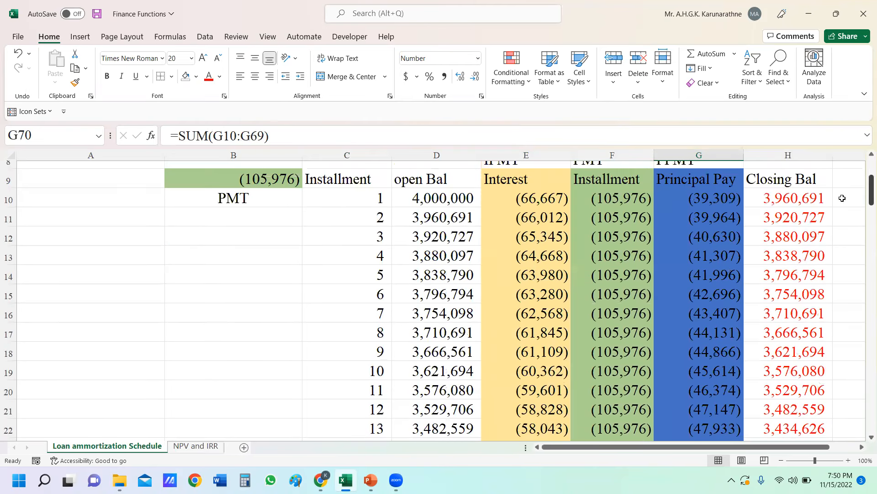
{"action": "left_click", "coordinate": [791, 204]}
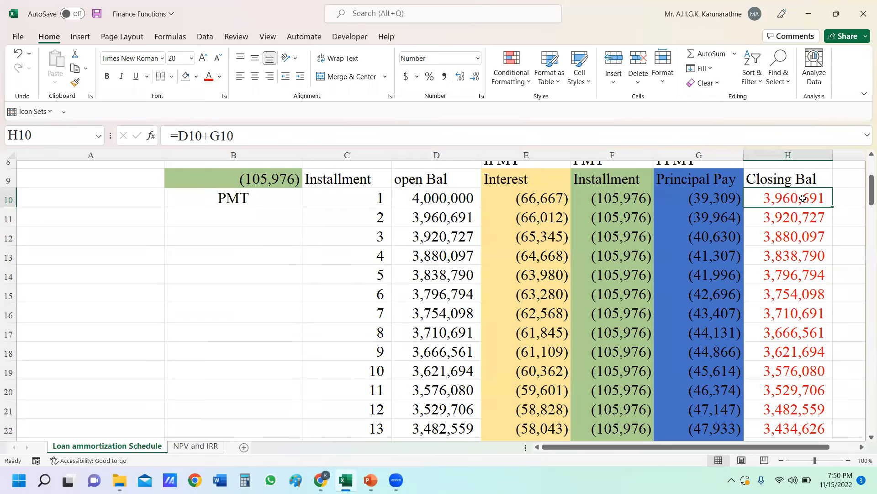
{"action": "left_click", "coordinate": [711, 222]}
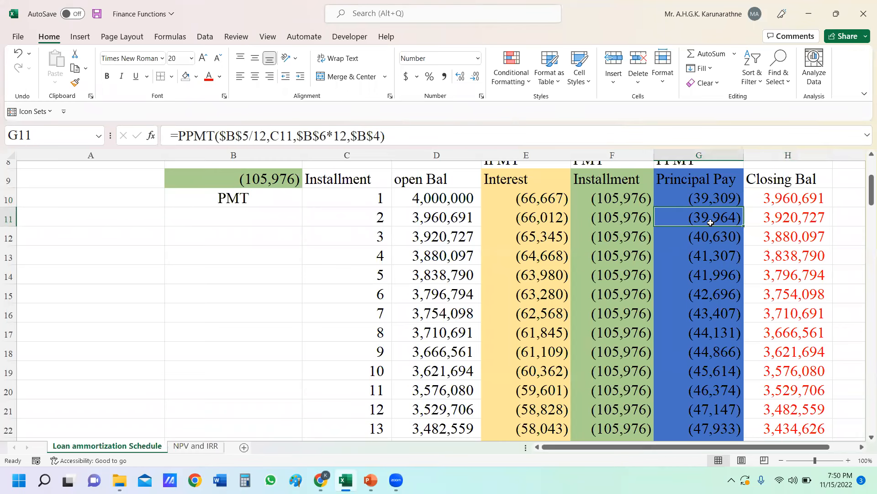
{"action": "left_click", "coordinate": [793, 218]}
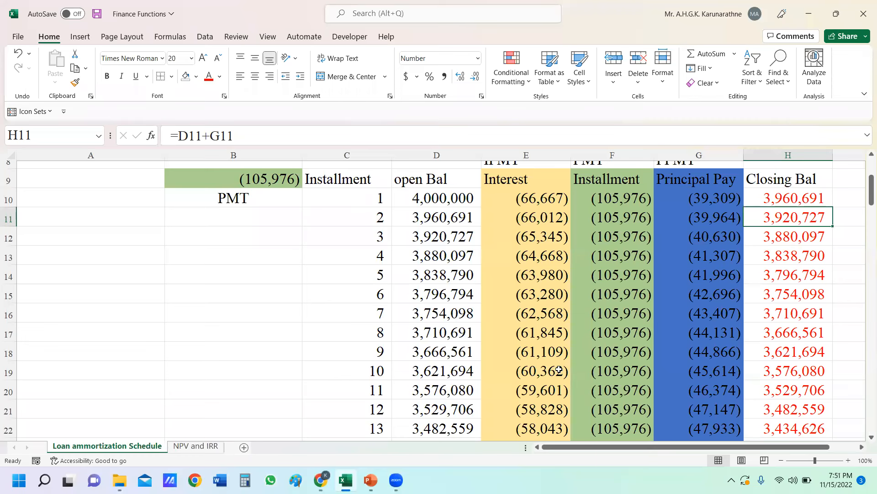
{"action": "scroll", "coordinate": [503, 381], "scroll_direction": "down", "scroll_amount": 1}
{"action": "left_click", "coordinate": [802, 351]}
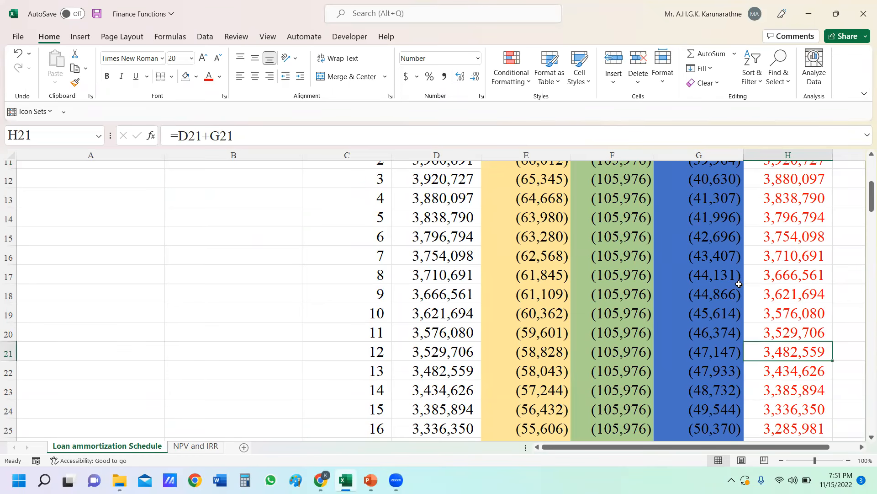
{"action": "scroll", "coordinate": [739, 285], "scroll_direction": "down", "scroll_amount": 1}
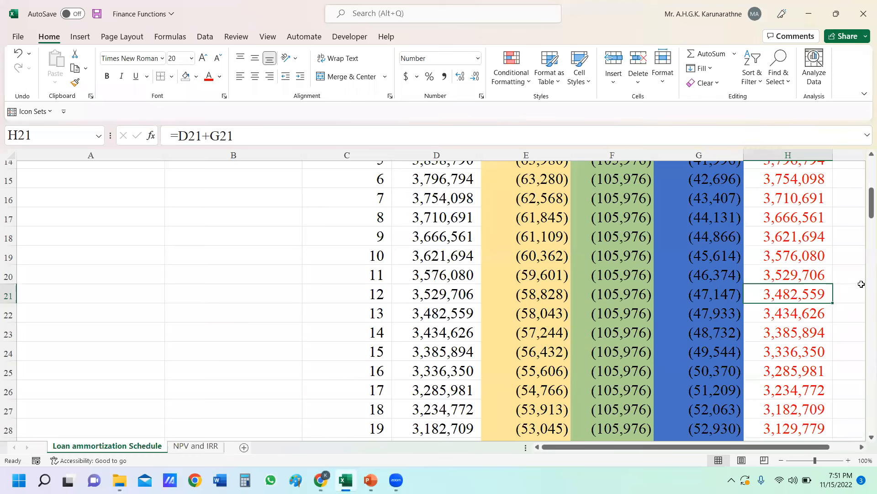
{"action": "left_click_drag", "start_coordinate": [868, 216], "coordinate": [864, 218]}
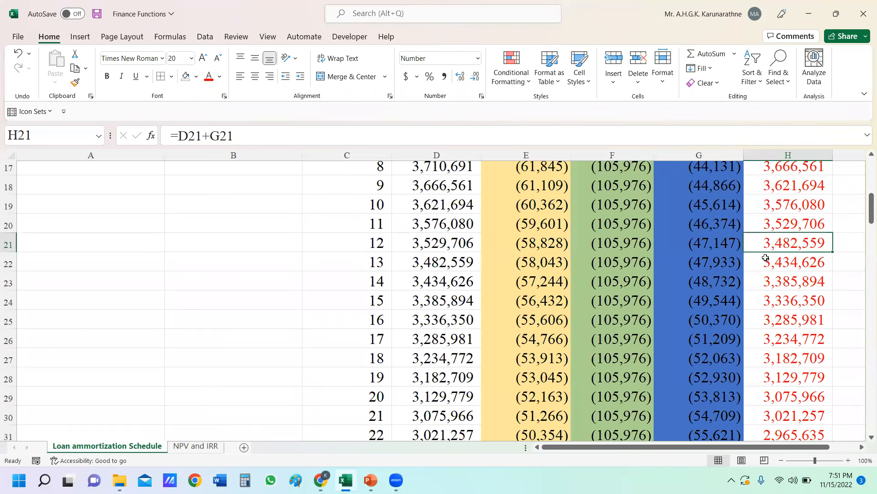
{"action": "left_click_drag", "start_coordinate": [727, 261], "coordinate": [730, 430]}
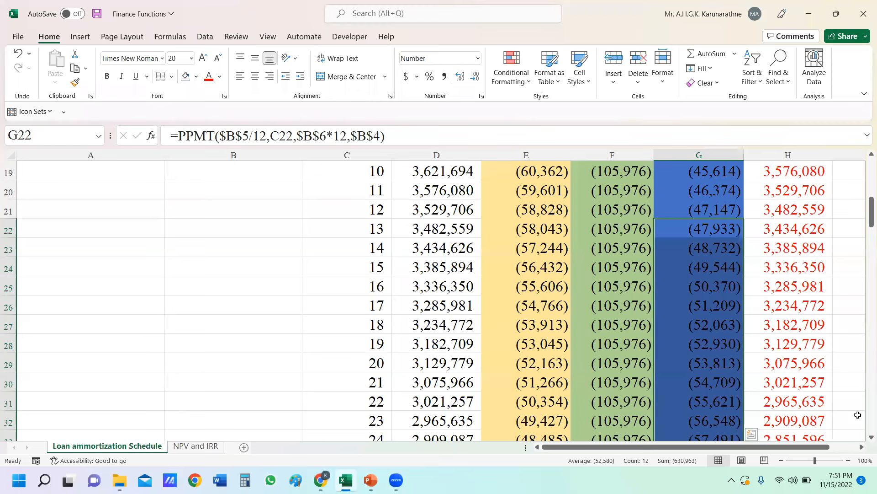
{"action": "scroll", "coordinate": [830, 411], "scroll_direction": "down", "scroll_amount": 1}
{"action": "left_click", "coordinate": [816, 386]}
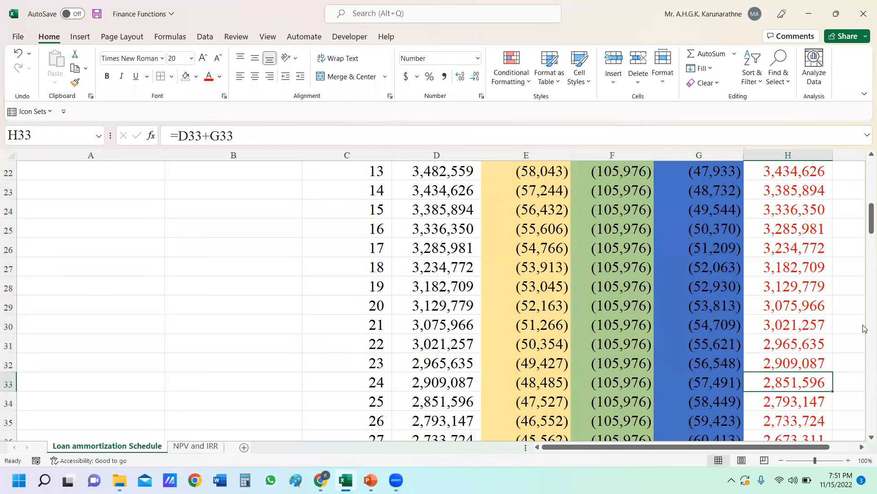
- Return to the start of the loan schedule and save the workbook
{"action": "scroll", "coordinate": [823, 352], "scroll_direction": "up", "scroll_amount": 7}
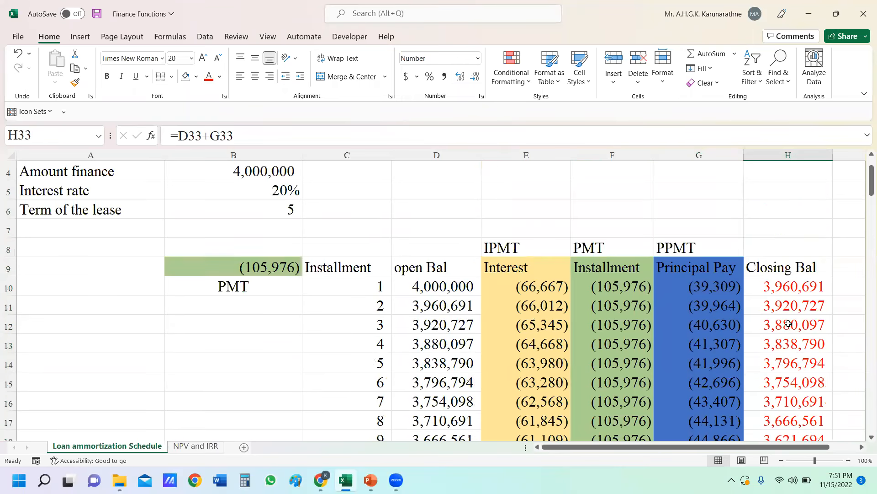
{"action": "left_click", "coordinate": [97, 15]}
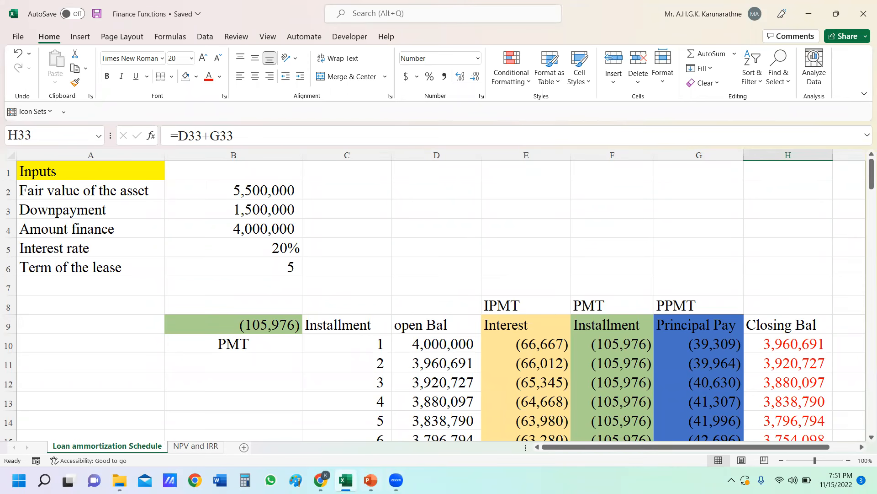
- Switch to the PowerPoint presentation Financial Functions-2022 and read the Activity 6 loan exercise on slide 11
{"action": "left_click", "coordinate": [371, 479]}
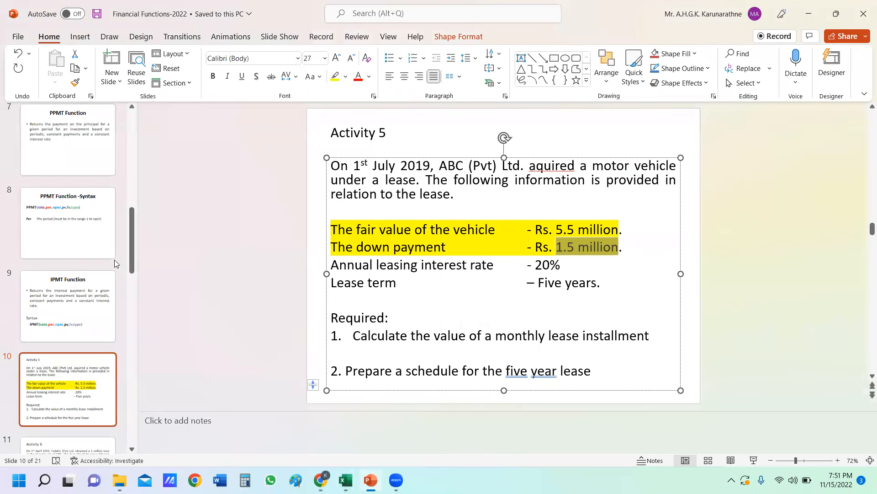
{"action": "scroll", "coordinate": [121, 241], "scroll_direction": "down", "scroll_amount": 3}
{"action": "left_click", "coordinate": [75, 339]}
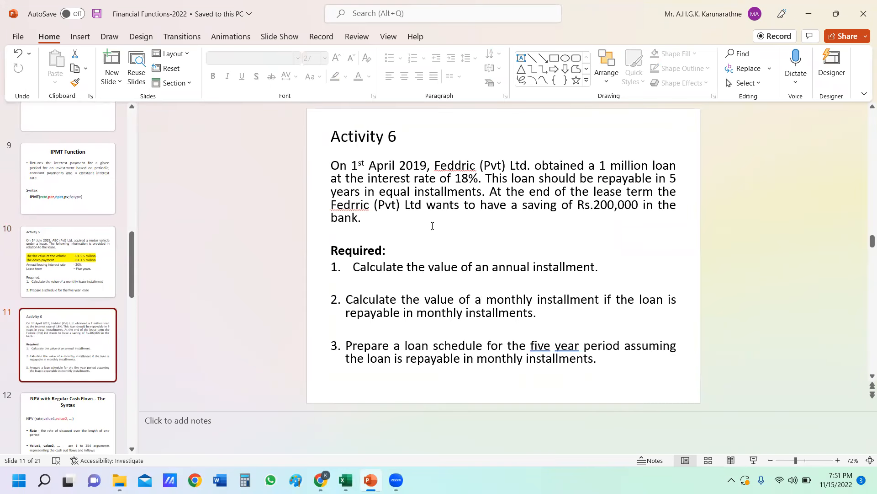
{"action": "left_click", "coordinate": [431, 227]}
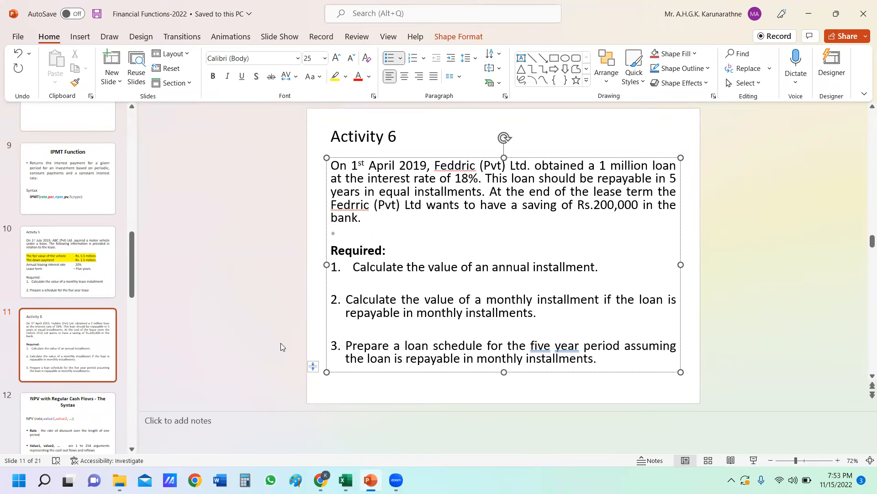
- Switch back to the Excel workbook and review the loan schedule's inputs and column headings
{"action": "left_click", "coordinate": [346, 480]}
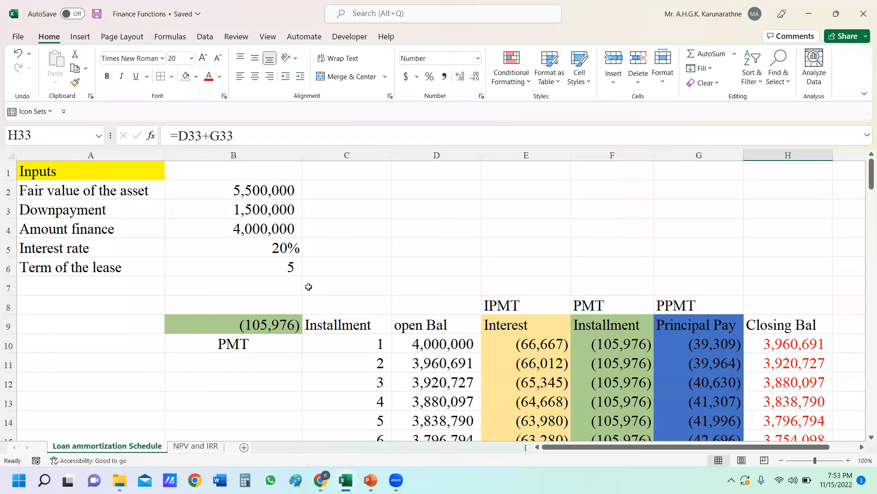
{"action": "scroll", "coordinate": [308, 286], "scroll_direction": "down", "scroll_amount": 1}
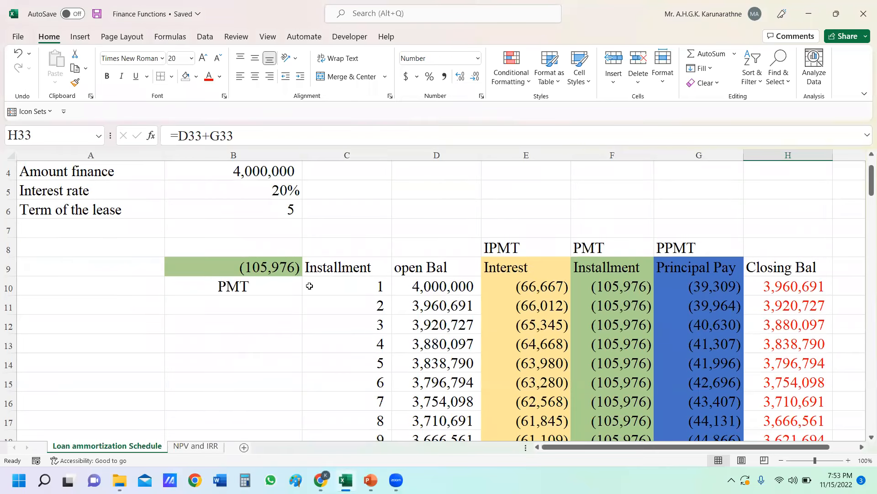
{"action": "scroll", "coordinate": [310, 286], "scroll_direction": "up", "scroll_amount": 1}
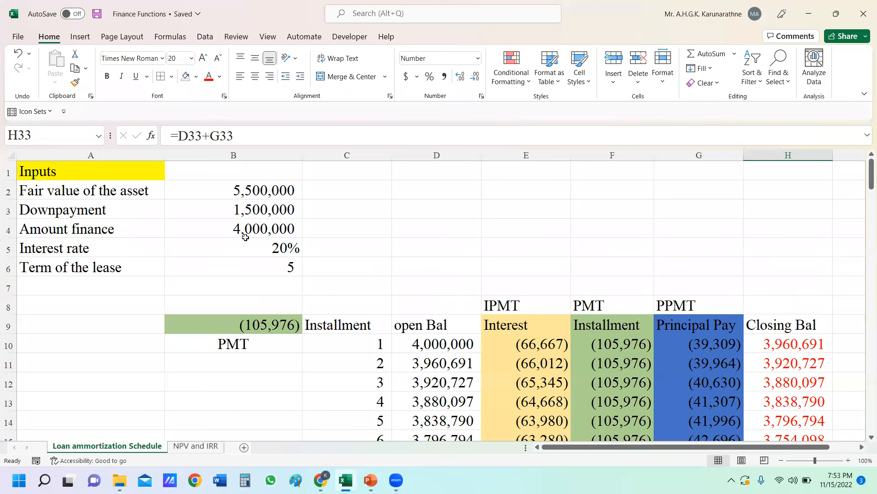
- Duplicate the Loan ammortization Schedule sheet and place the copy directly after the original
{"action": "mouse_move", "coordinate": [871, 174]}
{"action": "left_mouse_down"}
{"action": "mouse_move", "coordinate": [864, 361]}
{"action": "mouse_move", "coordinate": [865, 185]}
{"action": "left_mouse_up"}
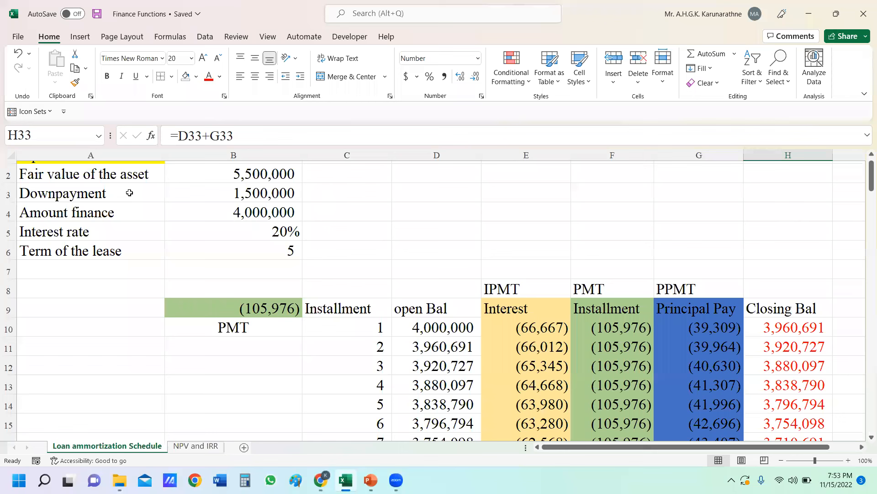
{"action": "right_click", "coordinate": [118, 448]}
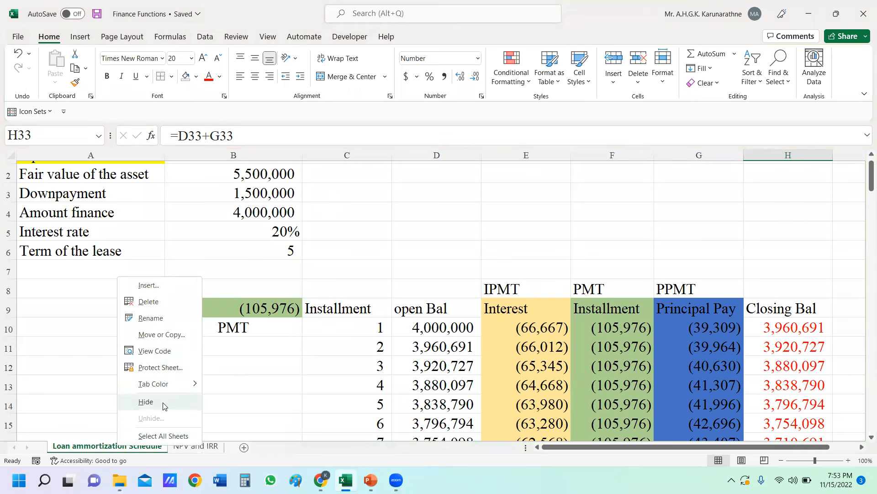
{"action": "left_click", "coordinate": [162, 335]}
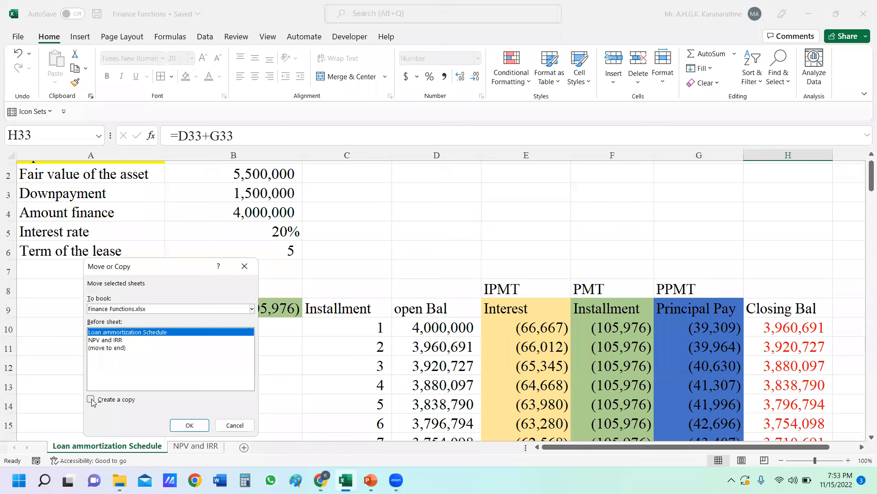
{"action": "left_click", "coordinate": [90, 399]}
{"action": "left_click", "coordinate": [189, 425]}
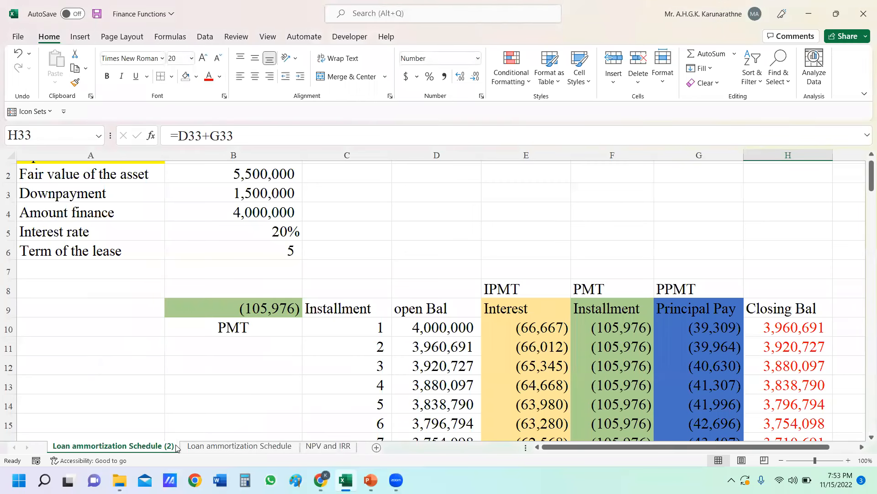
{"action": "left_click_drag", "start_coordinate": [185, 449], "coordinate": [89, 455]}
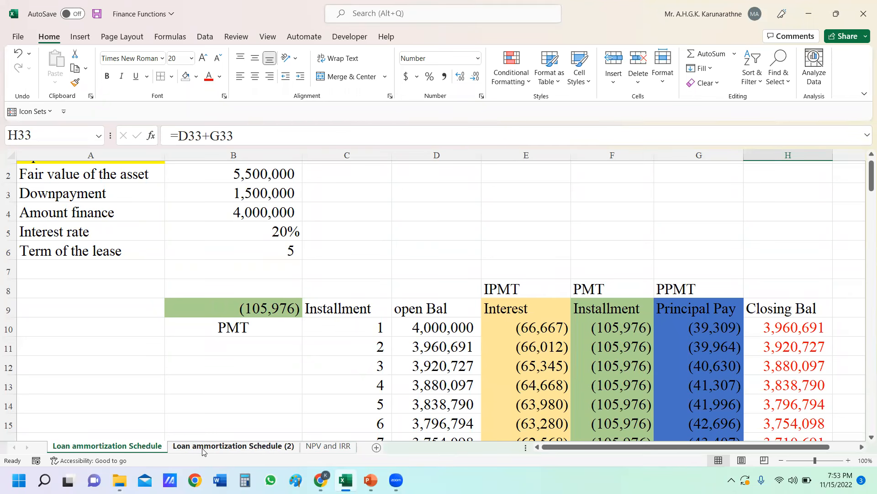
{"action": "left_click", "coordinate": [202, 449]}
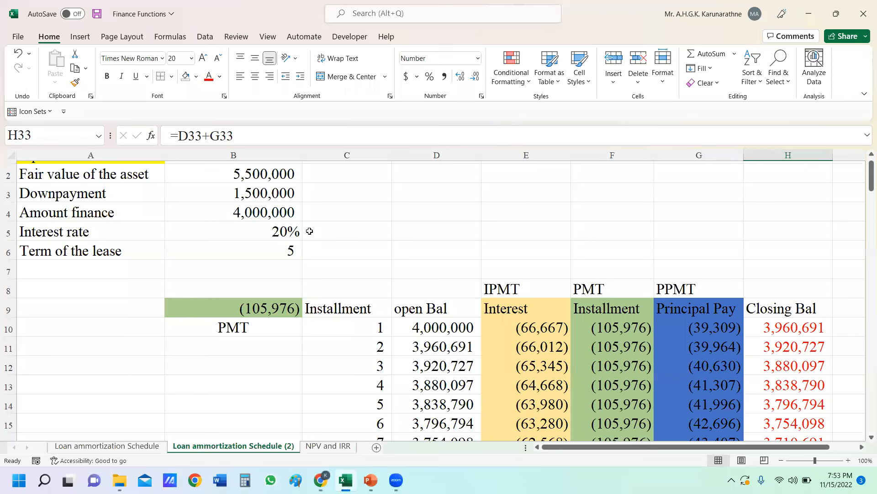
{"action": "double_click", "coordinate": [232, 446]}
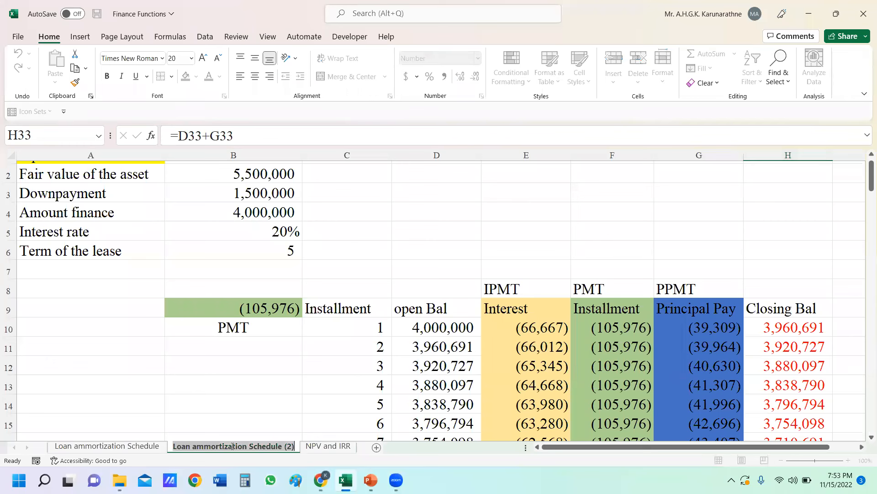
{"action": "left_click", "coordinate": [263, 408]}
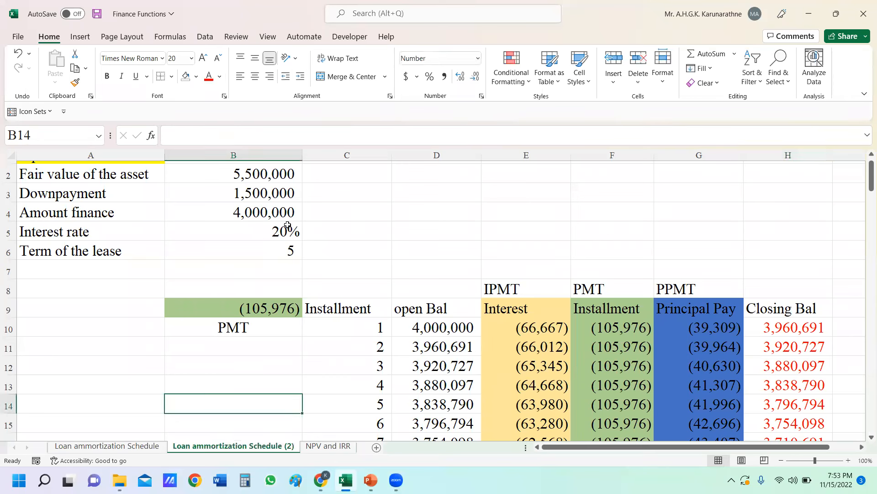
- Clear the PMT formula in B9 and all schedule entries beneath the column headings from C10 through column H on the copied sheet
{"action": "scroll", "coordinate": [270, 229], "scroll_direction": "up", "scroll_amount": 1}
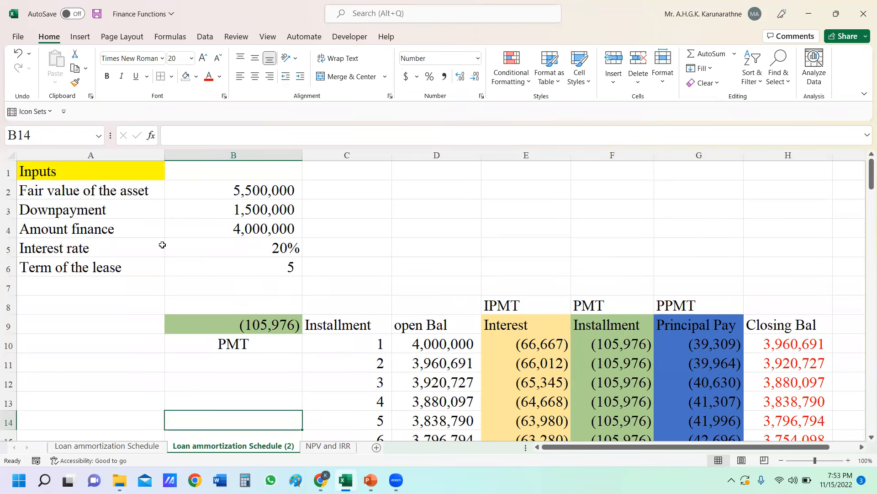
{"action": "left_click_drag", "start_coordinate": [233, 325], "coordinate": [259, 329]}
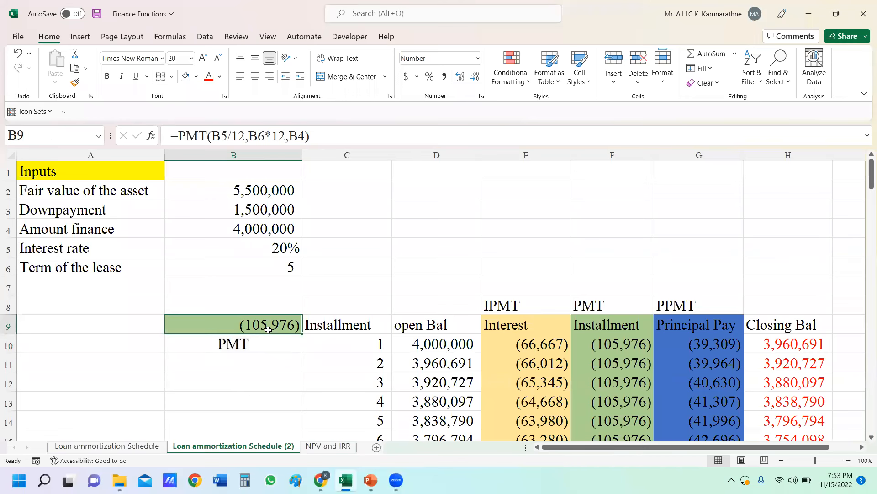
{"action": "key", "text": "Delete"}
{"action": "left_click_drag", "start_coordinate": [370, 346], "coordinate": [831, 409]}
{"action": "key", "text": "Delete"}
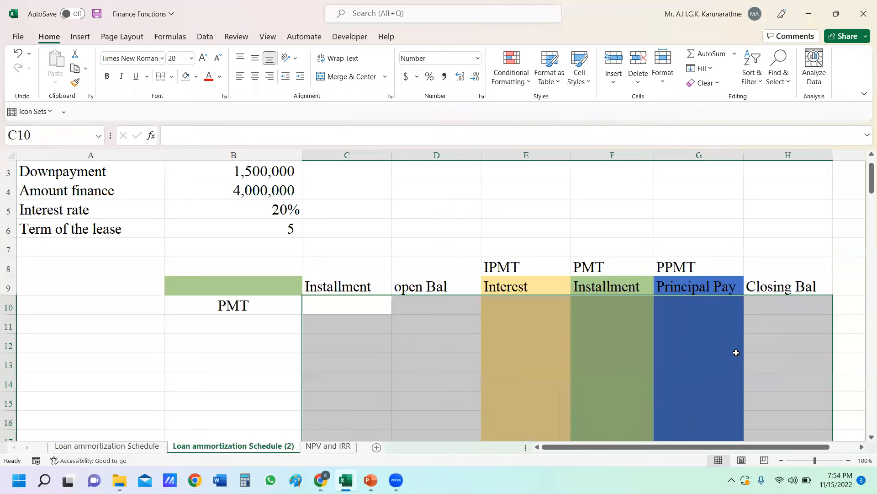
{"action": "scroll", "coordinate": [598, 223], "scroll_direction": "up", "scroll_amount": 1}
{"action": "left_click", "coordinate": [502, 227]}
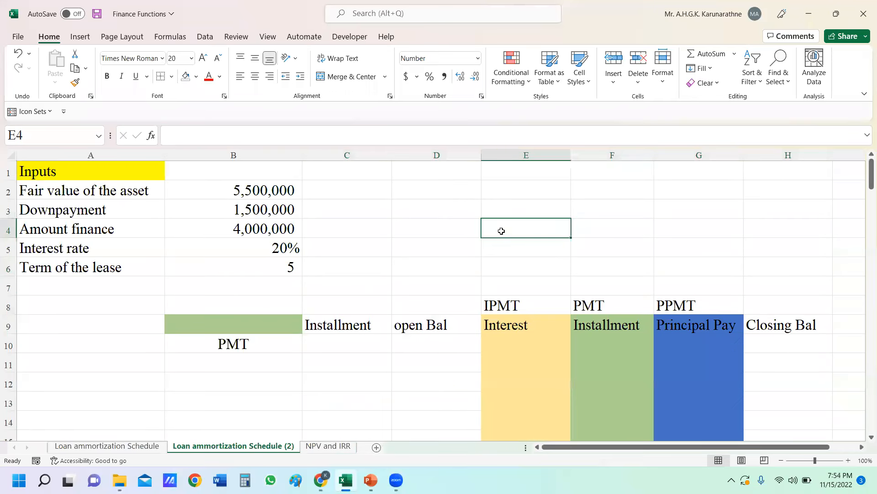
- Clear the fair value and downpayment entries in rows 2 and 3 of the copied sheet
{"action": "left_click_drag", "start_coordinate": [84, 196], "coordinate": [197, 237]}
{"action": "left_click", "coordinate": [436, 190]}
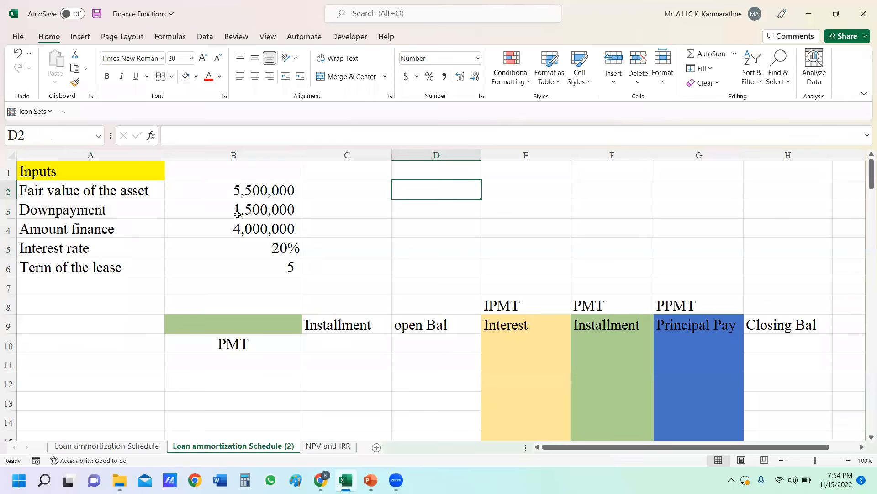
{"action": "left_click", "coordinate": [12, 191]}
{"action": "left_click_drag", "start_coordinate": [106, 204], "coordinate": [155, 205]}
{"action": "key", "text": "Delete"}
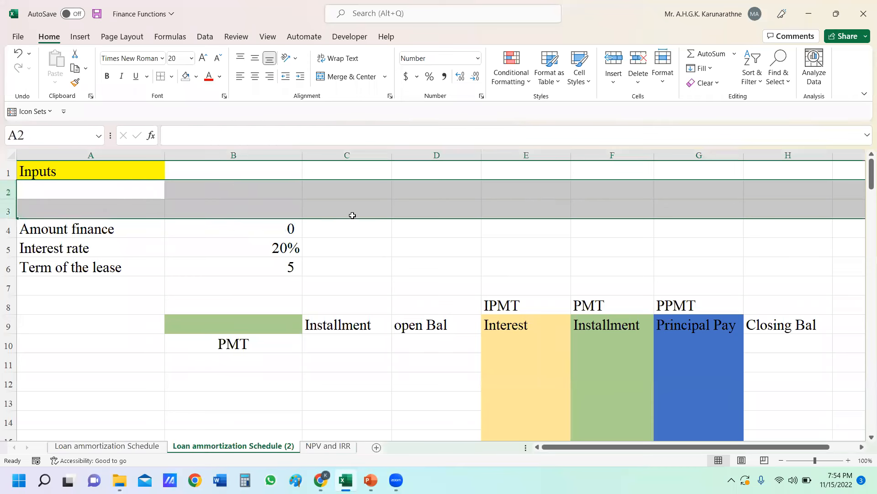
{"action": "left_click", "coordinate": [352, 215]}
{"action": "left_click", "coordinate": [59, 201]}
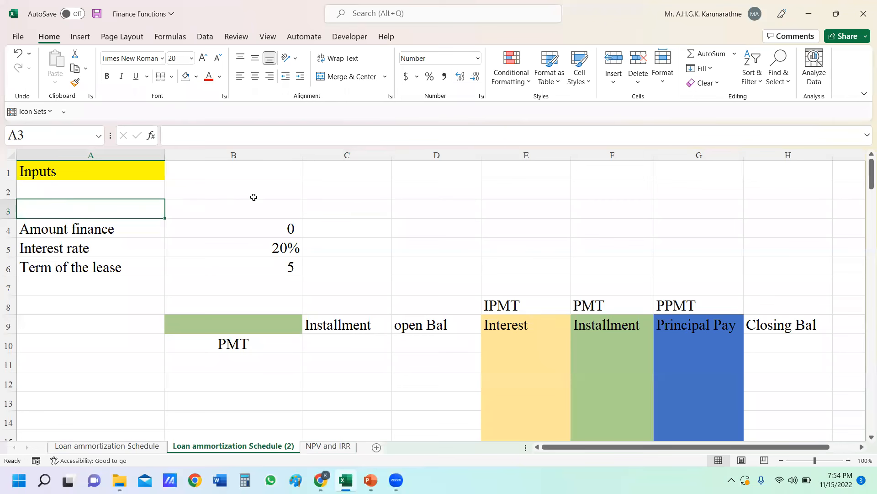
- Set the amount finance to 1,000,000, check Activity 6 in PowerPoint, and set the interest rate to 18% back in Excel
{"action": "left_click", "coordinate": [282, 227]}
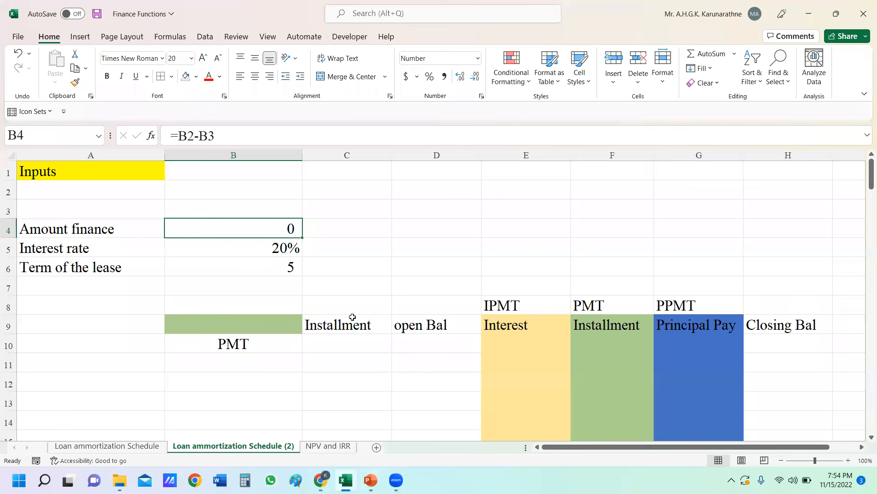
{"action": "type", "text": "1000000"}
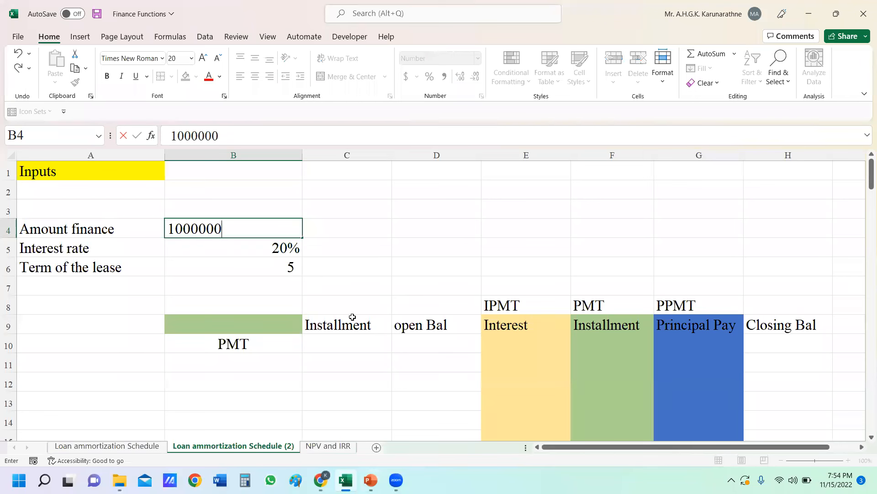
{"action": "key", "text": "Return"}
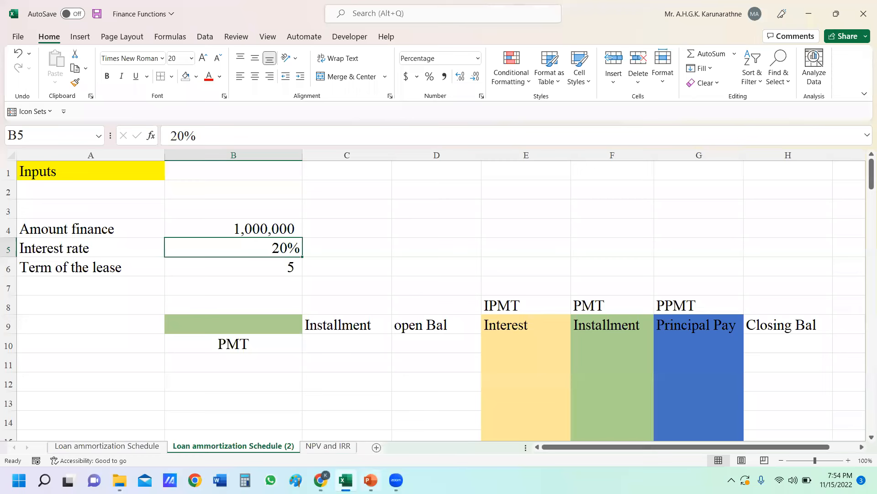
{"action": "left_click", "coordinate": [370, 480]}
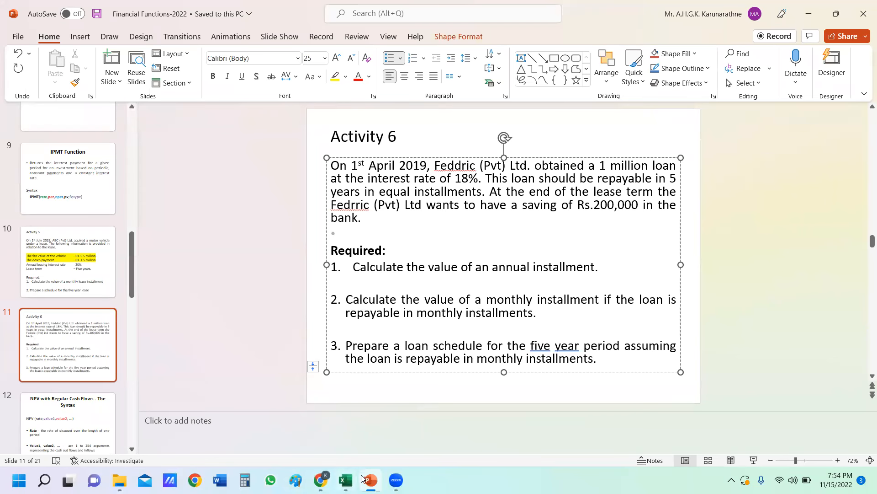
{"action": "left_click", "coordinate": [346, 480]}
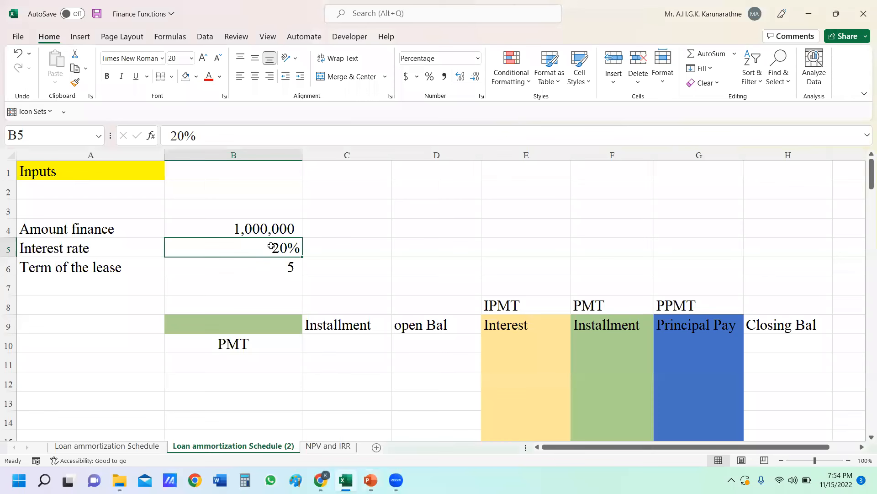
{"action": "type", "text": ".18"}
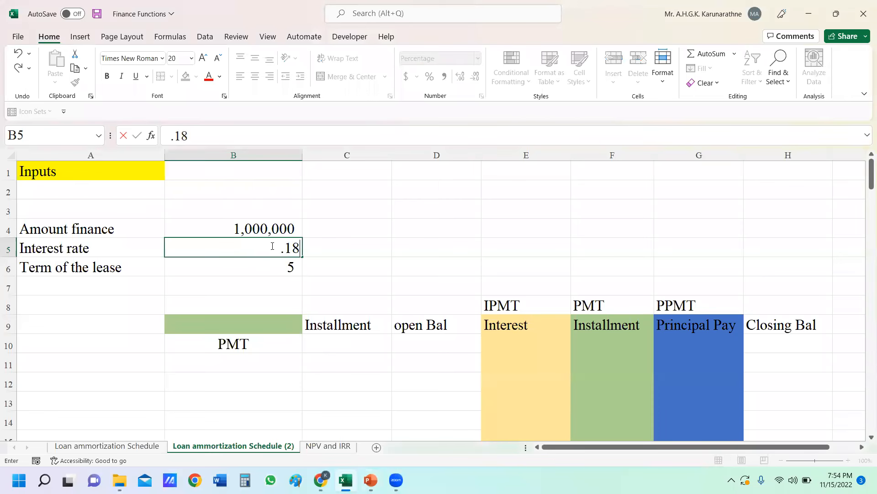
{"action": "key", "text": "Return"}
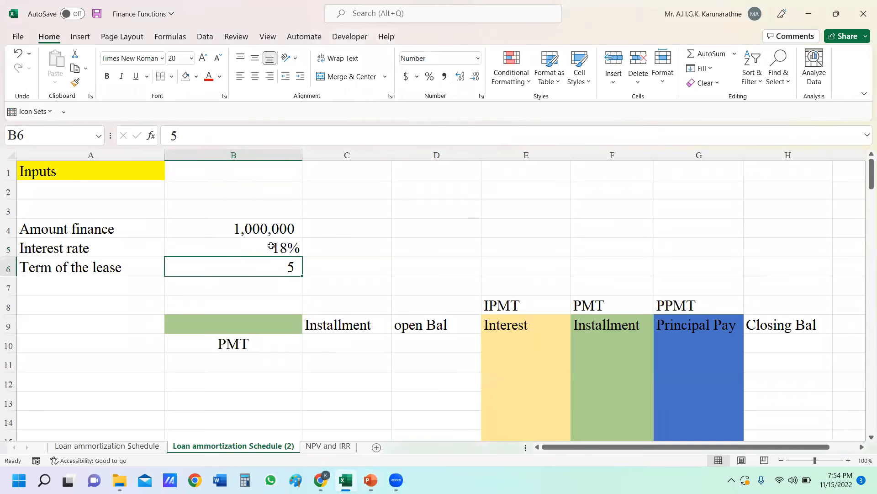
- Add a Future savings input of 200000 in row 7, below the term of the lease
{"action": "left_click", "coordinate": [129, 284]}
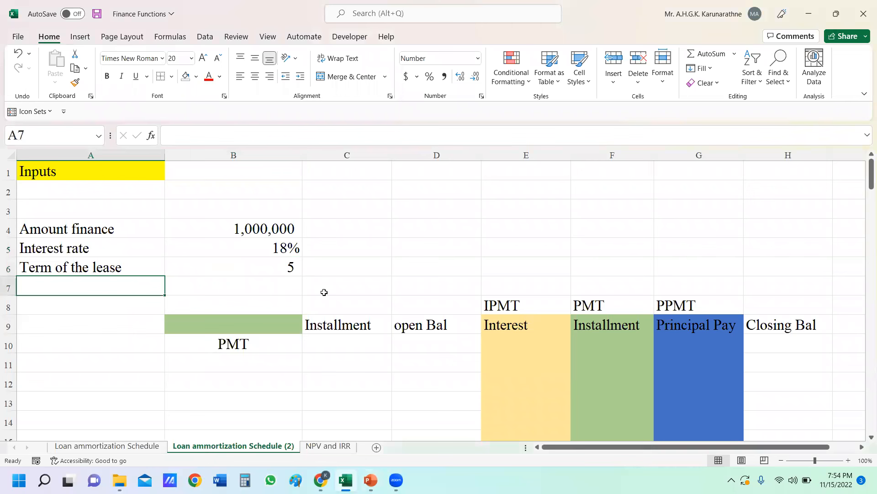
{"action": "type", "text": "Futu"}
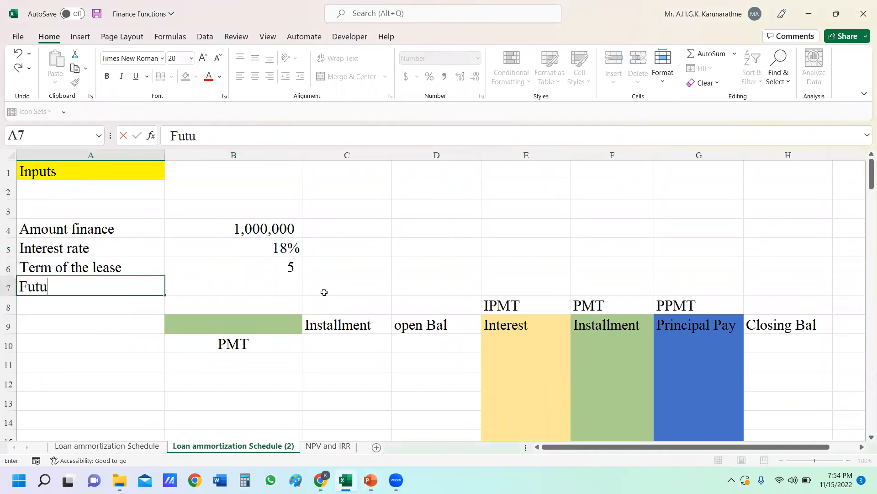
{"action": "type", "text": "re savings"}
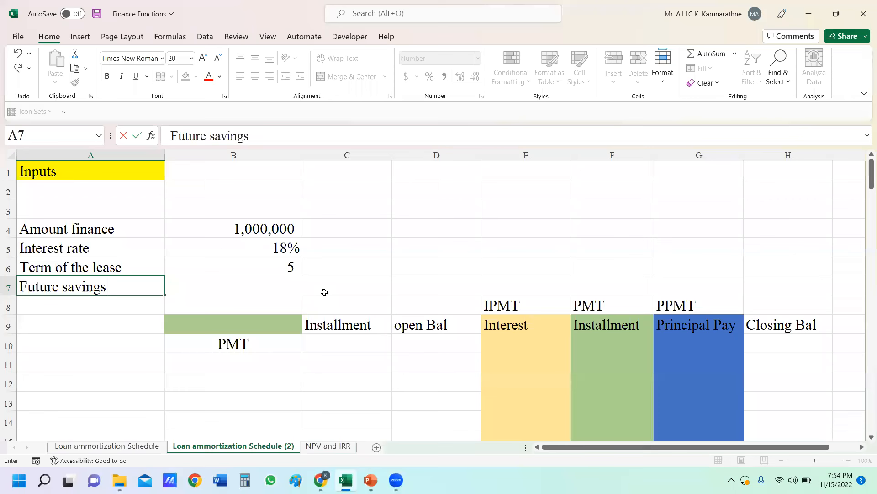
{"action": "left_click", "coordinate": [274, 288]}
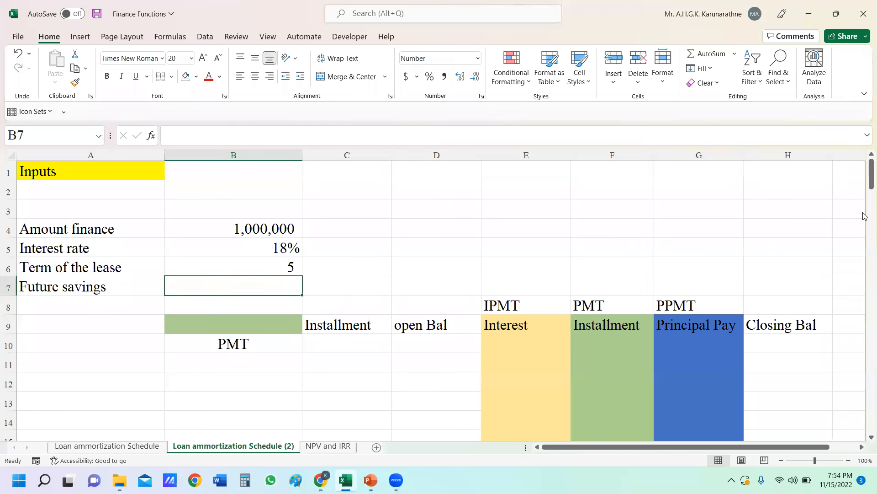
{"action": "type", "text": "200000"}
{"action": "key", "text": "Return"}
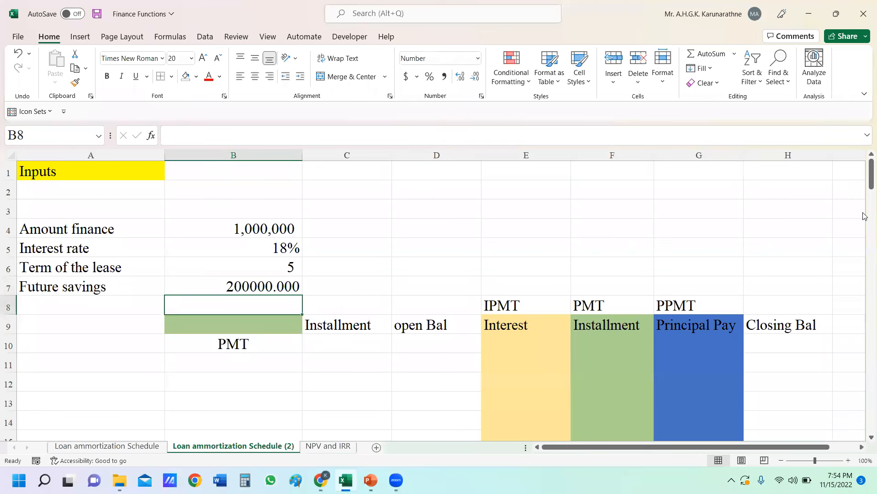
- Copy the number format of the amount finance in B4 onto the future savings value in B7
{"action": "left_click", "coordinate": [263, 225]}
{"action": "left_click", "coordinate": [75, 83]}
{"action": "left_click", "coordinate": [280, 287]}
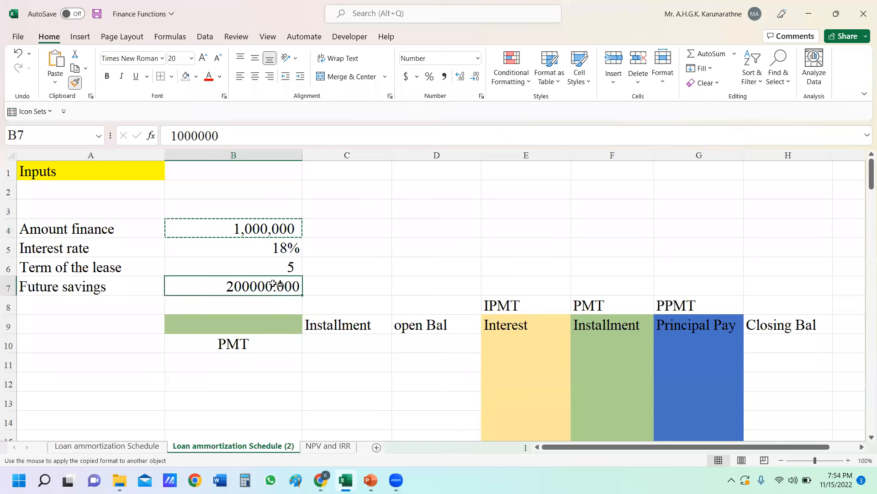
{"action": "left_click", "coordinate": [431, 248]}
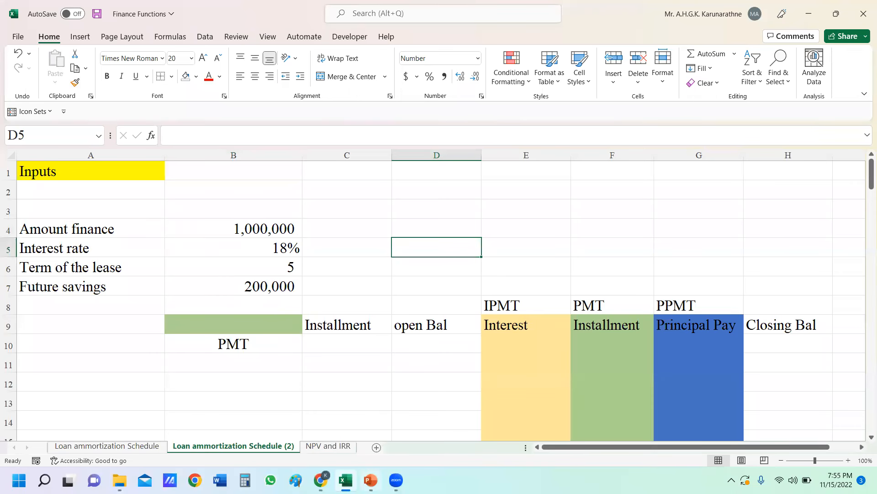
- Review the Activity 6 requirements in PowerPoint, and back in Excel start a PMT function with its arguments dialog in B9
{"action": "left_click", "coordinate": [370, 480]}
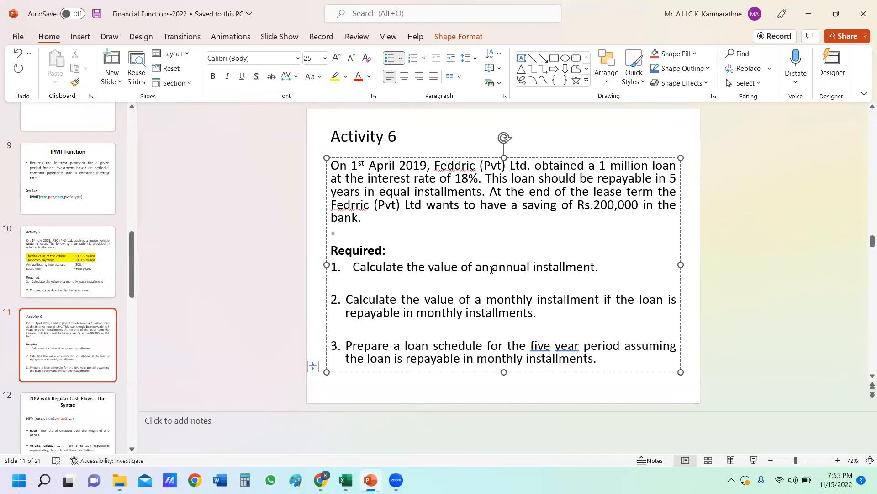
{"action": "left_click", "coordinate": [346, 480]}
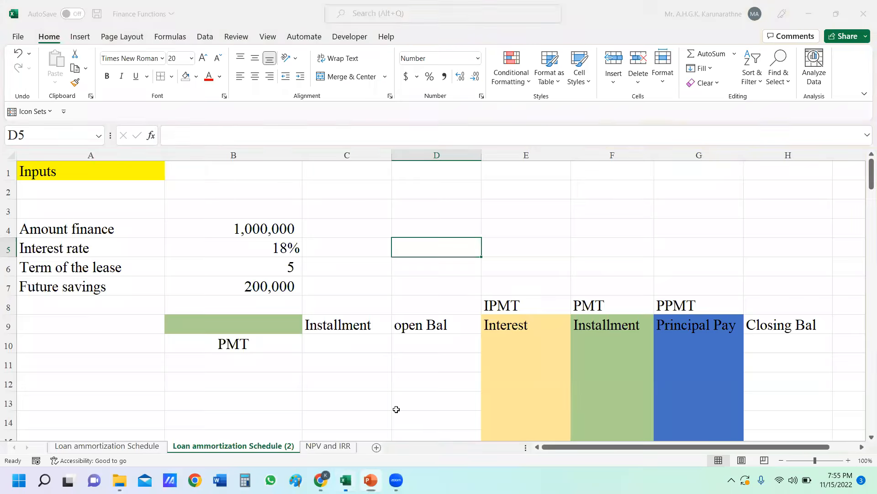
{"action": "left_click", "coordinate": [256, 330]}
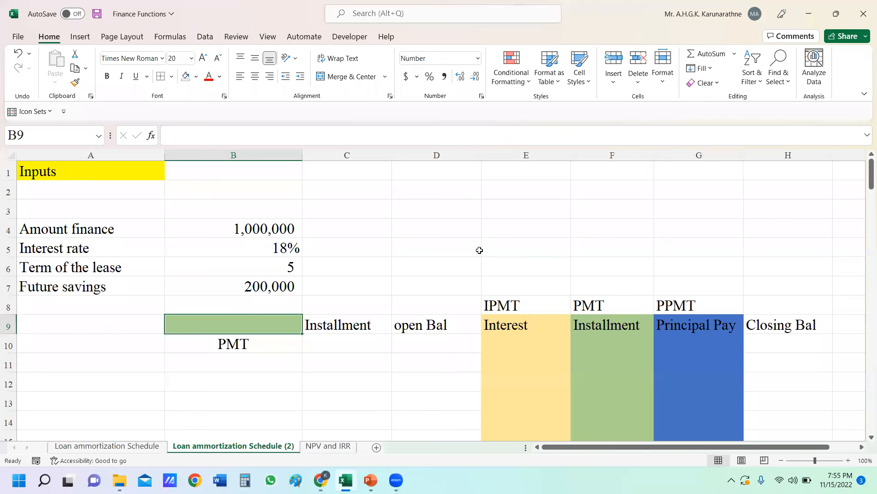
{"action": "type", "text": "=pmt"}
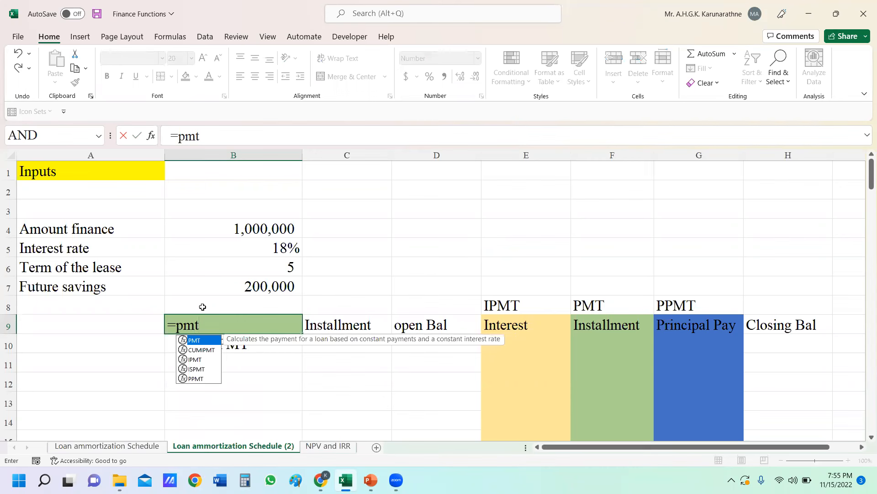
{"action": "double_click", "coordinate": [197, 343]}
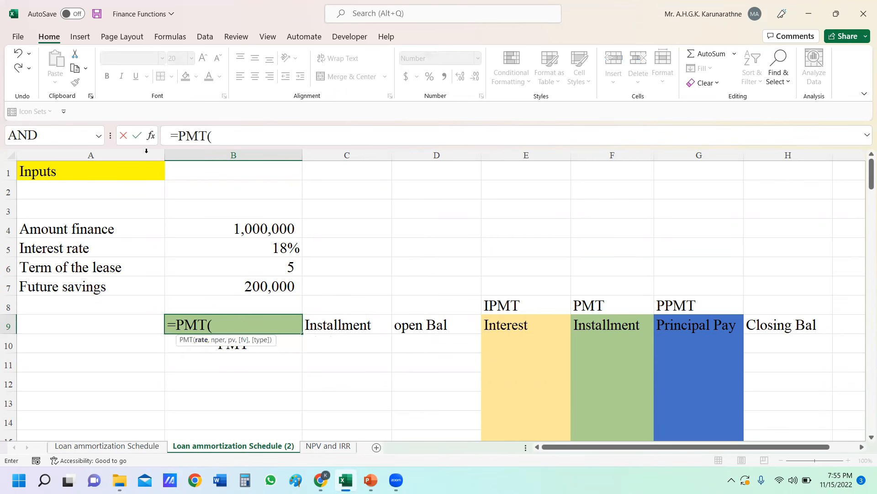
{"action": "left_click", "coordinate": [151, 136]}
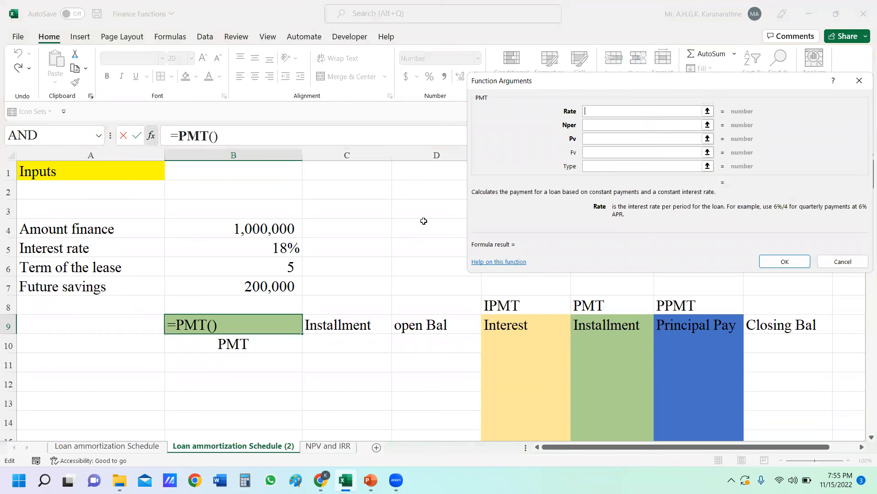
- Set the Rate argument of the PMT function to the absolute reference $B$5
{"action": "left_click", "coordinate": [276, 251]}
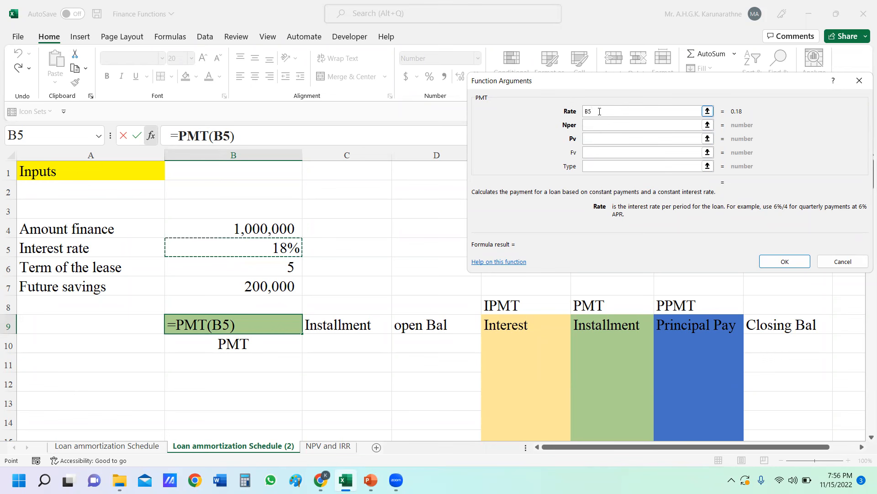
{"action": "key", "text": "F4"}
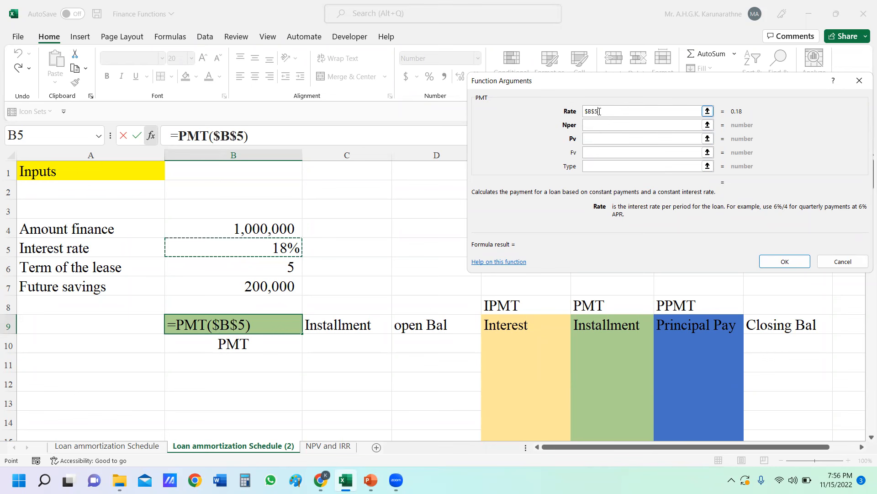
{"action": "key", "text": "Return"}
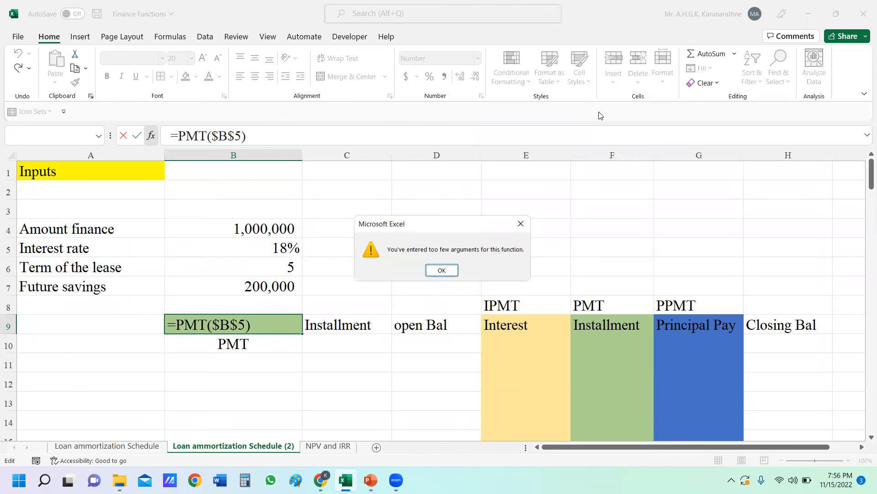
{"action": "left_click", "coordinate": [455, 274]}
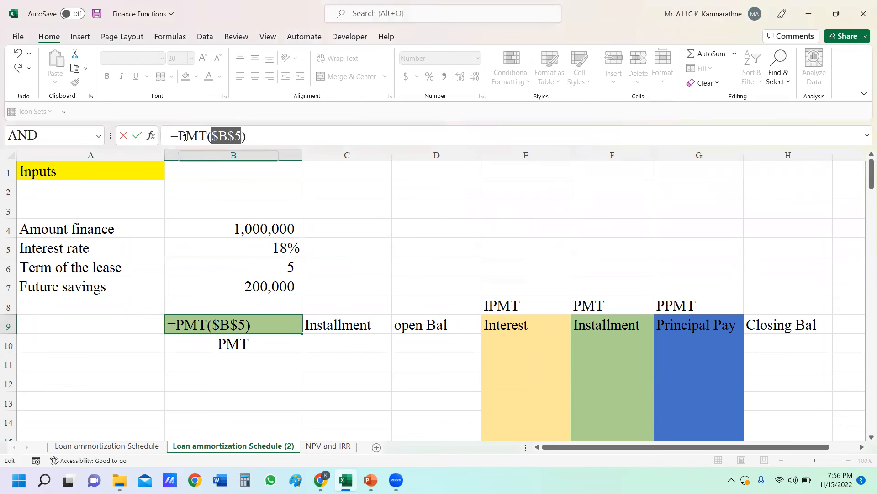
{"action": "left_click", "coordinate": [151, 134]}
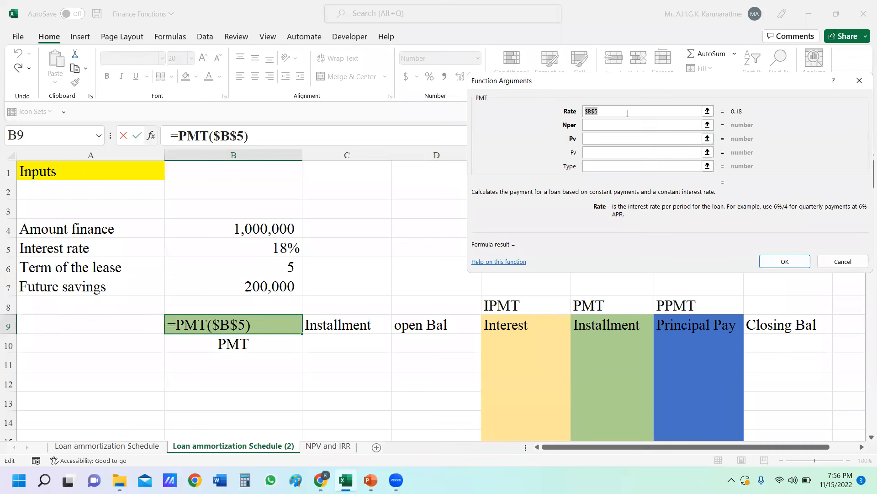
- Complete the PMT function in B9 with $B$6 as Nper, B4 as Pv and B7 as Fv
{"action": "left_click", "coordinate": [598, 127]}
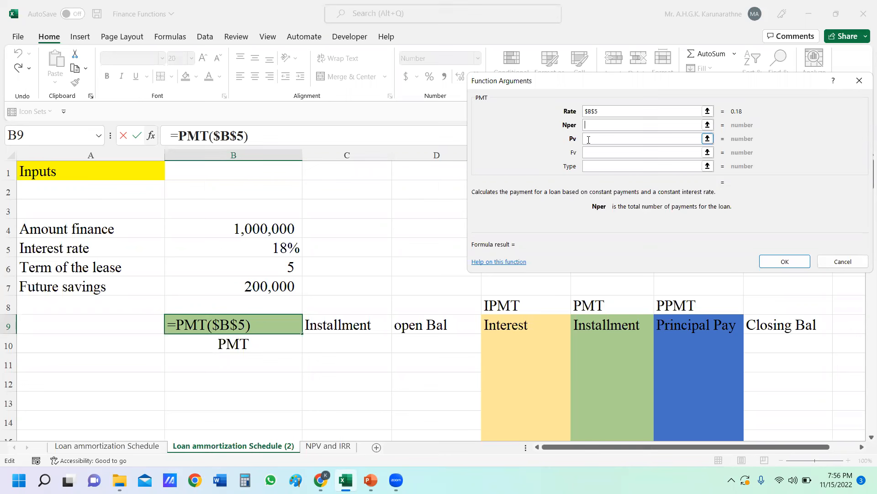
{"action": "left_click", "coordinate": [286, 266]}
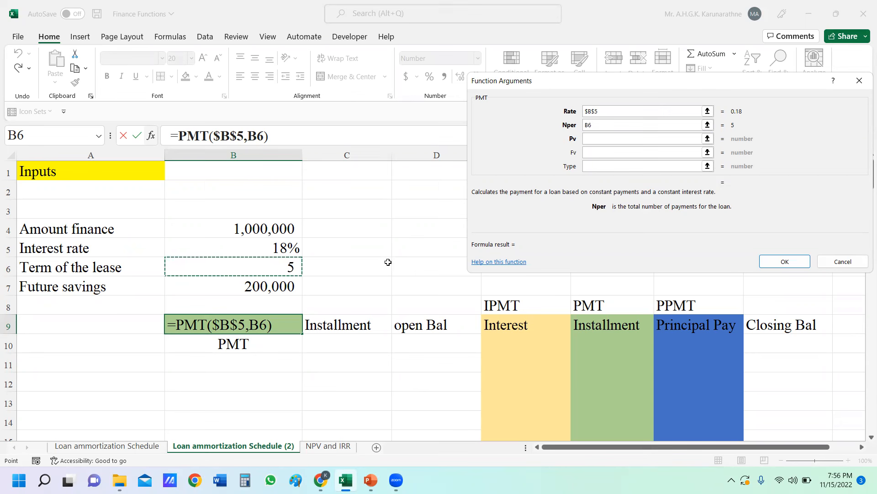
{"action": "key", "text": "F4"}
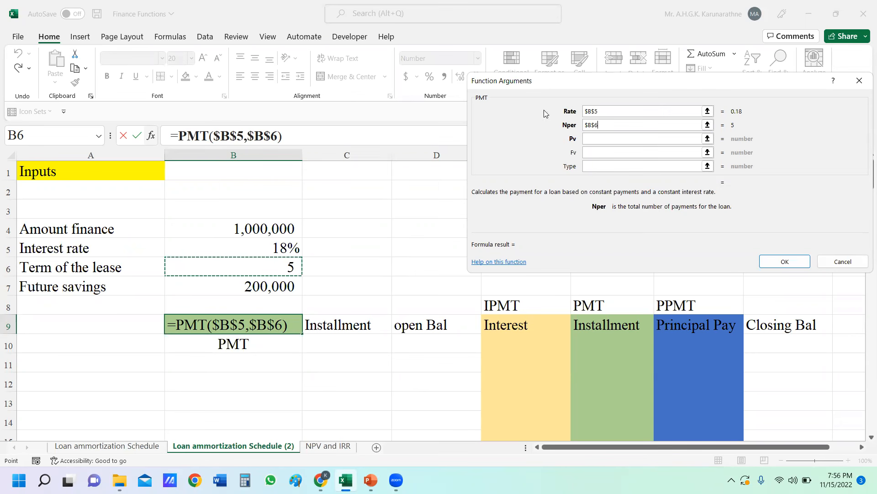
{"action": "left_click", "coordinate": [593, 138]}
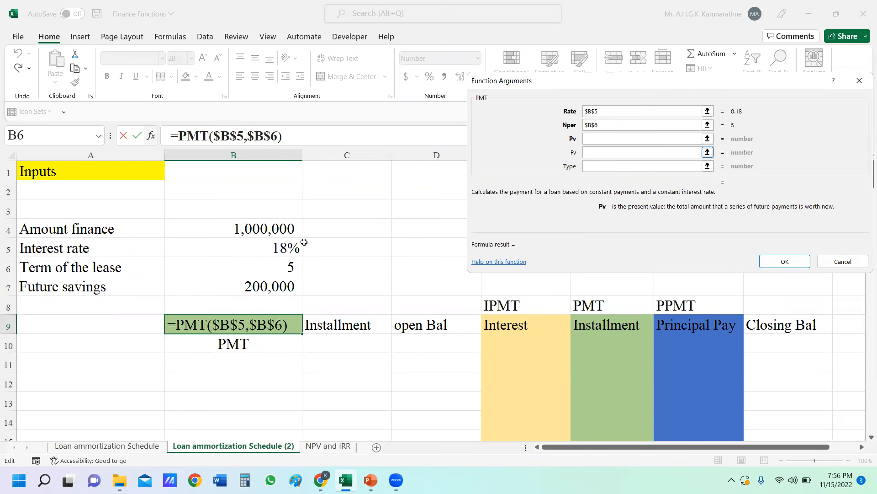
{"action": "left_click", "coordinate": [267, 227]}
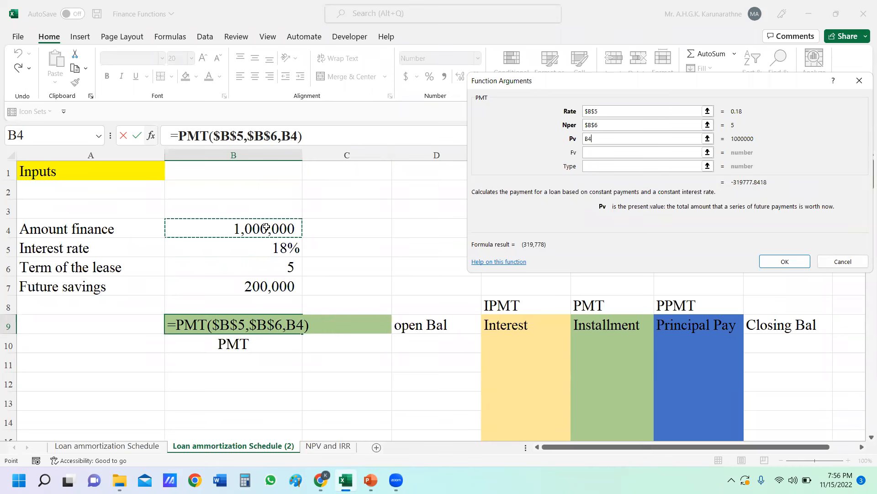
{"action": "left_click", "coordinate": [607, 151]}
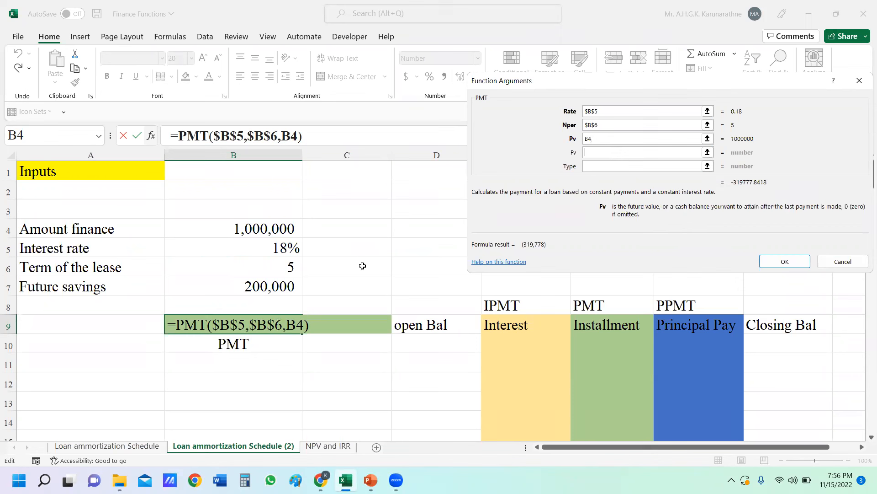
{"action": "left_click", "coordinate": [270, 288]}
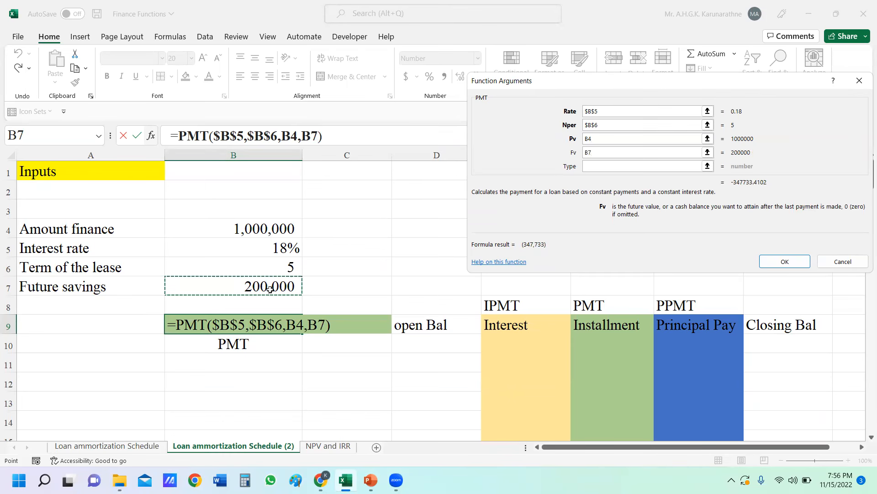
{"action": "left_click", "coordinate": [784, 262]}
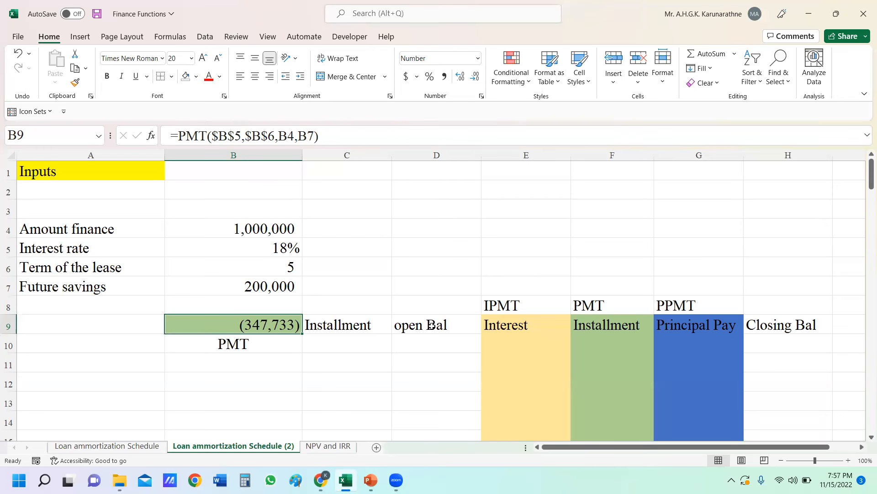
- Link F10 in the Installment column to $B$9 and fill the formula down to F14
{"action": "left_click", "coordinate": [608, 345]}
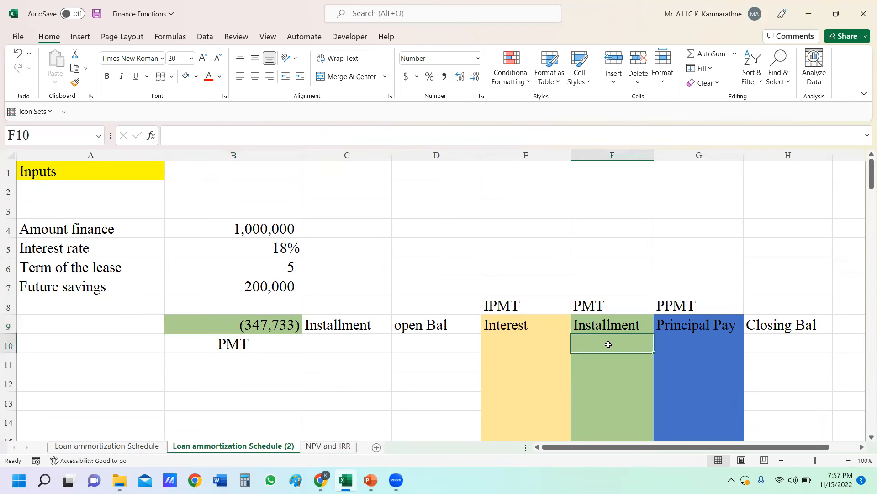
{"action": "type", "text": "="}
{"action": "left_click", "coordinate": [284, 325]}
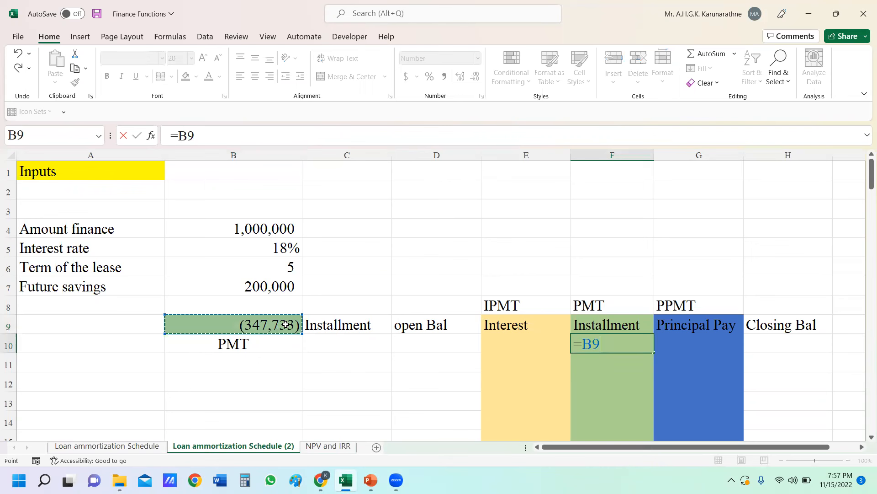
{"action": "key", "text": "F4"}
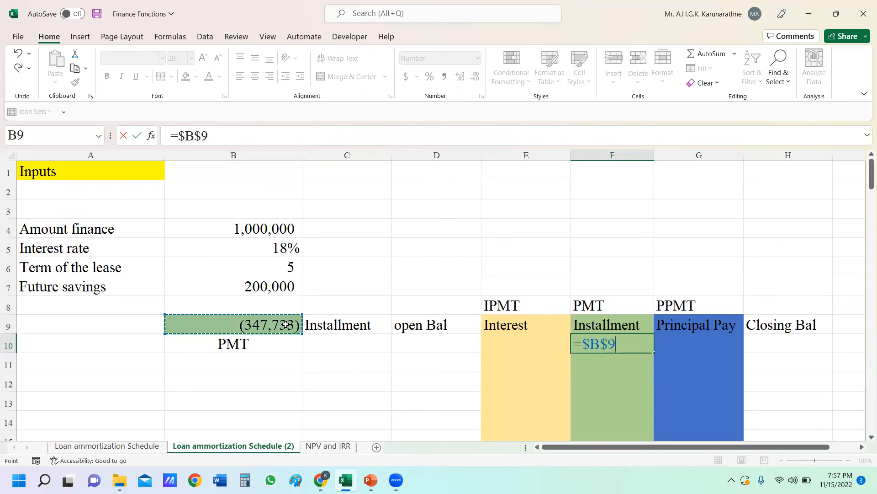
{"action": "key", "text": "Return"}
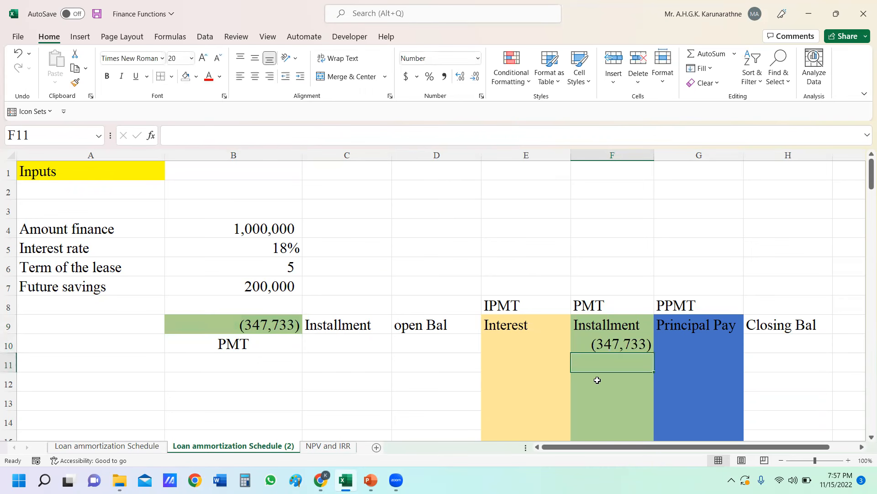
{"action": "left_click", "coordinate": [625, 343]}
{"action": "left_click_drag", "start_coordinate": [654, 354], "coordinate": [640, 428]}
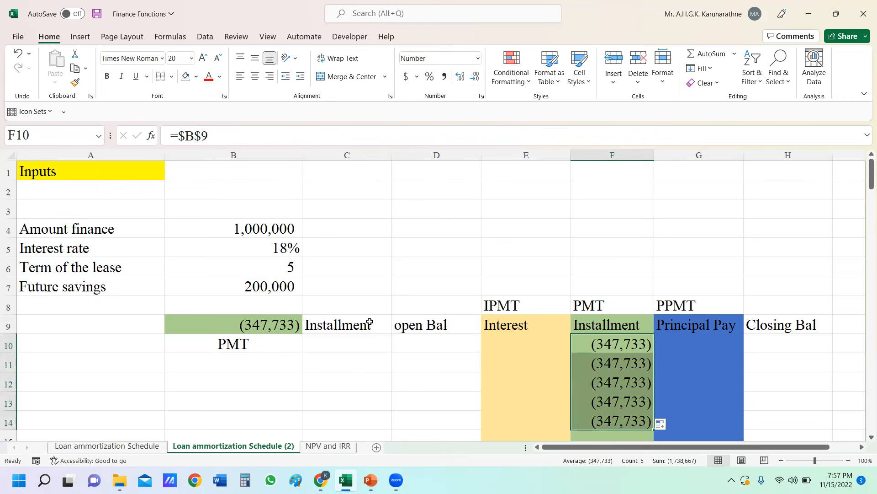
- Number the installments 1 to 5 in C10:C14 by entering 1 and 2 and extending the series
{"action": "left_click", "coordinate": [337, 345]}
{"action": "type", "text": "1"}
{"action": "key", "text": "Return"}
{"action": "type", "text": "2"}
{"action": "key", "text": "Return"}
{"action": "left_click_drag", "start_coordinate": [363, 343], "coordinate": [391, 428]}
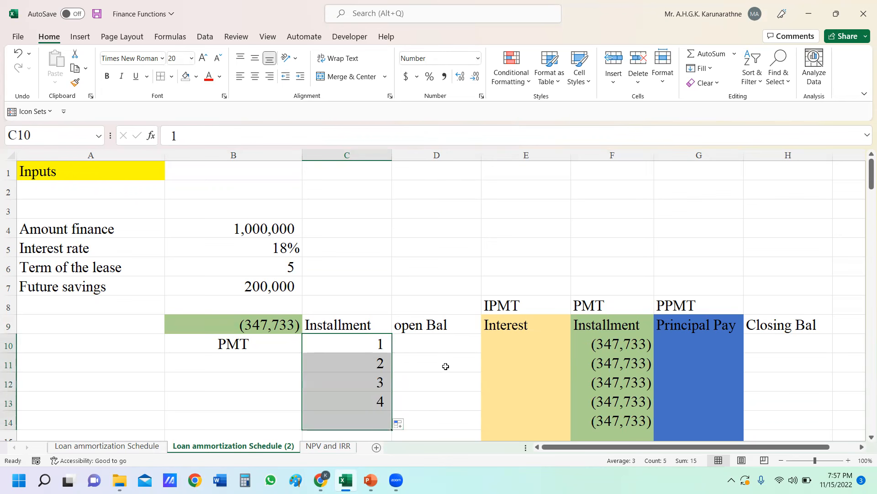
{"action": "left_click", "coordinate": [429, 359]}
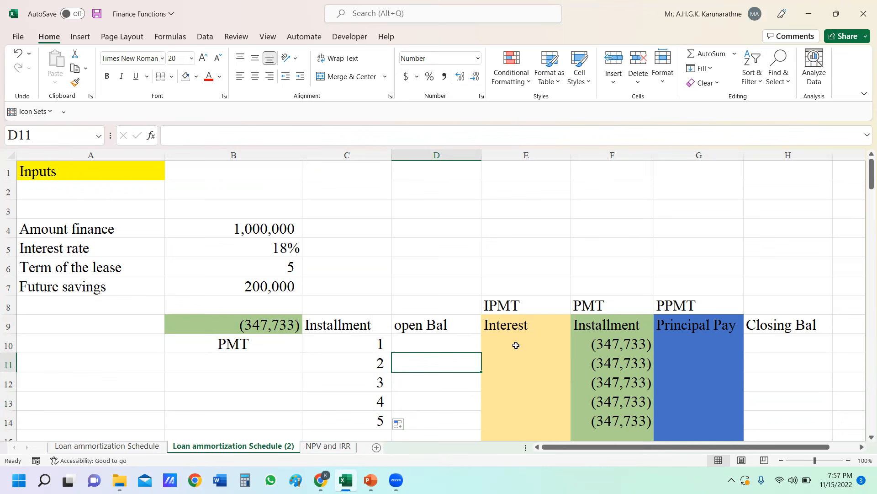
- Start an IPMT function in E10 of the Interest column and open its function arguments
{"action": "left_click_drag", "start_coordinate": [522, 342], "coordinate": [522, 381]}
{"action": "left_click", "coordinate": [694, 340]}
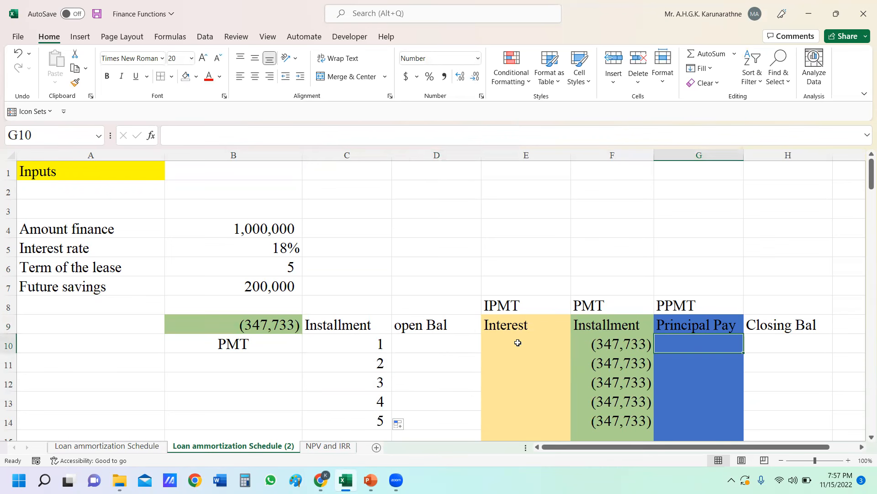
{"action": "left_click", "coordinate": [517, 342]}
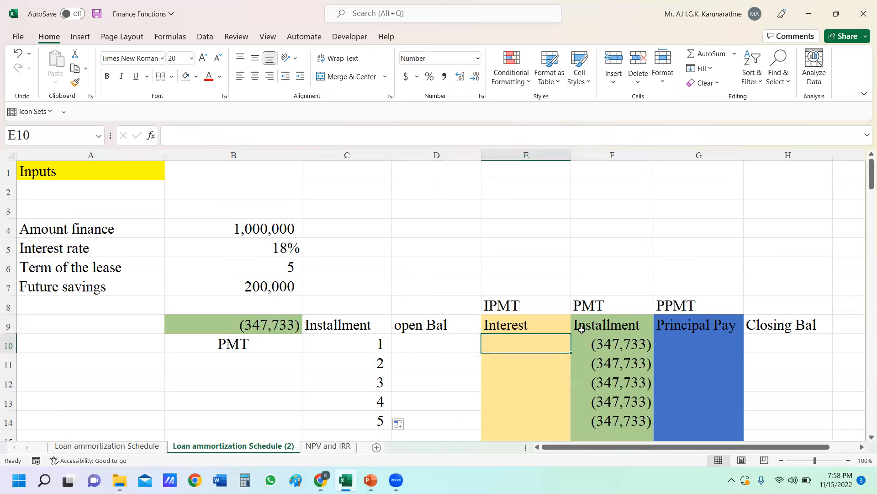
{"action": "type", "text": "="}
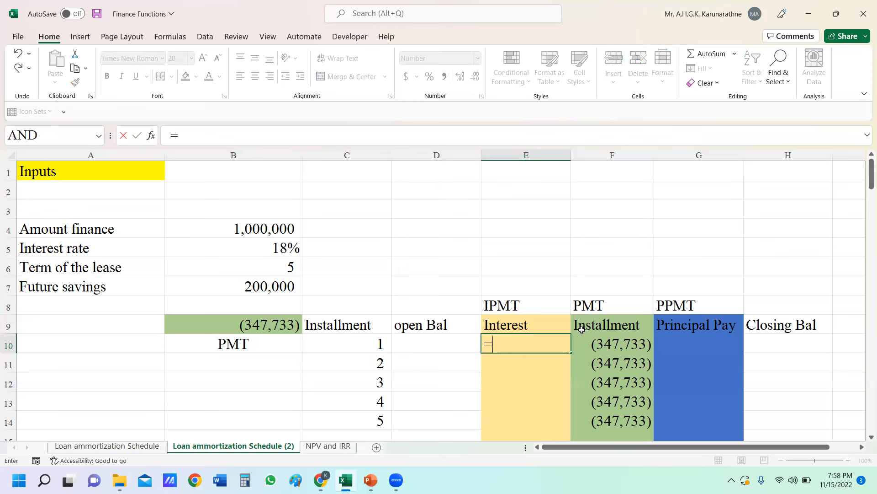
{"action": "type", "text": "ip"}
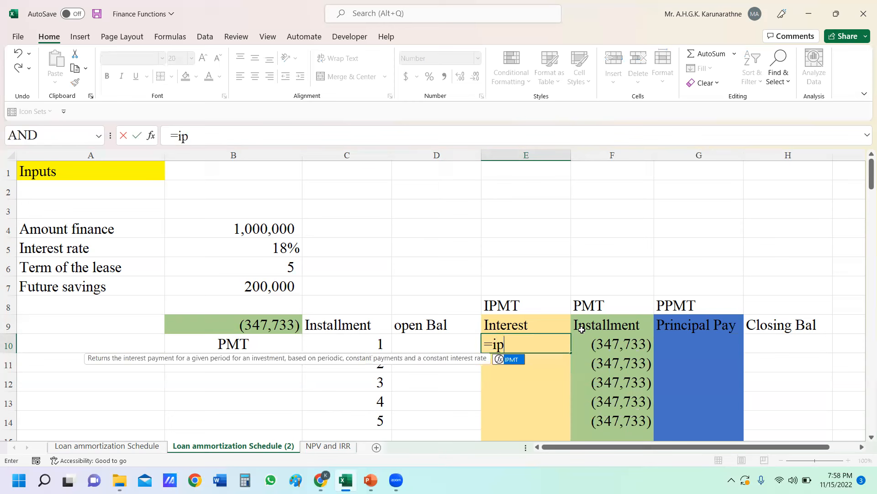
{"action": "type", "text": "mt"}
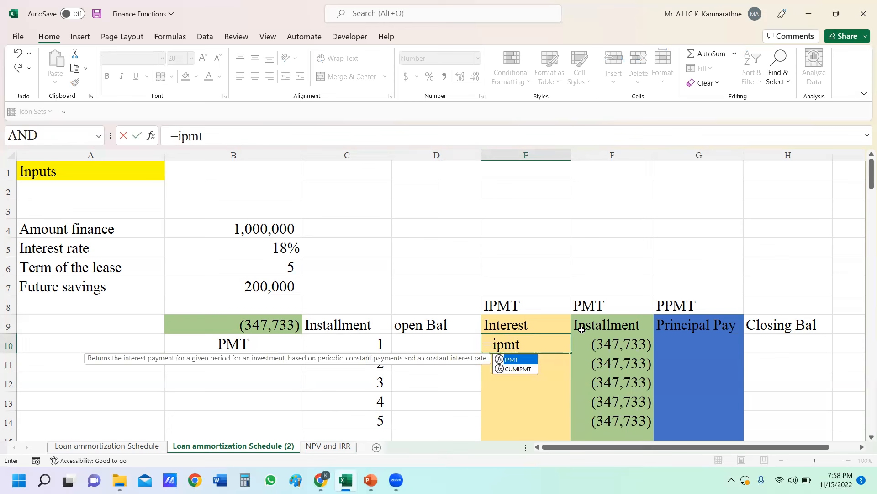
{"action": "double_click", "coordinate": [511, 360]}
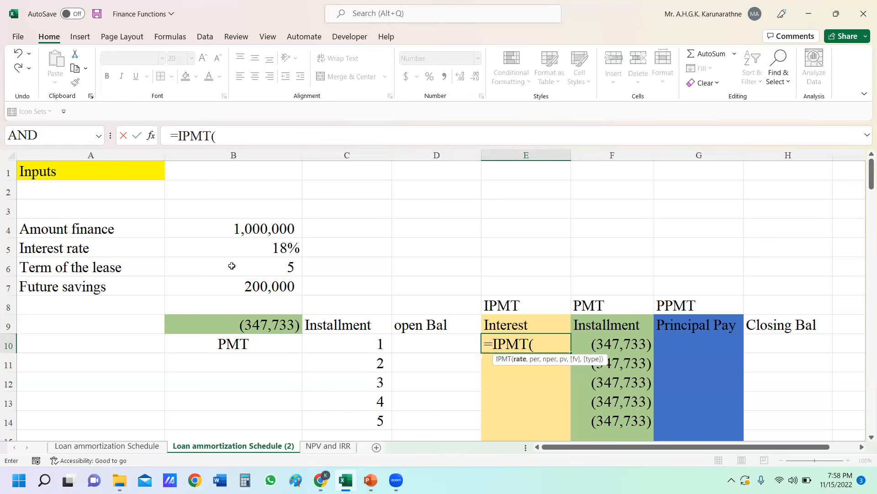
{"action": "left_click", "coordinate": [151, 136]}
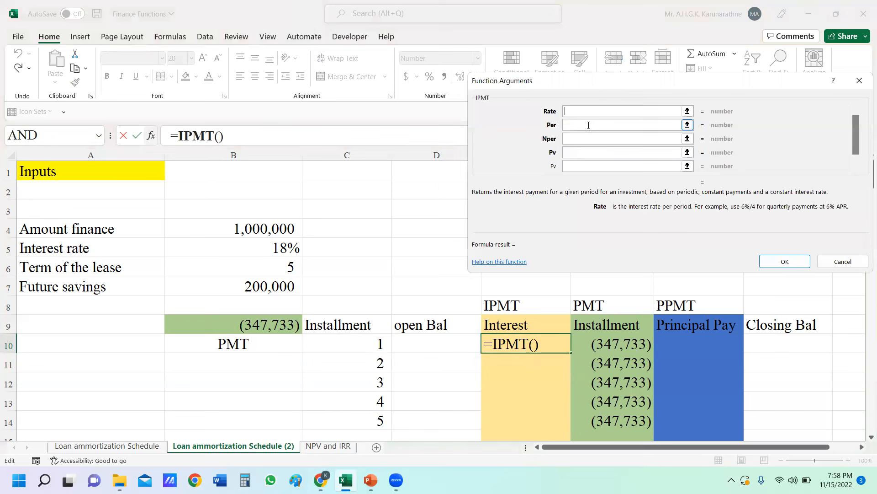
- Set the Rate argument of the IPMT function to the absolute reference $B$5
{"action": "left_click", "coordinate": [442, 51]}
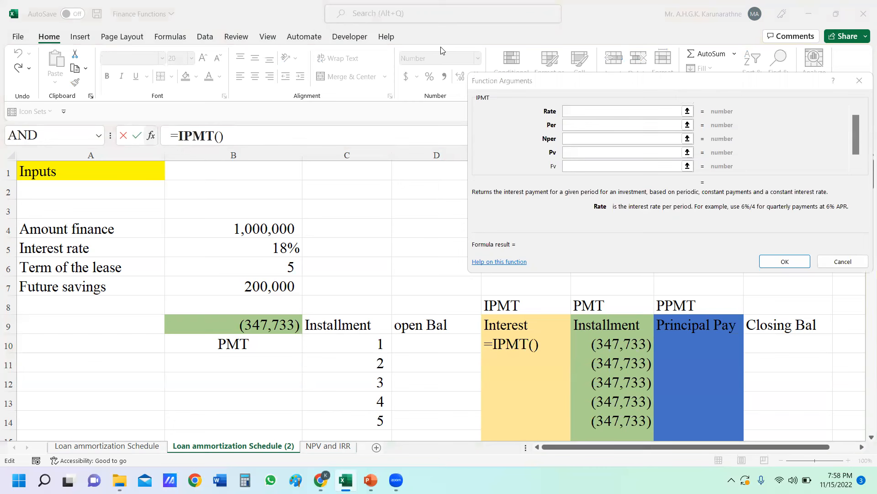
{"action": "left_click", "coordinate": [594, 120]}
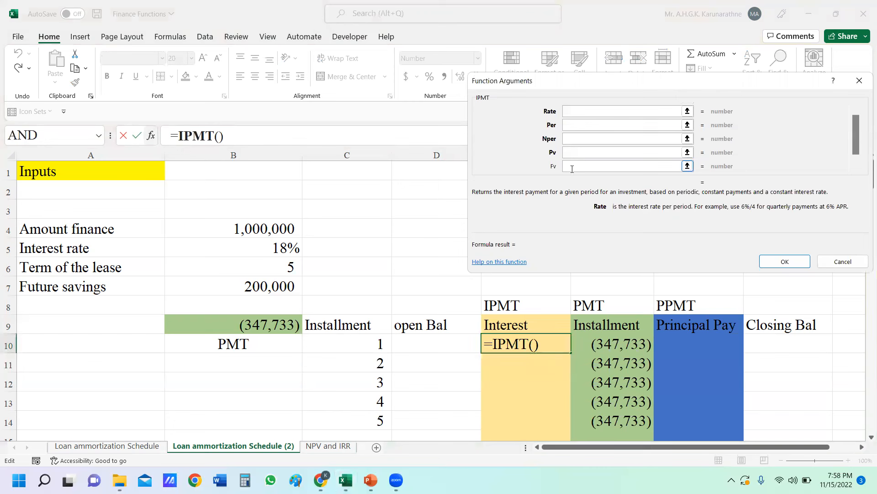
{"action": "left_click", "coordinate": [284, 248]}
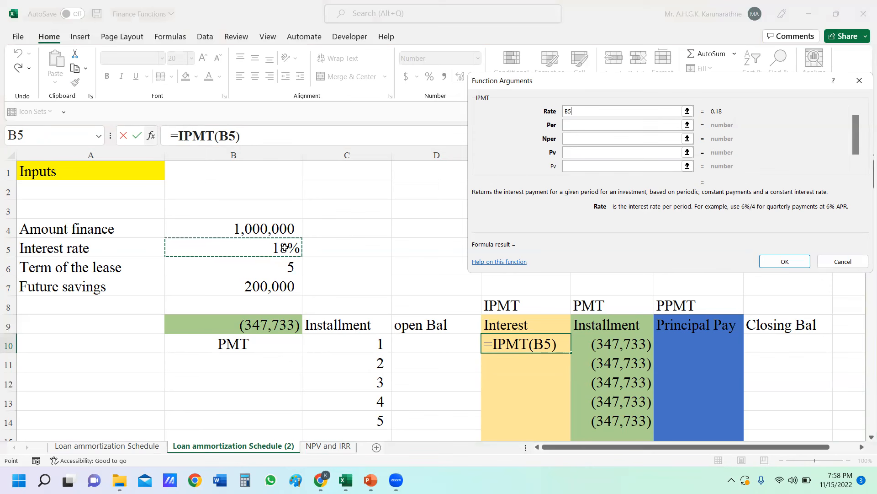
{"action": "key", "text": "F4"}
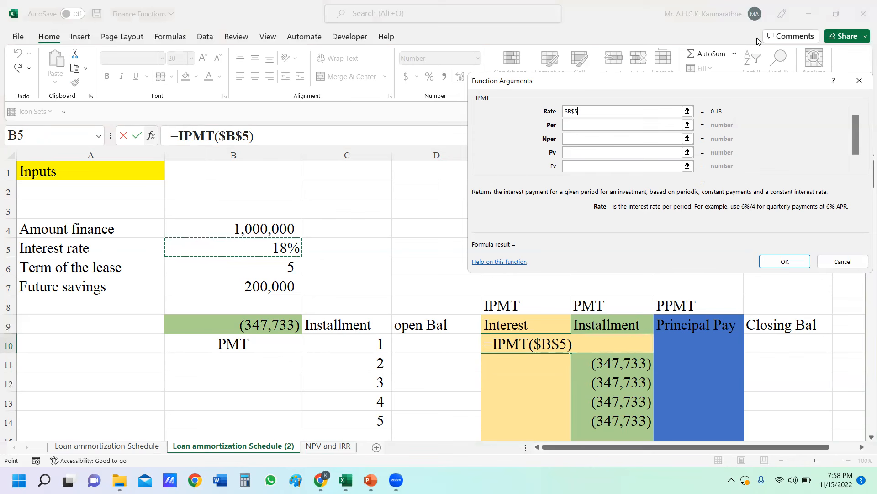
- Set the IPMT Per argument to C10 and Nper to the absolute reference $B$6
{"action": "left_click", "coordinate": [573, 122]}
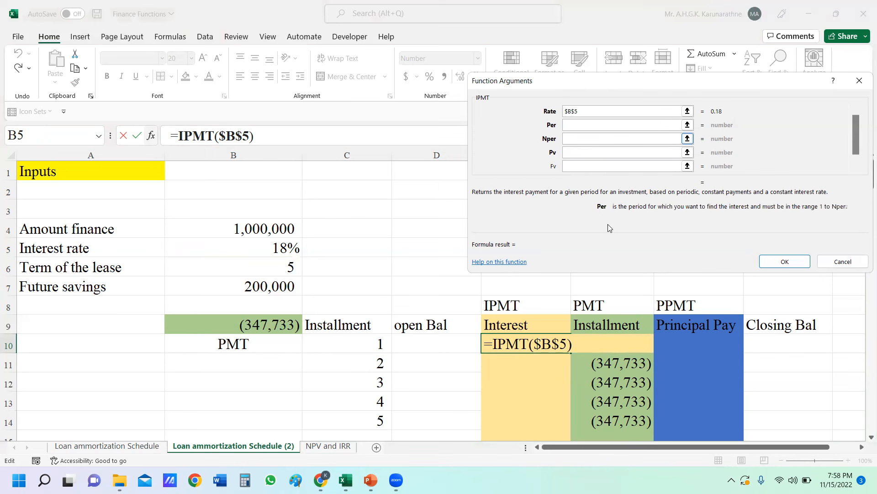
{"action": "left_click", "coordinate": [369, 346]}
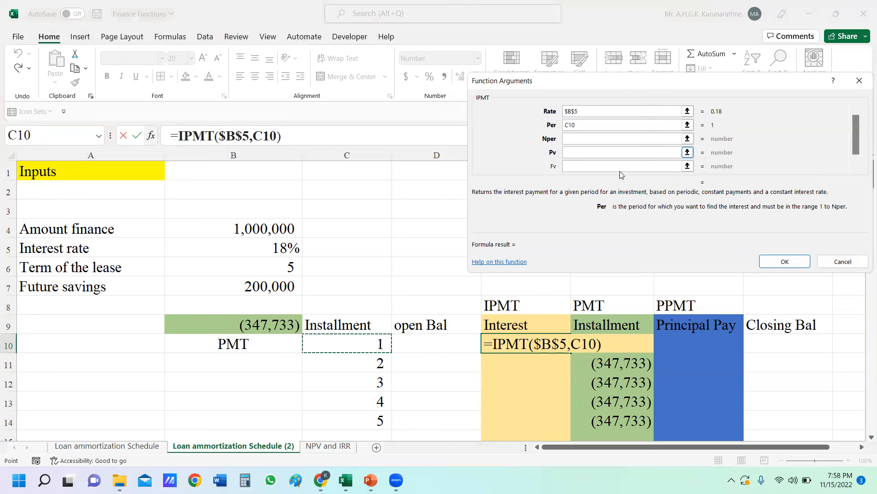
{"action": "left_click", "coordinate": [582, 139]}
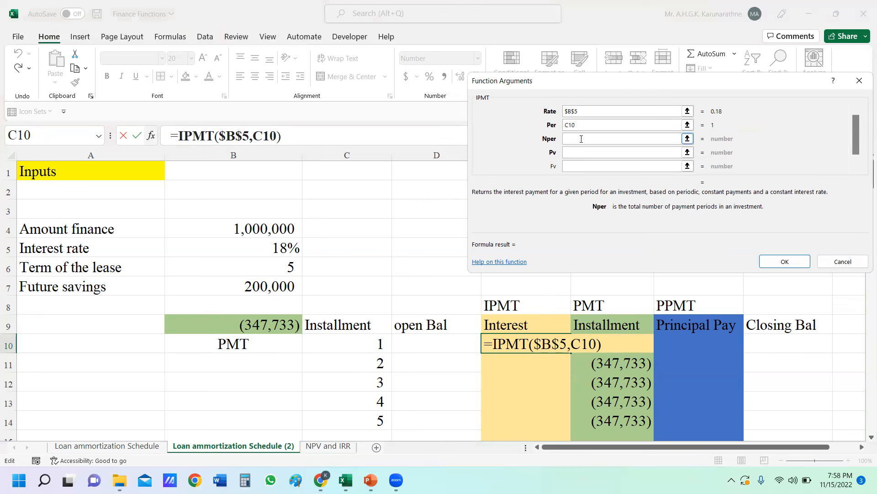
{"action": "left_click", "coordinate": [281, 267]}
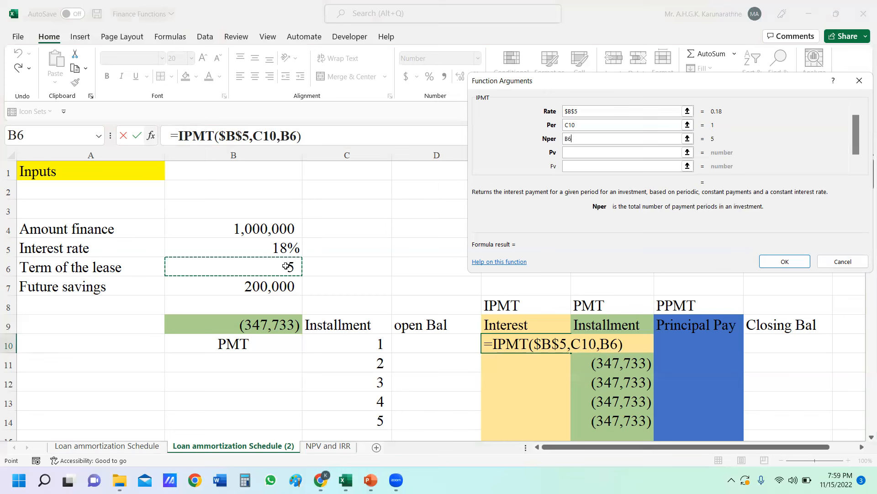
{"action": "key", "text": "F4"}
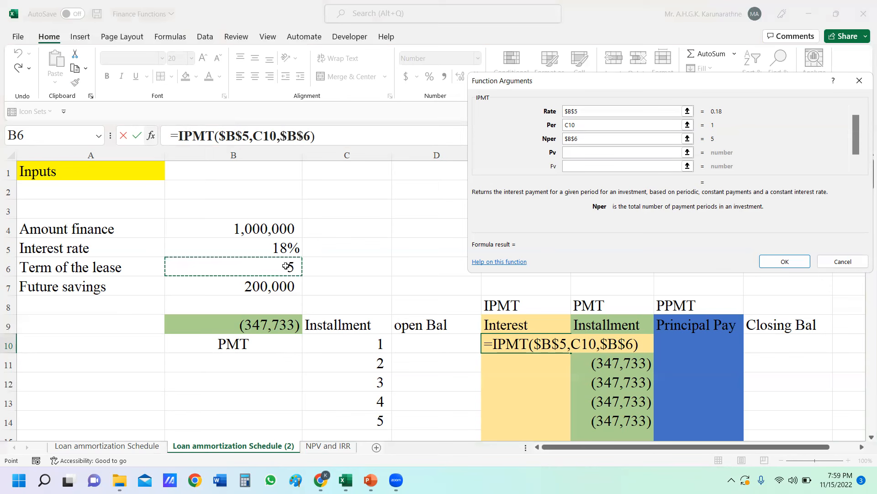
- Complete the IPMT function in E10 with $B$4 as Pv and $B$7 as Fv
{"action": "key", "text": "Tab"}
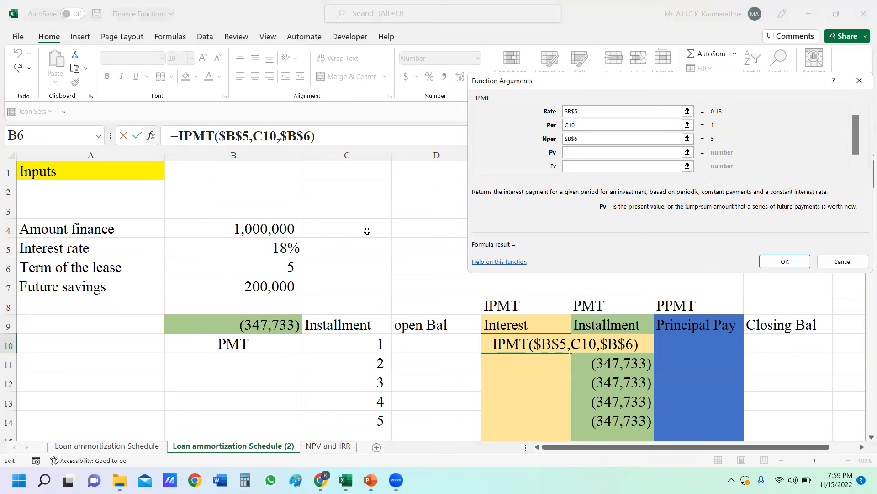
{"action": "left_click", "coordinate": [266, 232]}
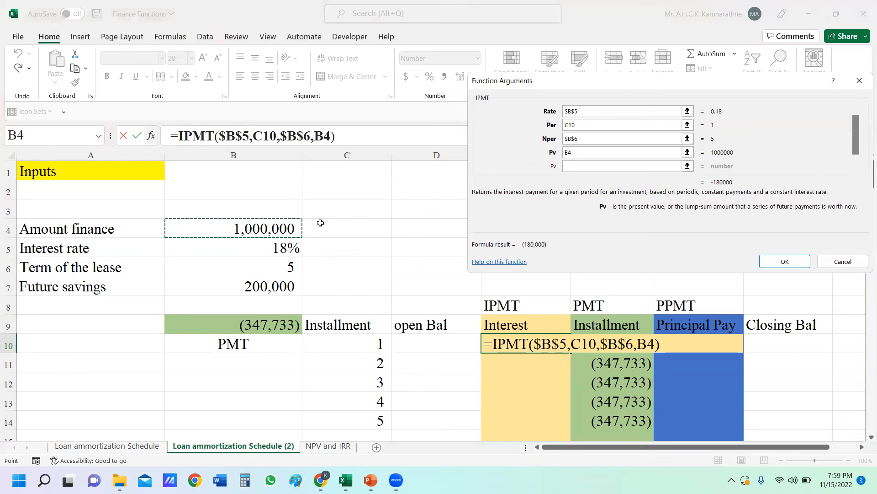
{"action": "key", "text": "F4"}
{"action": "key", "text": "Tab"}
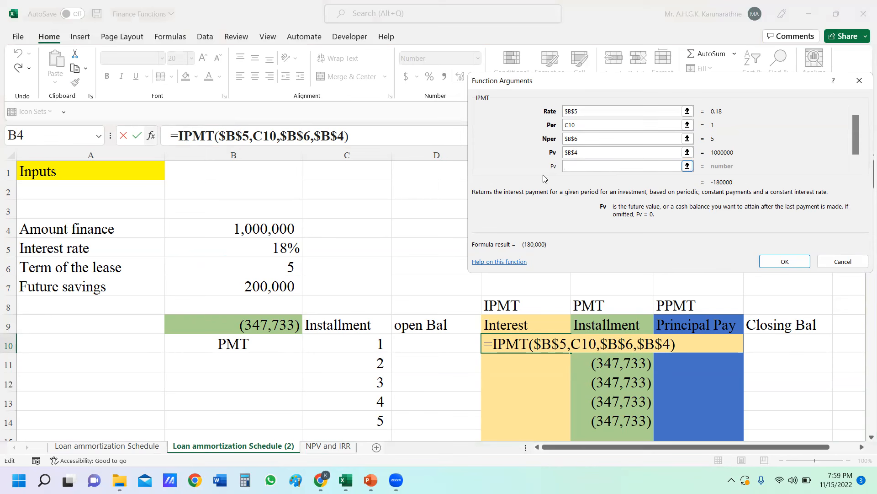
{"action": "left_click", "coordinate": [281, 287]}
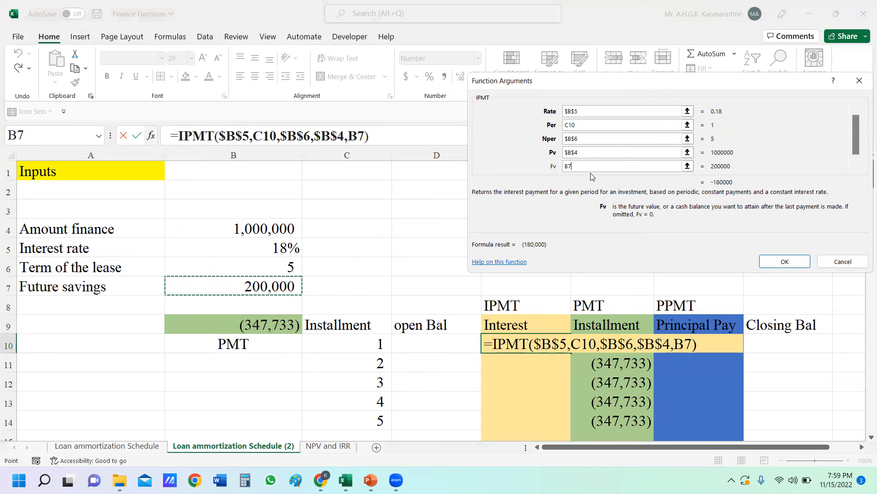
{"action": "type", "text": "4"}
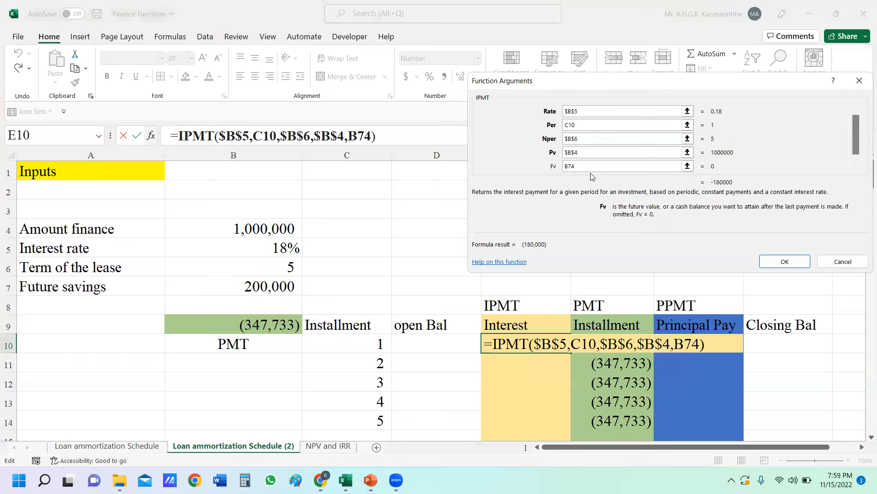
{"action": "key", "text": "BackSpace"}
{"action": "key", "text": "F4"}
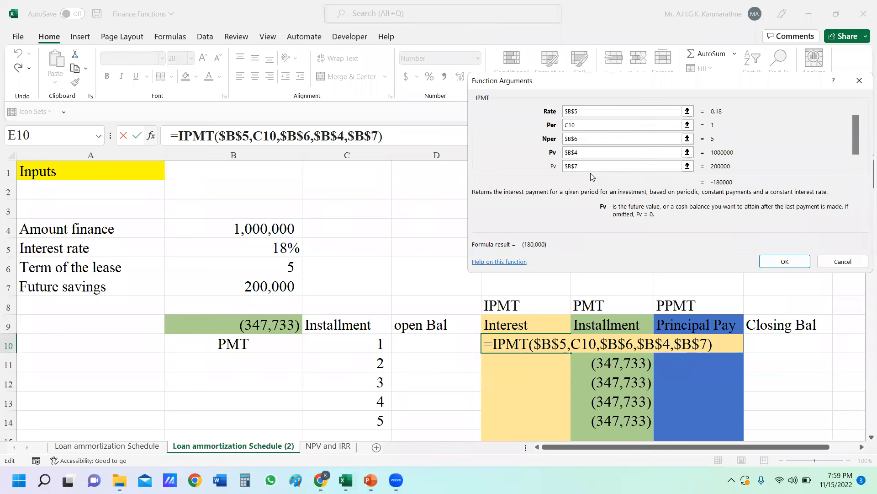
{"action": "left_click", "coordinate": [795, 265]}
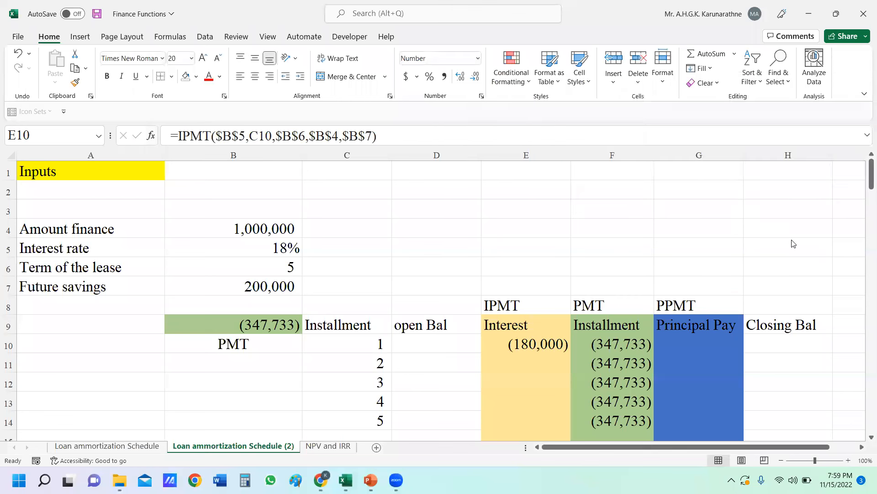
- Check the IPMT formula in E10 and fill it down the Interest column to E14
{"action": "double_click", "coordinate": [543, 345]}
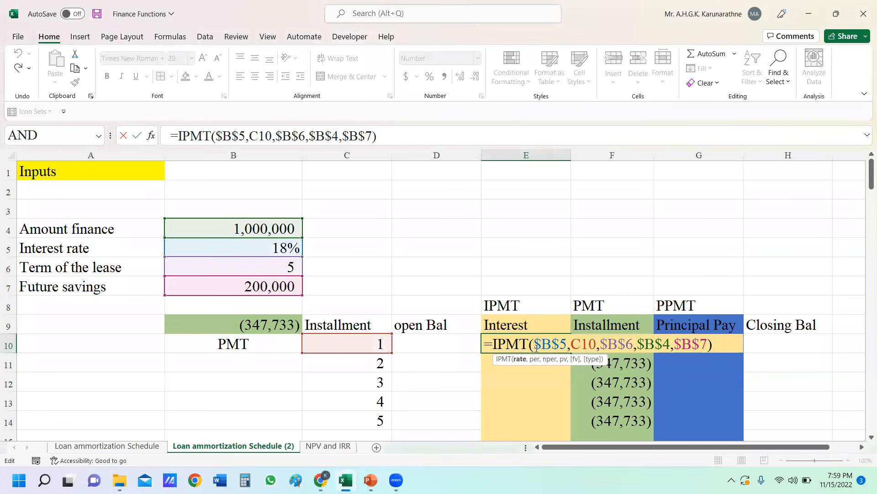
{"action": "key", "text": "Return"}
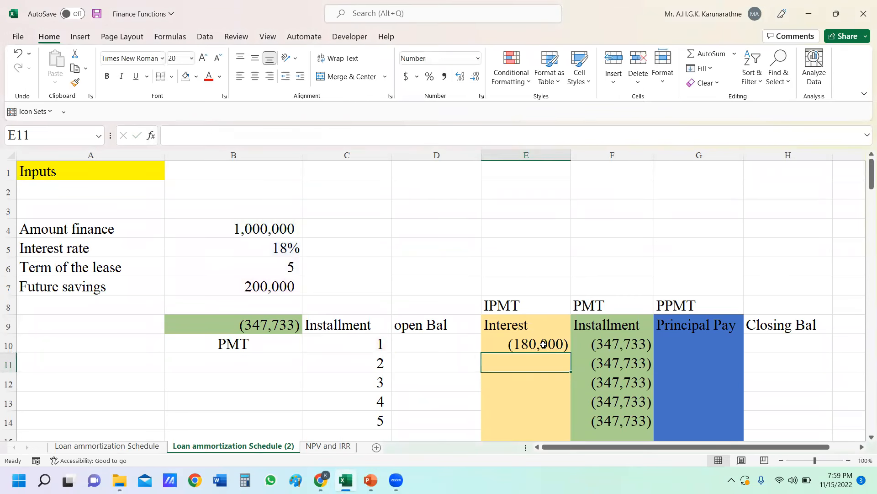
{"action": "left_click", "coordinate": [544, 346]}
{"action": "double_click", "coordinate": [569, 353]}
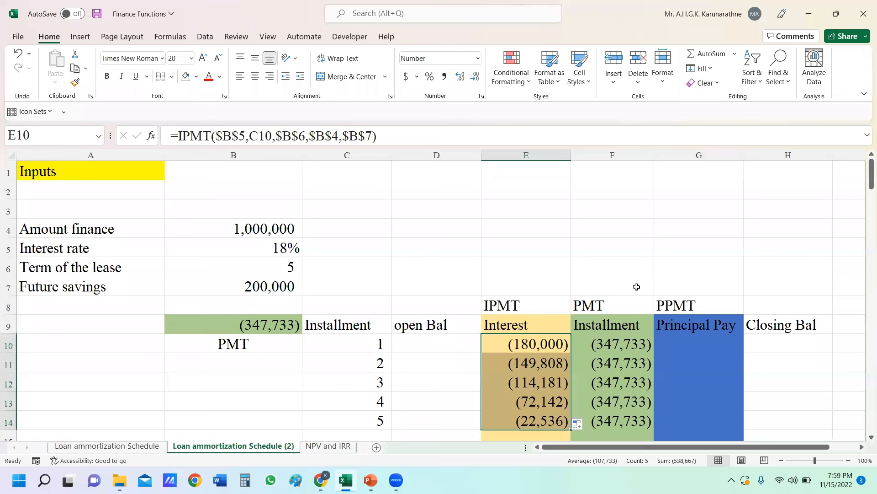
- Enter the formula =F10+E10 in the empty cell G2 to combine the first installment and its interest
{"action": "left_click", "coordinate": [702, 343]}
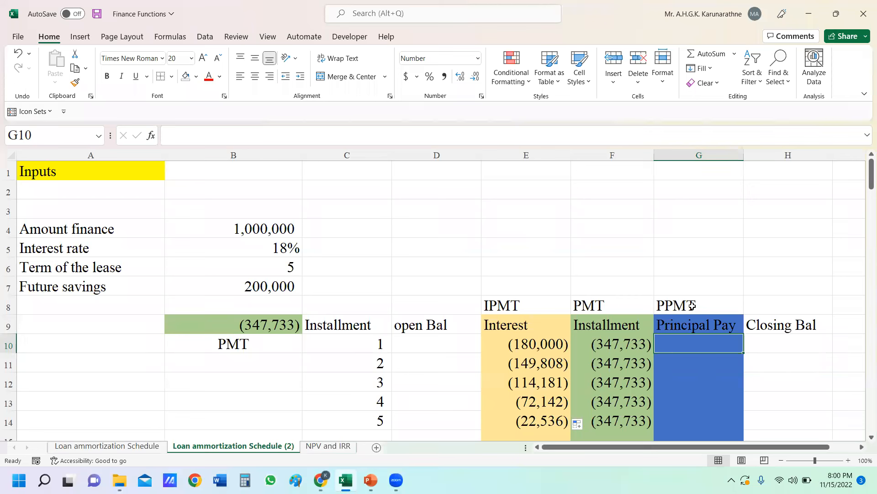
{"action": "left_click", "coordinate": [628, 343]}
{"action": "left_click", "coordinate": [537, 340]}
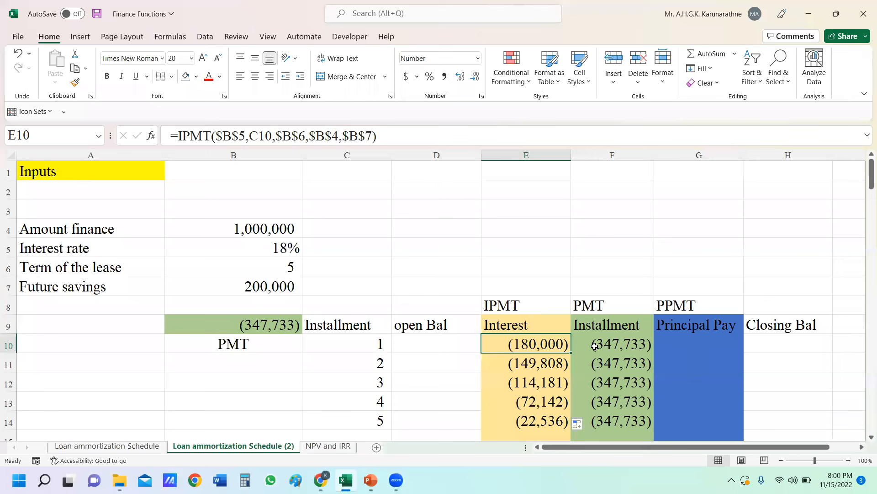
{"action": "left_click", "coordinate": [686, 190]}
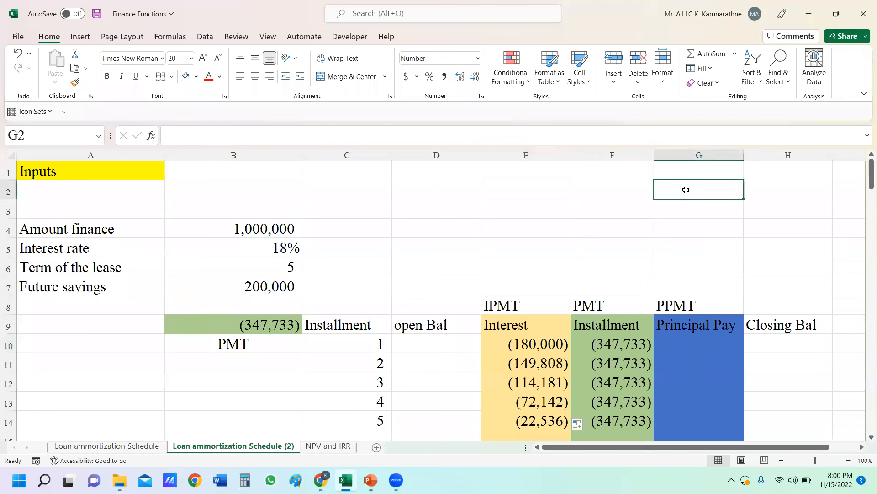
{"action": "type", "text": "="}
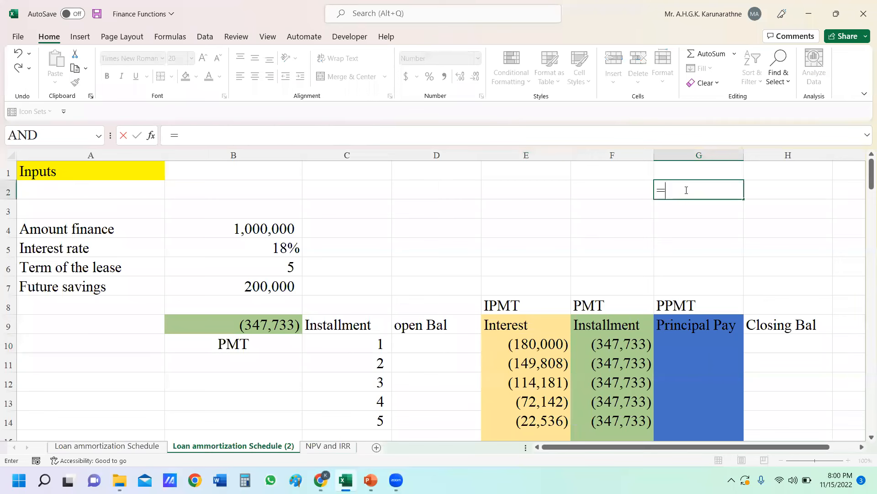
{"action": "left_click", "coordinate": [613, 343]}
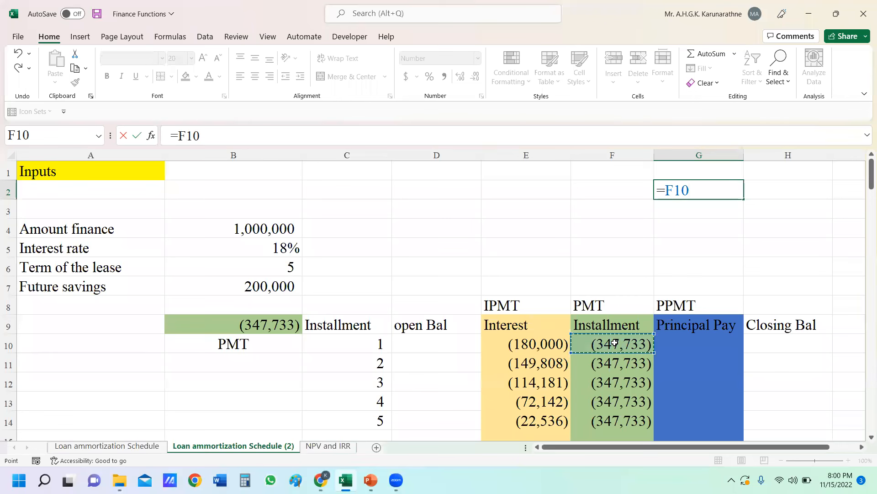
{"action": "type", "text": "+"}
{"action": "left_click", "coordinate": [538, 344]}
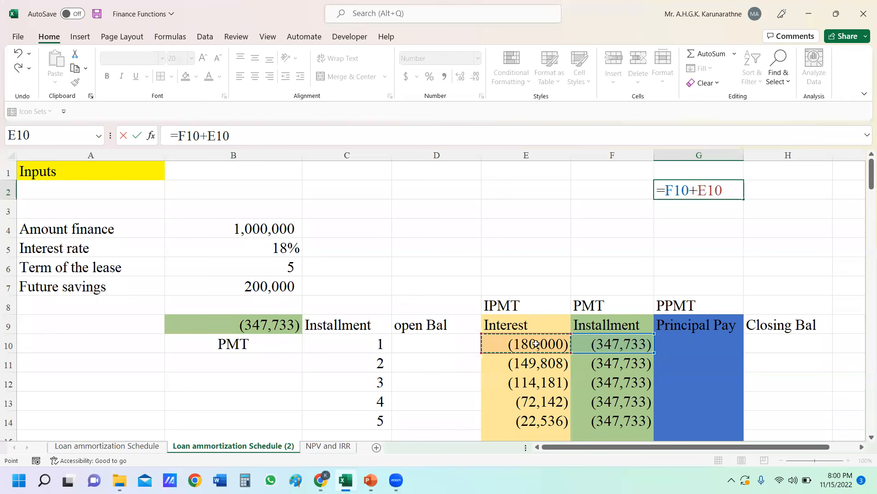
{"action": "key", "text": "Return"}
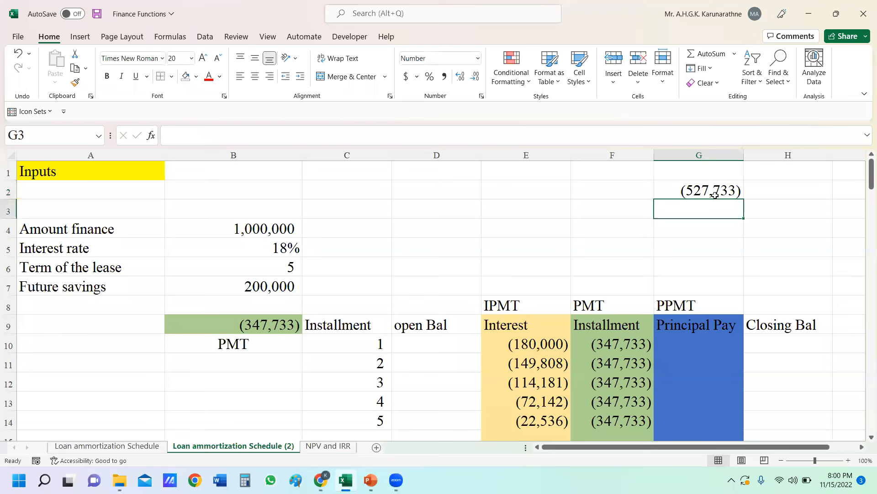
- Change the formula in G2 to =F10-E10 so the first interest is subtracted from the installment
{"action": "left_click", "coordinate": [715, 194]}
{"action": "left_click", "coordinate": [209, 135]}
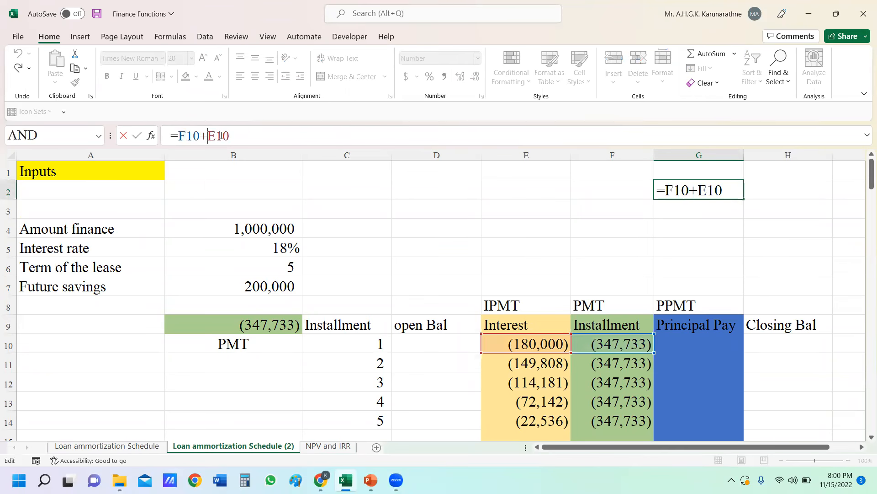
{"action": "key", "text": "BackSpace"}
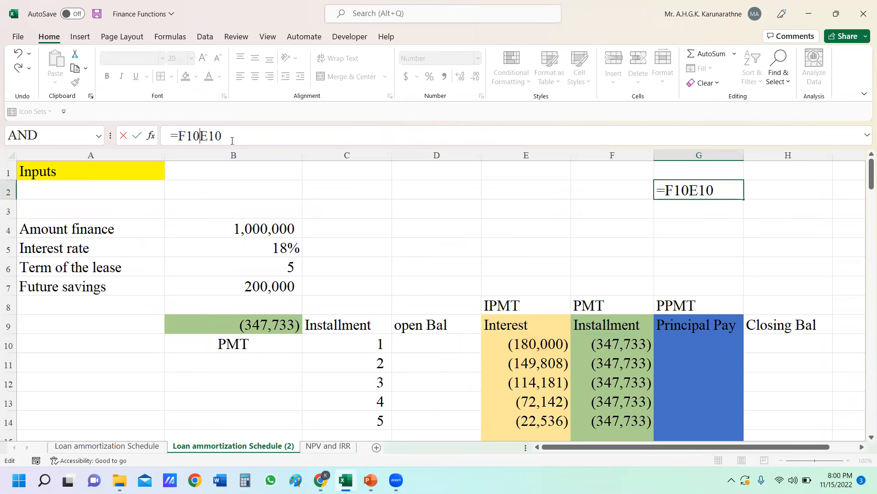
{"action": "type", "text": "-"}
{"action": "key", "text": "Return"}
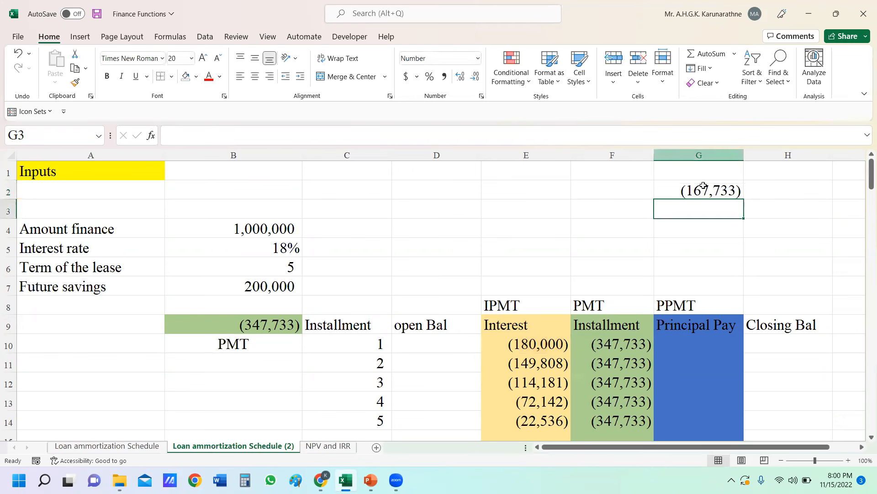
- Fill the check formula in G2 down to G6 to cover all five installments
{"action": "left_click", "coordinate": [734, 191]}
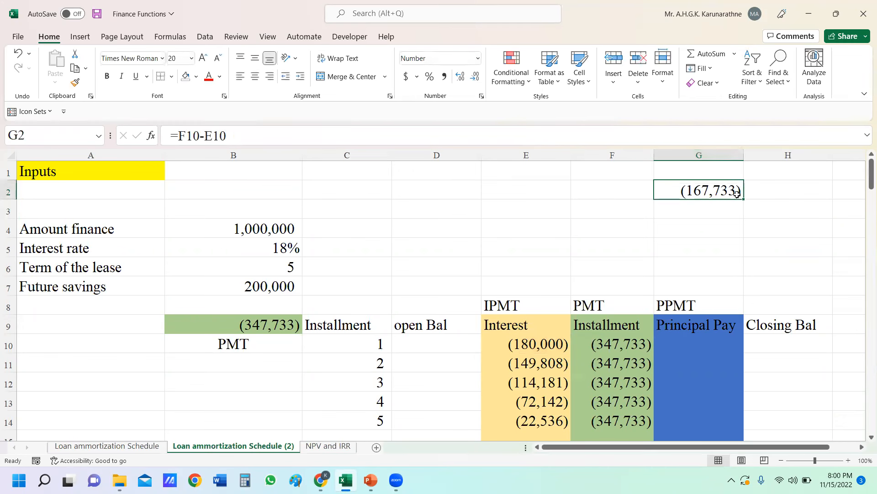
{"action": "left_click_drag", "start_coordinate": [744, 201], "coordinate": [739, 273]}
{"action": "left_click_drag", "start_coordinate": [700, 191], "coordinate": [699, 261]}
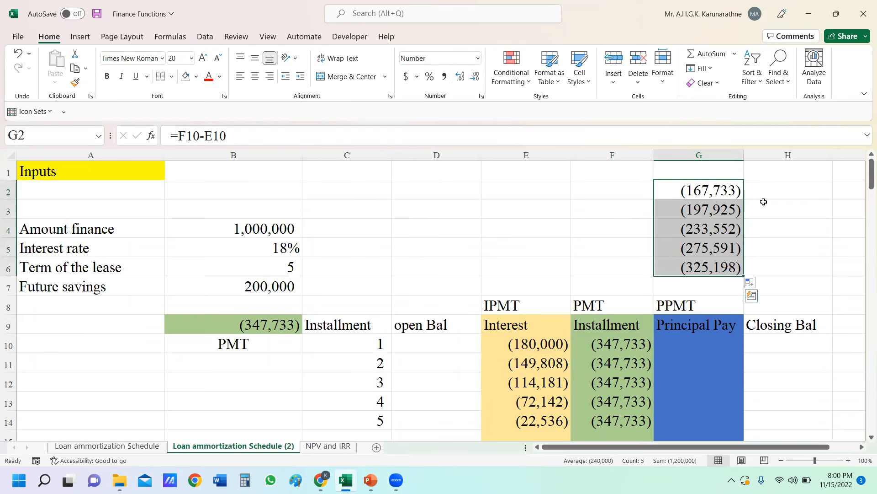
{"action": "left_click", "coordinate": [697, 348]}
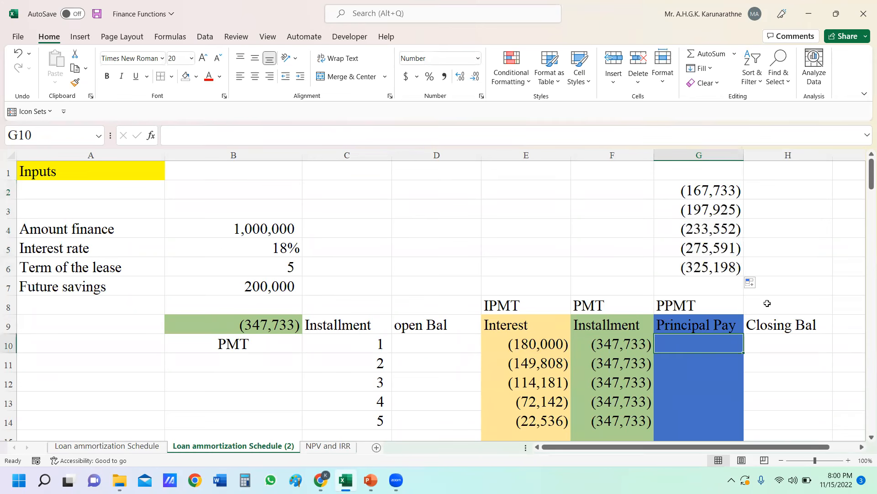
{"action": "type", "text": "="}
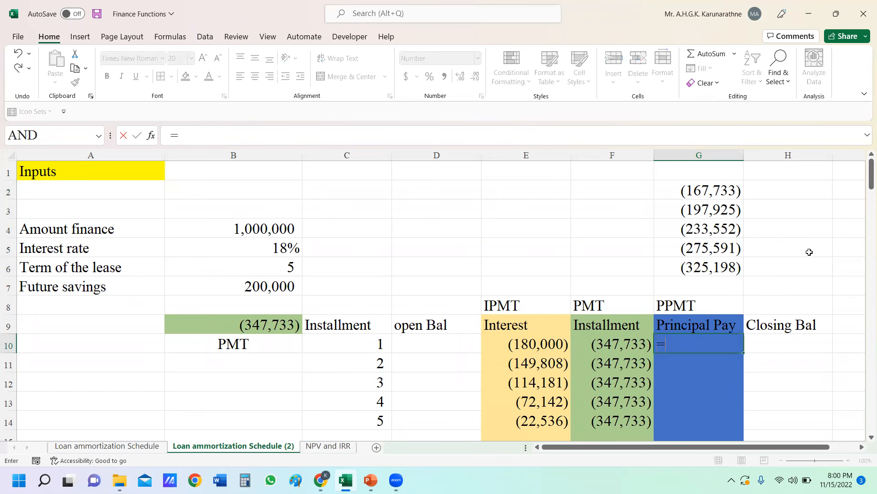
{"action": "type", "text": "ppm"}
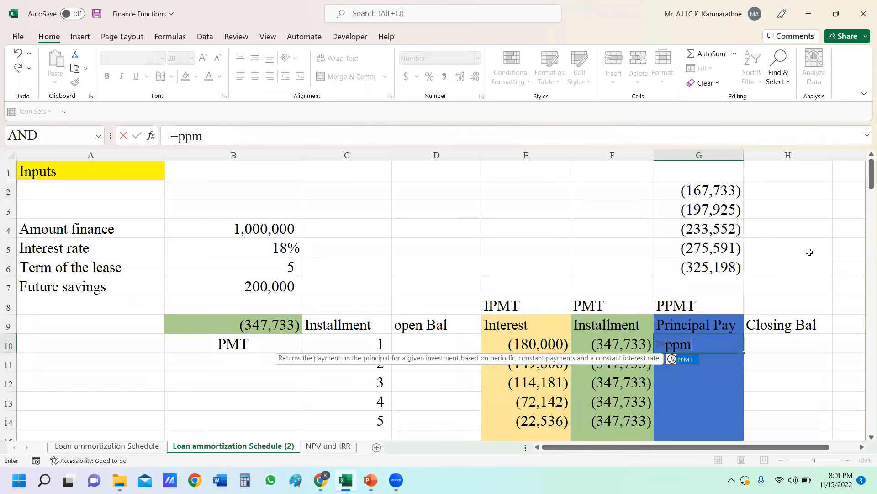
{"action": "type", "text": "t"}
{"action": "key", "text": "Return"}
- Start a PPMT function in G10 and set its Rate argument to the absolute reference $B$5
{"action": "left_click", "coordinate": [718, 342]}
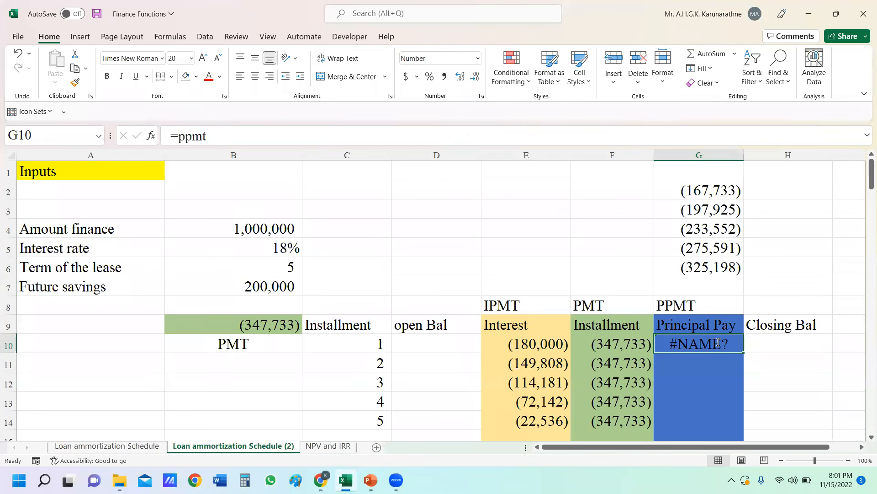
{"action": "type", "text": "=ppm"}
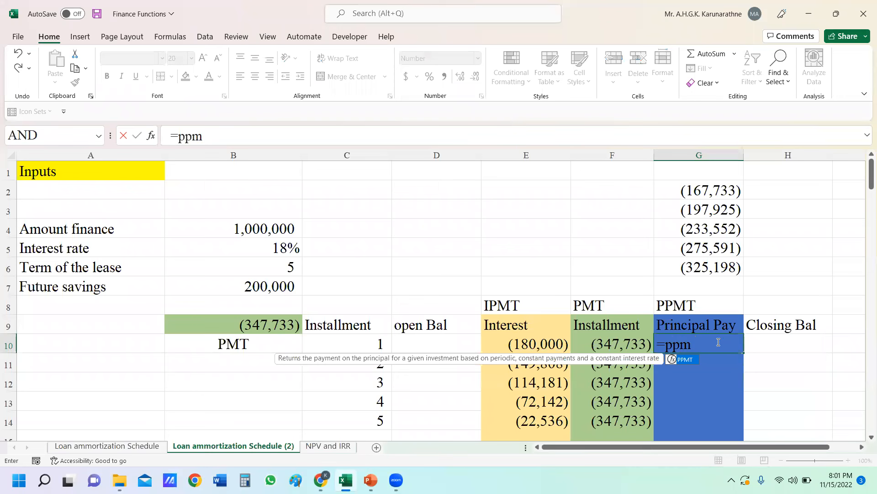
{"action": "double_click", "coordinate": [689, 359]}
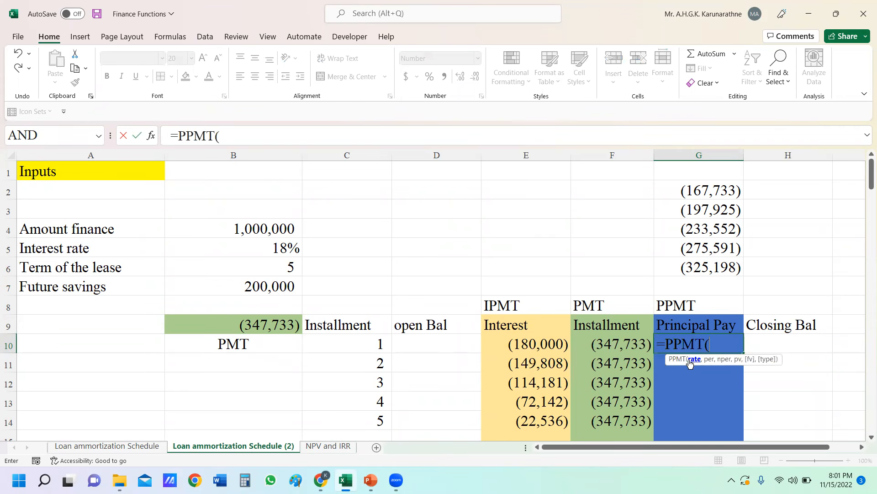
{"action": "left_click", "coordinate": [152, 136]}
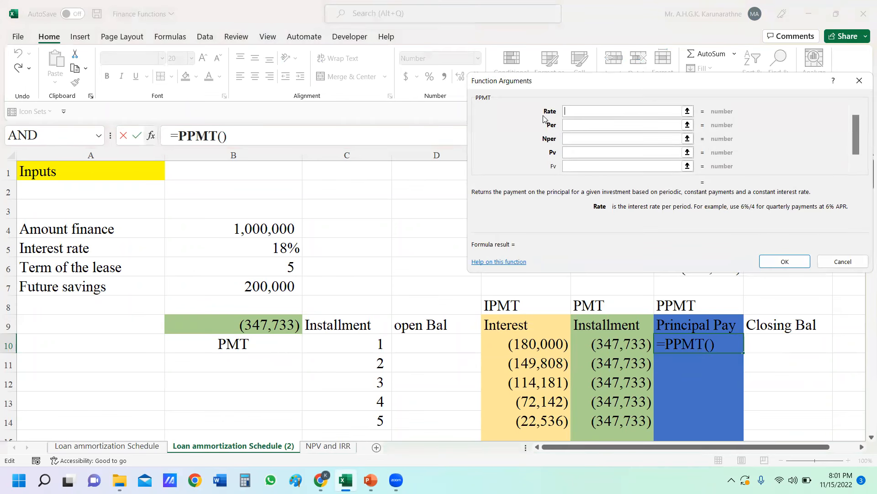
{"action": "left_click", "coordinate": [254, 248]}
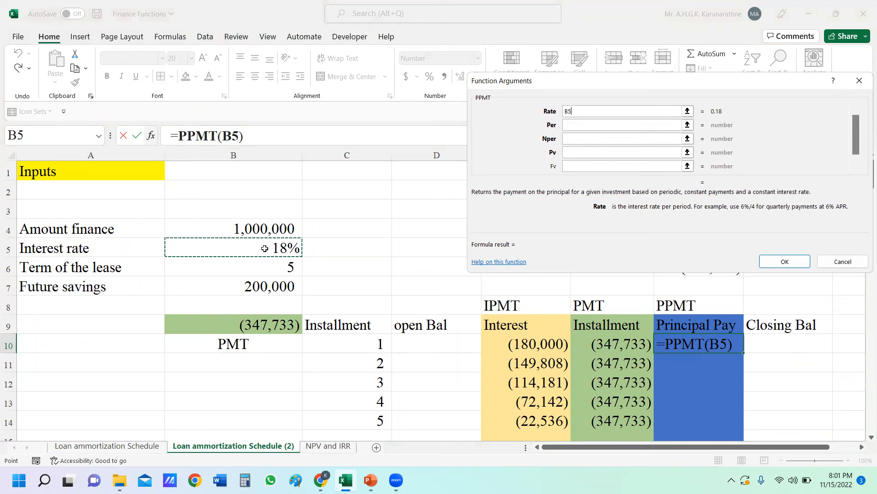
{"action": "key", "text": "F4"}
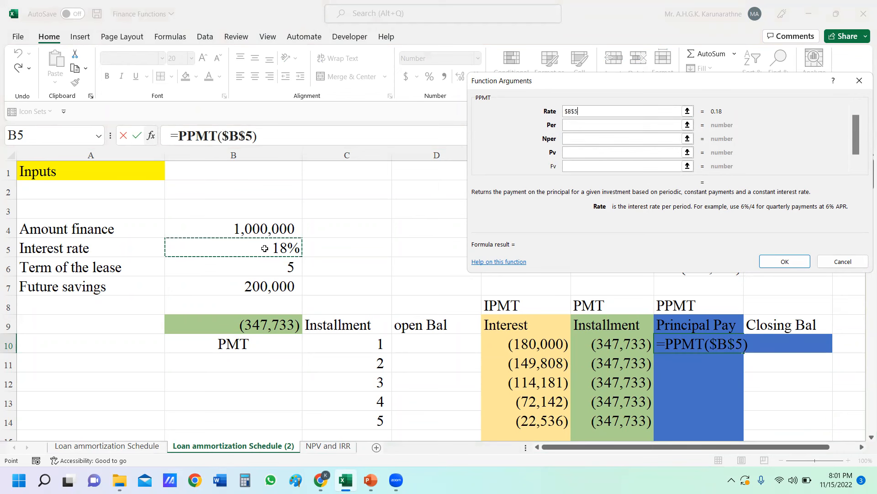
- Set the PPMT Per argument to C10 and Nper to the absolute reference $B$6
{"action": "left_click", "coordinate": [585, 124]}
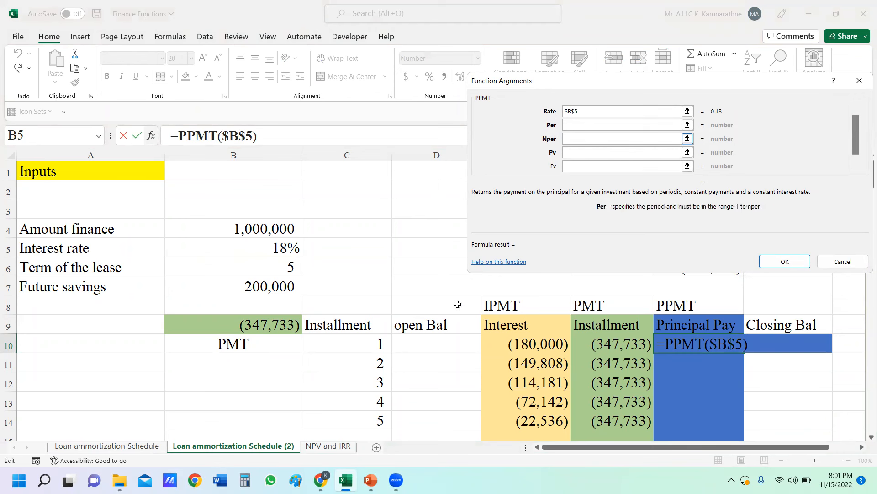
{"action": "left_click", "coordinate": [380, 344]}
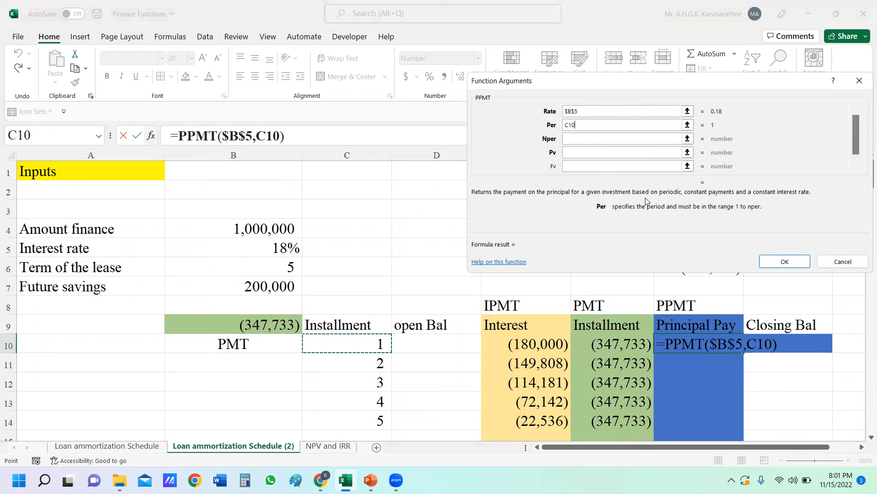
{"action": "left_click", "coordinate": [586, 138]}
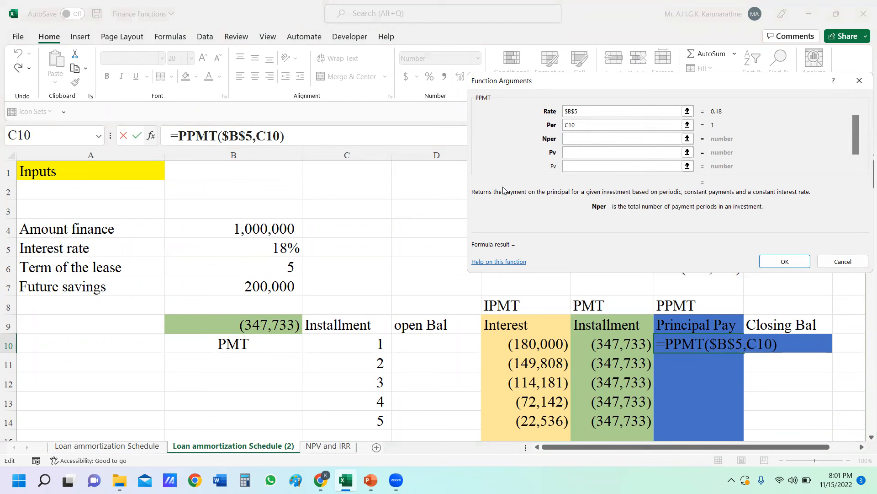
{"action": "left_click", "coordinate": [289, 266]}
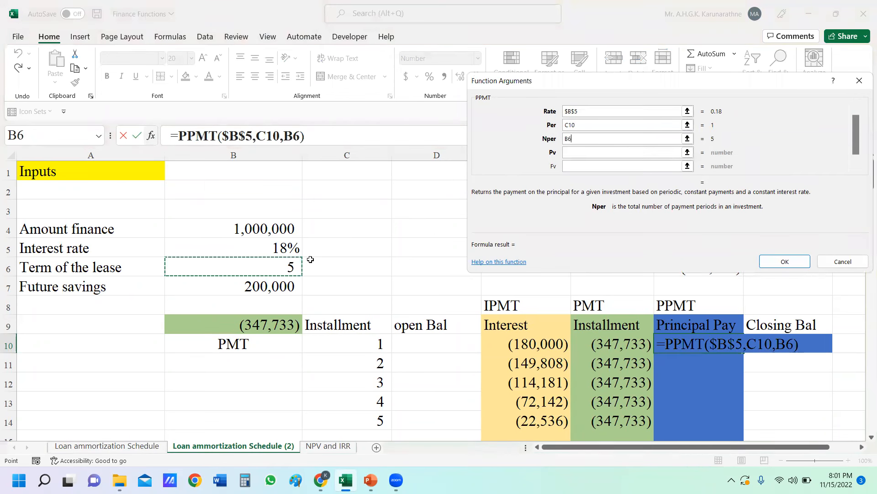
{"action": "key", "text": "F4"}
- Complete the PPMT function in G10 with $B$4 as Pv and $B$7 as Fv
{"action": "left_click", "coordinate": [589, 153]}
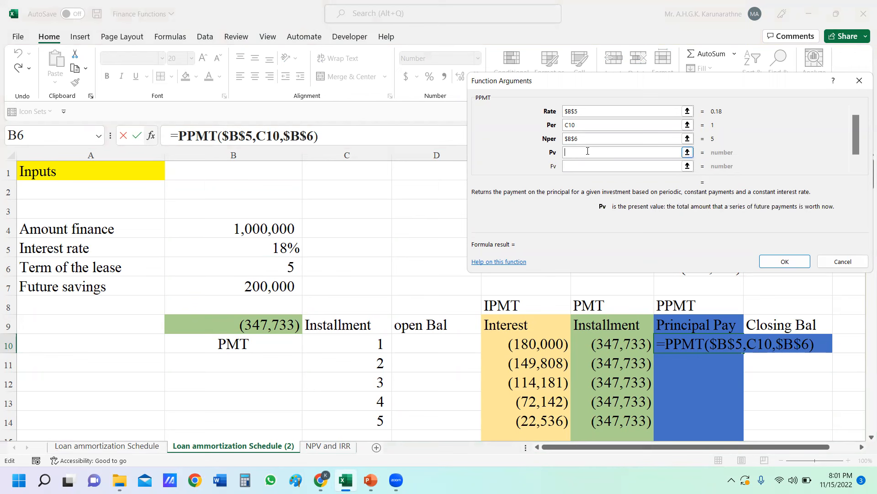
{"action": "left_click", "coordinate": [280, 228]}
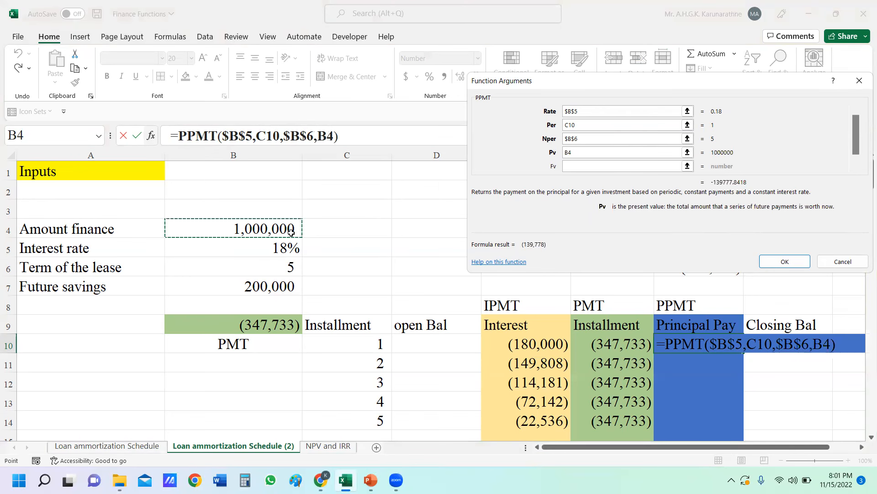
{"action": "key", "text": "F4"}
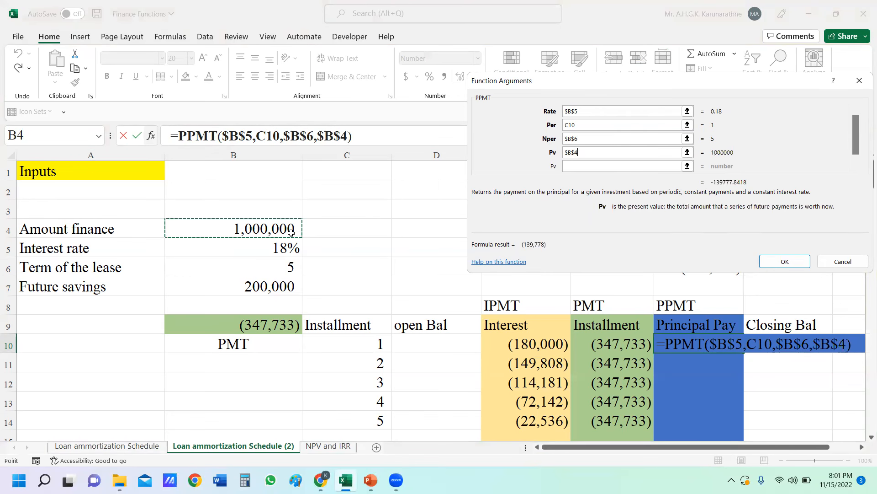
{"action": "left_click", "coordinate": [588, 168]}
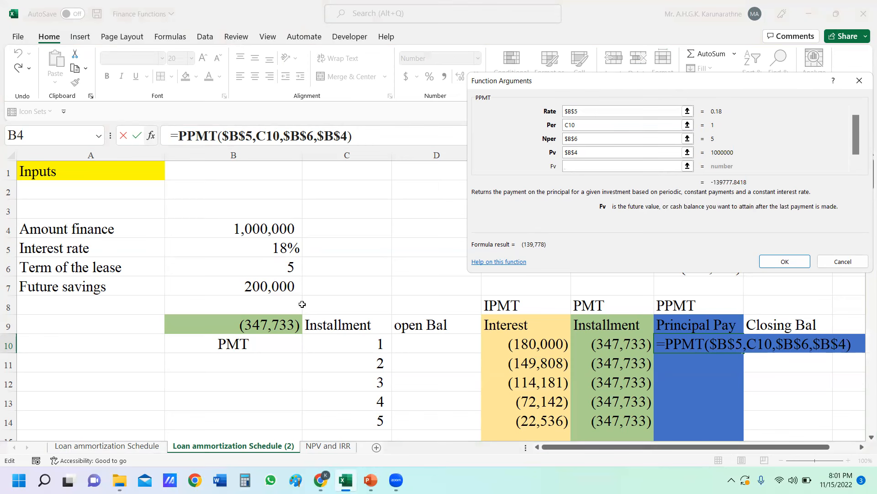
{"action": "left_click", "coordinate": [281, 286]}
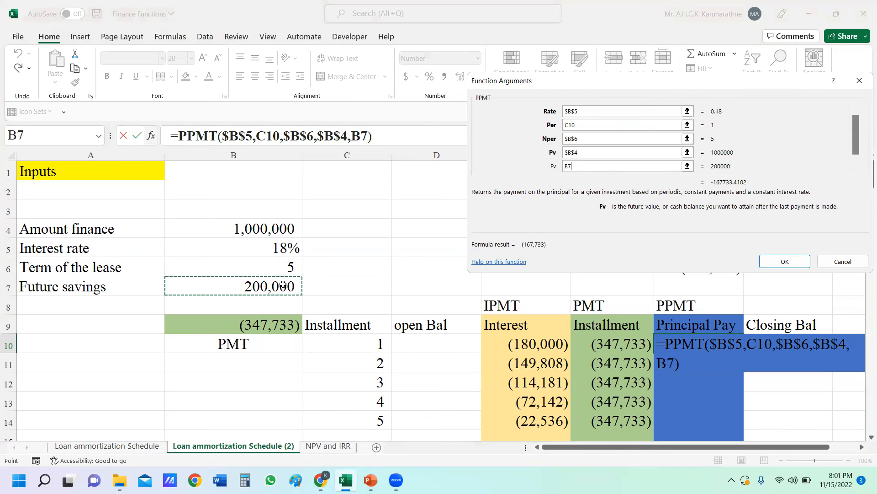
{"action": "key", "text": "F4"}
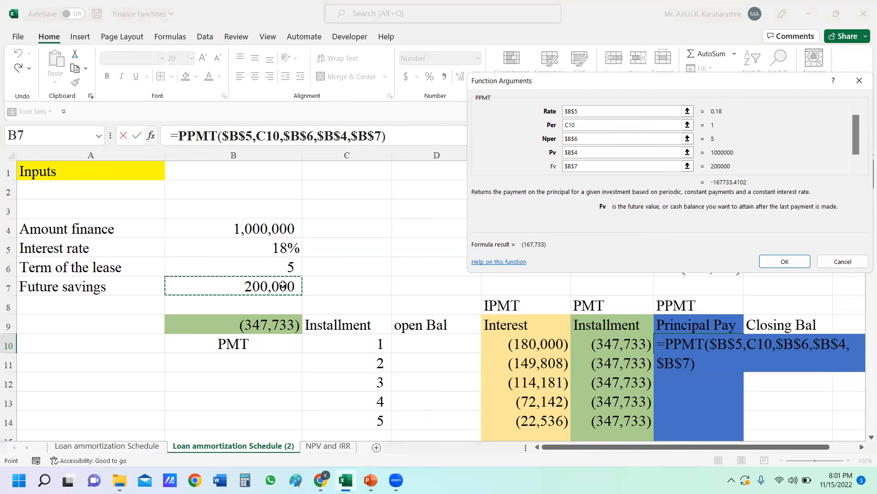
{"action": "left_click", "coordinate": [795, 259]}
- Fill the PPMT formula down the Principal Pay column to G14 and compare it with the check values in G2:G6
{"action": "left_click_drag", "start_coordinate": [743, 362], "coordinate": [745, 431]}
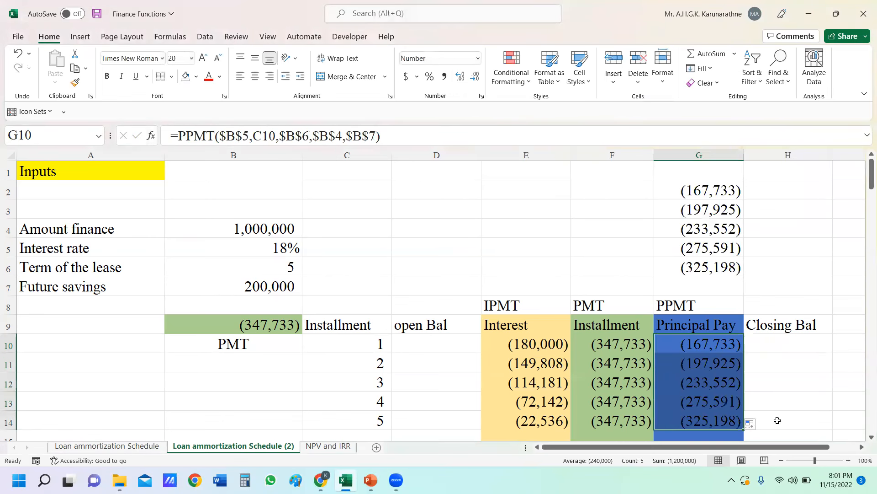
{"action": "left_click_drag", "start_coordinate": [721, 190], "coordinate": [721, 267]}
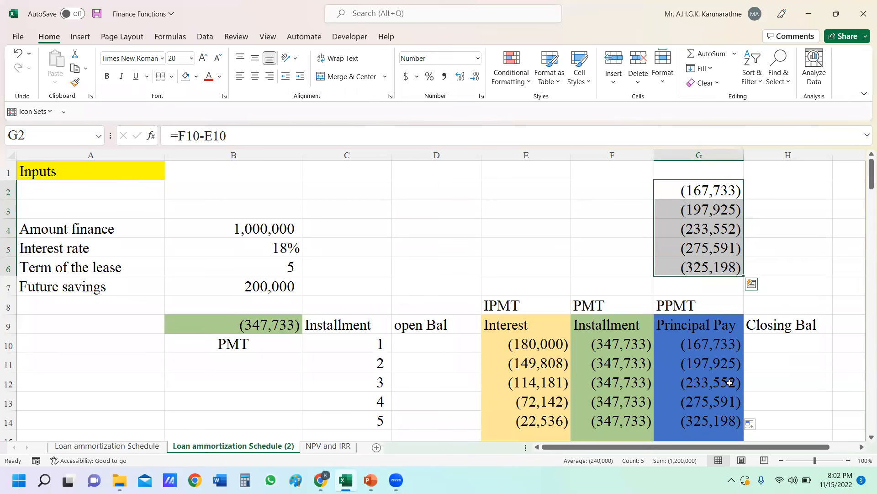
{"action": "left_click", "coordinate": [799, 202]}
- Delete the check values in G2:G6
{"action": "left_click_drag", "start_coordinate": [724, 191], "coordinate": [724, 261]}
{"action": "key", "text": "Delete"}
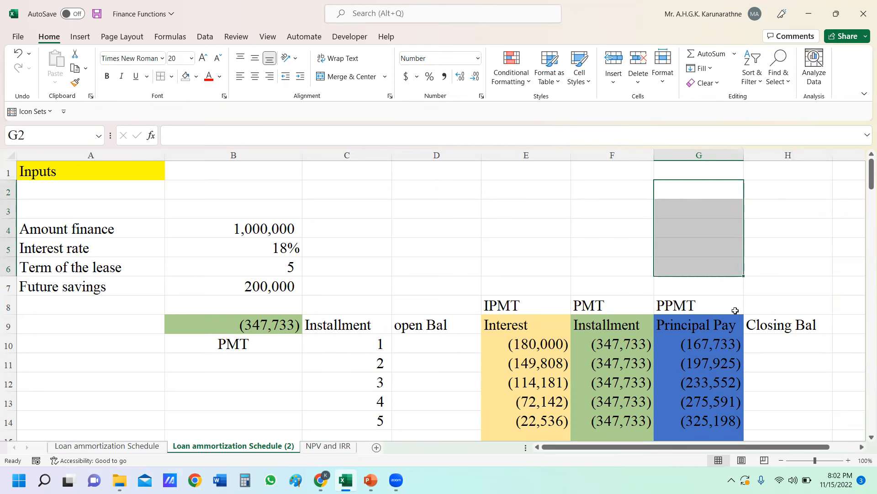
{"action": "left_click", "coordinate": [781, 233]}
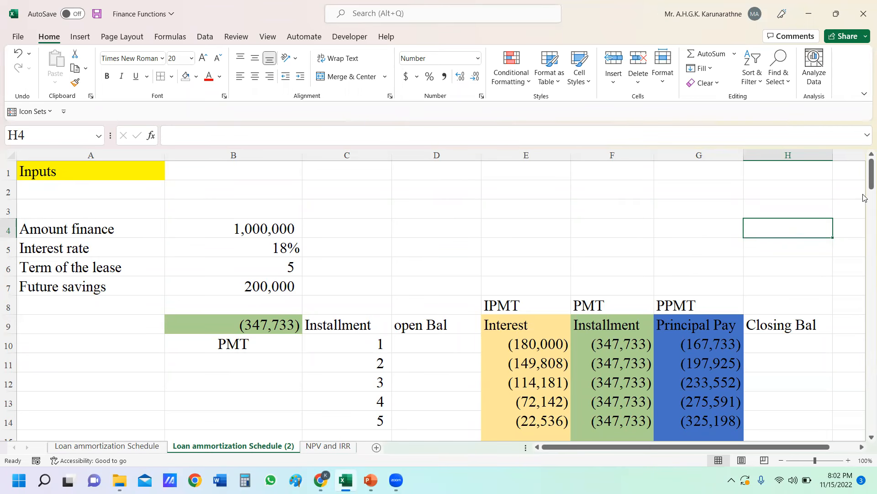
- Set the first opening balance in D10 to the amount financed with the absolute reference =$B$4
{"action": "left_click_drag", "start_coordinate": [865, 173], "coordinate": [865, 179]}
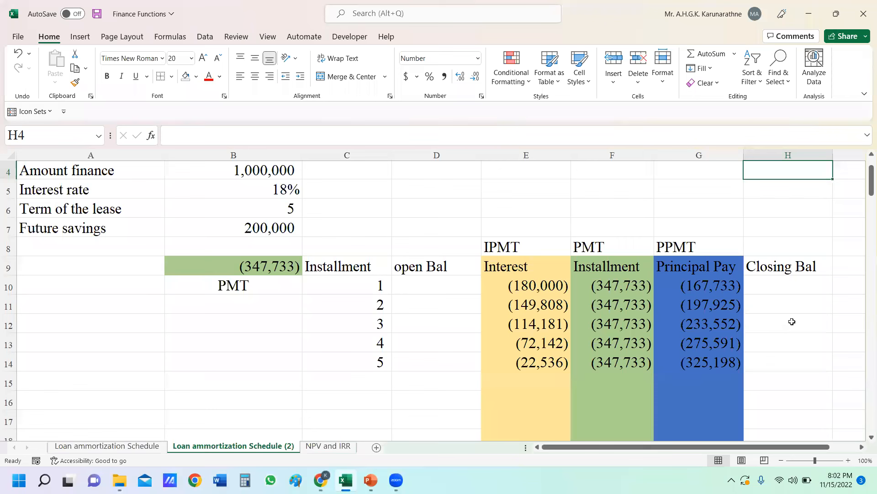
{"action": "left_click", "coordinate": [795, 363]}
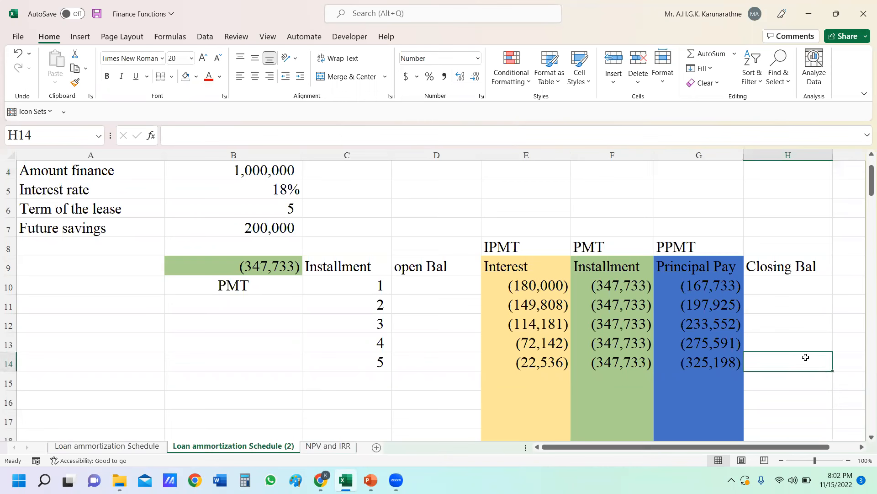
{"action": "left_click", "coordinate": [455, 281]}
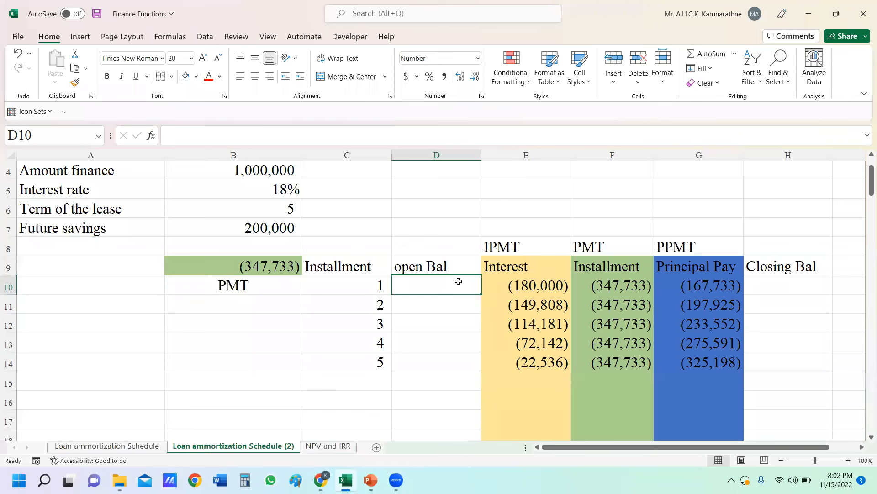
{"action": "type", "text": "="}
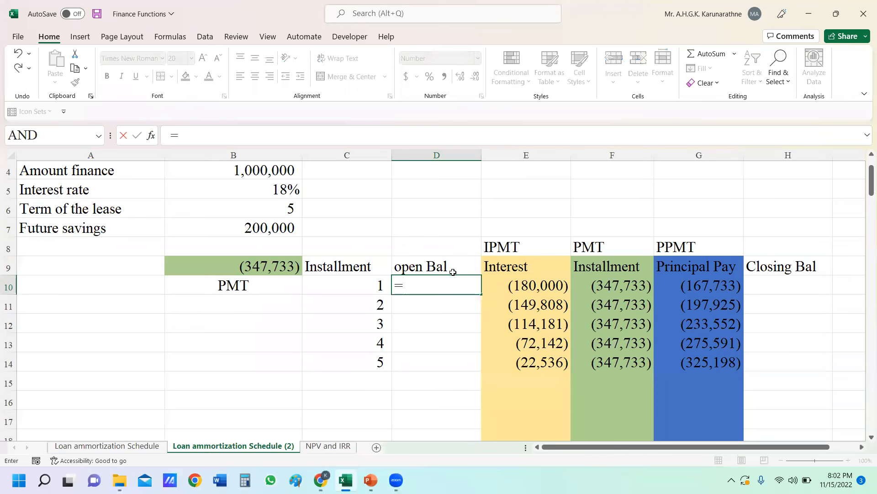
{"action": "left_click", "coordinate": [254, 169]}
{"action": "key", "text": "F4"}
{"action": "key", "text": "Return"}
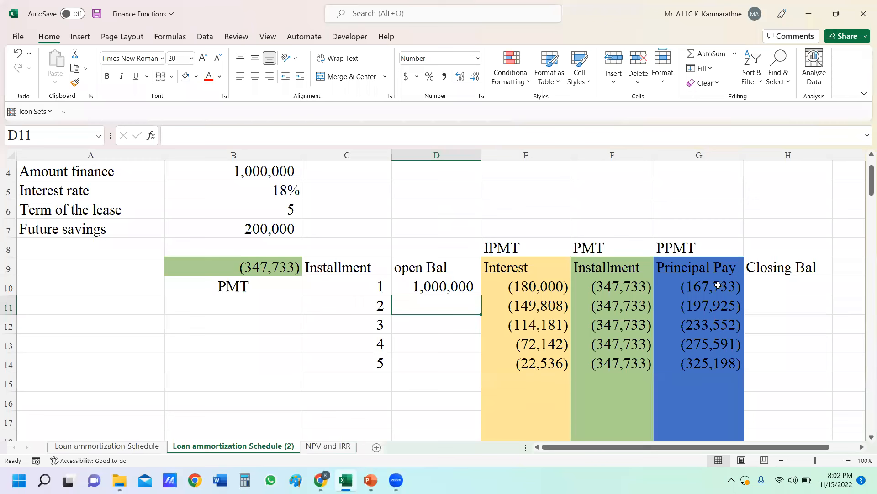
- Calculate the first closing balance in H10 by adding the opening balance and principal payment with =D10+G10
{"action": "left_click", "coordinate": [774, 283]}
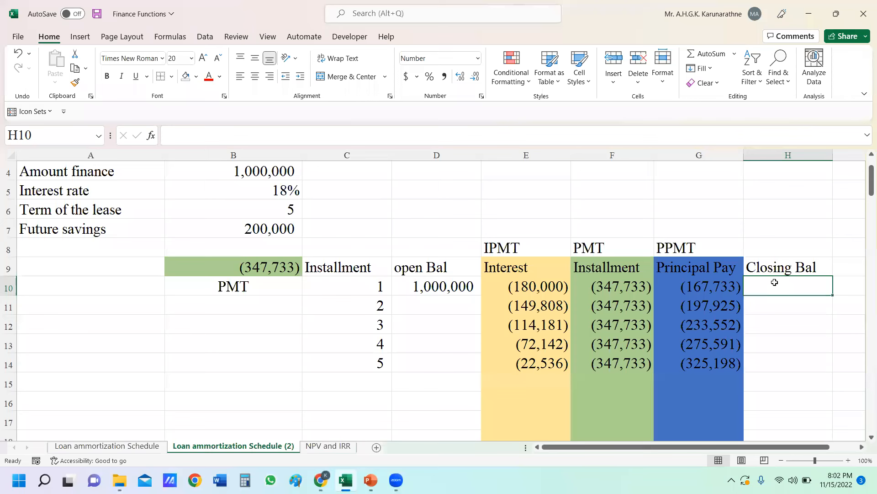
{"action": "type", "text": "="}
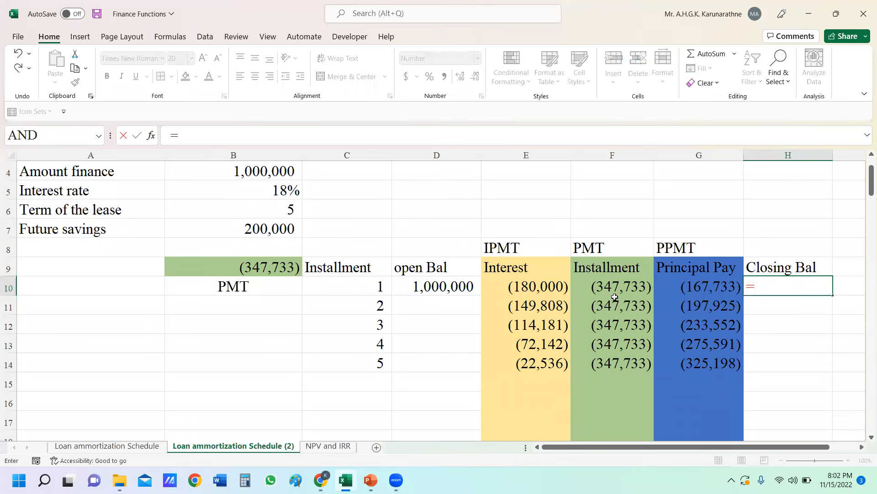
{"action": "left_click", "coordinate": [429, 284]}
{"action": "type", "text": "+"}
{"action": "left_click", "coordinate": [712, 289]}
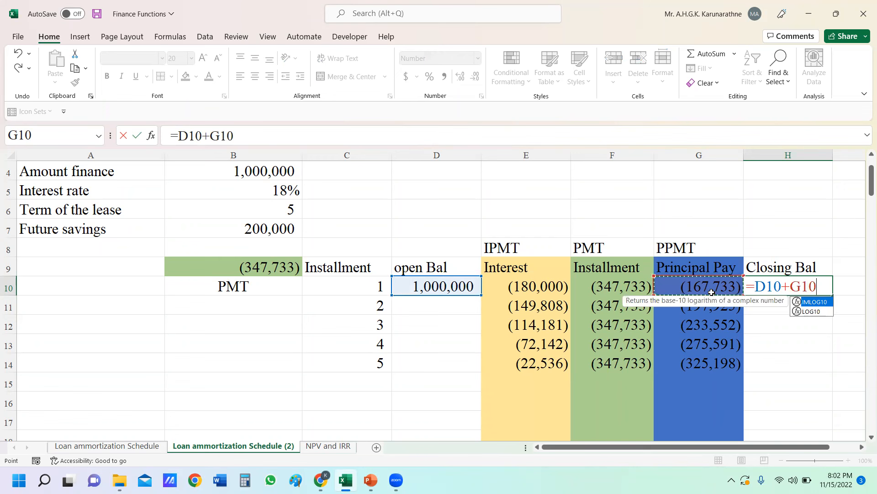
{"action": "key", "text": "Return"}
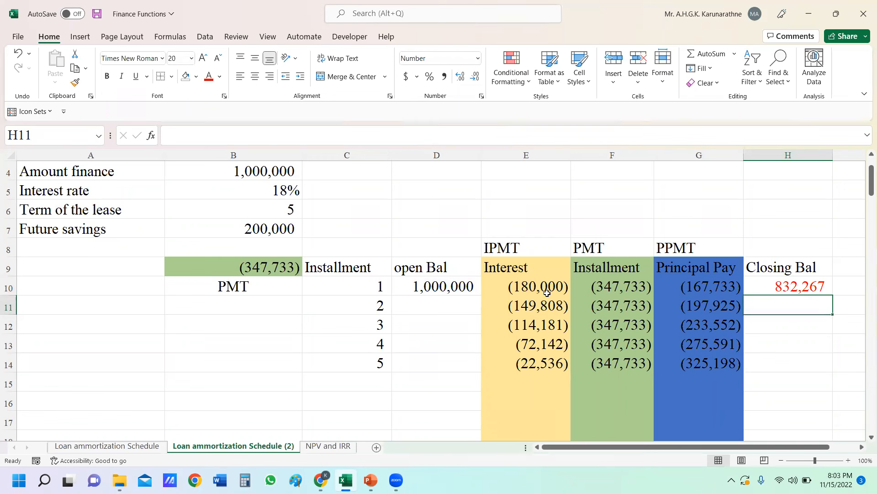
- Link the second opening balance in D11 to the prior closing balance with =H10 and fill it down to D14
{"action": "left_click", "coordinate": [454, 307]}
{"action": "type", "text": "="}
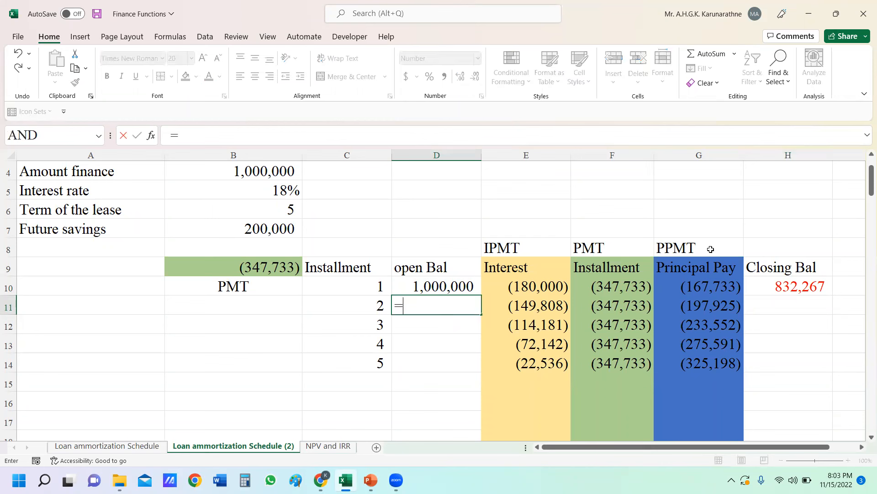
{"action": "left_click", "coordinate": [784, 283]}
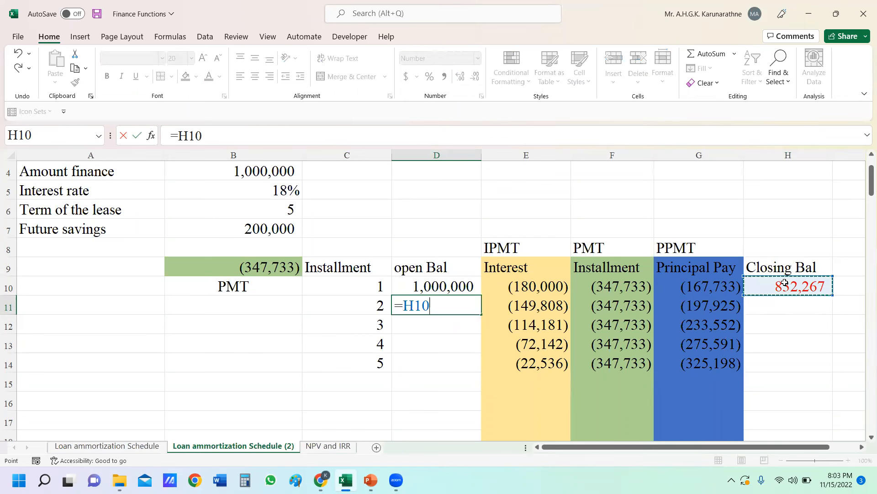
{"action": "key", "text": "Return"}
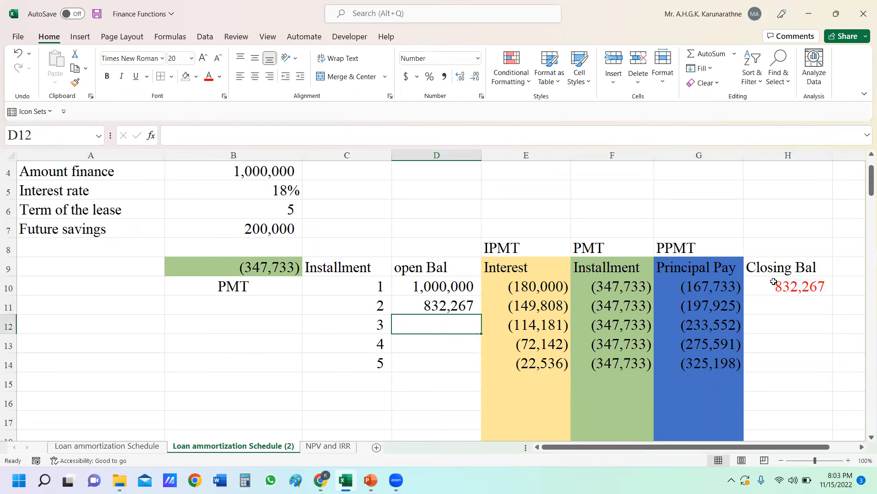
{"action": "left_click", "coordinate": [472, 305]}
{"action": "double_click", "coordinate": [480, 313]}
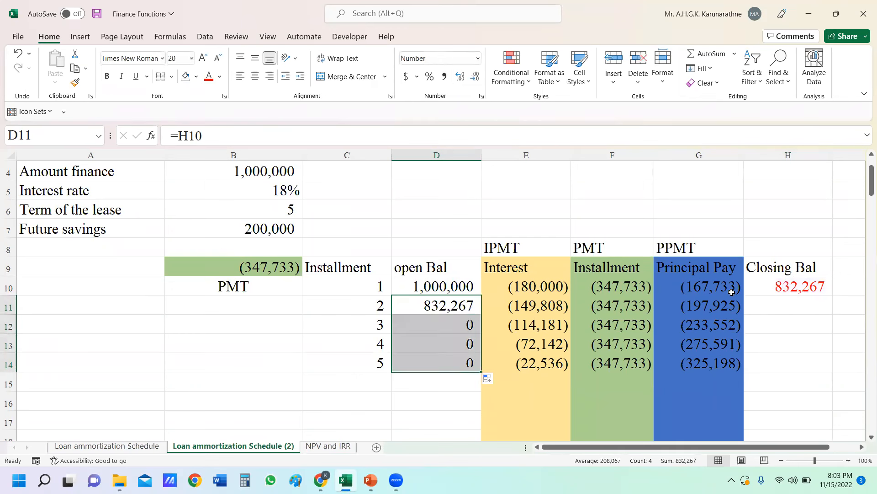
- Fill the closing balance formula from H10 down to H14 and check the last year's closing balance
{"action": "left_click", "coordinate": [797, 287]}
{"action": "double_click", "coordinate": [833, 296]}
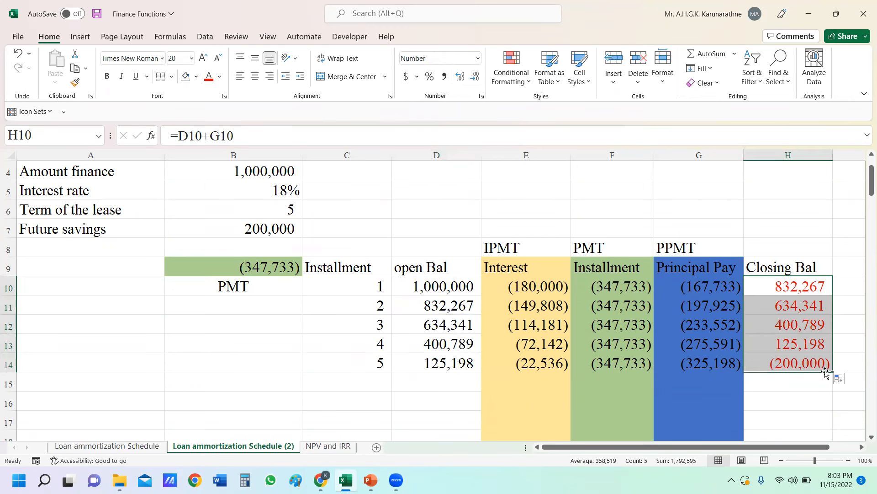
{"action": "left_click", "coordinate": [784, 364]}
{"action": "left_click", "coordinate": [795, 382]}
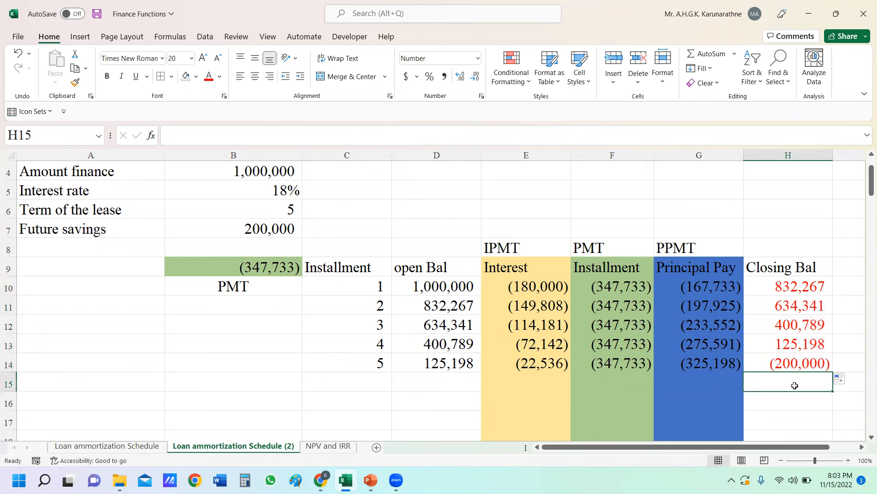
{"action": "left_click", "coordinate": [781, 364]}
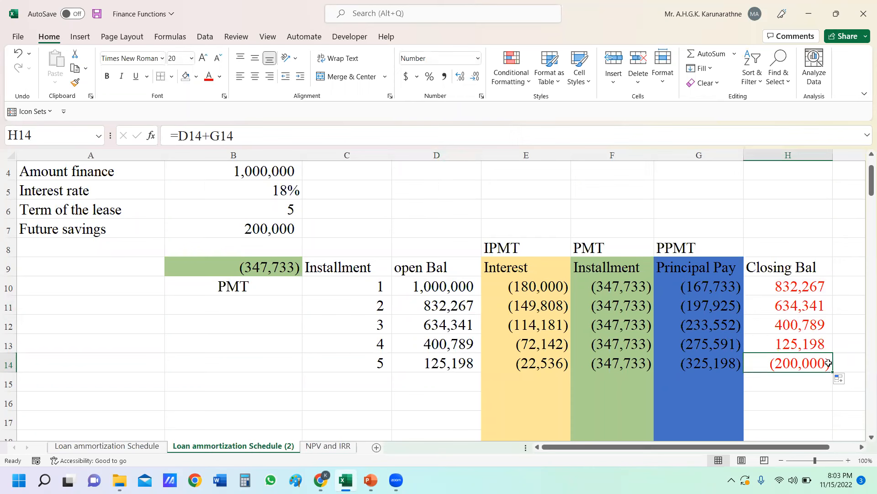
- Review the opening balances in D10:D14 against the final closing balance in H14 and save the workbook
{"action": "left_click_drag", "start_coordinate": [418, 291], "coordinate": [728, 344]}
{"action": "left_click_drag", "start_coordinate": [422, 292], "coordinate": [451, 359]}
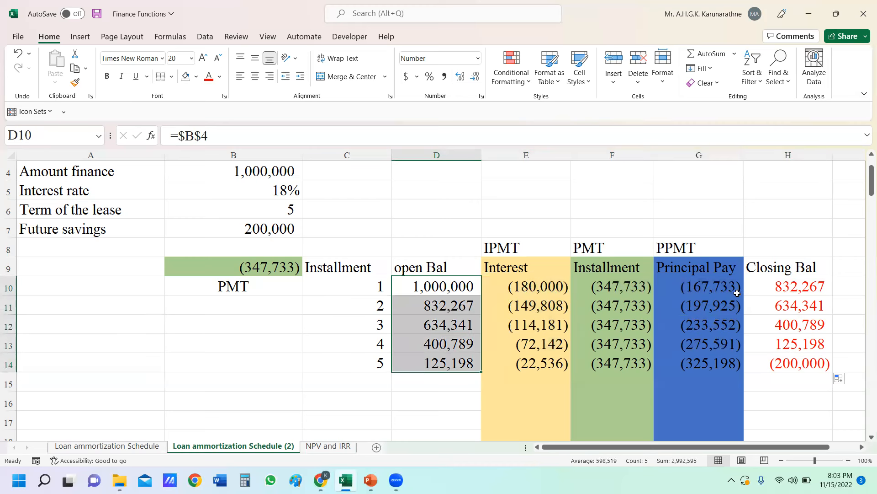
{"action": "left_click", "coordinate": [805, 364]}
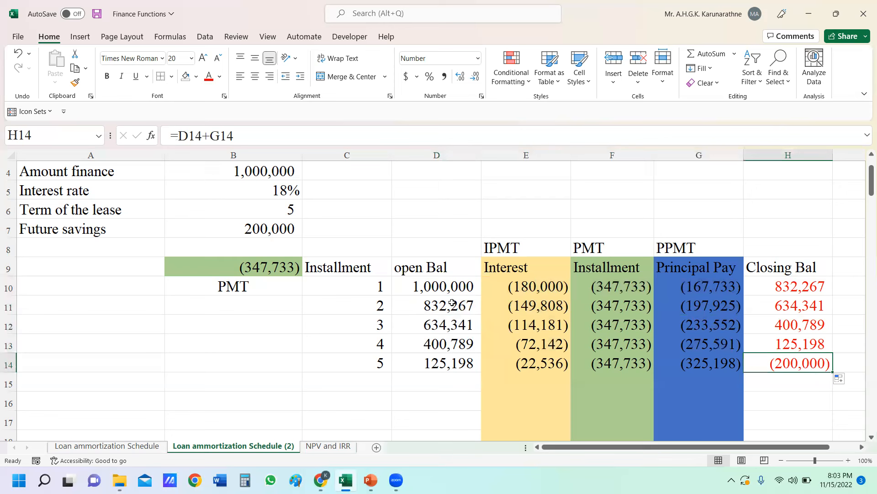
{"action": "left_click", "coordinate": [437, 342]}
{"action": "left_click", "coordinate": [788, 365]}
{"action": "left_click", "coordinate": [97, 14]}
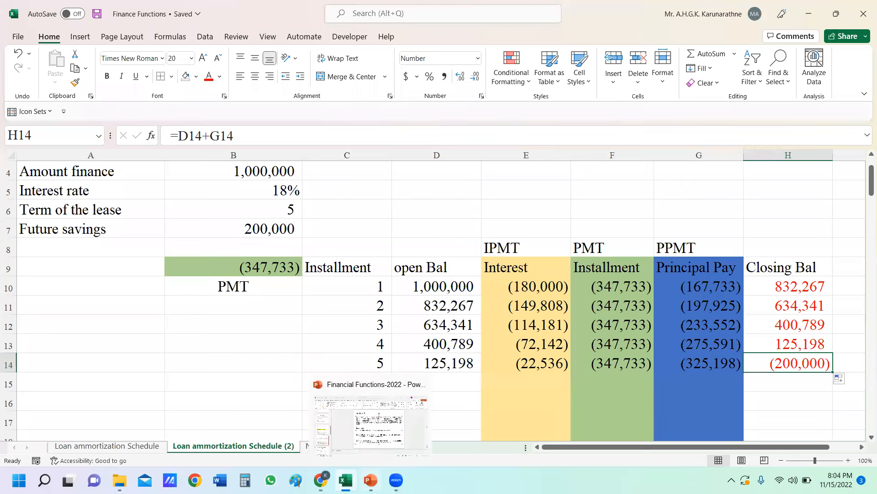
- Switch to the PowerPoint presentation and insert a new title-and-content slide directly after the Activity 6 slide
{"action": "left_click", "coordinate": [370, 480]}
{"action": "scroll", "coordinate": [155, 343], "scroll_direction": "down", "scroll_amount": 2}
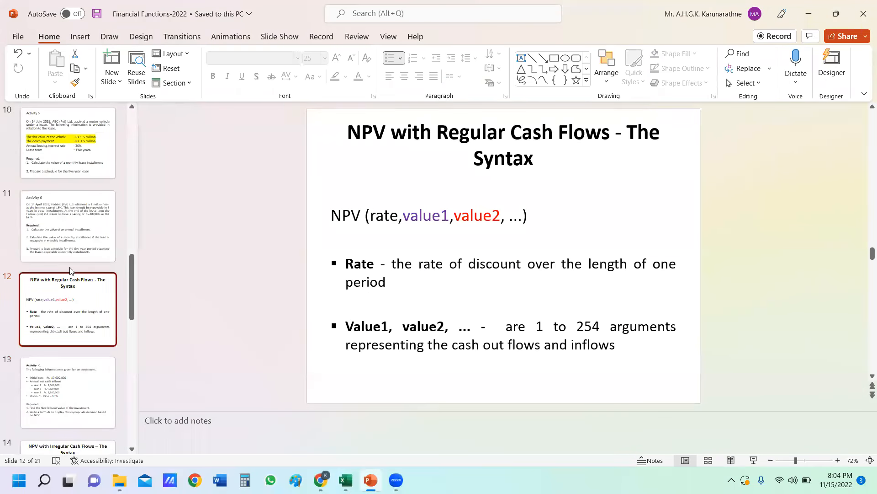
{"action": "left_click", "coordinate": [72, 234]}
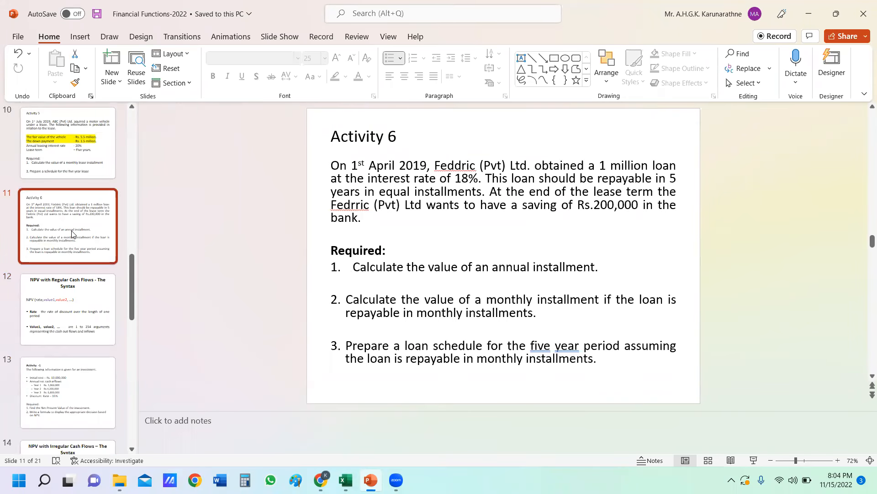
{"action": "key", "text": "Return"}
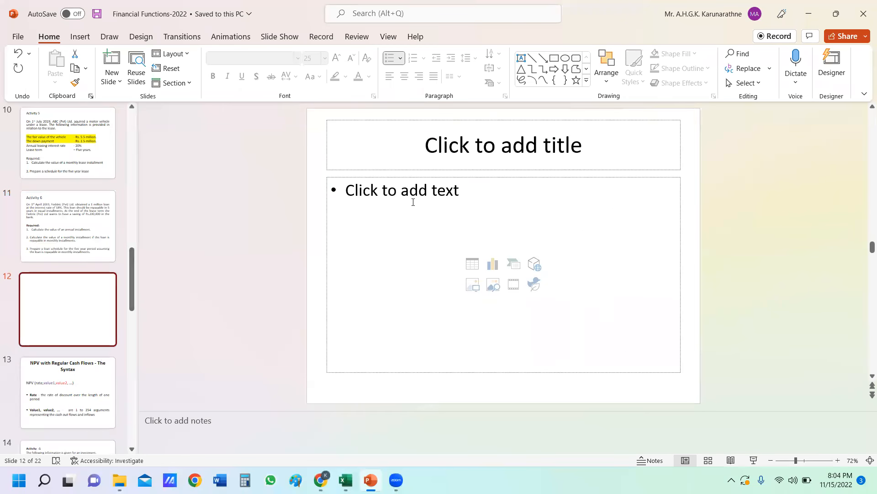
{"action": "left_click", "coordinate": [413, 202]}
{"action": "key", "text": "BackSpace"}
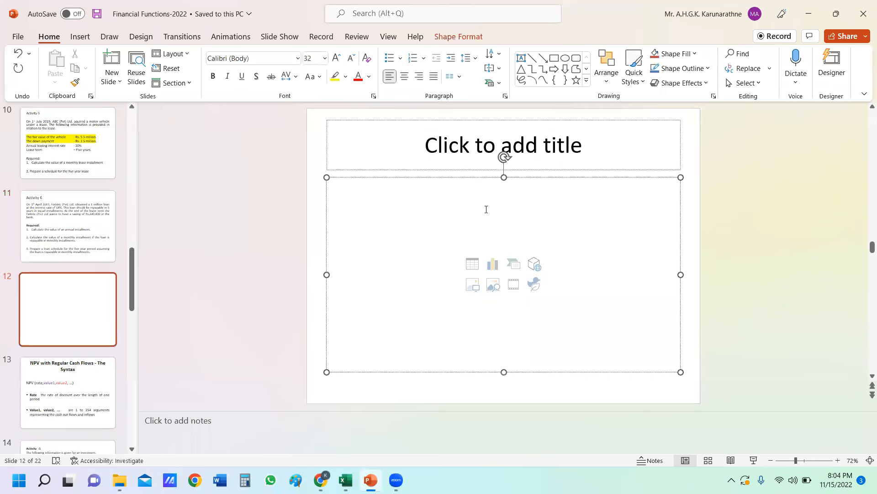
- Enter "Net Present Value" as the title of the new slide
{"action": "left_click", "coordinate": [489, 155]}
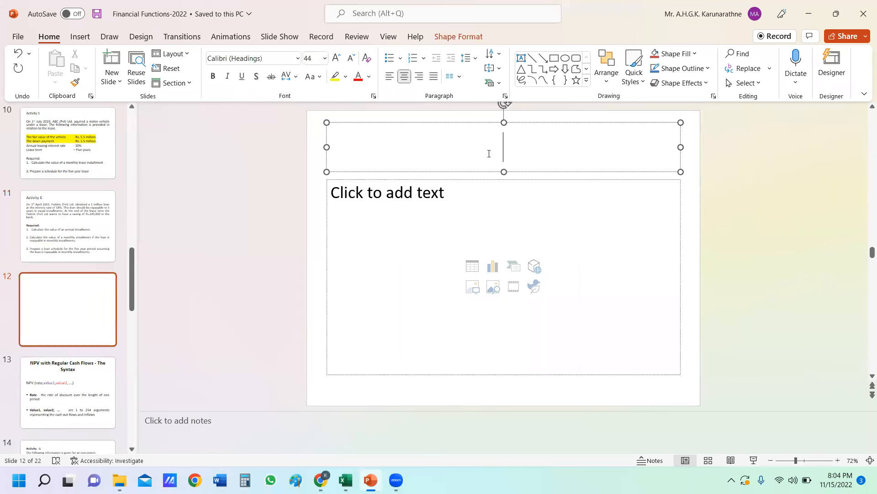
{"action": "type", "text": "Net"}
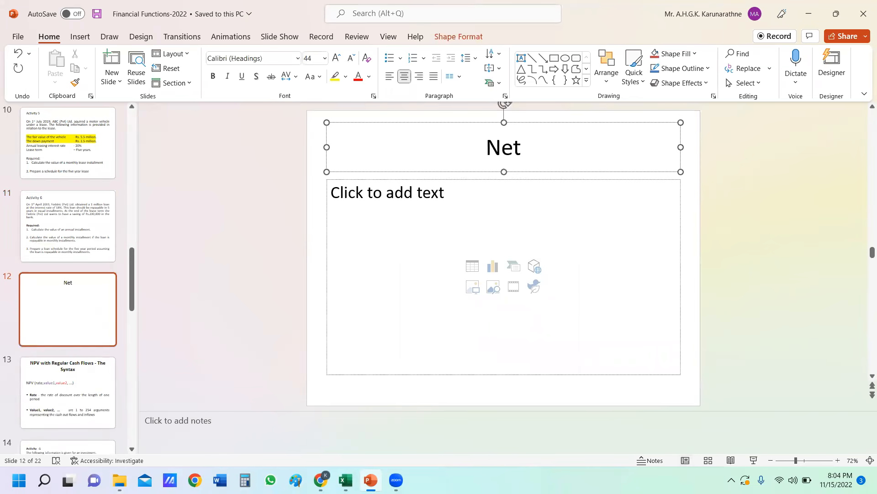
{"action": "type", "text": " Present "}
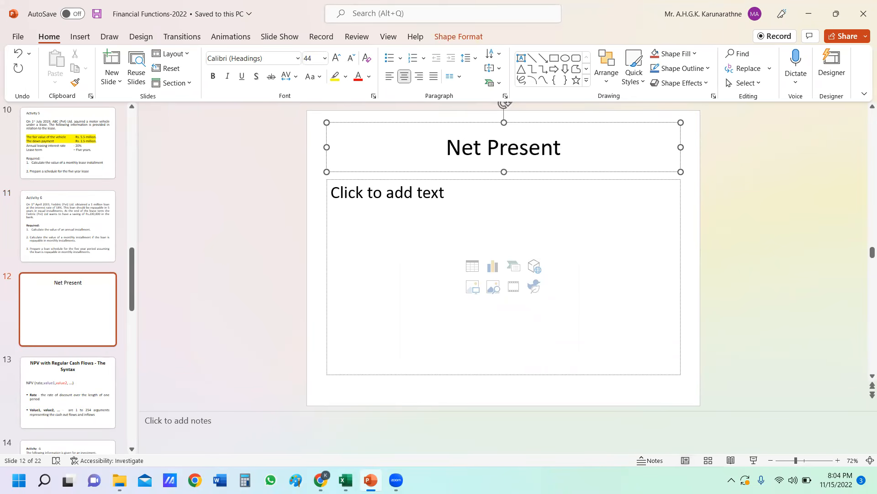
{"action": "type", "text": "Value"}
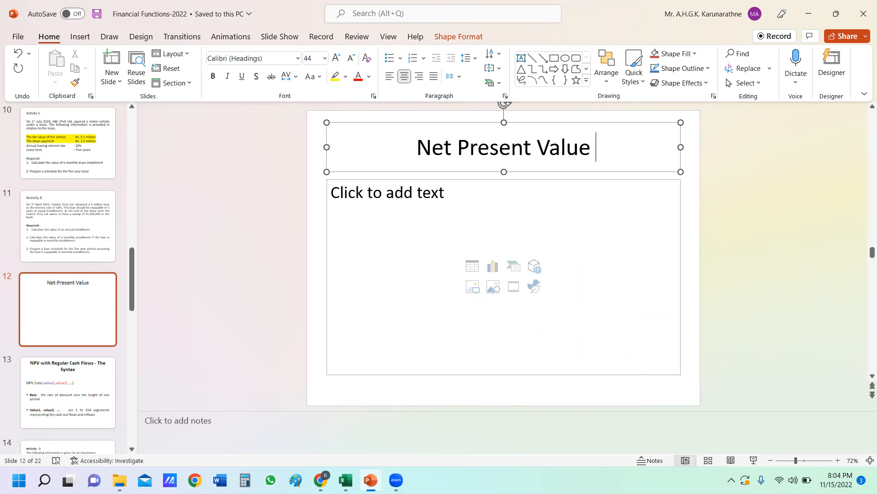
- Delete the empty body text placeholder from the Net Present Value slide, leaving only the title
{"action": "left_click", "coordinate": [375, 193]}
{"action": "left_click", "coordinate": [384, 177]}
{"action": "key", "text": "Delete"}
{"action": "left_click", "coordinate": [461, 169]}
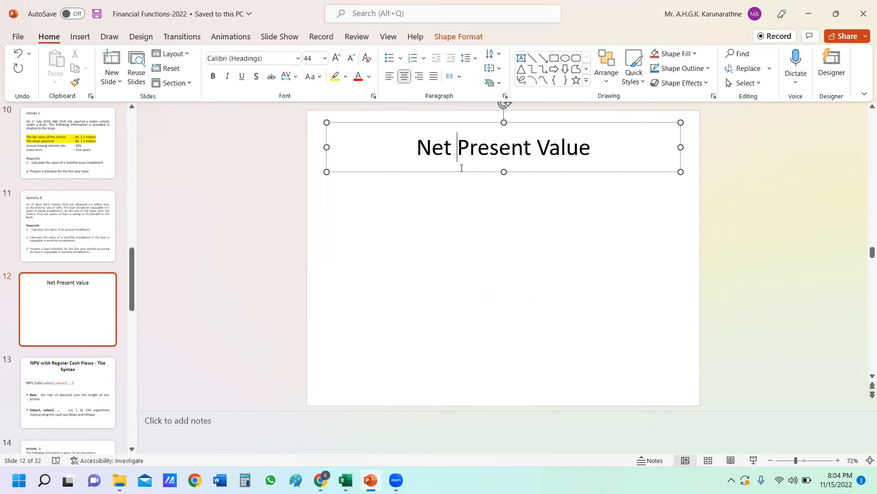
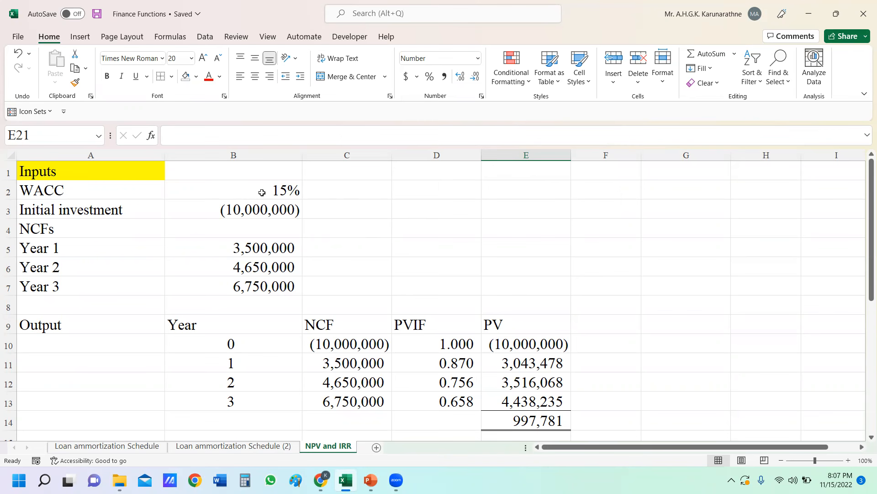
- Review the WACC rate in B2 and the initial investment in B3 of the NPV inputs
{"action": "left_click", "coordinate": [91, 191]}
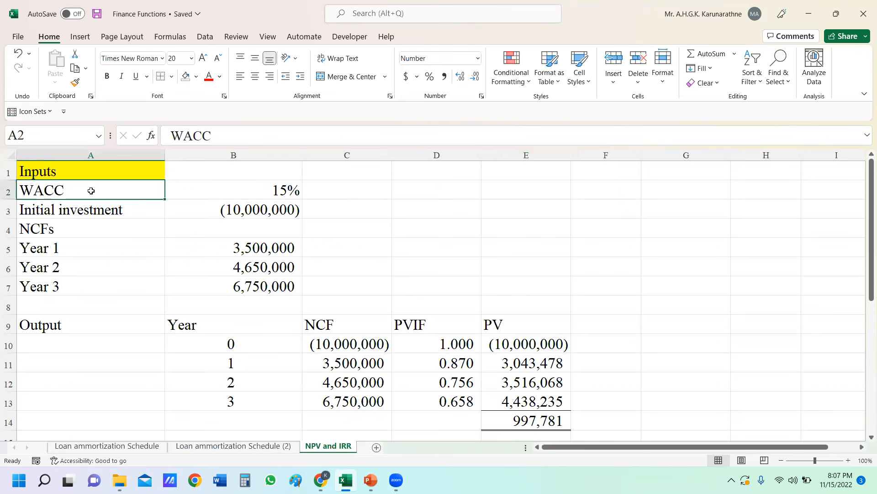
{"action": "left_click", "coordinate": [261, 189]}
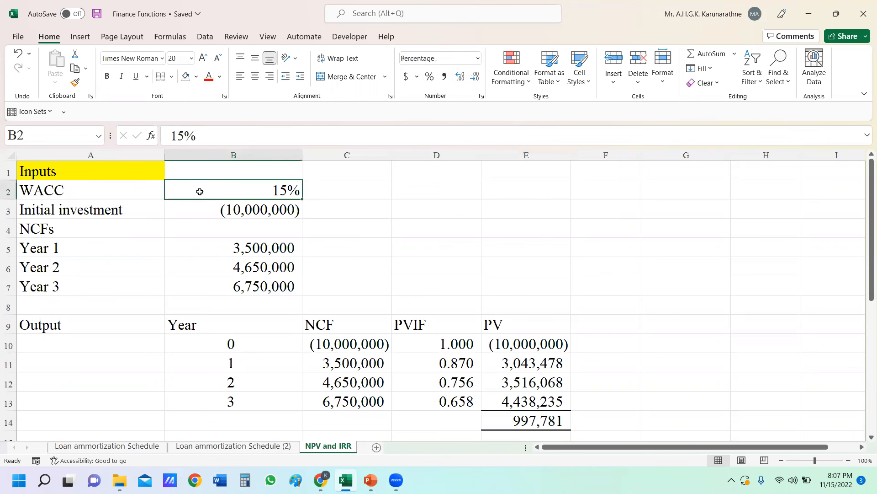
{"action": "left_click", "coordinate": [126, 189]}
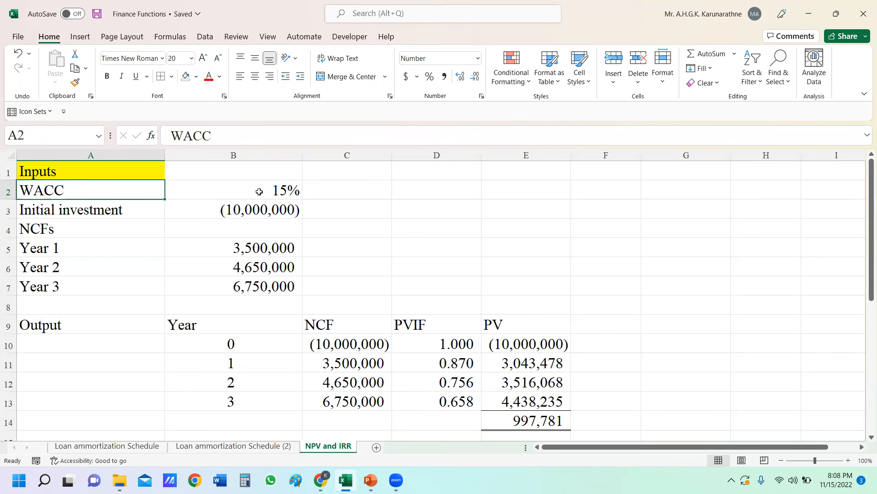
{"action": "left_click", "coordinate": [259, 191]}
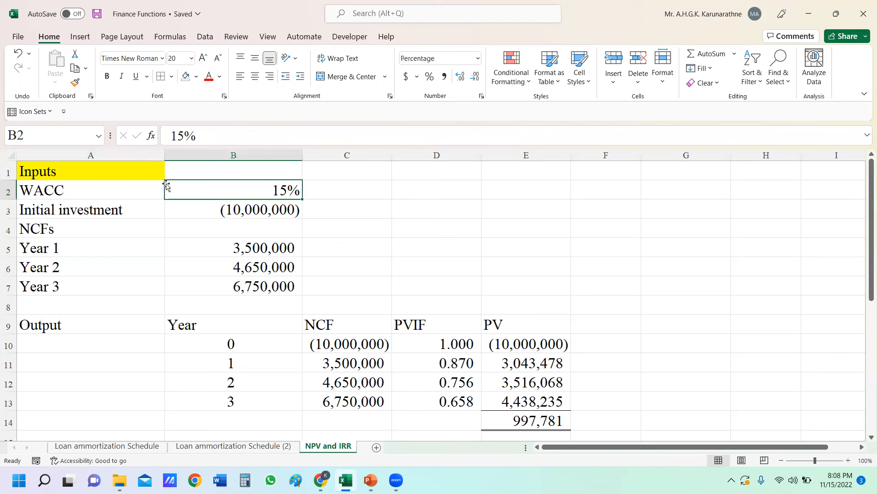
{"action": "left_click", "coordinate": [128, 188]}
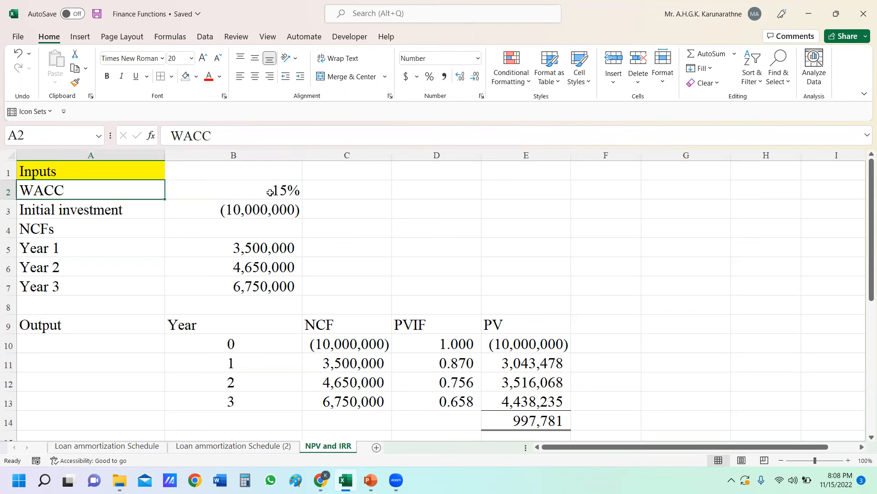
{"action": "left_click", "coordinate": [271, 193]}
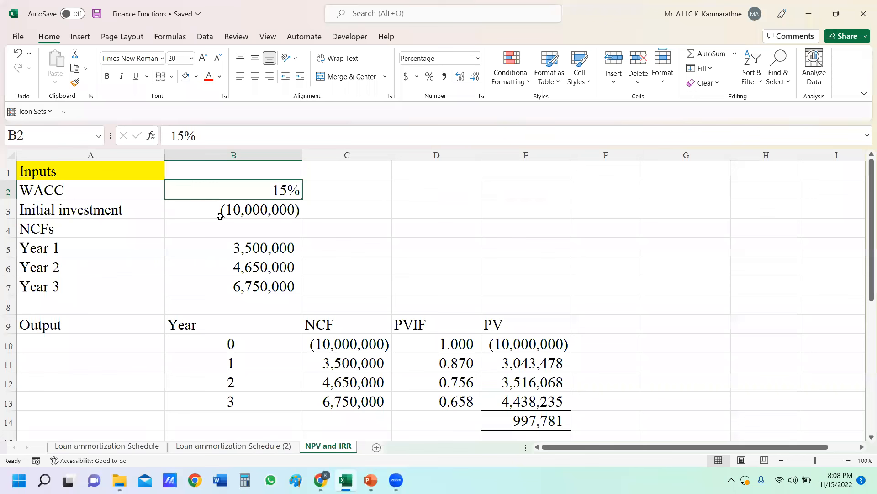
{"action": "left_click", "coordinate": [242, 211]}
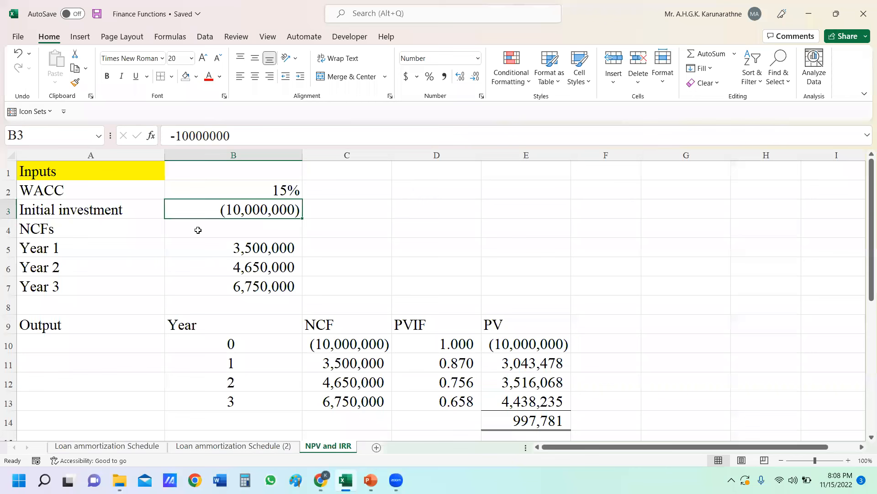
- Examine the net cash flow inputs for Years 1 to 3 in B5:B7
{"action": "left_click", "coordinate": [103, 234]}
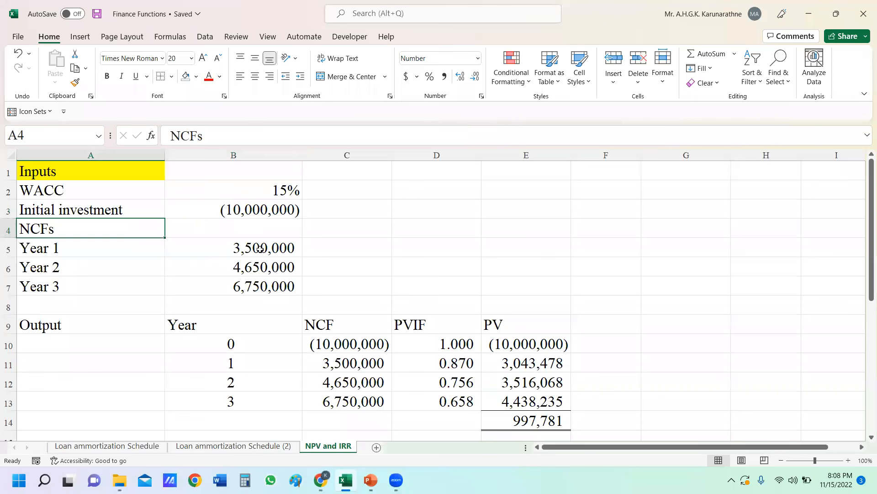
{"action": "left_click", "coordinate": [132, 247]}
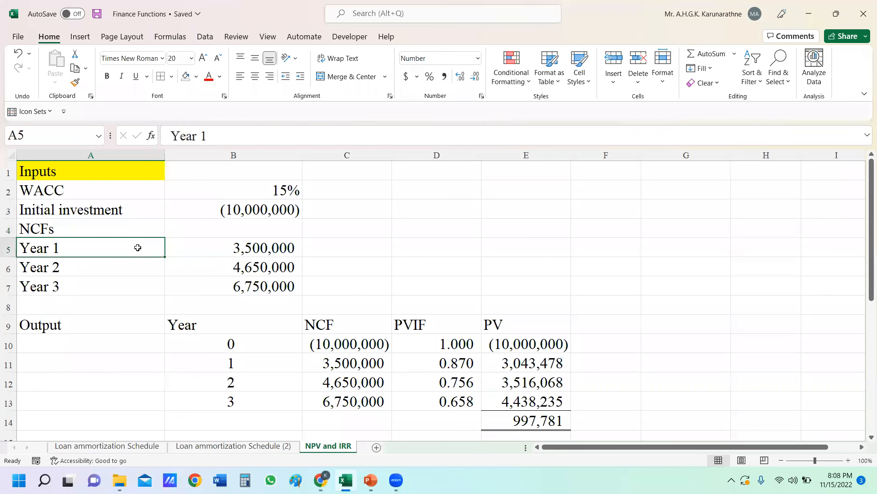
{"action": "left_click_drag", "start_coordinate": [143, 247], "coordinate": [255, 248]}
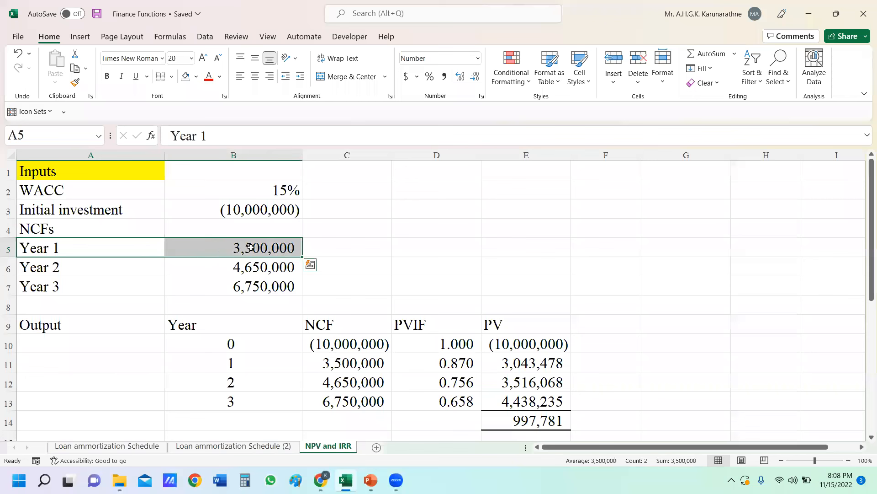
{"action": "left_click", "coordinate": [251, 247]}
{"action": "left_click", "coordinate": [250, 265]}
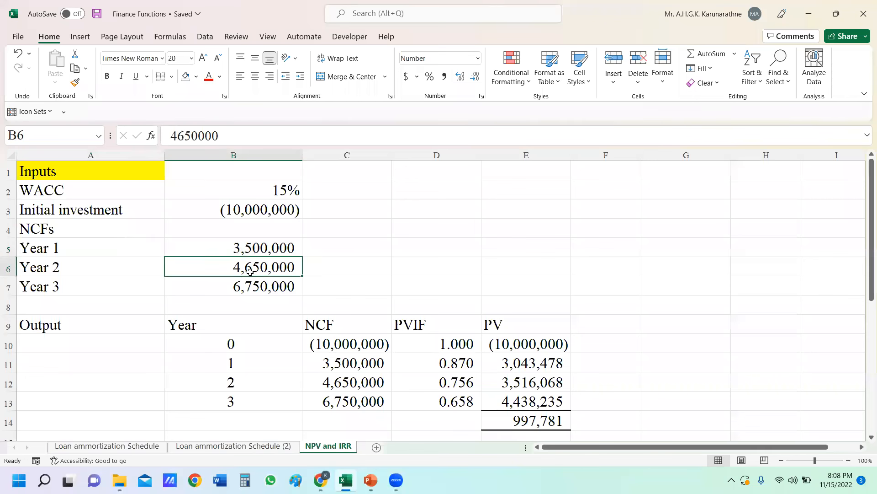
{"action": "left_click", "coordinate": [248, 281]}
{"action": "left_click", "coordinate": [250, 252]}
{"action": "left_click", "coordinate": [250, 266]}
{"action": "left_click", "coordinate": [249, 282]}
{"action": "left_click", "coordinate": [258, 247]}
{"action": "left_click", "coordinate": [255, 269]}
{"action": "left_click", "coordinate": [257, 287]}
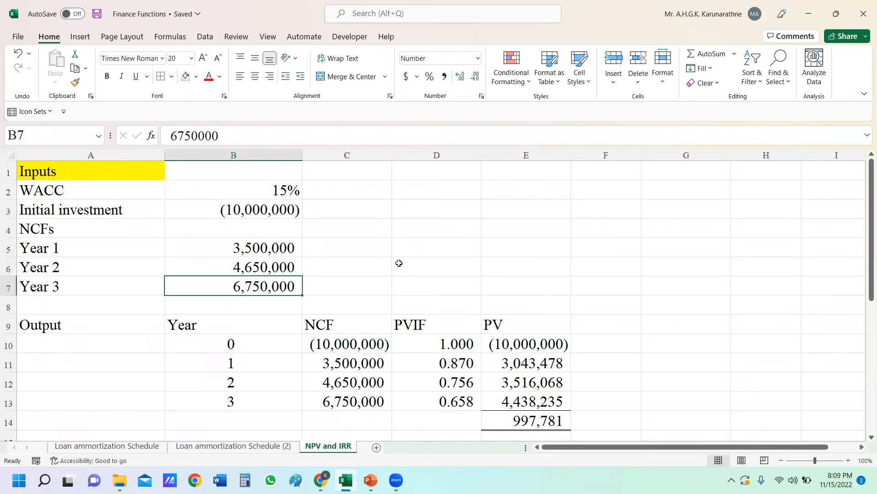
- Clear the existing year, NCF, PVIF and PV entries in B10:E13 of the output table
{"action": "left_click", "coordinate": [241, 331]}
{"action": "left_click_drag", "start_coordinate": [868, 254], "coordinate": [865, 271]}
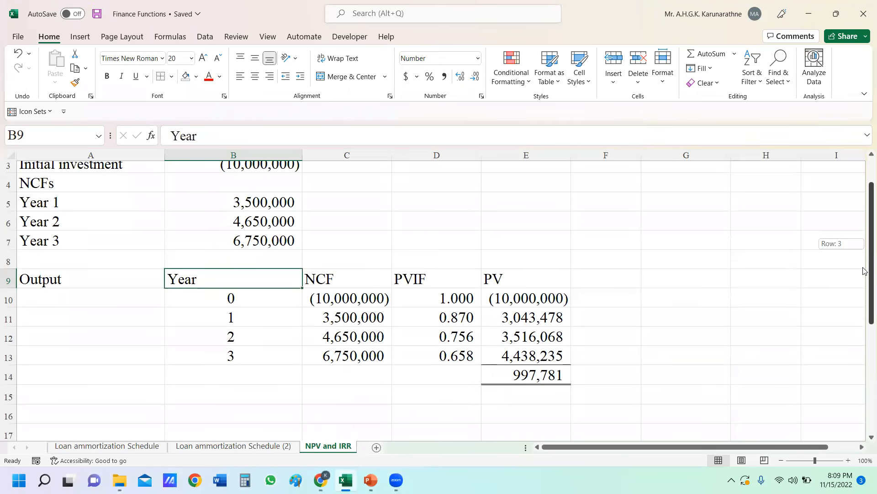
{"action": "left_click", "coordinate": [631, 245]}
{"action": "left_click", "coordinate": [241, 280]}
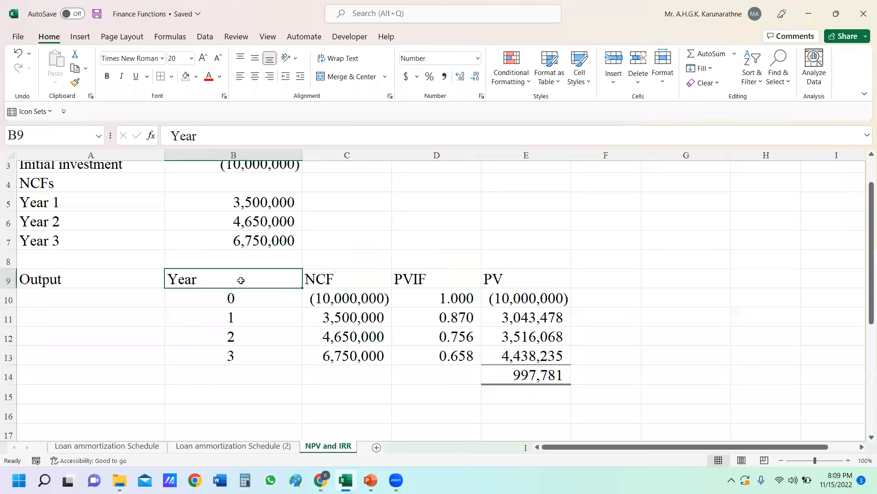
{"action": "left_click_drag", "start_coordinate": [234, 303], "coordinate": [552, 353]}
{"action": "key", "text": "Delete"}
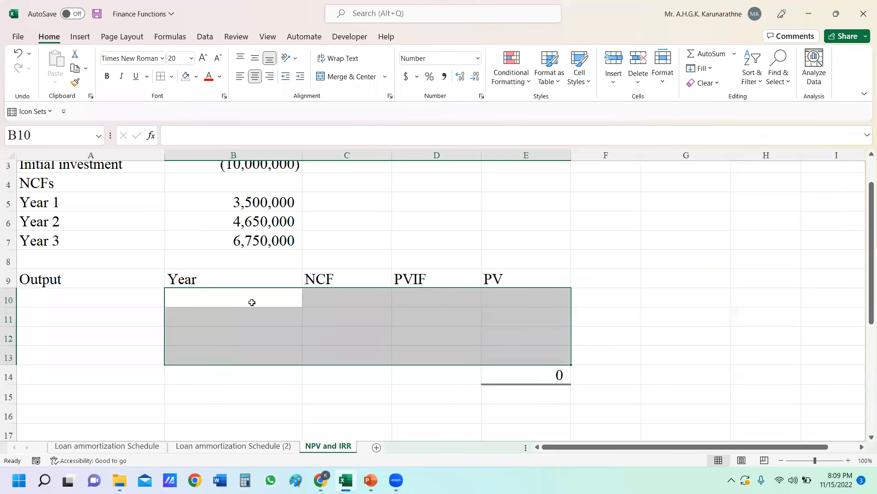
- Enter the years 0, 1, 2 and 3 in B10:B13 of the output table
{"action": "left_click", "coordinate": [253, 300]}
{"action": "type", "text": "0"}
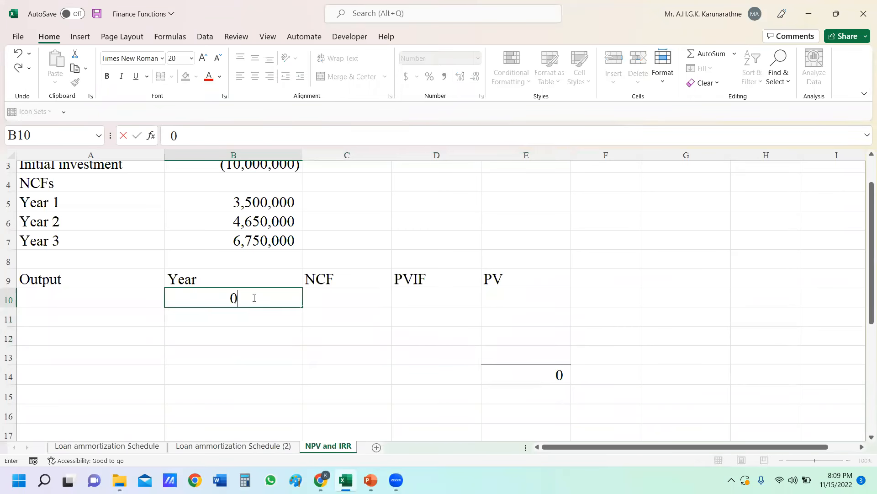
{"action": "key", "text": "Return"}
{"action": "type", "text": "1"}
{"action": "key", "text": "Return"}
{"action": "type", "text": "2"}
{"action": "key", "text": "Return"}
{"action": "type", "text": "3"}
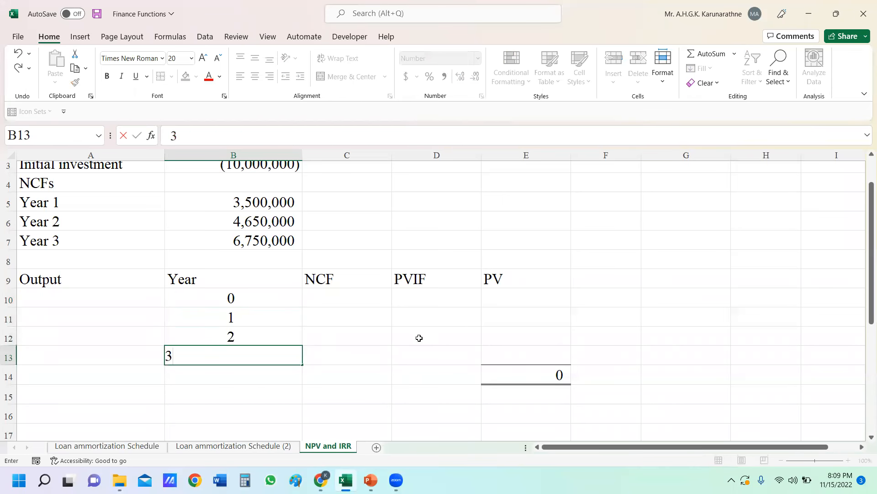
{"action": "left_click", "coordinate": [393, 316]}
- Link the year 0 NCF in C10 to the initial investment in B3
{"action": "left_click", "coordinate": [326, 298]}
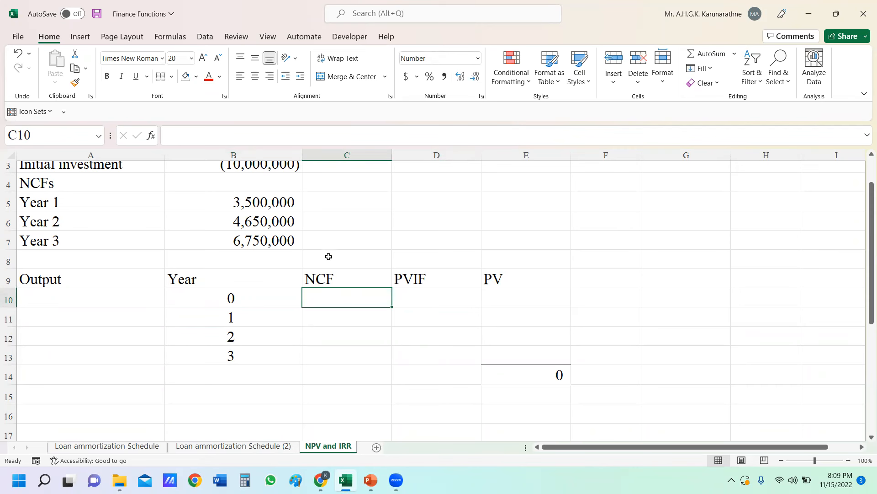
{"action": "type", "text": "="}
{"action": "left_click", "coordinate": [262, 166]}
{"action": "key", "text": "Return"}
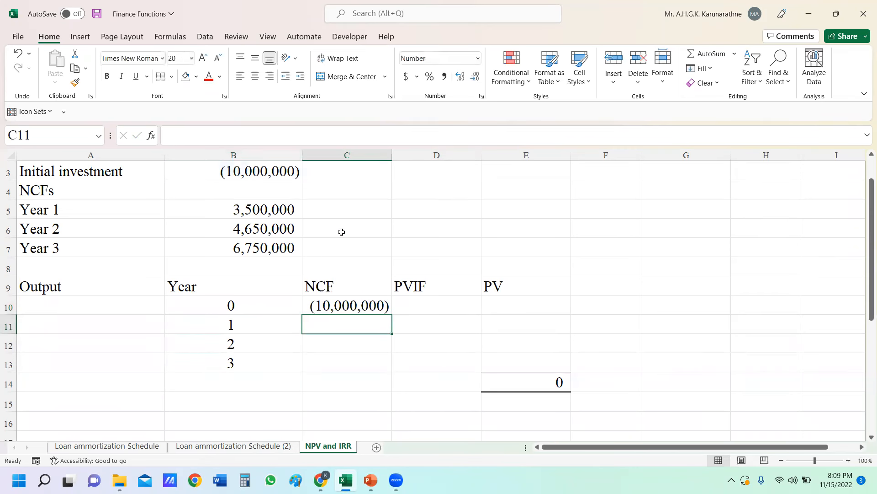
{"action": "left_click", "coordinate": [359, 307]}
- Link the year 1 NCF in C11 to B5 and fill the formula down to C13
{"action": "left_click", "coordinate": [345, 327]}
{"action": "type", "text": "="}
{"action": "left_click", "coordinate": [263, 214]}
{"action": "key", "text": "Return"}
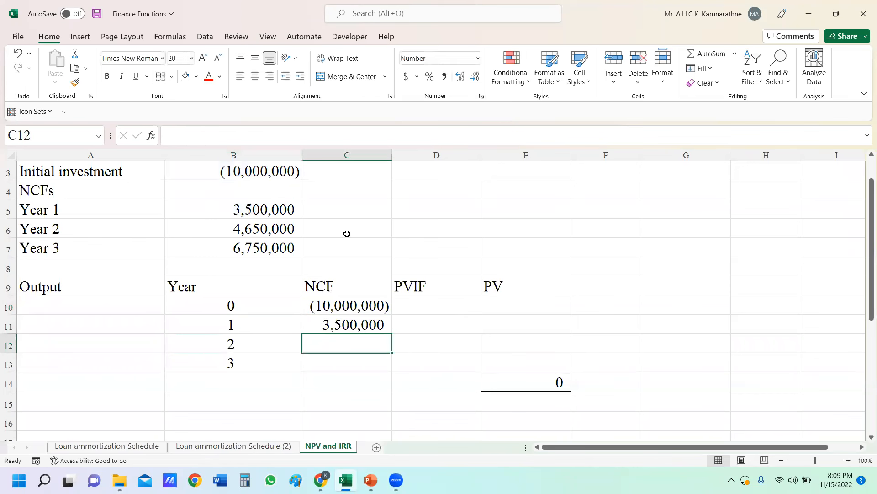
{"action": "left_click", "coordinate": [372, 326]}
{"action": "double_click", "coordinate": [392, 335]}
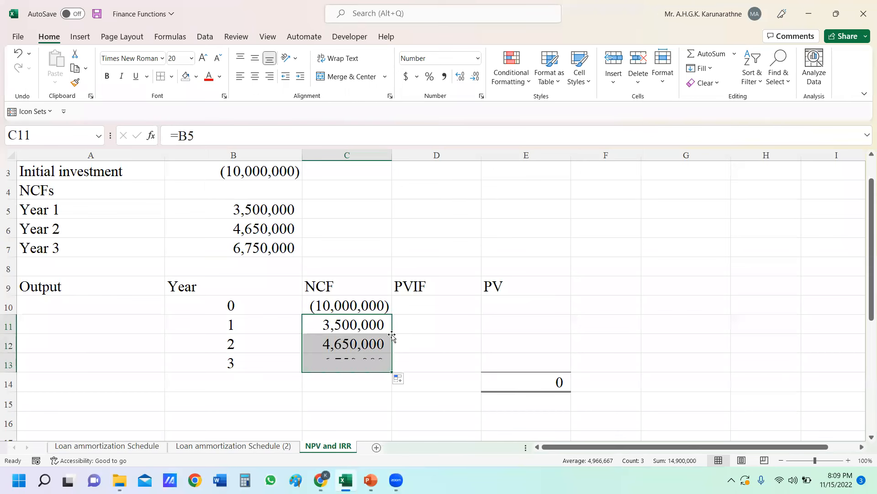
{"action": "left_click", "coordinate": [387, 368]}
- Add a formula note beside the inputs, with the label "PVIF" in E5 and the text ".1/(1+r)^n" in F5
{"action": "left_click", "coordinate": [420, 307]}
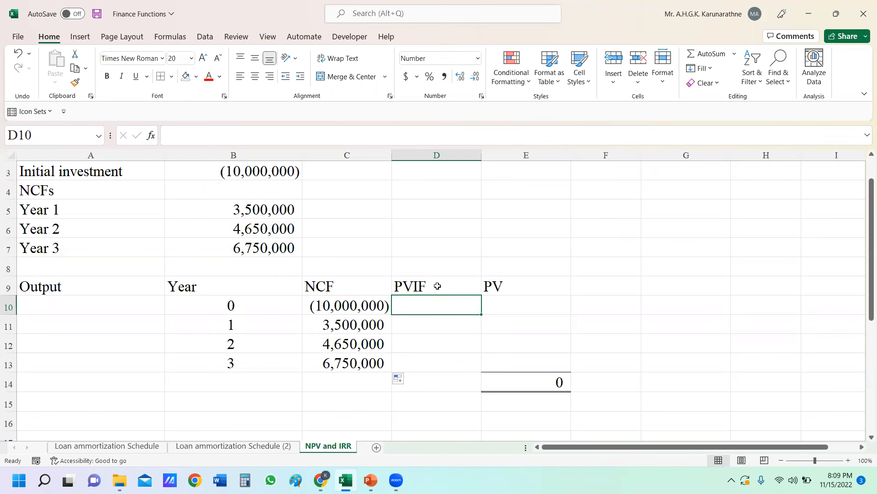
{"action": "left_click", "coordinate": [526, 206]}
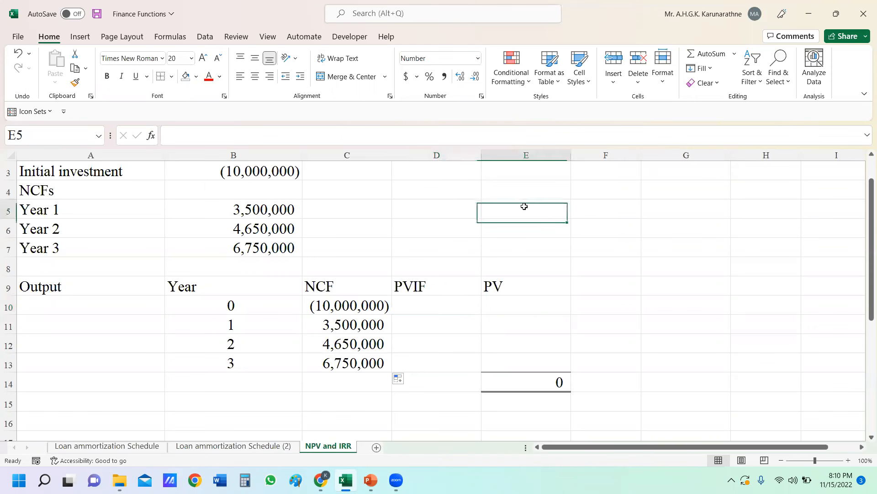
{"action": "type", "text": "P"}
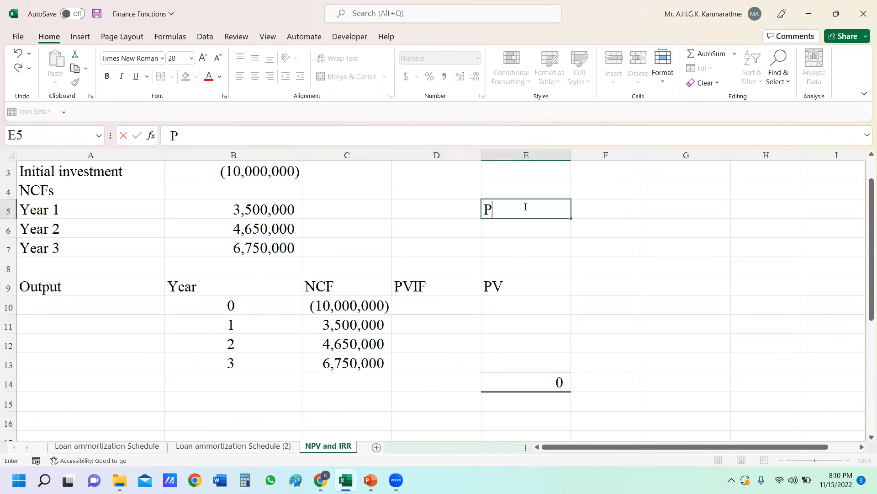
{"action": "type", "text": "VIF"}
{"action": "key", "text": "Tab"}
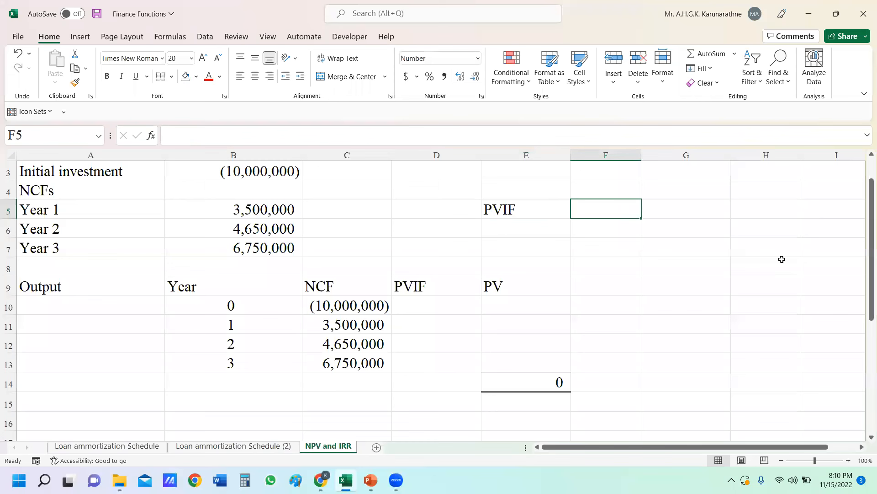
{"action": "type", "text": "."}
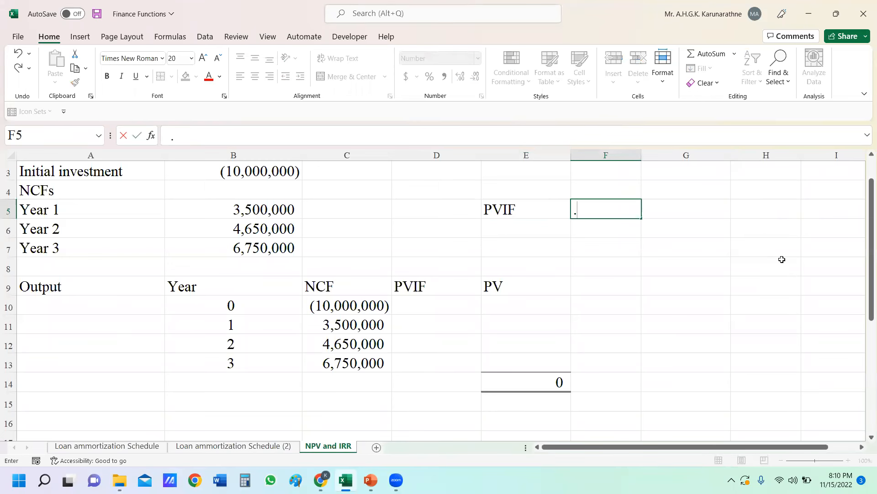
{"action": "type", "text": "1/(1+r)"}
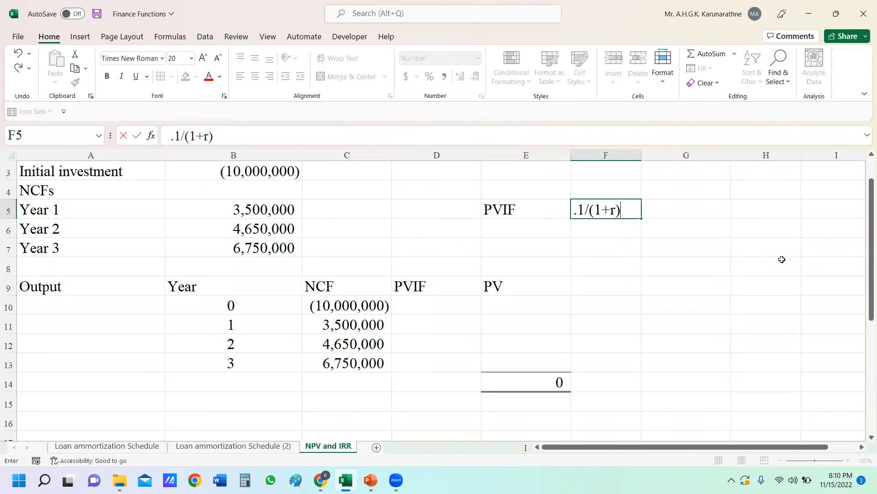
{"action": "type", "text": "^n"}
{"action": "key", "text": "Return"}
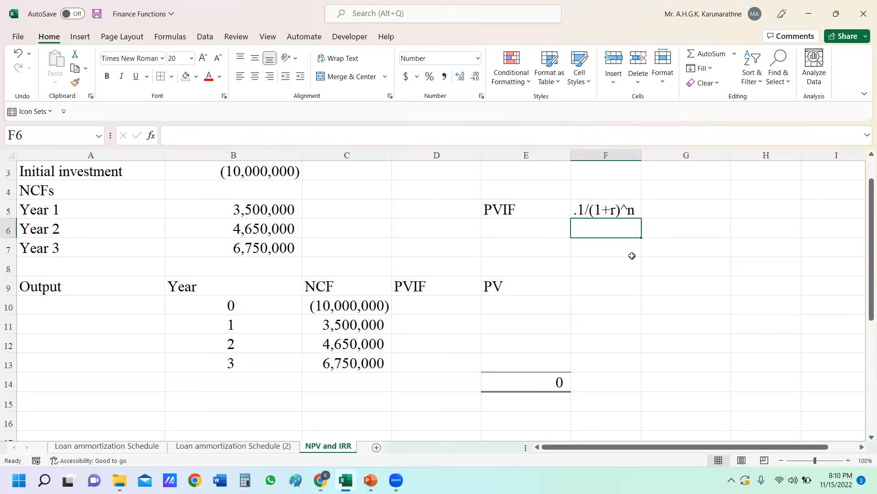
{"action": "left_click", "coordinate": [689, 258]}
{"action": "left_click", "coordinate": [615, 219]}
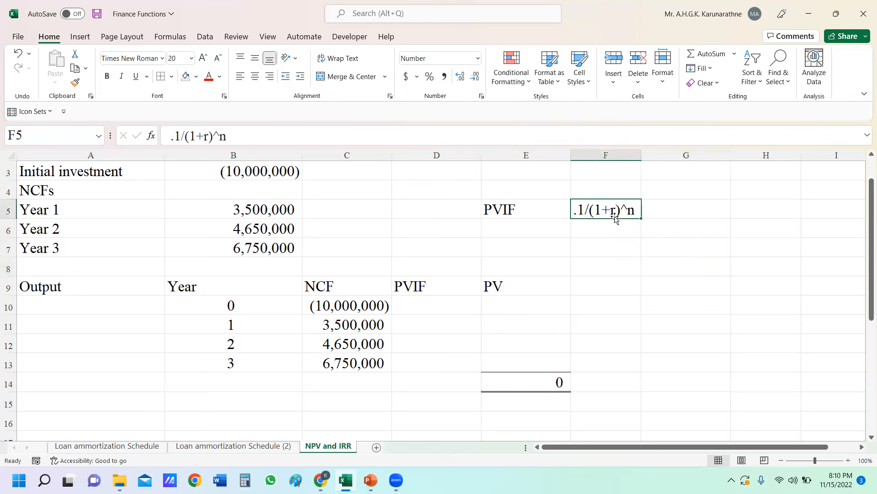
- Calculate the year 0 PVIF in D10 with the formula =1/(1+$B$2)^B10, locking the reference to the WACC cell
{"action": "left_click", "coordinate": [424, 310]}
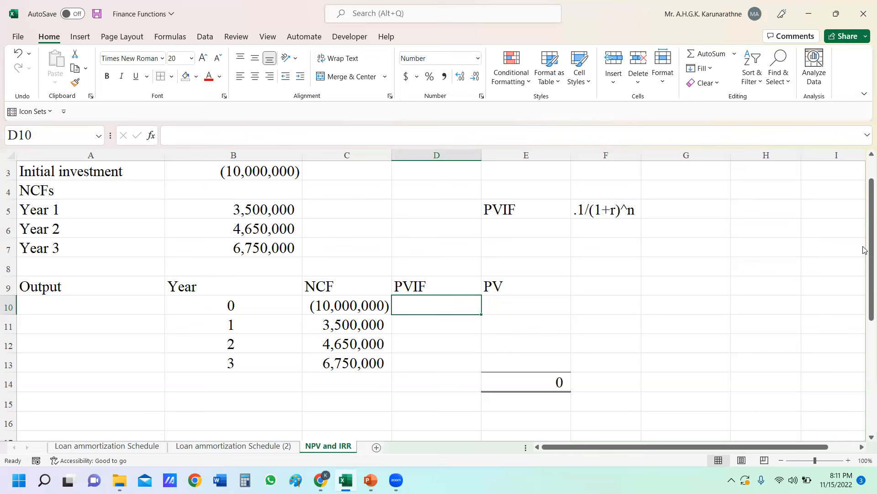
{"action": "type", "text": "="}
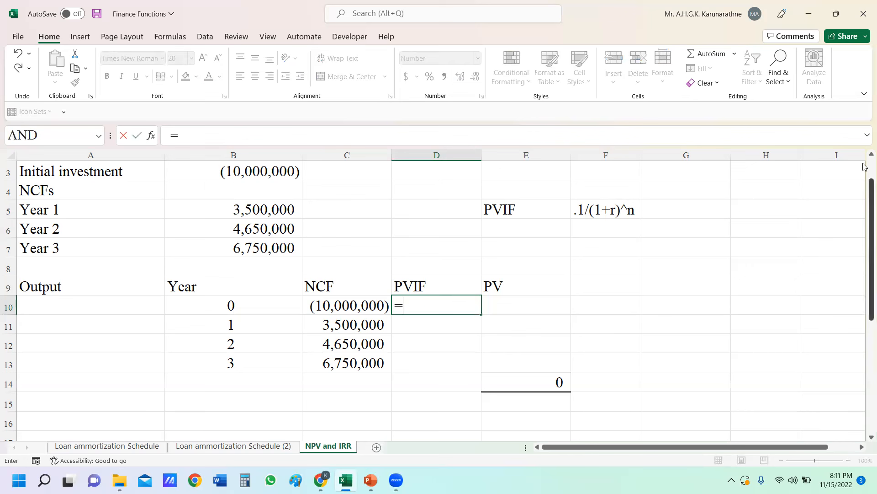
{"action": "type", "text": "1/(1+"}
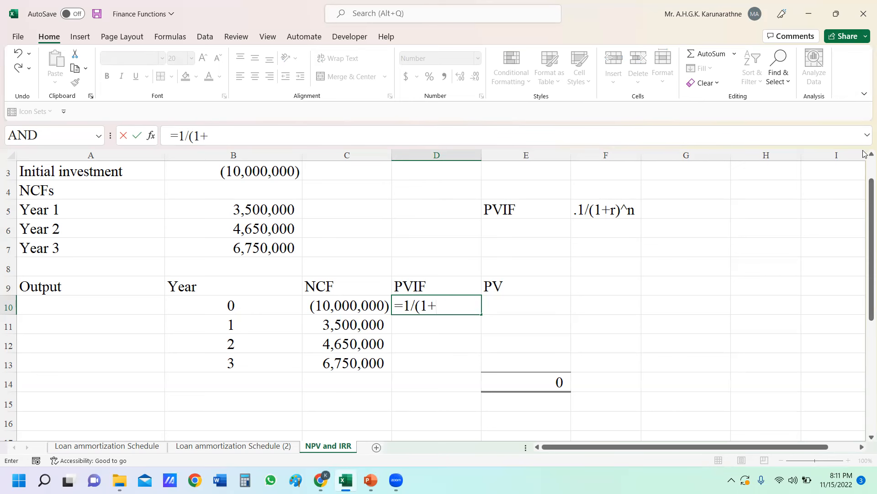
{"action": "scroll", "coordinate": [285, 178], "scroll_direction": "up", "scroll_amount": 1}
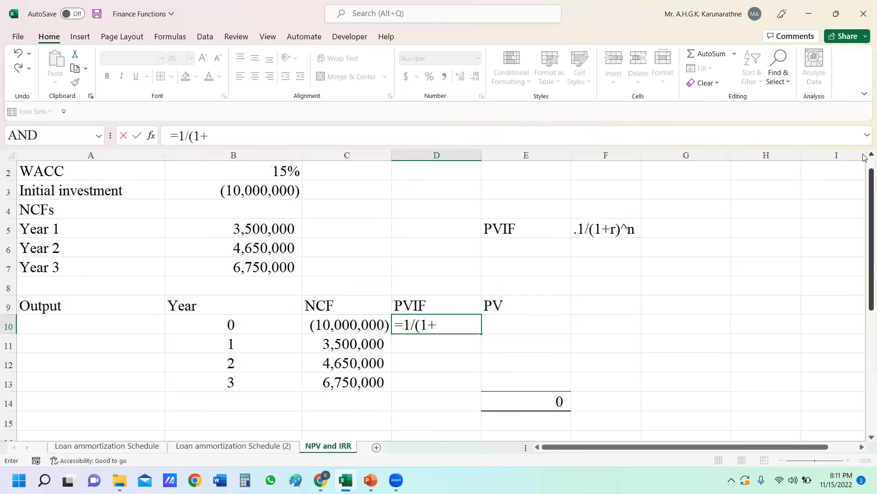
{"action": "left_click", "coordinate": [282, 172]}
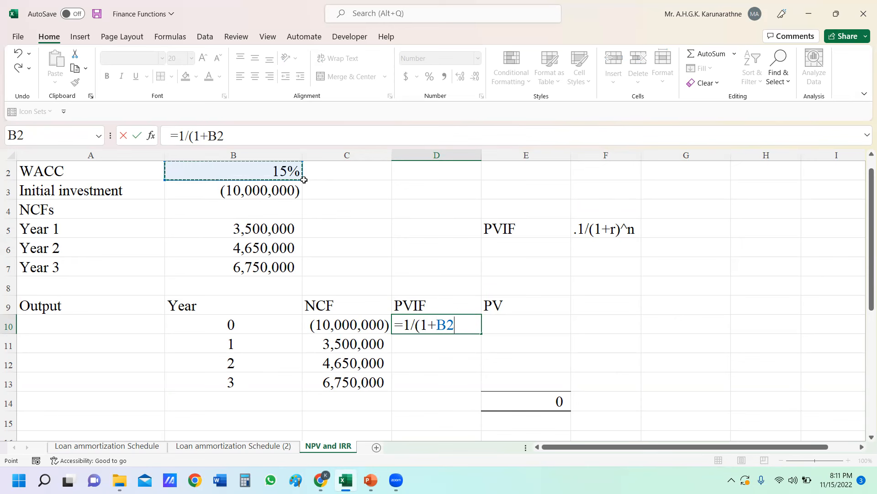
{"action": "key", "text": "F4"}
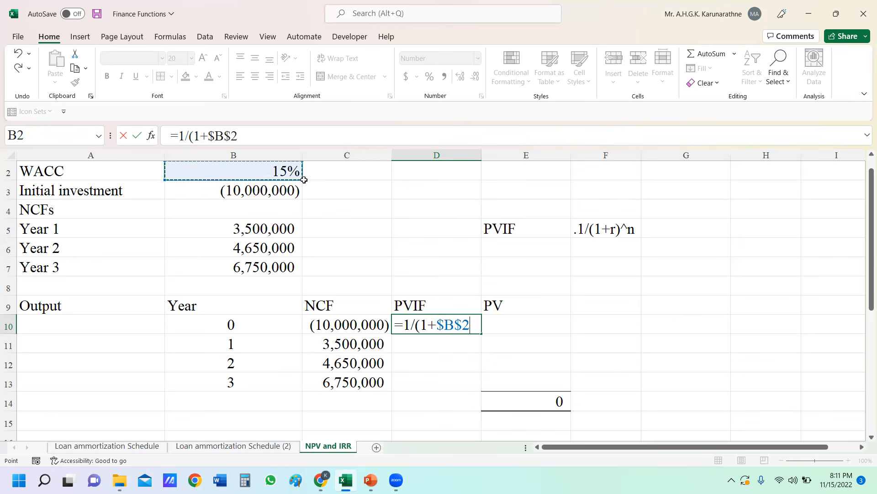
{"action": "type", "text": ")"}
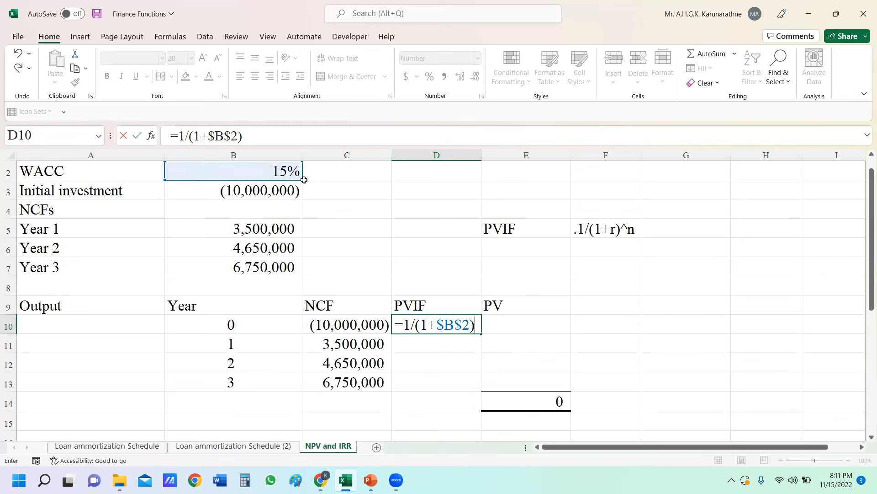
{"action": "type", "text": "^"}
{"action": "left_click", "coordinate": [240, 326]}
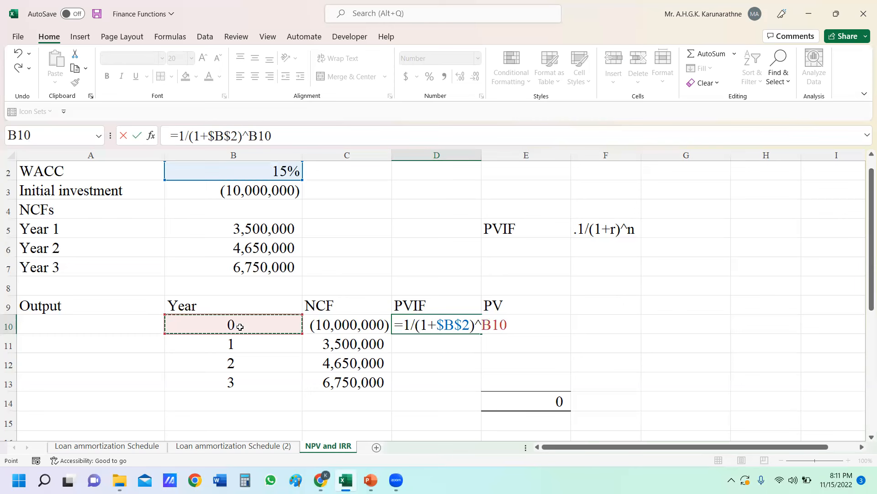
{"action": "key", "text": "Return"}
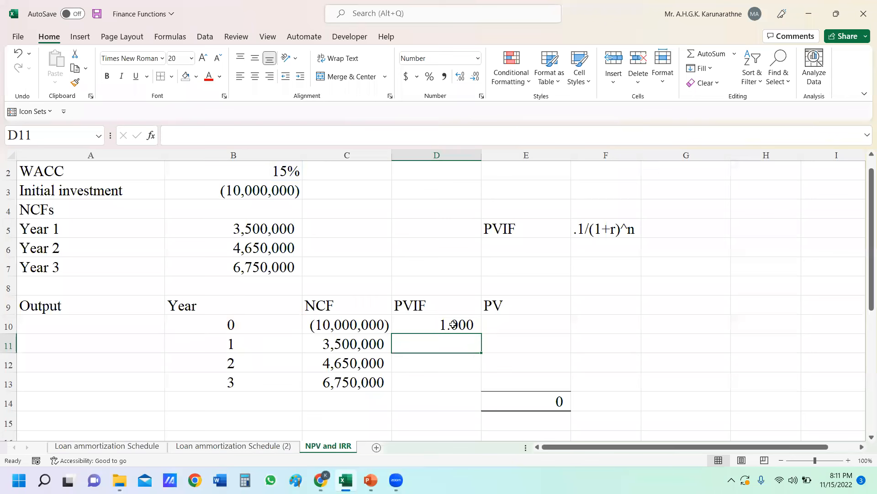
- Fill the PVIF formula from D10 down to D13
{"action": "left_click", "coordinate": [457, 326]}
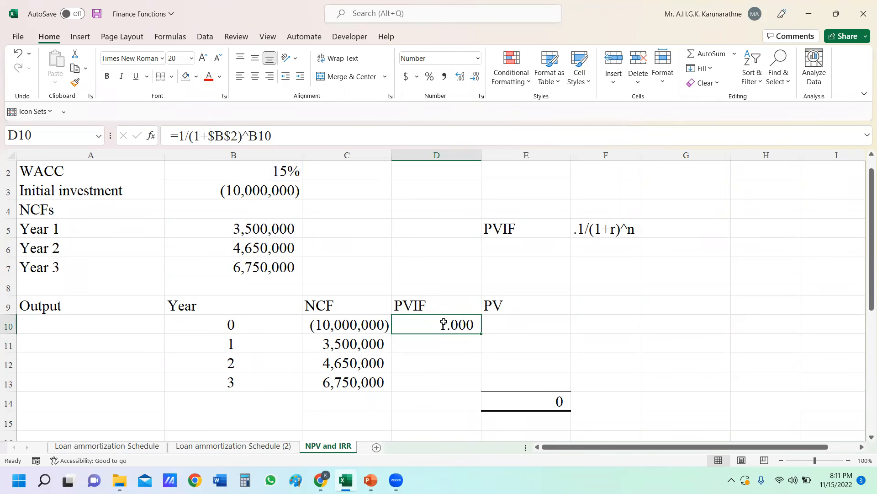
{"action": "double_click", "coordinate": [485, 335]}
{"action": "left_click", "coordinate": [573, 326]}
{"action": "left_click", "coordinate": [445, 365]}
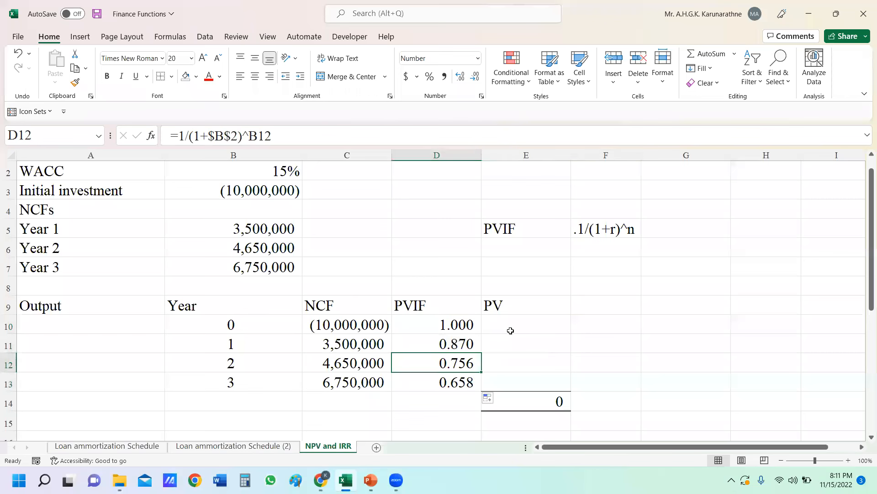
- Calculate the year 0 present value in E10 as =C10*D10 and fill the formula down to E13
{"action": "left_click", "coordinate": [516, 324]}
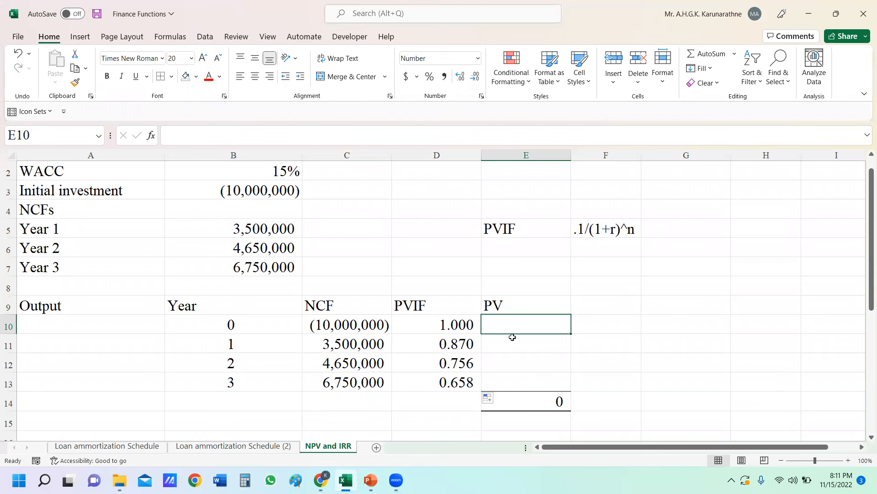
{"action": "type", "text": "="}
{"action": "left_click", "coordinate": [364, 325]}
{"action": "type", "text": "*"}
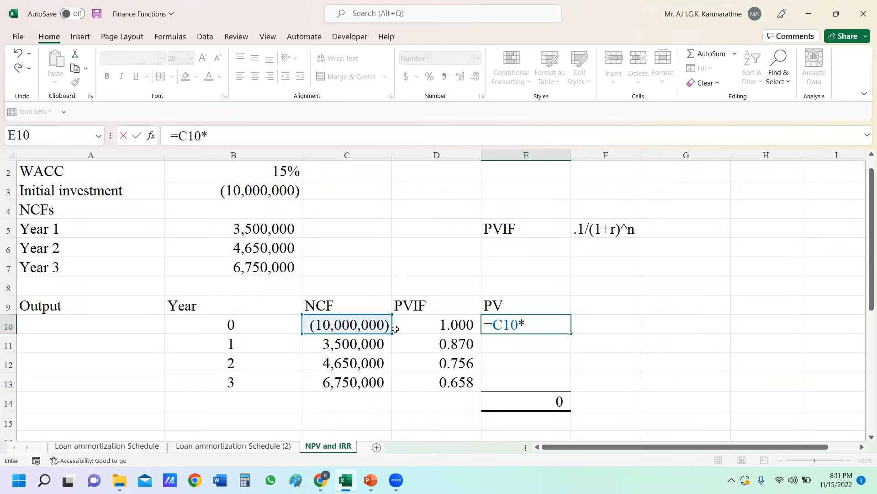
{"action": "left_click", "coordinate": [430, 329]}
{"action": "key", "text": "Return"}
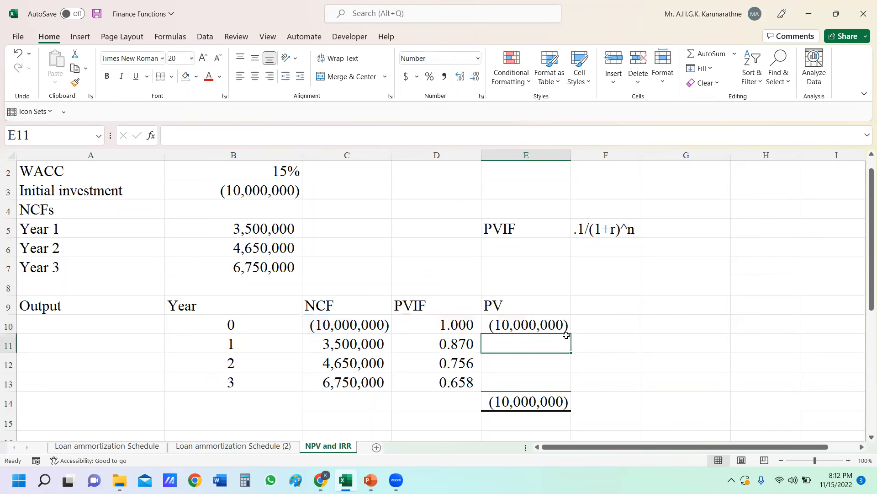
{"action": "left_click", "coordinate": [551, 330]}
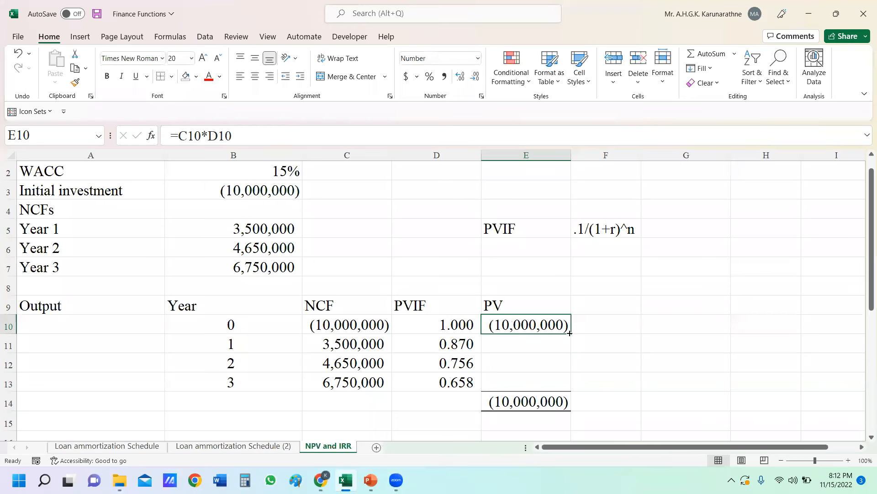
{"action": "double_click", "coordinate": [570, 333]}
{"action": "left_click", "coordinate": [617, 364]}
- Inspect the SUM formula behind the PV total in E14
{"action": "left_click", "coordinate": [541, 399]}
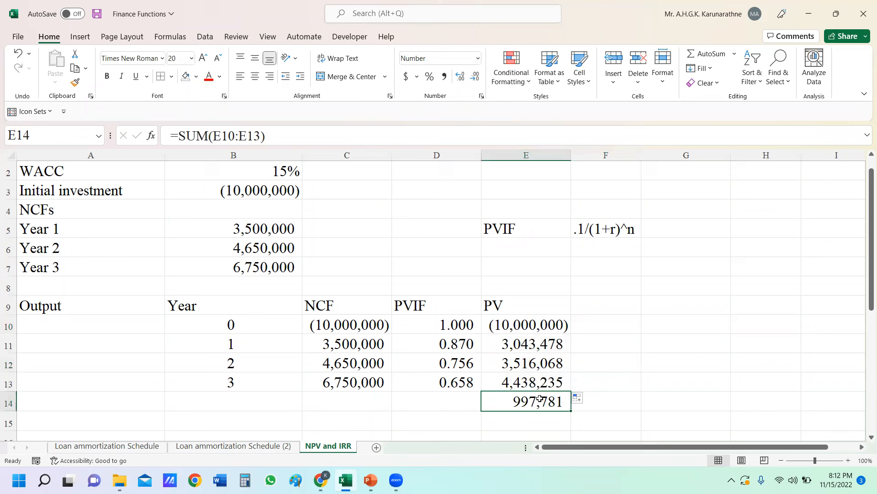
{"action": "double_click", "coordinate": [542, 399]}
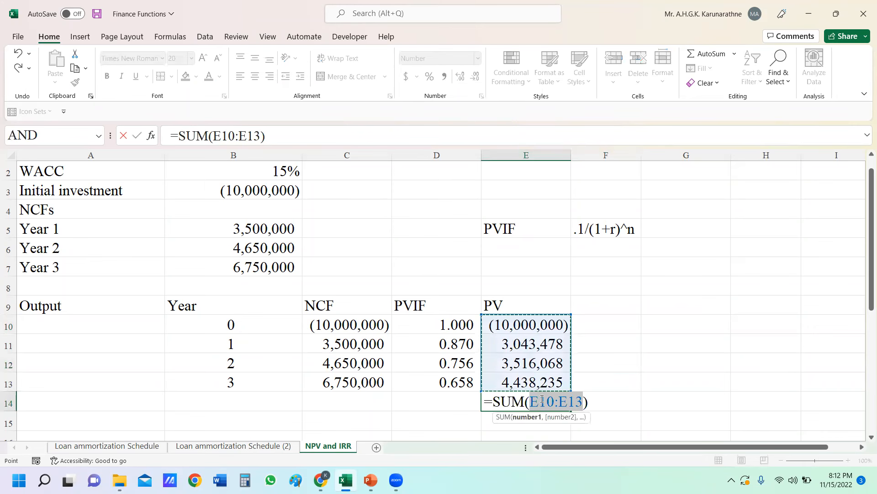
{"action": "key", "text": "Return"}
{"action": "left_click", "coordinate": [690, 364]}
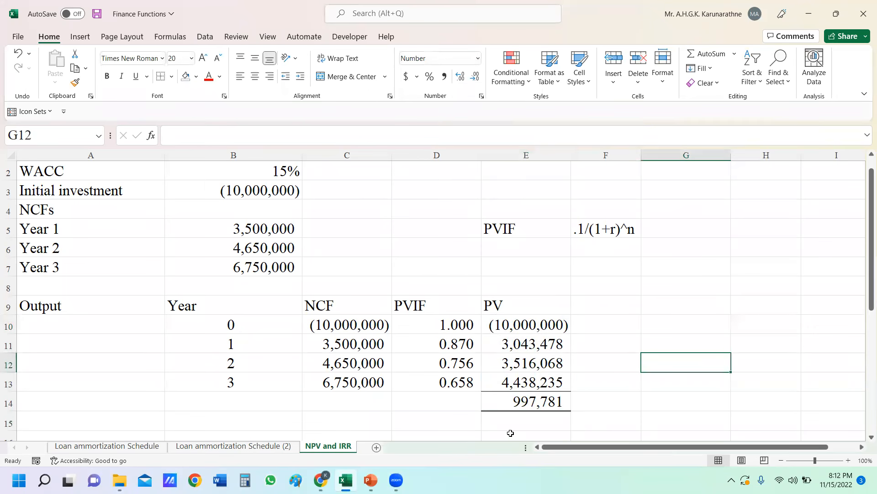
- Make the PV total in E14 bold
{"action": "left_click", "coordinate": [530, 401]}
{"action": "left_click_drag", "start_coordinate": [865, 223], "coordinate": [865, 257]}
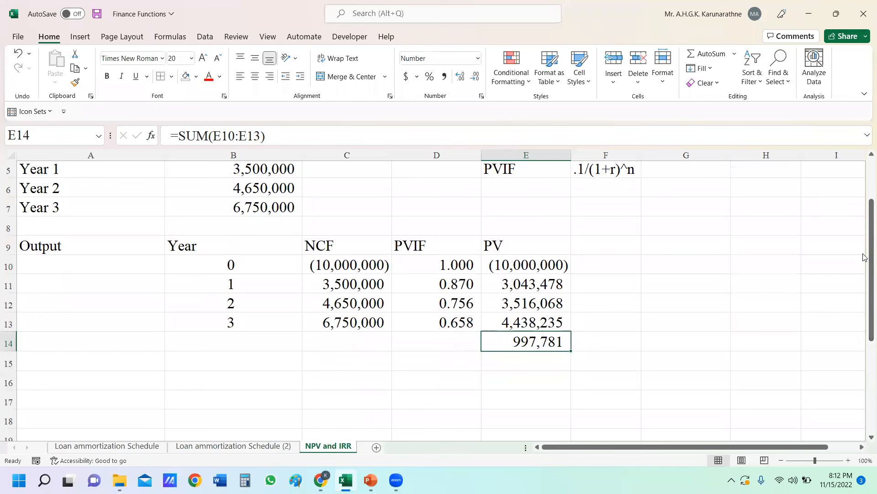
{"action": "left_click", "coordinate": [543, 364]}
{"action": "left_click", "coordinate": [535, 344]}
{"action": "left_click", "coordinate": [106, 76]}
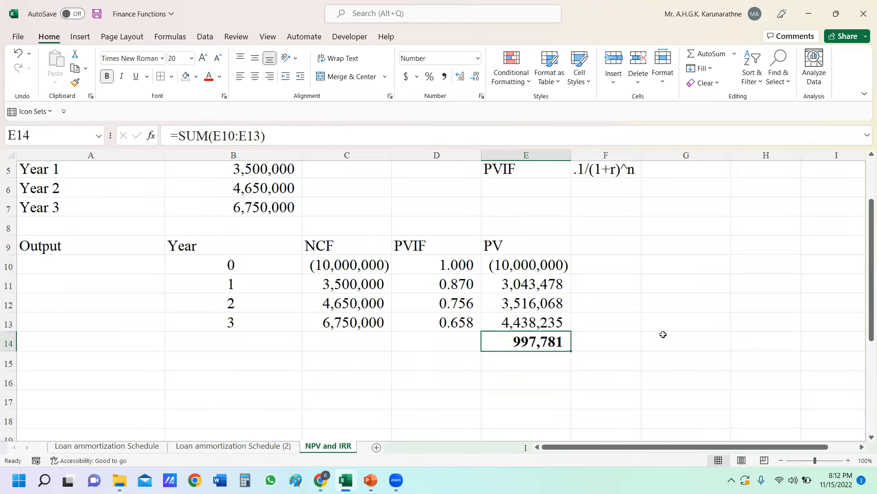
- Widen column A slightly
{"action": "left_click", "coordinate": [147, 372]}
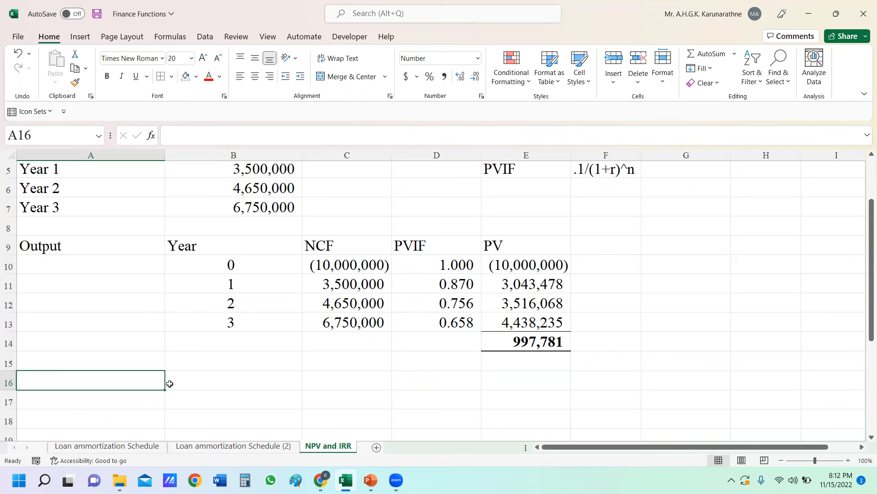
{"action": "left_click_drag", "start_coordinate": [164, 153], "coordinate": [185, 153]}
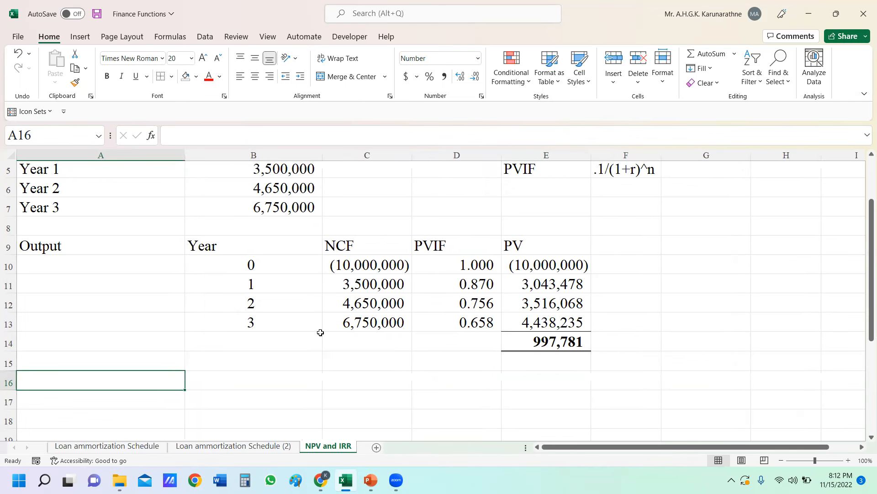
{"action": "left_click", "coordinate": [265, 364]}
{"action": "left_click", "coordinate": [551, 345]}
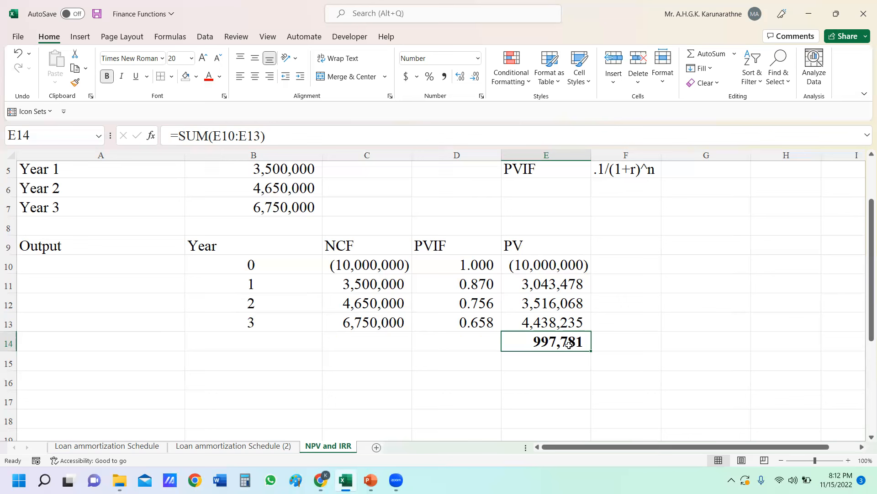
{"action": "left_click", "coordinate": [681, 335]}
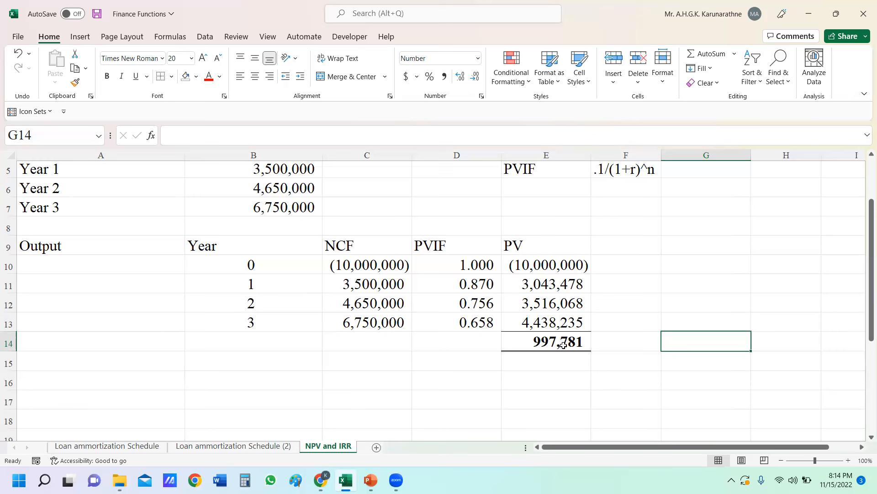
{"action": "left_click_drag", "start_coordinate": [863, 202], "coordinate": [864, 177]}
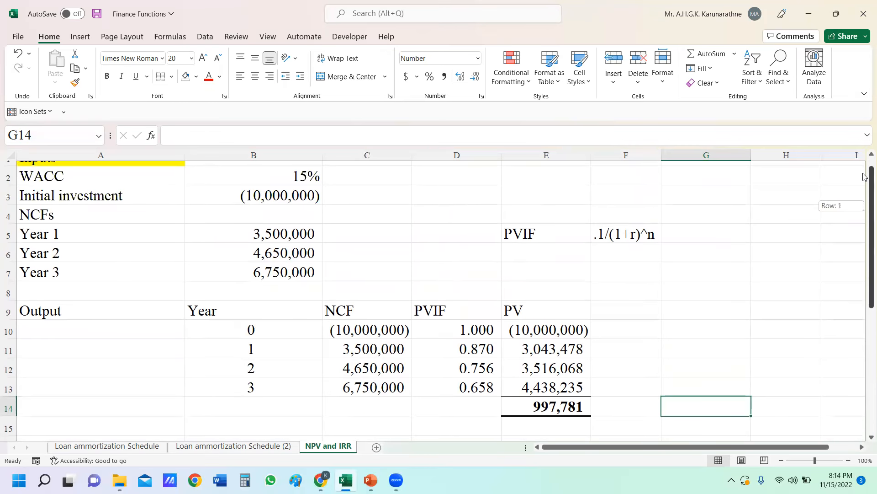
{"action": "left_click_drag", "start_coordinate": [863, 177], "coordinate": [864, 197]}
{"action": "left_click", "coordinate": [569, 370]}
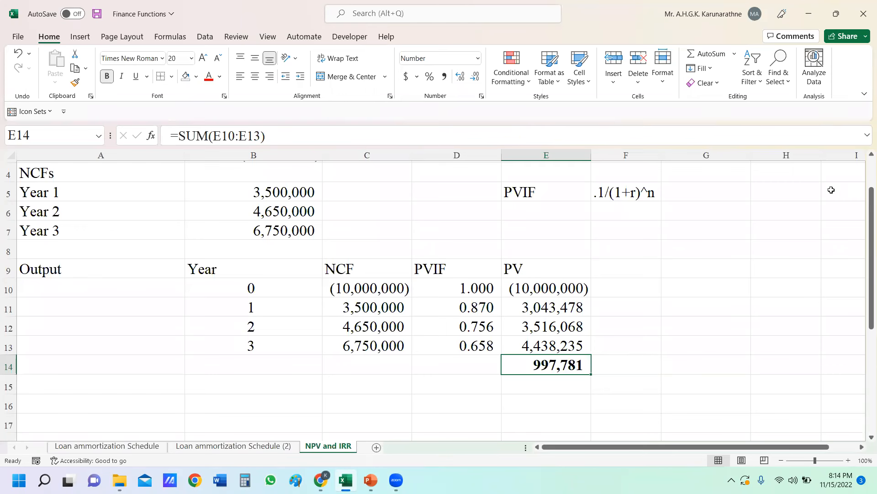
- Extend the WACC label in A2 to read "WACC /RRR"
{"action": "left_click_drag", "start_coordinate": [864, 224], "coordinate": [855, 187]}
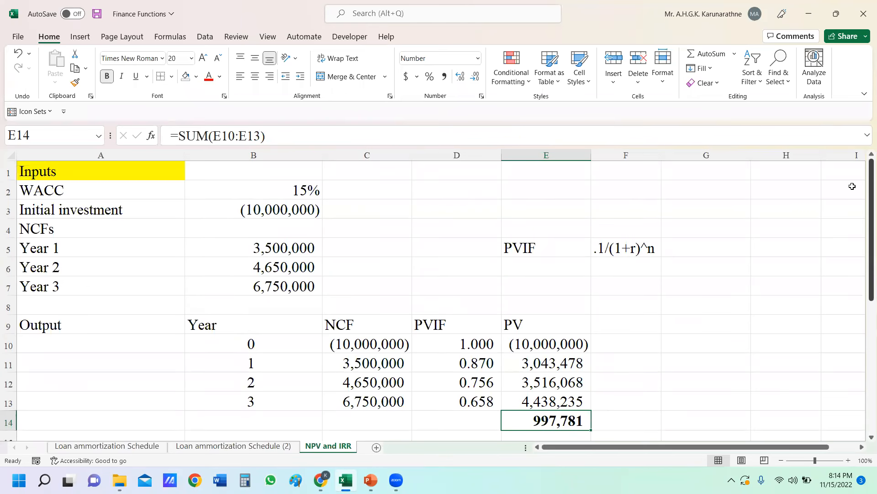
{"action": "left_click", "coordinate": [287, 187]}
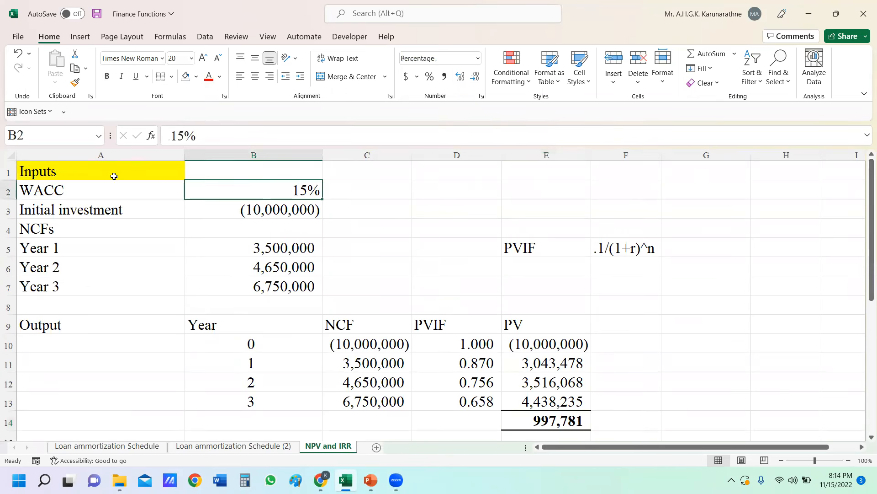
{"action": "left_click", "coordinate": [76, 193]}
{"action": "double_click", "coordinate": [76, 192]}
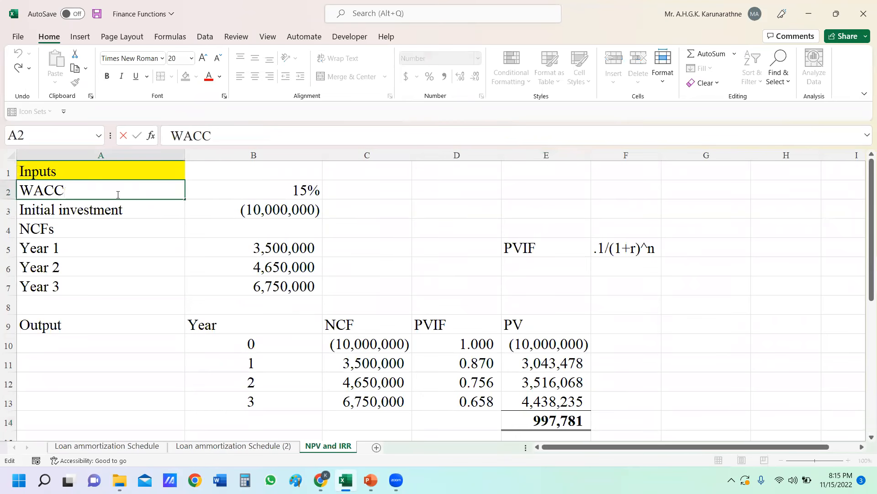
{"action": "type", "text": "/"}
{"action": "type", "text": "RR"}
{"action": "type", "text": "A"}
{"action": "key", "text": "BackSpace"}
{"action": "type", "text": "R"}
{"action": "left_click", "coordinate": [131, 268]}
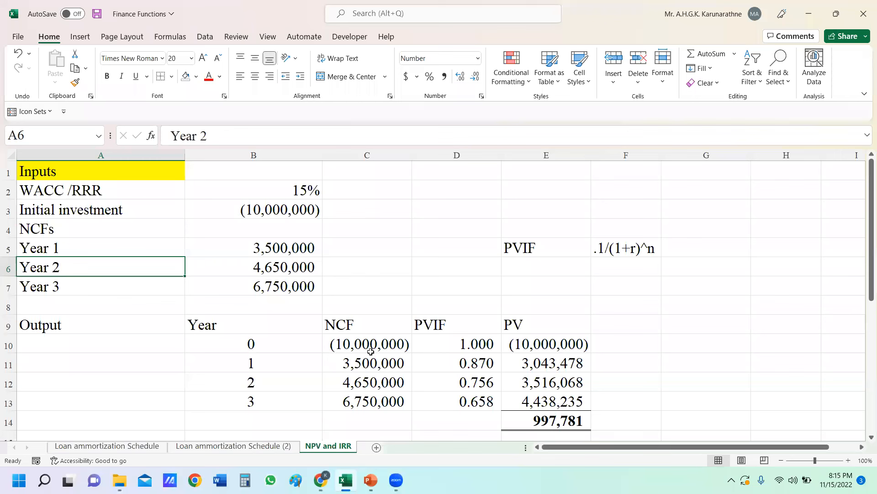
{"action": "left_click", "coordinate": [295, 193]}
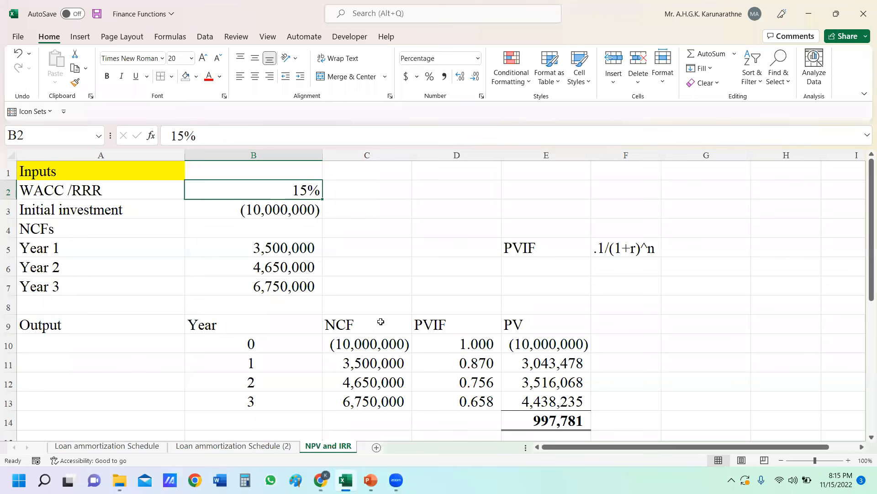
{"action": "left_click", "coordinate": [560, 422]}
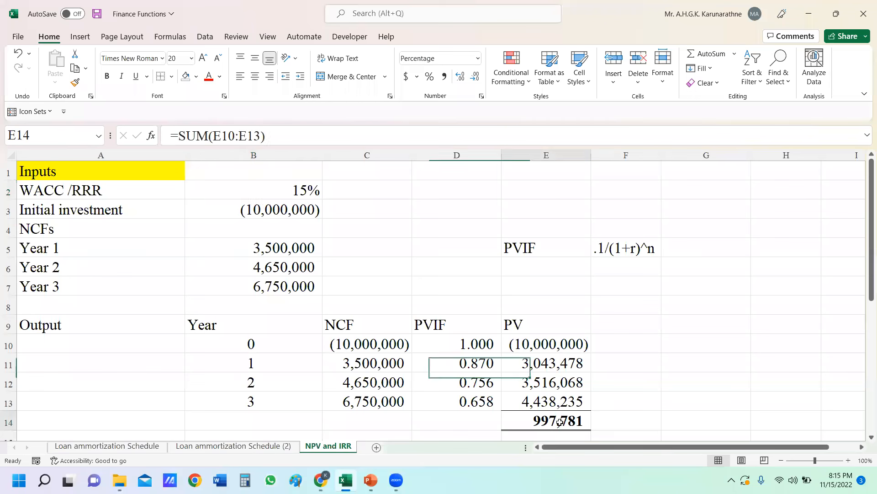
{"action": "left_click", "coordinate": [279, 192]}
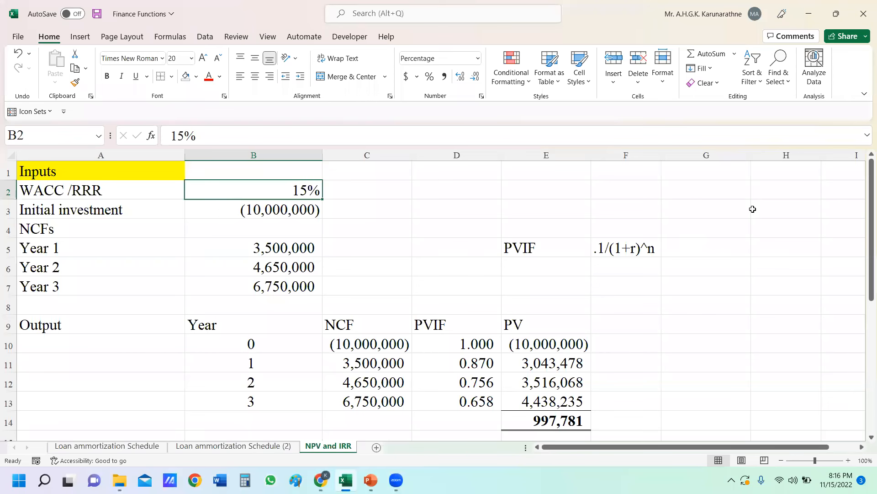
{"action": "scroll", "coordinate": [756, 210], "scroll_direction": "down", "scroll_amount": 1}
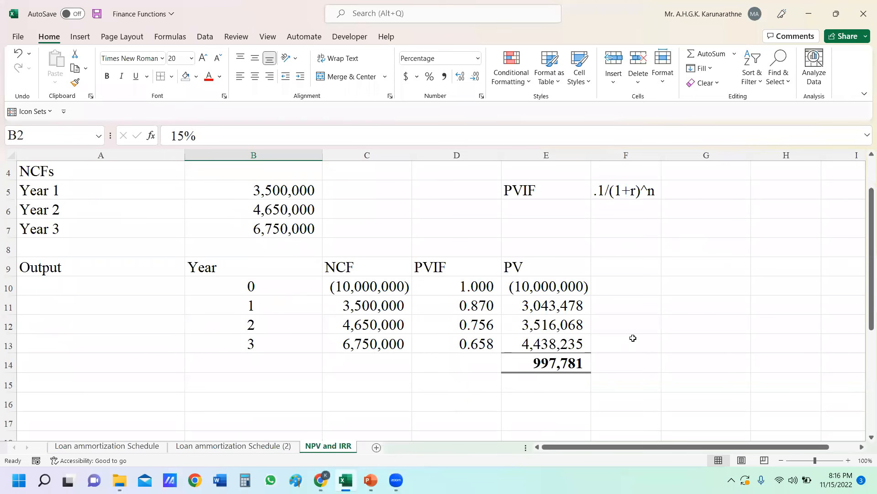
{"action": "scroll", "coordinate": [631, 337], "scroll_direction": "down", "scroll_amount": 1}
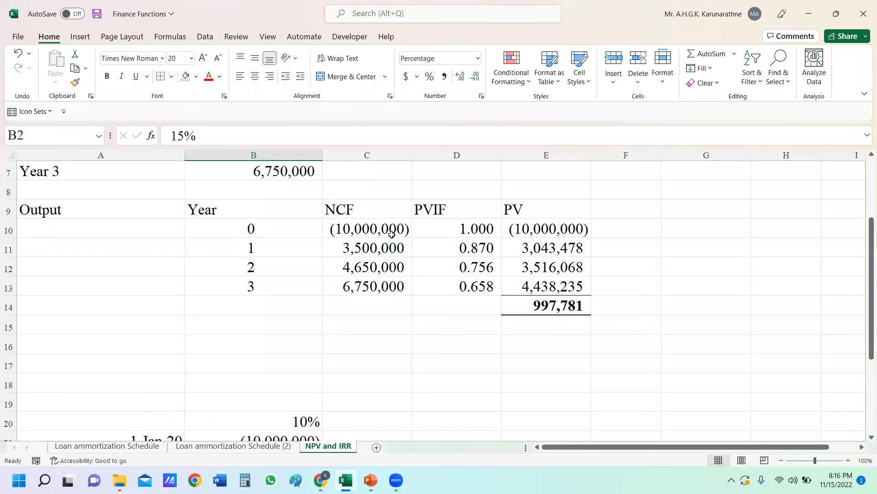
- Widen the PV column E and slightly widen the PVIF column D
{"action": "left_click_drag", "start_coordinate": [591, 161], "coordinate": [621, 161]}
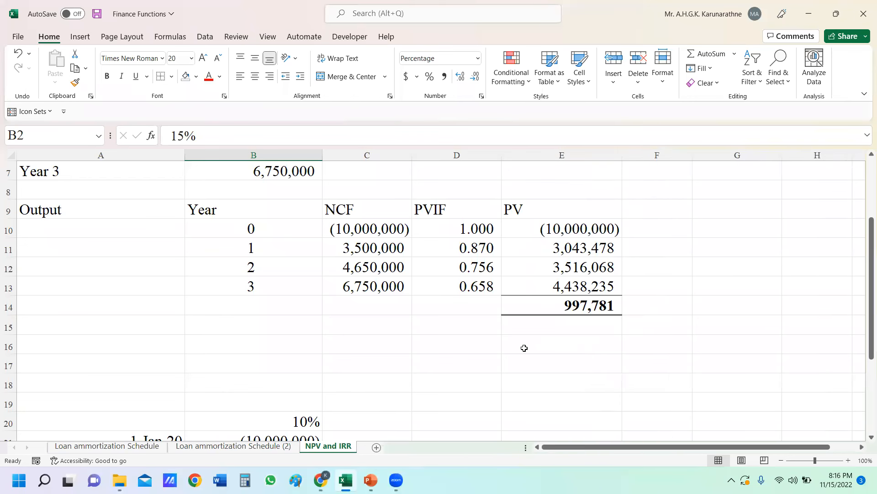
{"action": "left_click", "coordinate": [483, 341]}
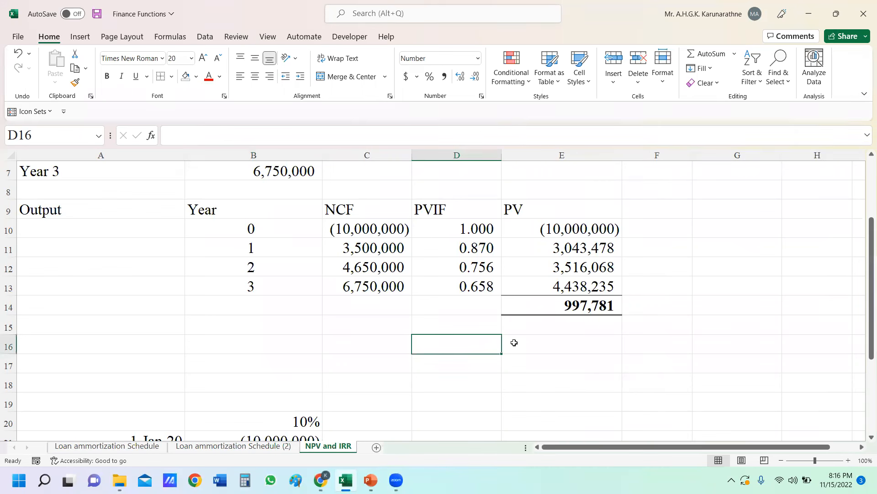
{"action": "left_click", "coordinate": [545, 343]}
{"action": "left_click_drag", "start_coordinate": [501, 157], "coordinate": [520, 157]}
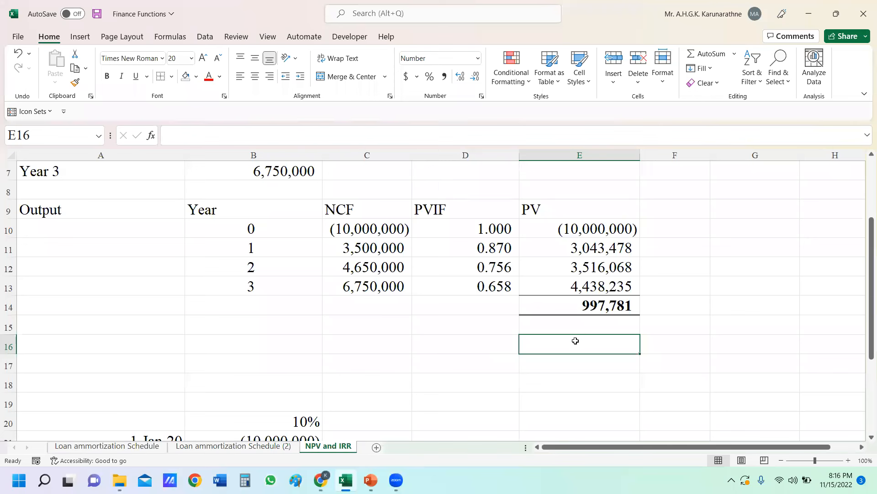
- Enter the label "Financial recommendation" in D16 and widen column D to fit it
{"action": "left_click", "coordinate": [509, 343]}
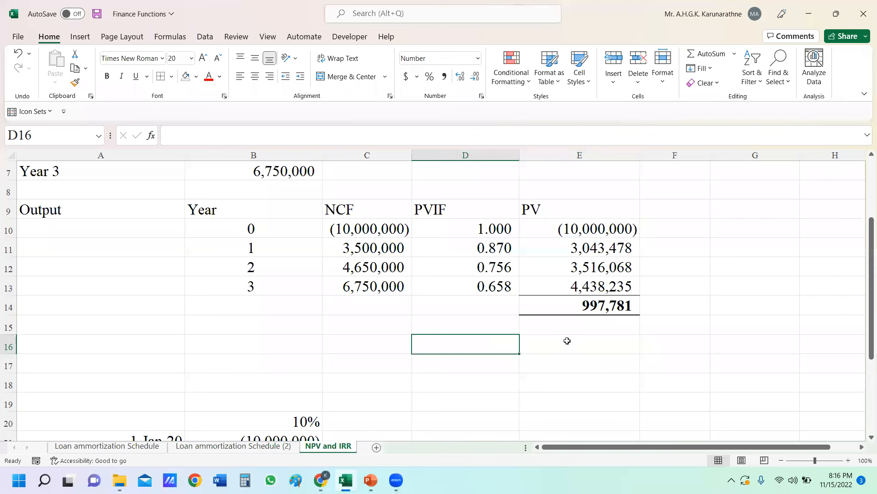
{"action": "type", "text": "Reco"}
{"action": "key", "text": "BackSpace"}
{"action": "key", "text": "BackSpace"}
{"action": "key", "text": "BackSpace"}
{"action": "key", "text": "BackSpace"}
{"action": "type", "text": "Fin"}
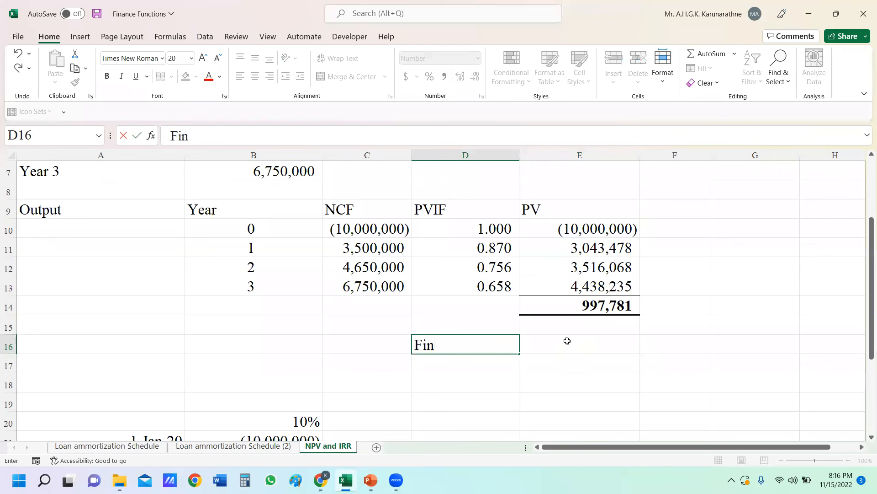
{"action": "type", "text": "ancial"}
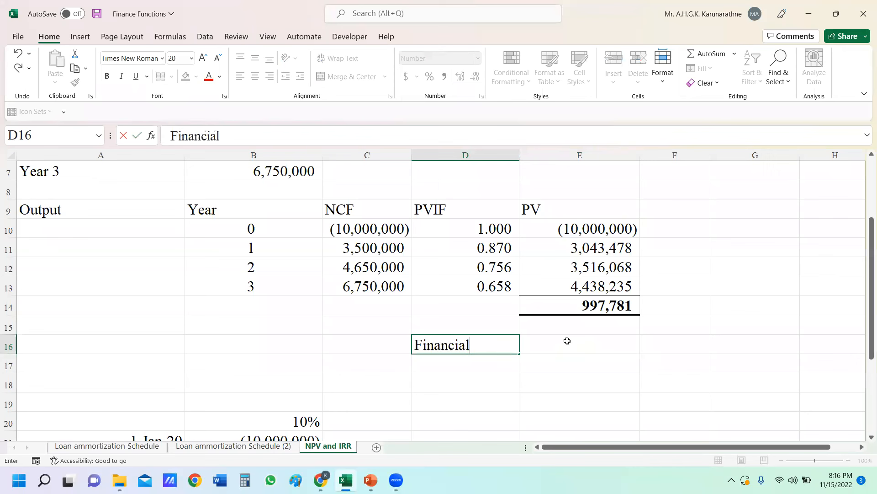
{"action": "type", "text": " recom"}
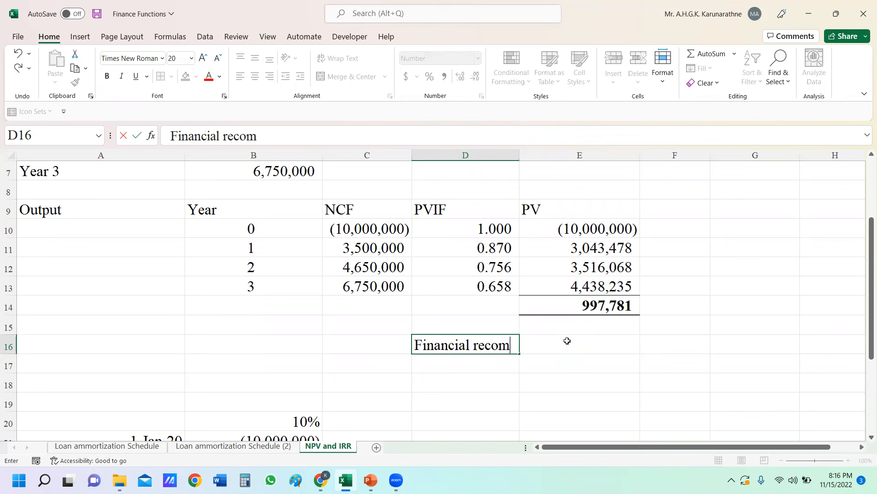
{"action": "type", "text": "mentd"}
{"action": "key", "text": "BackSpace"}
{"action": "key", "text": "BackSpace"}
{"action": "type", "text": "da"}
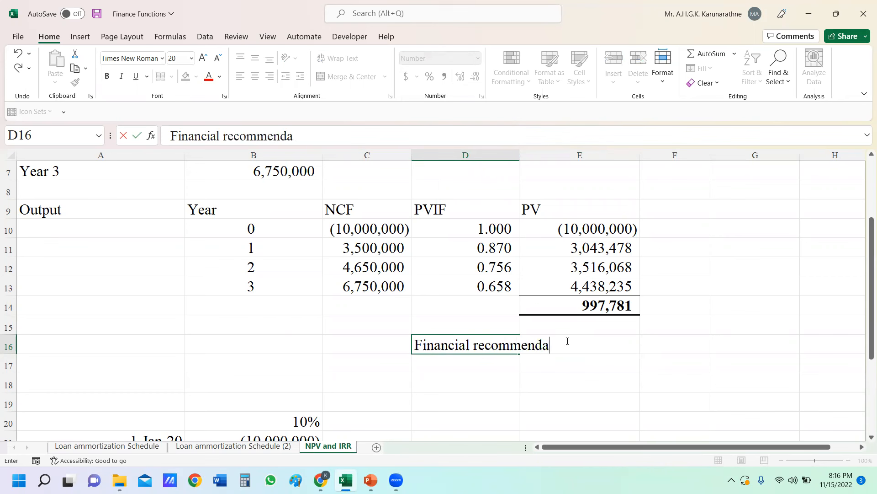
{"action": "type", "text": "tion"}
{"action": "left_click", "coordinate": [777, 280]}
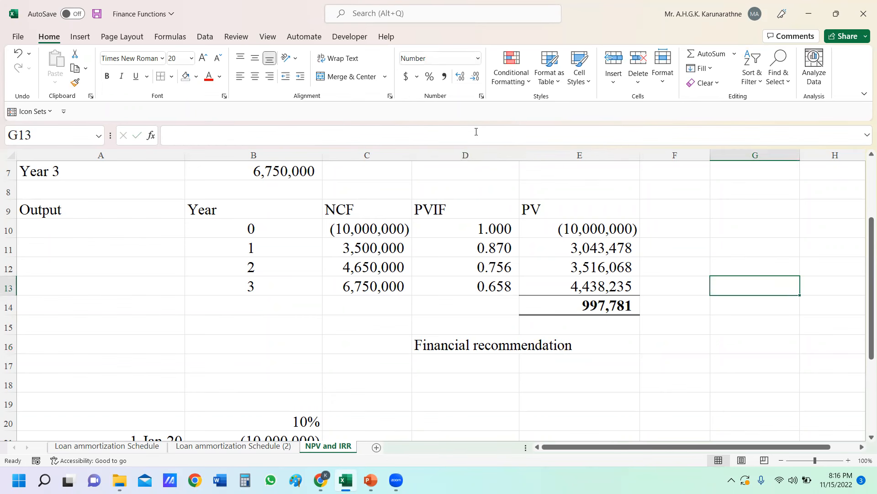
{"action": "left_click_drag", "start_coordinate": [517, 155], "coordinate": [582, 155]}
- Enter the formula =IF(E14>=0,"ACCEPT","REJECT") in E16 beside the financial recommendation label
{"action": "left_click", "coordinate": [626, 347]}
{"action": "double_click", "coordinate": [625, 347]}
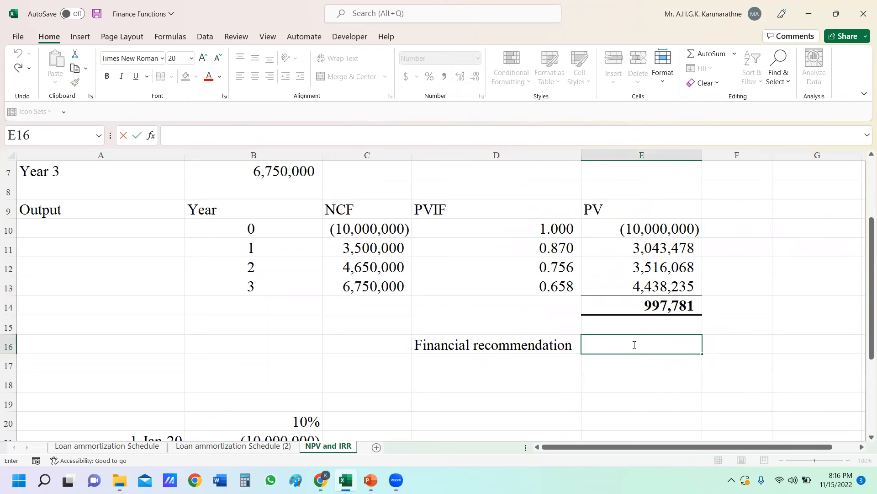
{"action": "type", "text": "="}
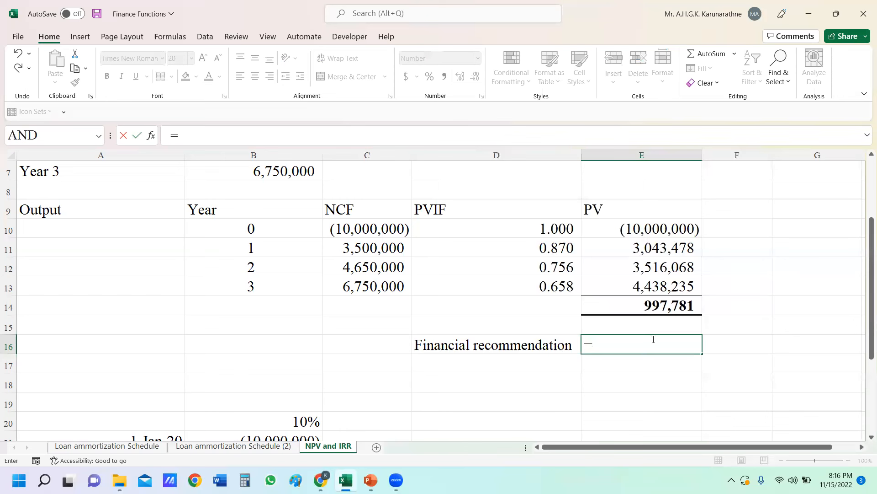
{"action": "type", "text": "if"}
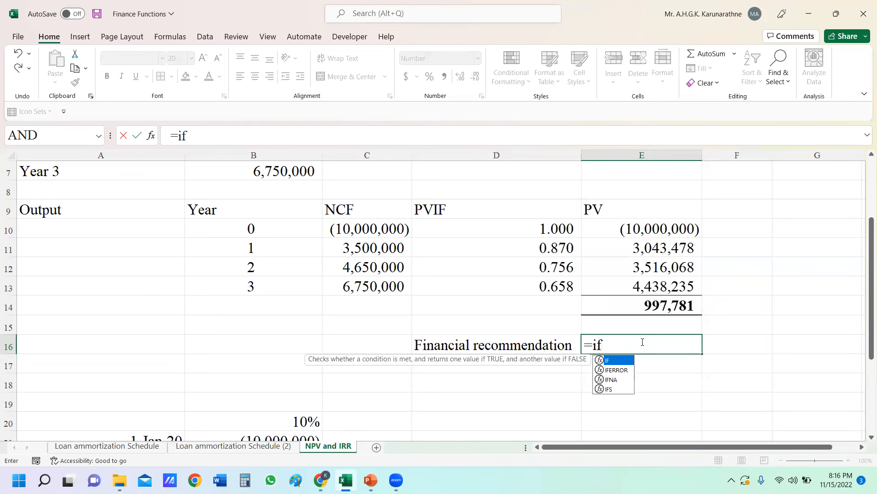
{"action": "type", "text": "("}
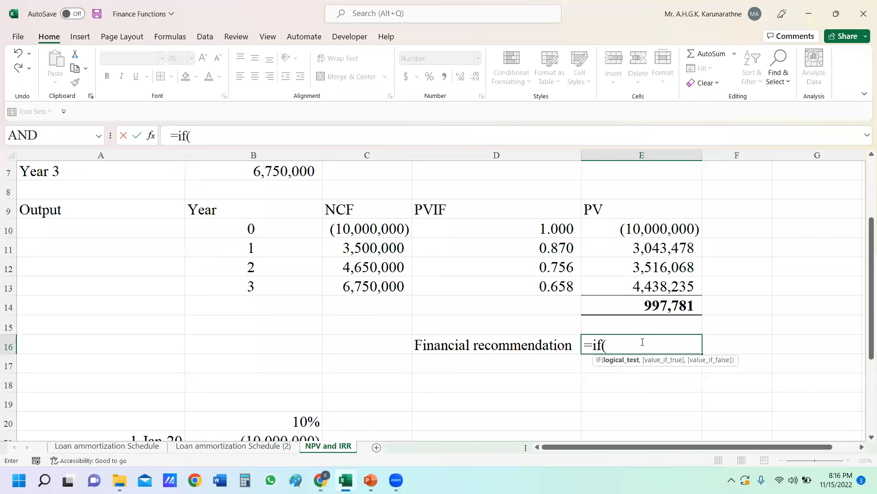
{"action": "left_click", "coordinate": [670, 305]}
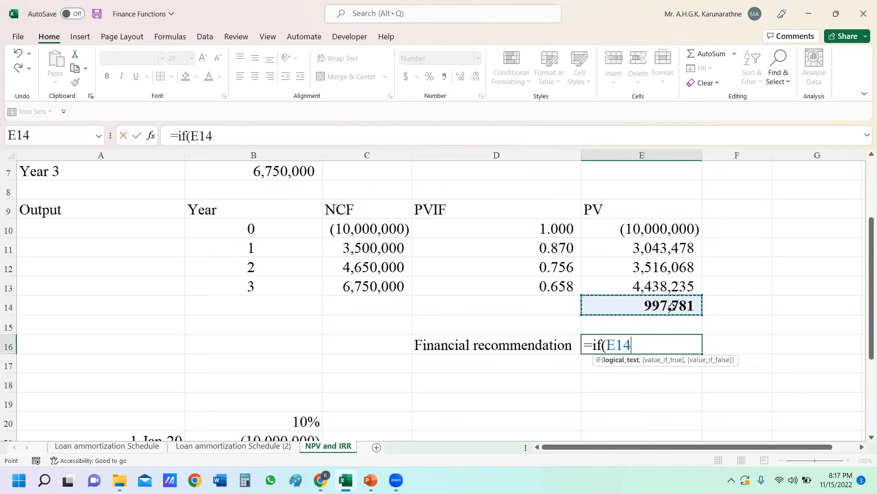
{"action": "type", "text": ">="}
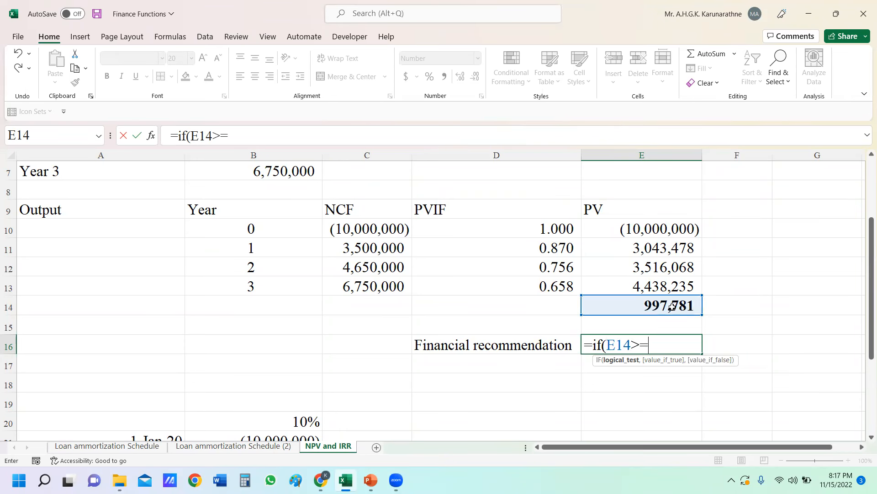
{"action": "type", "text": "0"}
{"action": "type", "text": ","}
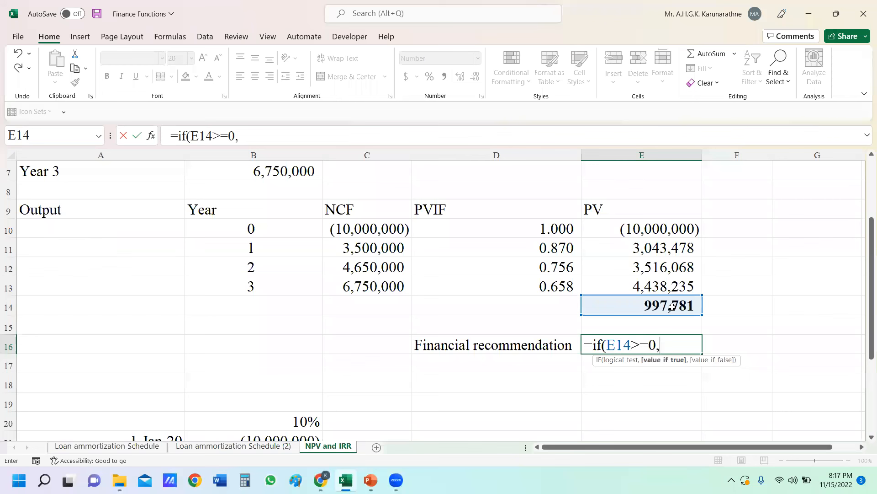
{"action": "type", "text": "\"ACCE"}
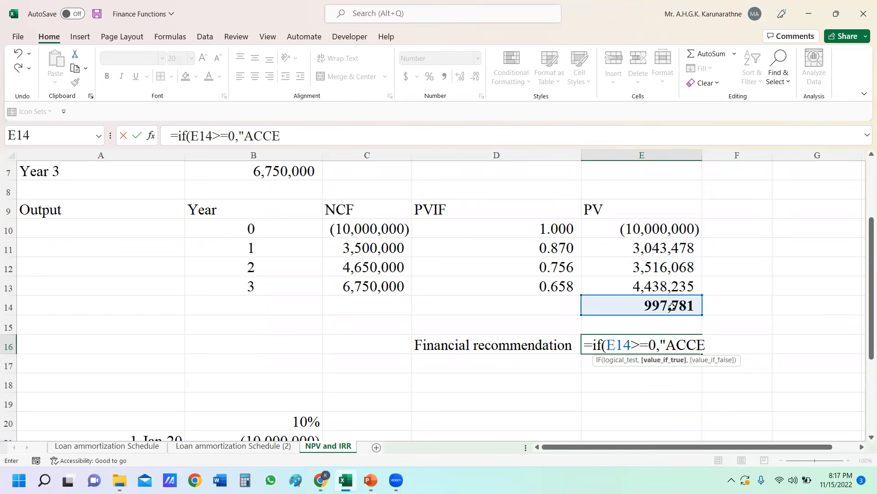
{"action": "type", "text": "PT\","}
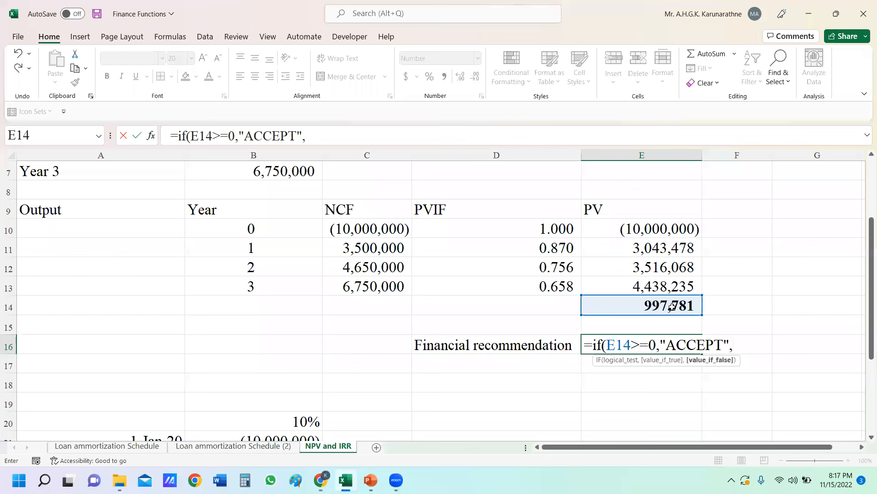
{"action": "type", "text": "\"REJECT\")"}
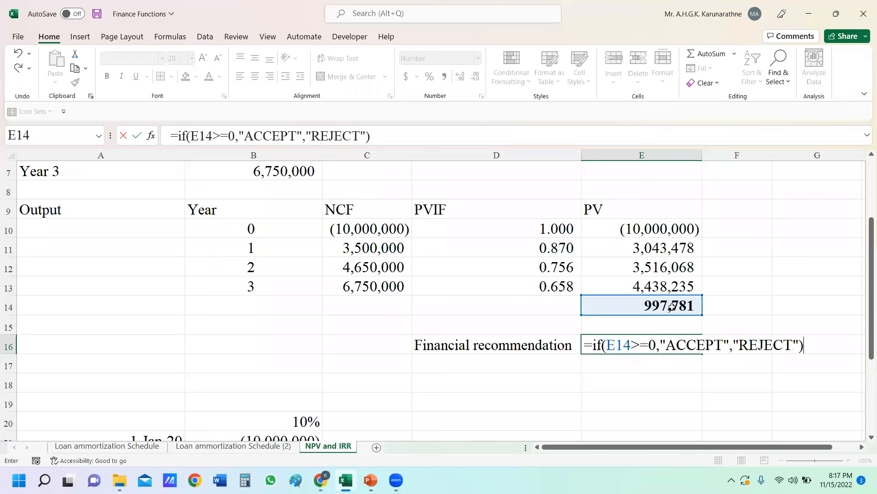
{"action": "key", "text": "Return"}
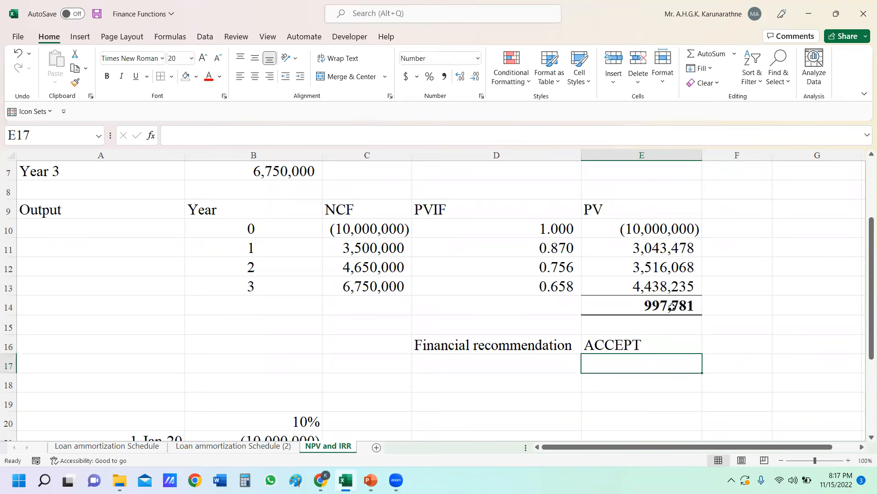
- Centre the recommendation in E16 and fill the cell with yellow
{"action": "left_click", "coordinate": [665, 341]}
{"action": "left_click", "coordinate": [256, 75]}
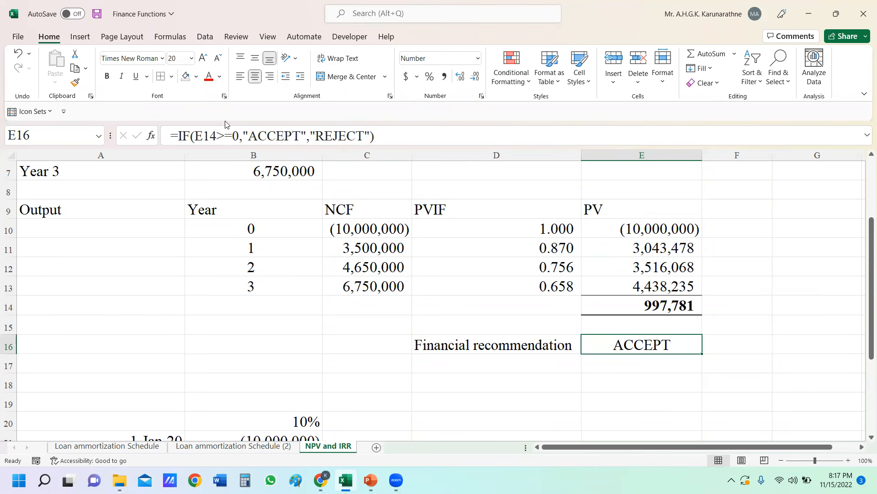
{"action": "left_click", "coordinate": [197, 78]}
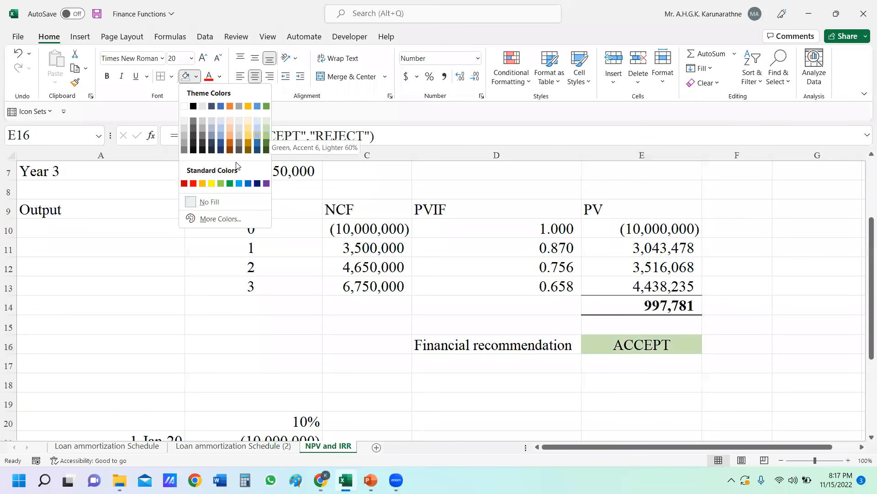
{"action": "left_click", "coordinate": [211, 183]}
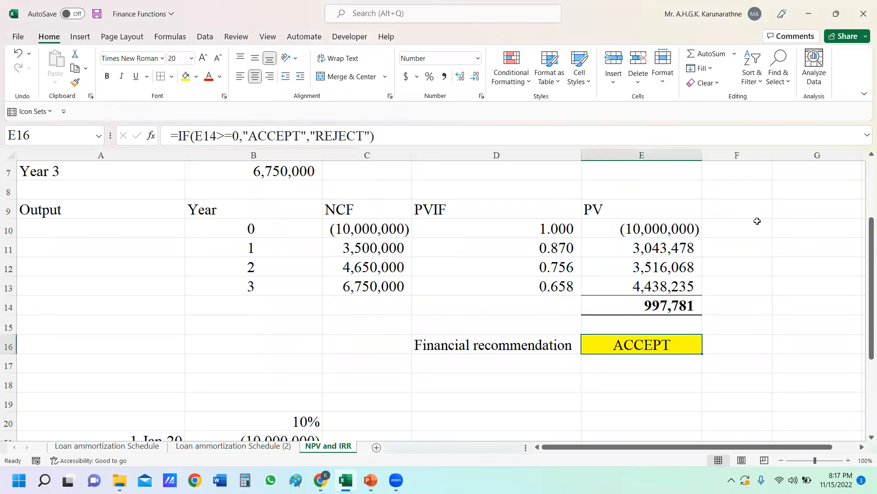
{"action": "left_click", "coordinate": [754, 223]}
- Change the initial investment in B3 to -11000000
{"action": "left_click_drag", "start_coordinate": [864, 260], "coordinate": [865, 221]}
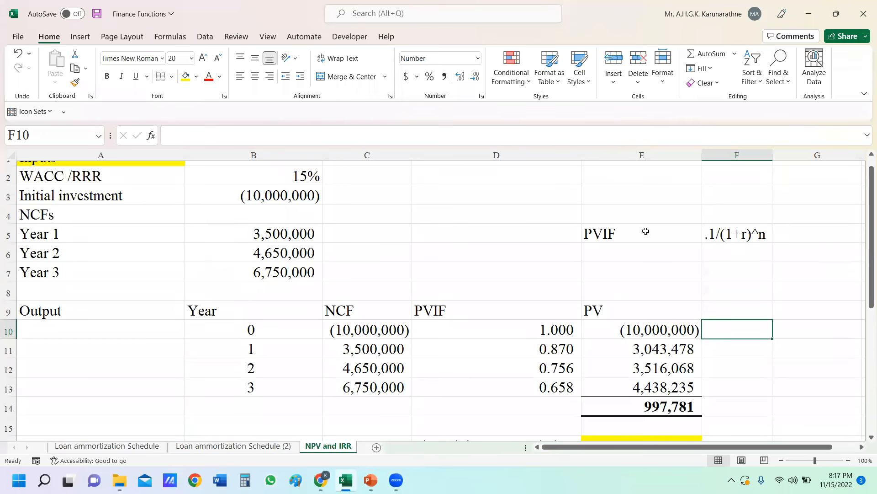
{"action": "left_click", "coordinate": [280, 195]}
{"action": "key", "text": "F2"}
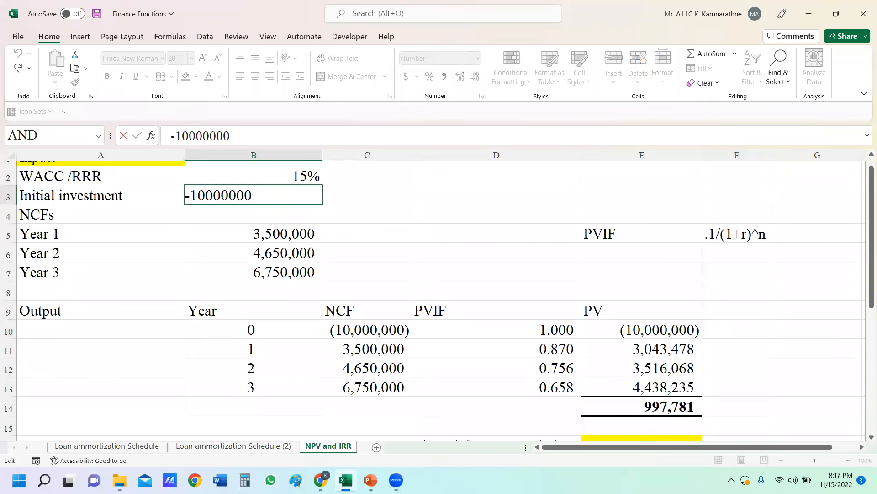
{"action": "left_click", "coordinate": [204, 194]}
{"action": "key", "text": "Delete"}
{"action": "type", "text": "1"}
{"action": "key", "text": "Return"}
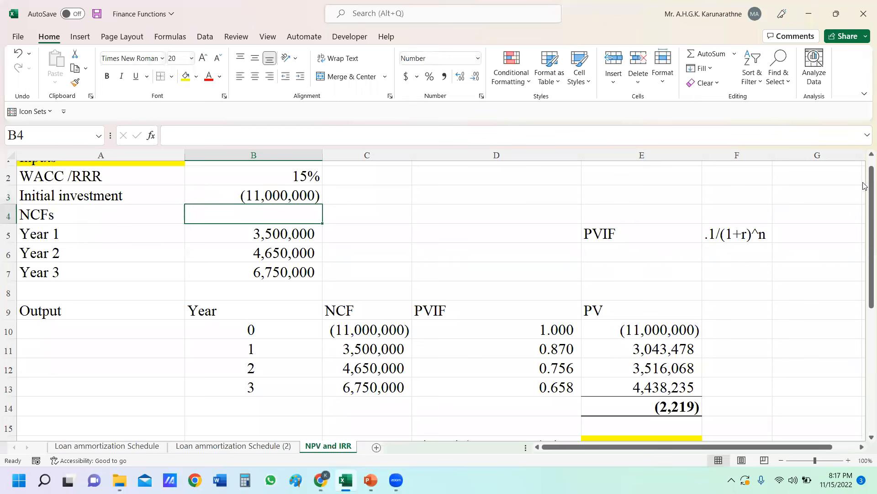
- Examine the recalculated PV total in E14 and the financial recommendation in E16
{"action": "left_click_drag", "start_coordinate": [864, 184], "coordinate": [863, 220]}
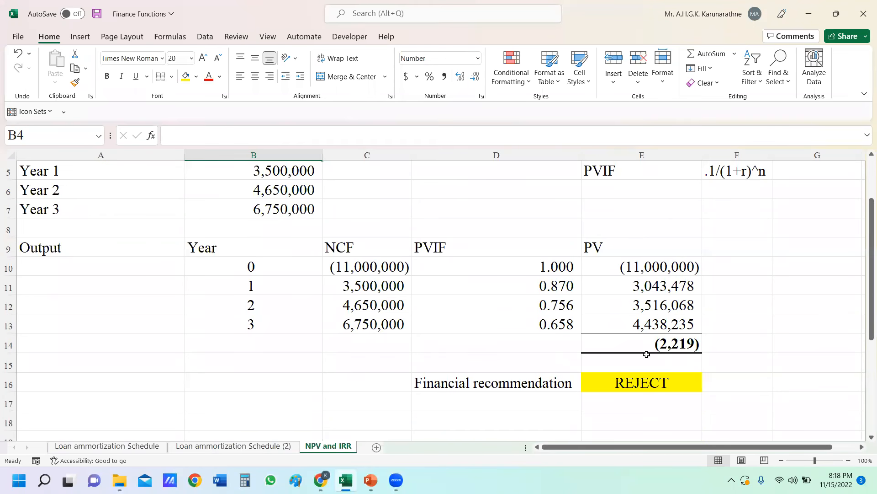
{"action": "scroll", "coordinate": [865, 310], "scroll_direction": "up", "scroll_amount": 1}
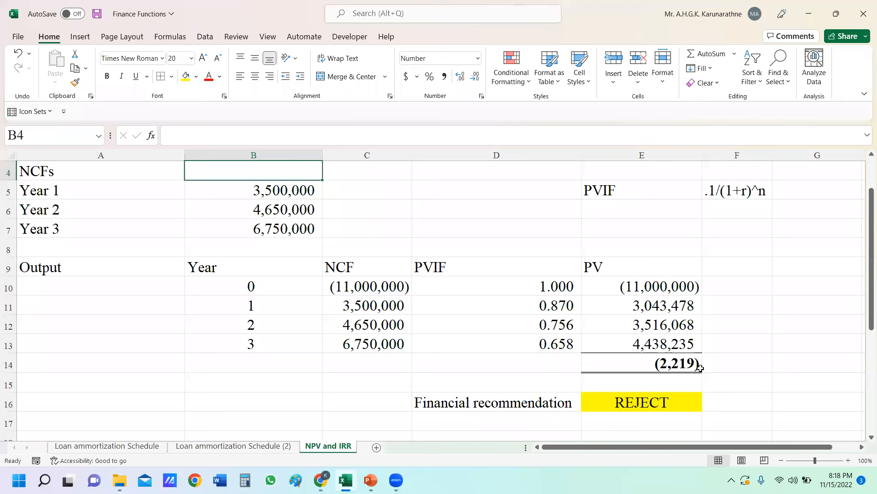
{"action": "left_click", "coordinate": [640, 365]}
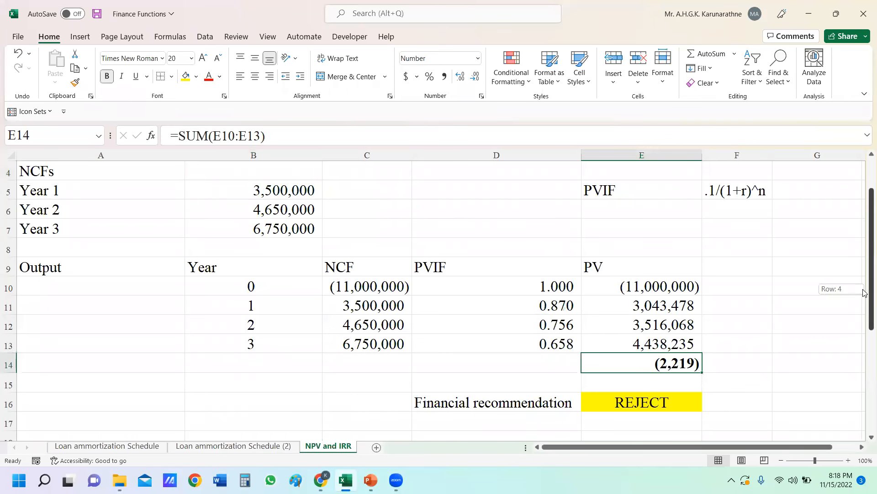
{"action": "scroll", "coordinate": [865, 297], "scroll_direction": "up", "scroll_amount": 1}
{"action": "scroll", "coordinate": [865, 302], "scroll_direction": "down", "scroll_amount": 1}
{"action": "left_click", "coordinate": [670, 410]}
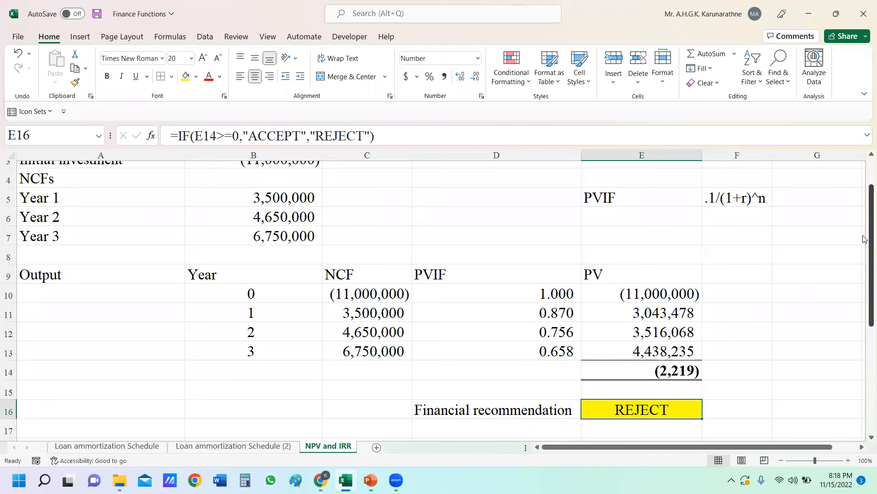
- Insert a spinner form control in C2 beside the WACC value
{"action": "scroll", "coordinate": [865, 239], "scroll_direction": "up", "scroll_amount": 1}
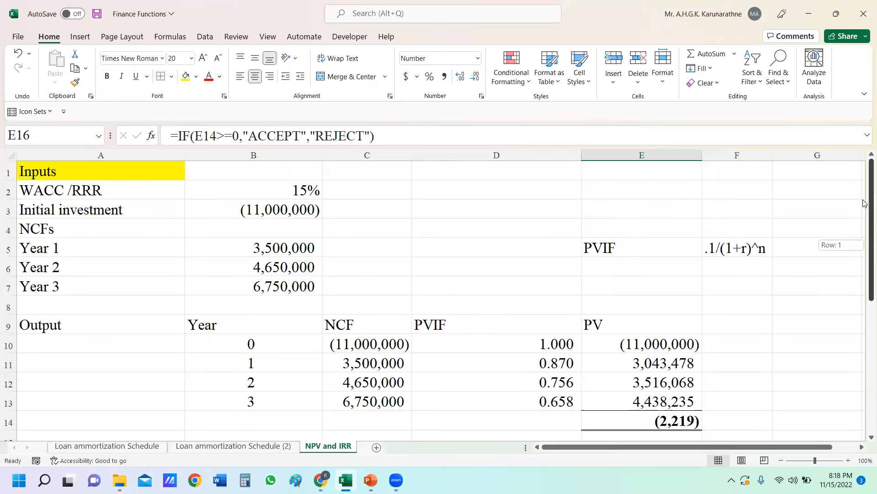
{"action": "left_click", "coordinate": [289, 189]}
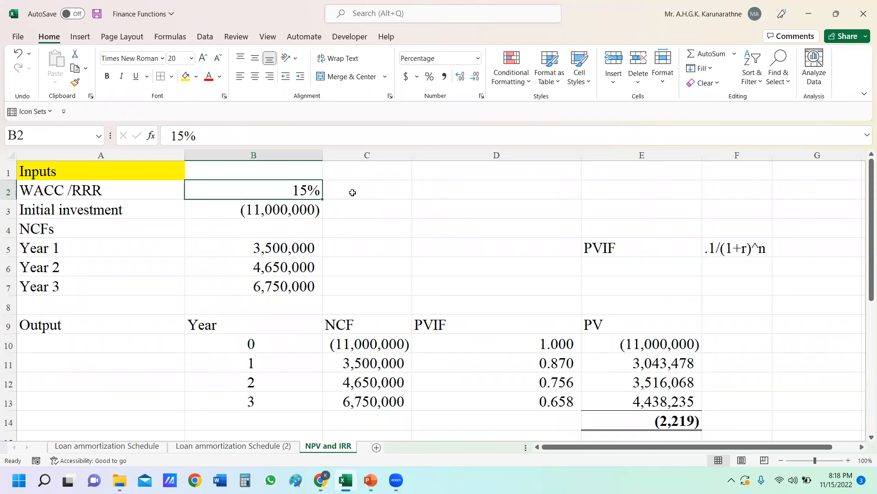
{"action": "left_click", "coordinate": [350, 38]}
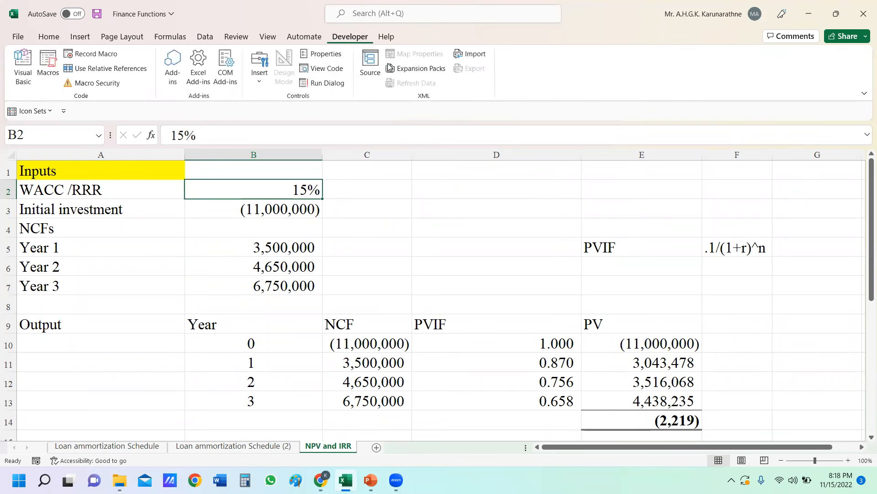
{"action": "left_click", "coordinate": [259, 66]}
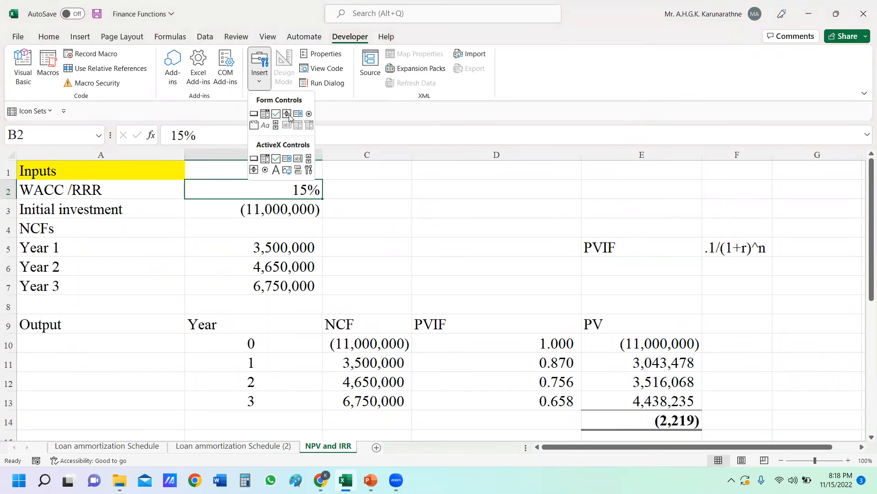
{"action": "left_click", "coordinate": [290, 116]}
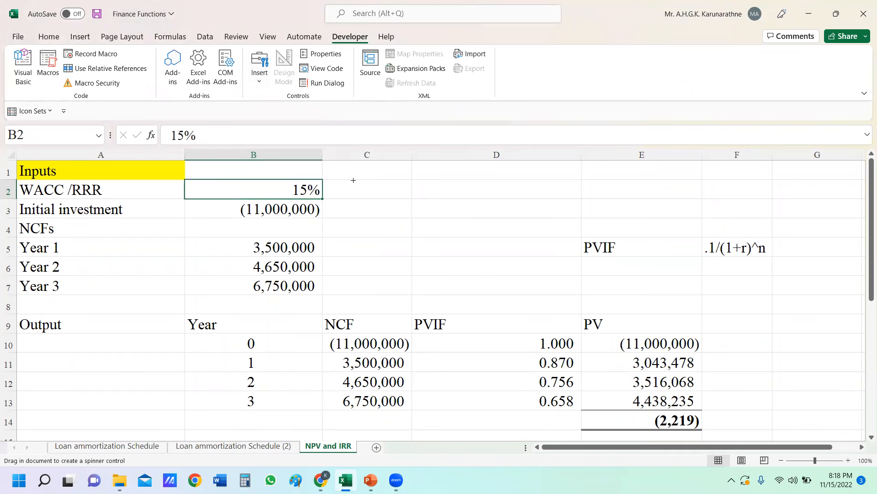
{"action": "mouse_move", "coordinate": [355, 181]}
{"action": "left_mouse_down"}
{"action": "mouse_move", "coordinate": [398, 202]}
{"action": "mouse_move", "coordinate": [389, 201]}
{"action": "left_mouse_up"}
{"action": "right_click", "coordinate": [381, 191]}
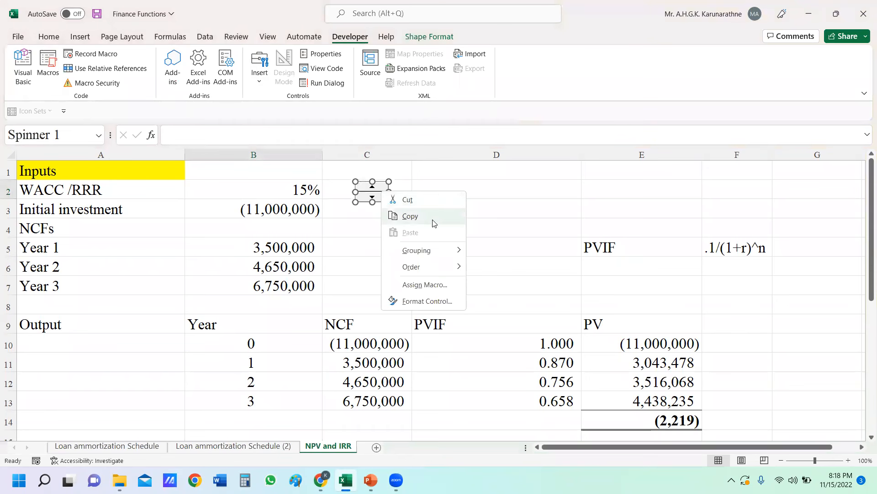
{"action": "key", "text": "Escape"}
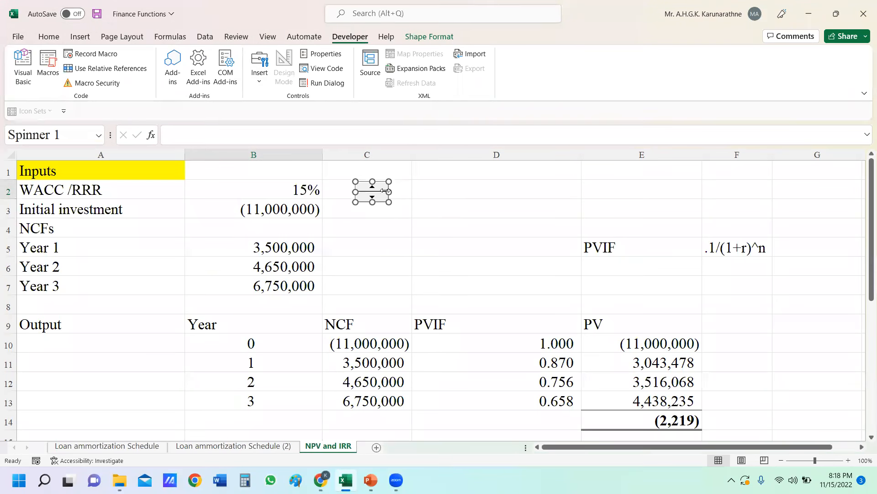
{"action": "left_click", "coordinate": [455, 197]}
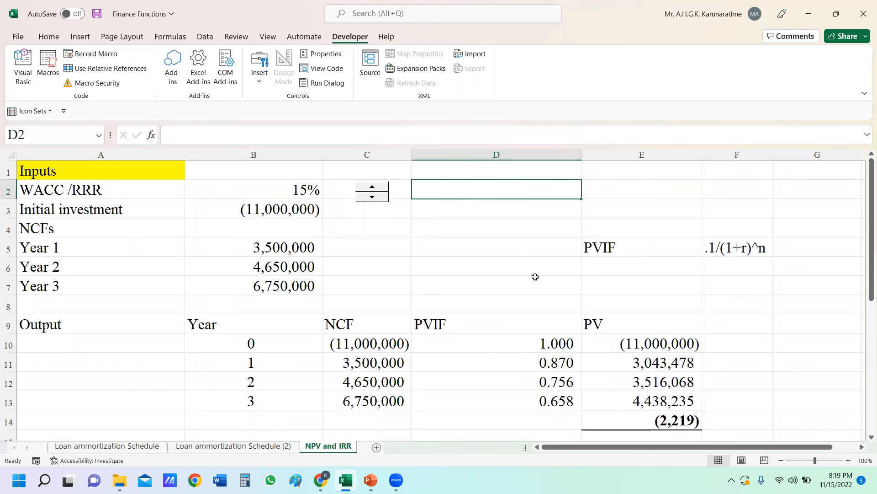
- Set the spinner's minimum value to 10 and its maximum value to 50
{"action": "left_click", "coordinate": [637, 192]}
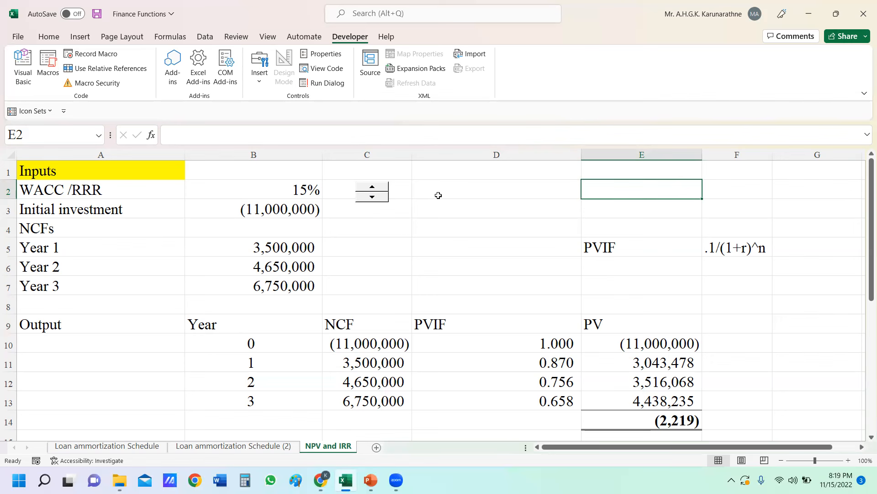
{"action": "left_click", "coordinate": [439, 196]}
{"action": "right_click", "coordinate": [359, 190]}
{"action": "left_click", "coordinate": [487, 224]}
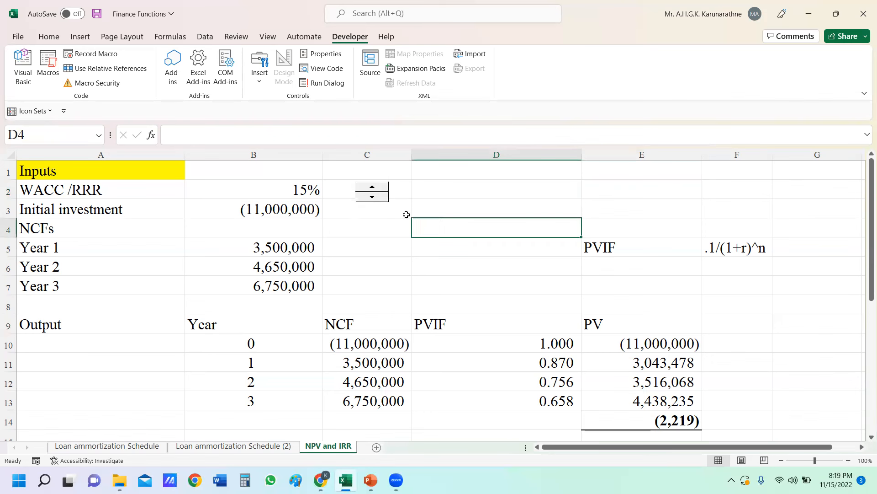
{"action": "right_click", "coordinate": [372, 188]}
{"action": "left_click", "coordinate": [415, 298]}
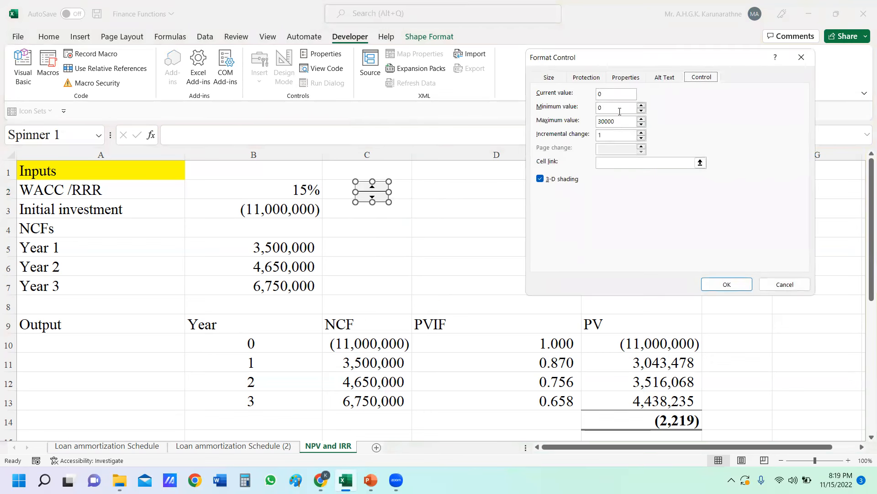
{"action": "left_click", "coordinate": [616, 109]}
{"action": "type", "text": "10"}
{"action": "left_click_drag", "start_coordinate": [618, 122], "coordinate": [586, 122]}
{"action": "type", "text": "50"}
- Link the spinner to cell D2 and apply the control settings
{"action": "left_click", "coordinate": [700, 162]}
{"action": "left_click", "coordinate": [481, 191]}
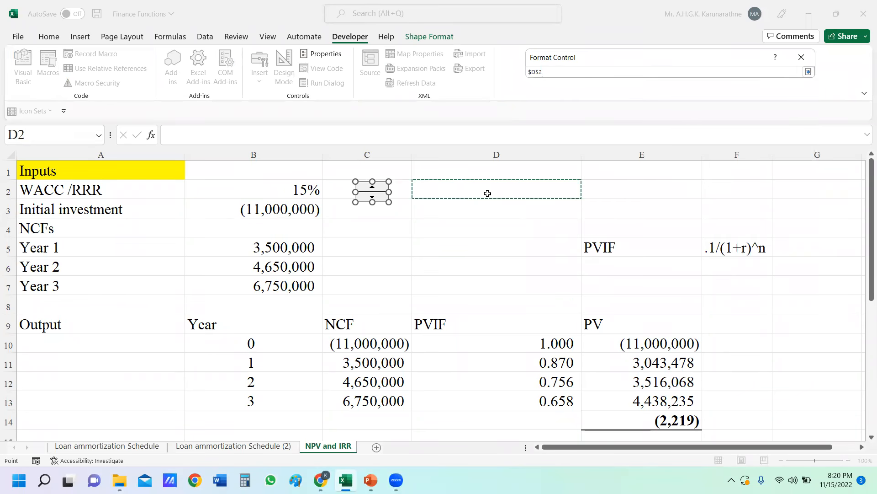
{"action": "key", "text": "Return"}
{"action": "left_click", "coordinate": [725, 286]}
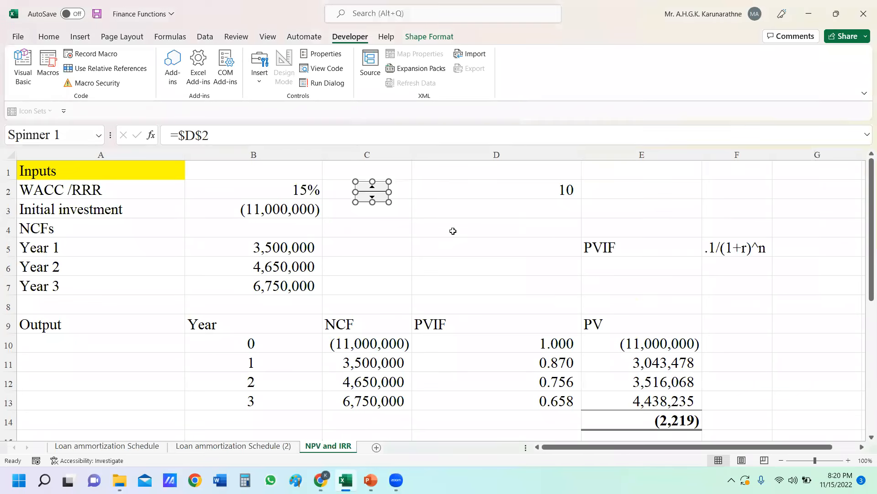
{"action": "left_click", "coordinate": [455, 228]}
- Enter the formula =D2/100 in B2 so the WACC follows the spinner's linked cell
{"action": "left_click", "coordinate": [307, 191]}
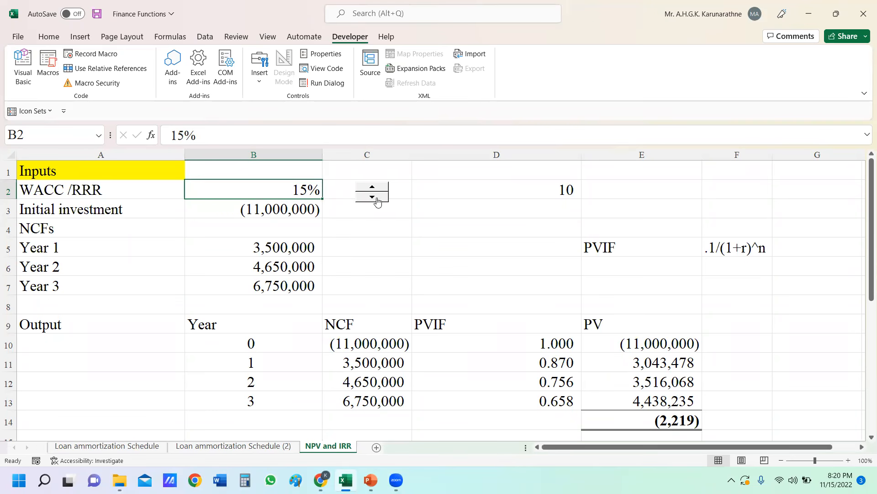
{"action": "type", "text": "="}
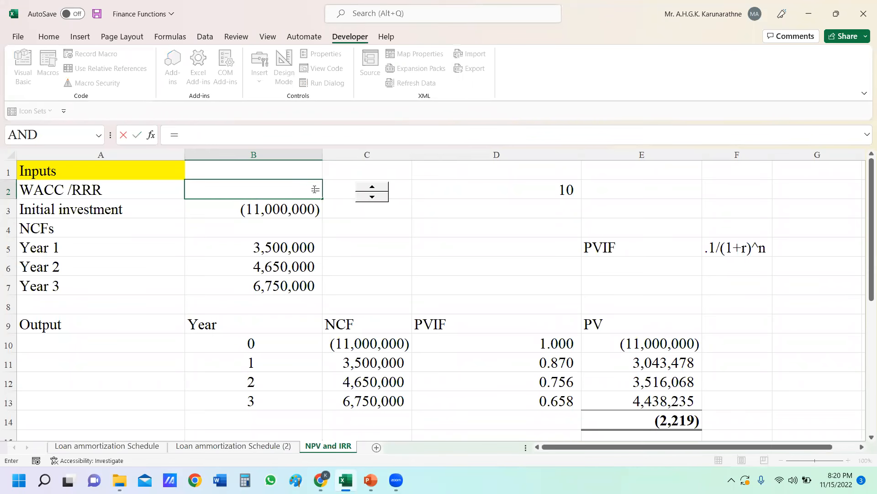
{"action": "left_click", "coordinate": [555, 192]}
{"action": "type", "text": "/100"}
{"action": "key", "text": "Return"}
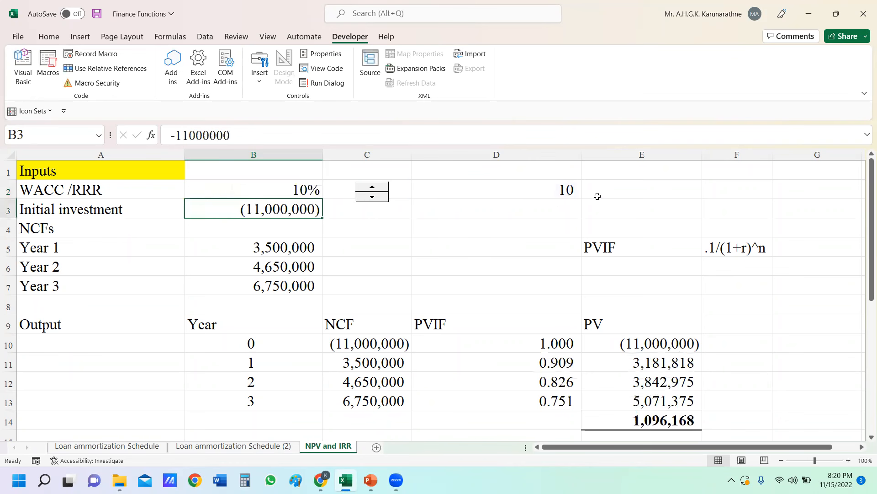
- Change the initial investment in B3 to -10000000
{"action": "left_click", "coordinate": [481, 212]}
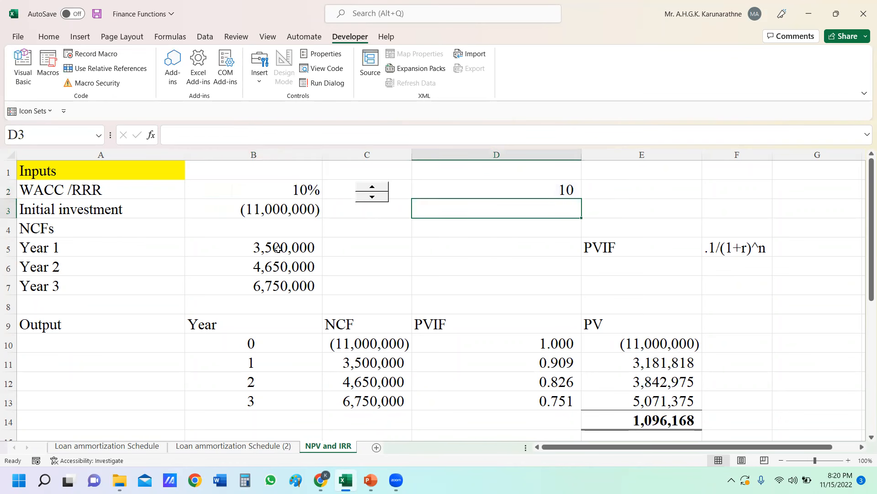
{"action": "double_click", "coordinate": [214, 209]}
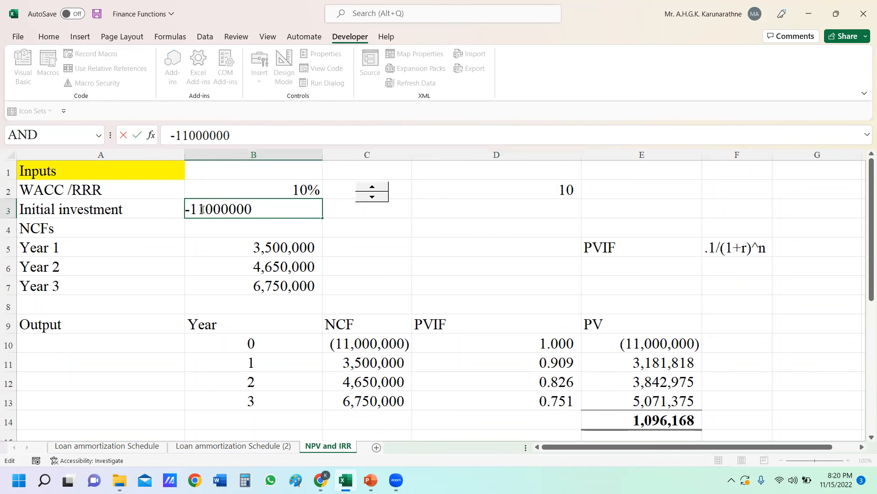
{"action": "key", "text": "BackSpace"}
{"action": "type", "text": "0"}
{"action": "key", "text": "Return"}
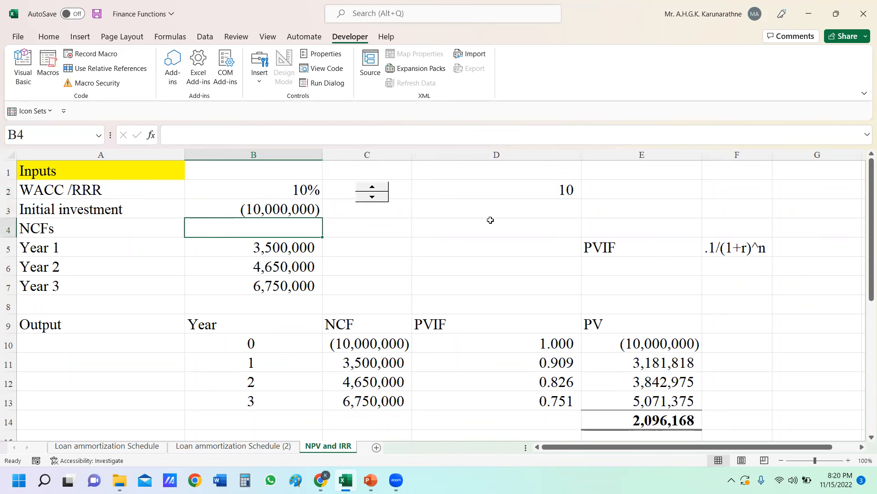
- Raise the WACC to 15% with the spinner
{"action": "left_click", "coordinate": [490, 219]}
{"action": "left_click", "coordinate": [378, 188]}
{"action": "left_click", "coordinate": [379, 187]}
{"action": "left_click", "coordinate": [379, 187]}
{"action": "left_click", "coordinate": [379, 188]}
{"action": "left_click", "coordinate": [379, 187]}
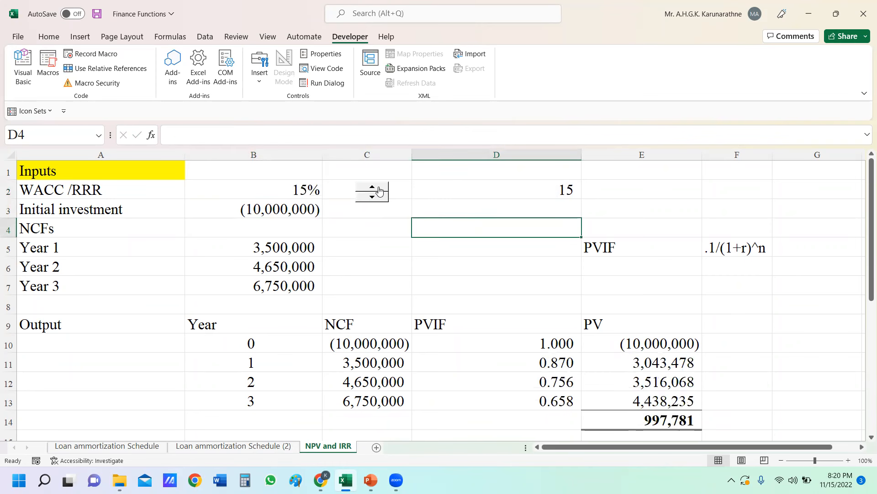
- Fill the PV values and their total in E10:E14 with yellow
{"action": "left_click_drag", "start_coordinate": [865, 281], "coordinate": [864, 294]}
{"action": "left_click_drag", "start_coordinate": [645, 330], "coordinate": [646, 411]}
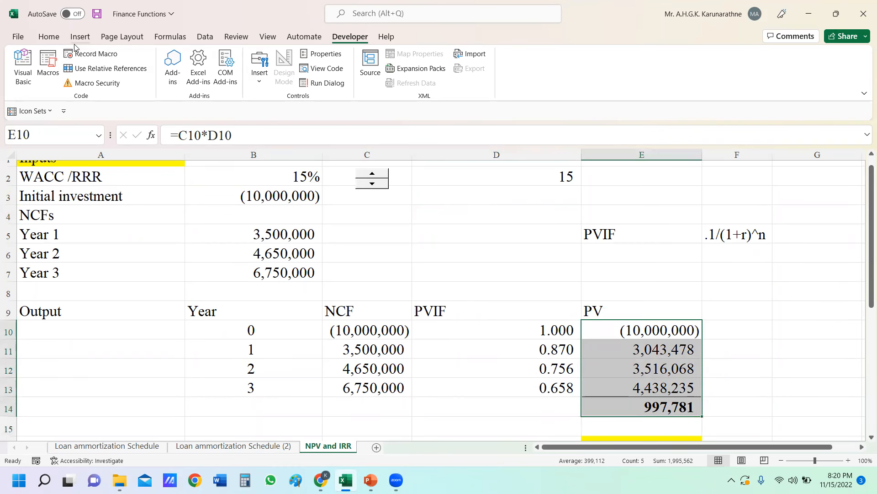
{"action": "left_click", "coordinate": [49, 36]}
{"action": "left_click", "coordinate": [186, 76]}
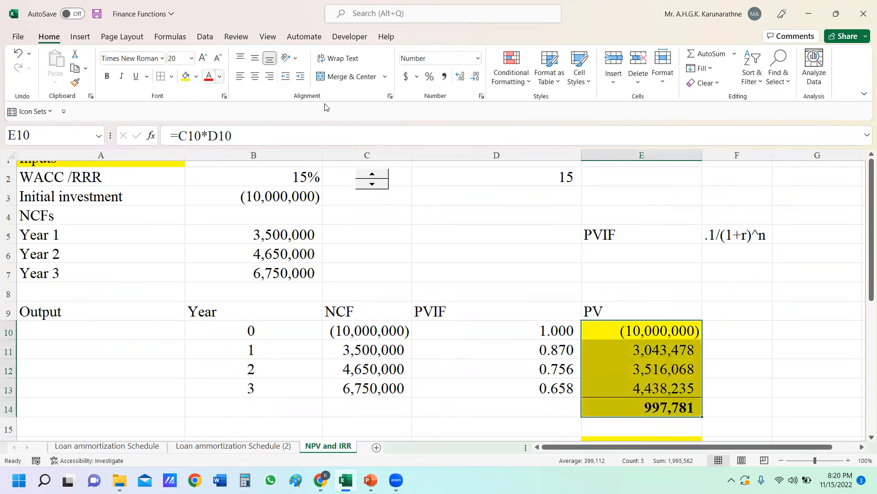
{"action": "left_click", "coordinate": [788, 240]}
- Raise the WACC to 24% with the spinner to test its effect on the PV column
{"action": "left_click", "coordinate": [372, 174]}
{"action": "left_click", "coordinate": [372, 174]}
{"action": "left_click", "coordinate": [372, 174]}
{"action": "left_click", "coordinate": [373, 174]}
{"action": "left_click", "coordinate": [373, 174]}
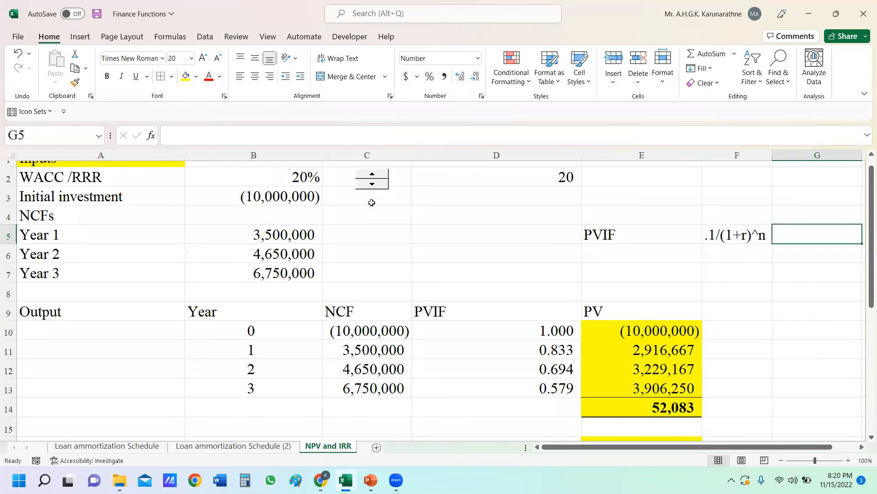
{"action": "left_click", "coordinate": [377, 186]}
{"action": "left_click", "coordinate": [378, 186]}
{"action": "left_click", "coordinate": [377, 187]}
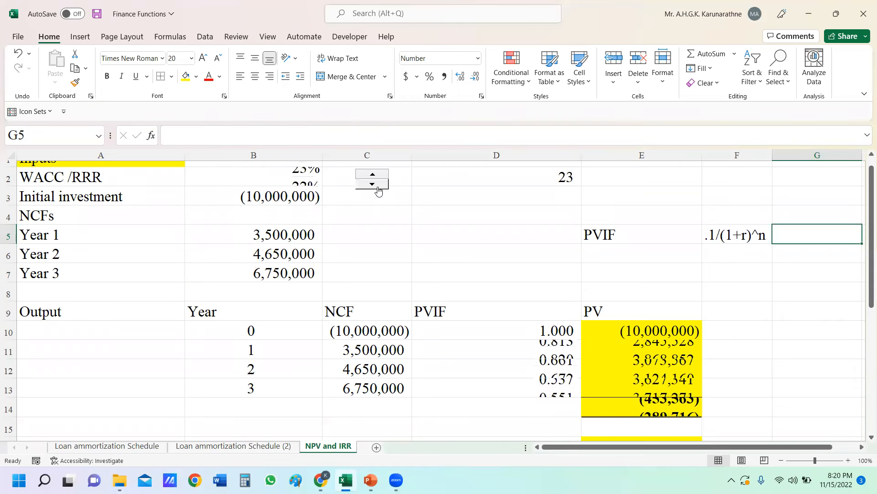
{"action": "left_click", "coordinate": [377, 187]}
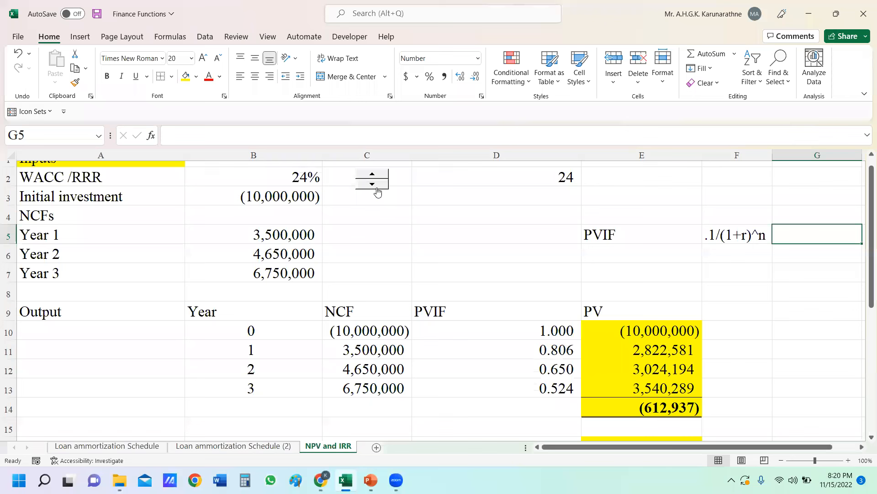
- Raise the WACC further to 38% with the spinner
{"action": "left_click", "coordinate": [378, 187]}
{"action": "left_click", "coordinate": [379, 187]}
{"action": "left_click", "coordinate": [378, 187]}
{"action": "left_click", "coordinate": [380, 188]}
{"action": "left_click", "coordinate": [380, 188]}
{"action": "left_click", "coordinate": [379, 188]}
{"action": "left_click", "coordinate": [379, 188]}
{"action": "left_click", "coordinate": [379, 190]}
{"action": "left_click", "coordinate": [377, 178]}
{"action": "left_click", "coordinate": [378, 177]}
{"action": "left_click", "coordinate": [377, 177]}
{"action": "left_click", "coordinate": [378, 177]}
{"action": "left_click", "coordinate": [453, 227]}
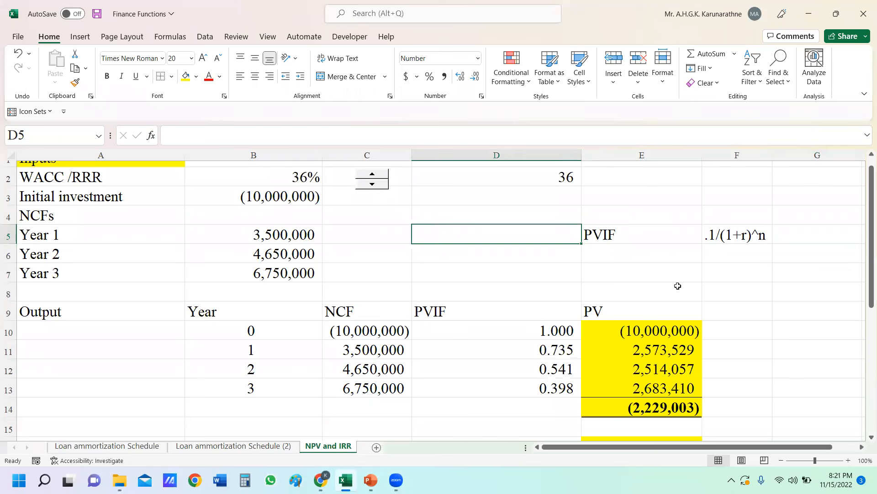
{"action": "left_click", "coordinate": [377, 178]}
{"action": "left_click", "coordinate": [377, 178]}
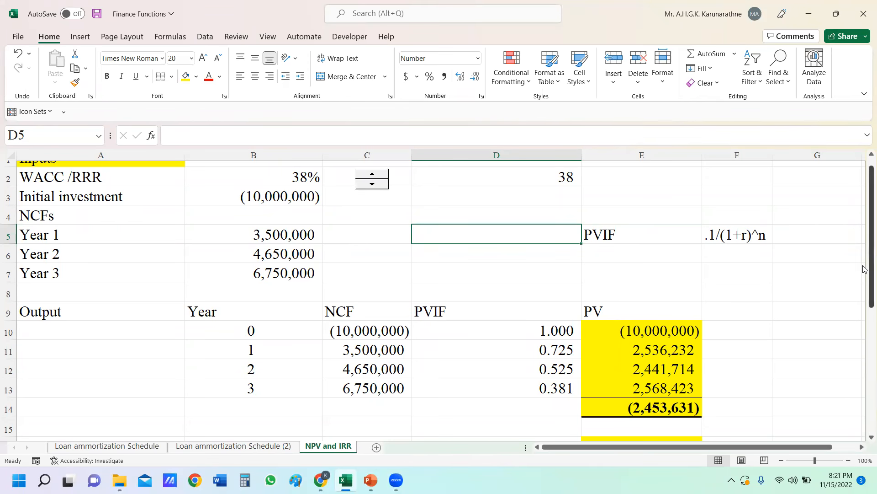
- Clear the PVIF label and its formula note from row 5, D5:F5
{"action": "mouse_move", "coordinate": [864, 241]}
{"action": "left_mouse_down"}
{"action": "mouse_move", "coordinate": [864, 249]}
{"action": "mouse_move", "coordinate": [864, 229]}
{"action": "left_mouse_up"}
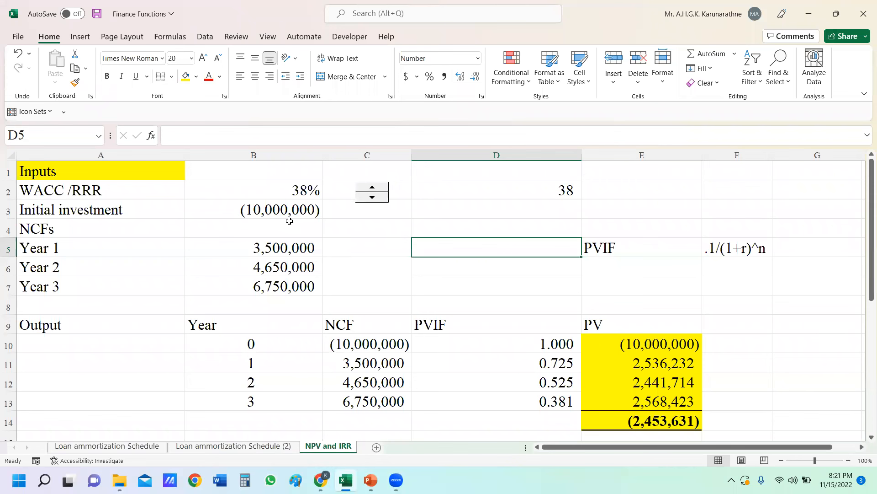
{"action": "left_click", "coordinate": [806, 212]}
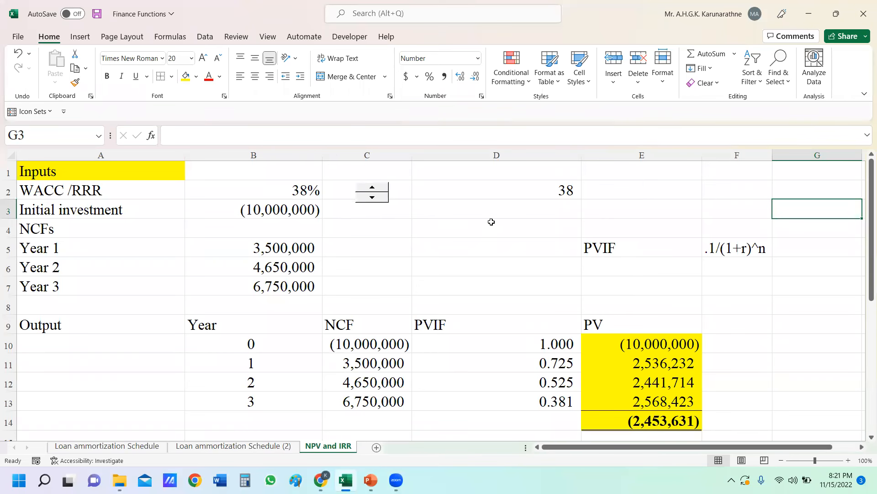
{"action": "scroll", "coordinate": [492, 220], "scroll_direction": "down", "scroll_amount": 1}
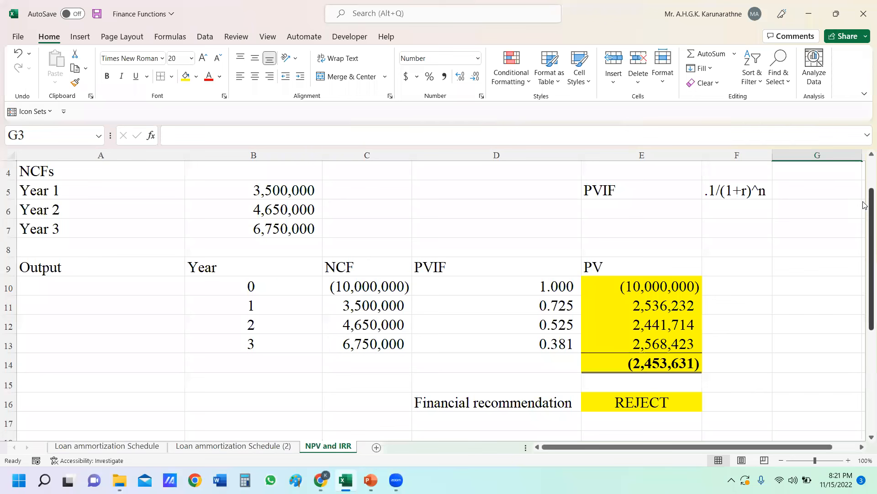
{"action": "left_click_drag", "start_coordinate": [571, 188], "coordinate": [717, 187]}
{"action": "key", "text": "Delete"}
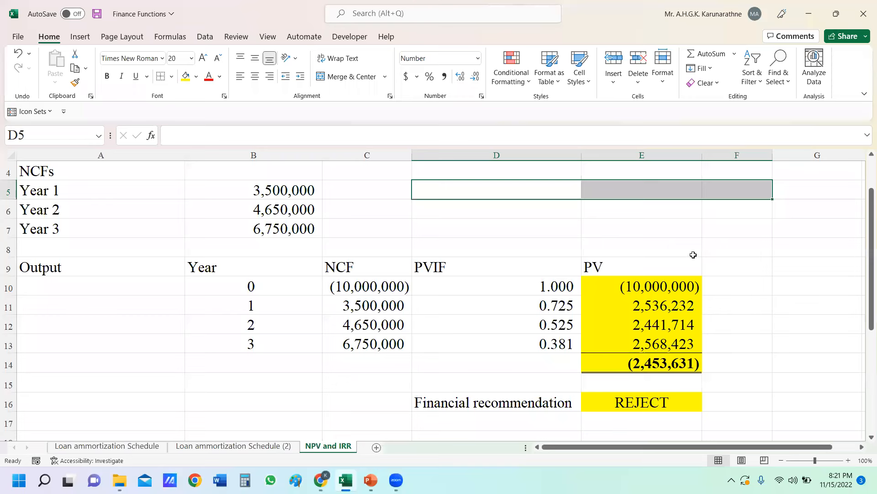
- Delete the spinner beside the WACC and clear its linked cell D2
{"action": "scroll", "coordinate": [693, 256], "scroll_direction": "up", "scroll_amount": 1}
{"action": "right_click", "coordinate": [371, 186]}
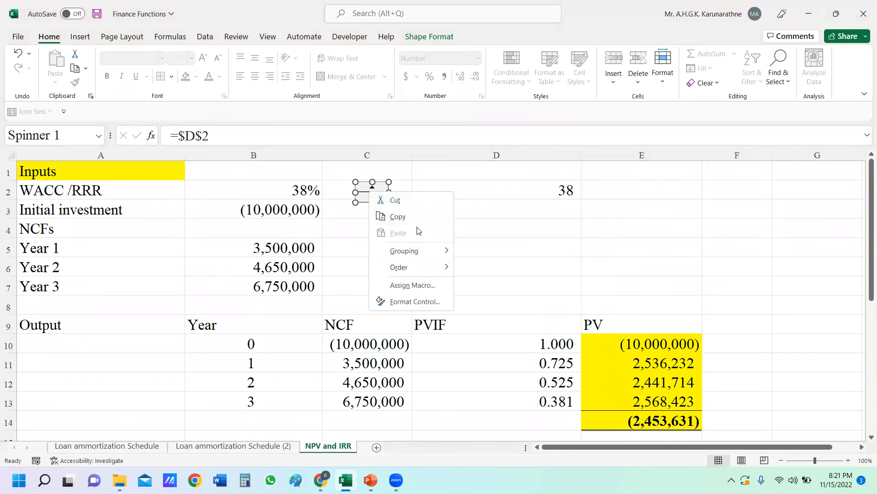
{"action": "key", "text": "Escape"}
{"action": "key", "text": "Escape"}
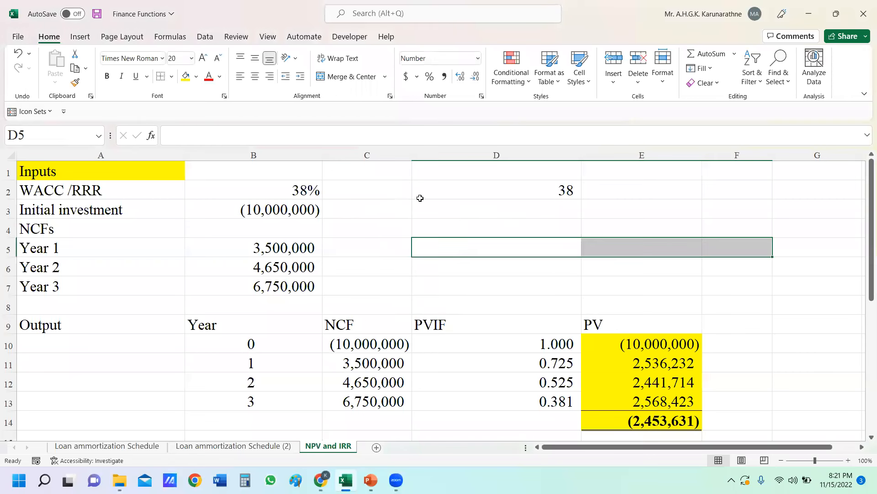
{"action": "left_click", "coordinate": [557, 186]}
{"action": "key", "text": "Delete"}
{"action": "left_click", "coordinate": [643, 221]}
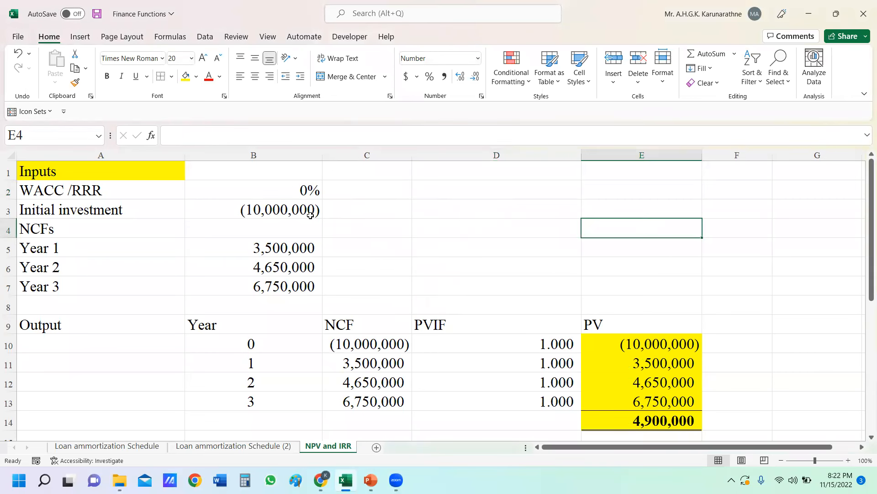
- Replace the WACC formula in B2 with the fixed value .18
{"action": "left_click", "coordinate": [295, 186]}
{"action": "double_click", "coordinate": [301, 187]}
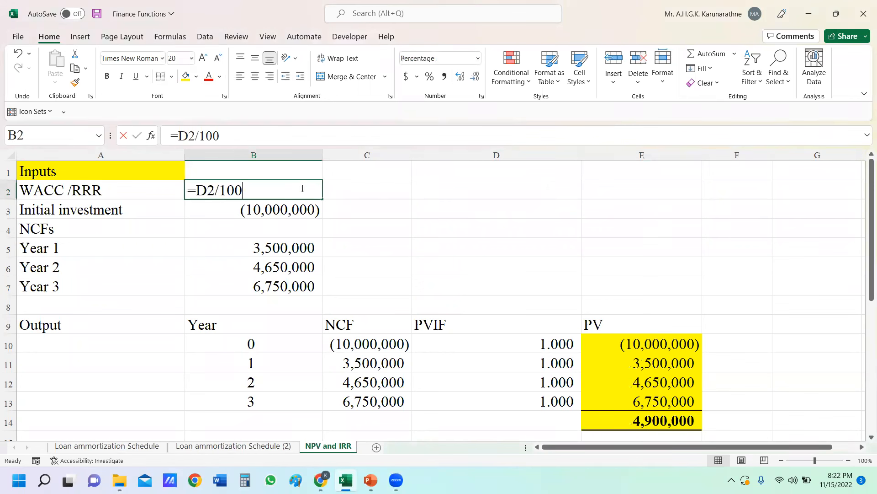
{"action": "key", "text": "BackSpace"}
{"action": "key", "text": "BackSpace"}
{"action": "key", "text": "BackSpace"}
{"action": "key", "text": "BackSpace"}
{"action": "key", "text": "BackSpace"}
{"action": "key", "text": "BackSpace"}
{"action": "key", "text": "BackSpace"}
{"action": "type", "text": ".18"}
{"action": "key", "text": "Return"}
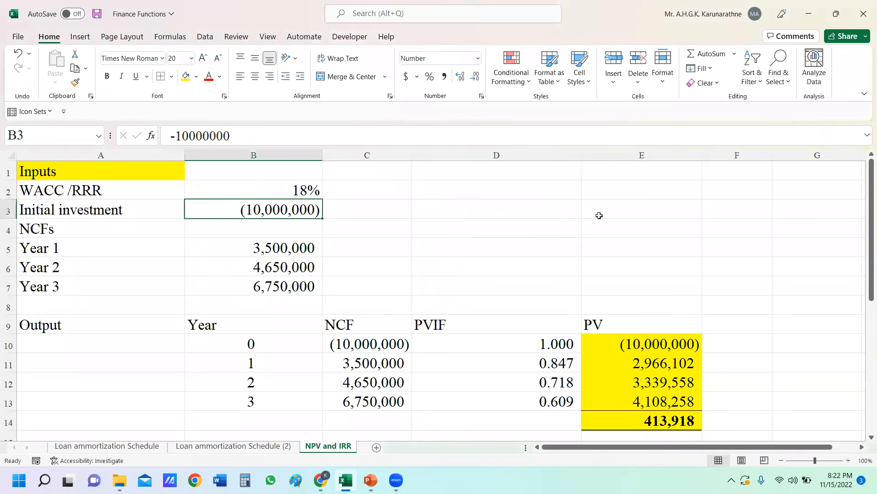
- Examine the recalculated PV total, the financial recommendation and the dated cash flows below the output table
{"action": "left_click", "coordinate": [296, 193]}
{"action": "scroll", "coordinate": [464, 216], "scroll_direction": "down", "scroll_amount": 3}
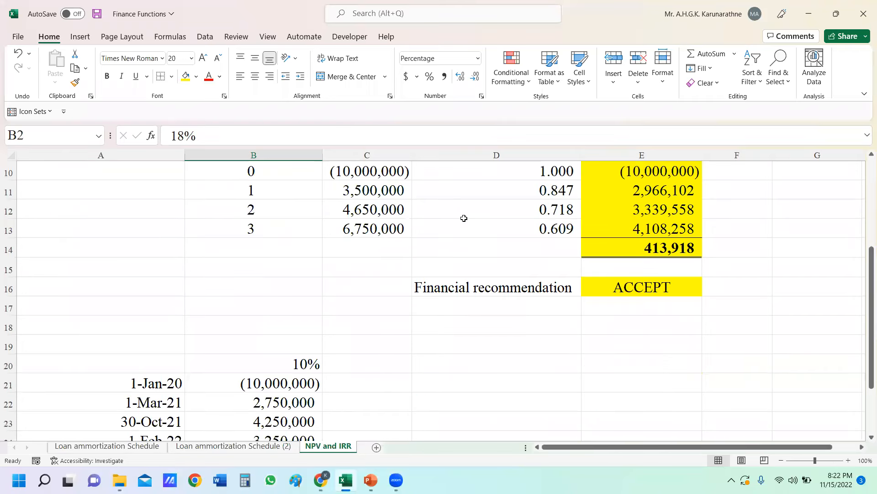
{"action": "scroll", "coordinate": [464, 218], "scroll_direction": "up", "scroll_amount": 1}
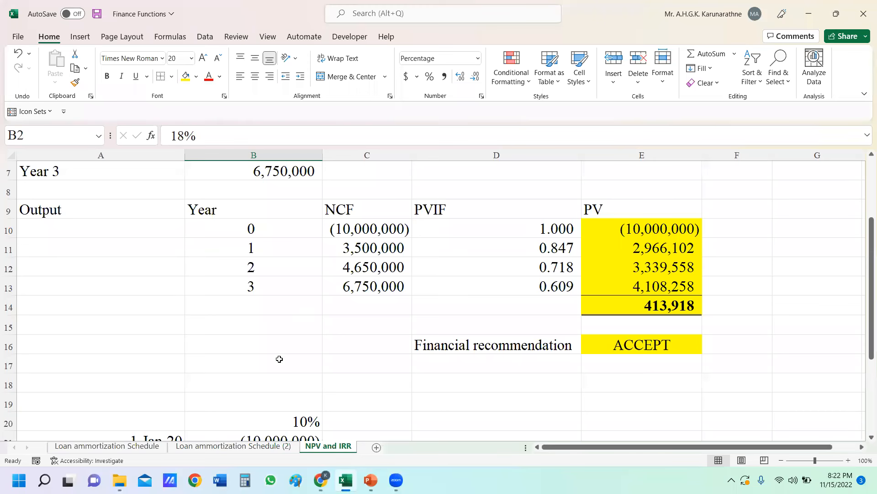
{"action": "scroll", "coordinate": [272, 361], "scroll_direction": "down", "scroll_amount": 2}
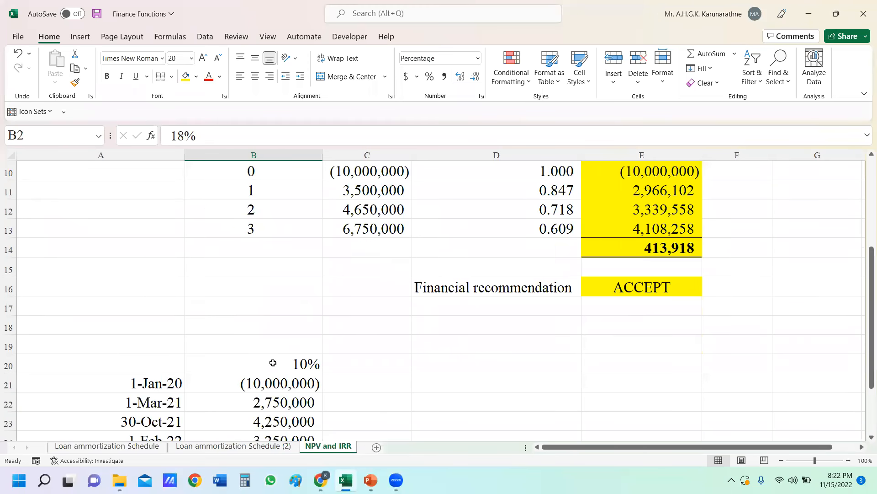
{"action": "scroll", "coordinate": [312, 343], "scroll_direction": "up", "scroll_amount": 1}
{"action": "scroll", "coordinate": [312, 343], "scroll_direction": "up", "scroll_amount": 2}
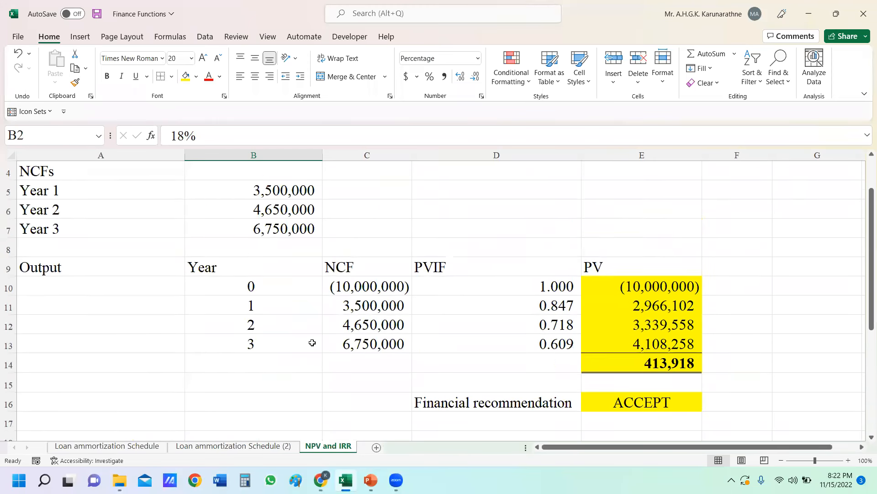
- Switch to the PowerPoint presentation and review the "NPV with Regular Cash Flows - The Syntax" slide
{"action": "left_click", "coordinate": [862, 447]}
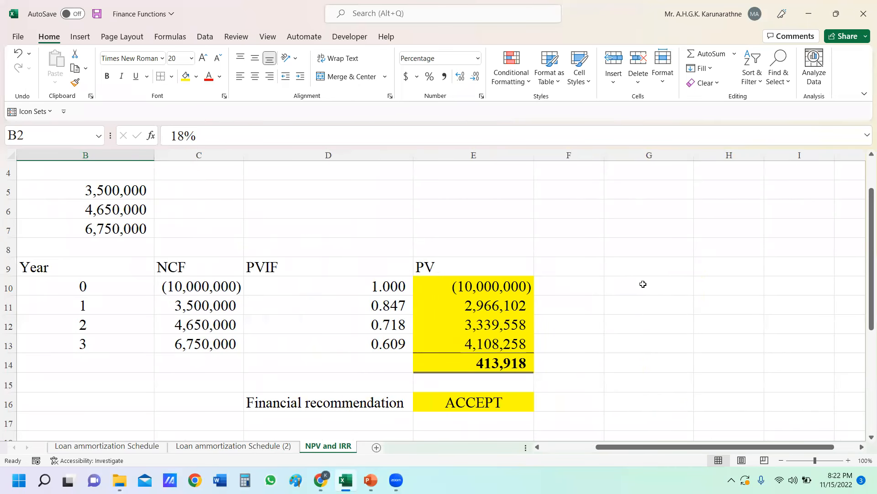
{"action": "left_click", "coordinate": [663, 282]}
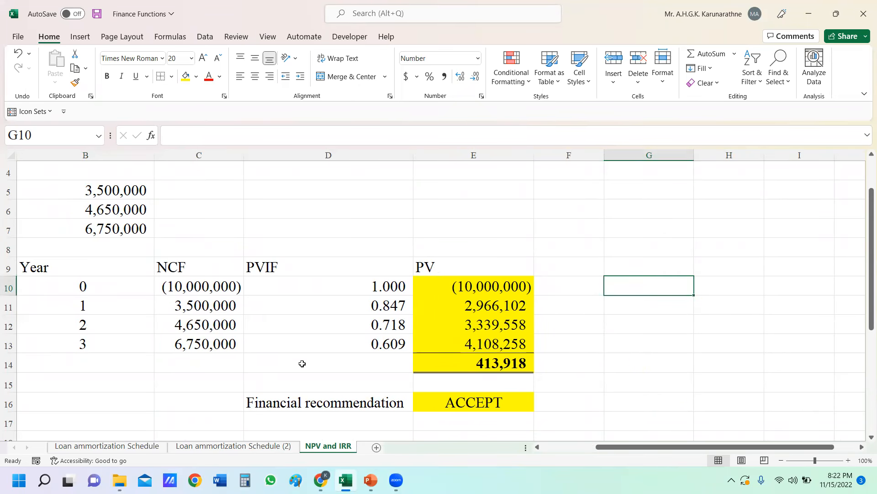
{"action": "left_click", "coordinate": [370, 480]}
{"action": "left_click", "coordinate": [68, 392]}
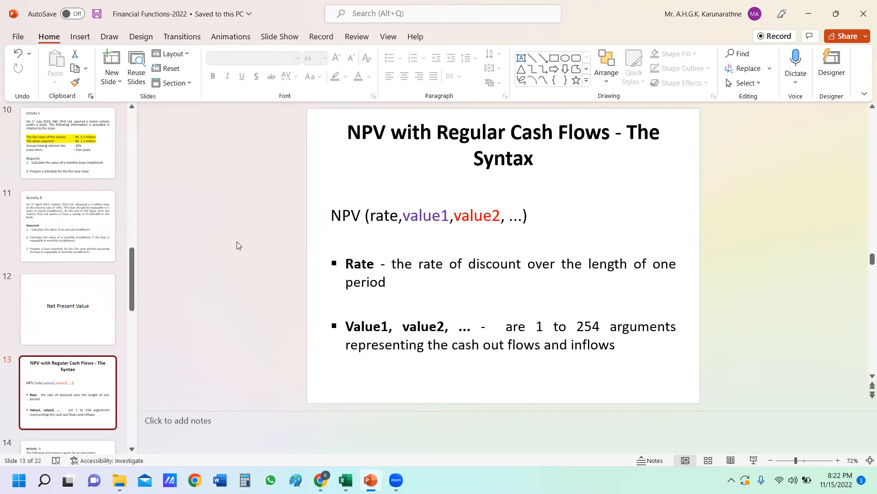
{"action": "left_click", "coordinate": [72, 309]}
{"action": "left_click", "coordinate": [86, 381]}
{"action": "left_click_drag", "start_coordinate": [439, 135], "coordinate": [577, 139]}
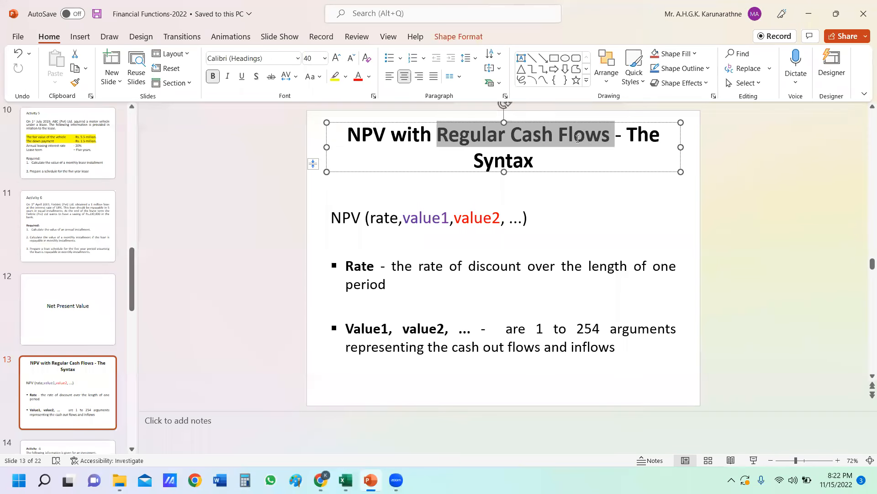
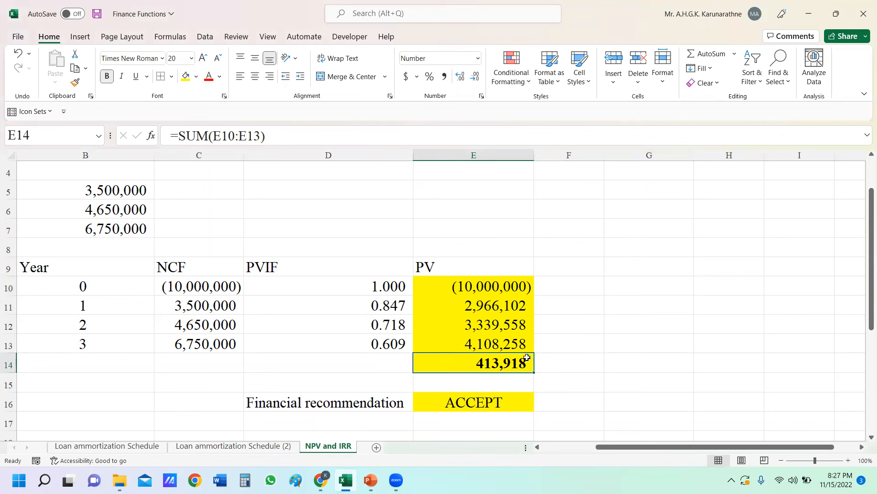
- Change the fill colour of the present value total in E14 to light green
{"action": "left_click", "coordinate": [196, 77]}
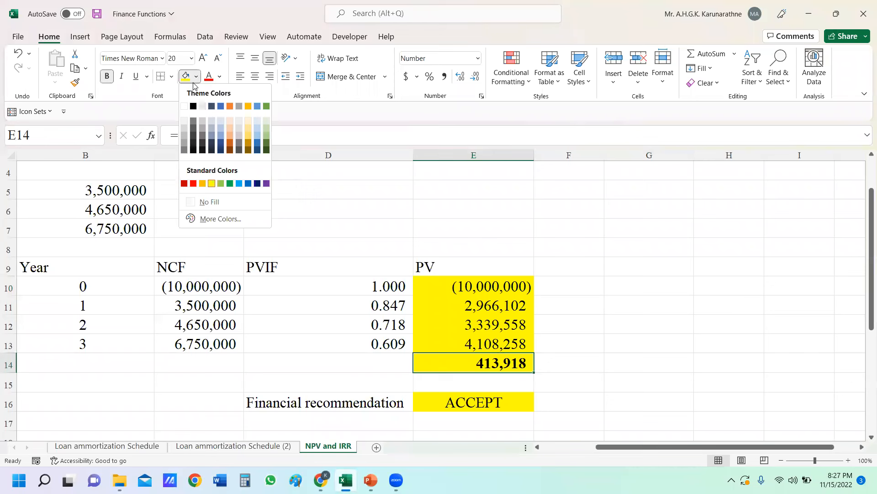
{"action": "left_click", "coordinate": [267, 135]}
- Enter an NPV function in G14 using B2 as the rate and C10:C13 as Value1
{"action": "left_click", "coordinate": [640, 355]}
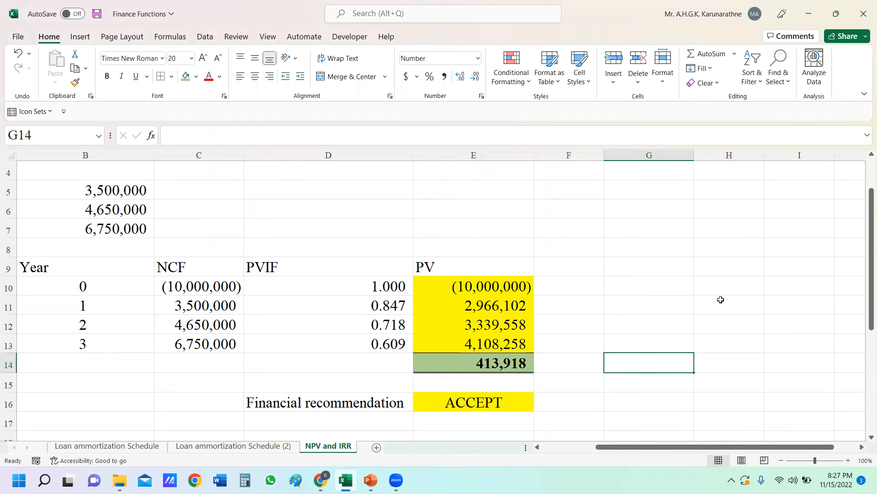
{"action": "type", "text": "="}
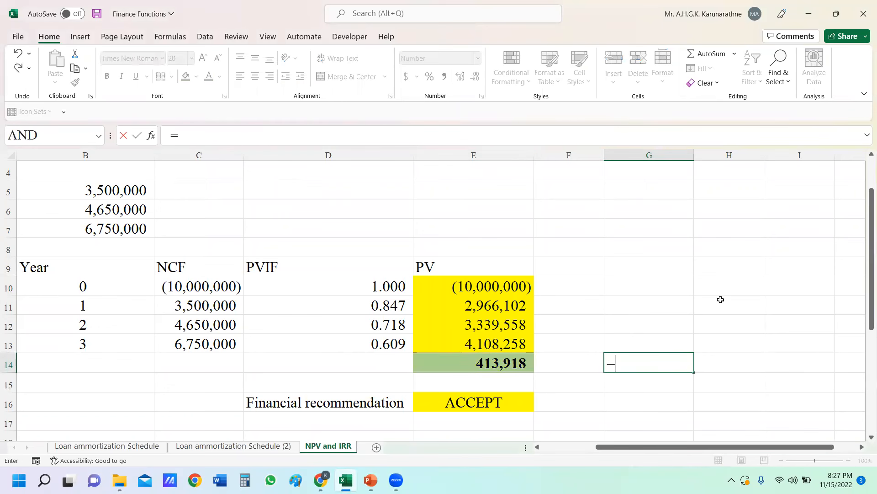
{"action": "type", "text": "npv"}
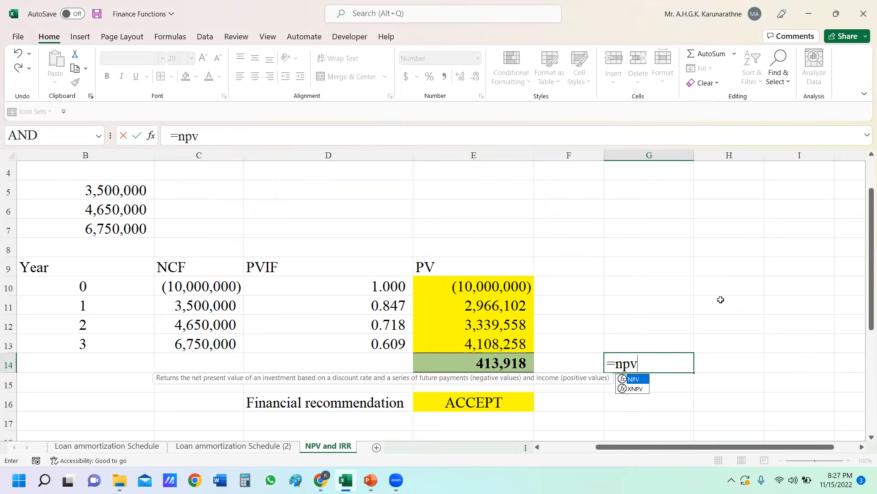
{"action": "double_click", "coordinate": [638, 379]}
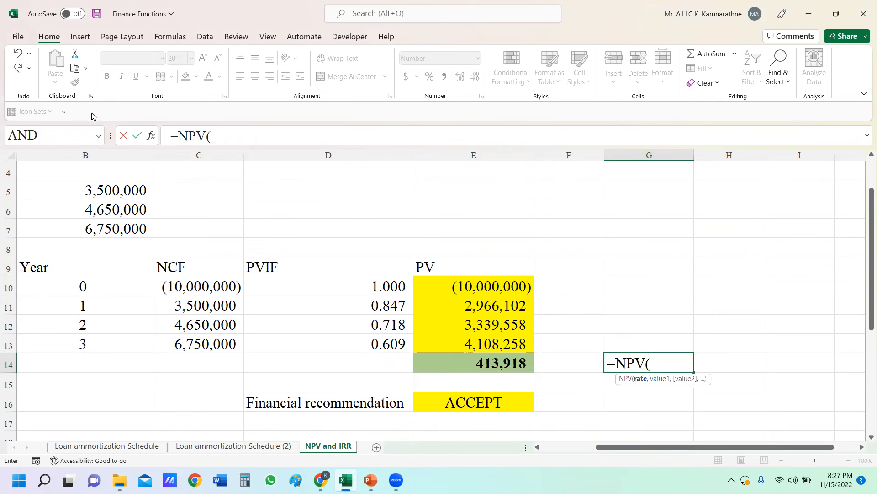
{"action": "left_click", "coordinate": [148, 137]}
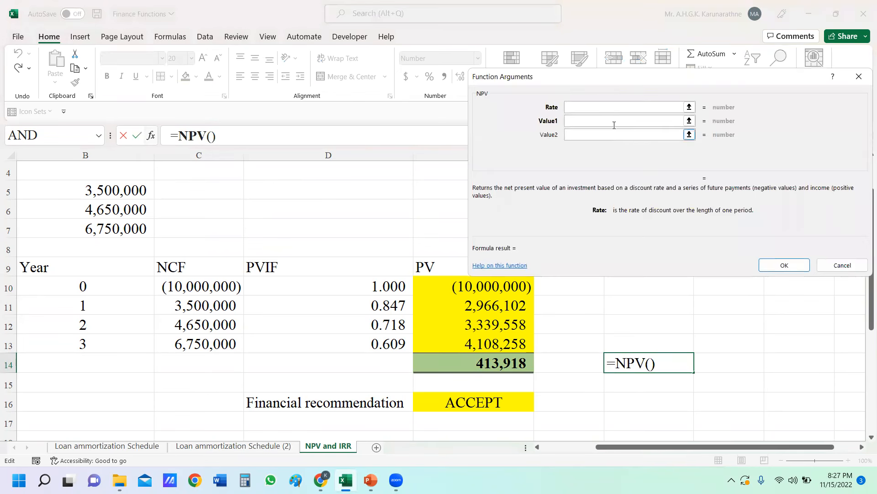
{"action": "left_click_drag", "start_coordinate": [647, 80], "coordinate": [712, 51]}
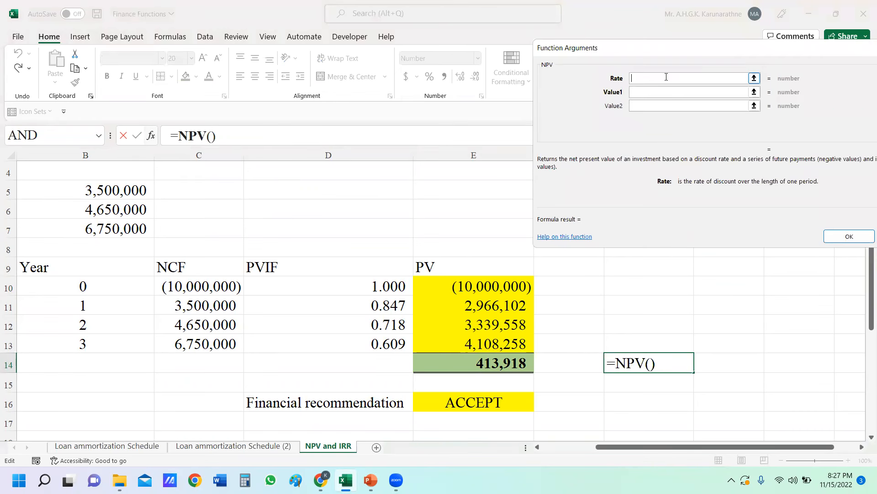
{"action": "scroll", "coordinate": [245, 237], "scroll_direction": "up", "scroll_amount": 1}
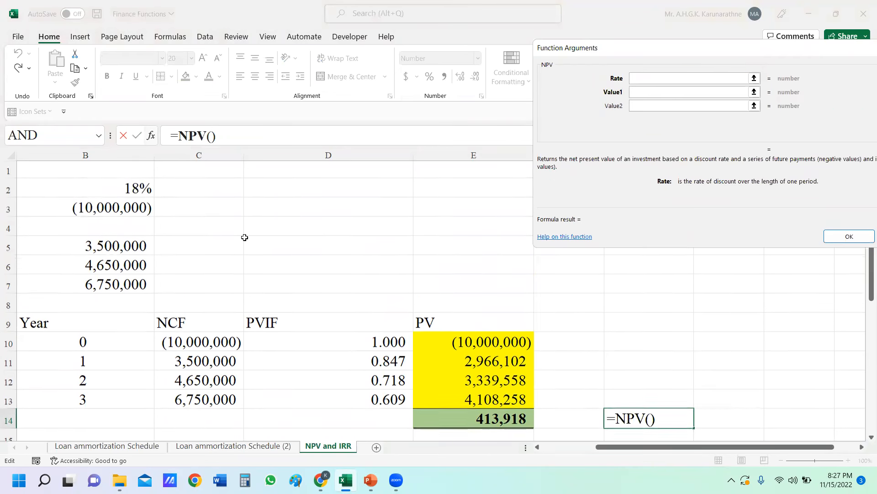
{"action": "left_click", "coordinate": [125, 190]}
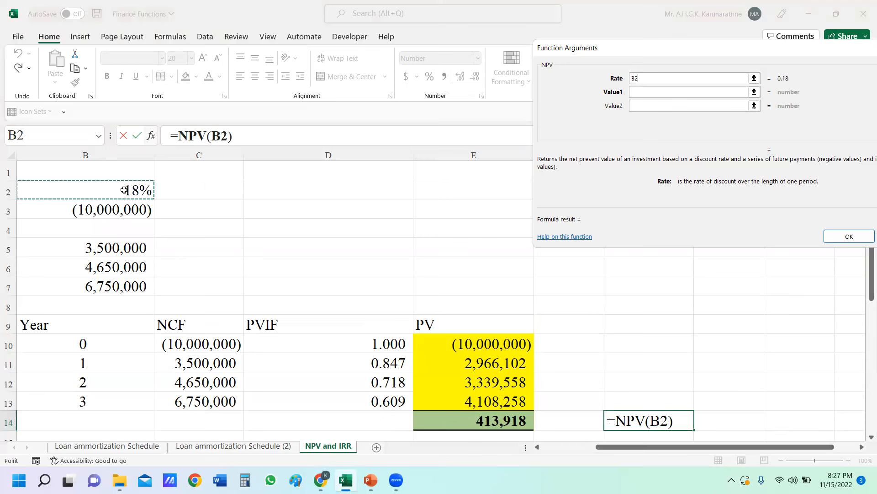
{"action": "left_click", "coordinate": [665, 92]}
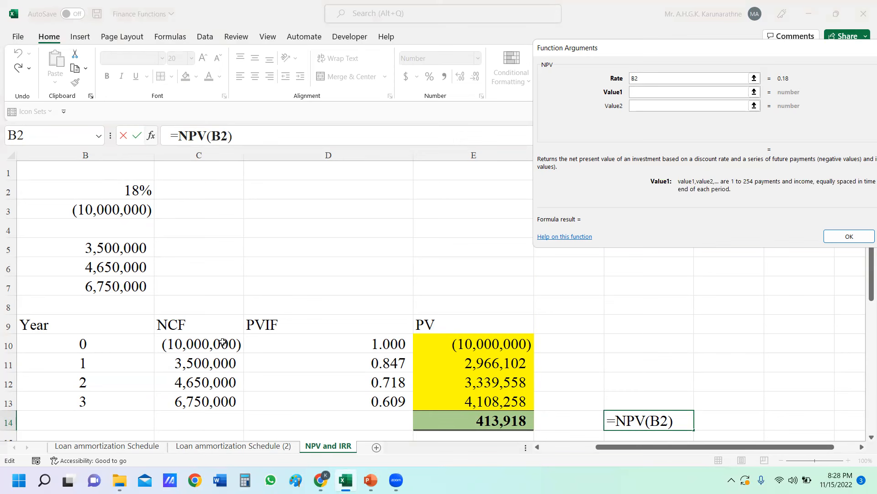
{"action": "left_click_drag", "start_coordinate": [223, 341], "coordinate": [209, 398]}
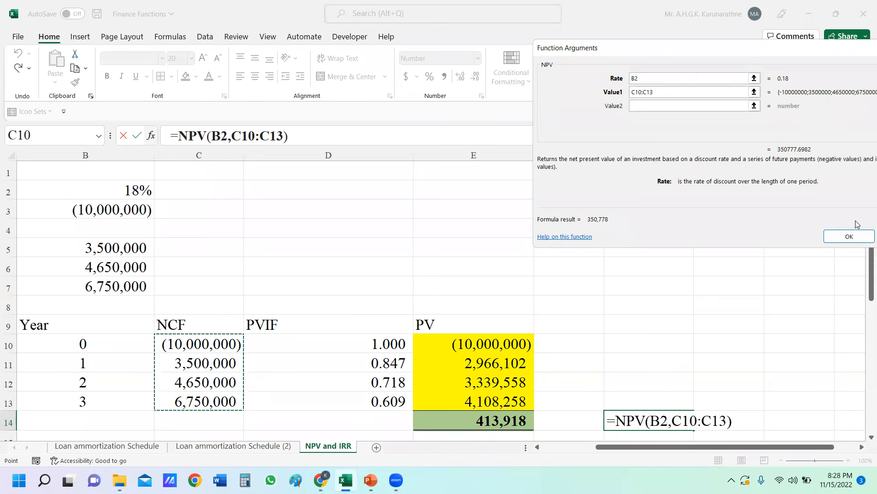
{"action": "left_click", "coordinate": [849, 237]}
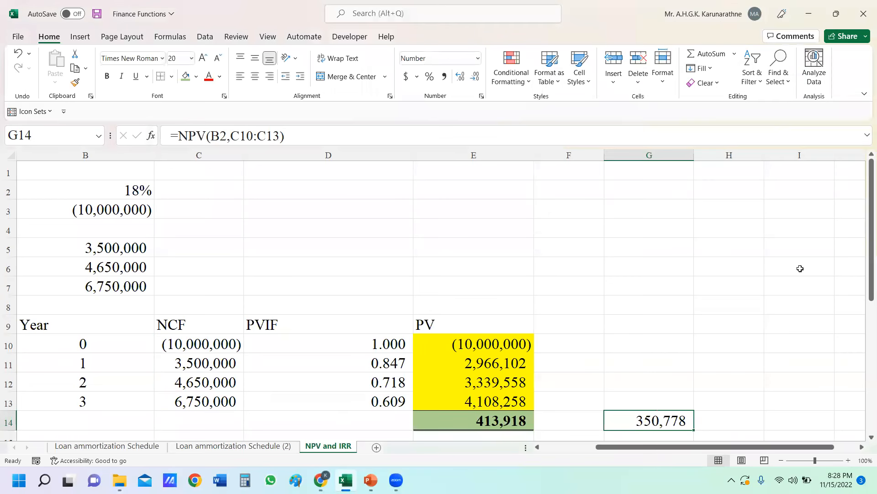
- Compare the NPV result in G14 with the total in E14 and check the function's arguments
{"action": "scroll", "coordinate": [835, 295], "scroll_direction": "down", "scroll_amount": 2}
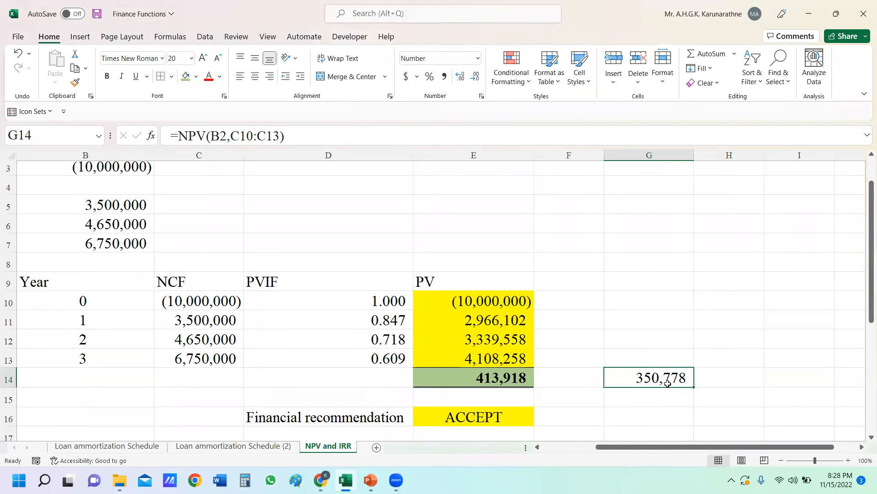
{"action": "left_click", "coordinate": [734, 364]}
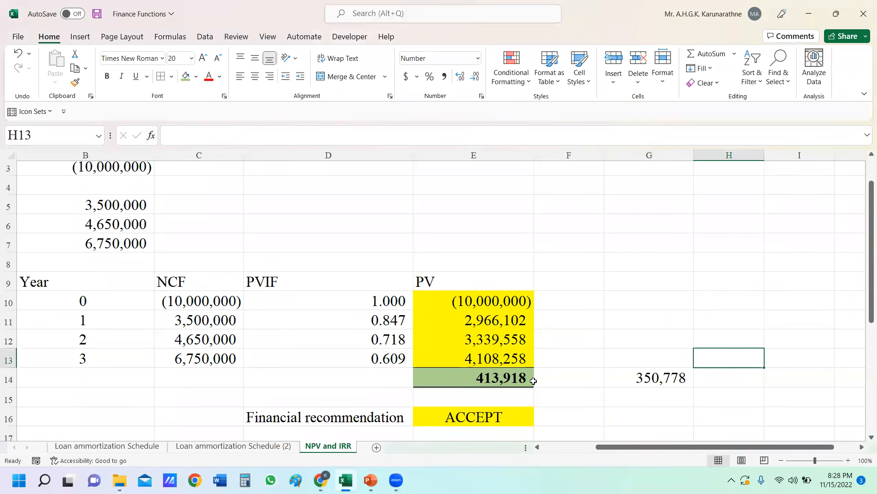
{"action": "left_click", "coordinate": [682, 377]}
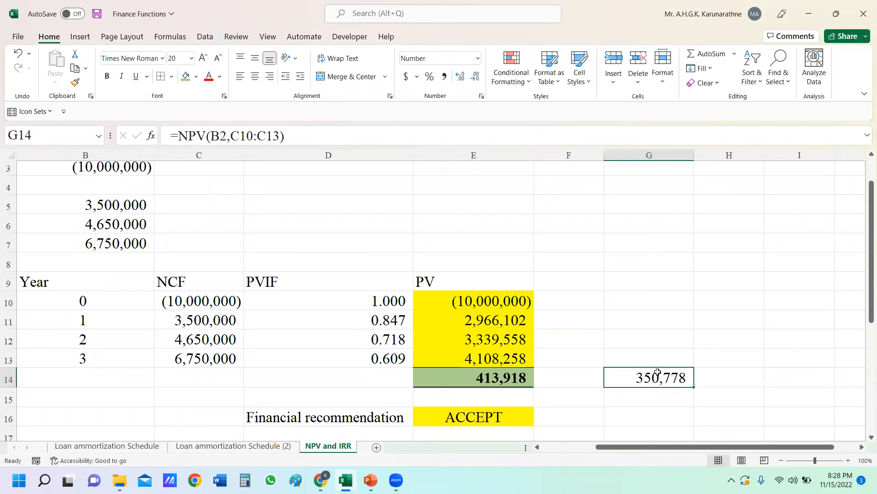
{"action": "left_click", "coordinate": [692, 348]}
{"action": "left_click", "coordinate": [654, 378]}
{"action": "left_click", "coordinate": [150, 135]}
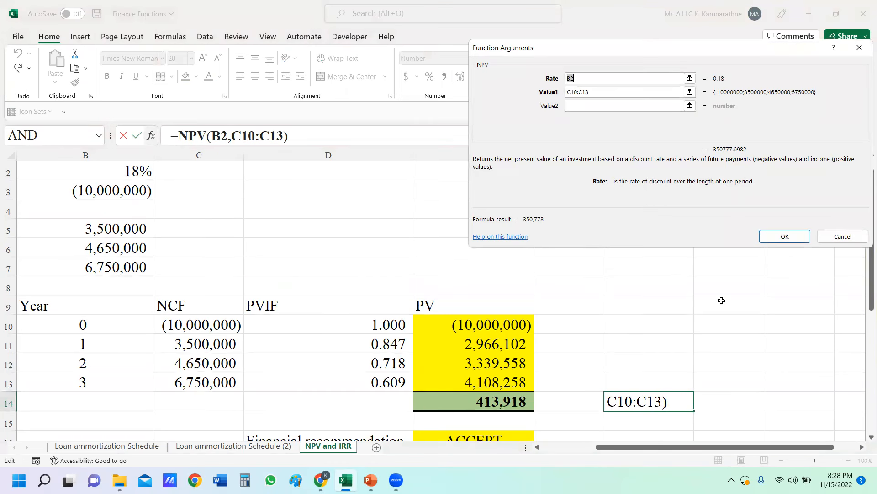
{"action": "key", "text": "Return"}
{"action": "left_click", "coordinate": [654, 320]}
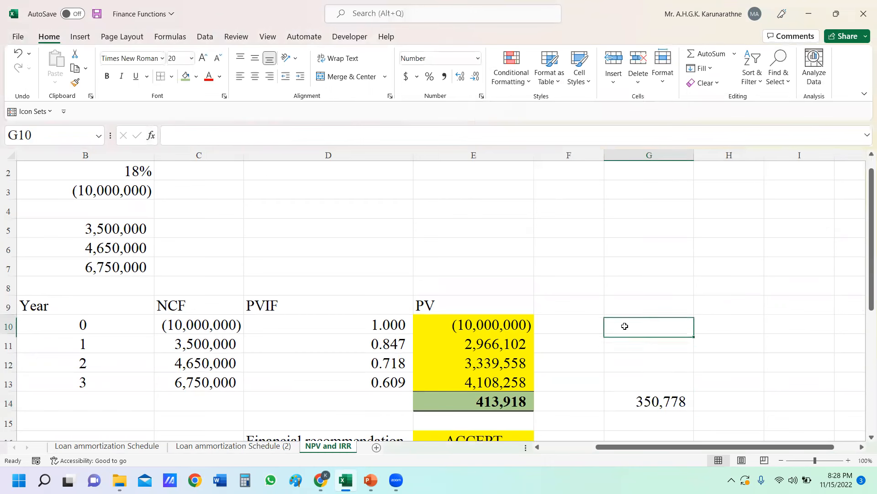
- Examine the discount factors in D10:D13, the present values in E10:E13, and the D11 formula behind the E14 total
{"action": "left_click", "coordinate": [488, 401]}
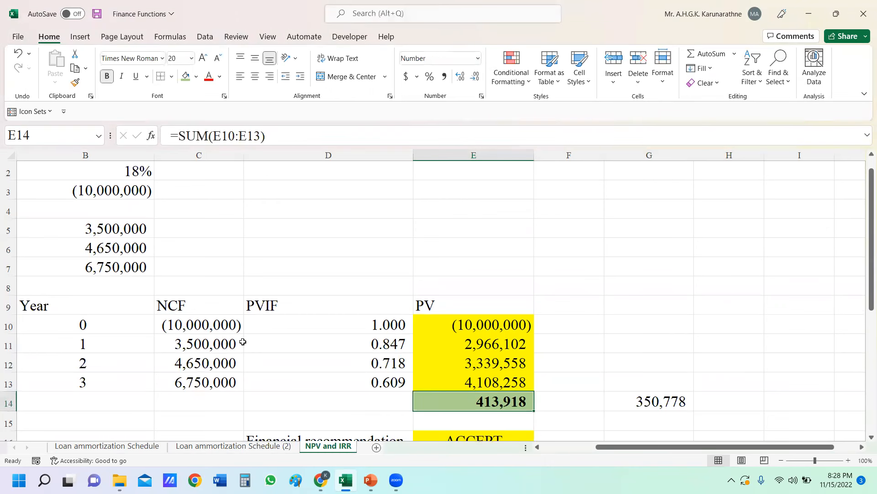
{"action": "left_click", "coordinate": [376, 328]}
{"action": "left_click", "coordinate": [377, 346]}
{"action": "left_click", "coordinate": [379, 364]}
{"action": "left_click", "coordinate": [380, 393]}
{"action": "left_click_drag", "start_coordinate": [487, 325], "coordinate": [496, 377]}
{"action": "left_click", "coordinate": [495, 403]}
{"action": "left_click", "coordinate": [571, 309]}
{"action": "left_click", "coordinate": [519, 402]}
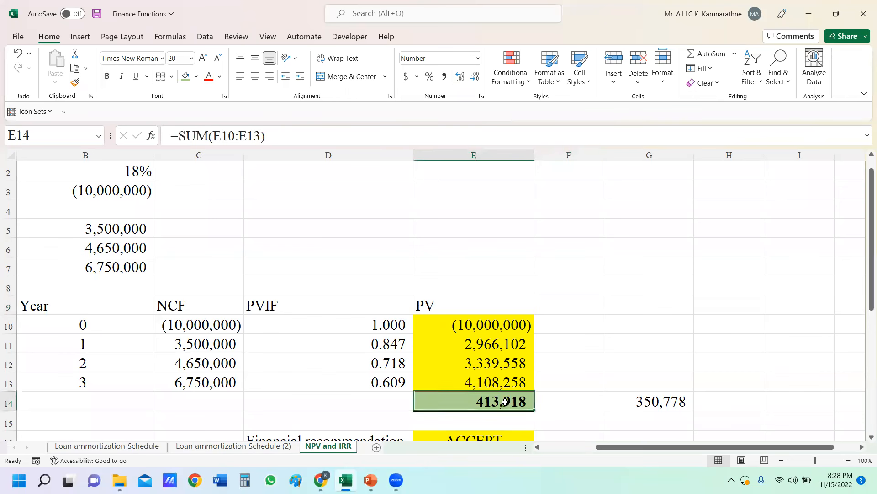
{"action": "left_click", "coordinate": [388, 344]}
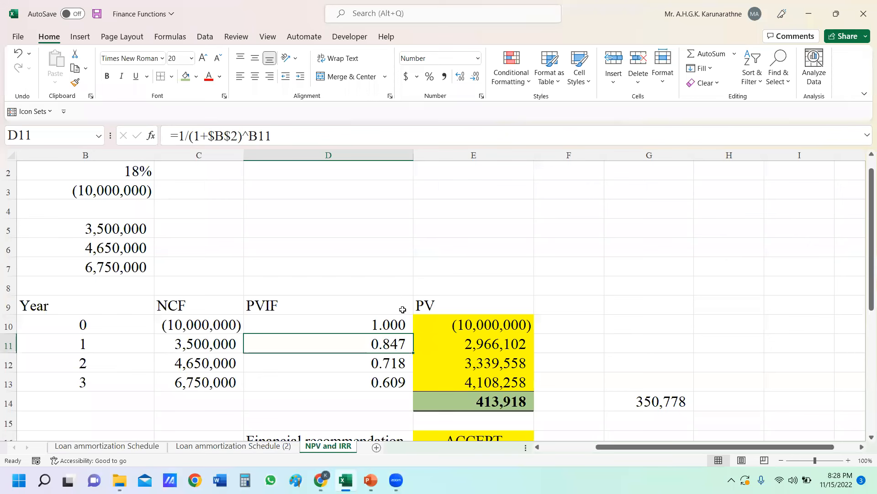
{"action": "double_click", "coordinate": [396, 343]}
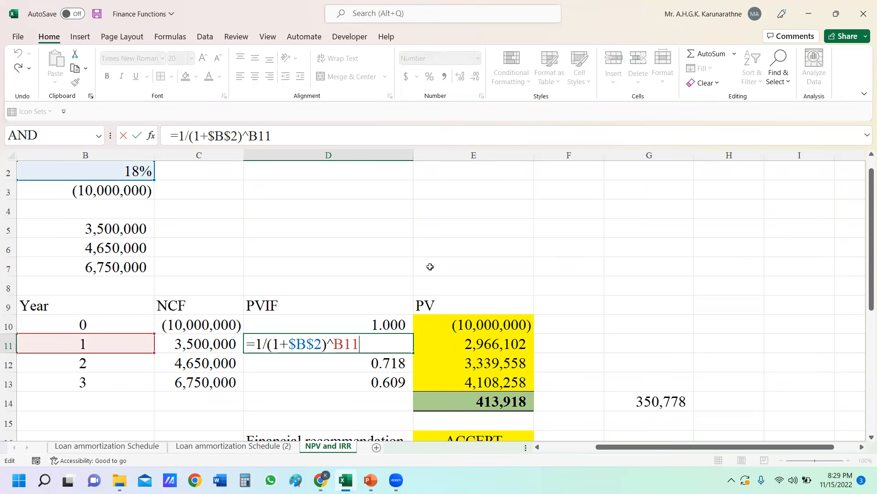
{"action": "key", "text": "Return"}
{"action": "left_click", "coordinate": [654, 397]}
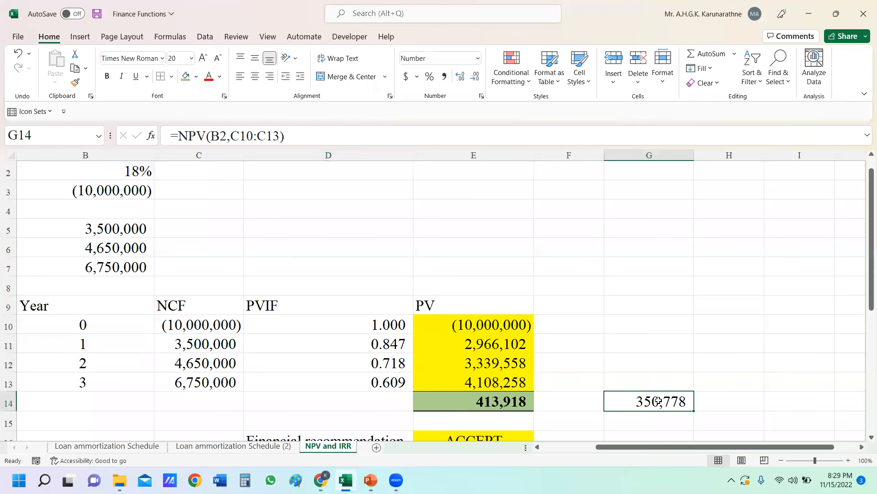
{"action": "left_click", "coordinate": [513, 403]}
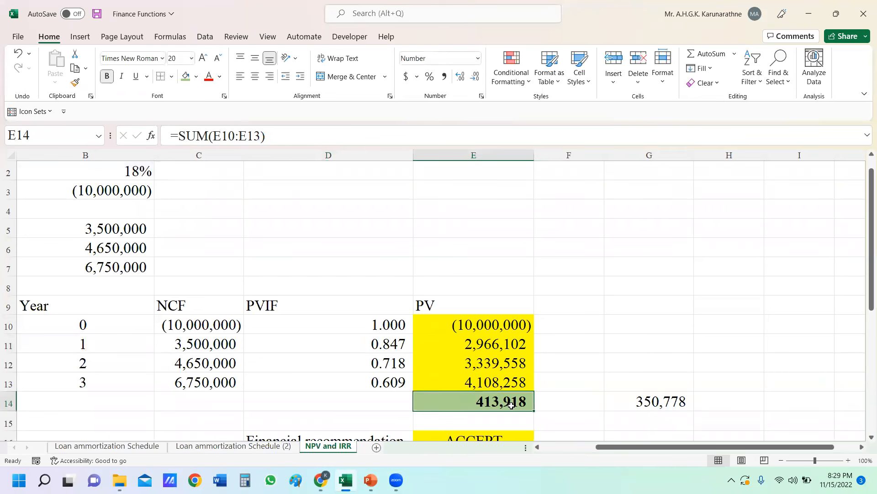
- Edit the NPV function in G14 to use the present values E11:E13 as Value1
{"action": "left_click", "coordinate": [652, 401]}
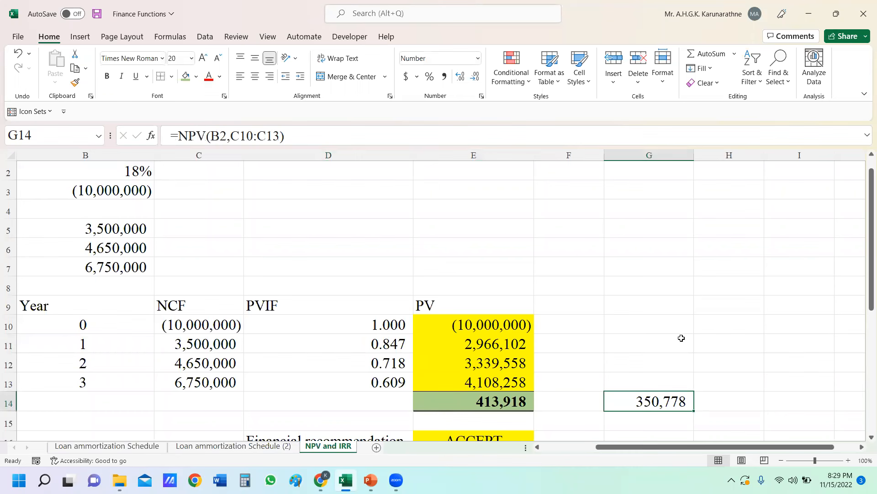
{"action": "key", "text": "F2"}
{"action": "left_click", "coordinate": [151, 136]}
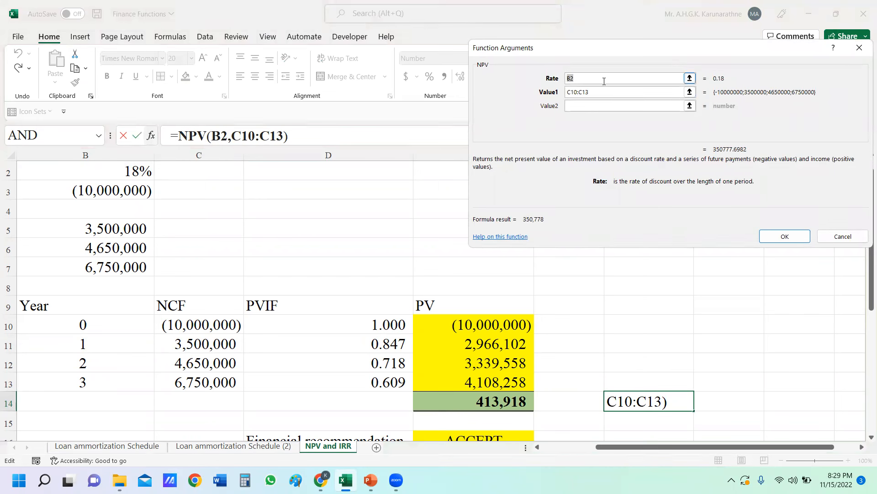
{"action": "left_click", "coordinate": [602, 92]}
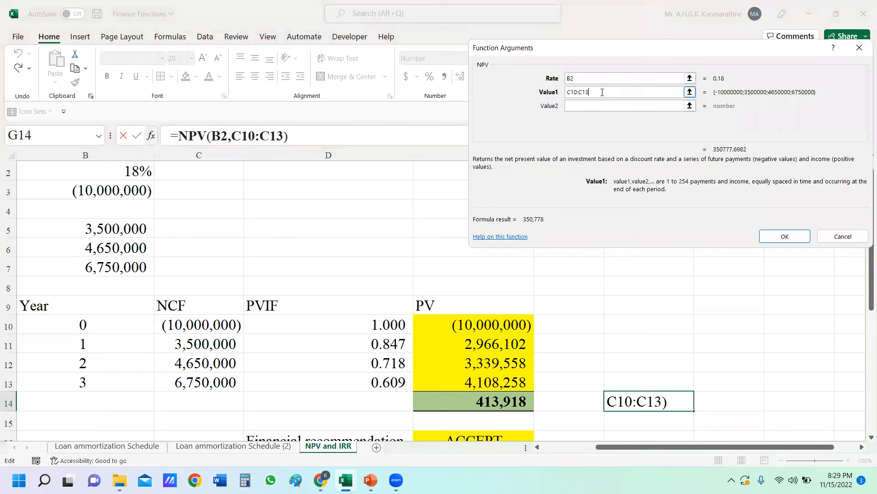
{"action": "key", "text": "BackSpace"}
{"action": "key", "text": "BackSpace"}
{"action": "key", "text": "BackSpace"}
{"action": "key", "text": "BackSpace"}
{"action": "key", "text": "BackSpace"}
{"action": "key", "text": "BackSpace"}
{"action": "key", "text": "BackSpace"}
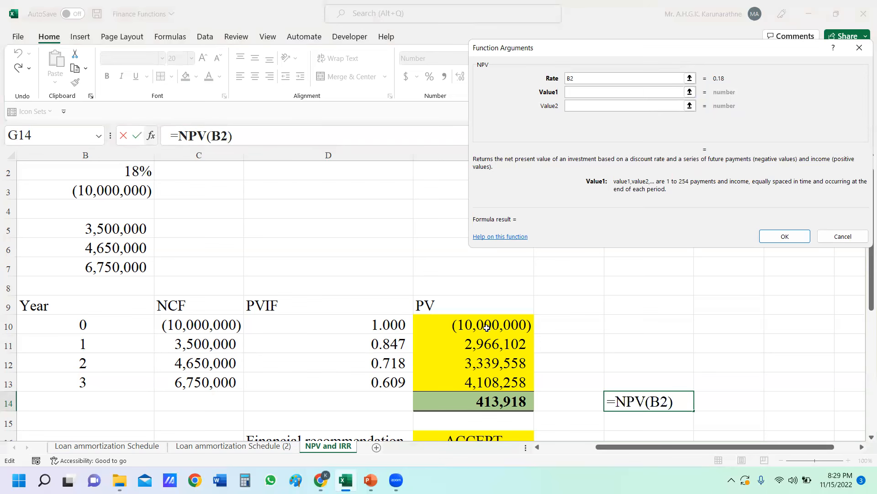
{"action": "left_click_drag", "start_coordinate": [483, 343], "coordinate": [488, 372]}
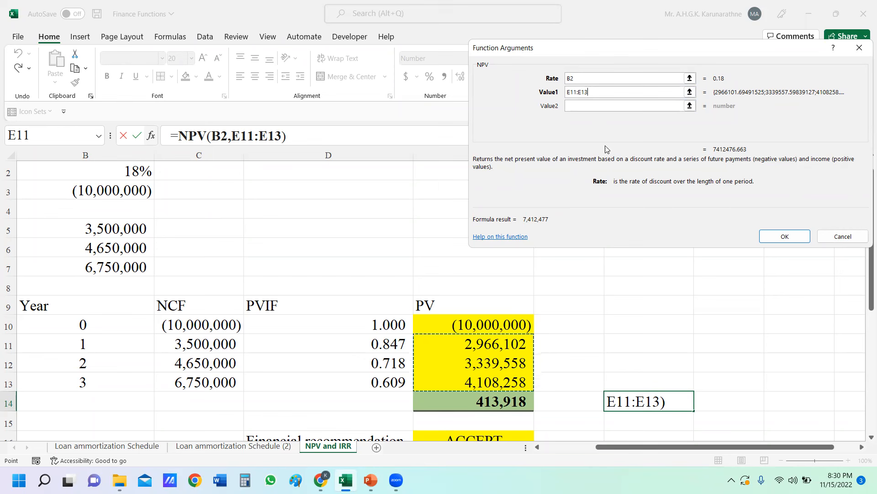
- Clear the NPV function's Value1 argument and reselect the present values E11:E13 for it
{"action": "key", "text": "BackSpace"}
{"action": "key", "text": "BackSpace"}
{"action": "key", "text": "BackSpace"}
{"action": "key", "text": "BackSpace"}
{"action": "key", "text": "BackSpace"}
{"action": "key", "text": "BackSpace"}
{"action": "key", "text": "BackSpace"}
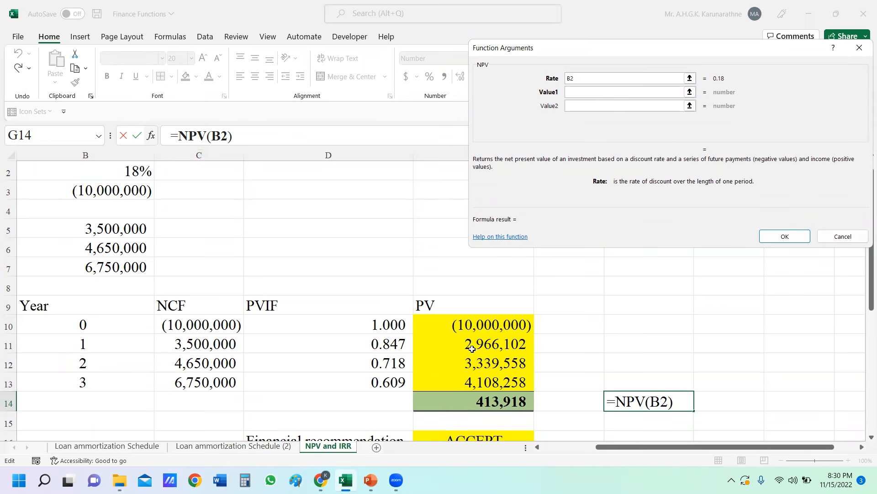
{"action": "left_click_drag", "start_coordinate": [471, 343], "coordinate": [470, 382]}
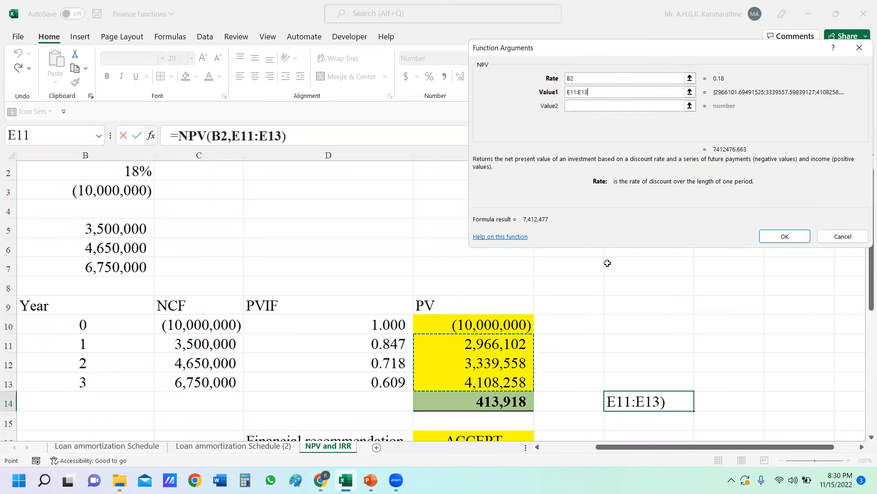
- Try adding the initial outlay in E10 to the formula in G14 as =NPV(B2,E11:E13)+E10
{"action": "left_click", "coordinate": [294, 135]}
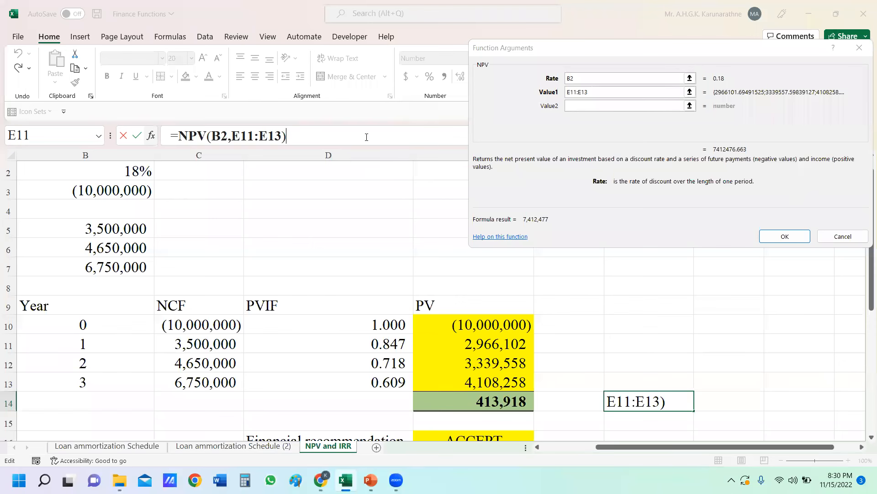
{"action": "left_click_drag", "start_coordinate": [286, 136], "coordinate": [173, 125]}
{"action": "left_click", "coordinate": [289, 134]}
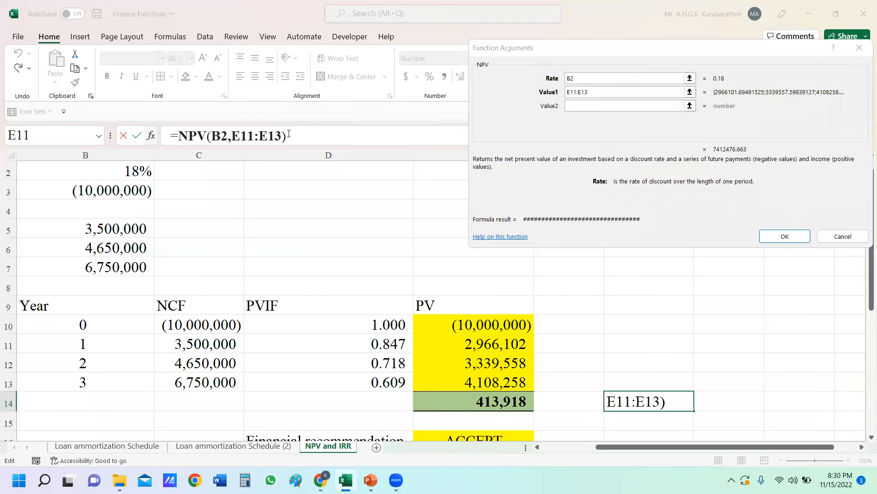
{"action": "left_click_drag", "start_coordinate": [293, 134], "coordinate": [180, 129]}
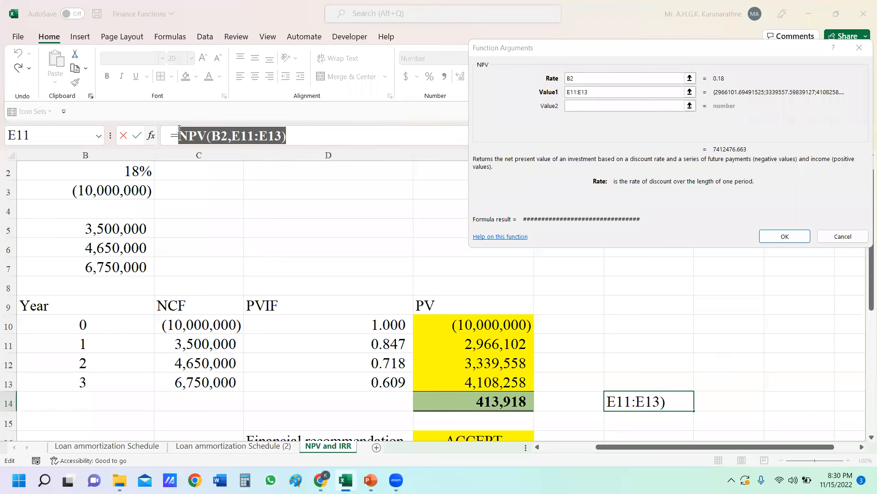
{"action": "left_click", "coordinate": [297, 134]}
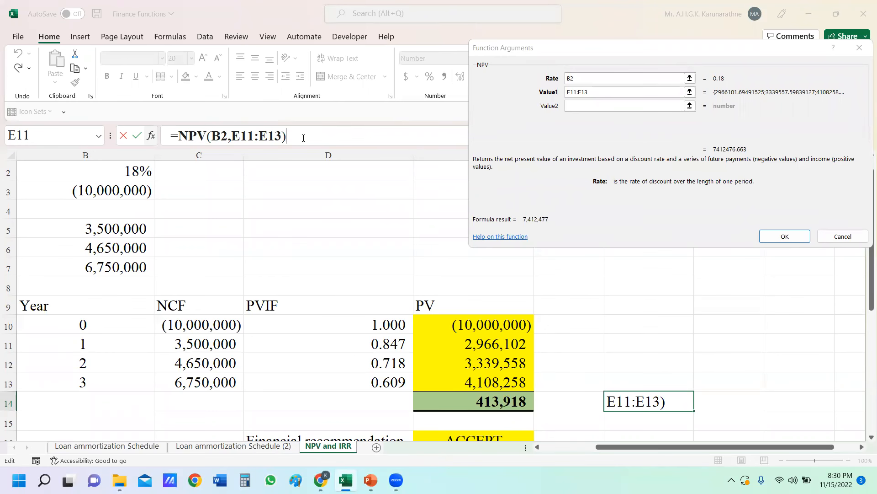
{"action": "type", "text": "+"}
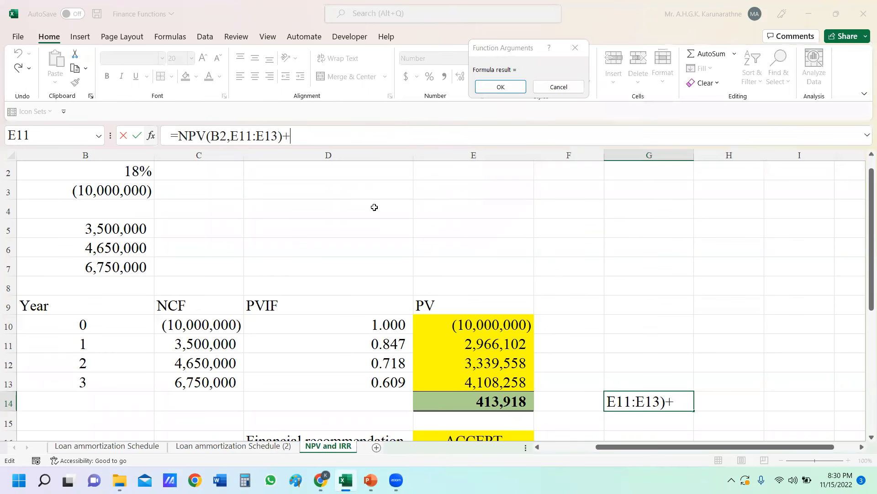
{"action": "left_click", "coordinate": [480, 325]}
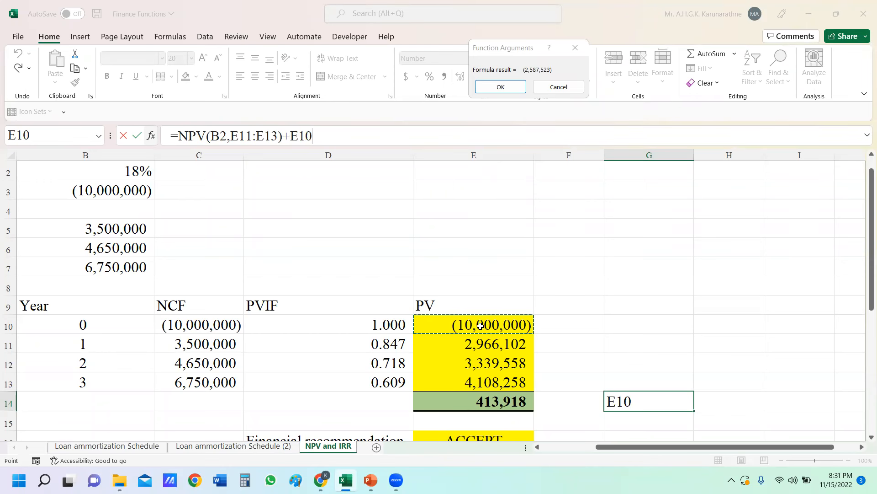
{"action": "key", "text": "Return"}
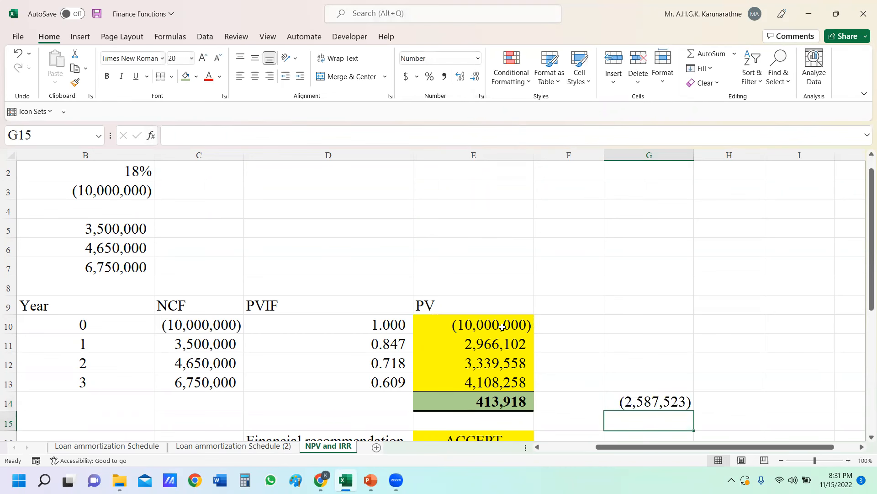
- Replace the formula in G14 with a new NPV function using B2 as the rate and net cash flows C11:C13 as Value1
{"action": "left_click", "coordinate": [661, 404]}
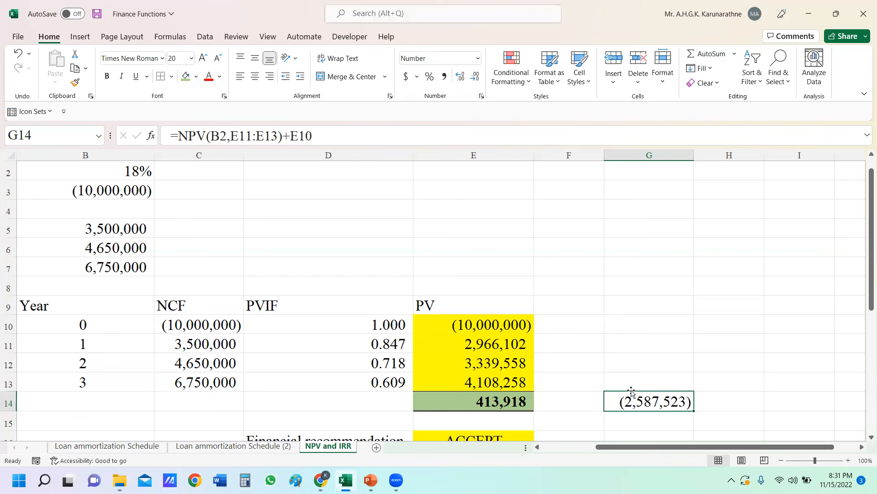
{"action": "type", "text": "="}
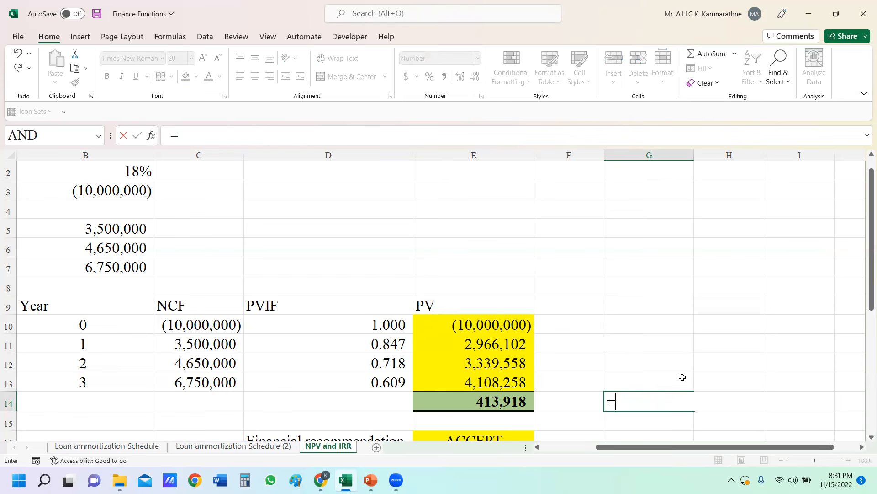
{"action": "type", "text": "npv"}
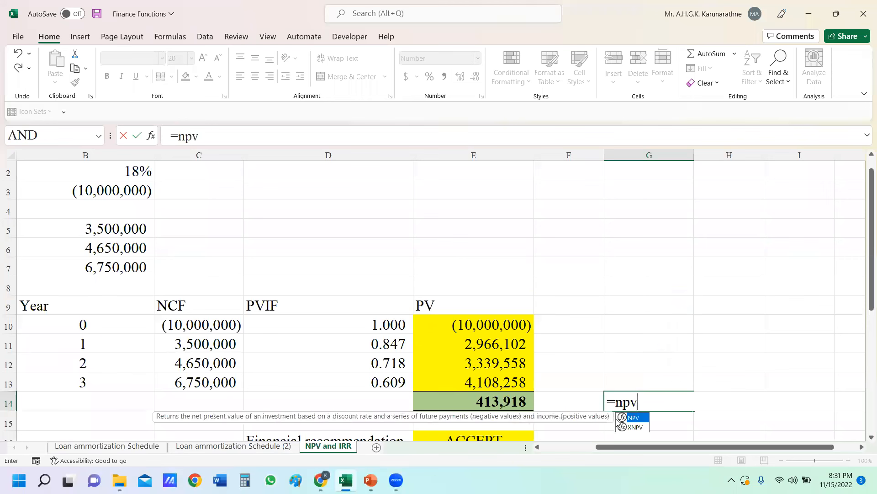
{"action": "double_click", "coordinate": [632, 417]}
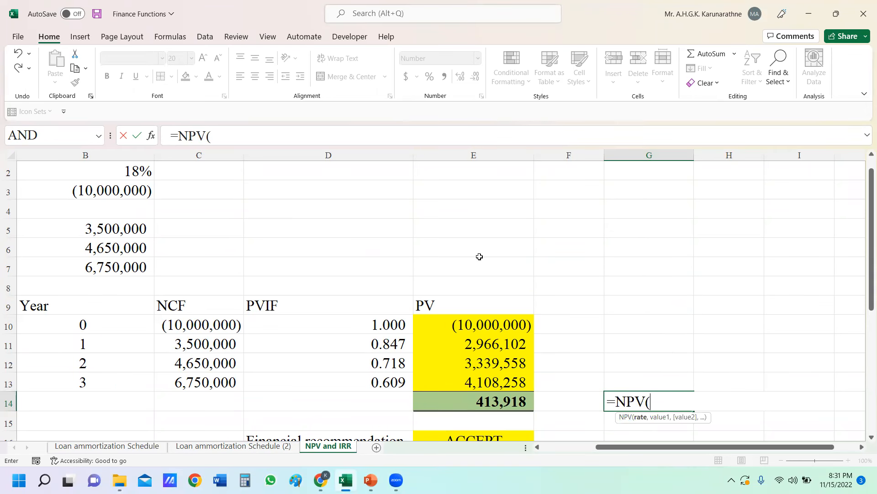
{"action": "left_click", "coordinate": [151, 135]}
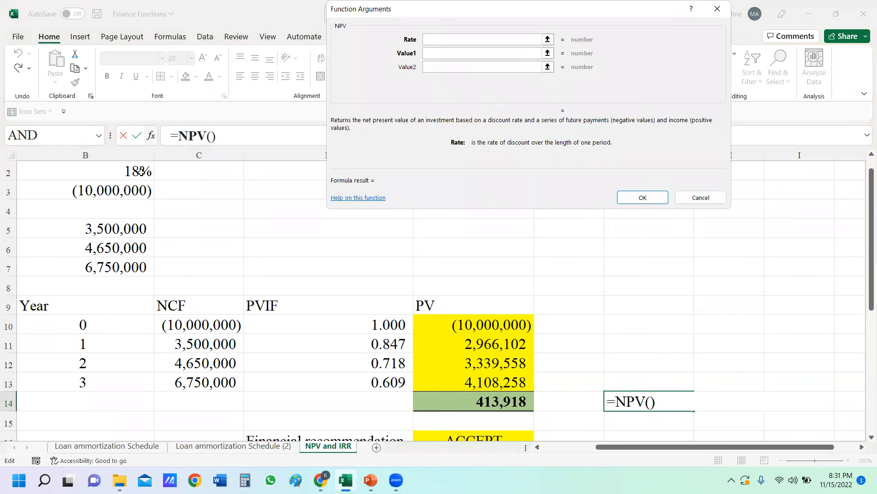
{"action": "left_click", "coordinate": [141, 170]}
{"action": "left_click", "coordinate": [469, 56]}
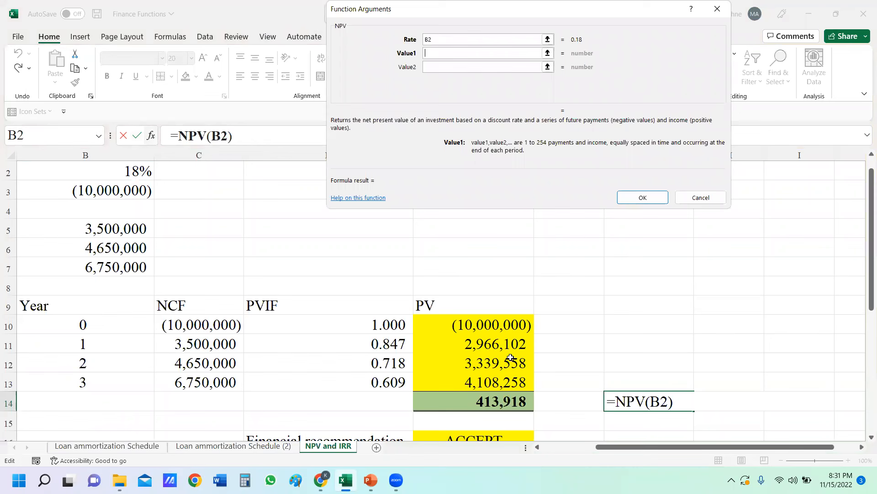
{"action": "left_click_drag", "start_coordinate": [208, 347], "coordinate": [205, 375]}
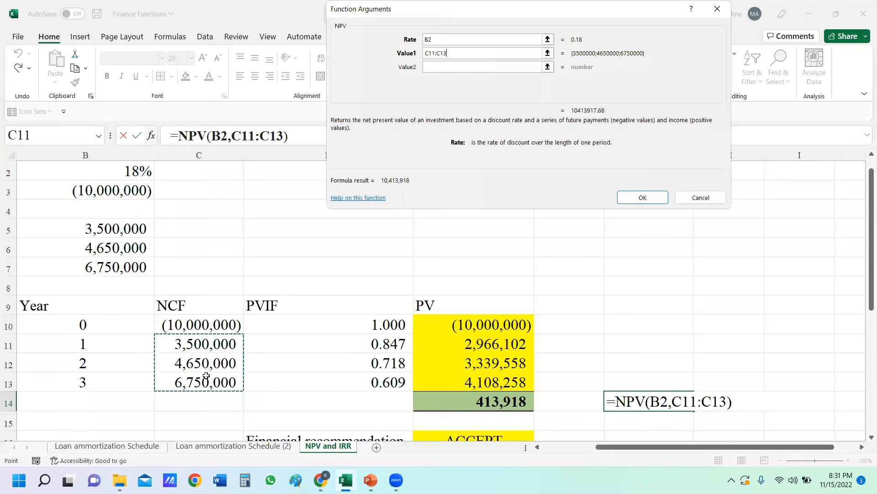
- Add the initial outlay in C10 to the G14 formula, completing it as =NPV(B2,C11:C13)+C10
{"action": "left_click", "coordinate": [288, 137]}
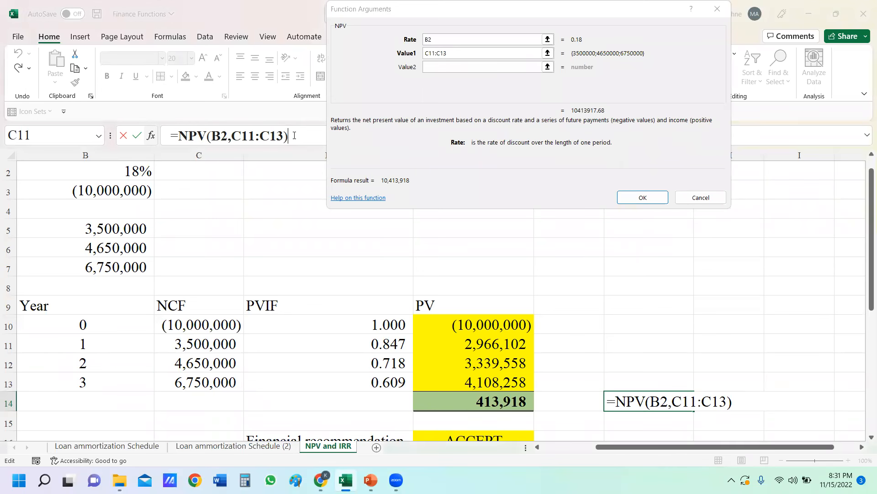
{"action": "left_click_drag", "start_coordinate": [291, 136], "coordinate": [180, 136]}
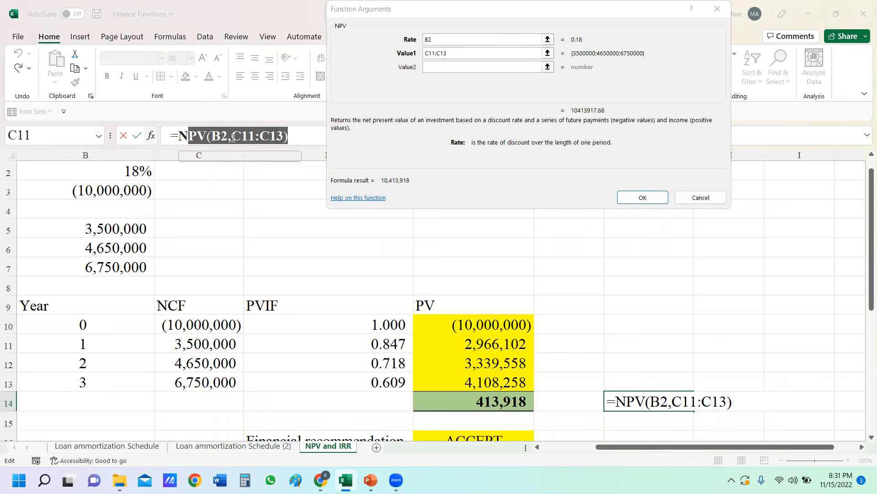
{"action": "left_click", "coordinate": [300, 135]}
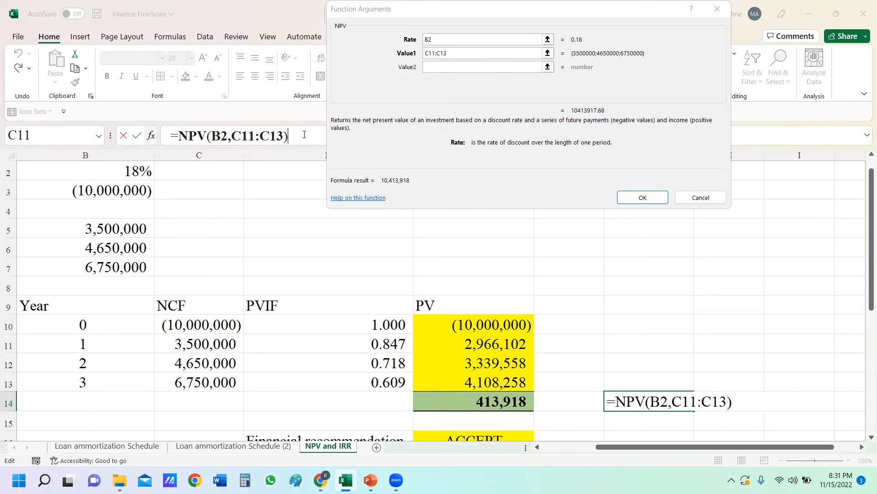
{"action": "type", "text": "+"}
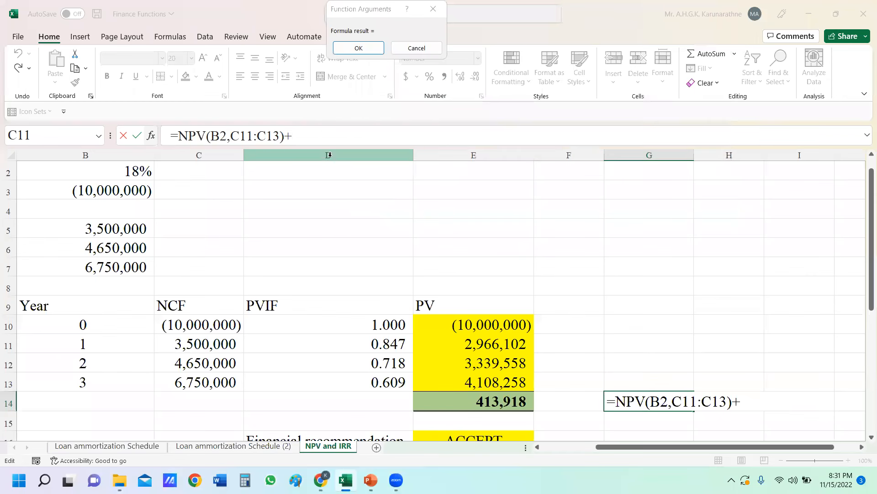
{"action": "left_click", "coordinate": [212, 328]}
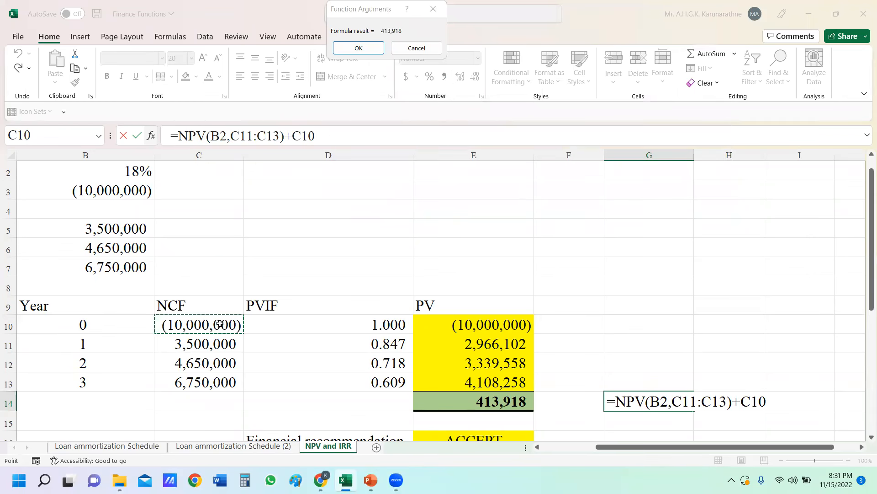
{"action": "key", "text": "Return"}
- Format the NPV result in G14 with a green fill and bold text
{"action": "left_click", "coordinate": [638, 402]}
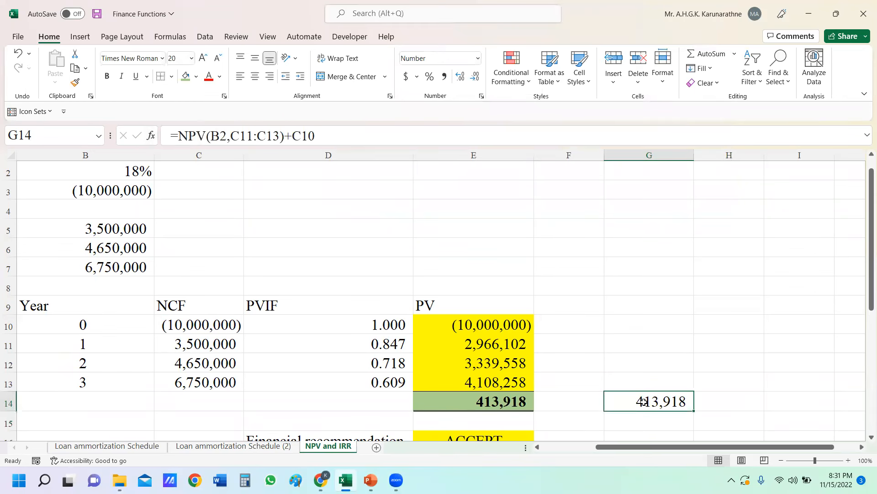
{"action": "left_click", "coordinate": [185, 76]}
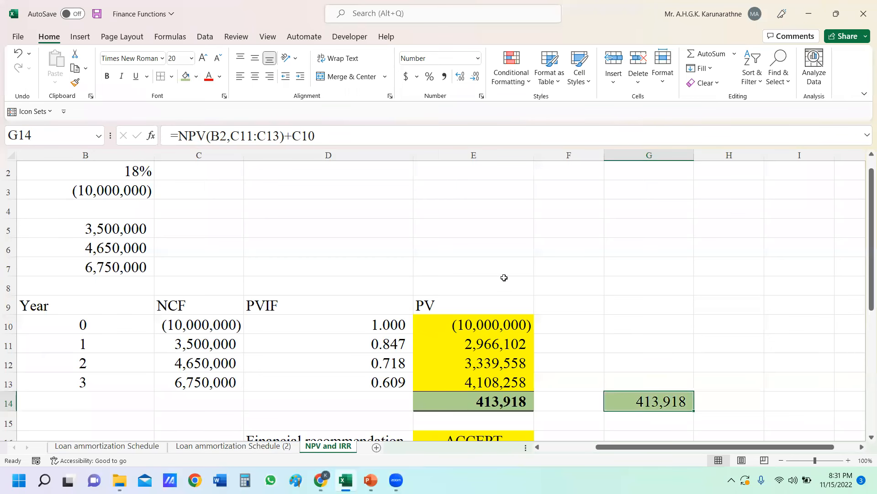
{"action": "left_click", "coordinate": [107, 79]}
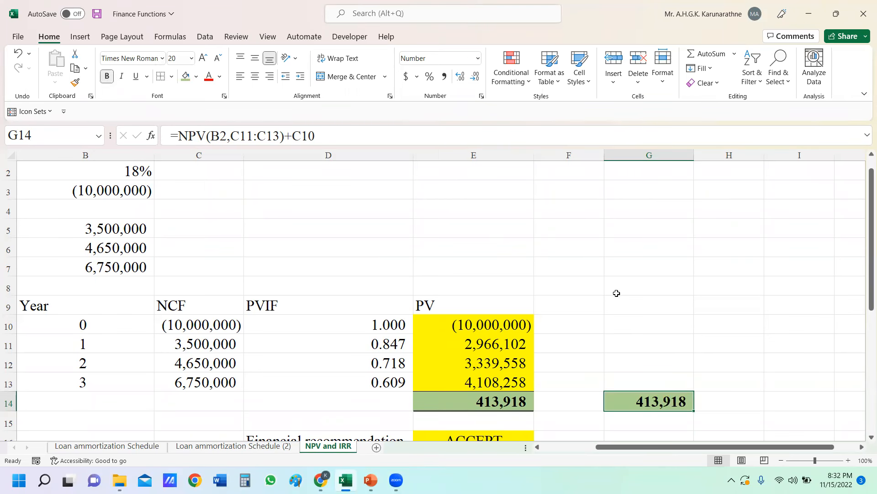
{"action": "left_click", "coordinate": [722, 343]}
- Examine the G14 formula against the discount rate in B2, the net cash flows in C11:C13 and the initial outlay reference C10
{"action": "left_click_drag", "start_coordinate": [870, 251], "coordinate": [870, 261]}
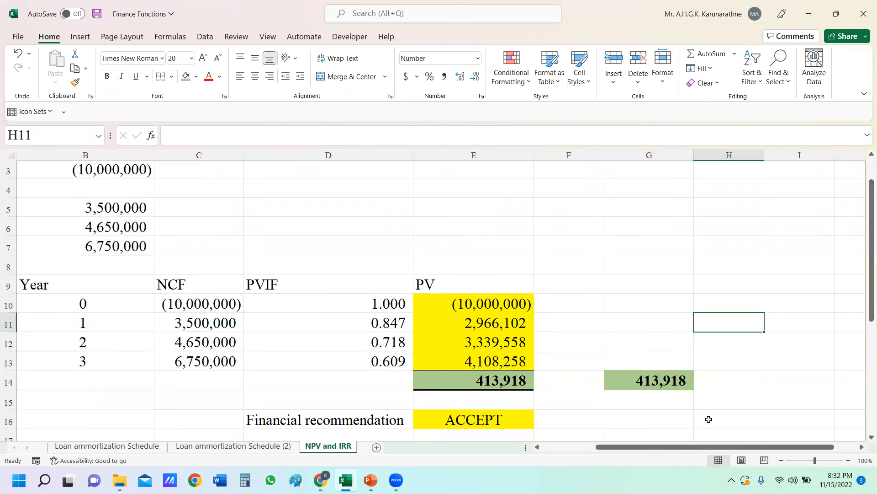
{"action": "left_click", "coordinate": [672, 374]}
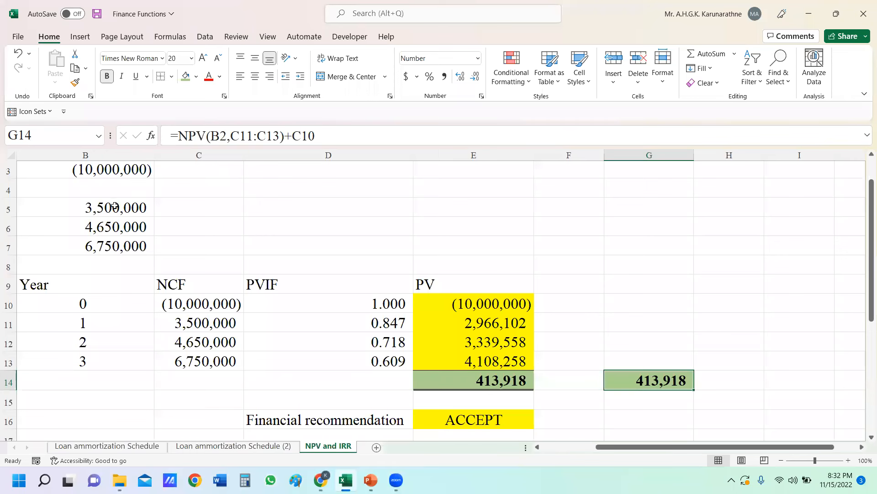
{"action": "scroll", "coordinate": [118, 206], "scroll_direction": "up", "scroll_amount": 1}
{"action": "left_click", "coordinate": [126, 189]}
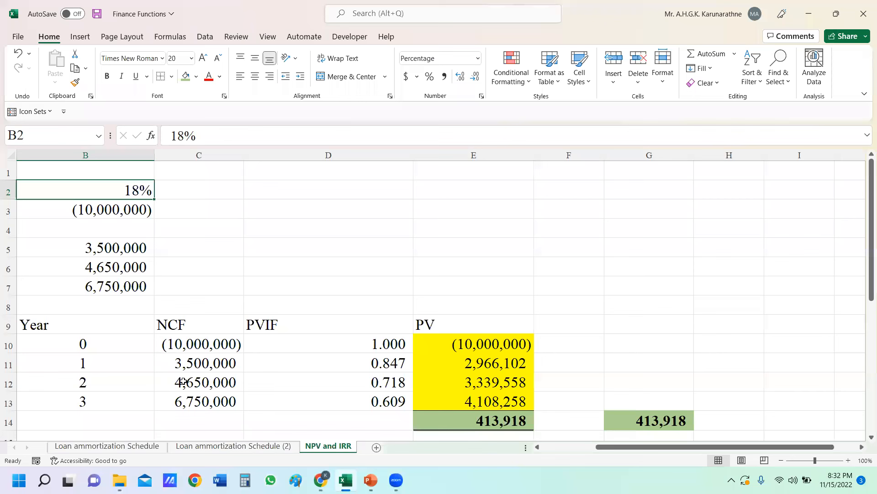
{"action": "left_click", "coordinate": [176, 362]}
{"action": "left_click_drag", "start_coordinate": [186, 371], "coordinate": [191, 395]}
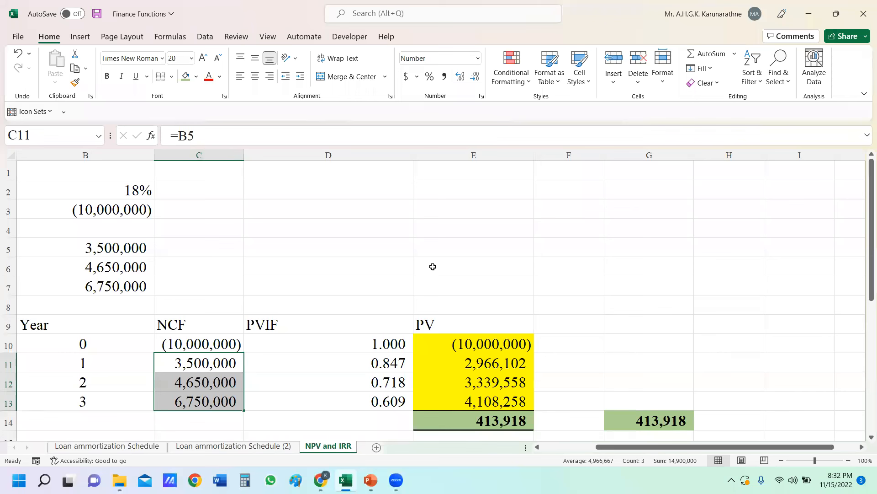
{"action": "left_click", "coordinate": [648, 421]}
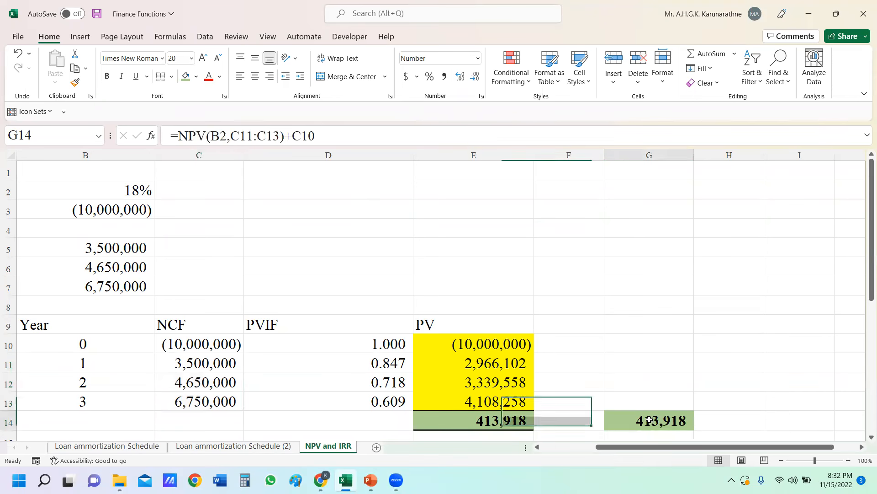
{"action": "left_click", "coordinate": [289, 134]}
{"action": "left_click_drag", "start_coordinate": [293, 135], "coordinate": [315, 135]}
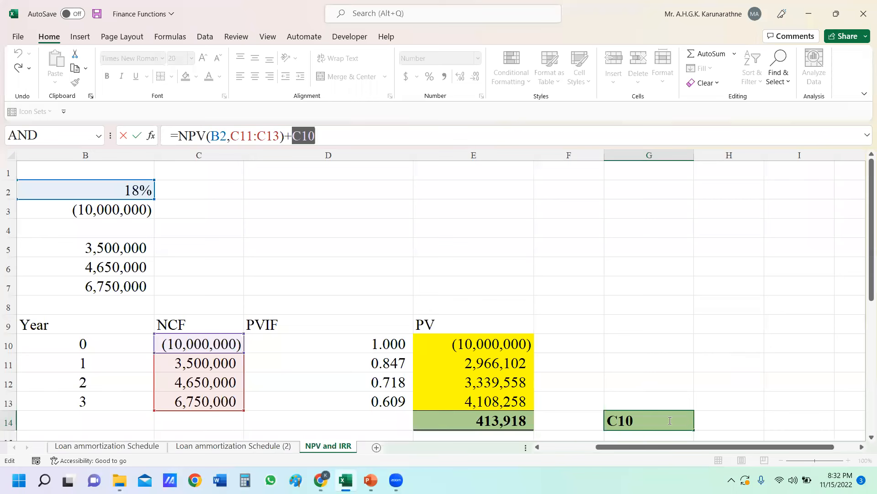
{"action": "key", "text": "Return"}
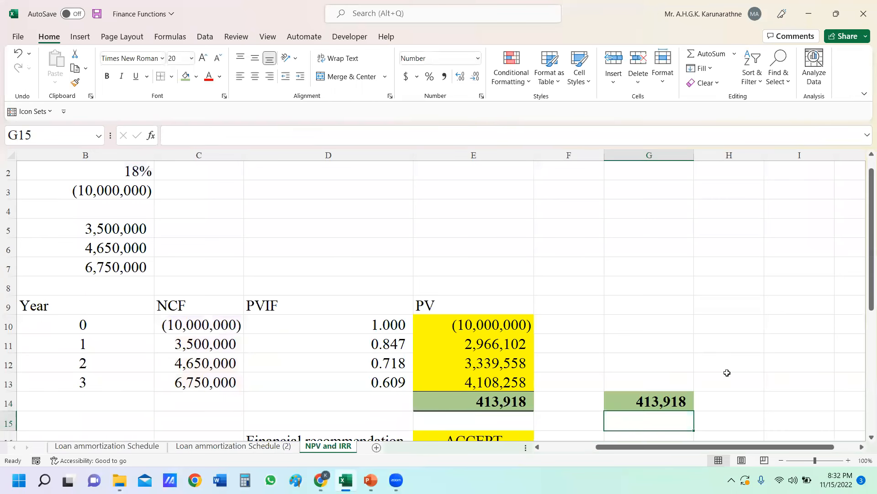
{"action": "left_click", "coordinate": [668, 338]}
{"action": "left_click", "coordinate": [639, 403]}
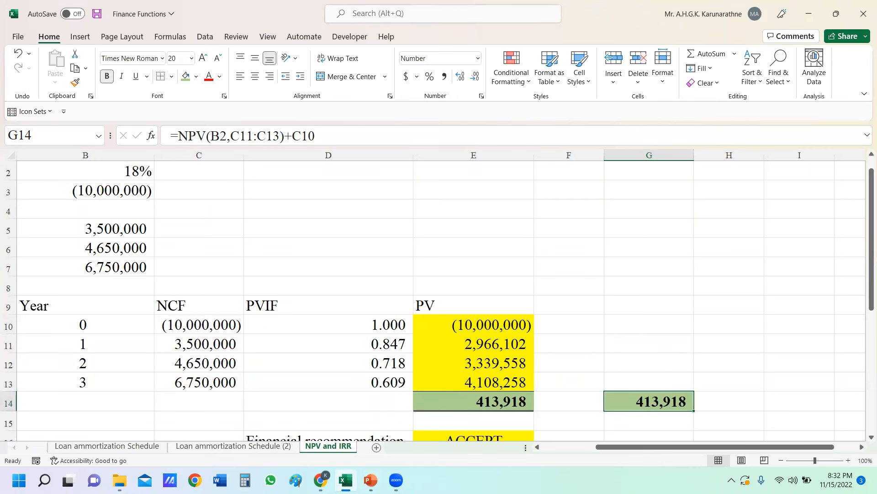
- Switch to the PowerPoint presentation and review the Year 1 and Year 2 cash inflows on the Activity -1 slide
{"action": "left_click", "coordinate": [370, 479]}
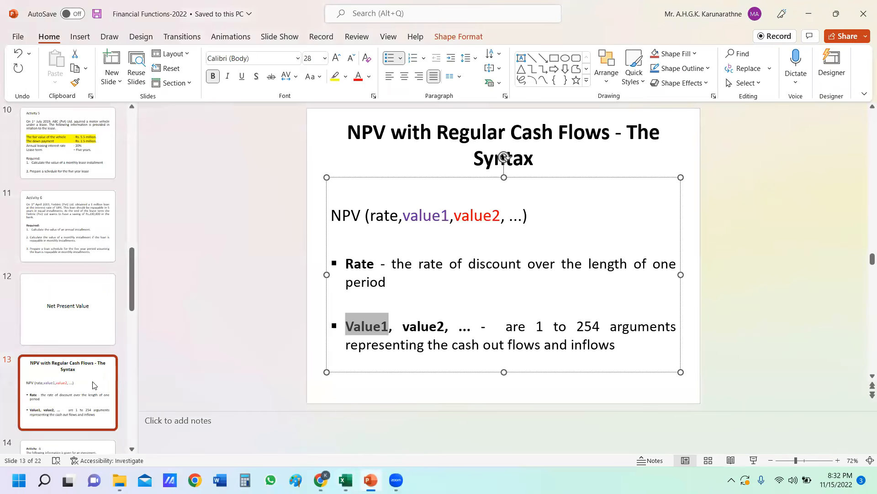
{"action": "left_click", "coordinate": [60, 384]}
{"action": "scroll", "coordinate": [118, 292], "scroll_direction": "down", "scroll_amount": 2}
{"action": "left_click", "coordinate": [64, 388]}
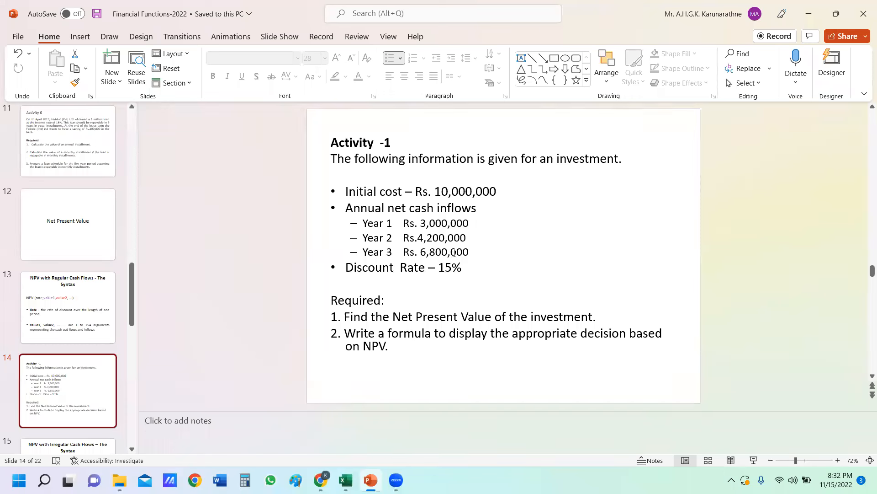
{"action": "left_click_drag", "start_coordinate": [433, 223], "coordinate": [467, 224]}
{"action": "double_click", "coordinate": [417, 238]}
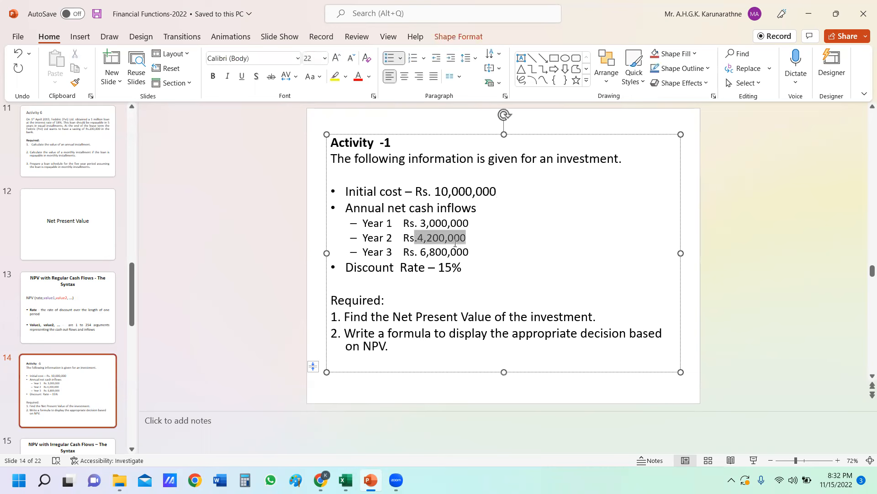
- Review the Year 3 cash inflow on the Activity -1 slide and return to the empty rows below the NPV table in Excel
{"action": "double_click", "coordinate": [439, 252]}
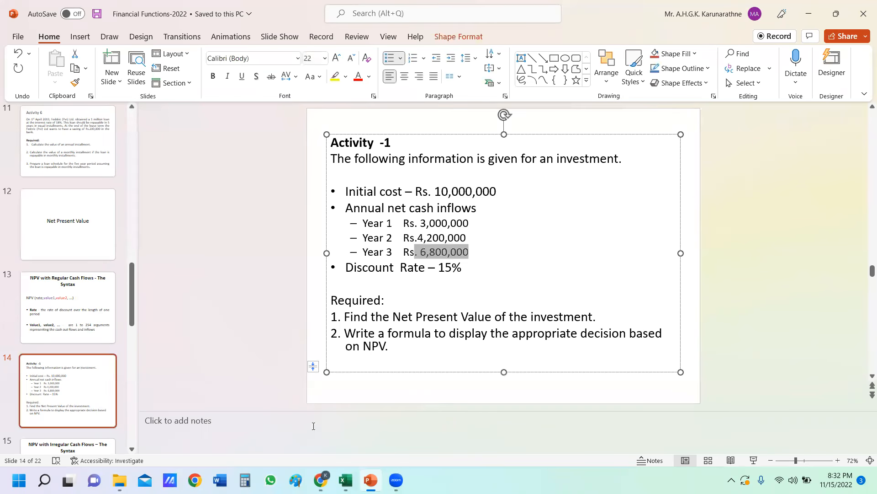
{"action": "left_click", "coordinate": [345, 480]}
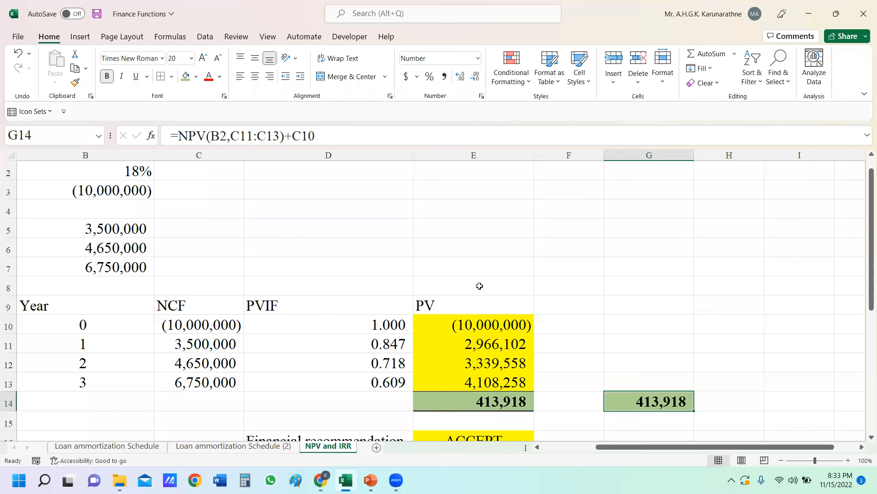
{"action": "scroll", "coordinate": [479, 286], "scroll_direction": "down", "scroll_amount": 2}
{"action": "scroll", "coordinate": [478, 282], "scroll_direction": "up", "scroll_amount": 2}
{"action": "scroll", "coordinate": [499, 287], "scroll_direction": "down", "scroll_amount": 5}
{"action": "scroll", "coordinate": [499, 286], "scroll_direction": "down", "scroll_amount": 4}
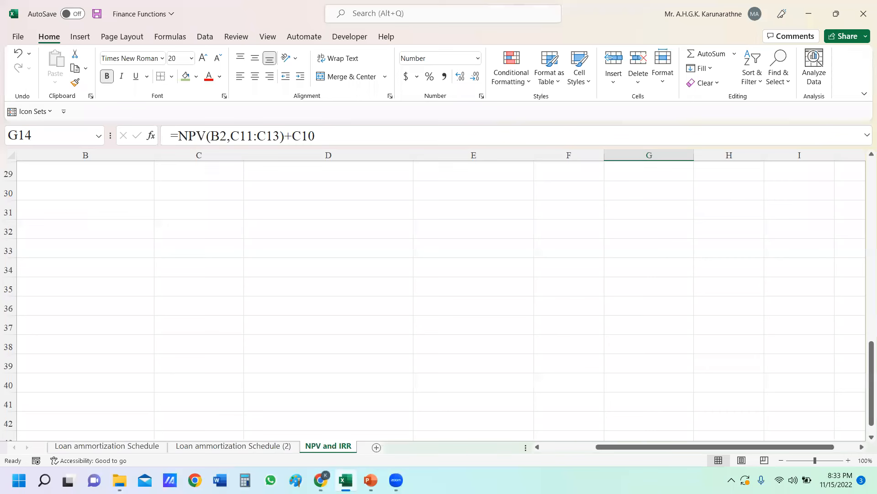
{"action": "mouse_move", "coordinate": [371, 480]}
{"action": "left_click", "coordinate": [371, 422]}
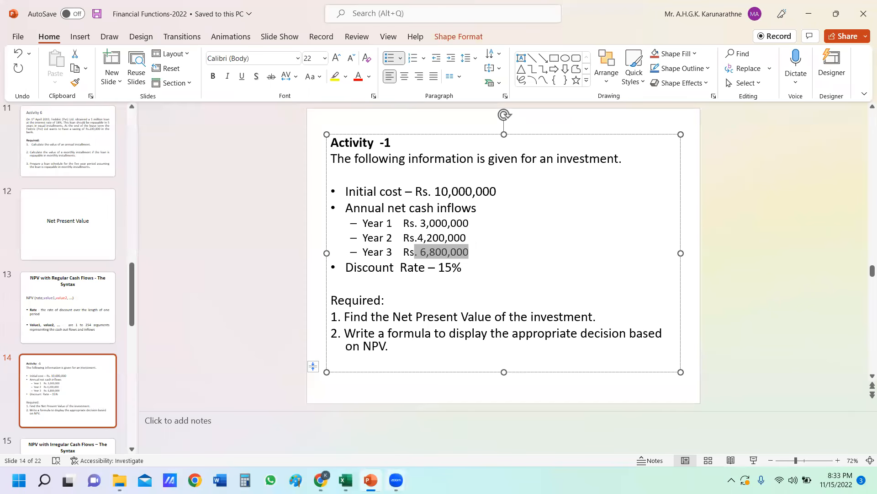
{"action": "key", "text": "alt+Tab"}
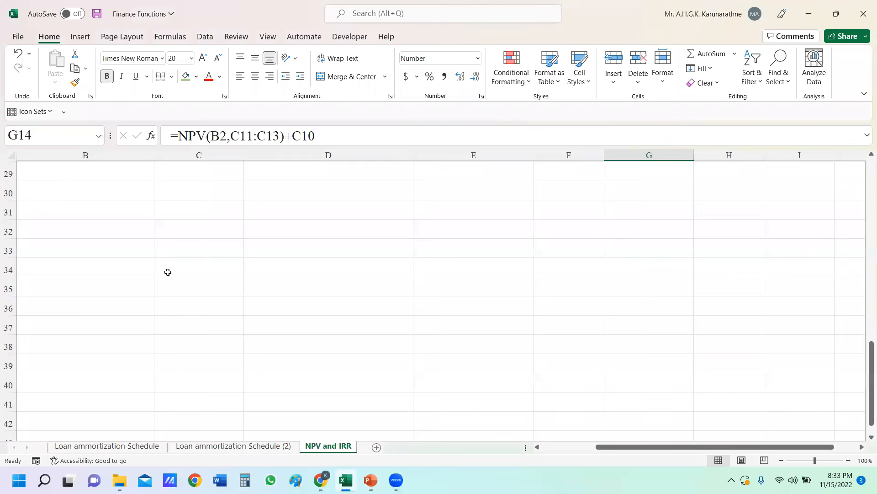
- Enter the labels Inputs, Initial investment and Discount rate in cells B30, B31 and B32
{"action": "left_click", "coordinate": [84, 186]}
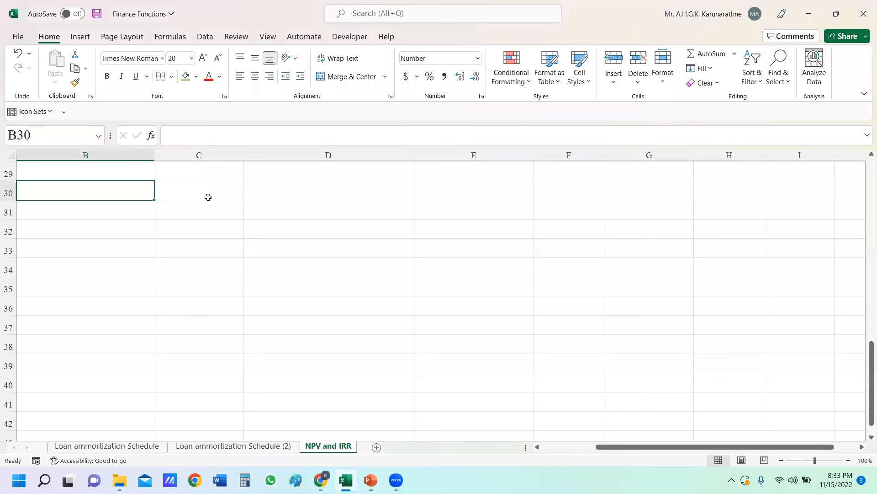
{"action": "type", "text": "Inputs"}
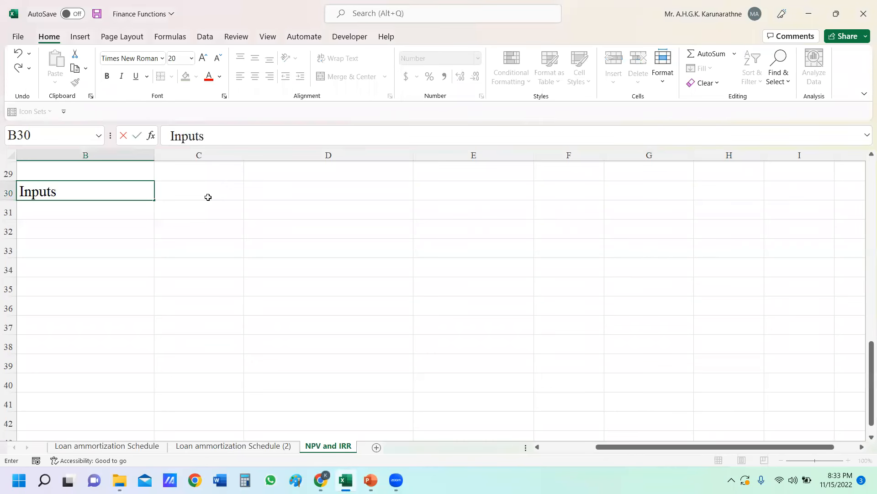
{"action": "key", "text": "Return"}
{"action": "type", "text": "I"}
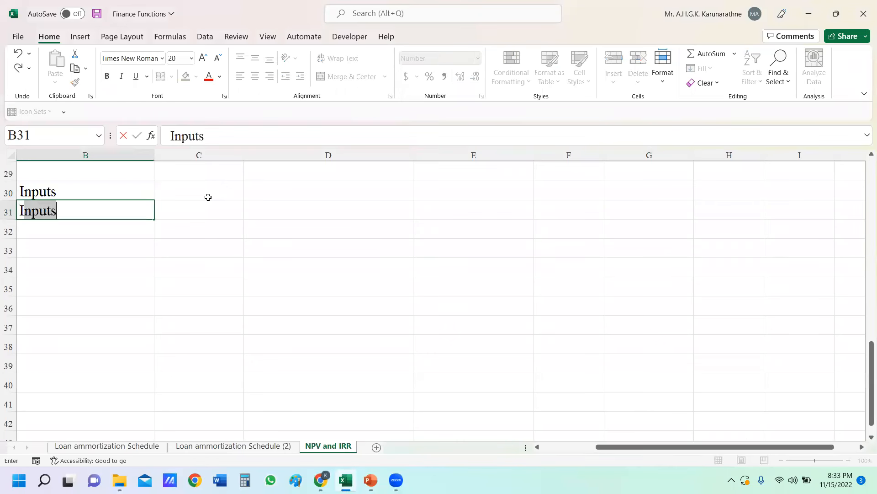
{"action": "type", "text": "nitial in"}
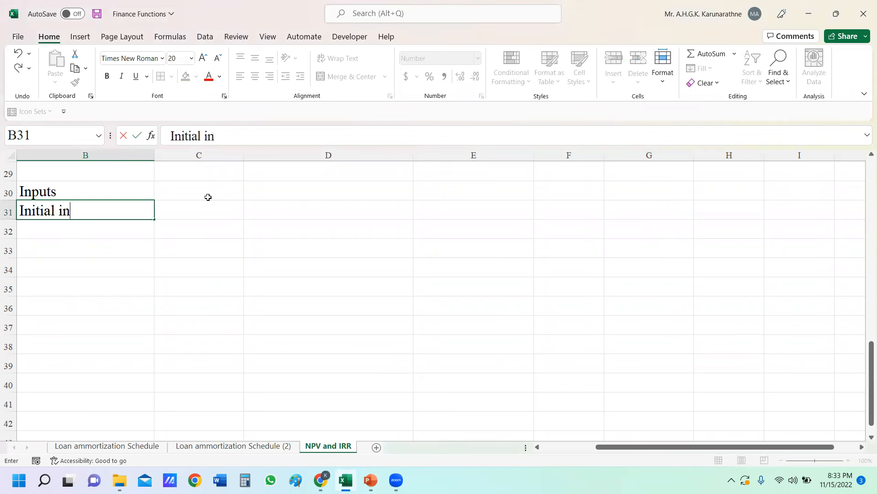
{"action": "type", "text": "vestment"}
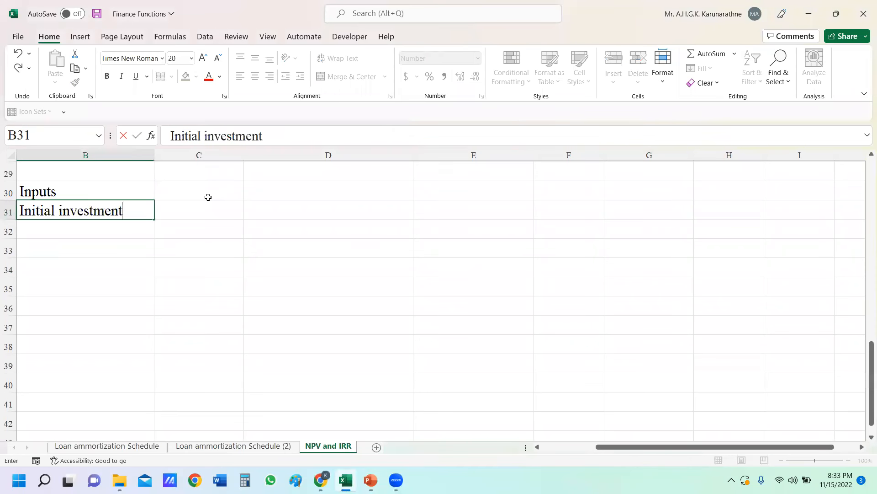
{"action": "key", "text": "Return"}
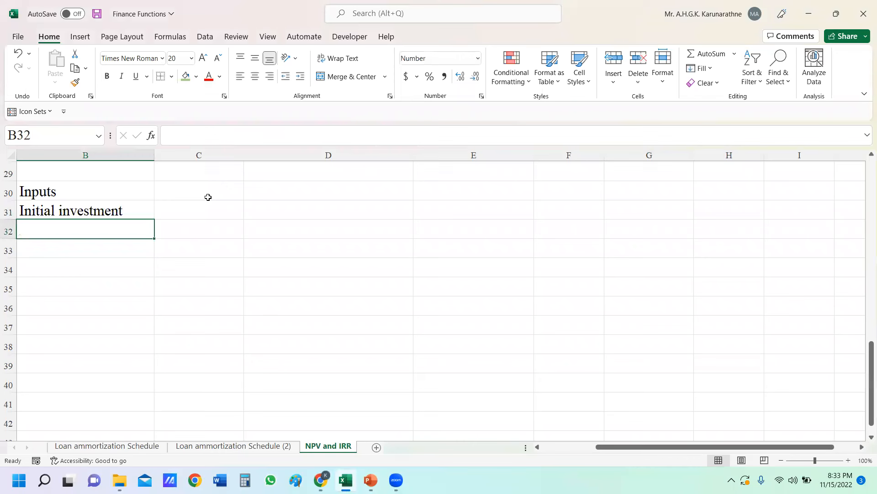
{"action": "type", "text": "Discoun"}
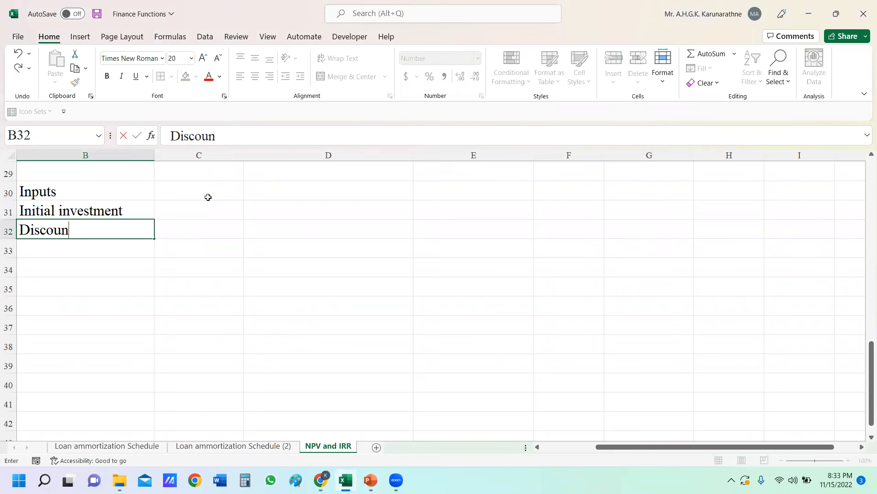
{"action": "type", "text": "t rate"}
{"action": "left_click", "coordinate": [87, 250]}
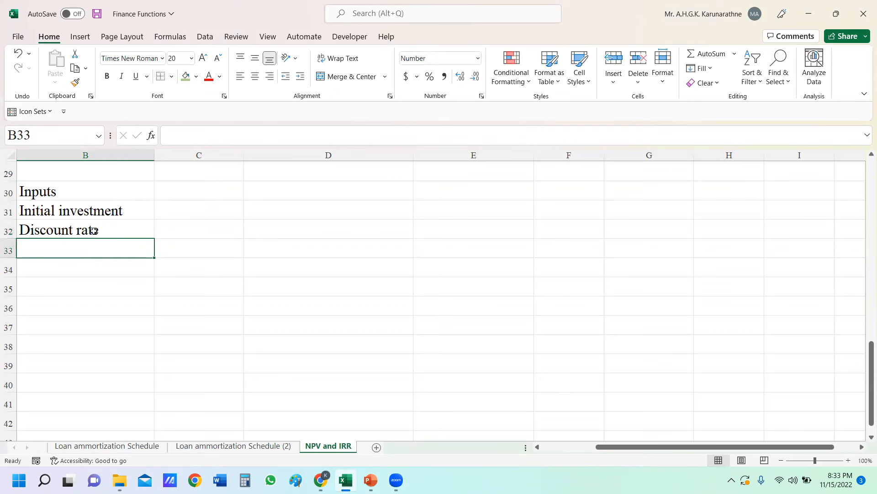
- Fill the Inputs heading in B30 with green and add the label Future cashfows in B33
{"action": "left_click", "coordinate": [64, 190]}
{"action": "left_click", "coordinate": [186, 76]}
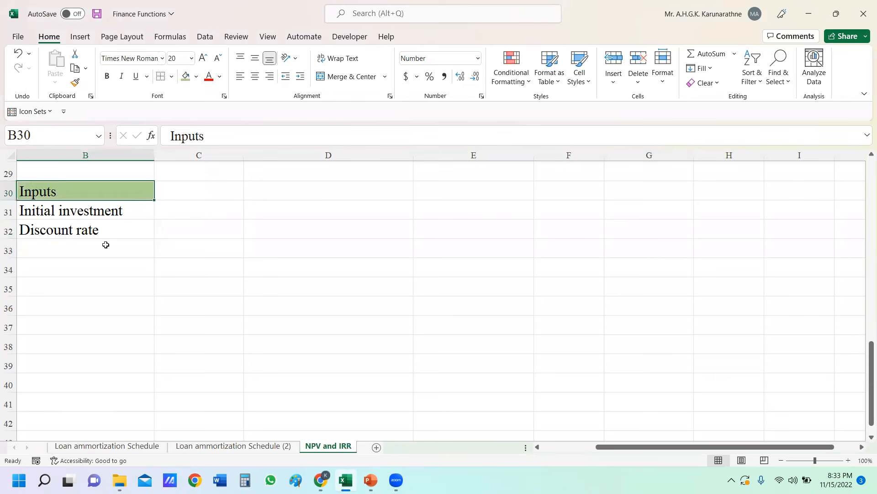
{"action": "left_click", "coordinate": [83, 249]}
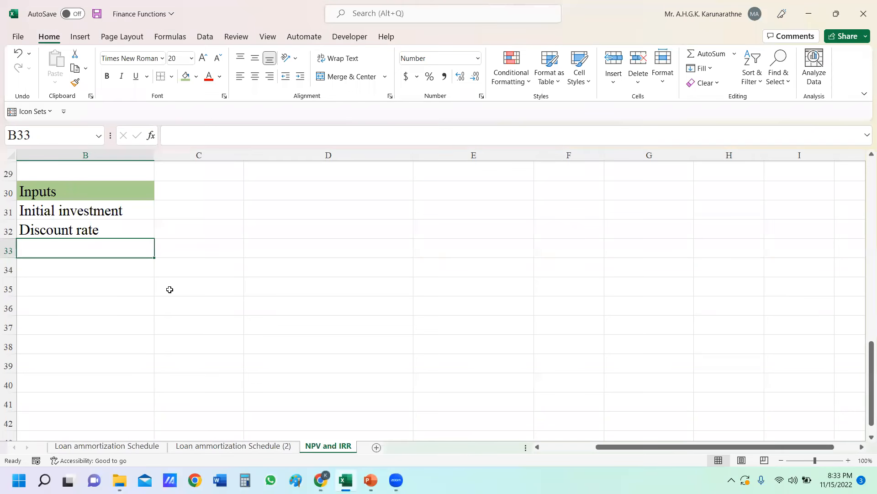
{"action": "type", "text": "Fiutur"}
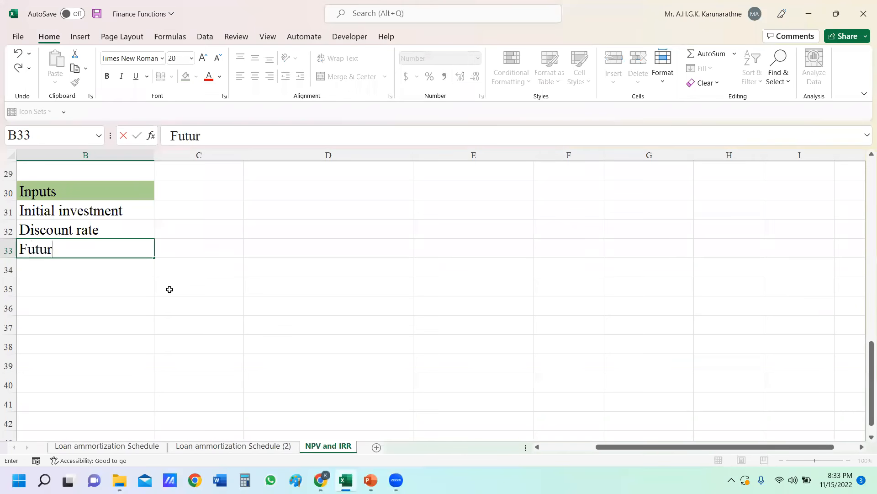
{"action": "type", "text": "e cashfows"}
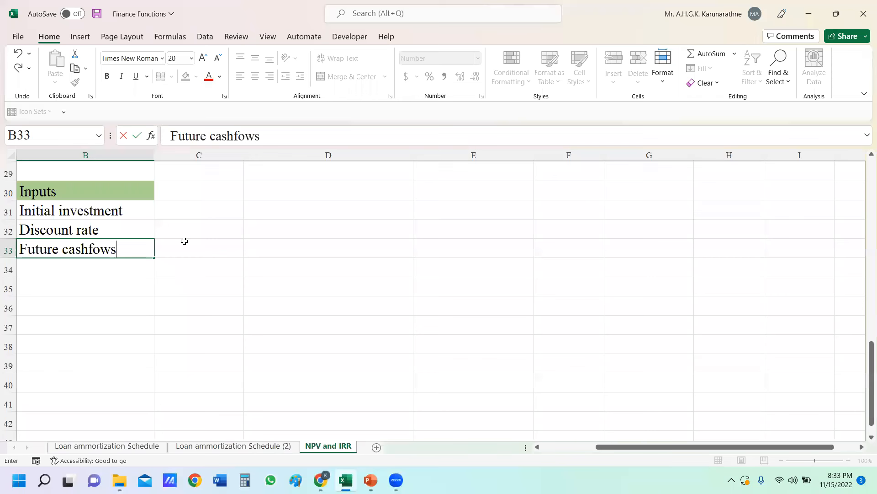
{"action": "left_click", "coordinate": [305, 234]}
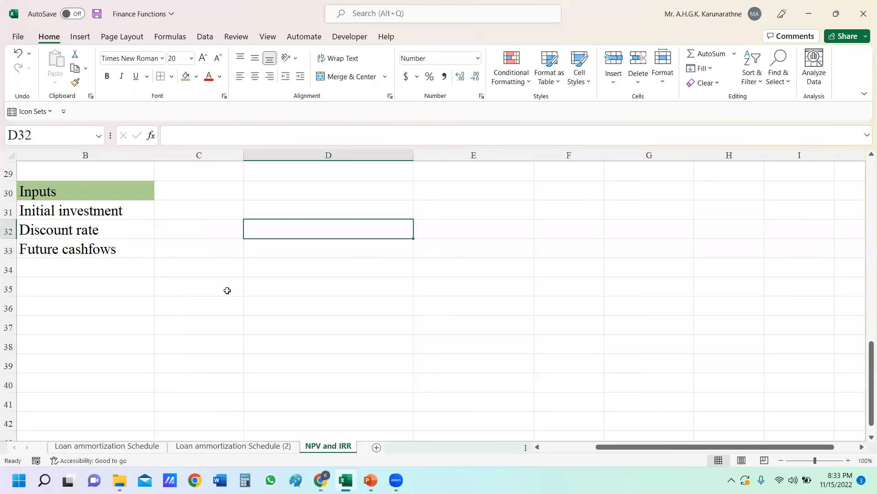
- Check the Activity -1 slide in PowerPoint, and back in Excel enter 1000000 as the initial investment in C31
{"action": "left_click", "coordinate": [371, 480]}
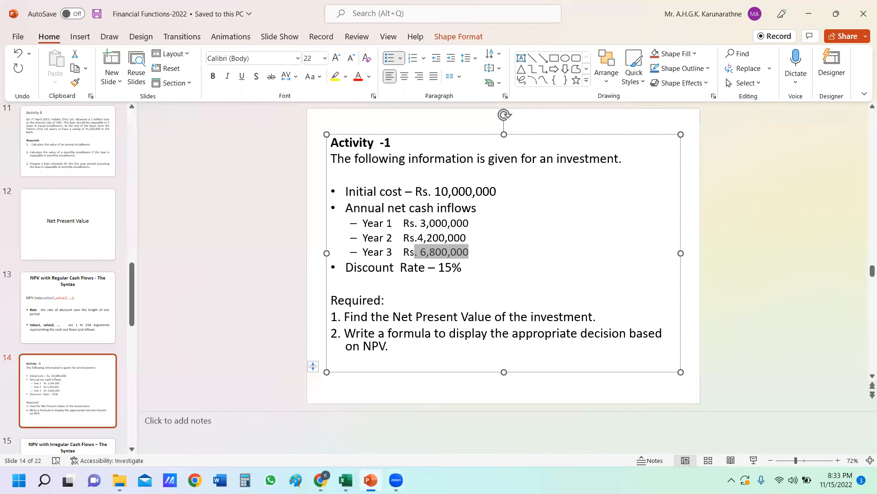
{"action": "left_click", "coordinate": [346, 480]}
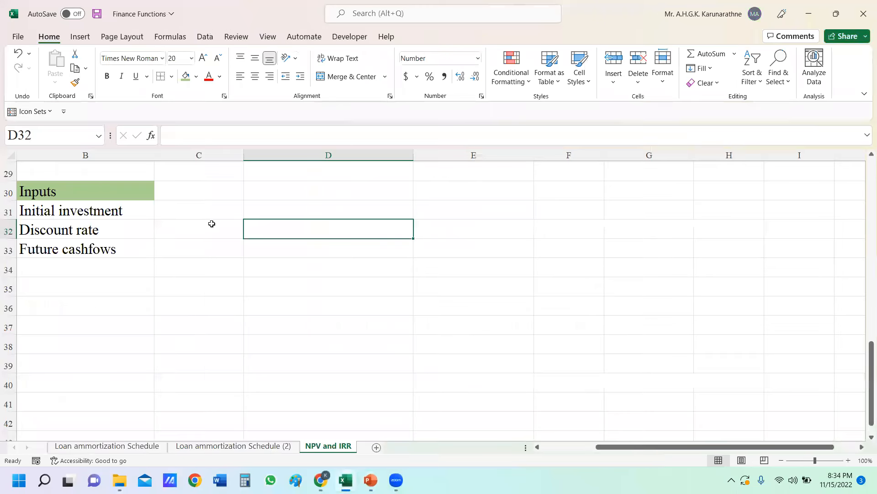
{"action": "left_click", "coordinate": [176, 205]}
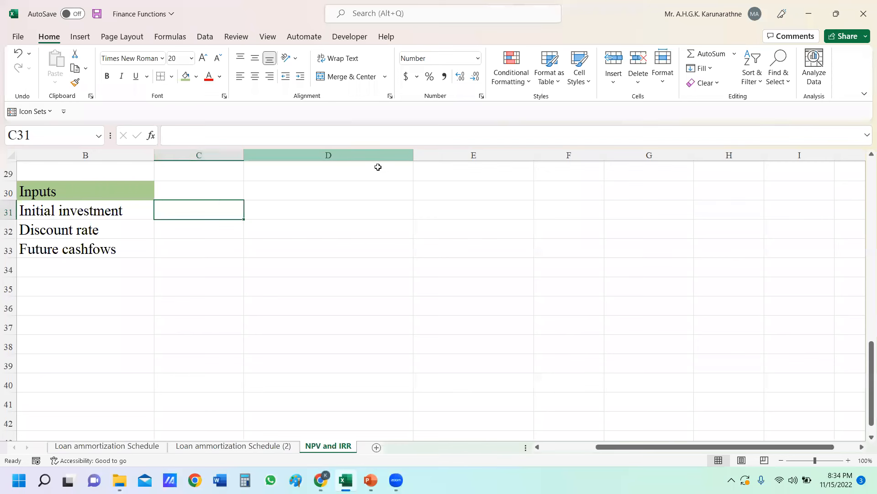
{"action": "mouse_move", "coordinate": [413, 154]}
{"action": "left_mouse_down"}
{"action": "mouse_move", "coordinate": [361, 155]}
{"action": "mouse_move", "coordinate": [415, 154]}
{"action": "left_mouse_up"}
{"action": "type", "text": "1000000"}
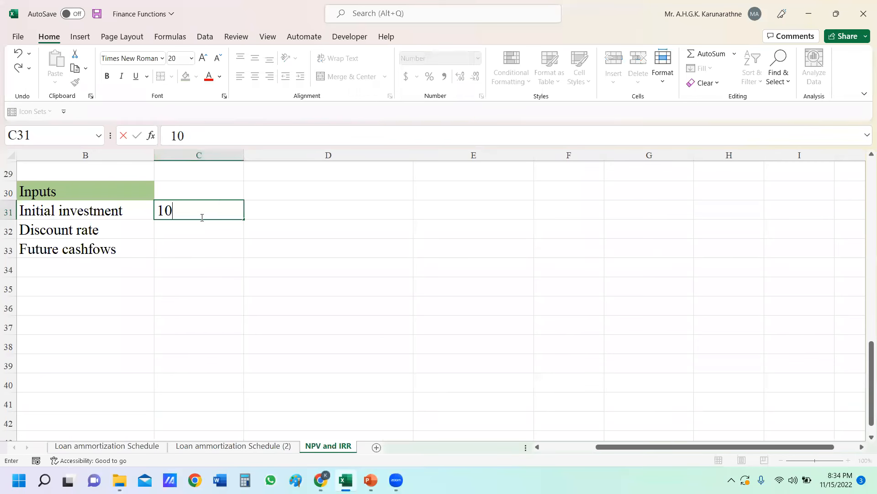
{"action": "key", "text": "Return"}
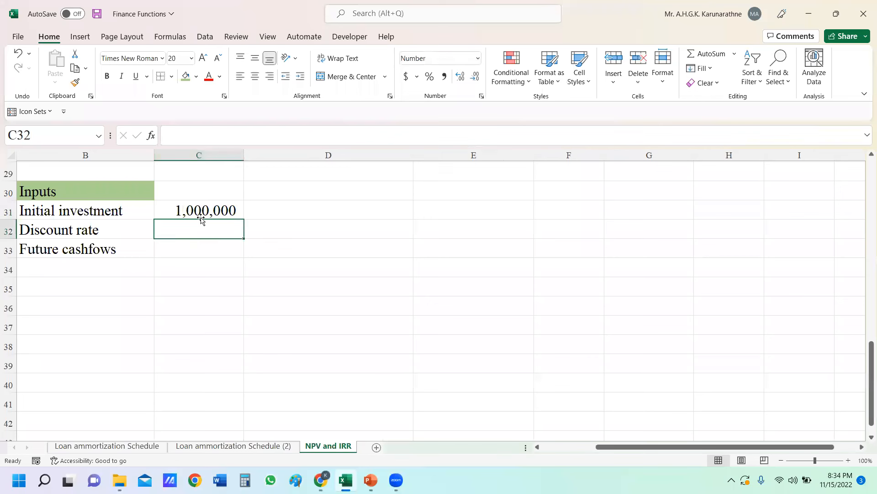
- Replace the initial investment in C31 with 10,000,000
{"action": "left_click_drag", "start_coordinate": [202, 220], "coordinate": [201, 217]}
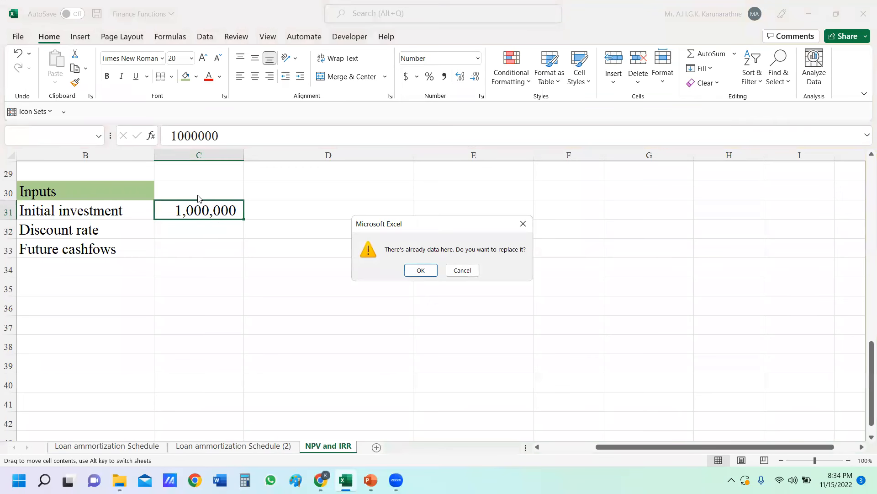
{"action": "left_click", "coordinate": [414, 274]}
{"action": "type", "text": "1"}
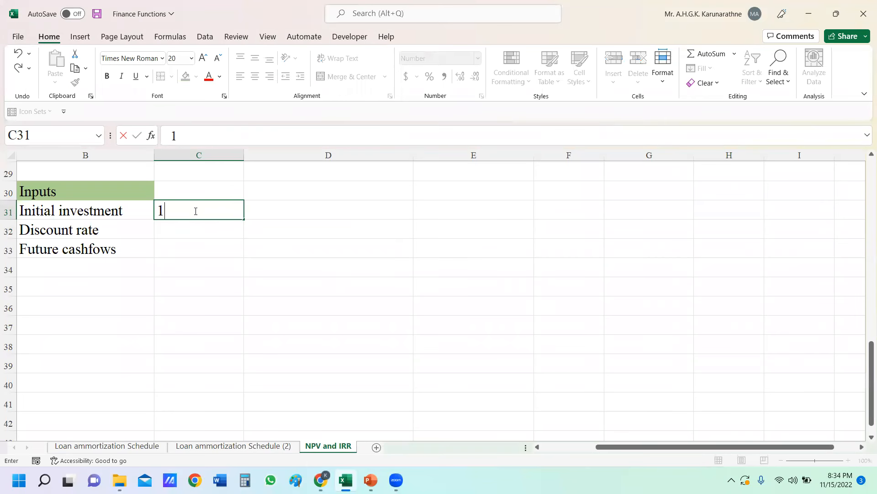
{"action": "type", "text": "0,000,000"}
{"action": "key", "text": "Return"}
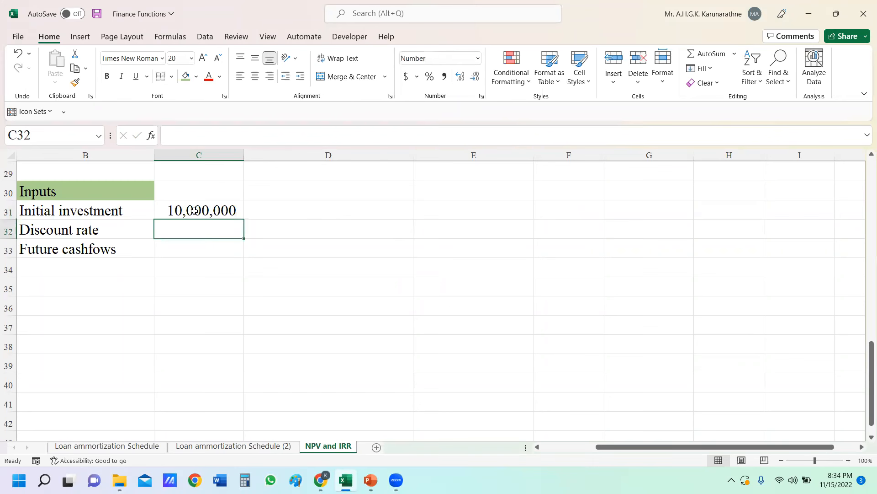
- Enter the discount rate of .15 in C32 and format it as a percentage
{"action": "type", "text": ".1"}
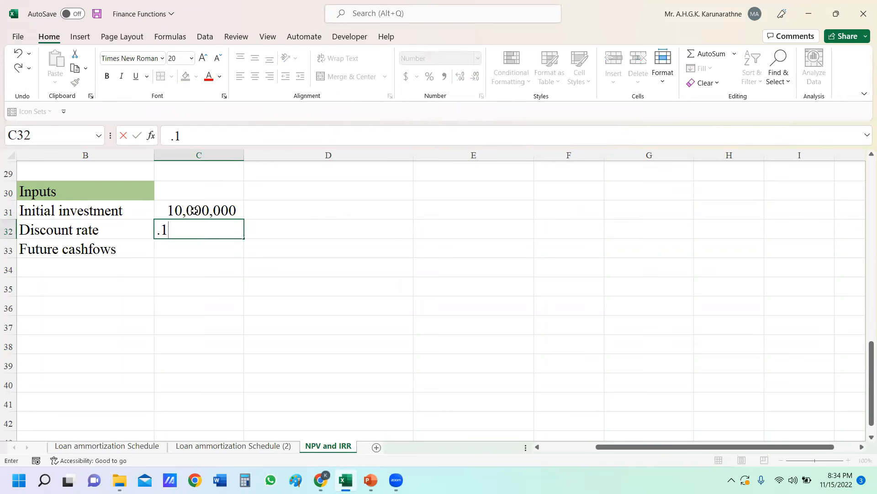
{"action": "key", "text": "Return"}
{"action": "left_click", "coordinate": [220, 235]}
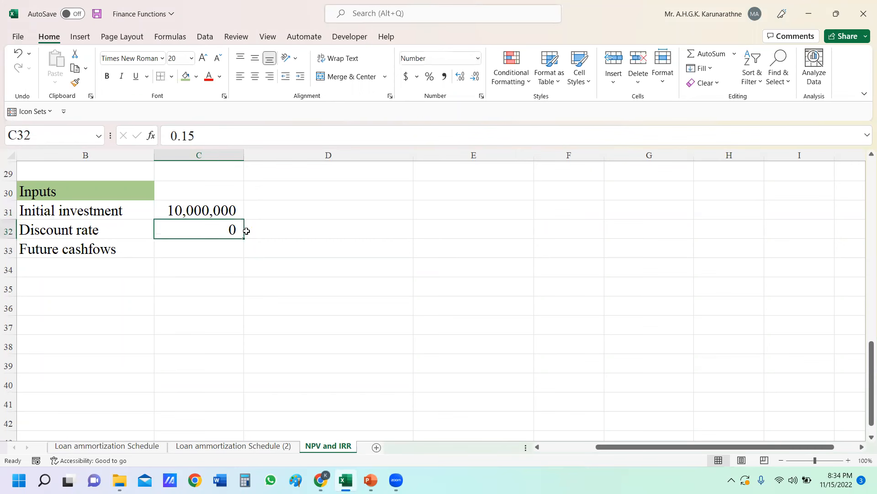
{"action": "left_click", "coordinate": [429, 76]}
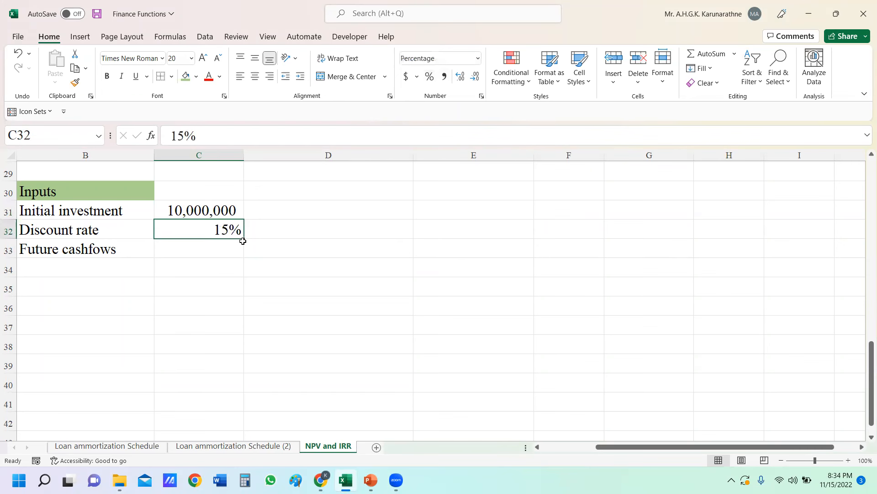
- Check the annual cash inflows on the PowerPoint slide, and back in Excel enter 3000000, 4,200,000 and 6,800,000 in C33:C35
{"action": "left_click", "coordinate": [211, 249]}
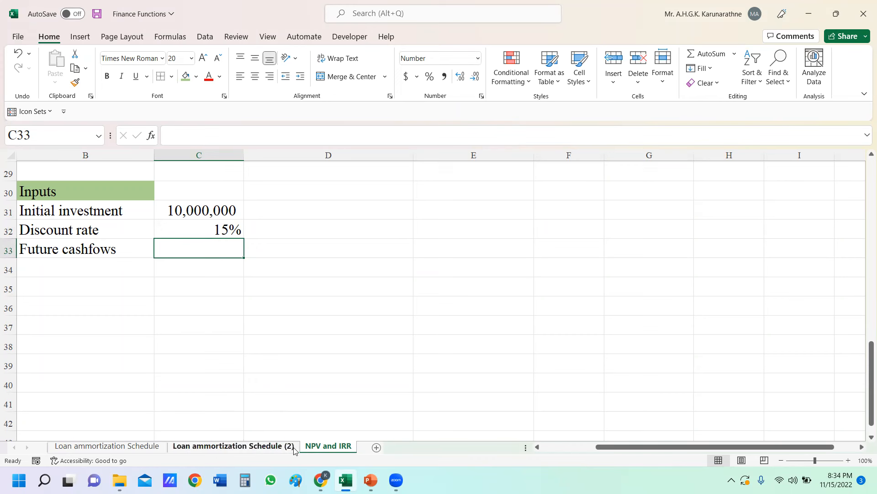
{"action": "left_click", "coordinate": [370, 480]}
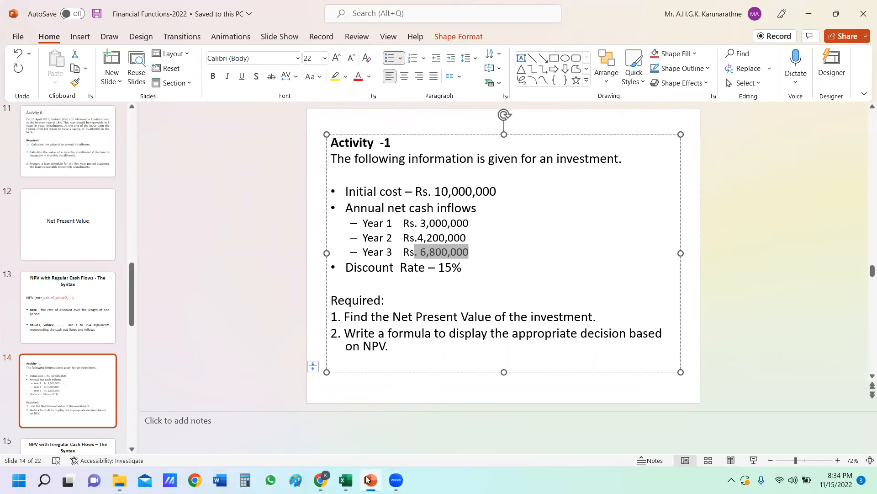
{"action": "mouse_move", "coordinate": [346, 479]}
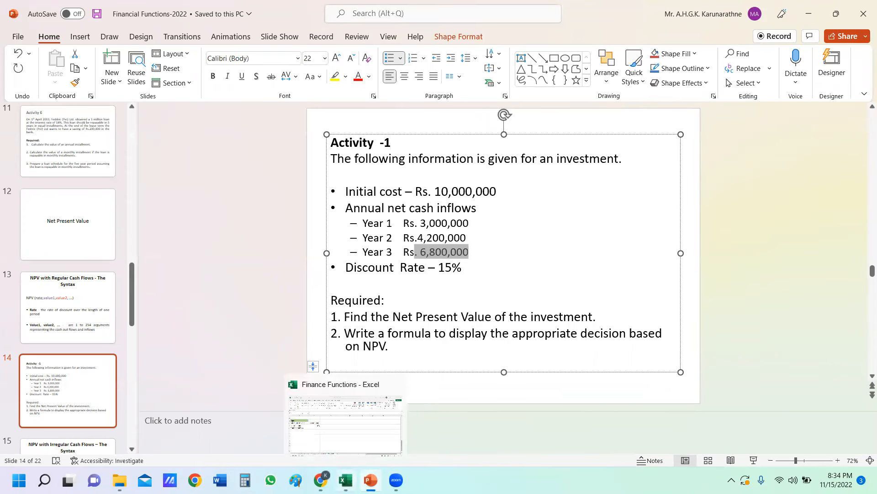
{"action": "left_click", "coordinate": [345, 425]}
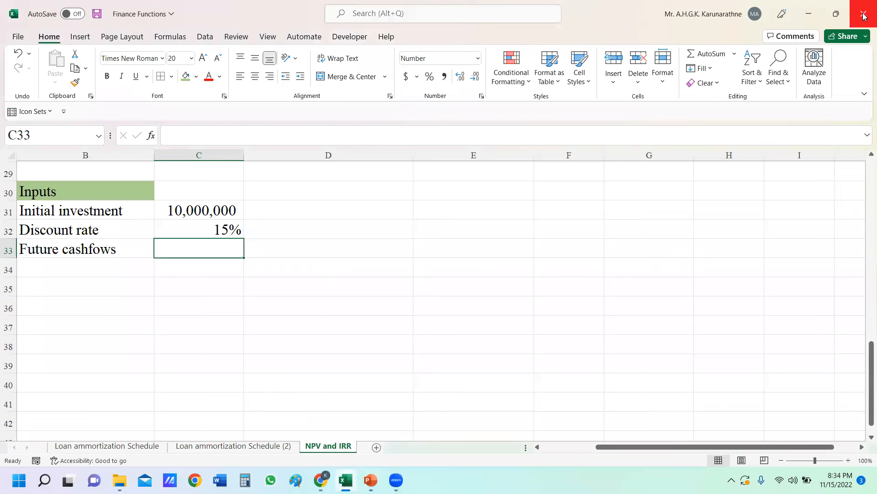
{"action": "type", "text": "3000000"}
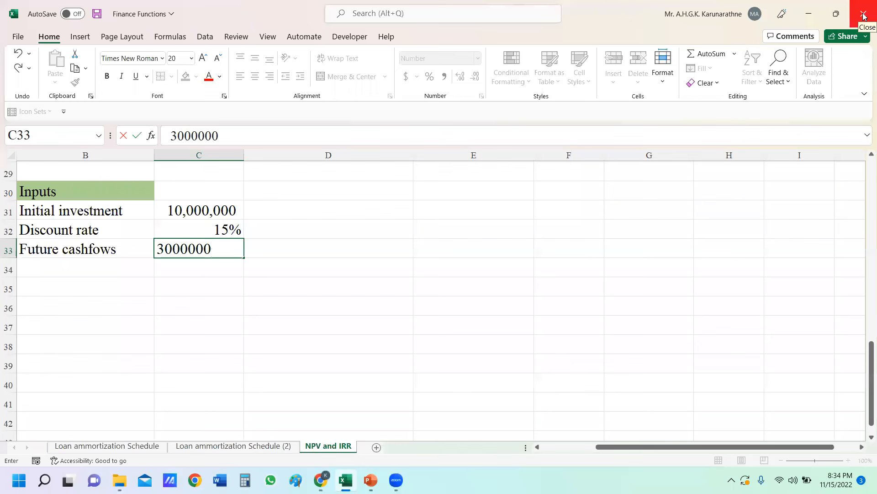
{"action": "key", "text": "Return"}
{"action": "type", "text": "4,200,000"}
{"action": "key", "text": "Return"}
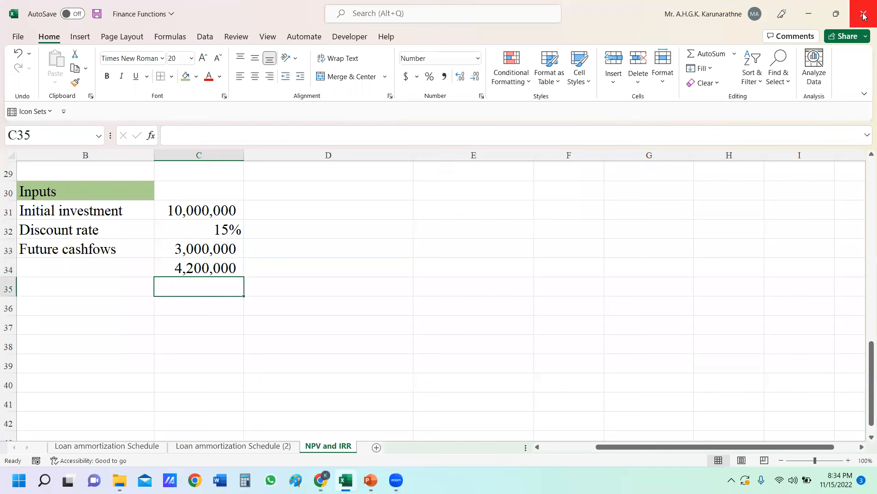
{"action": "type", "text": "6,800,00"}
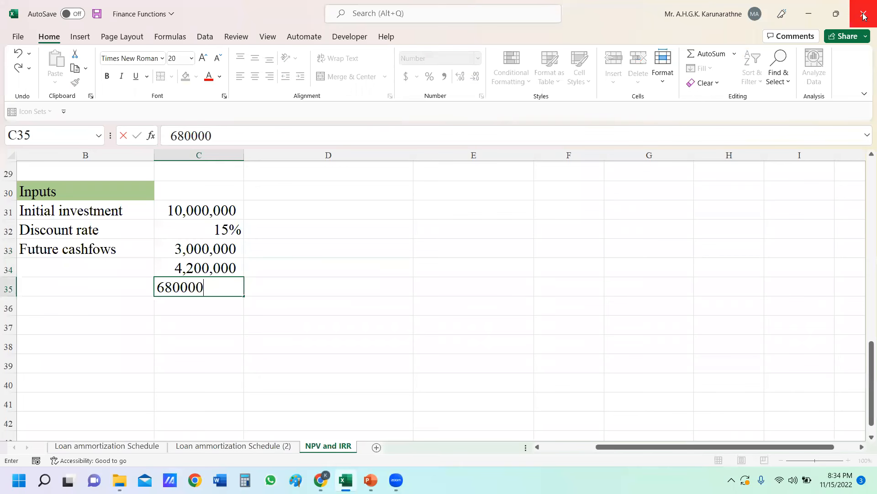
{"action": "type", "text": "0"}
{"action": "key", "text": "Return"}
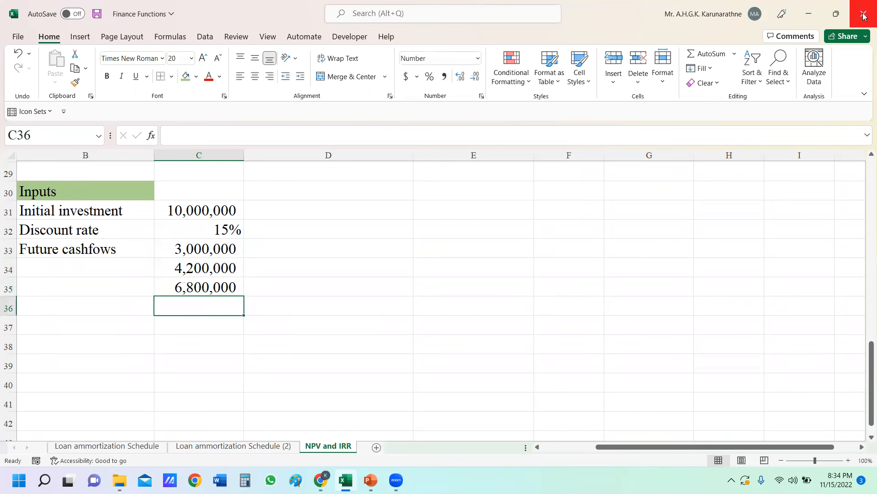
- Recheck the Activity -1 slide in PowerPoint, and back in Excel add the label NPV in B37
{"action": "key", "text": "alt+Tab"}
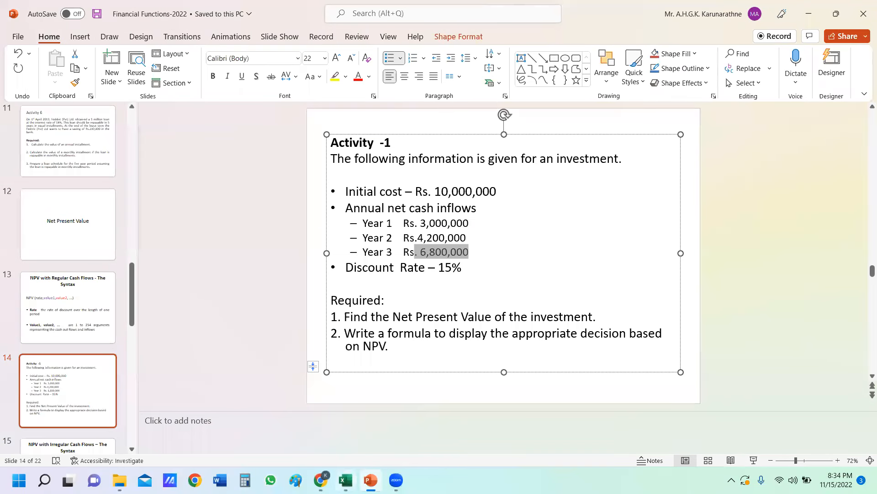
{"action": "key", "text": "alt+Tab"}
{"action": "left_click", "coordinate": [366, 281]}
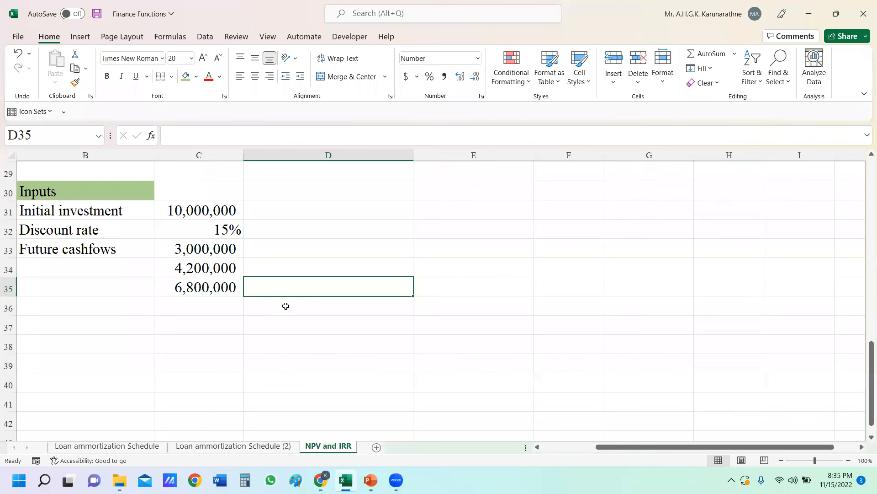
{"action": "left_click", "coordinate": [124, 329]}
{"action": "type", "text": "N"}
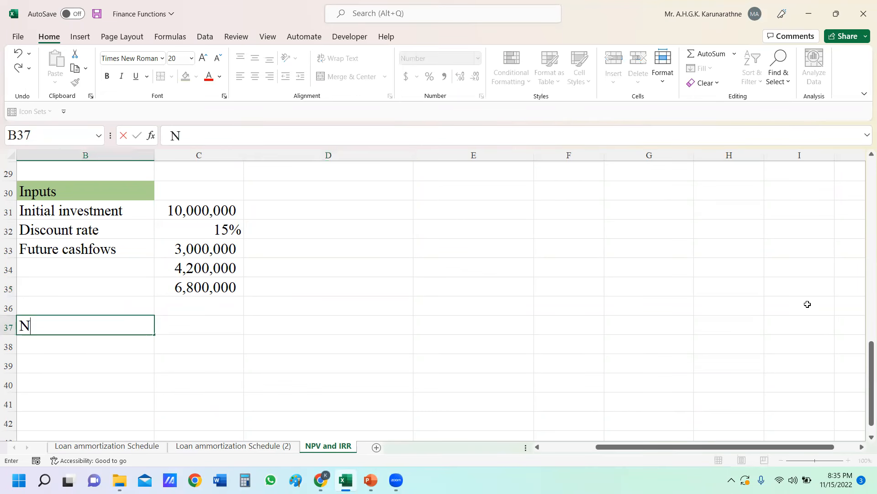
{"action": "type", "text": "PV"}
- Build an NPV function in C37 with C32 as the rate and the cash flows C33:C35 as Value1
{"action": "left_click", "coordinate": [210, 329]}
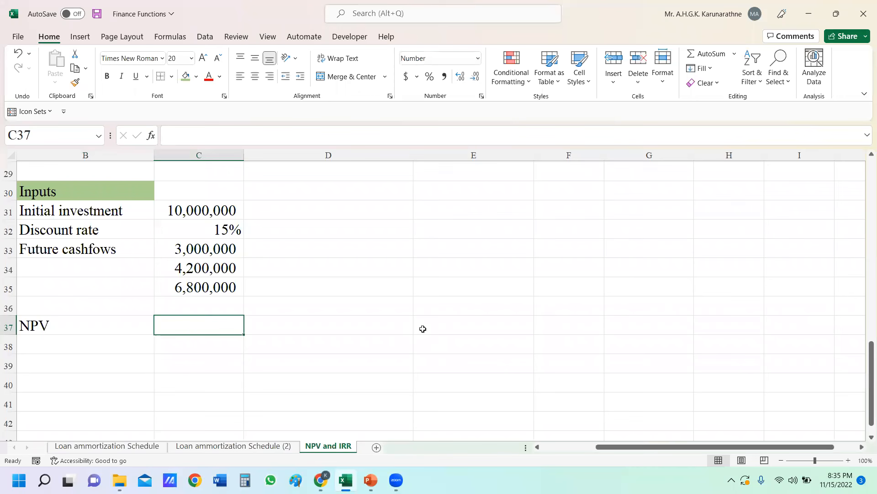
{"action": "type", "text": "="}
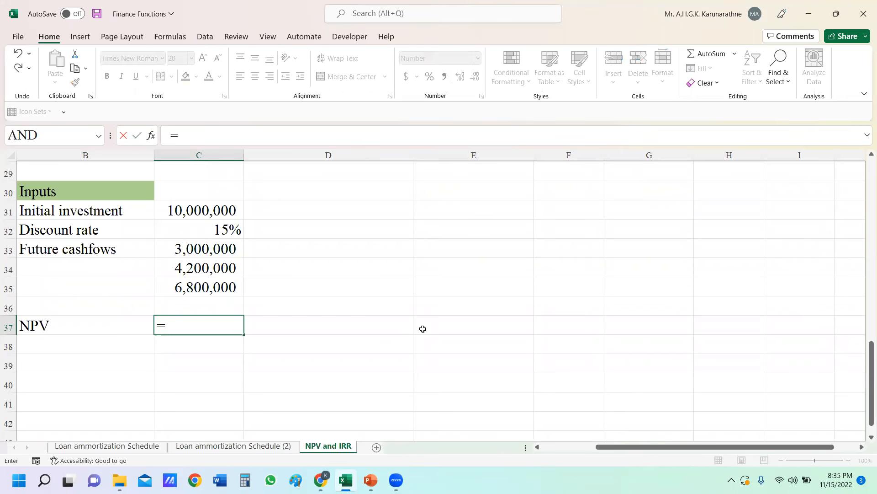
{"action": "type", "text": "npv"}
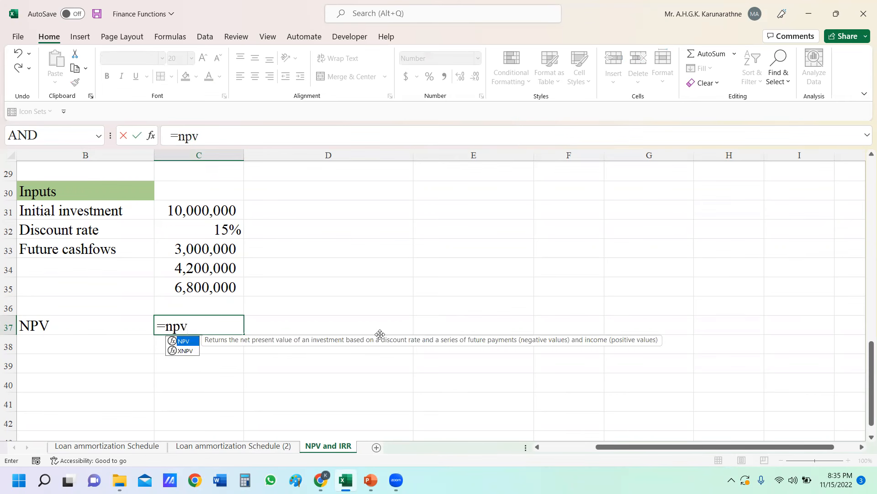
{"action": "double_click", "coordinate": [185, 341]}
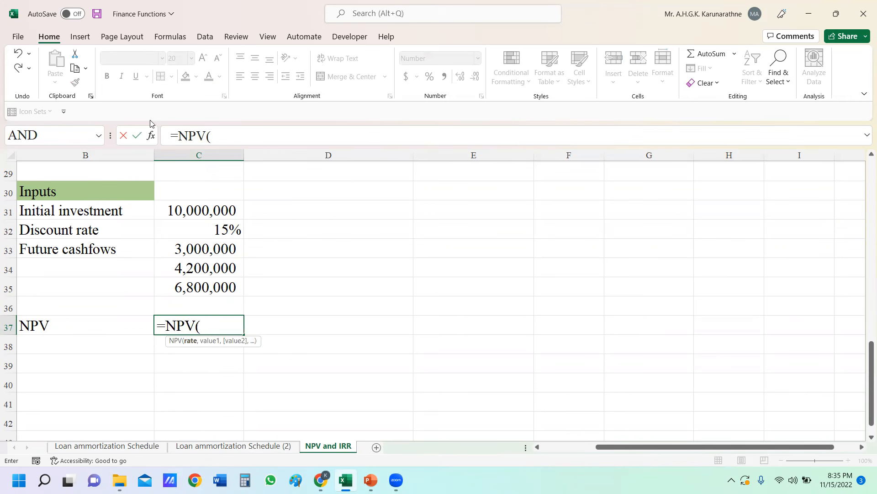
{"action": "left_click", "coordinate": [151, 135]}
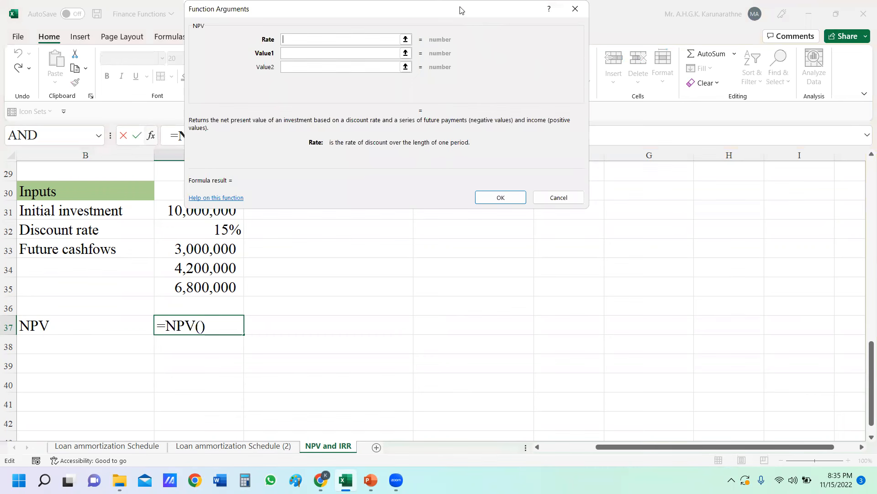
{"action": "left_click_drag", "start_coordinate": [473, 17], "coordinate": [727, 149]}
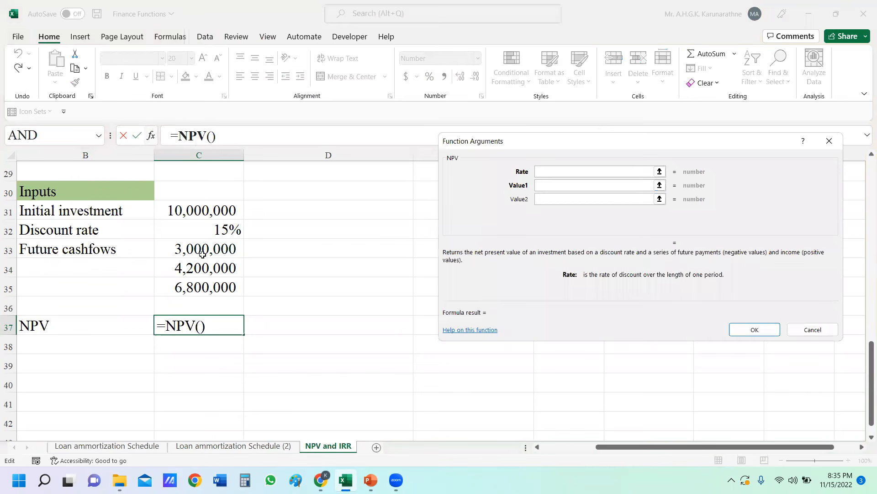
{"action": "left_click", "coordinate": [220, 227]}
{"action": "left_click", "coordinate": [562, 185]}
{"action": "left_click_drag", "start_coordinate": [212, 249], "coordinate": [216, 283]}
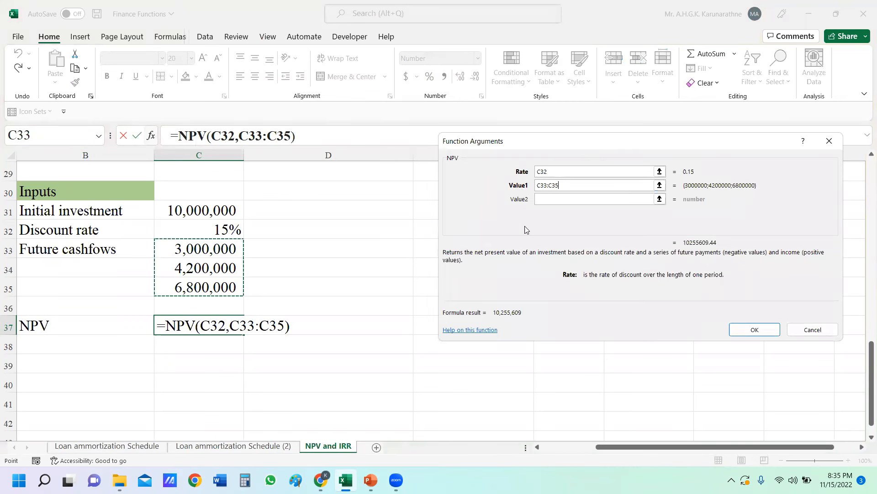
- Subtract the initial investment C31 from the NPV function in C37, completing =NPV(C32,C33:C35)-C31, and fill the cell with green
{"action": "left_click", "coordinate": [315, 134]}
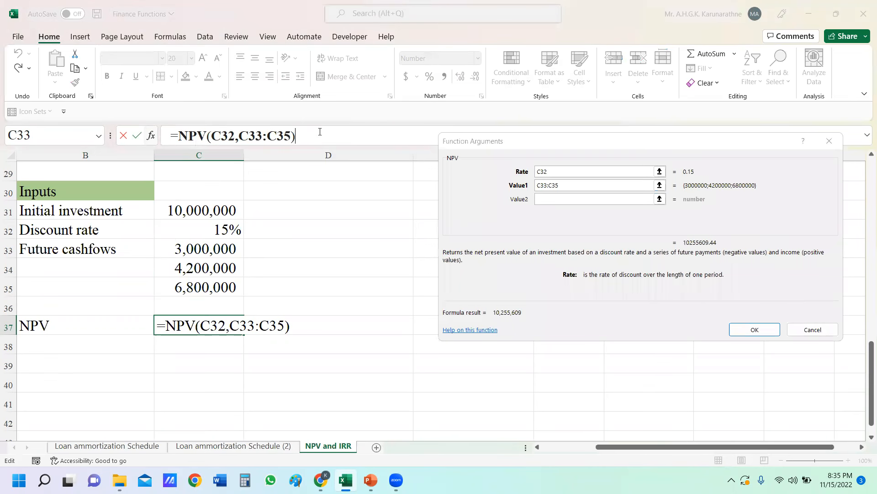
{"action": "type", "text": "-"}
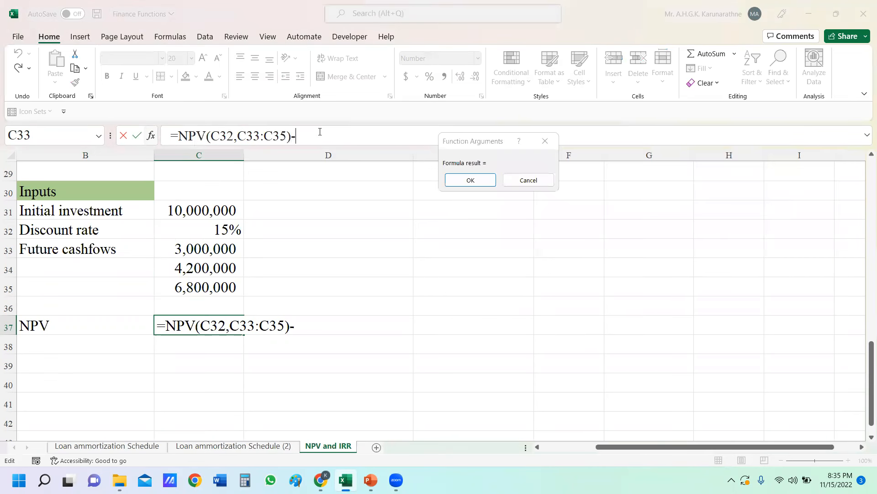
{"action": "left_click", "coordinate": [215, 209]}
{"action": "left_click", "coordinate": [487, 182]}
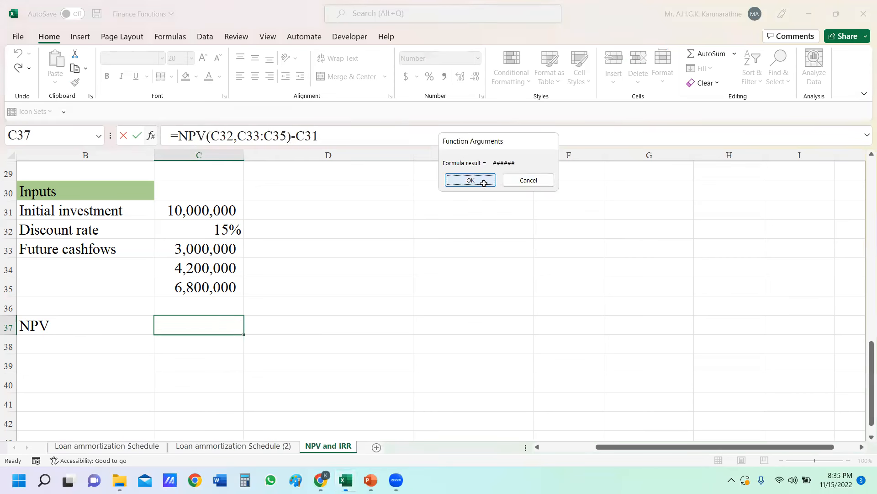
{"action": "left_click", "coordinate": [228, 355]}
{"action": "left_click", "coordinate": [222, 327]}
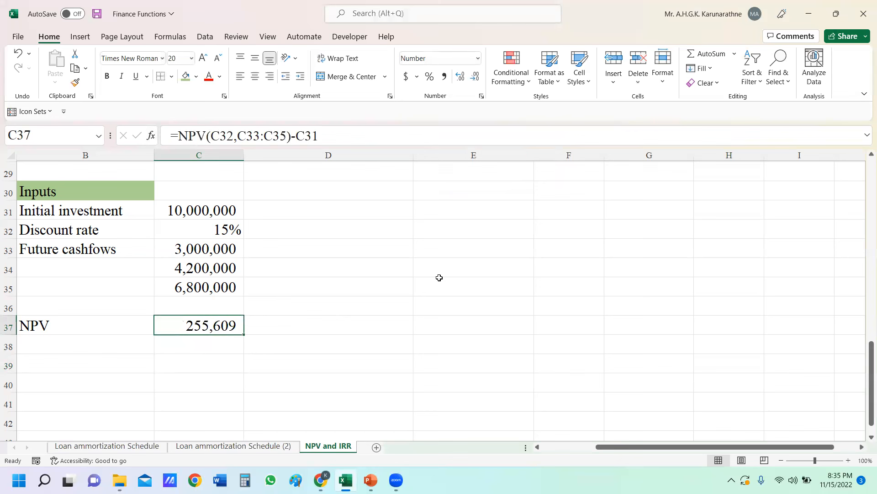
{"action": "left_click", "coordinate": [187, 77]}
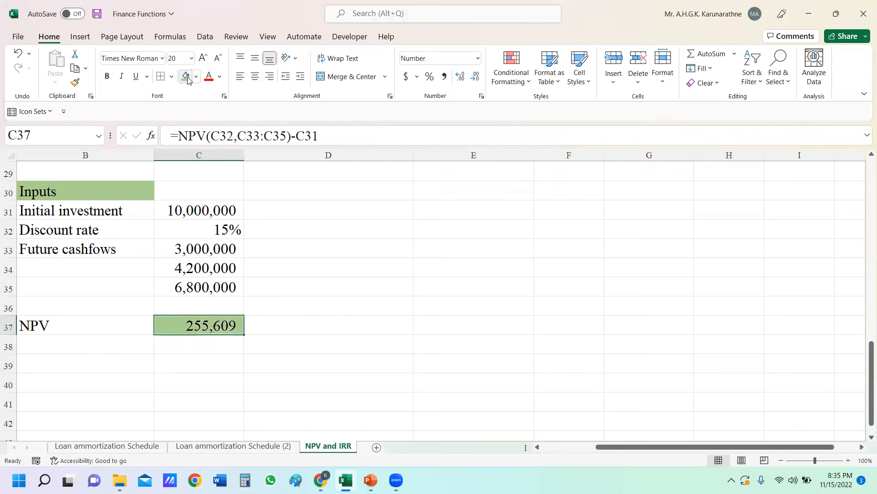
{"action": "left_click", "coordinate": [445, 242]}
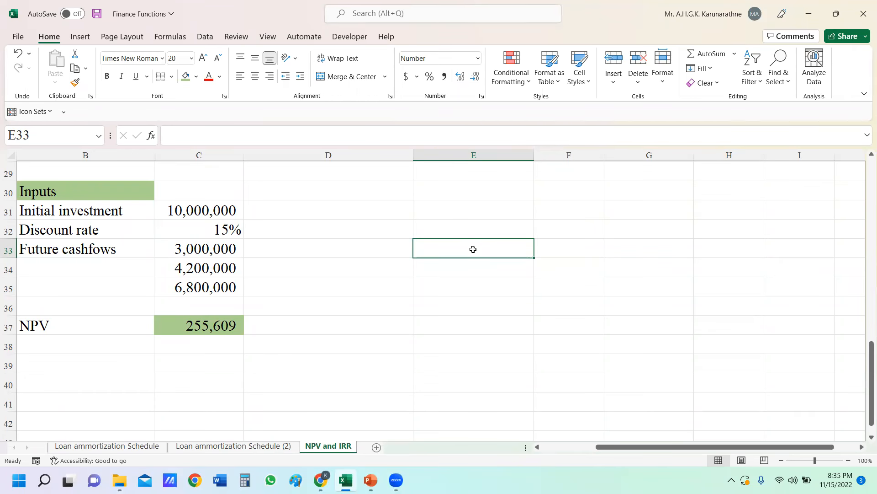
- Add the label PVIF in E32 and enter the formula =1/(1+C32)^H33 in E33
{"action": "left_click", "coordinate": [502, 221]}
{"action": "type", "text": "PVIF"}
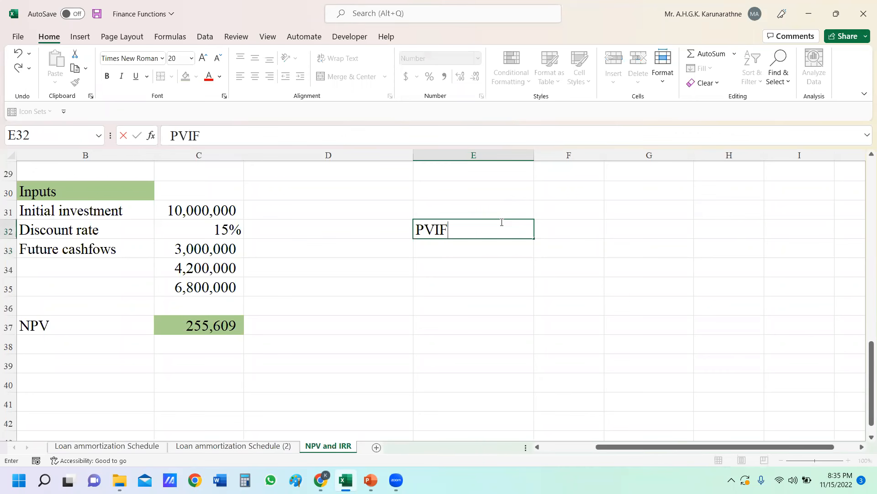
{"action": "key", "text": "Return"}
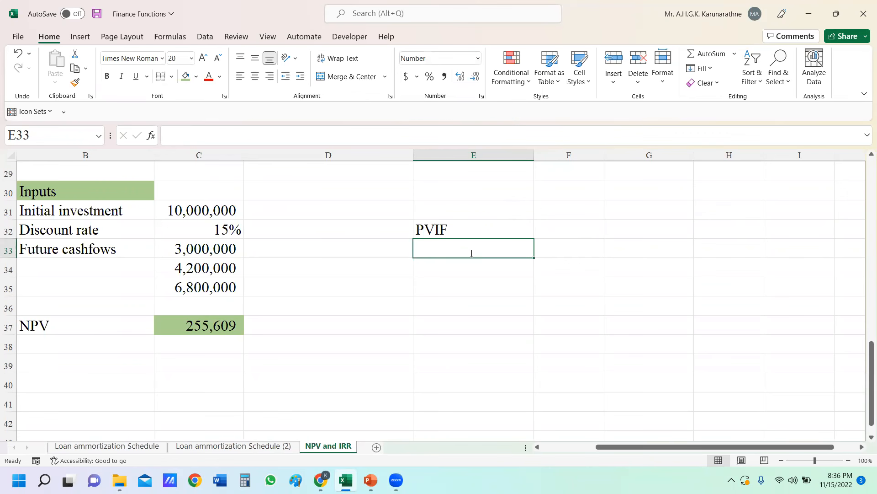
{"action": "type", "text": "=1/"}
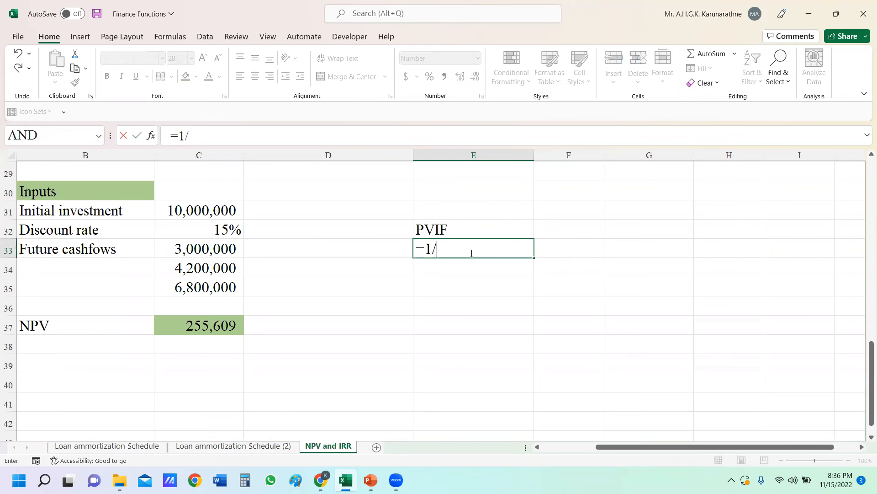
{"action": "type", "text": "(1*"}
{"action": "key", "text": "BackSpace"}
{"action": "type", "text": "+"}
{"action": "left_click", "coordinate": [236, 229]}
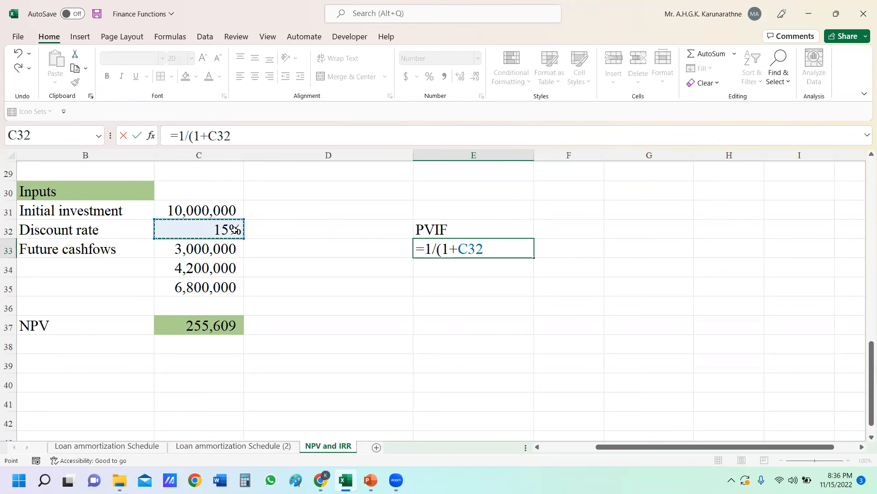
{"action": "type", "text": ")"}
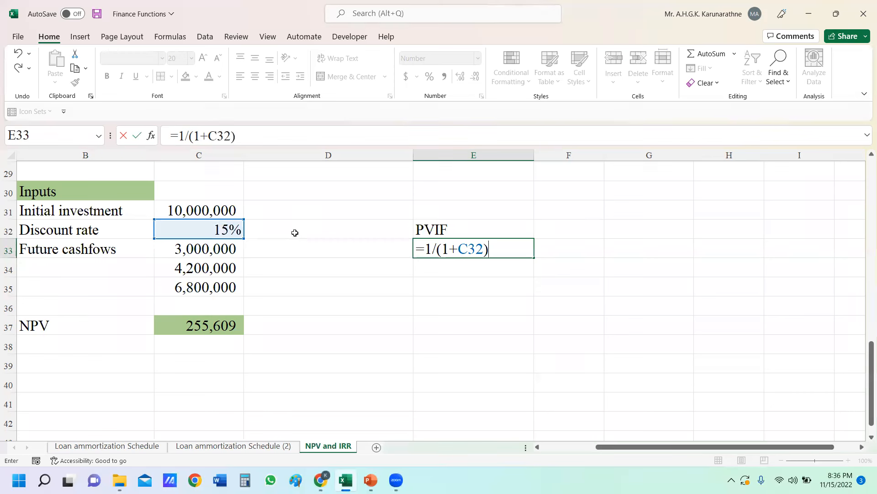
{"action": "type", "text": "^"}
{"action": "left_click", "coordinate": [722, 246]}
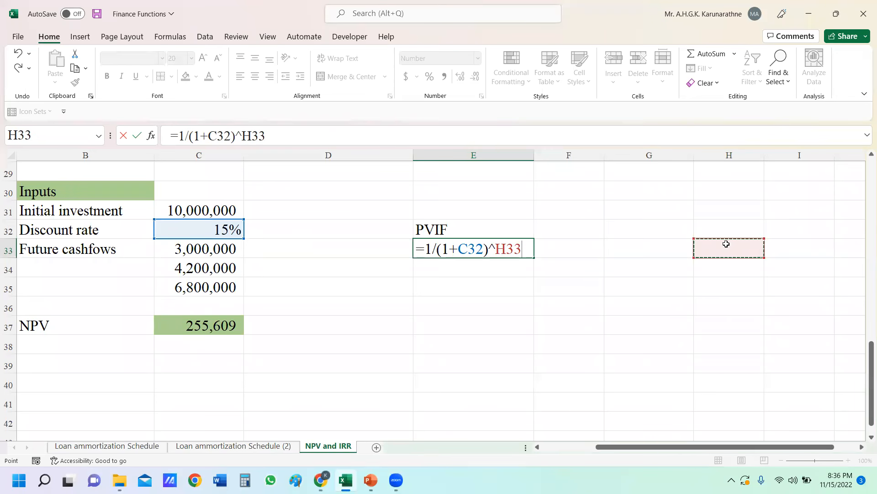
{"action": "key", "text": "Return"}
- Enter the period numbers 1, 2 and 3 in cells H33 to H35
{"action": "left_click", "coordinate": [719, 243]}
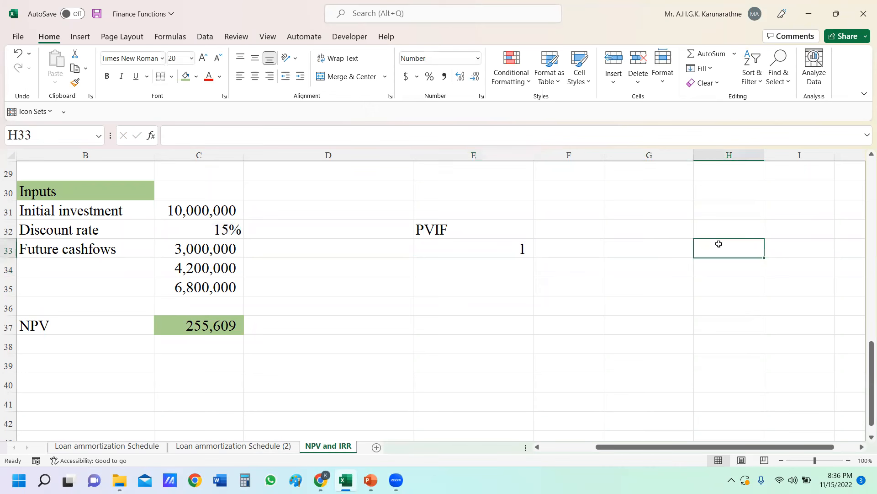
{"action": "type", "text": "1"}
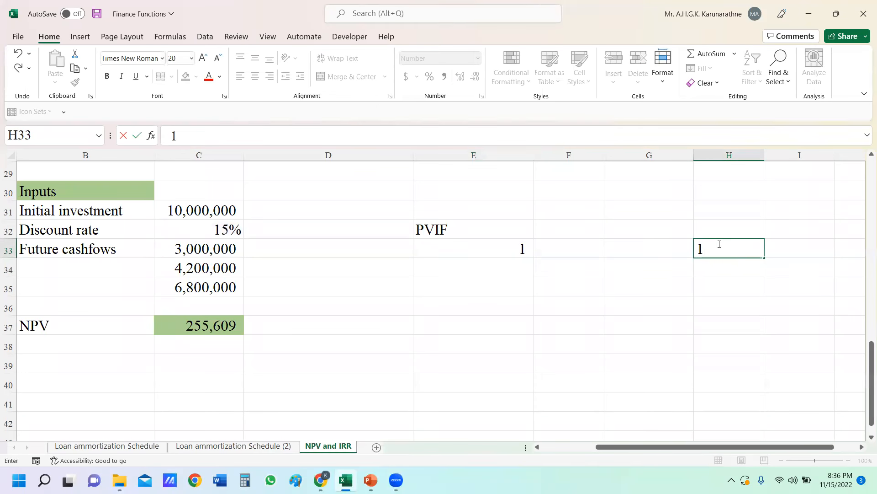
{"action": "key", "text": "Return"}
{"action": "type", "text": "2"}
{"action": "key", "text": "Return"}
{"action": "type", "text": "3"}
{"action": "key", "text": "Return"}
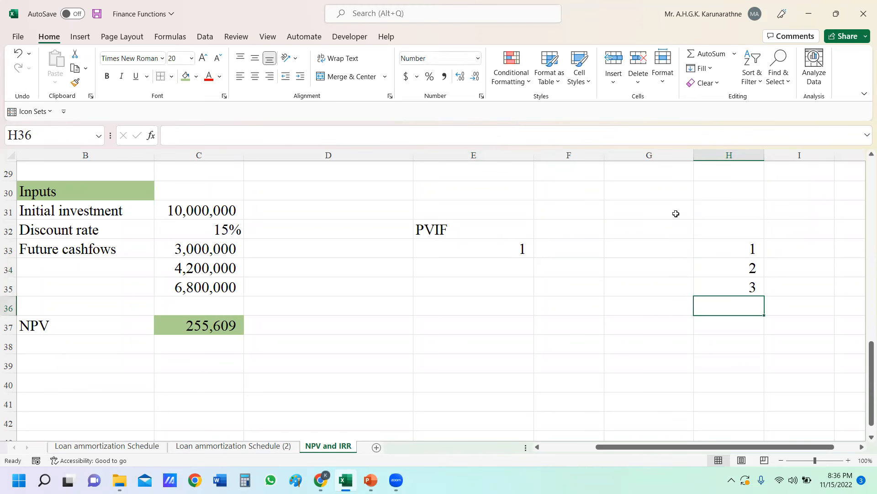
- Format the PVIF result in E33 as a percentage
{"action": "left_click", "coordinate": [631, 229]}
{"action": "left_click", "coordinate": [482, 253]}
{"action": "left_click", "coordinate": [430, 77]}
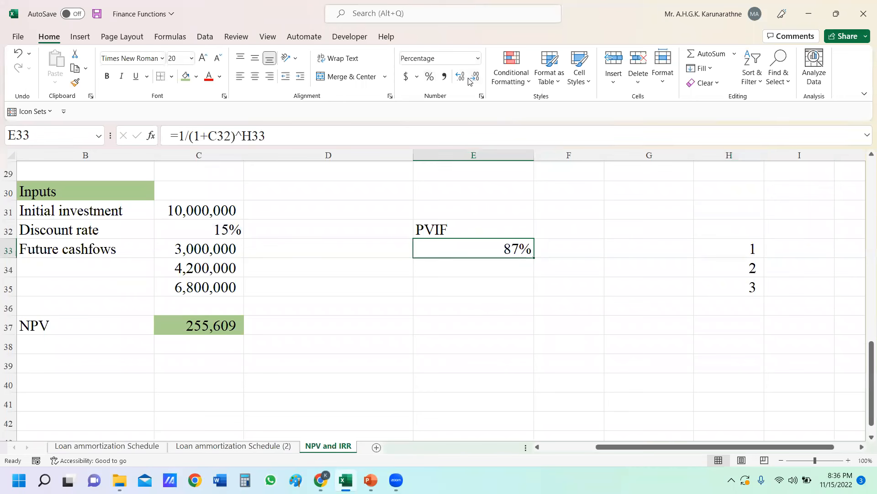
{"action": "left_click", "coordinate": [582, 235]}
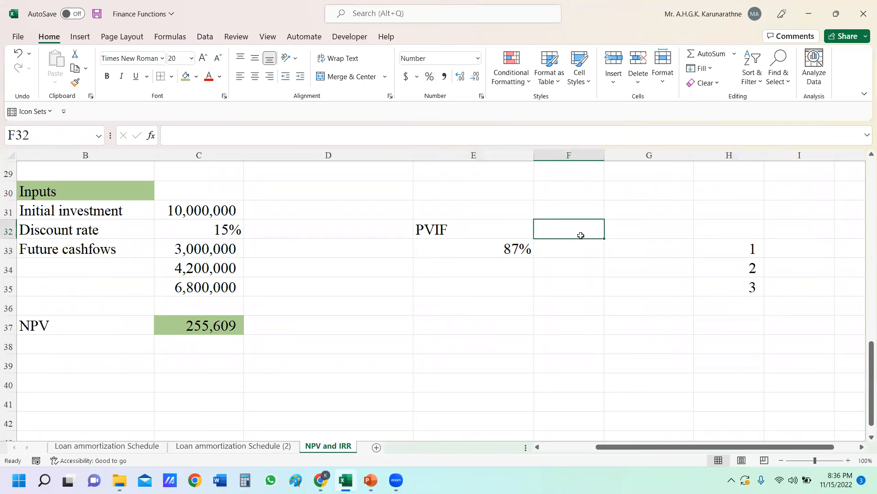
- Copy the number format of C31 to the PVIF result in E33 and show it with four decimal places
{"action": "left_click", "coordinate": [211, 206]}
{"action": "left_click", "coordinate": [75, 82]}
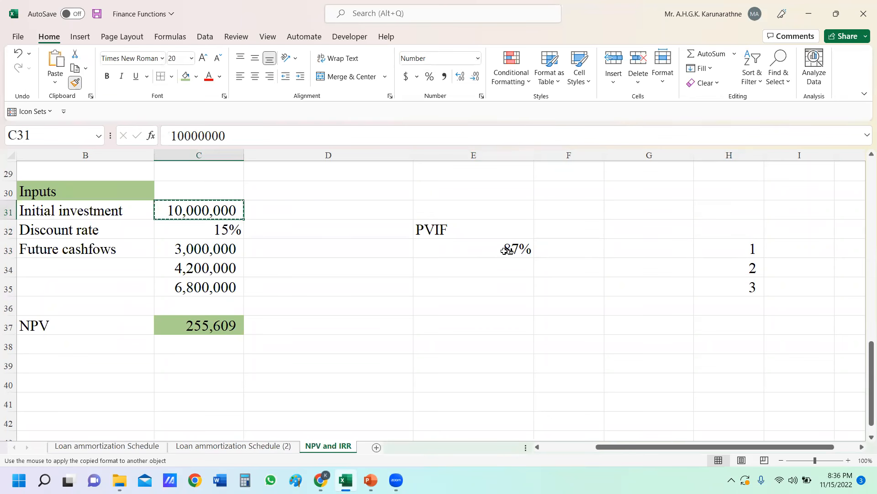
{"action": "left_click", "coordinate": [510, 248]}
{"action": "left_click", "coordinate": [464, 80]}
{"action": "left_click", "coordinate": [464, 81]}
{"action": "left_click", "coordinate": [463, 81]}
{"action": "left_click", "coordinate": [464, 80]}
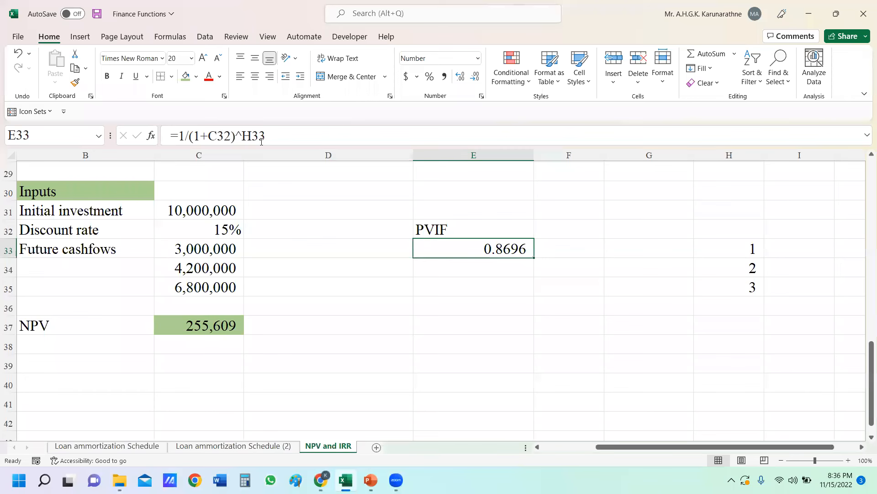
- Make the discount rate reference absolute in E33, giving =1/(1+$C$32)^H33, and fill the formula down to E35
{"action": "left_click", "coordinate": [226, 135]}
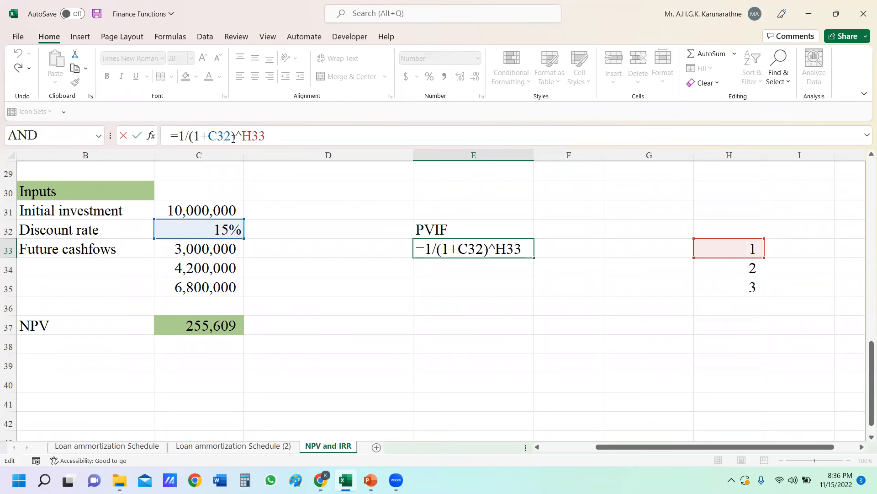
{"action": "key", "text": "F4"}
{"action": "key", "text": "Return"}
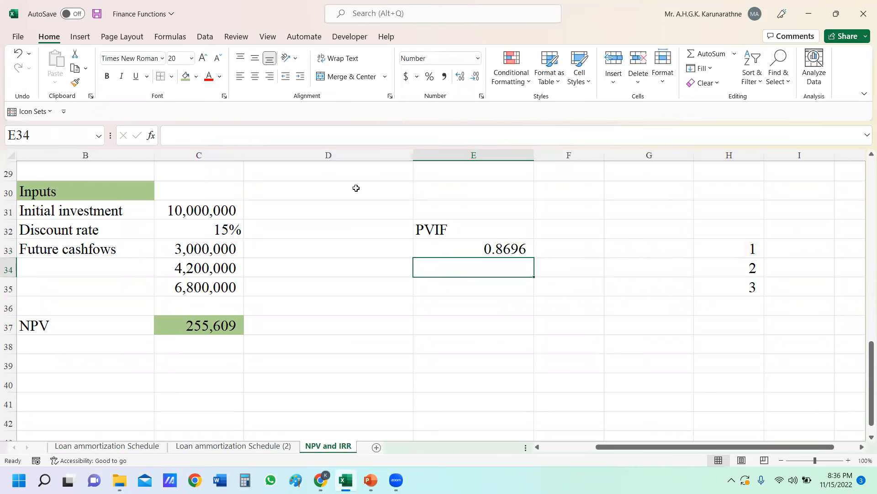
{"action": "left_click", "coordinate": [521, 250]}
{"action": "left_click_drag", "start_coordinate": [533, 257], "coordinate": [530, 291]}
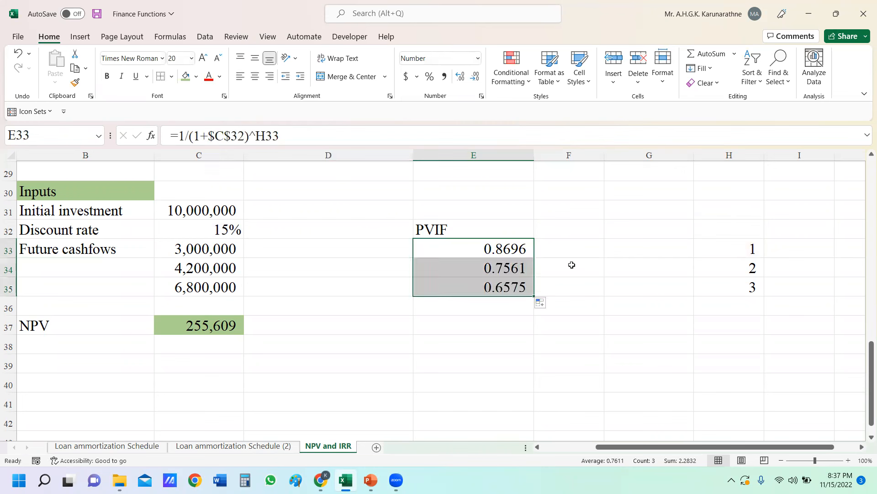
- Widen column F to make room for the present values of the cash flows
{"action": "left_click", "coordinate": [574, 235]}
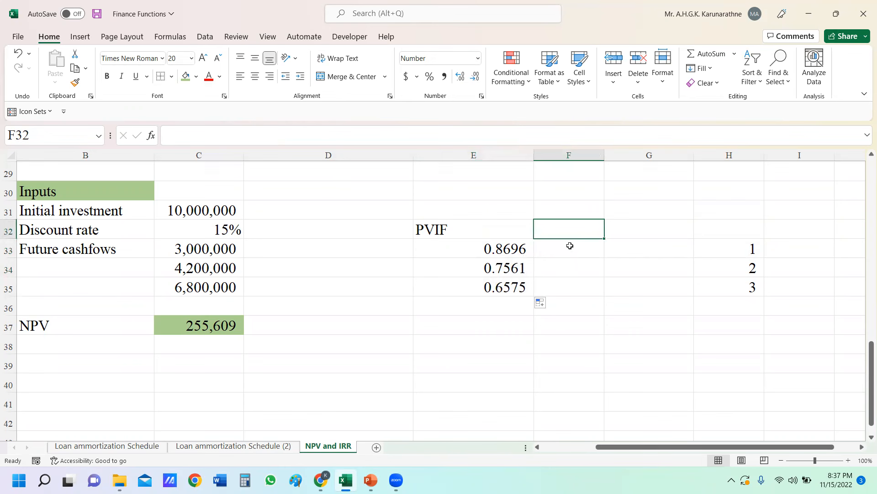
{"action": "left_click", "coordinate": [223, 251]}
{"action": "left_click", "coordinate": [583, 224]}
{"action": "left_click_drag", "start_coordinate": [604, 155], "coordinate": [629, 155]}
{"action": "left_click", "coordinate": [587, 249]}
{"action": "left_click", "coordinate": [598, 226]}
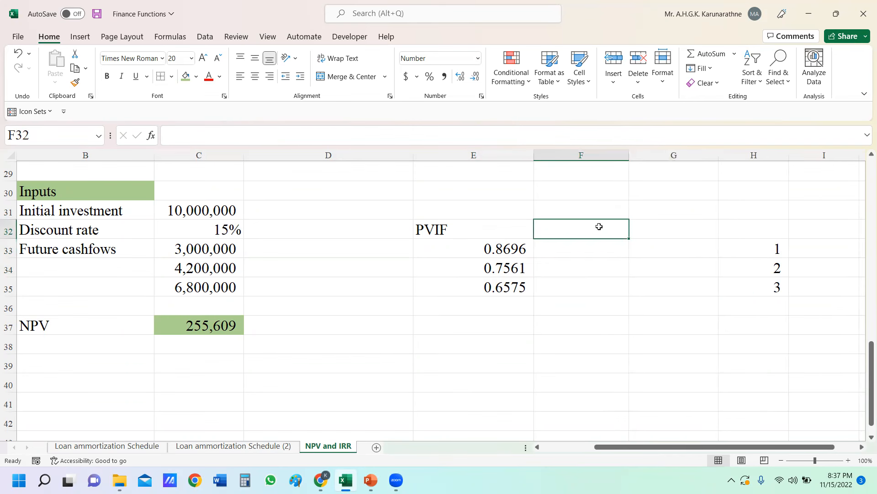
- Multiply the first cash flow by its PVIF with =C33*E33 in F33 and fill the formula down to F35
{"action": "left_click", "coordinate": [599, 248]}
{"action": "type", "text": "="}
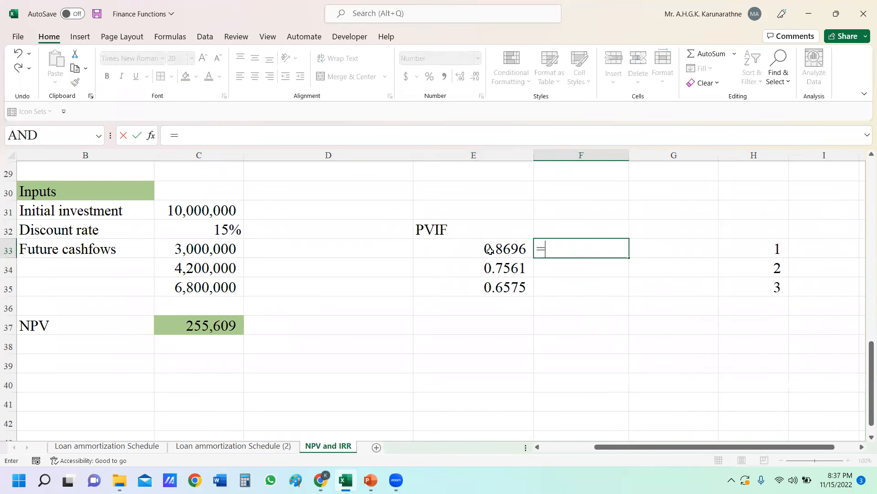
{"action": "left_click", "coordinate": [220, 247]}
{"action": "type", "text": "*"}
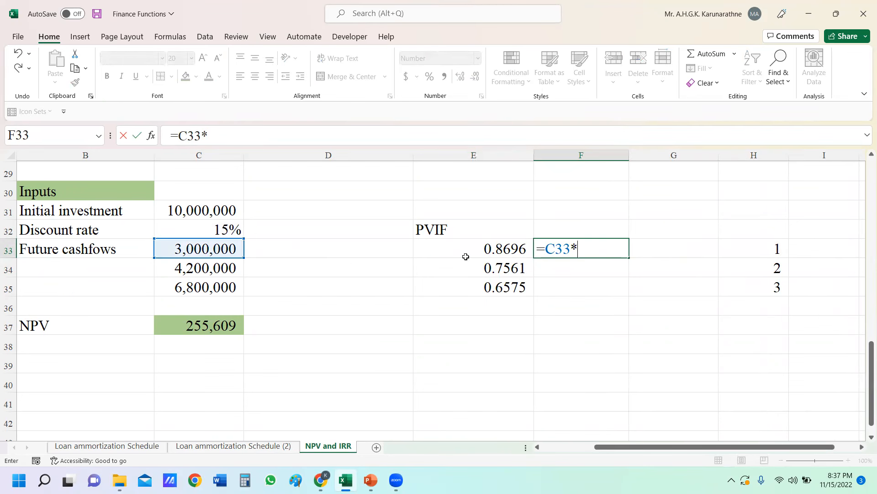
{"action": "left_click", "coordinate": [476, 252]}
{"action": "key", "text": "Return"}
{"action": "left_click", "coordinate": [613, 247]}
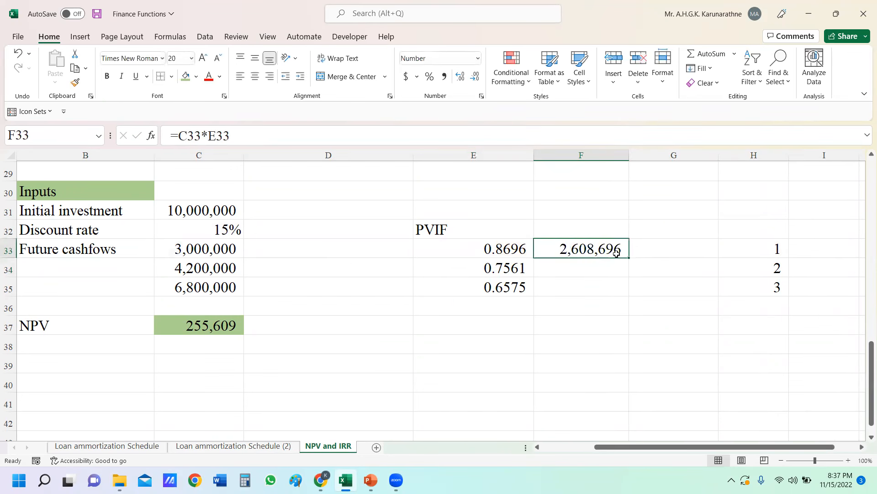
{"action": "double_click", "coordinate": [629, 257]}
- Enter the initial investment as a negative amount in F31 with the formula =-C31
{"action": "left_click", "coordinate": [584, 211]}
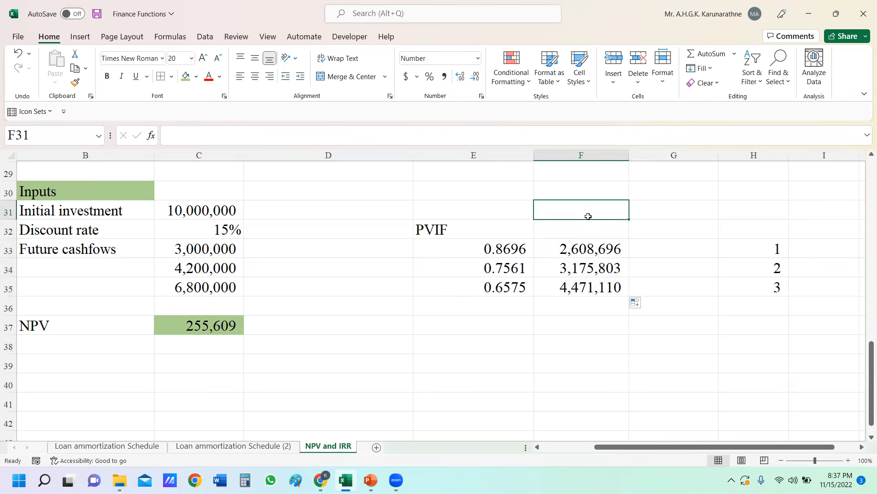
{"action": "type", "text": "=-"}
{"action": "left_click", "coordinate": [191, 211]}
{"action": "key", "text": "Return"}
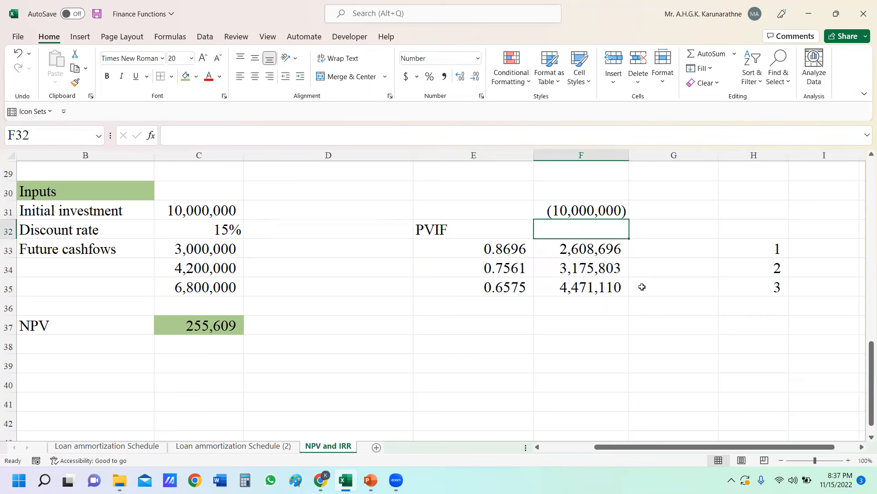
- Total the present values in F36 with =SUM(F31:F35) and fill the cell with green
{"action": "left_click", "coordinate": [597, 307]}
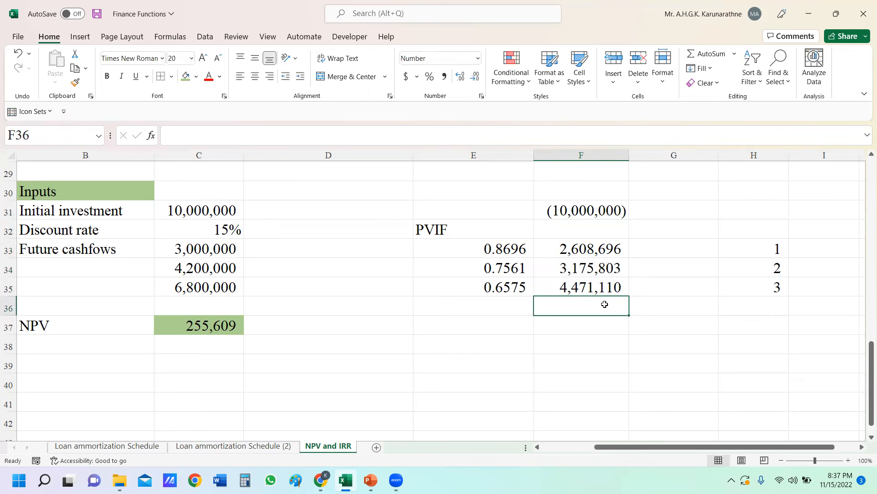
{"action": "left_click", "coordinate": [707, 54]}
{"action": "left_click_drag", "start_coordinate": [628, 239], "coordinate": [629, 201]}
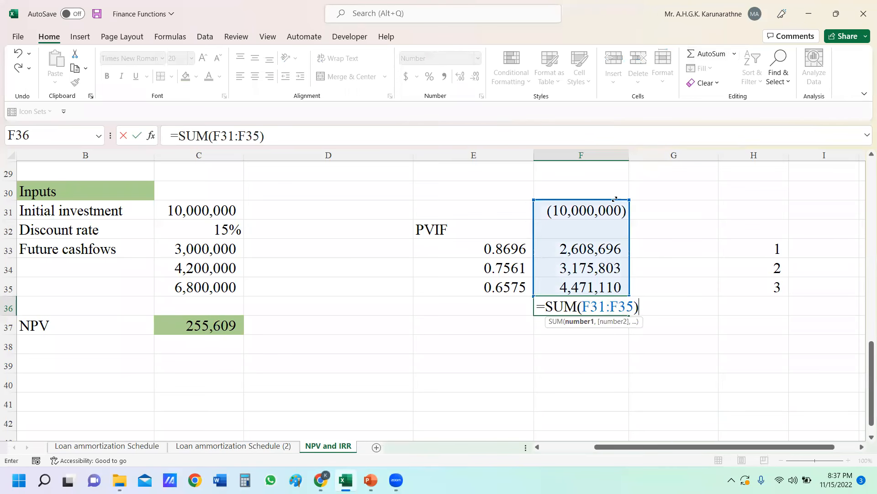
{"action": "key", "text": "Return"}
{"action": "left_click", "coordinate": [603, 307]}
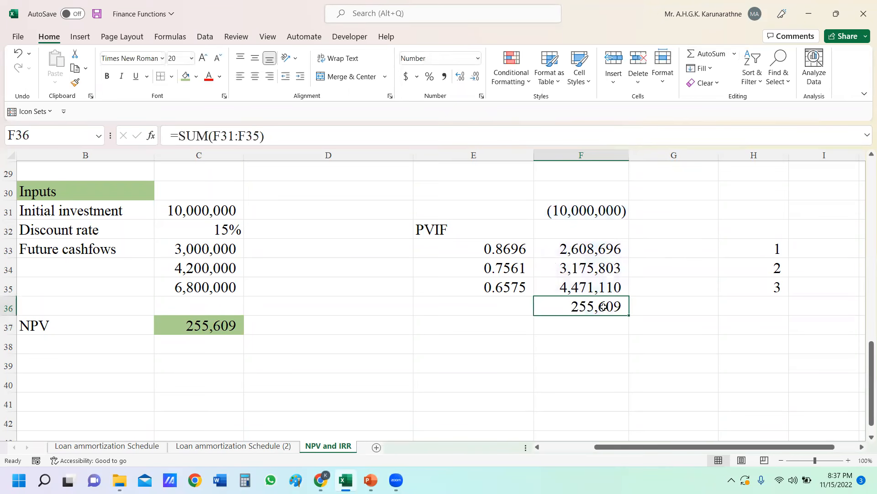
{"action": "left_click", "coordinate": [187, 77]}
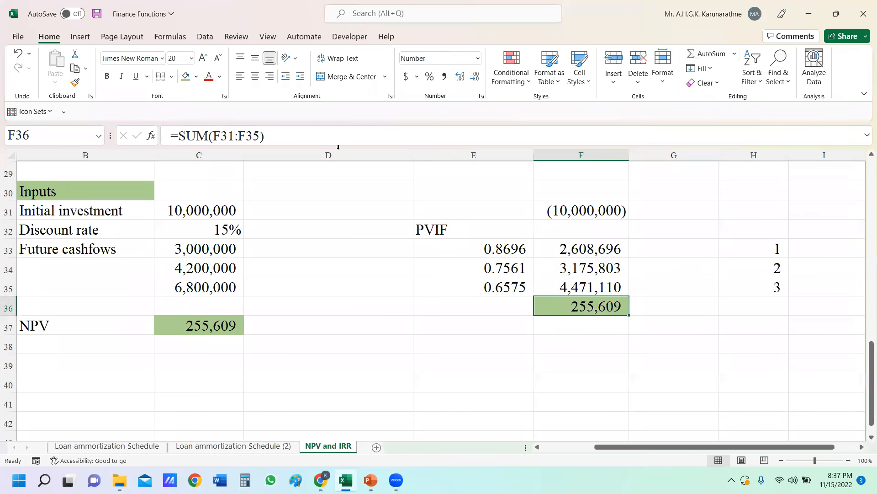
{"action": "left_click", "coordinate": [503, 319]}
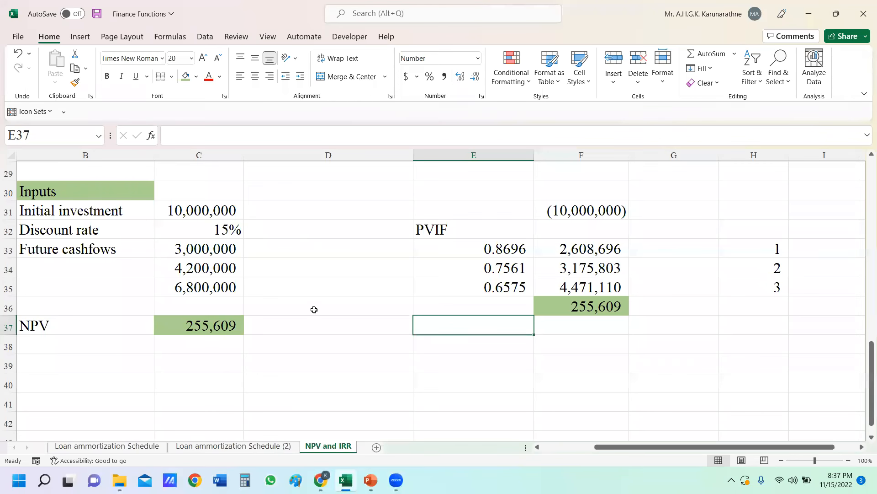
- Delete the manual NPV working in E30:I38 and remove its fill colour
{"action": "left_click_drag", "start_coordinate": [450, 199], "coordinate": [813, 350]}
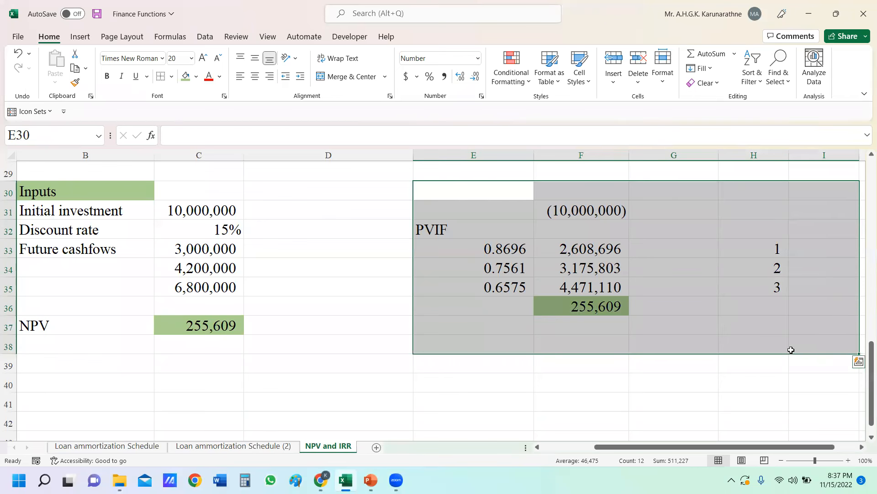
{"action": "key", "text": "Delete"}
{"action": "left_click", "coordinate": [196, 77]}
{"action": "left_click", "coordinate": [217, 202]}
{"action": "left_click", "coordinate": [599, 304]}
{"action": "left_click", "coordinate": [368, 313]}
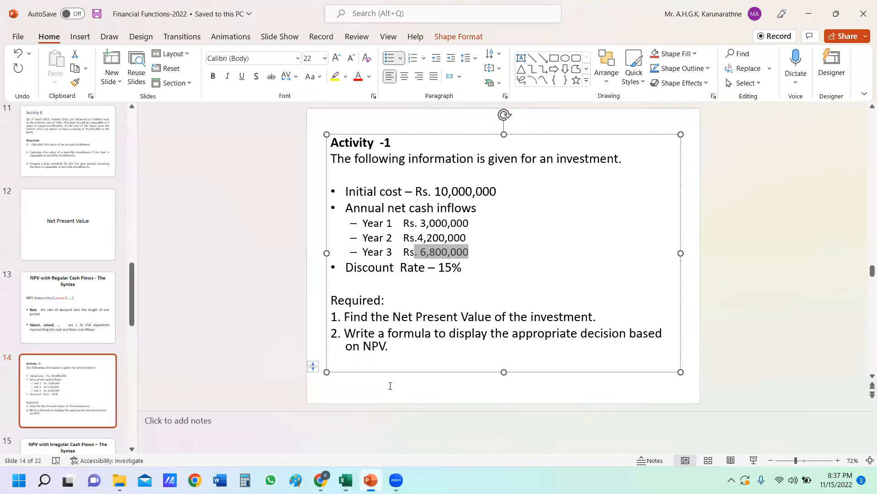
- Switch to the PowerPoint presentation and show slide 15 on the XNPV syntax for irregular cash flows
{"action": "left_click", "coordinate": [370, 480]}
{"action": "left_click_drag", "start_coordinate": [132, 311], "coordinate": [133, 336]}
{"action": "left_click", "coordinate": [39, 337]}
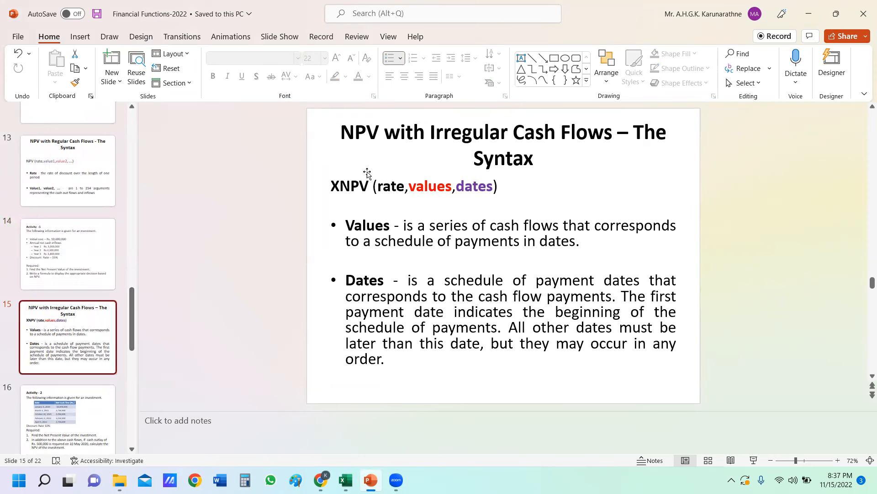
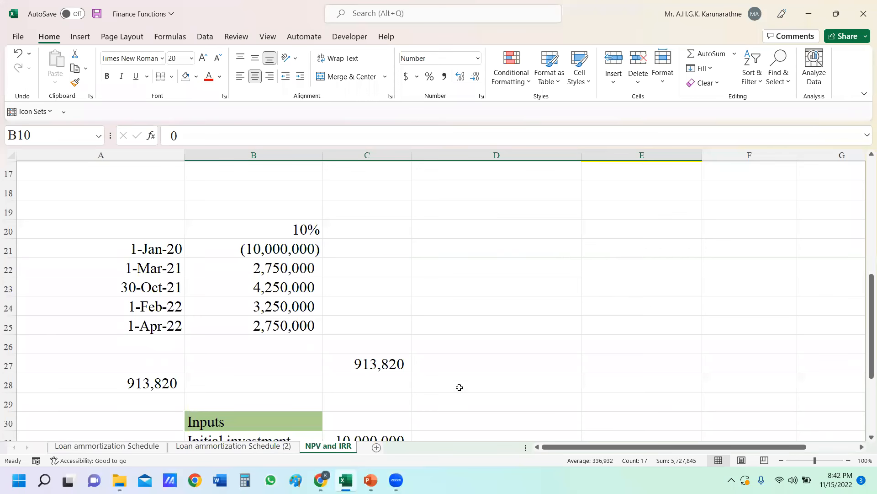
- Check the Activity - 2 cash flow dates and requirements in PowerPoint, and return to the Excel workbook
{"action": "mouse_move", "coordinate": [363, 483]}
{"action": "left_click", "coordinate": [371, 480]}
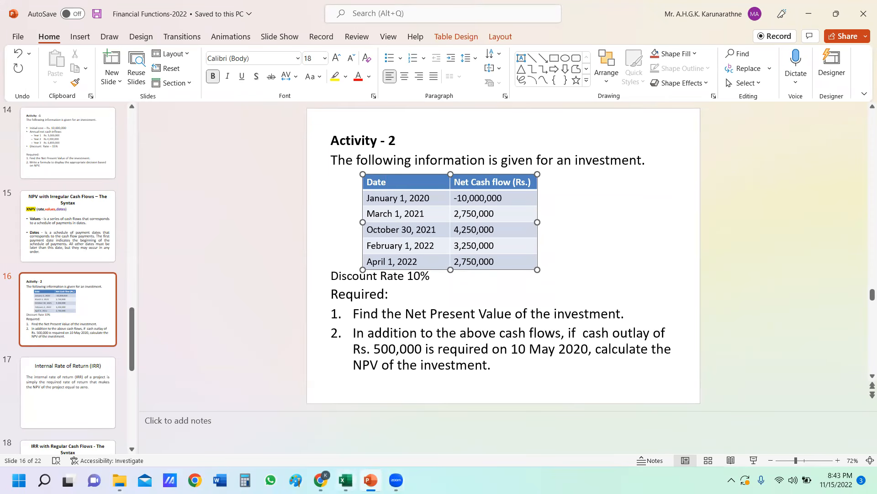
{"action": "key", "text": "alt+Tab"}
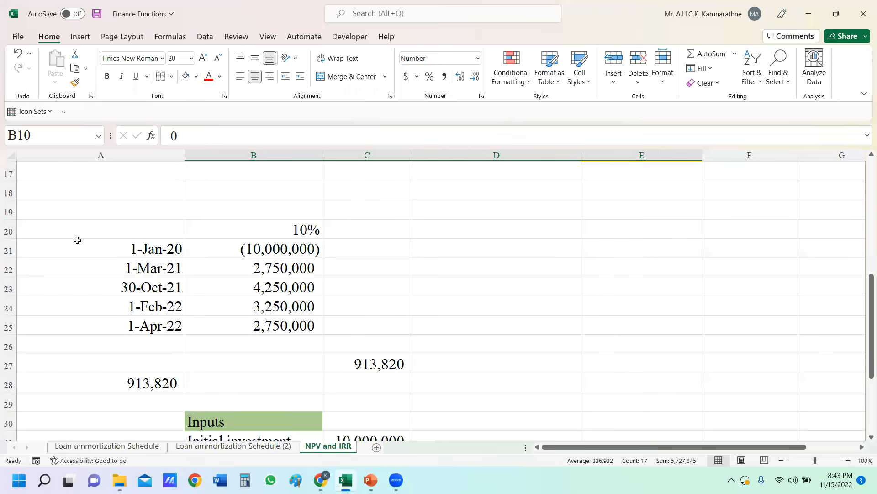
- Move the 10% discount rate from B20 up to B19
{"action": "left_click_drag", "start_coordinate": [72, 227], "coordinate": [227, 325]}
{"action": "left_click", "coordinate": [269, 228]}
{"action": "left_click_drag", "start_coordinate": [284, 221], "coordinate": [287, 209]}
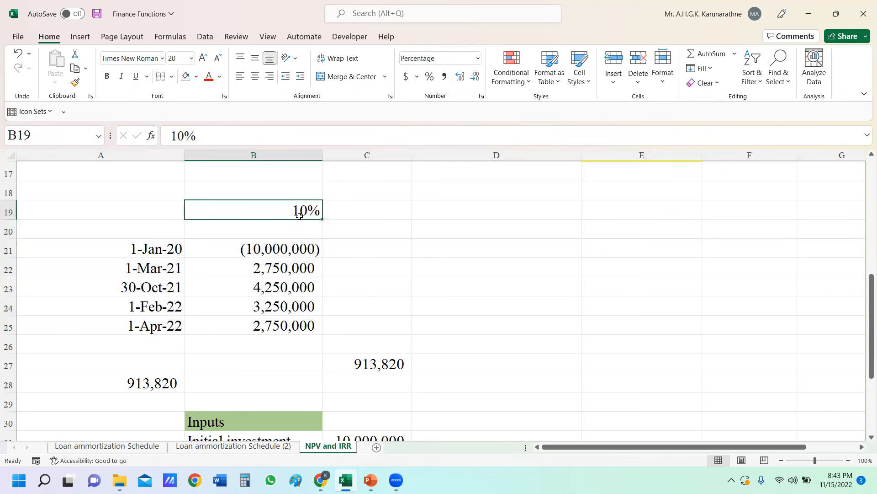
- Add the column headings Date in A20 and NCF in B20 above the cash flow schedule
{"action": "left_click", "coordinate": [165, 235]}
{"action": "type", "text": "Date"}
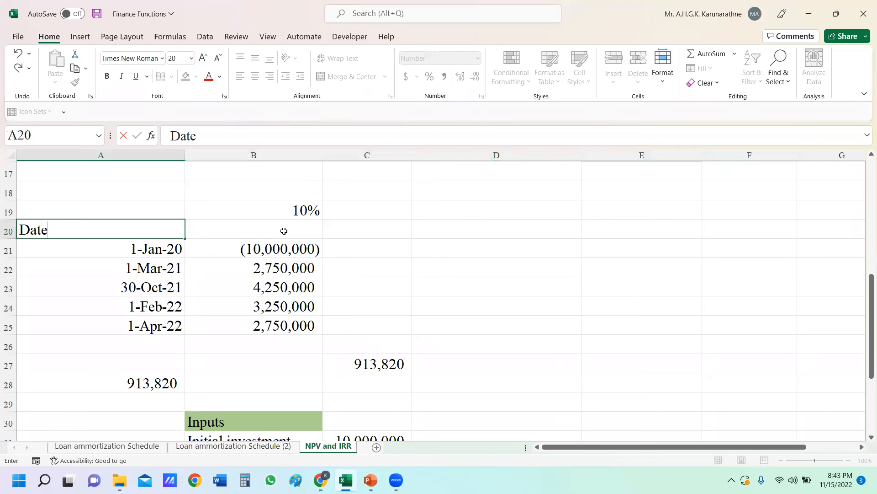
{"action": "left_click", "coordinate": [283, 231]}
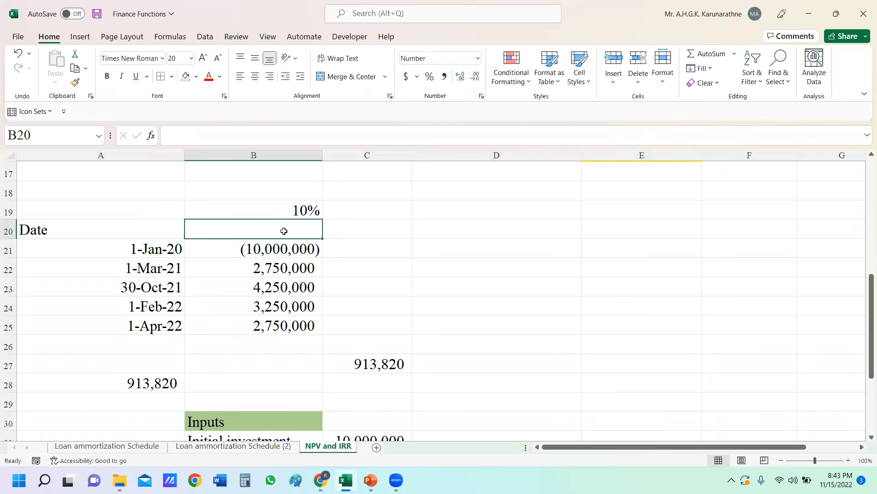
{"action": "type", "text": "NCF"}
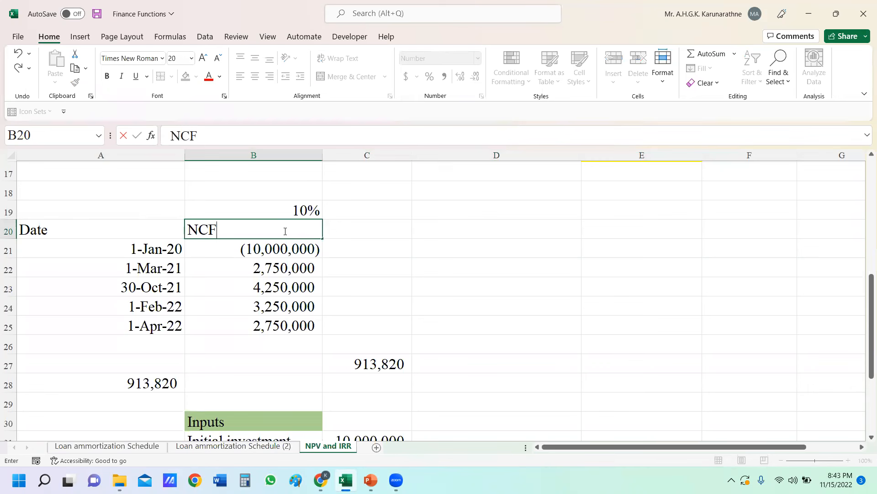
{"action": "left_click", "coordinate": [415, 222]}
- Label the 10% rate by entering Project cost of capital in A19
{"action": "left_click", "coordinate": [51, 210]}
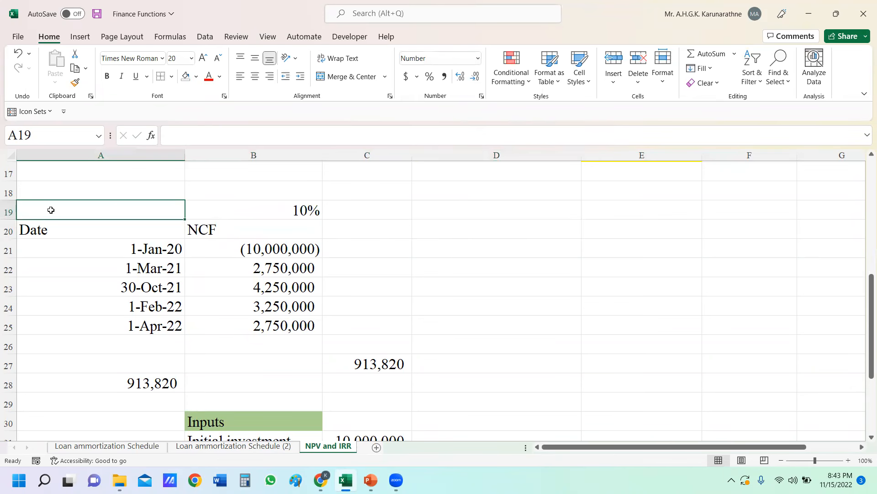
{"action": "type", "text": "C"}
{"action": "key", "text": "BackSpace"}
{"action": "type", "text": "Prof"}
{"action": "key", "text": "BackSpace"}
{"action": "type", "text": "ject cost of cp"}
{"action": "key", "text": "BackSpace"}
{"action": "type", "text": "apital"}
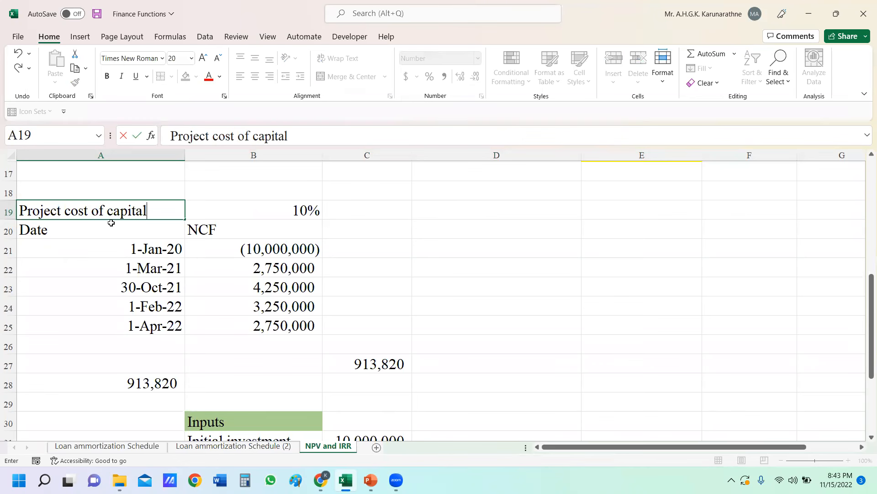
{"action": "left_click", "coordinate": [462, 248]}
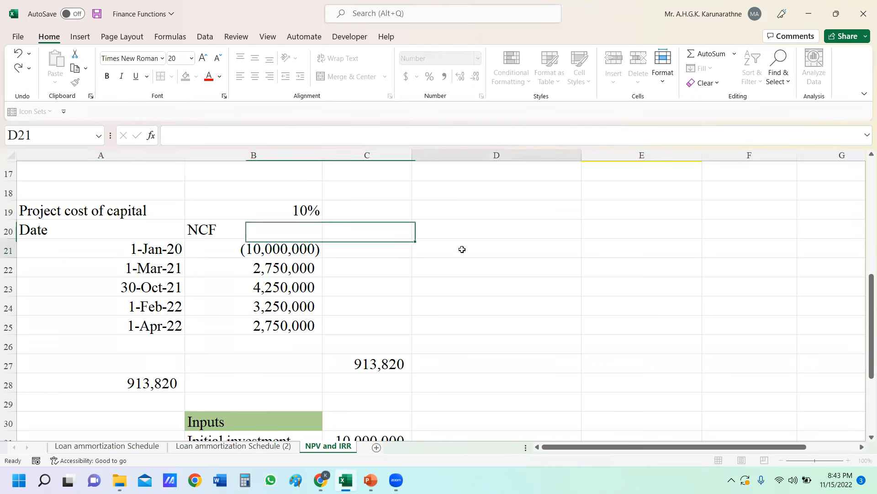
- Center the NCF heading in B20
{"action": "left_click", "coordinate": [277, 222]}
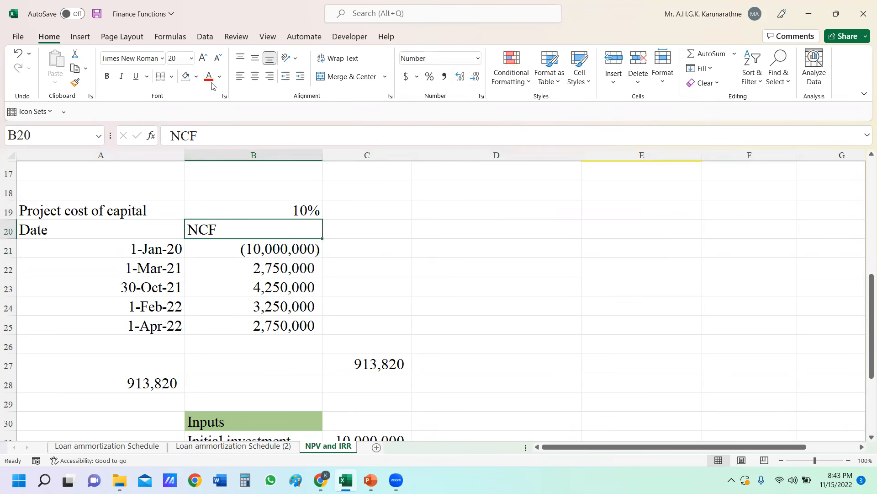
{"action": "left_click", "coordinate": [255, 77]}
{"action": "left_click", "coordinate": [419, 229]}
- Clear the old NPV results from the range A27:D29 below the schedule
{"action": "left_click_drag", "start_coordinate": [91, 367], "coordinate": [447, 406]}
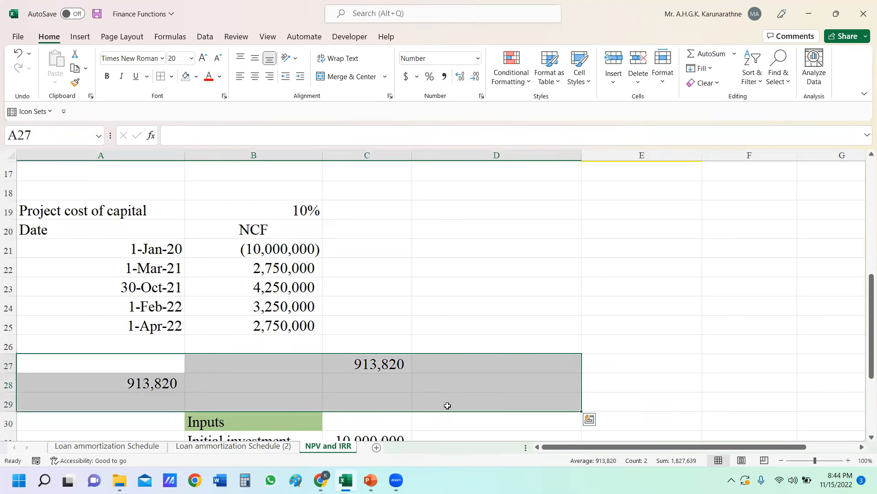
{"action": "key", "text": "Delete"}
{"action": "left_click", "coordinate": [526, 306]}
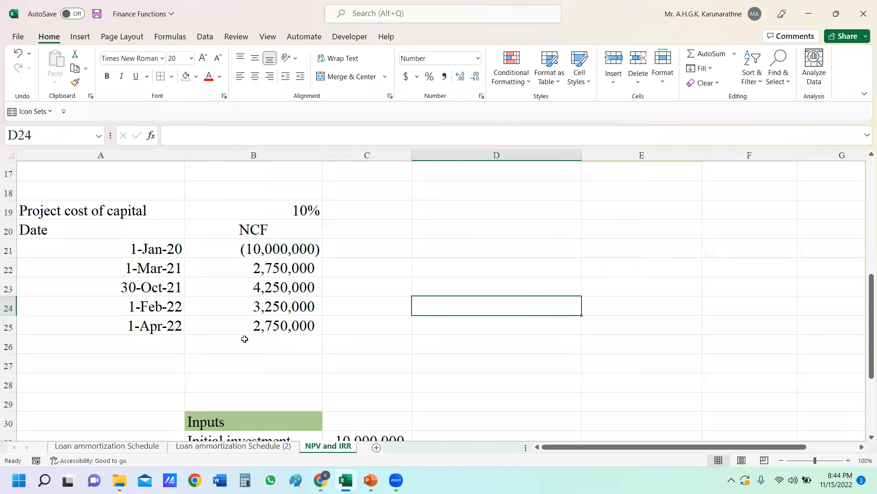
- Start an XNPV formula in B27 and set its rate argument to the project cost of capital in B19
{"action": "left_click", "coordinate": [276, 362]}
{"action": "type", "text": "="}
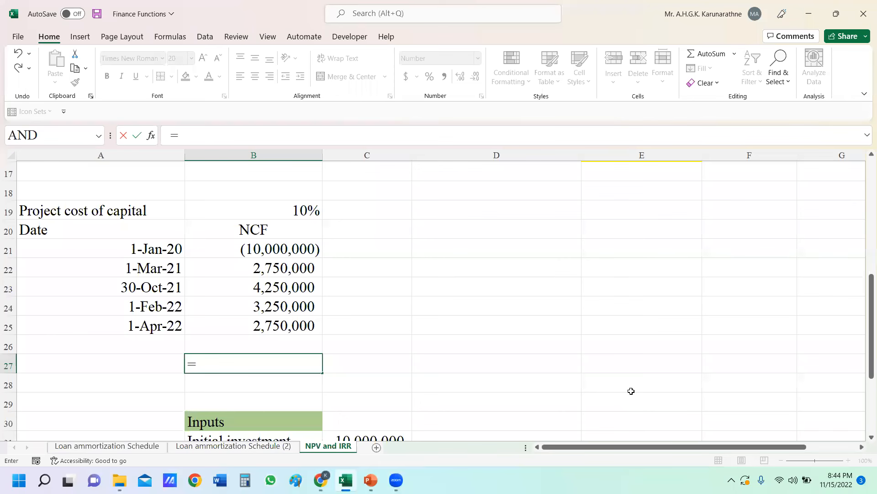
{"action": "type", "text": "xnpv"}
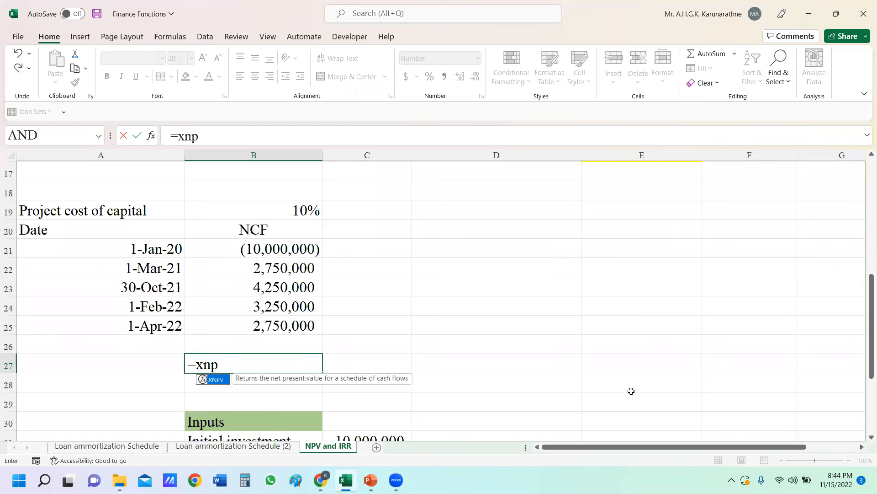
{"action": "double_click", "coordinate": [222, 383]}
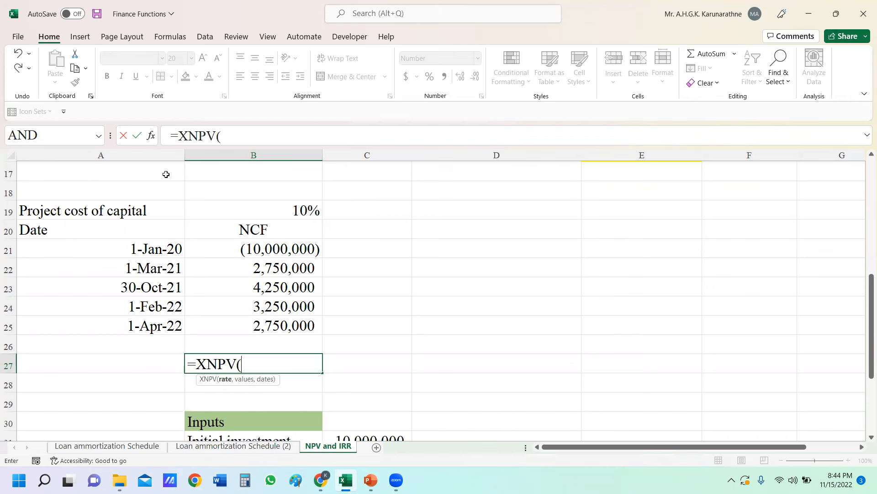
{"action": "left_click", "coordinate": [152, 138]}
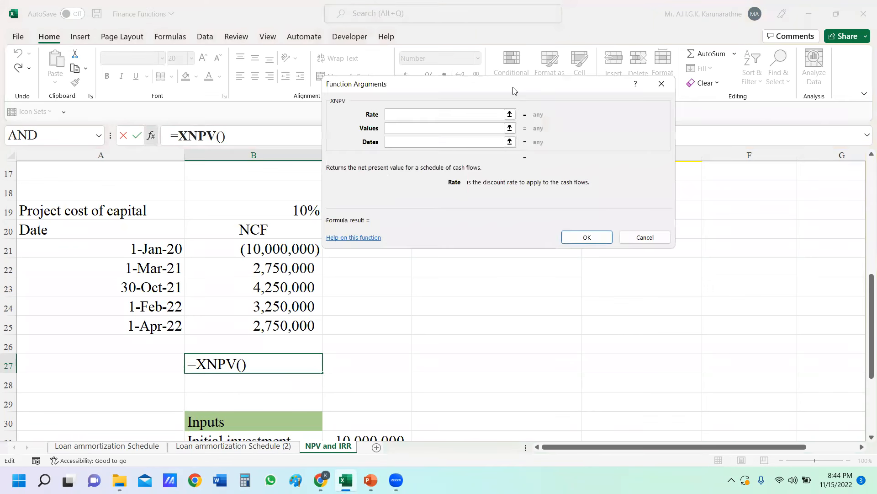
{"action": "left_click_drag", "start_coordinate": [525, 88], "coordinate": [709, 113]}
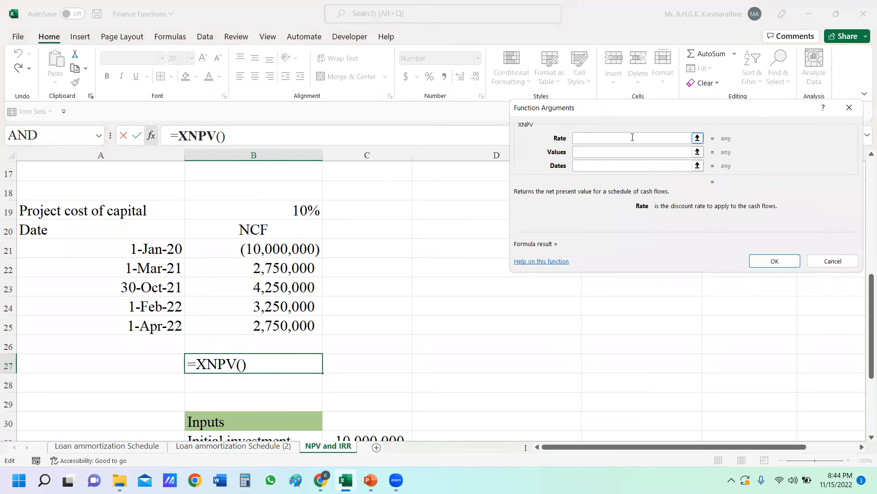
{"action": "left_click", "coordinate": [306, 210]}
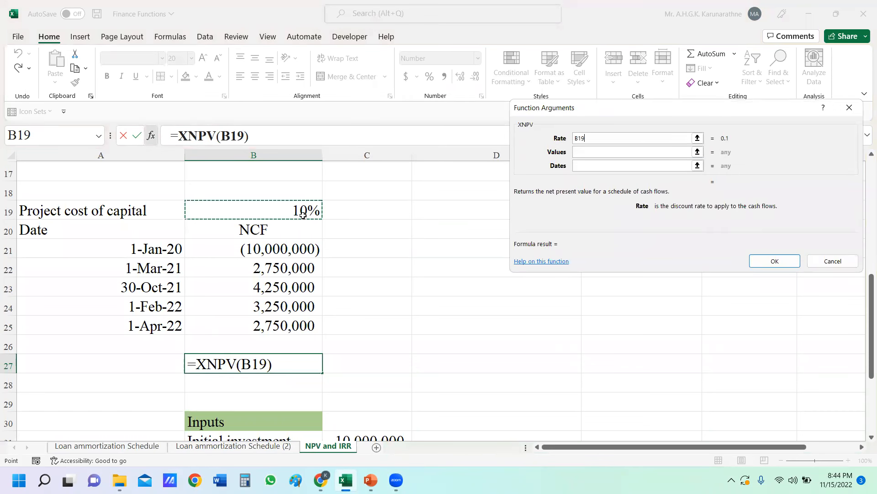
- Complete the XNPV formula with values B21:B25 and dates A21:A25
{"action": "left_click", "coordinate": [628, 150]}
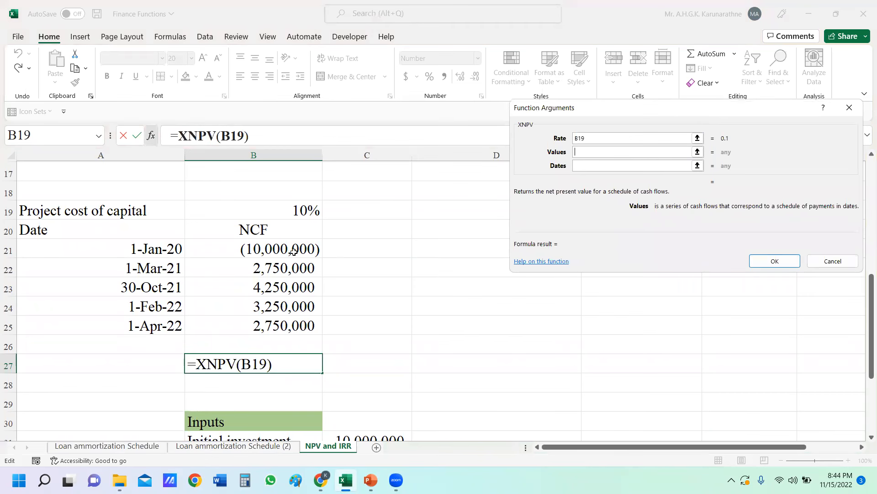
{"action": "left_click_drag", "start_coordinate": [293, 251], "coordinate": [294, 318]}
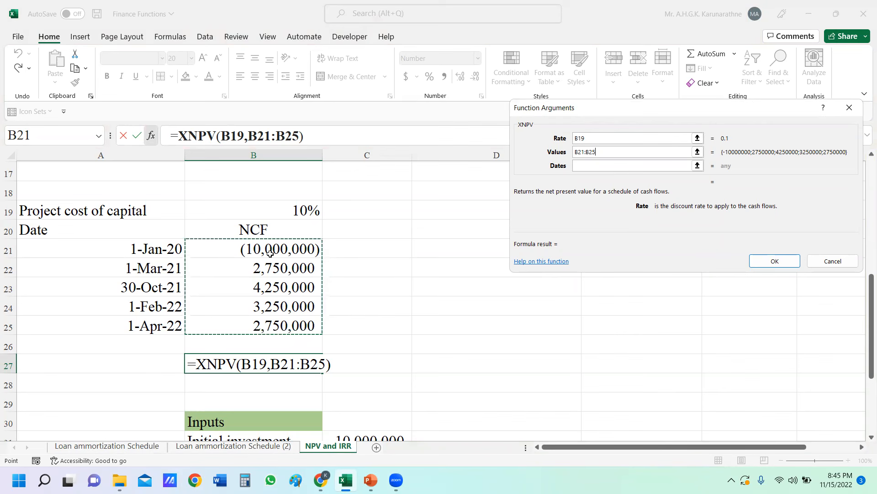
{"action": "left_click_drag", "start_coordinate": [277, 248], "coordinate": [288, 325]}
{"action": "left_click", "coordinate": [680, 166]}
{"action": "left_click_drag", "start_coordinate": [163, 247], "coordinate": [168, 320]}
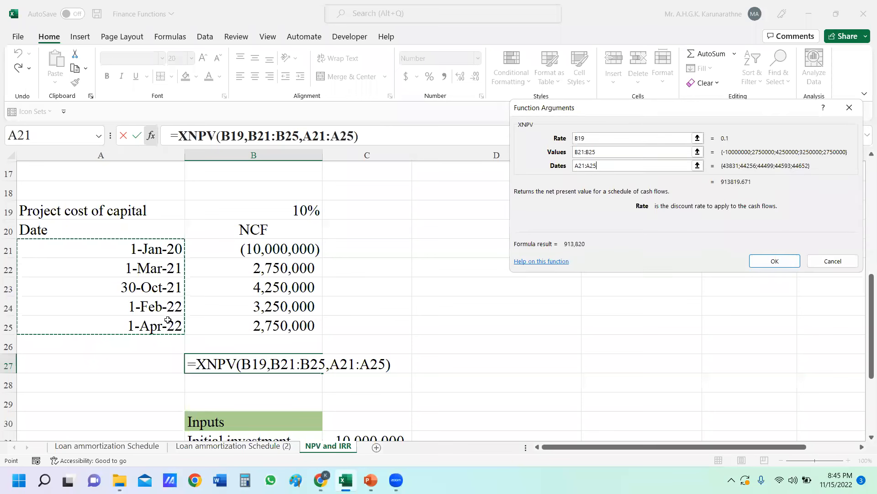
{"action": "left_click", "coordinate": [775, 261]}
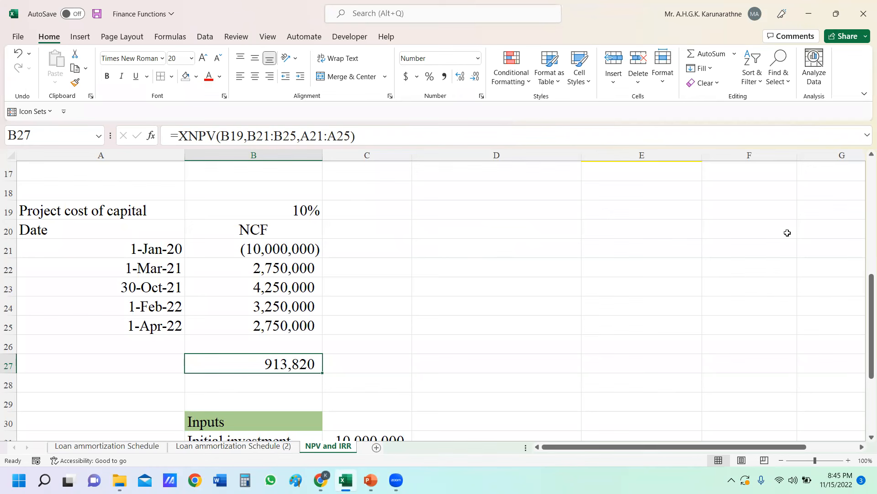
{"action": "left_click_drag", "start_coordinate": [759, 447], "coordinate": [783, 448]}
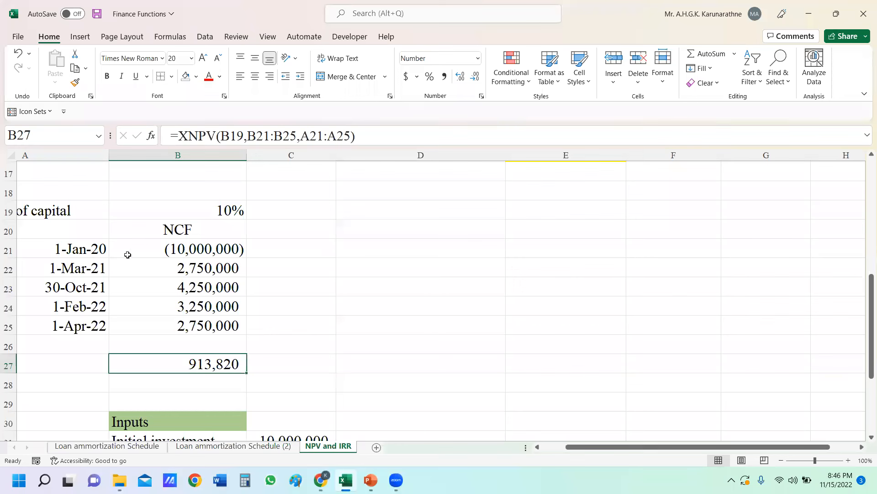
{"action": "left_click", "coordinate": [217, 254]}
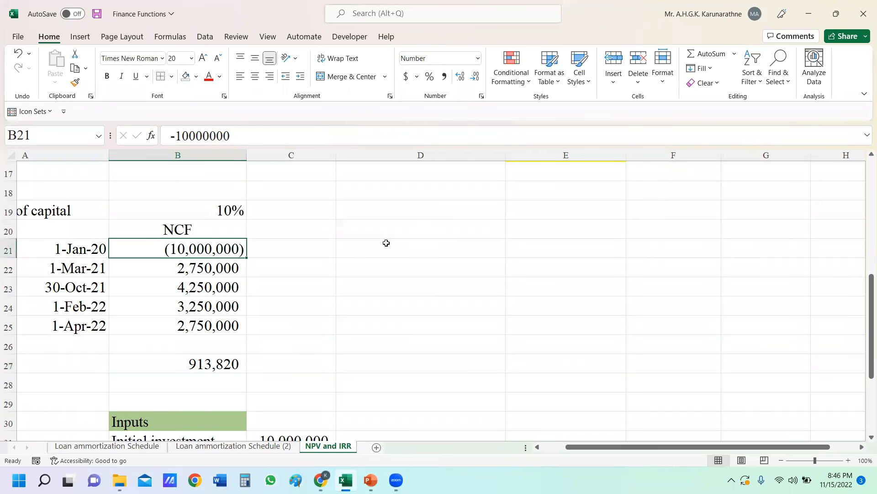
{"action": "left_click", "coordinate": [81, 267]}
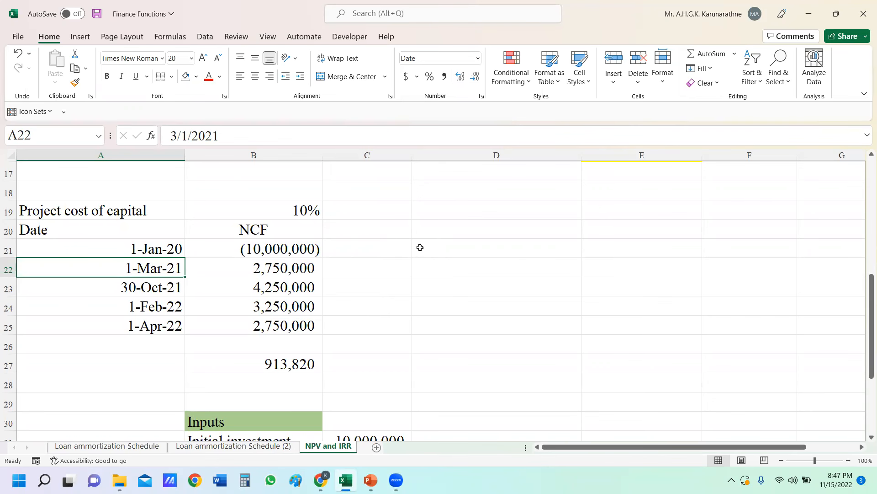
{"action": "left_click", "coordinate": [390, 247]}
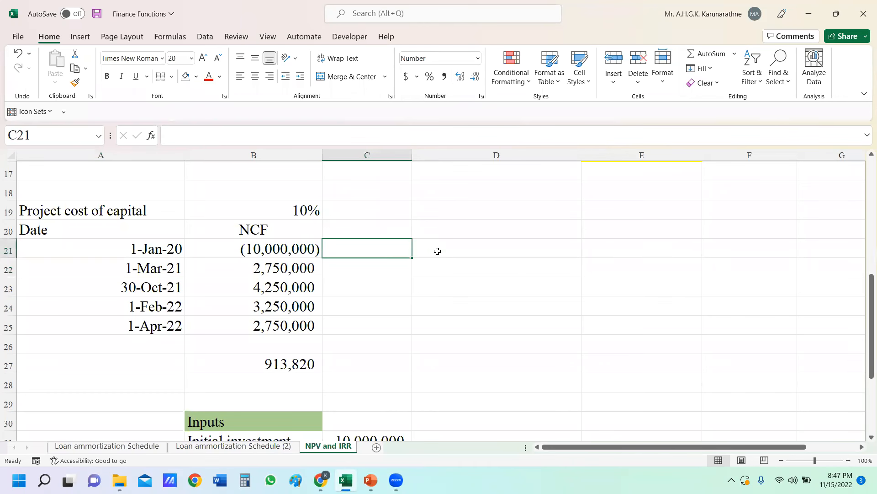
{"action": "left_click_drag", "start_coordinate": [294, 254], "coordinate": [289, 317]}
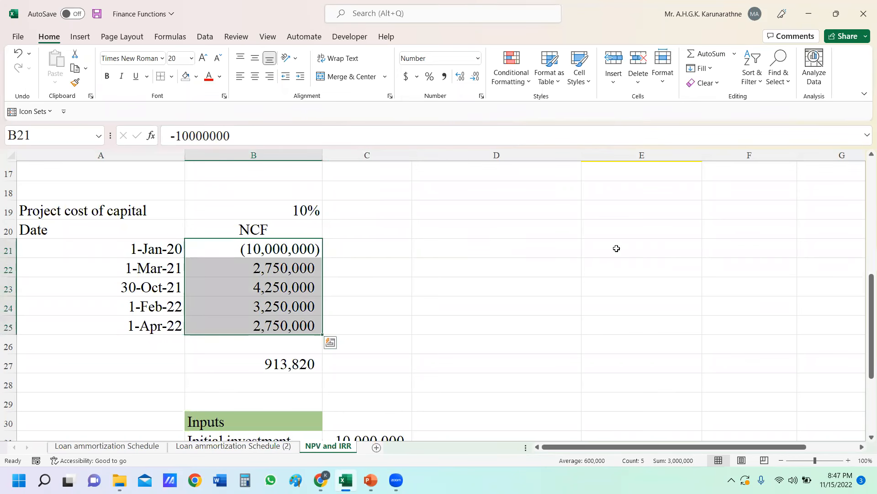
{"action": "left_click", "coordinate": [611, 229]}
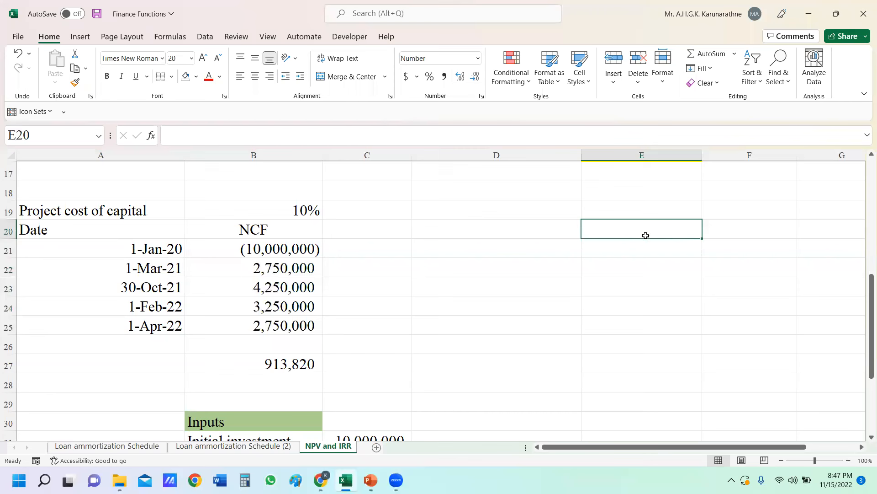
- Add the column heading PVIF in C20 beside the NCF heading
{"action": "left_click", "coordinate": [387, 233]}
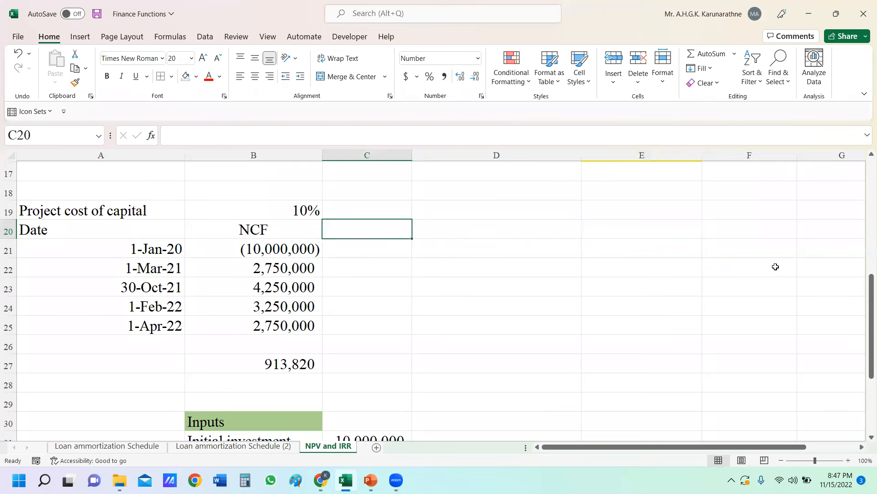
{"action": "type", "text": "PVIF"}
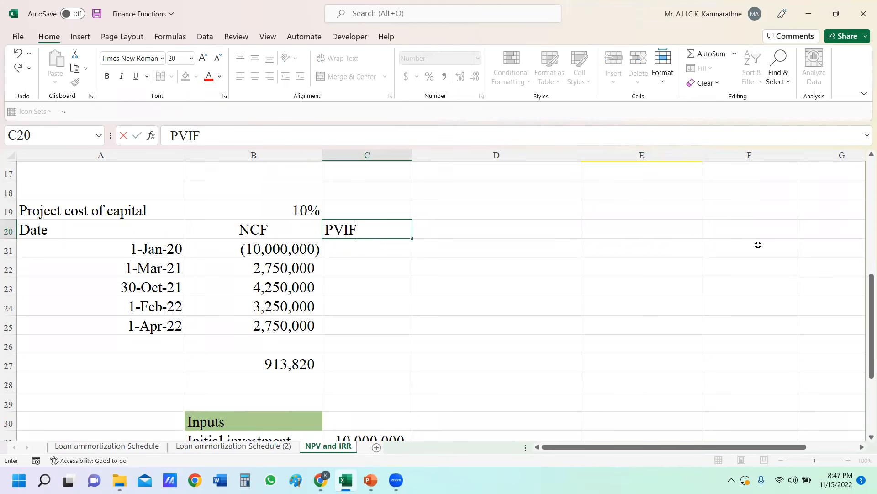
{"action": "left_click", "coordinate": [531, 220]}
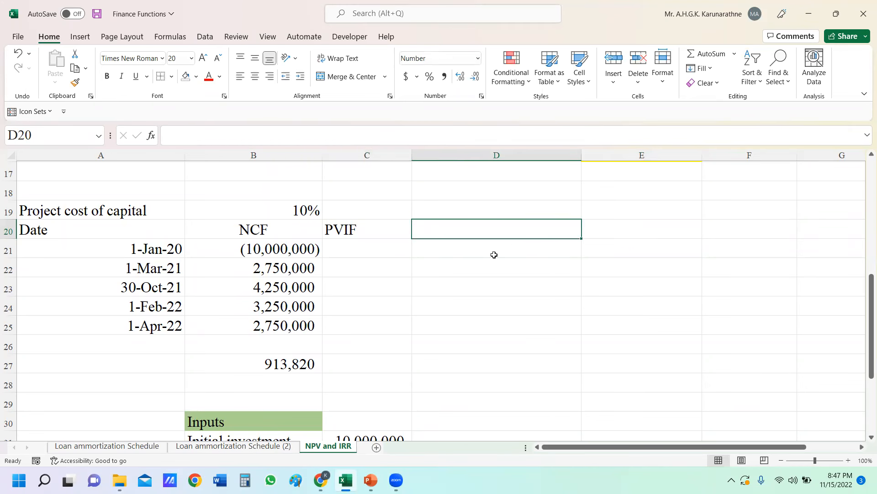
{"action": "left_click", "coordinate": [396, 251]}
- Write the discount factor formula as a text note in E18, reading .1/(1+r)^n
{"action": "left_click", "coordinate": [654, 196]}
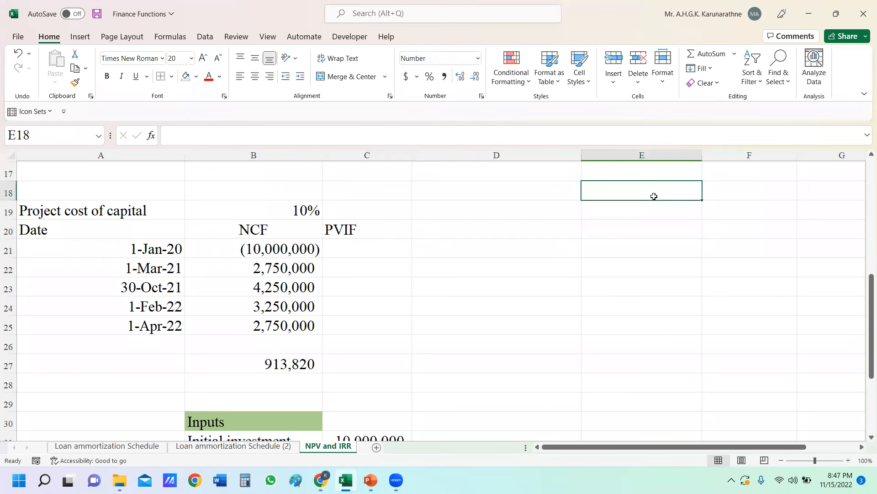
{"action": "type", "text": "="}
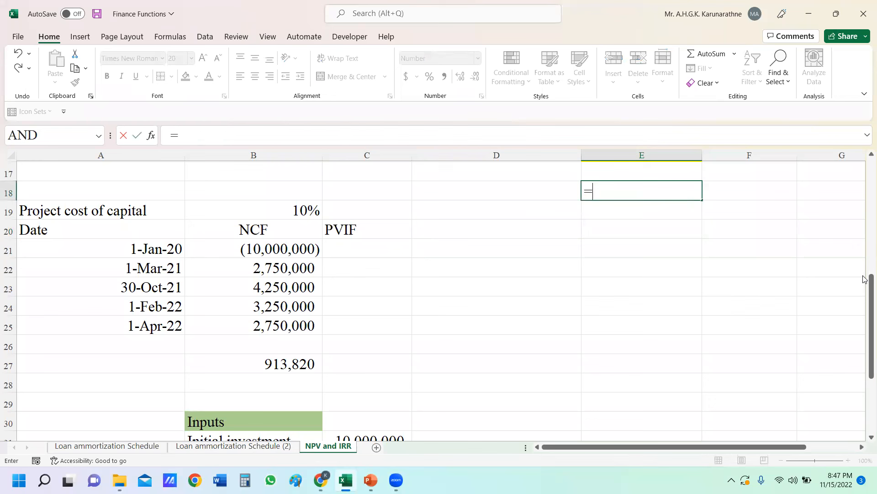
{"action": "type", "text": "1/(1+r"}
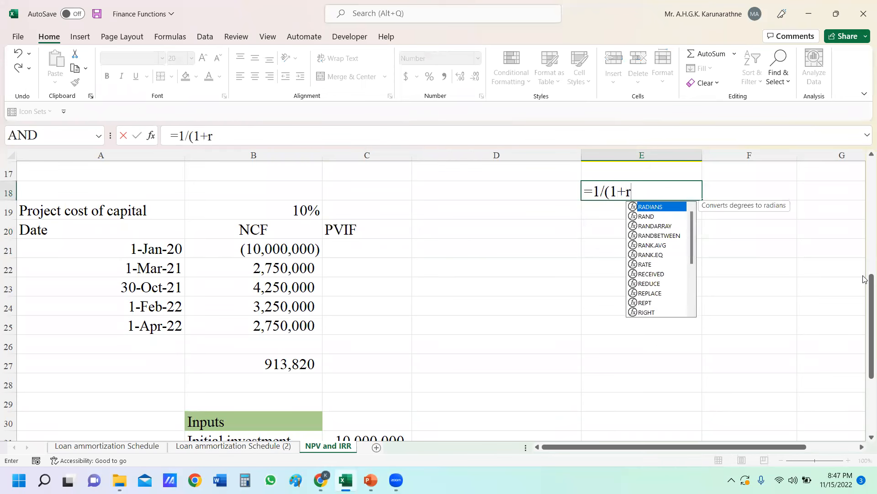
{"action": "type", "text": ")"}
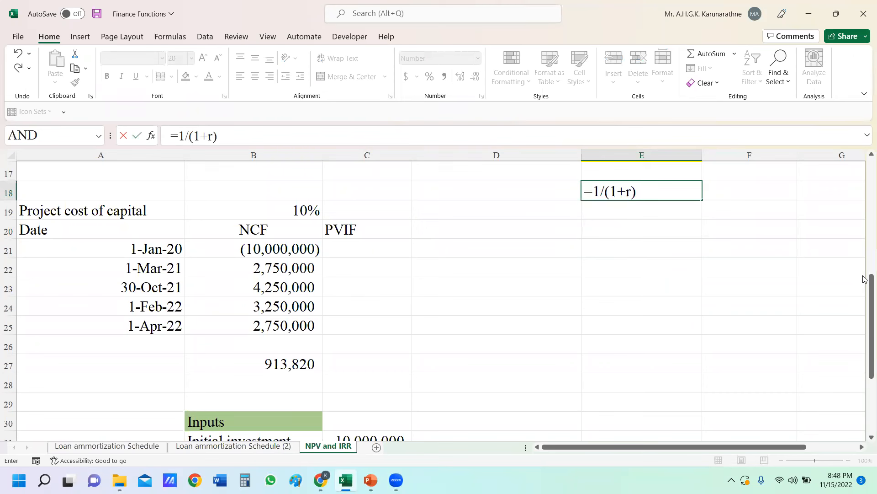
{"action": "type", "text": "^"}
{"action": "type", "text": "n"}
{"action": "left_click", "coordinate": [593, 192]}
{"action": "key", "text": "BackSpace"}
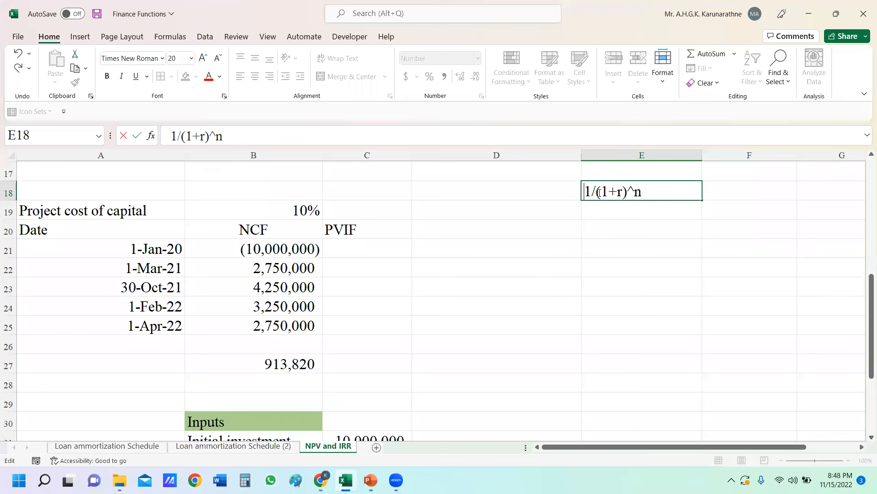
{"action": "type", "text": "."}
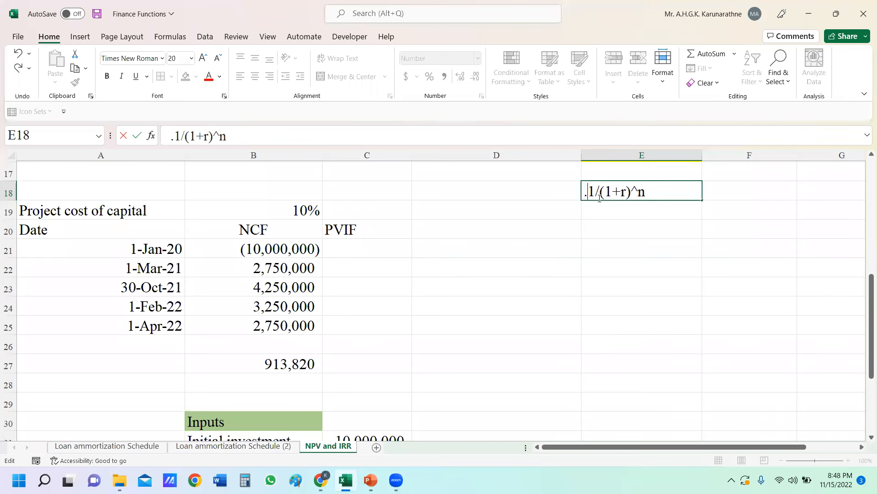
{"action": "key", "text": "Return"}
{"action": "left_click", "coordinate": [680, 188]}
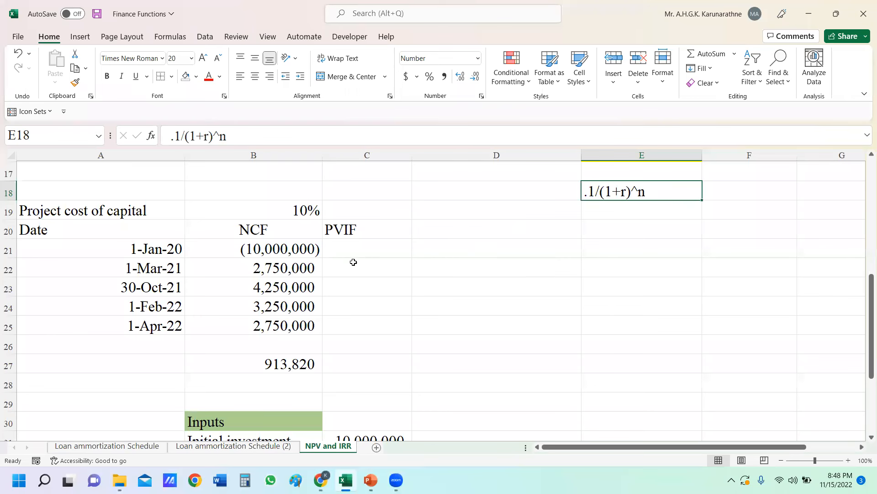
- Enter a PVIF of 1 in C21 for the 1-Jan-20 cash flow
{"action": "left_click", "coordinate": [365, 251]}
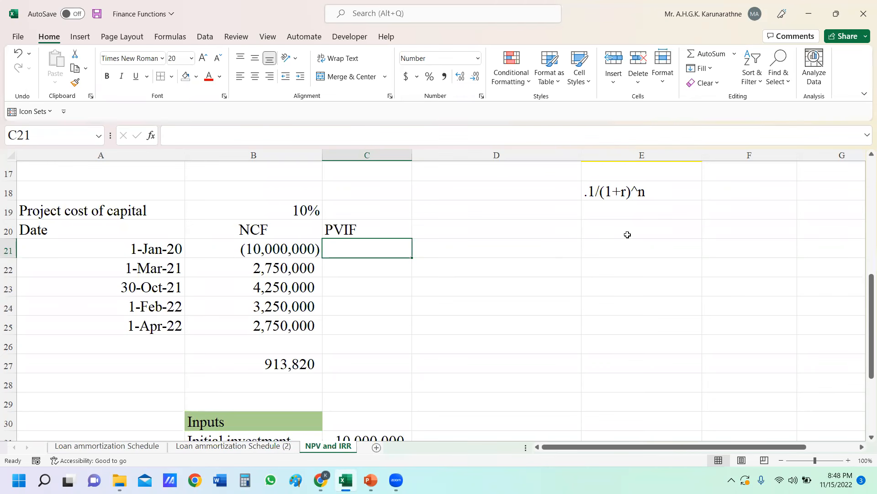
{"action": "type", "text": "1"}
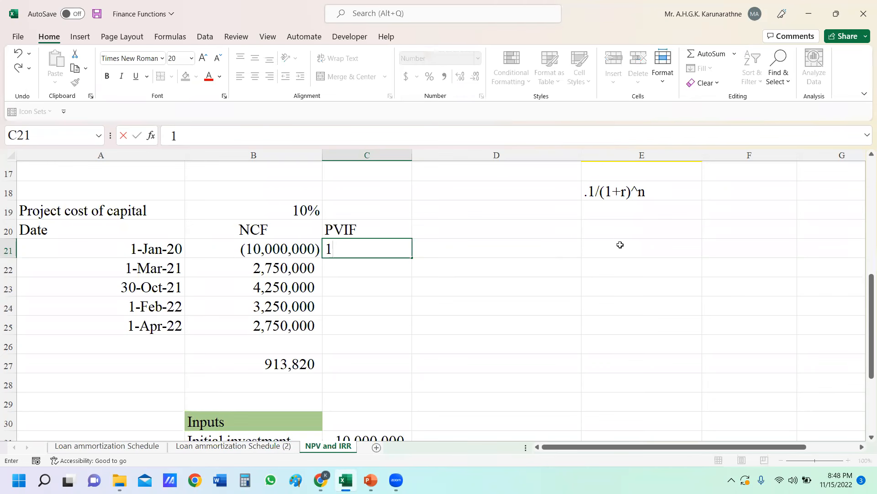
{"action": "key", "text": "Return"}
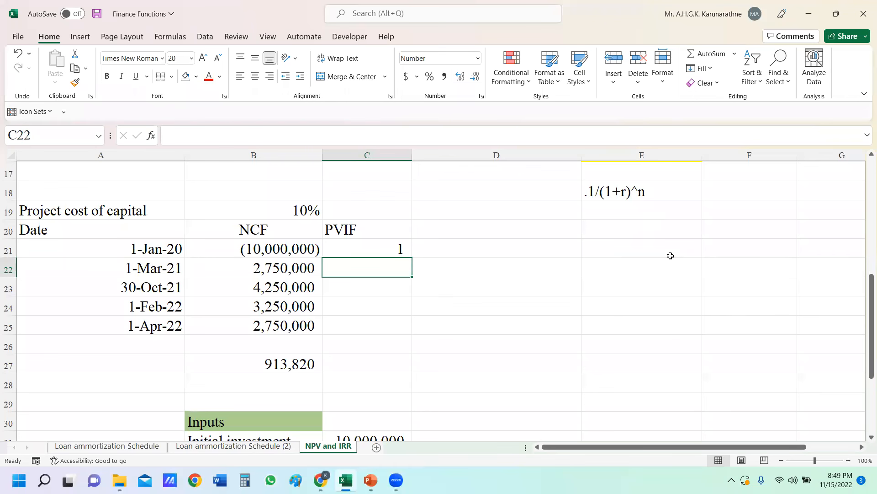
- Calculate the period in years for the 1-Mar-21 cash flow in E22 with =1+(2/12)
{"action": "left_click", "coordinate": [652, 268]}
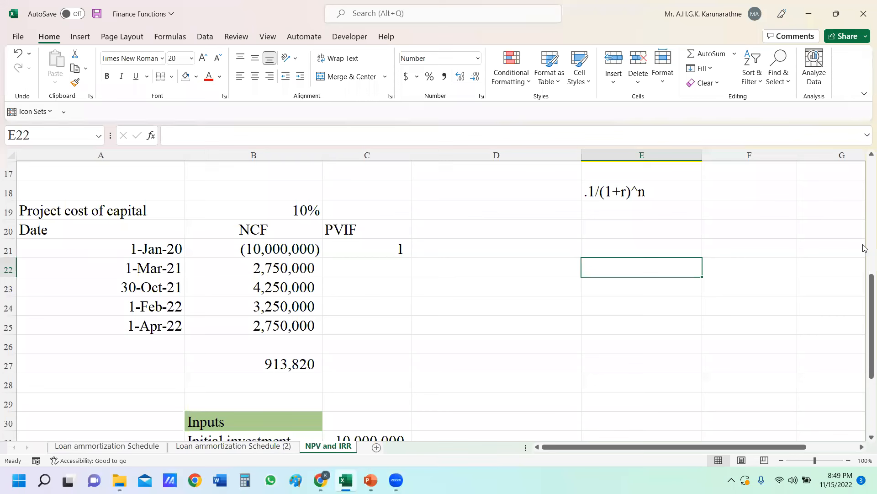
{"action": "type", "text": "="}
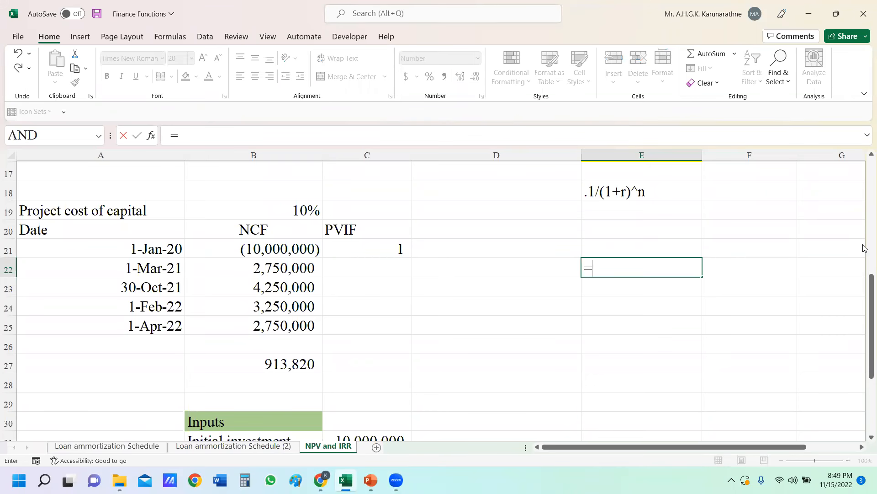
{"action": "type", "text": "1+(2/"}
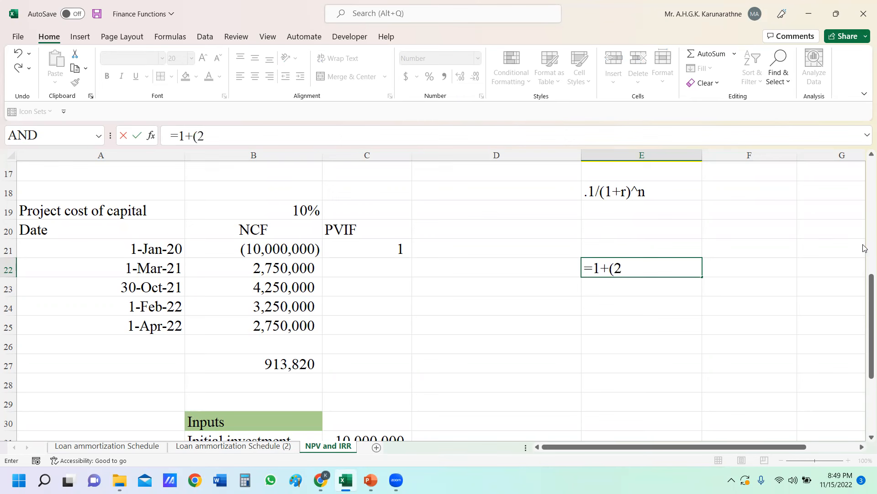
{"action": "type", "text": "12"}
{"action": "type", "text": ")"}
{"action": "key", "text": "Return"}
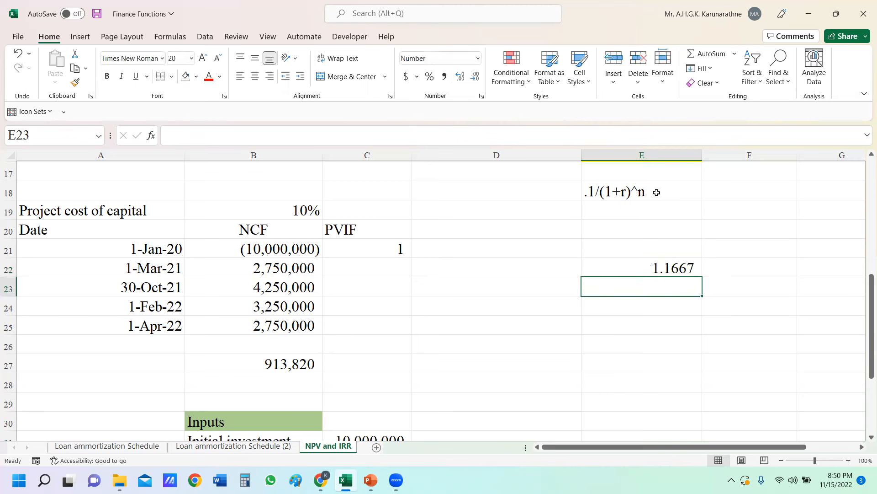
{"action": "left_click", "coordinate": [655, 269]}
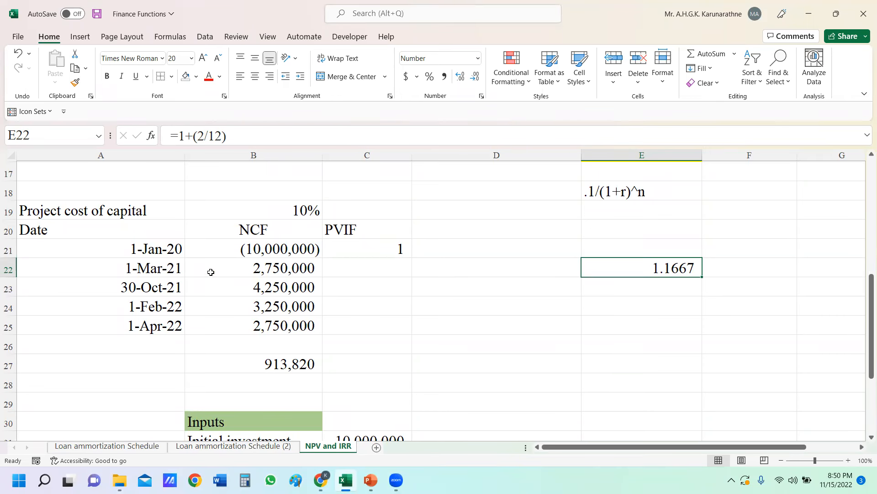
{"action": "left_click", "coordinate": [152, 268]}
{"action": "left_click", "coordinate": [161, 287]}
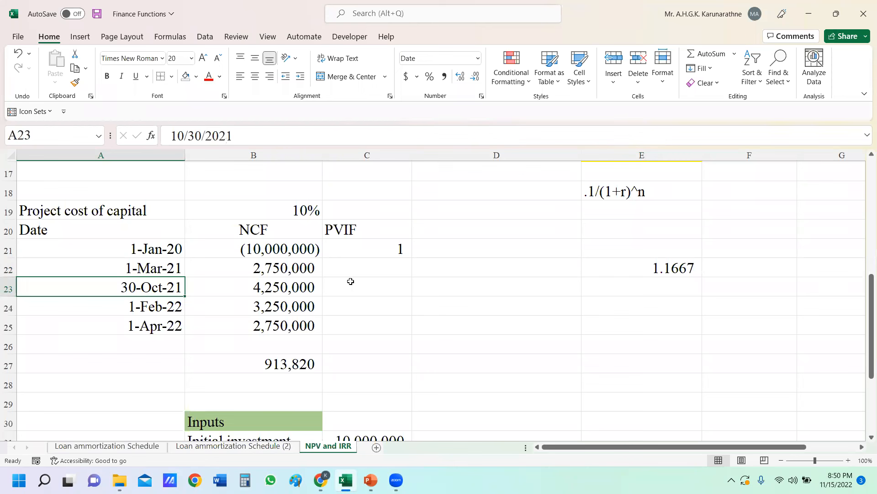
- Calculate the period in years for the 30-Oct-21 cash flow in E23 with =1+(10/12)
{"action": "left_click", "coordinate": [644, 292]}
{"action": "type", "text": "=1+"}
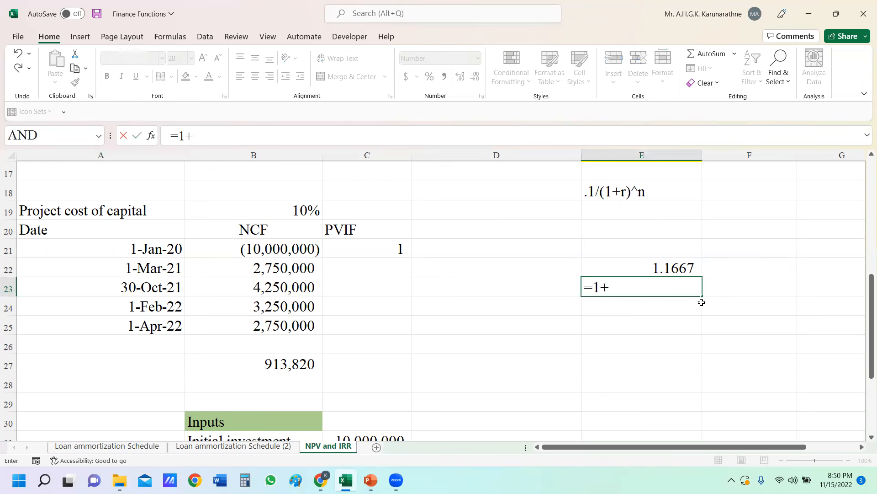
{"action": "type", "text": "(10/12)"}
{"action": "key", "text": "Return"}
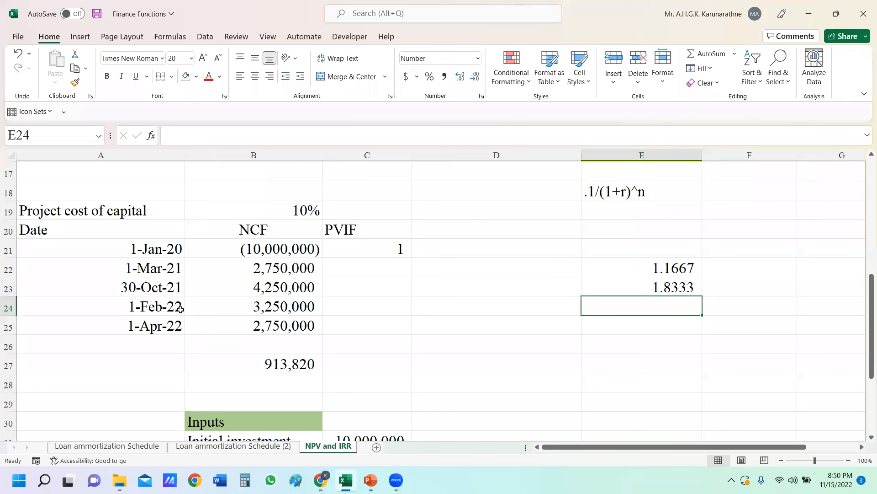
- Calculate the period in years for the 1-Feb-22 cash flow in E24 with =2+(1/12)
{"action": "left_click", "coordinate": [266, 310]}
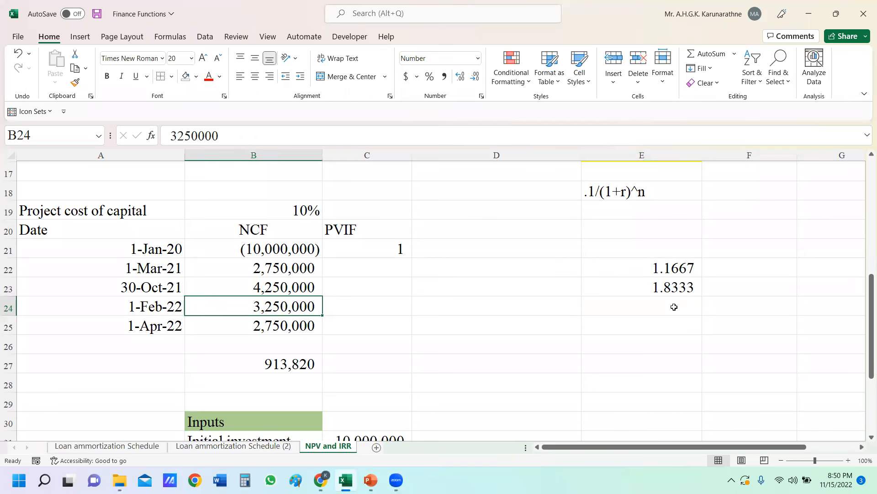
{"action": "left_click", "coordinate": [674, 307]}
{"action": "type", "text": "="}
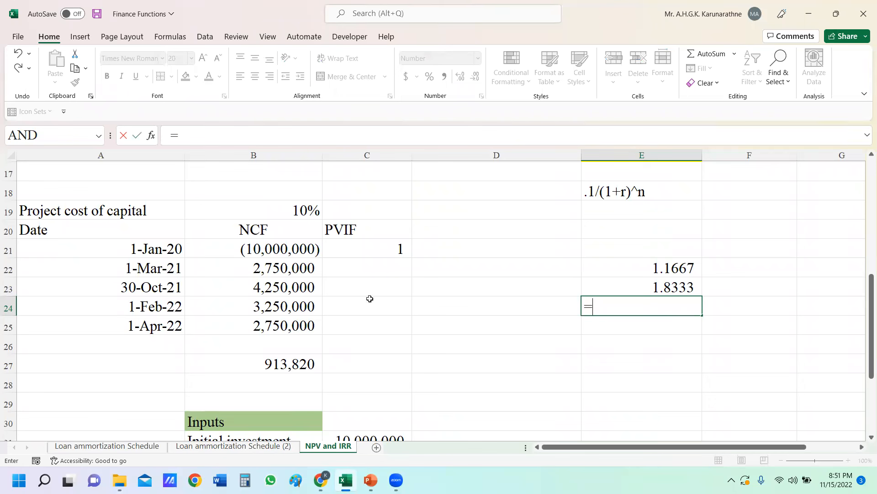
{"action": "type", "text": "2+(1/12"}
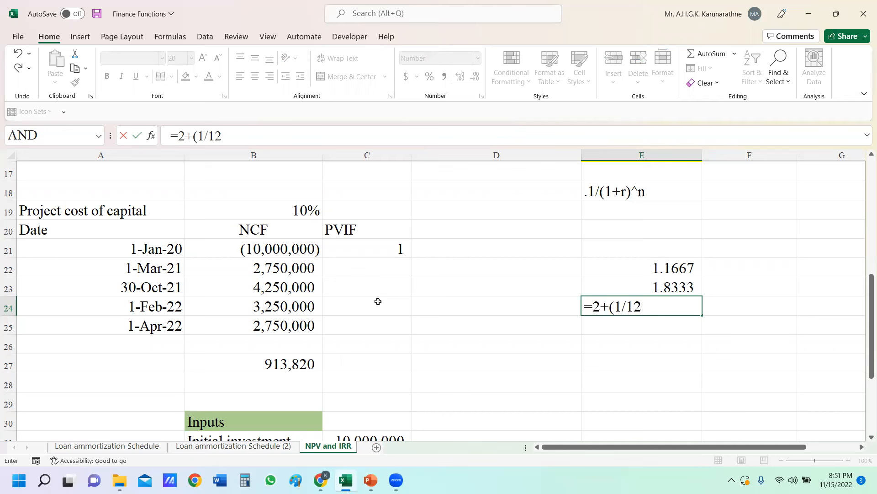
{"action": "type", "text": ")"}
{"action": "key", "text": "Return"}
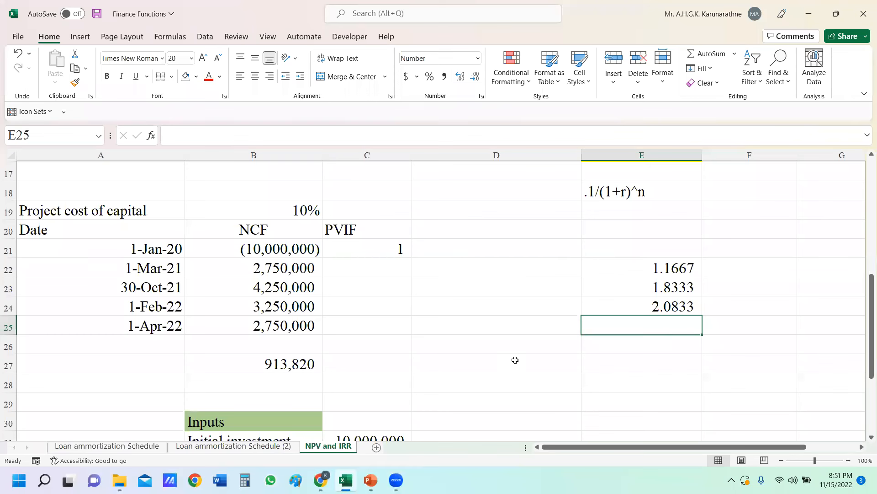
- Calculate the period in years for the 1-Apr-22 cash flow in E25 with =2+(3/12)
{"action": "left_click", "coordinate": [160, 326]}
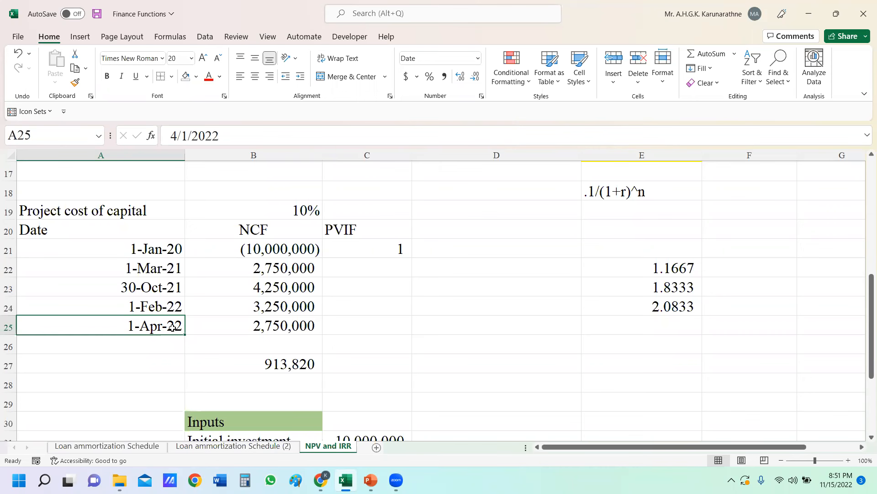
{"action": "left_click", "coordinate": [654, 324]}
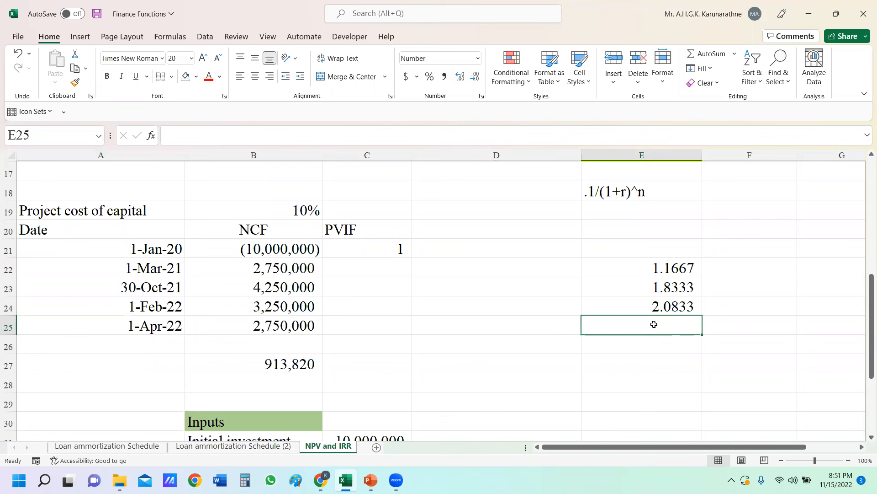
{"action": "type", "text": "="}
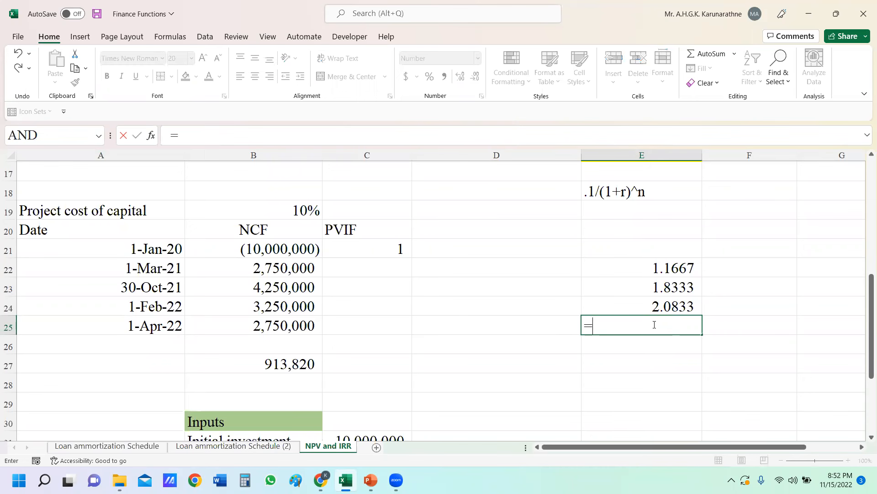
{"action": "type", "text": "2+(3/"}
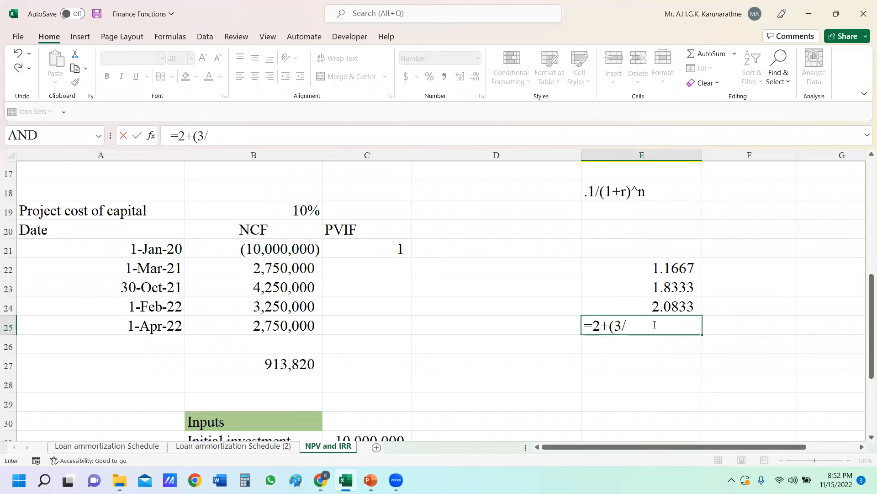
{"action": "type", "text": "12)"}
{"action": "key", "text": "Return"}
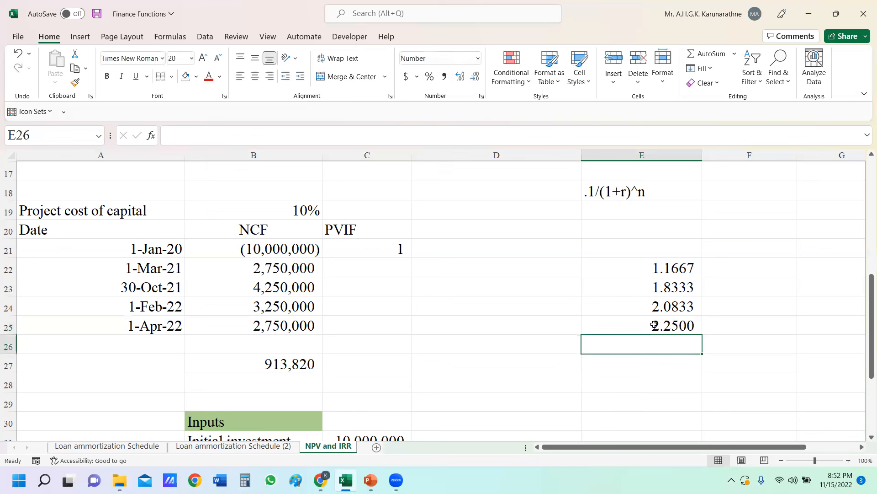
{"action": "left_click", "coordinate": [738, 320]}
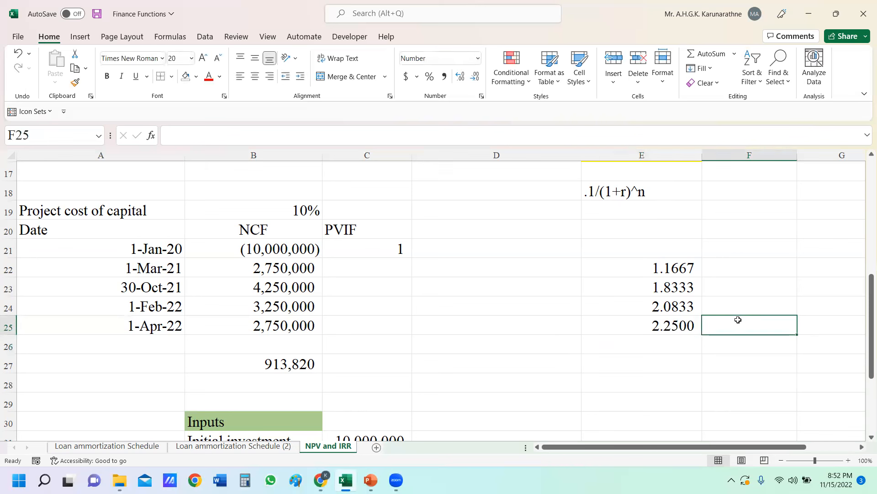
- Calculate the 1-Mar-21 discount factor in C22 with =1/(1+$B$19)^E22, keeping the cost of capital reference absolute
{"action": "left_click", "coordinate": [380, 267]}
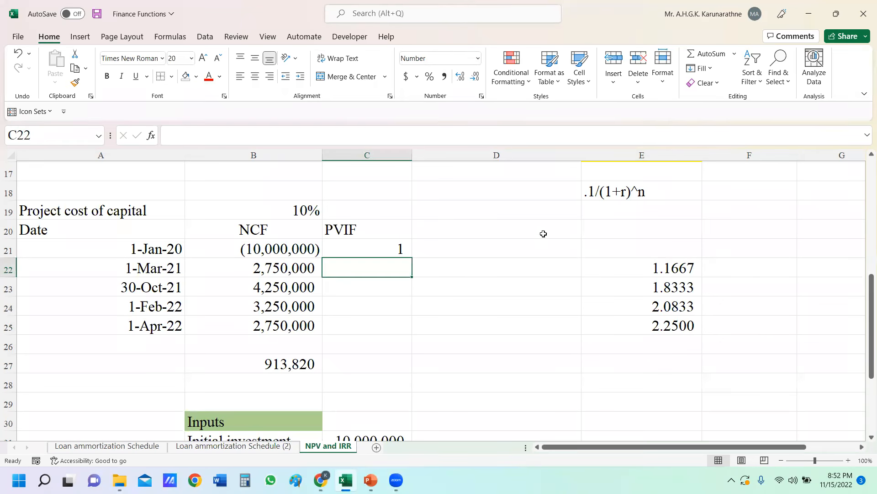
{"action": "left_click", "coordinate": [371, 250]}
{"action": "left_click", "coordinate": [383, 270]}
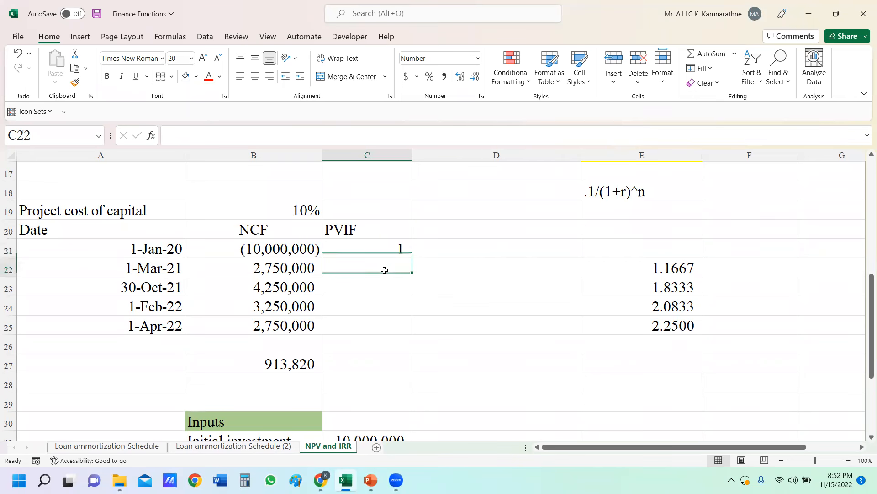
{"action": "type", "text": "="}
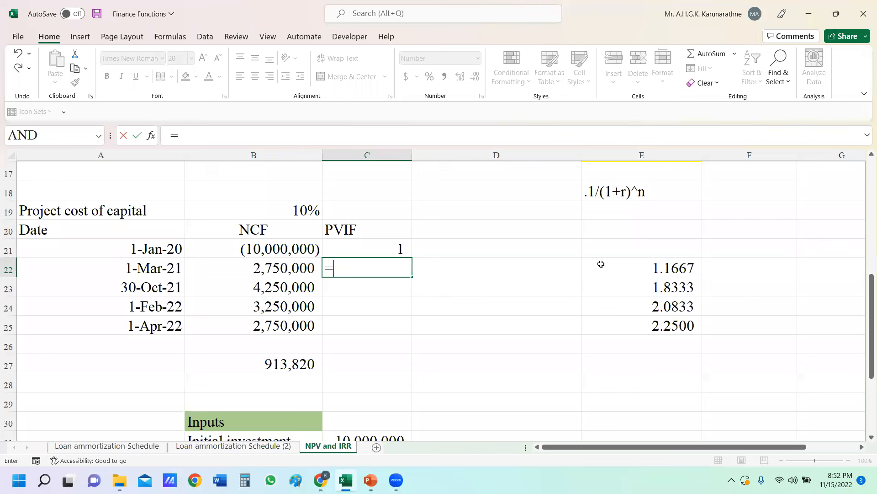
{"action": "type", "text": "1/(1+"}
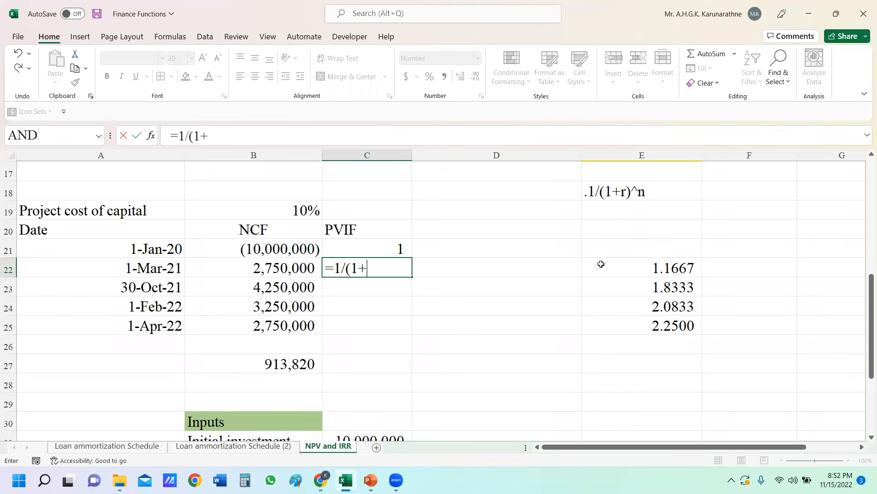
{"action": "left_click", "coordinate": [296, 210]}
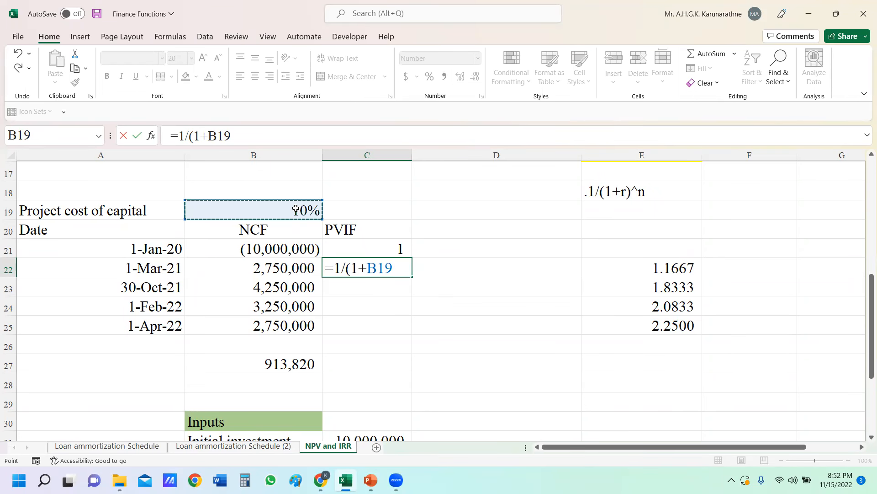
{"action": "key", "text": "F5"}
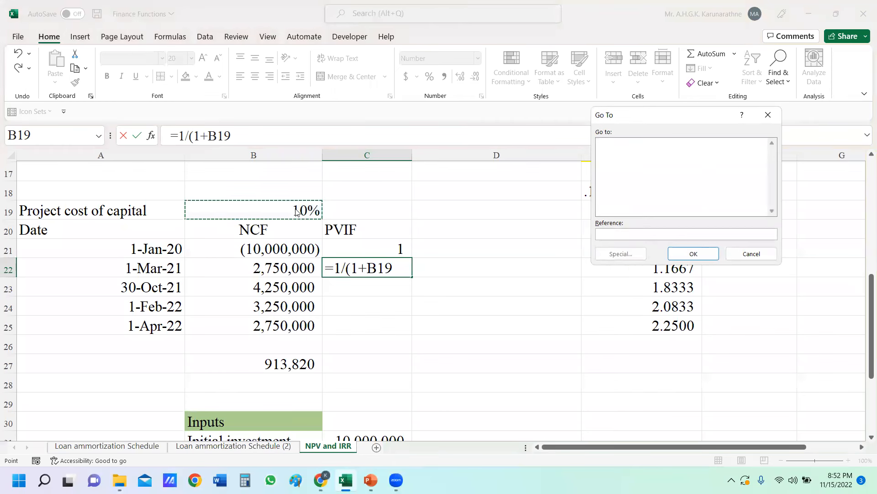
{"action": "left_click", "coordinate": [750, 254]}
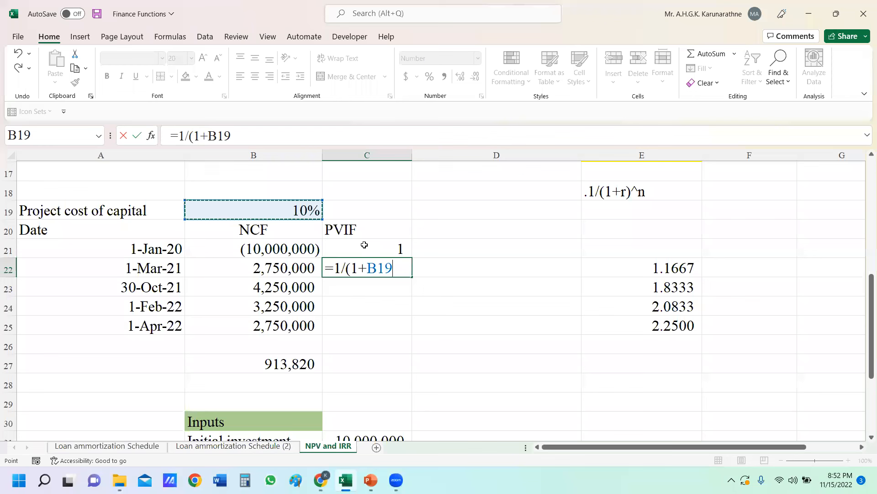
{"action": "key", "text": "F4"}
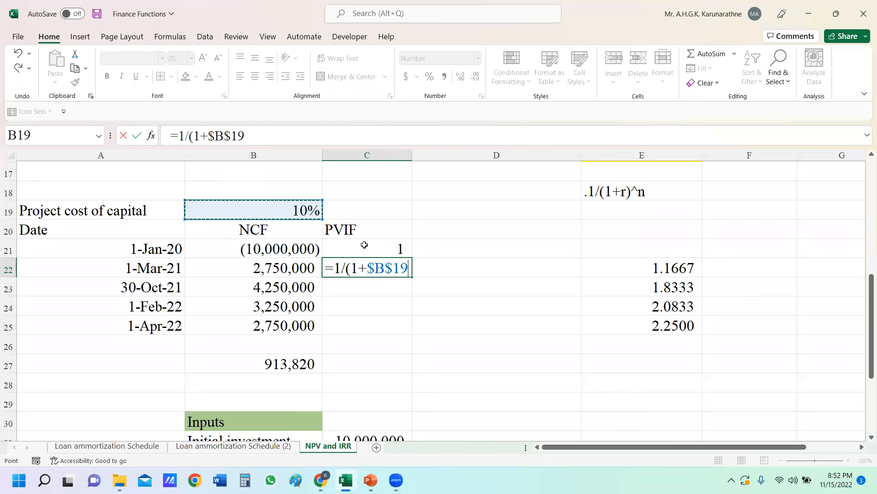
{"action": "type", "text": ")^"}
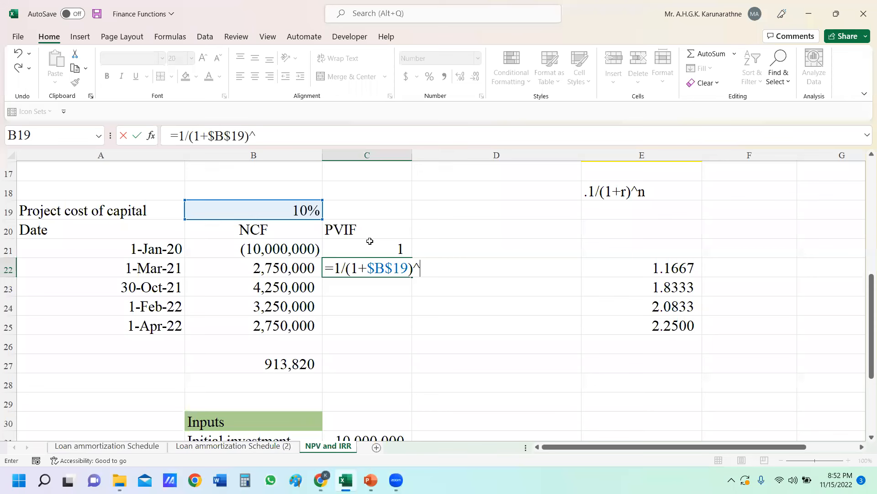
{"action": "left_click", "coordinate": [679, 268]}
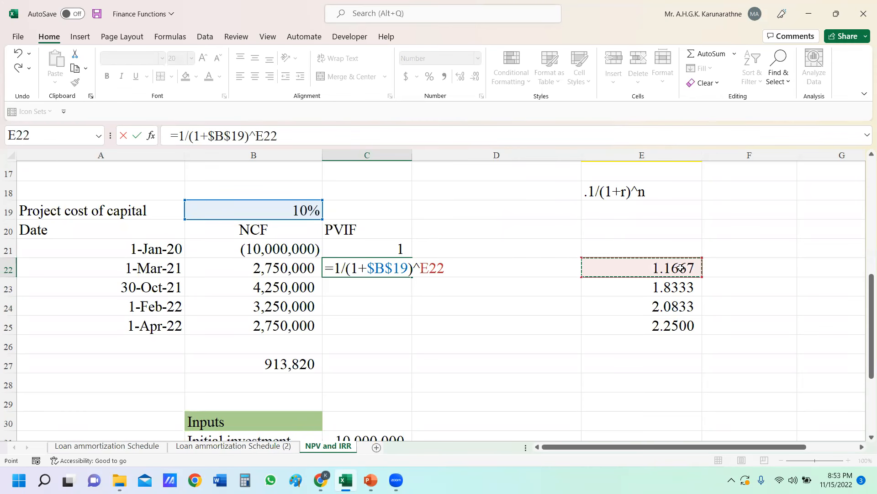
{"action": "key", "text": "Return"}
- Fill the PVIF formula from C22 down to C25 for the remaining cash flow dates
{"action": "left_click", "coordinate": [395, 271]}
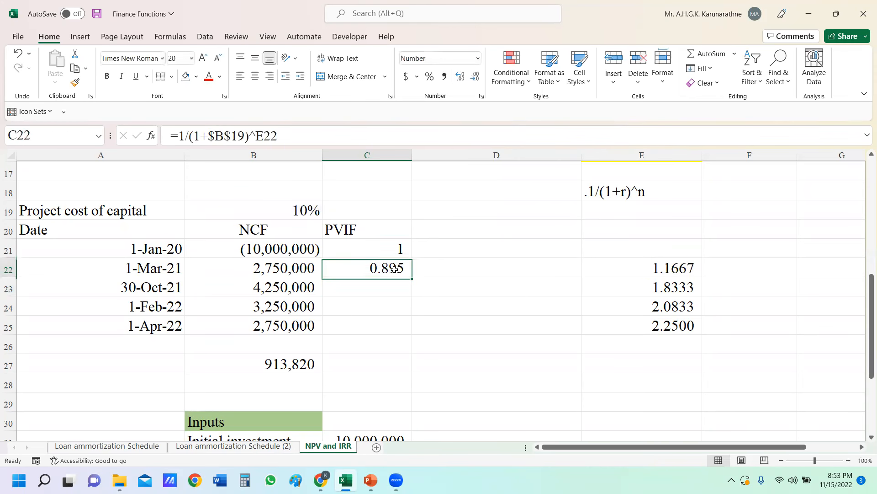
{"action": "left_click_drag", "start_coordinate": [412, 277], "coordinate": [412, 329]}
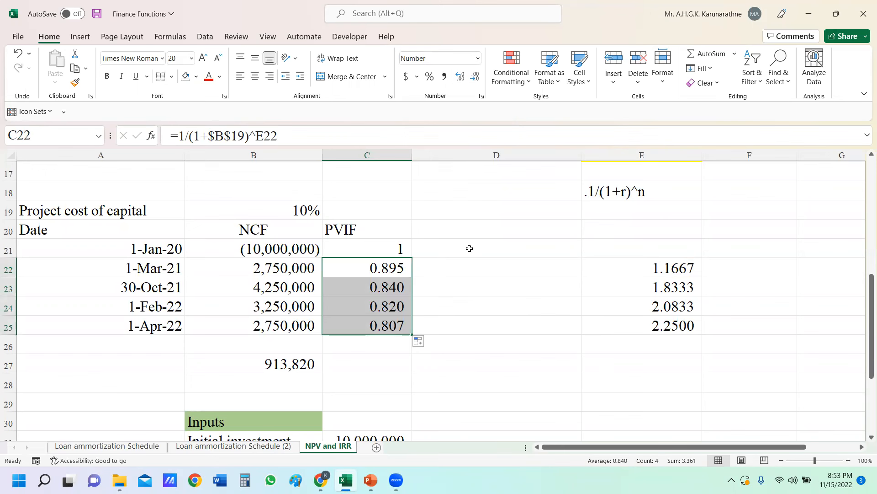
{"action": "left_click", "coordinate": [505, 249]}
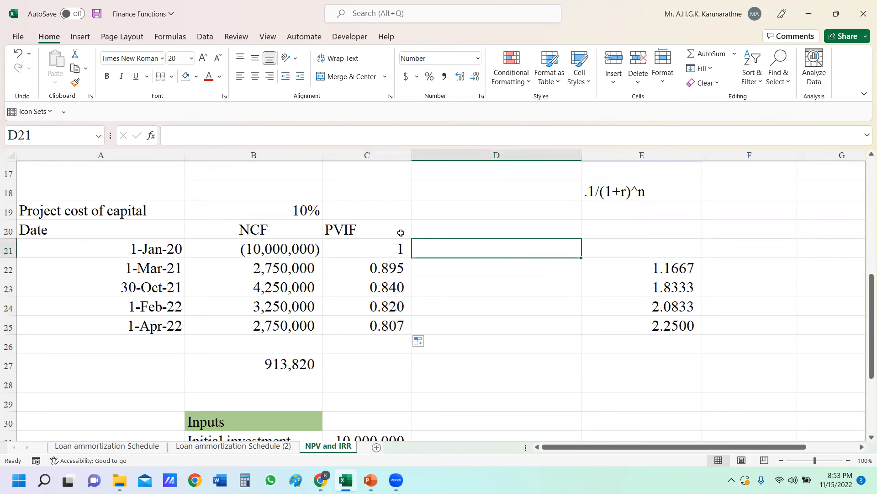
- Add the column heading PV in D20 beside the PVIF heading
{"action": "left_click", "coordinate": [496, 231]}
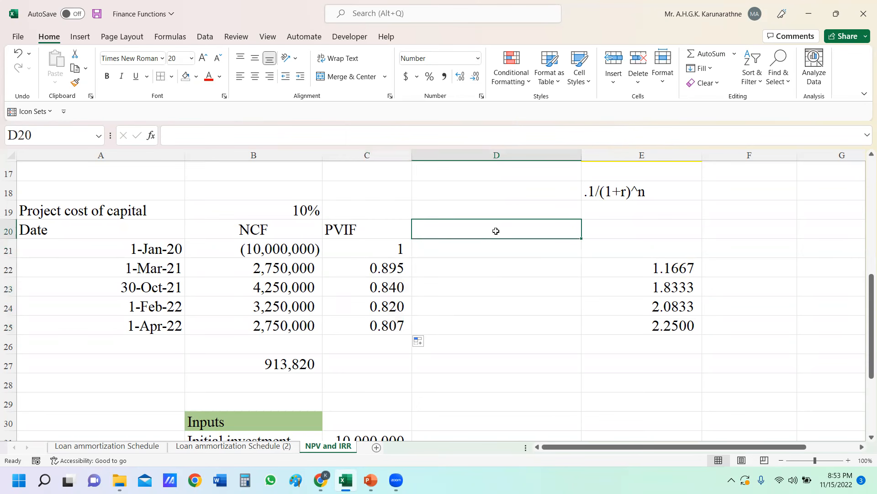
{"action": "type", "text": "PV"}
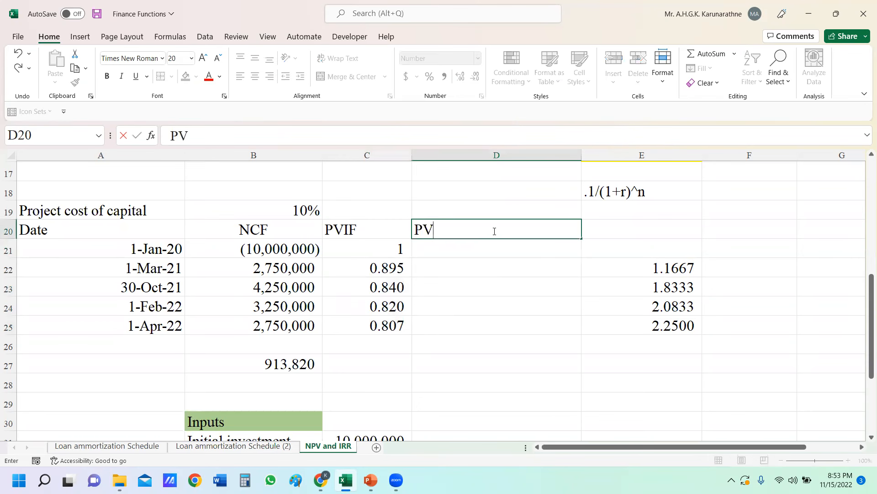
{"action": "left_click", "coordinate": [505, 293]}
{"action": "left_click", "coordinate": [482, 338]}
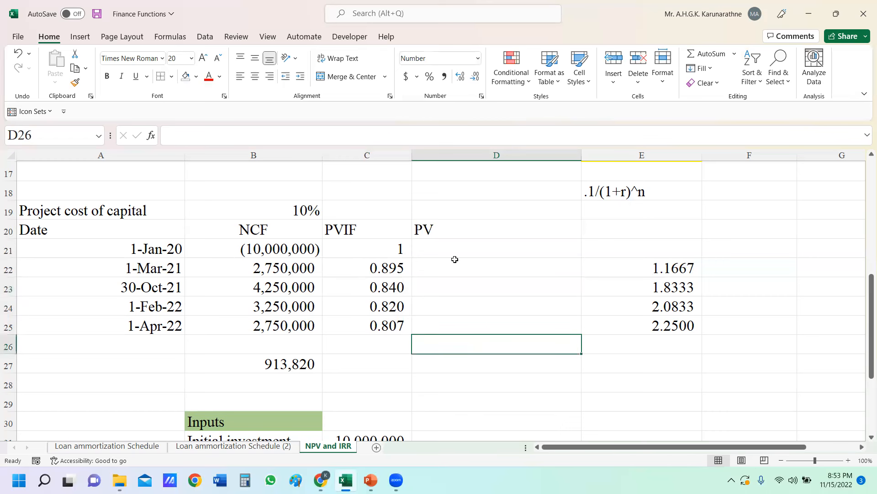
- Calculate the present value in D21 as NCF times PVIF (=B21*C21) and fill it down to D25
{"action": "left_click", "coordinate": [448, 245]}
{"action": "type", "text": "="}
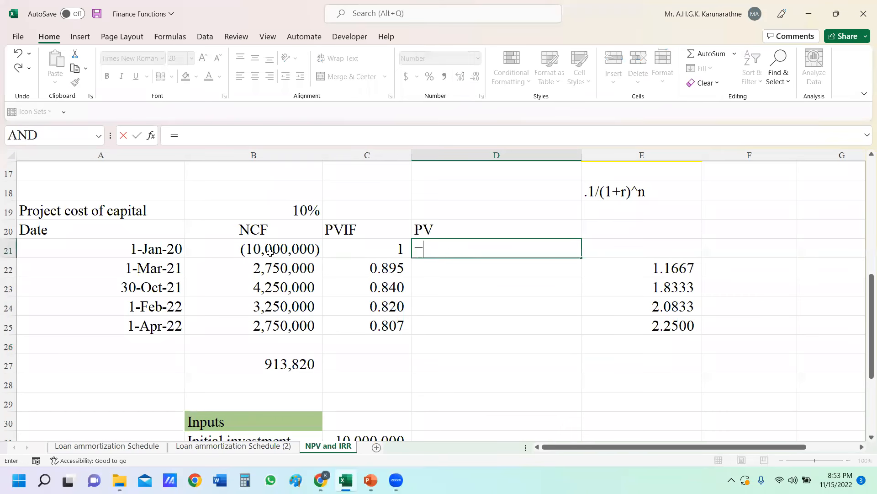
{"action": "left_click", "coordinate": [276, 249]}
{"action": "type", "text": "*"}
{"action": "left_click", "coordinate": [380, 249]}
{"action": "key", "text": "Return"}
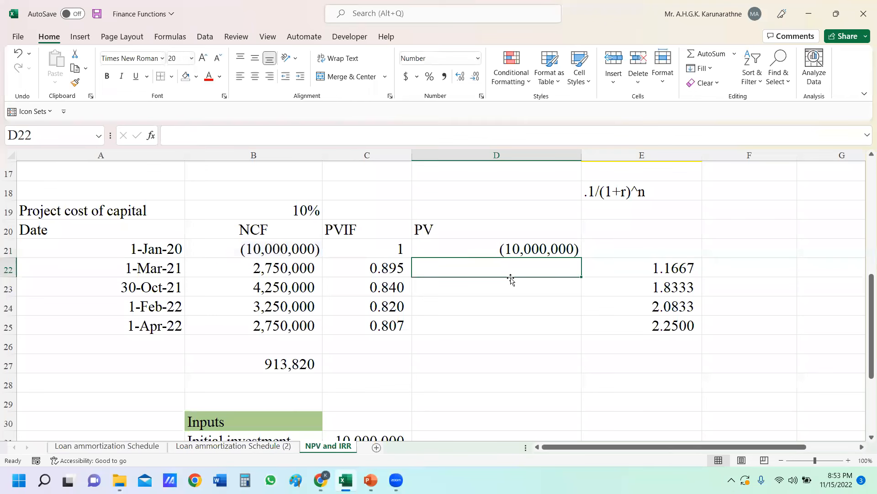
{"action": "left_click", "coordinate": [527, 249]}
{"action": "left_click_drag", "start_coordinate": [584, 259], "coordinate": [575, 334]}
- Total the present values in D27 with =SUM(D21:D26) to get the manual NPV
{"action": "left_click", "coordinate": [529, 358]}
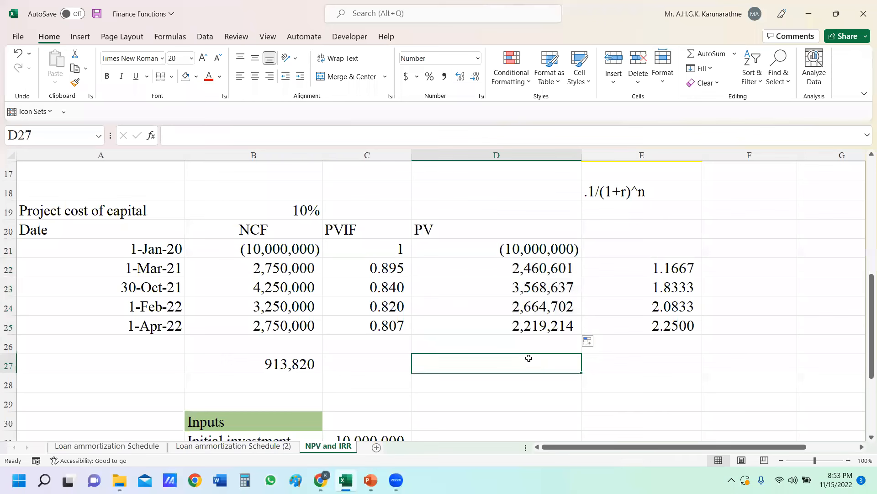
{"action": "key", "text": "alt+equal"}
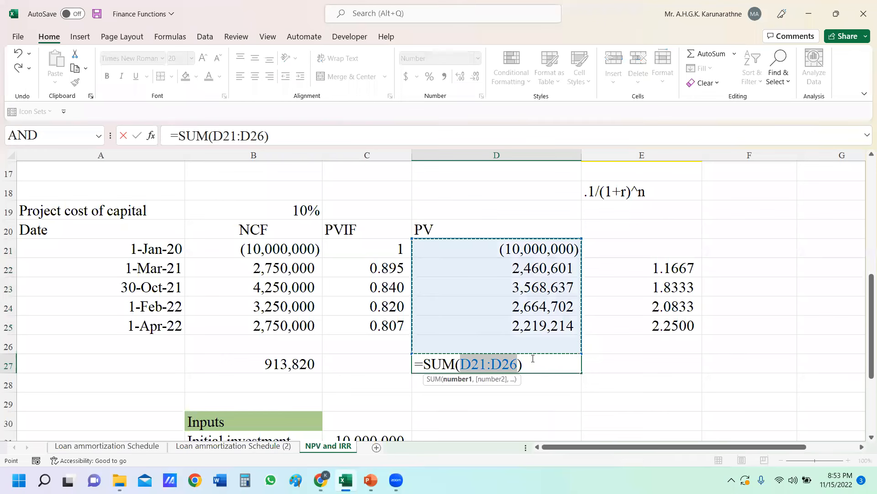
{"action": "key", "text": "Return"}
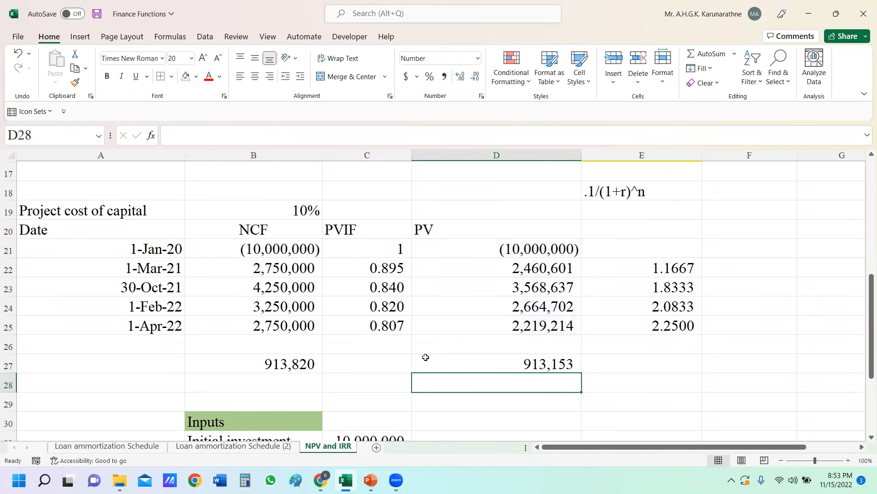
{"action": "left_click", "coordinate": [555, 369]}
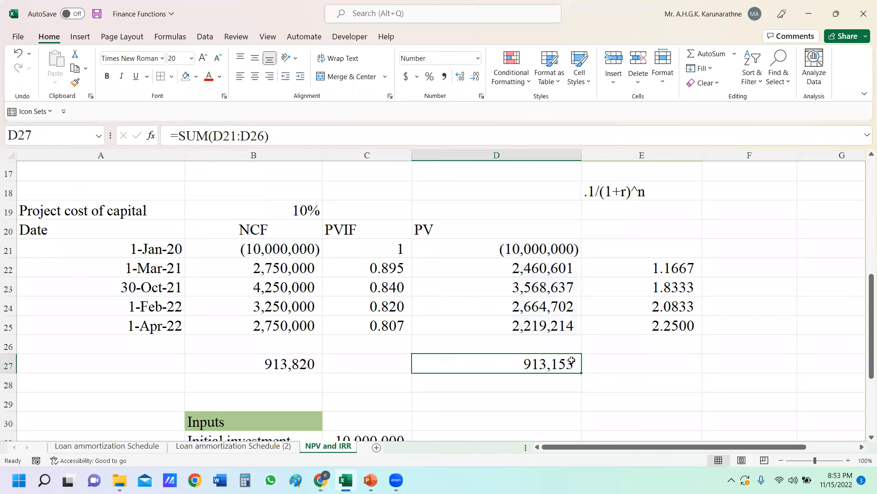
{"action": "left_click", "coordinate": [677, 273]}
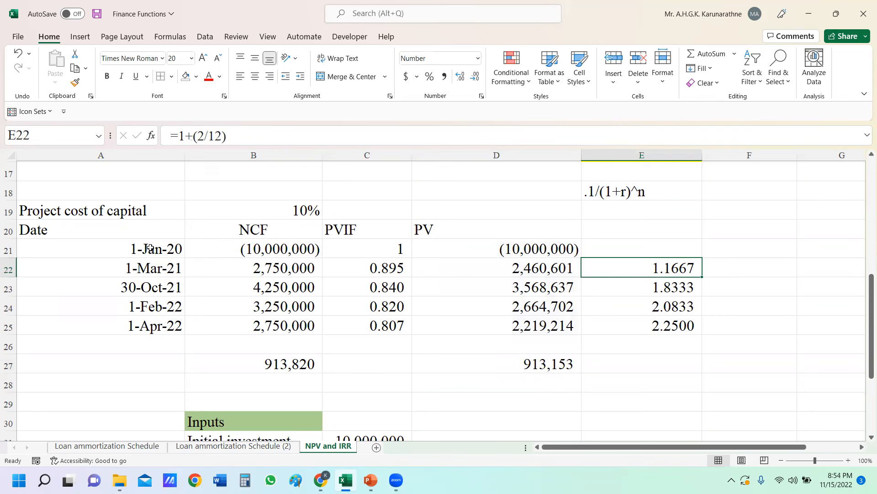
{"action": "left_click", "coordinate": [561, 365]}
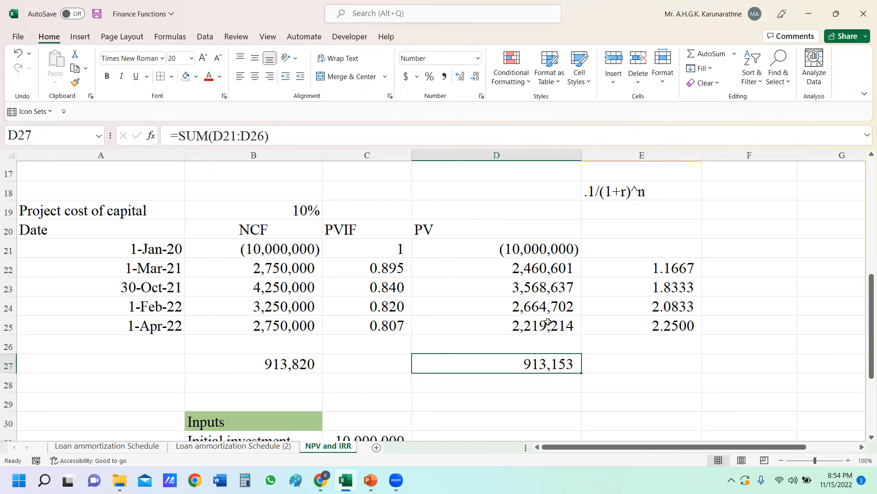
{"action": "left_click_drag", "start_coordinate": [349, 224], "coordinate": [651, 321]}
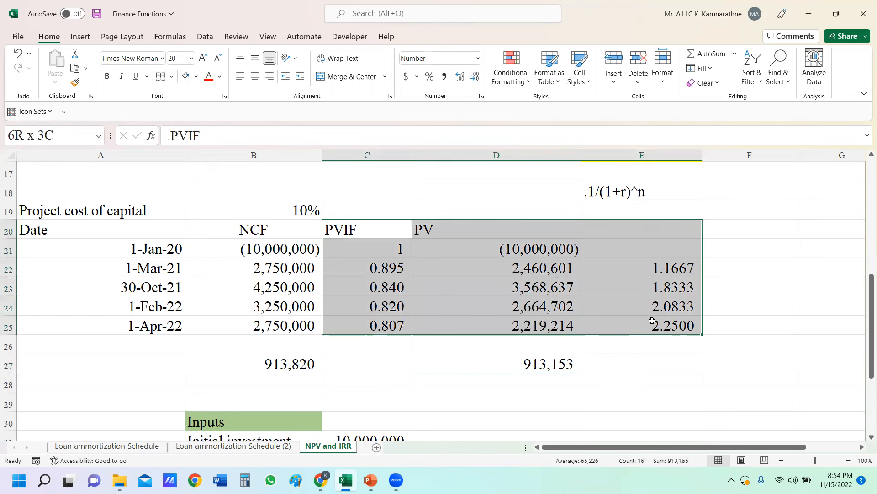
{"action": "left_click_drag", "start_coordinate": [652, 321], "coordinate": [652, 321]}
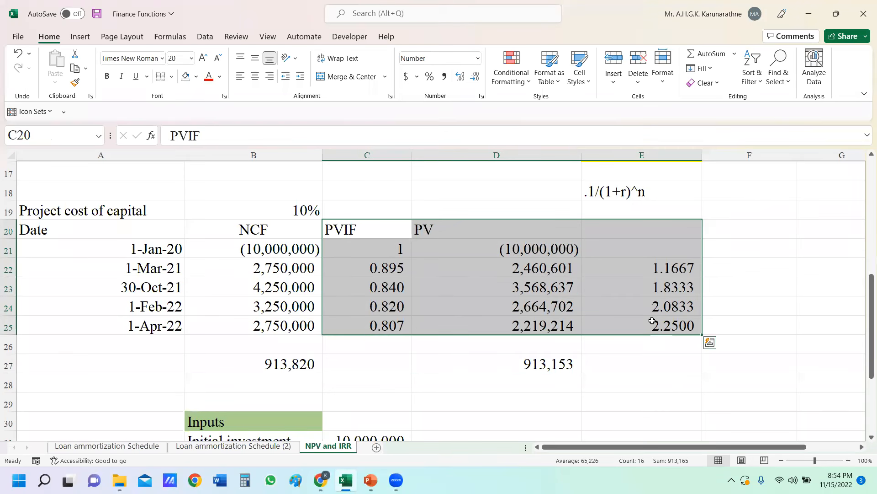
{"action": "key", "text": "Delete"}
{"action": "left_click_drag", "start_coordinate": [539, 192], "coordinate": [693, 376]}
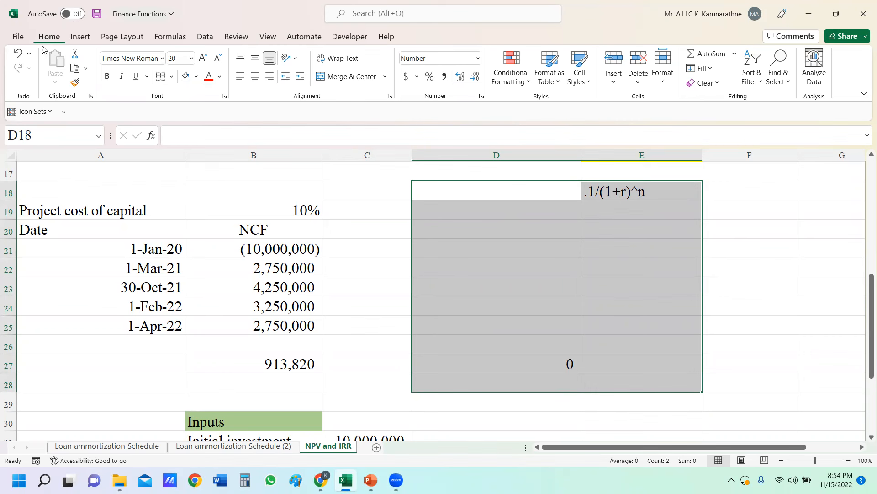
{"action": "left_click", "coordinate": [22, 55]}
{"action": "left_click", "coordinate": [772, 277]}
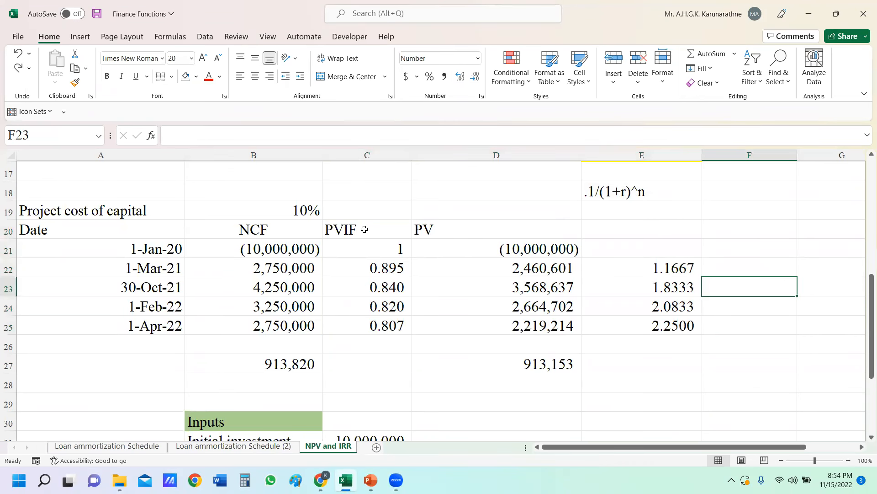
- Compare the XNPV result in B27 with the manual total in D27, then clear the manual check from C18:F28
{"action": "left_click", "coordinate": [297, 364]}
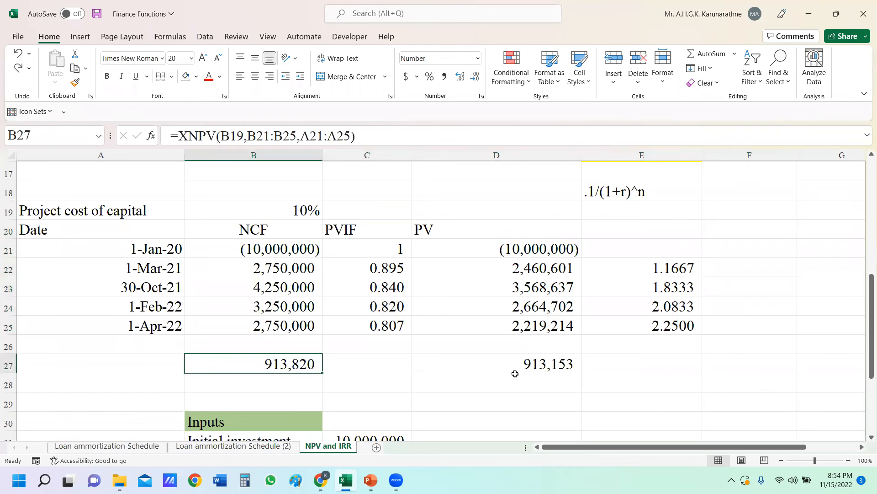
{"action": "left_click", "coordinate": [553, 365]}
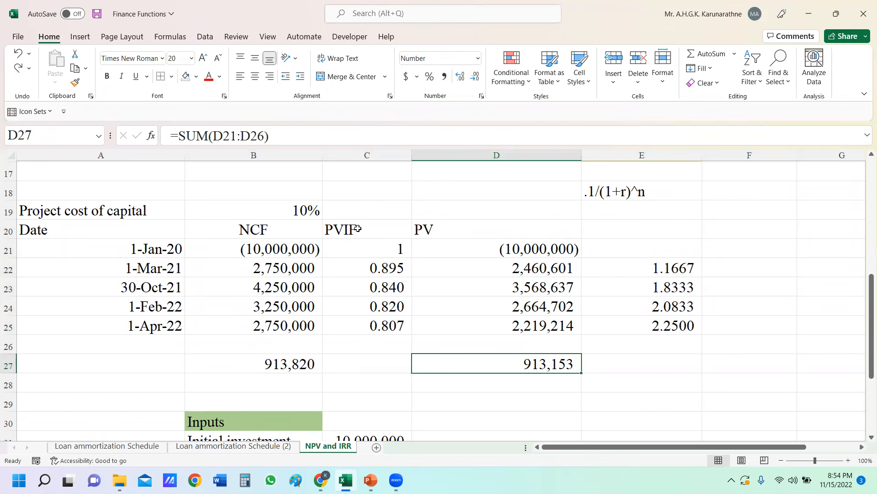
{"action": "left_click_drag", "start_coordinate": [368, 182], "coordinate": [747, 386]}
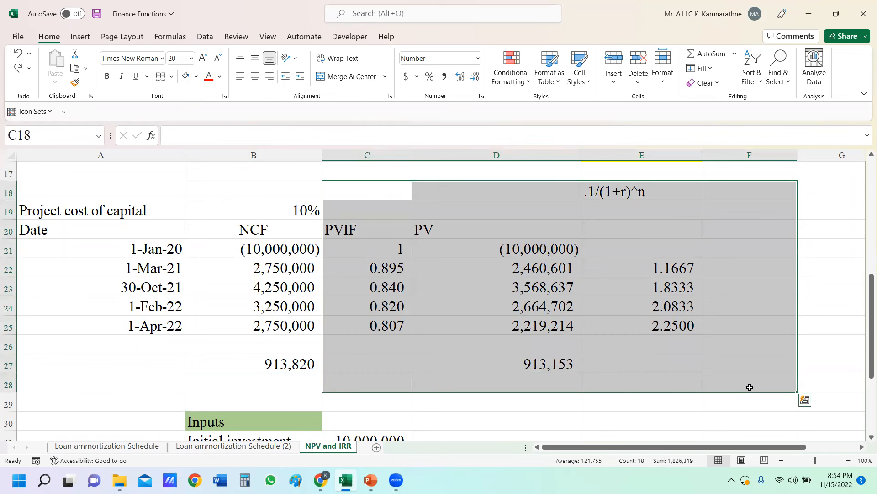
{"action": "key", "text": "Delete"}
{"action": "left_click", "coordinate": [480, 279]}
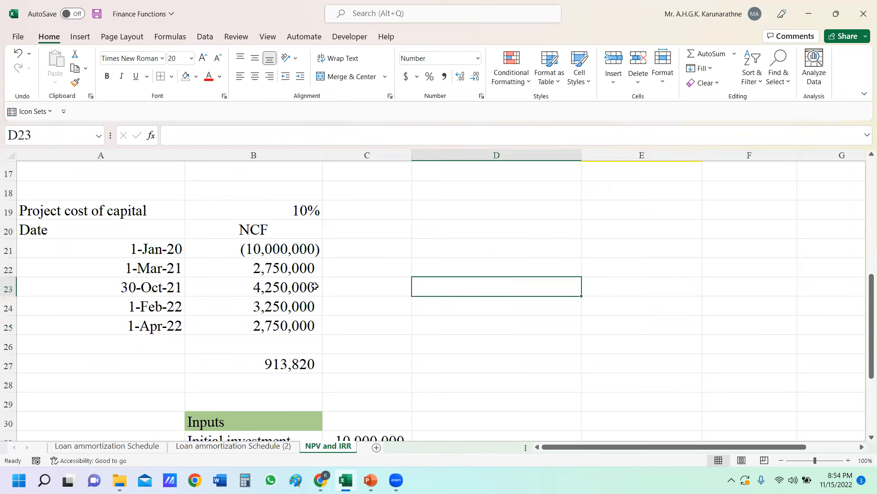
- Clear cell B27 and start a new XNPV function there with its function arguments open
{"action": "left_click", "coordinate": [294, 359]}
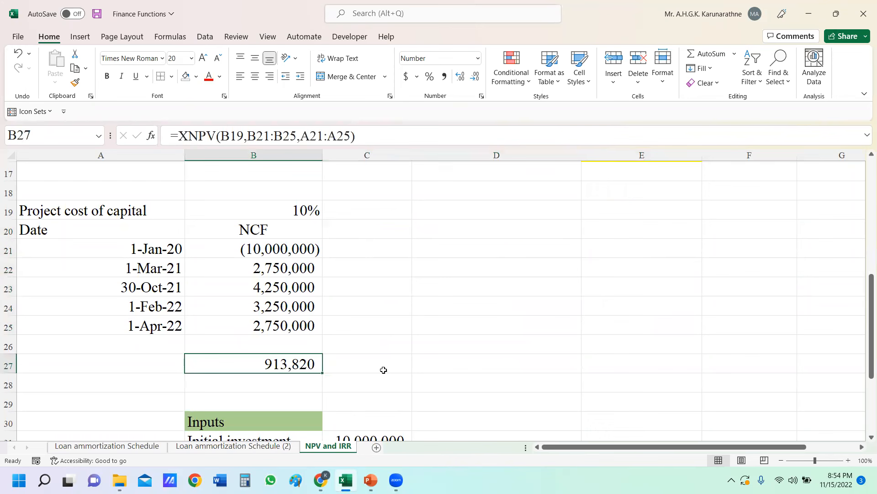
{"action": "key", "text": "Delete"}
{"action": "type", "text": "="}
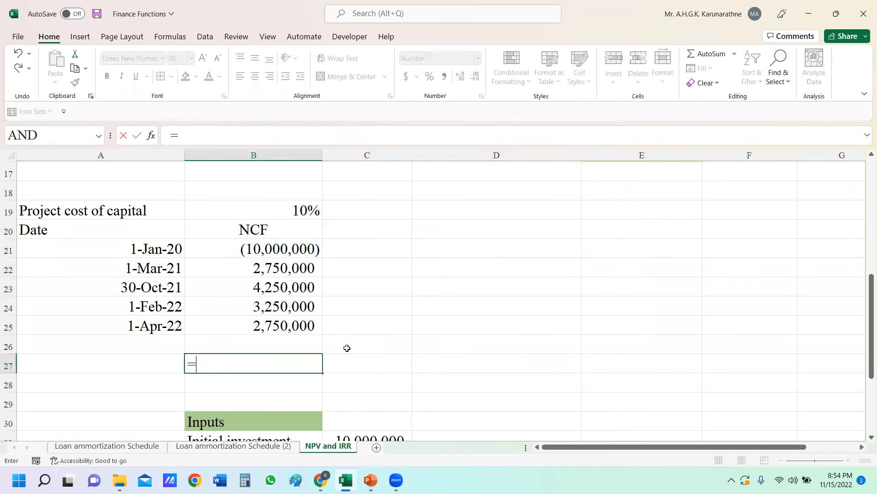
{"action": "type", "text": "xnp"}
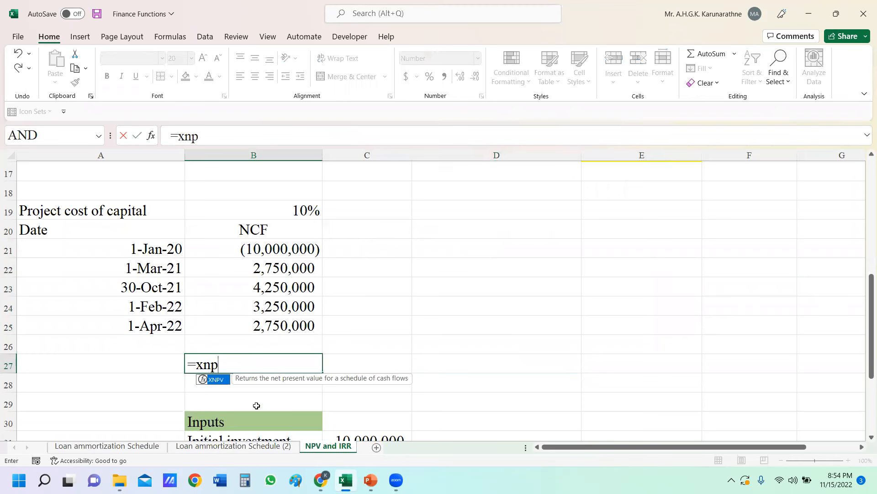
{"action": "double_click", "coordinate": [222, 379]}
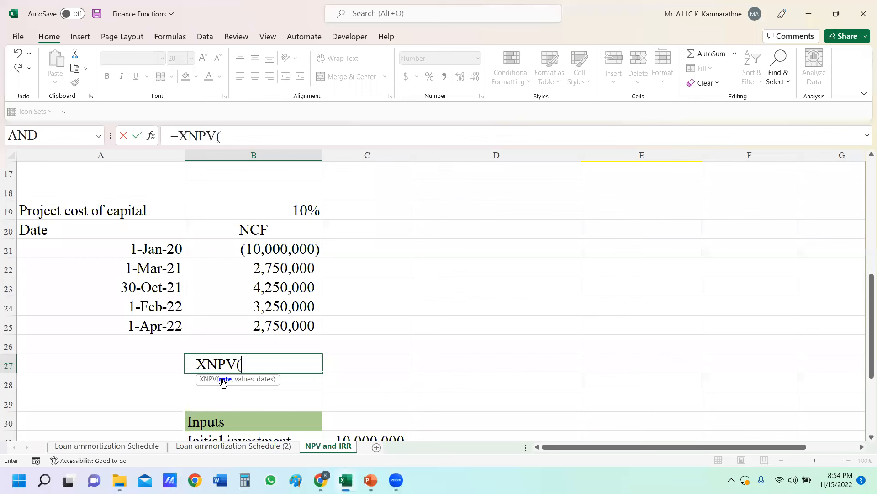
{"action": "left_click", "coordinate": [150, 135]}
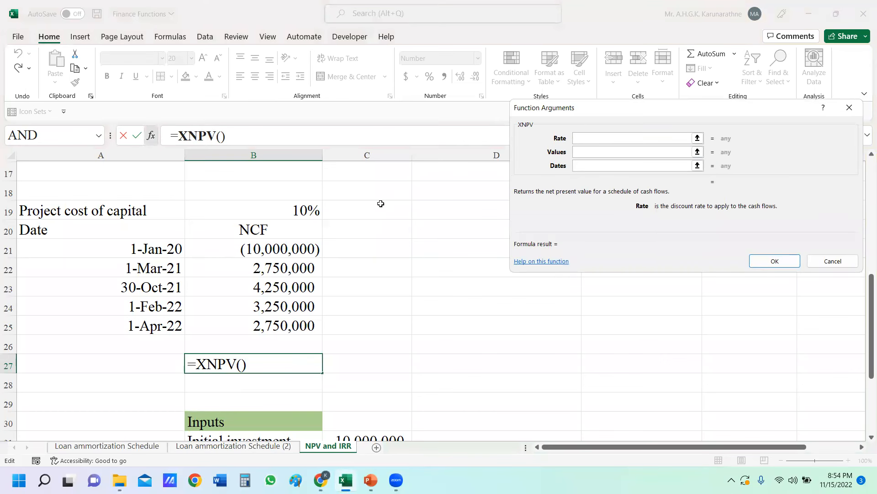
- Complete the XNPV in B27 with rate B19, values B21:B25 and dates A21:A25
{"action": "left_click", "coordinate": [297, 212]}
{"action": "left_click", "coordinate": [653, 152]}
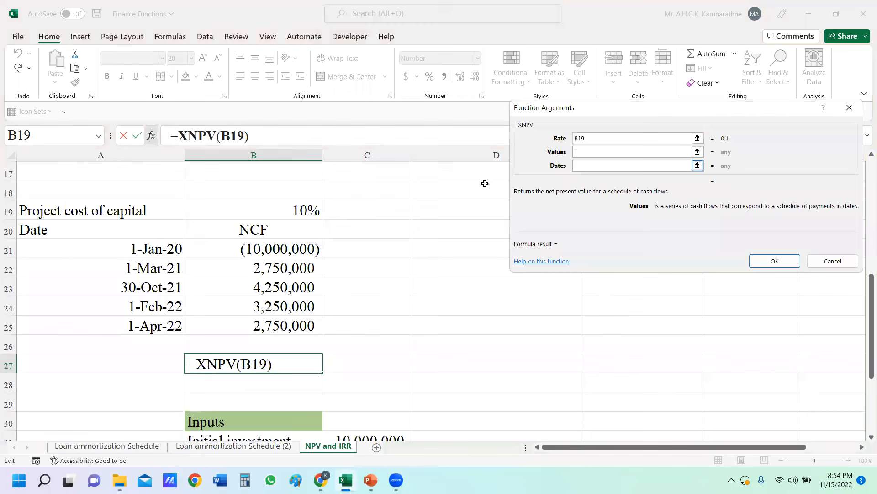
{"action": "left_click_drag", "start_coordinate": [287, 250], "coordinate": [291, 325]}
{"action": "left_click", "coordinate": [620, 166]}
{"action": "left_click_drag", "start_coordinate": [169, 253], "coordinate": [165, 325]}
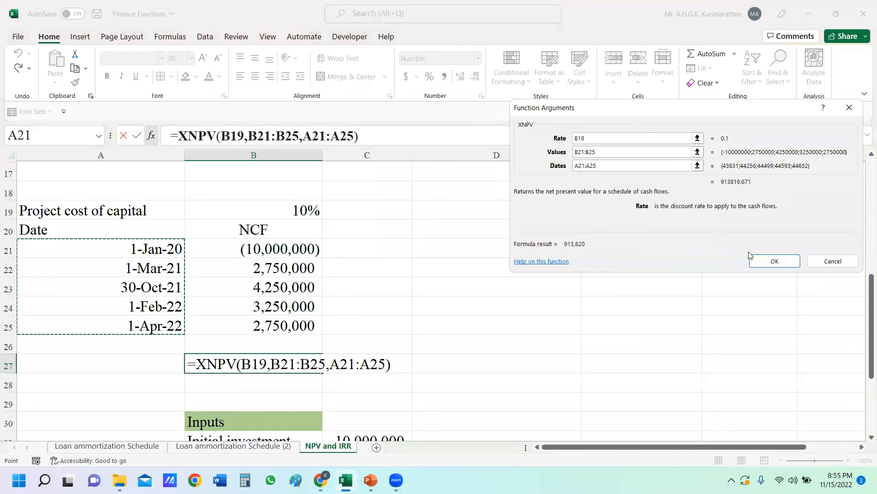
{"action": "left_click", "coordinate": [776, 260]}
- Save the Finance Functions workbook
{"action": "left_click", "coordinate": [456, 333]}
{"action": "left_click", "coordinate": [259, 364]}
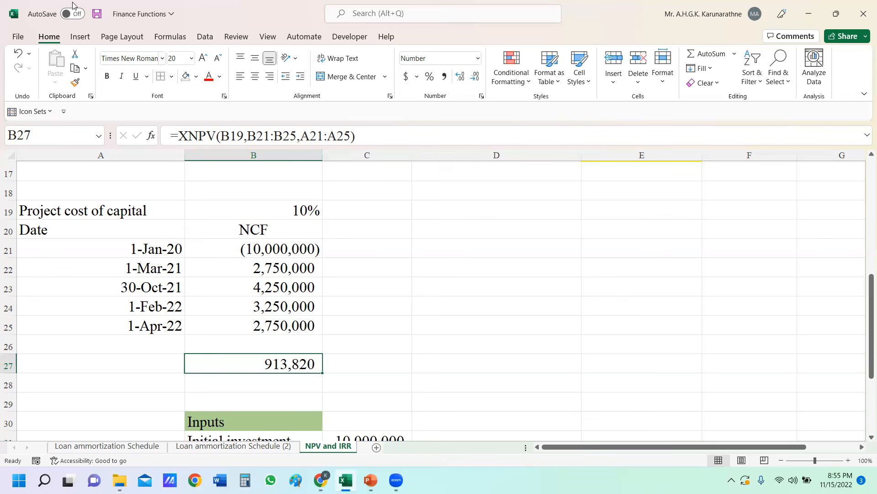
{"action": "left_click", "coordinate": [98, 14]}
- Switch to the Financial Functions-2022 presentation in PowerPoint and insert a new slide after the Activity - 2 slide
{"action": "scroll", "coordinate": [438, 297], "scroll_direction": "down", "scroll_amount": 1}
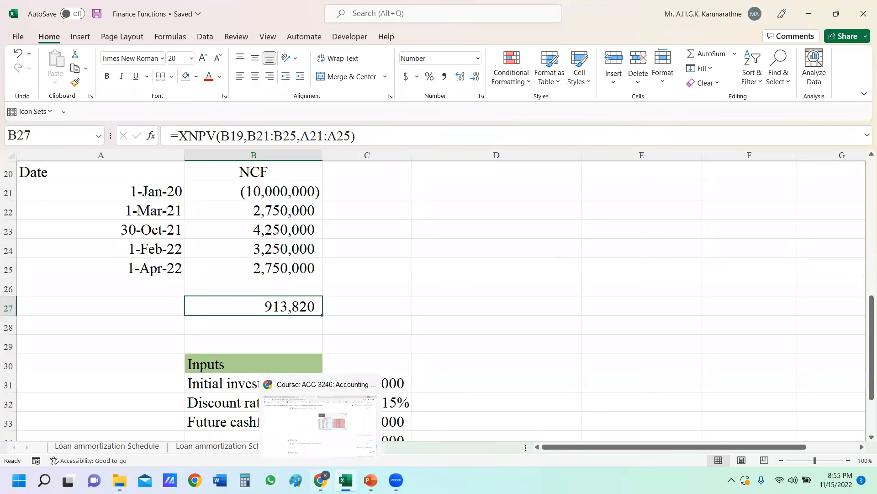
{"action": "left_click", "coordinate": [370, 480]}
{"action": "left_click", "coordinate": [60, 378]}
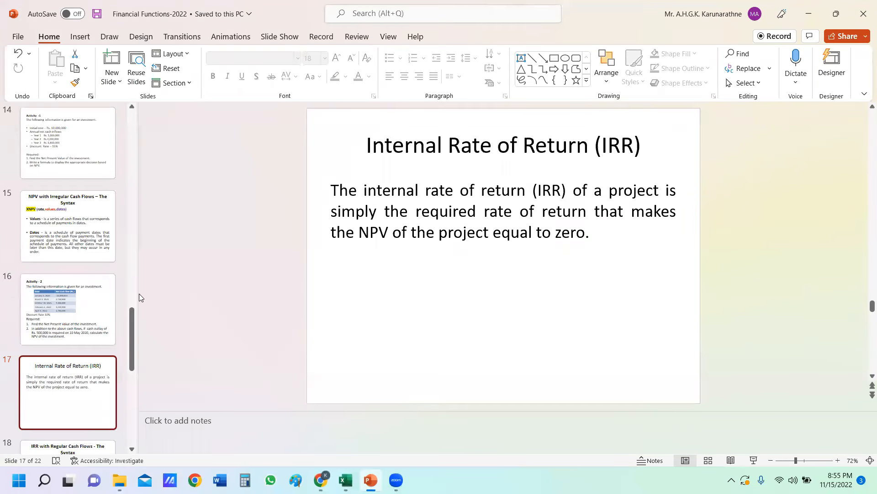
{"action": "left_click", "coordinate": [83, 299]}
{"action": "key", "text": "Return"}
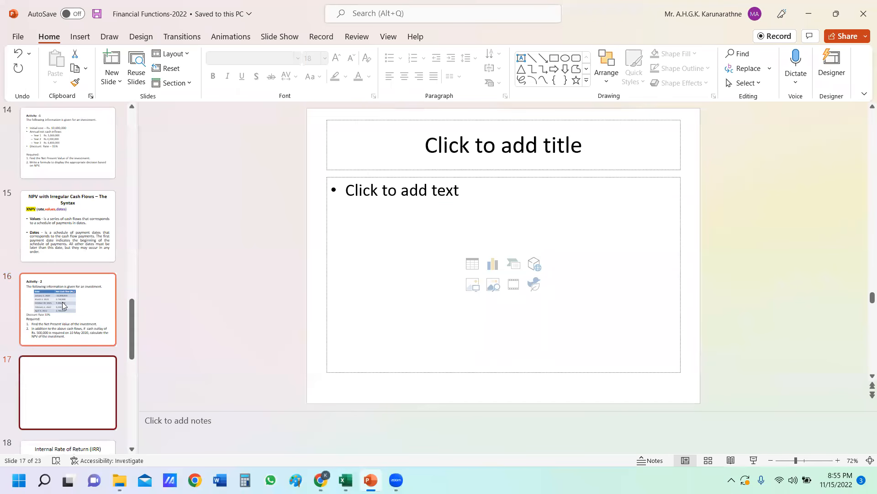
- Title the new slide "Internal Rate of Return (IRR)"
{"action": "left_click", "coordinate": [468, 139]}
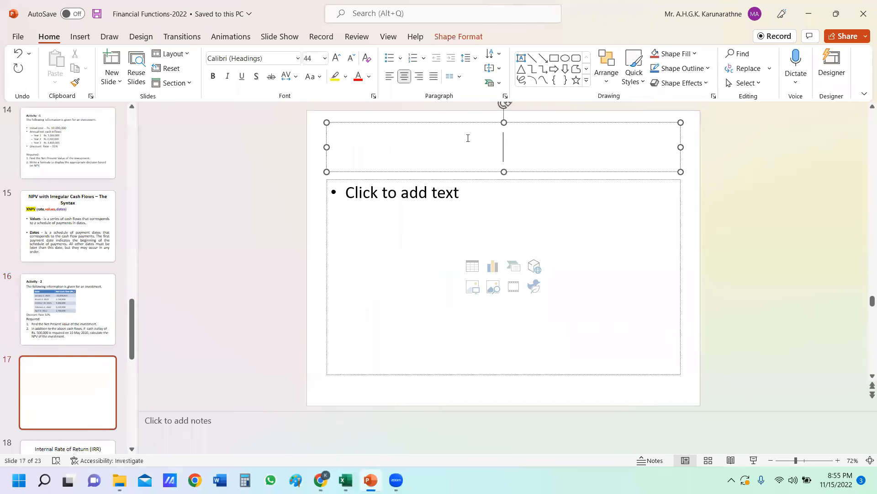
{"action": "type", "text": "Interna"}
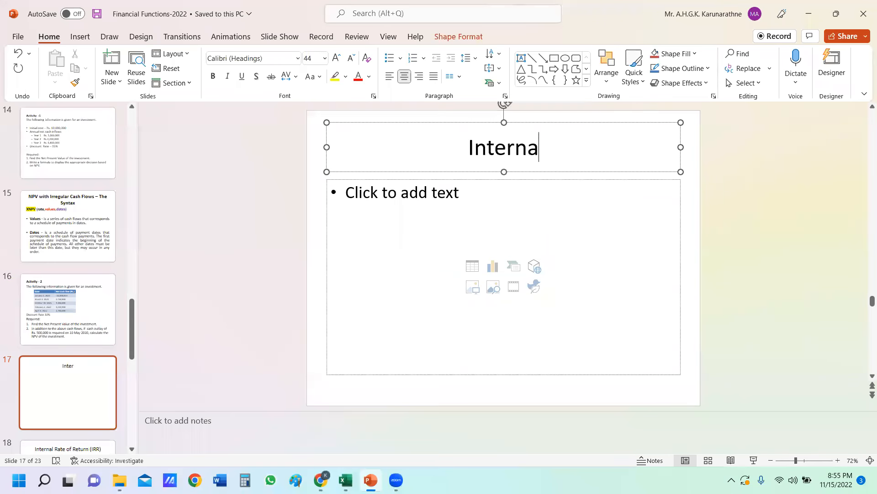
{"action": "type", "text": "l Rate of"}
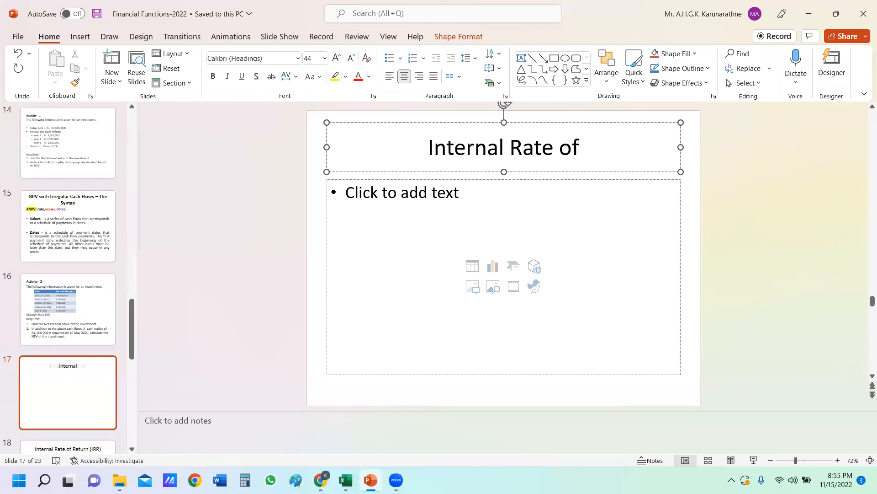
{"action": "type", "text": " Return "}
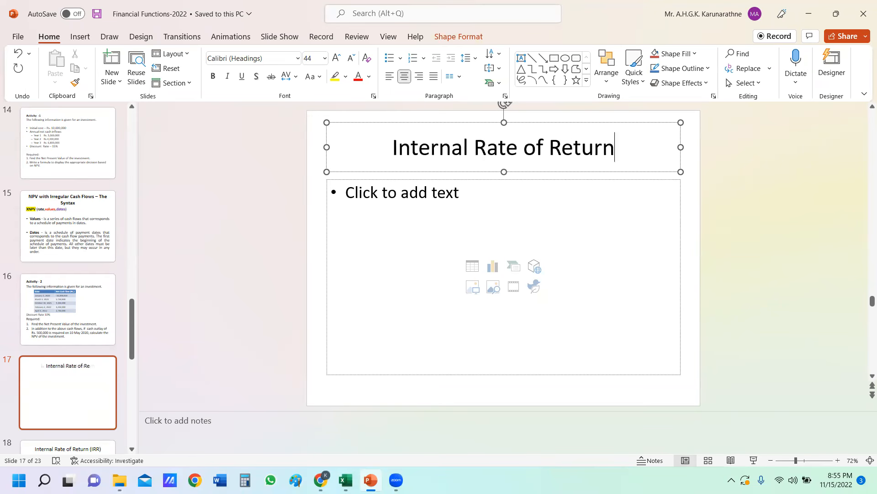
{"action": "type", "text": "(IRR"}
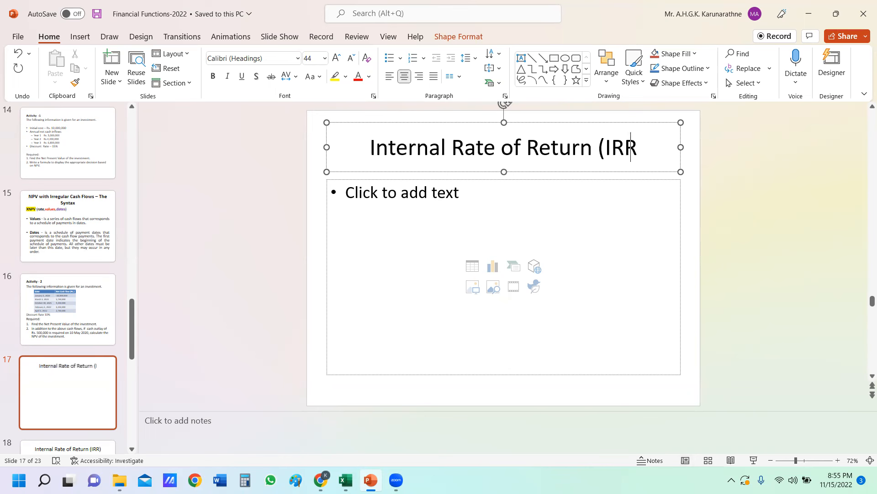
{"action": "type", "text": ")"}
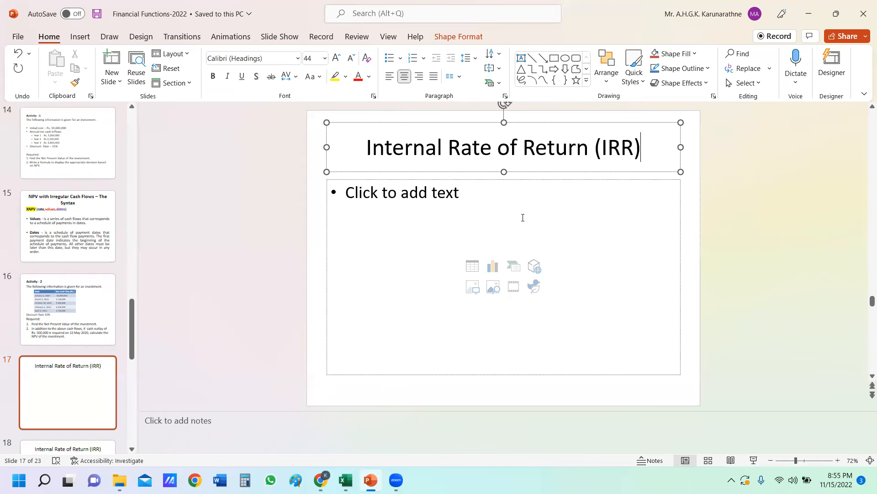
- Delete the empty body placeholder from the new IRR slide and move the title box lower
{"action": "left_click", "coordinate": [489, 182]}
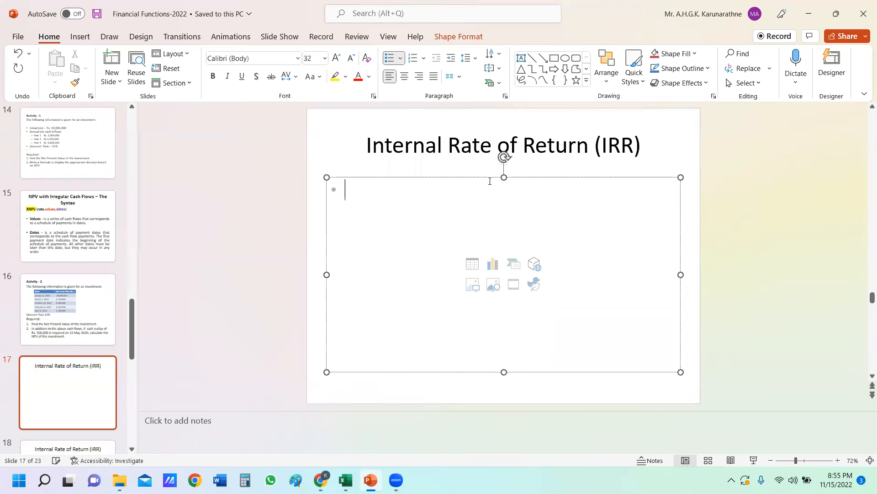
{"action": "left_click", "coordinate": [490, 178]}
{"action": "key", "text": "Delete"}
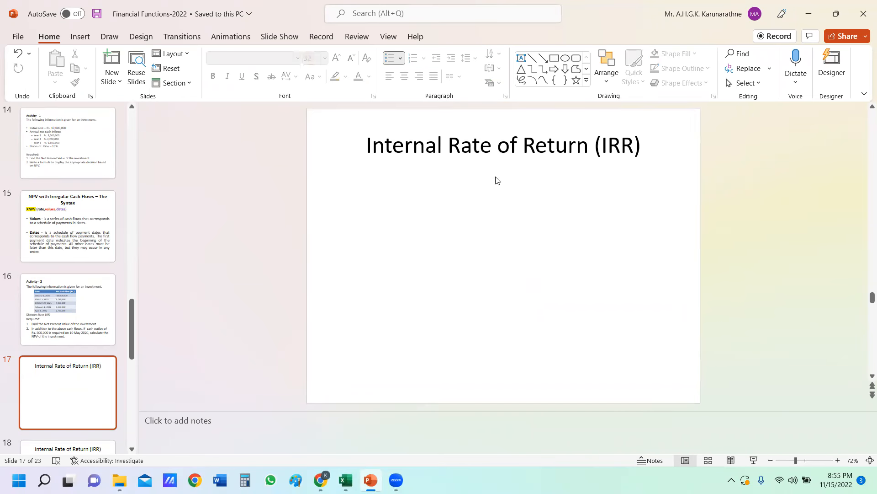
{"action": "left_click", "coordinate": [488, 139]}
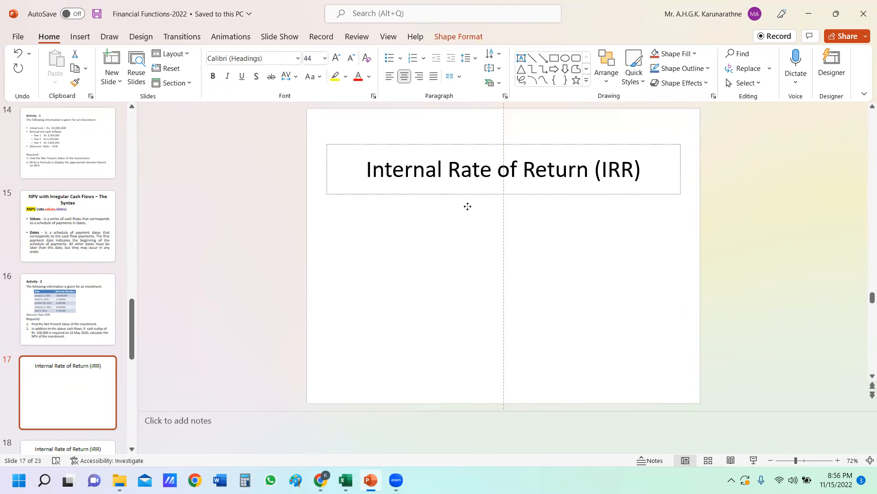
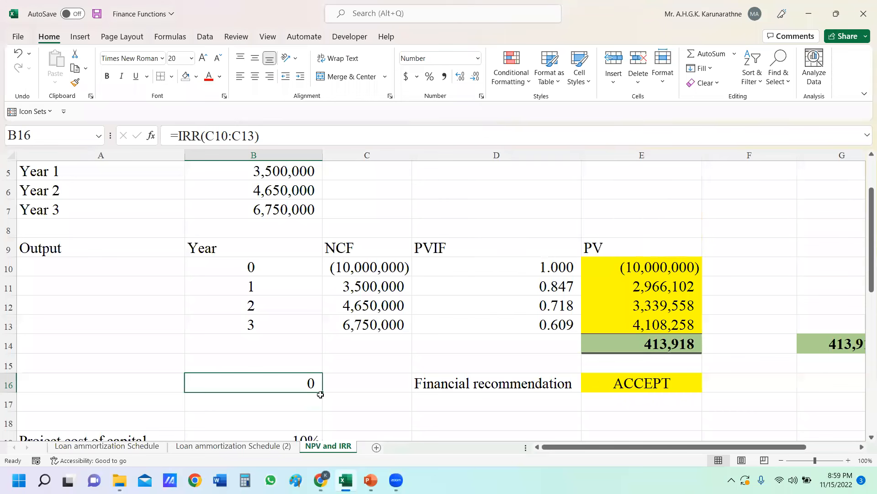
- Format the IRR result in B16 as a percentage with two decimal places
{"action": "left_click", "coordinate": [430, 77]}
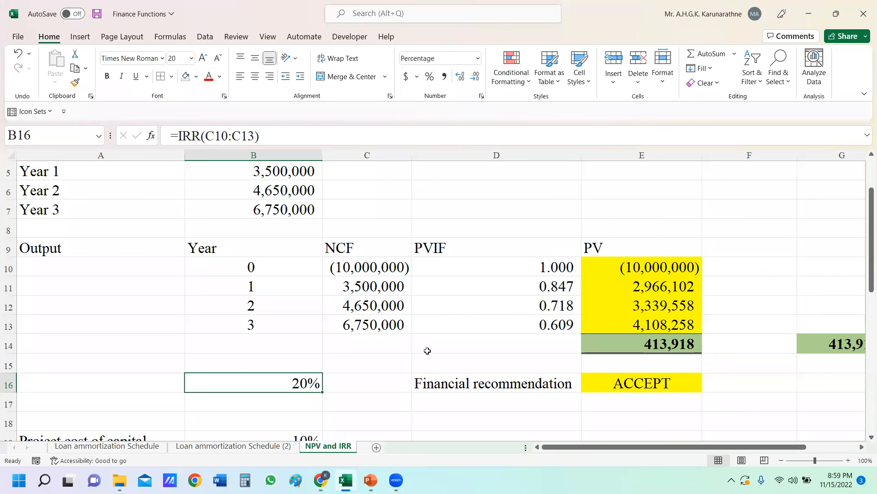
{"action": "left_click", "coordinate": [465, 80]}
{"action": "left_click", "coordinate": [465, 80]}
{"action": "left_click", "coordinate": [282, 401]}
{"action": "left_click", "coordinate": [288, 383]}
- Compare the IRR in B16 with the WACC/RRR in B2
{"action": "left_click_drag", "start_coordinate": [865, 213], "coordinate": [865, 202]}
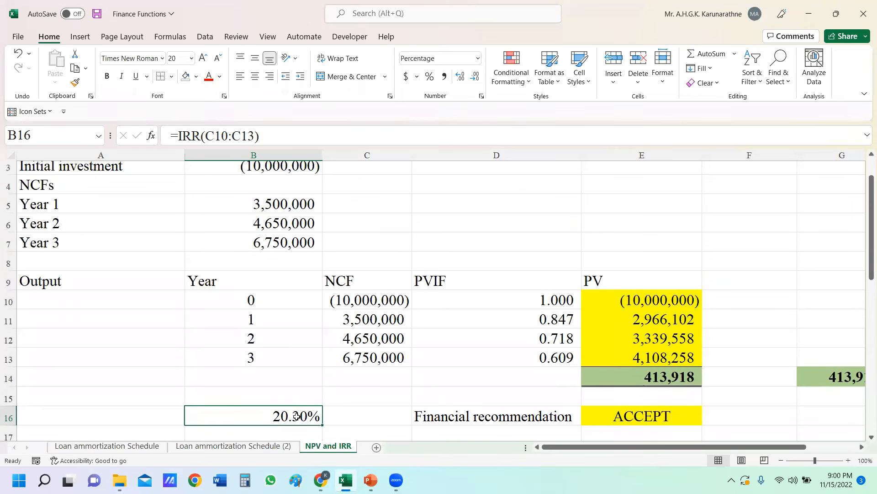
{"action": "scroll", "coordinate": [378, 199], "scroll_direction": "up", "scroll_amount": 1}
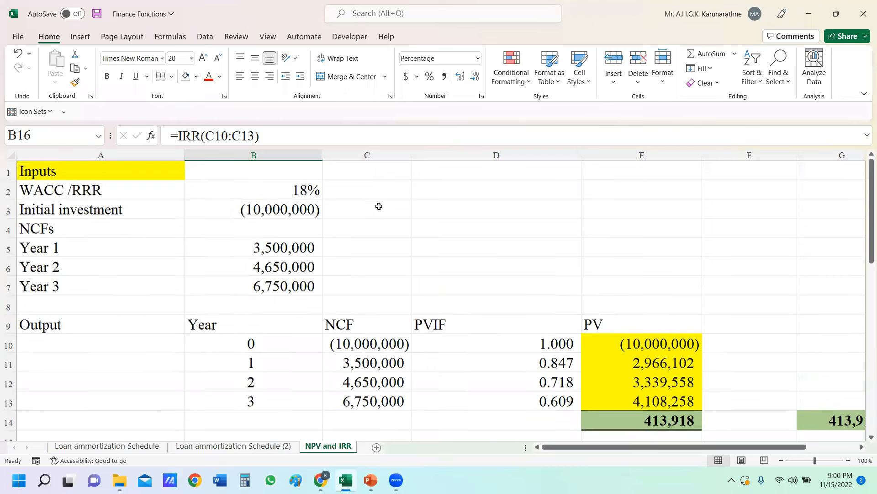
{"action": "left_click", "coordinate": [306, 187]}
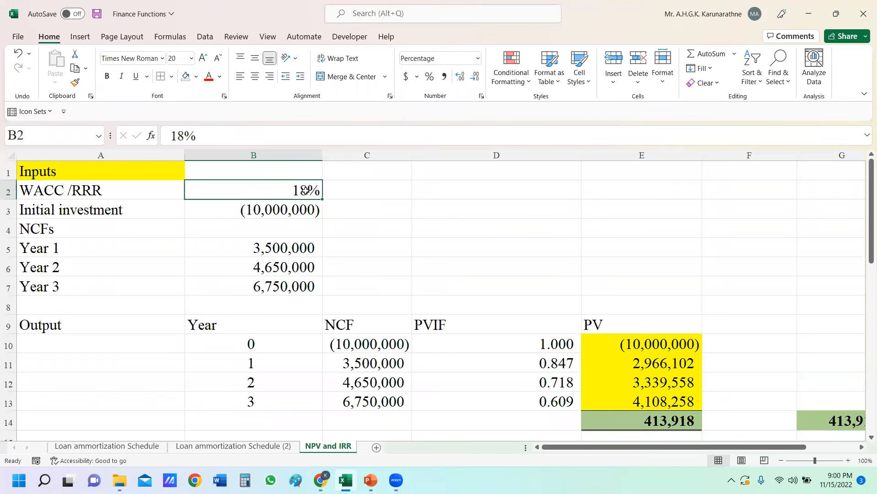
{"action": "scroll", "coordinate": [306, 190], "scroll_direction": "down", "scroll_amount": 1}
{"action": "left_click", "coordinate": [295, 403]}
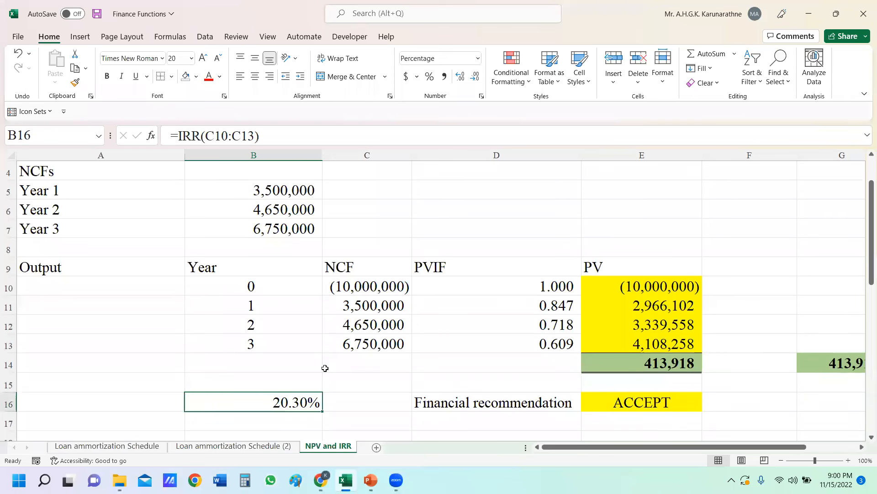
- Review the required rate of return in B2 against the project's IRR result in B16 once more
{"action": "scroll", "coordinate": [338, 334], "scroll_direction": "up", "scroll_amount": 1}
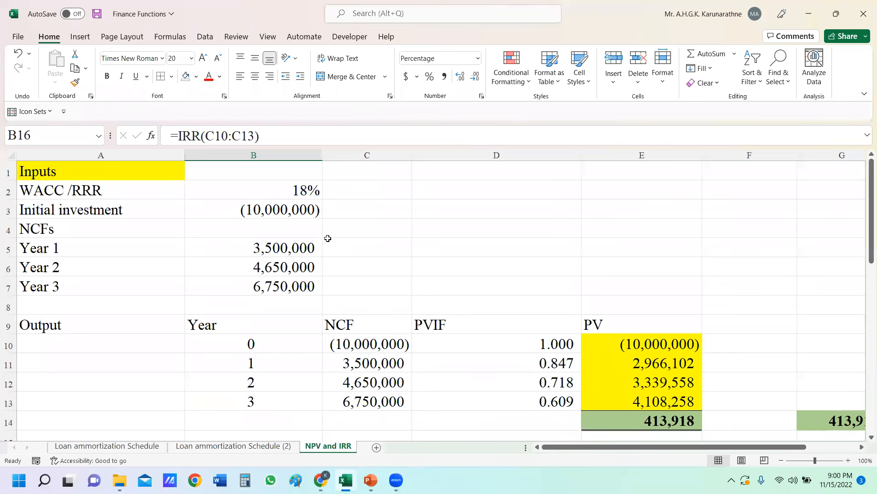
{"action": "left_click", "coordinate": [303, 190]}
{"action": "scroll", "coordinate": [366, 242], "scroll_direction": "down", "scroll_amount": 2}
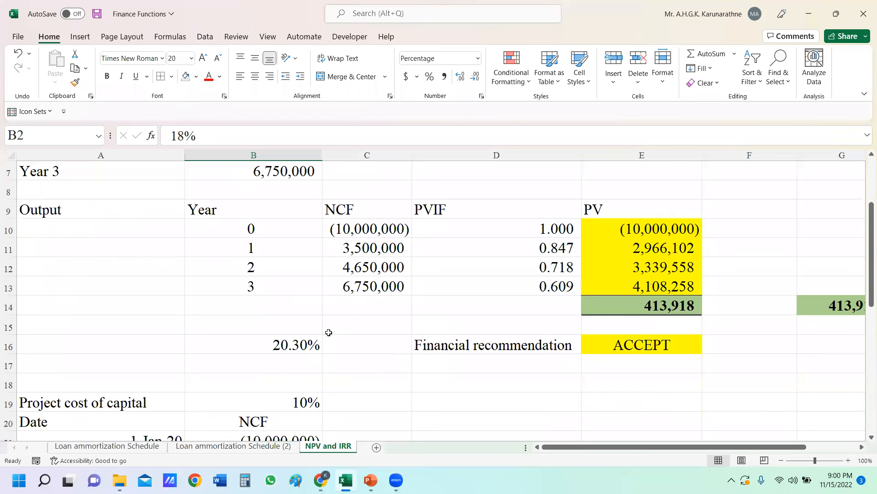
{"action": "left_click", "coordinate": [297, 345]}
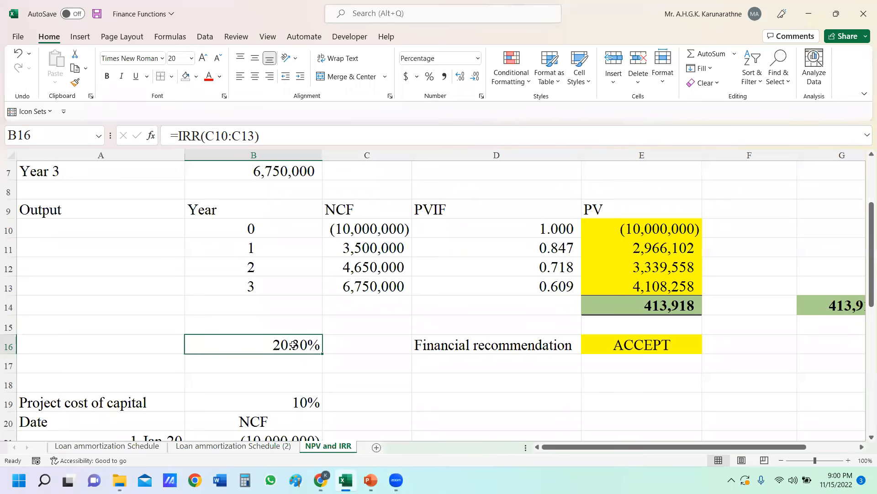
{"action": "scroll", "coordinate": [294, 345], "scroll_direction": "up", "scroll_amount": 1}
{"action": "scroll", "coordinate": [319, 270], "scroll_direction": "up", "scroll_amount": 1}
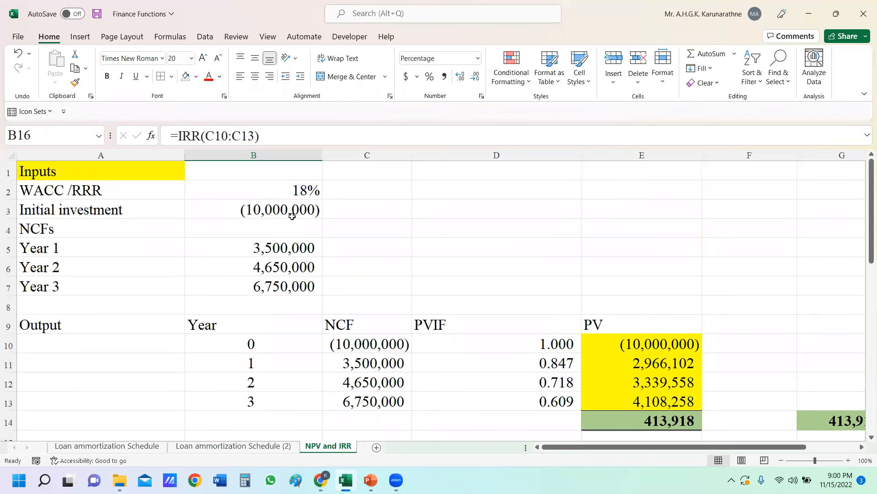
{"action": "left_click", "coordinate": [291, 187]}
{"action": "scroll", "coordinate": [312, 324], "scroll_direction": "down", "scroll_amount": 2}
{"action": "left_click", "coordinate": [293, 344]}
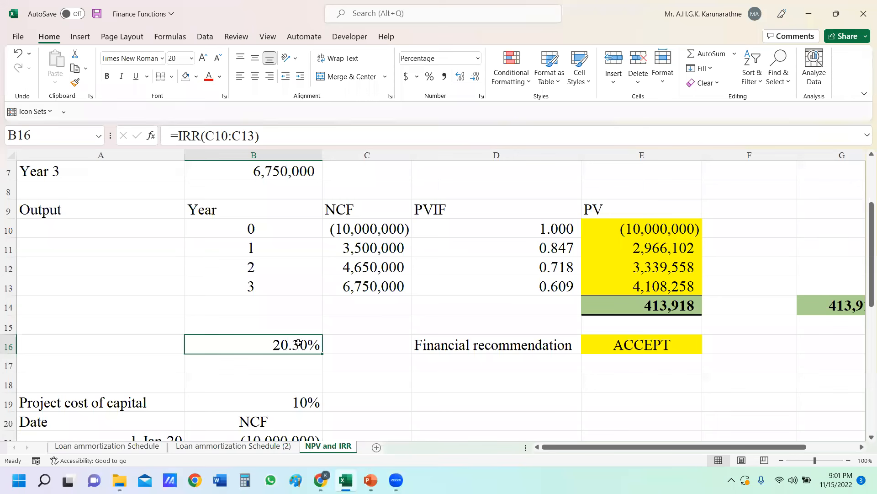
- Begin an IF formula in B17 that tests whether the IRR in B16 is at least the WACC/RRR in B2 (B16>=B2)
{"action": "left_click", "coordinate": [251, 366]}
{"action": "type", "text": "="}
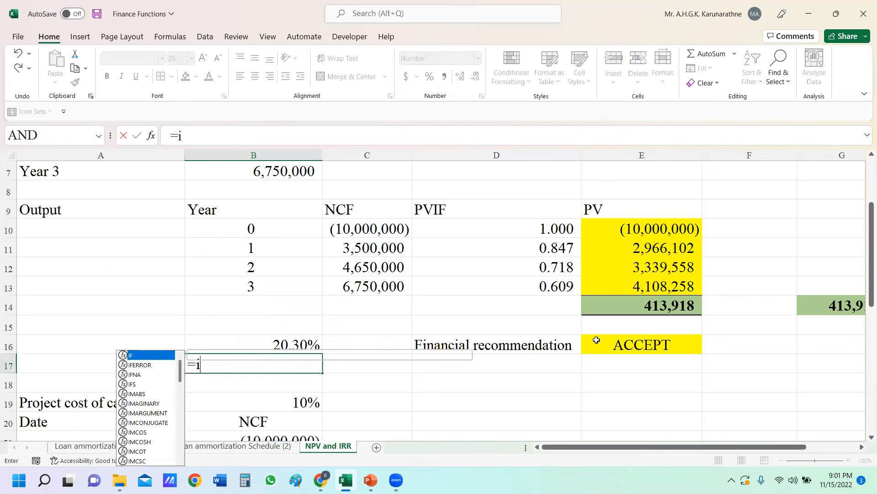
{"action": "type", "text": "if("}
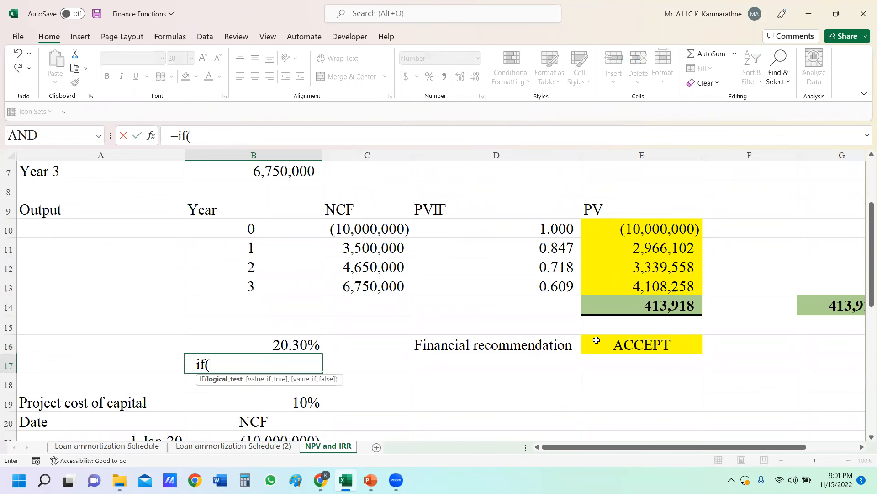
{"action": "left_click", "coordinate": [284, 345]}
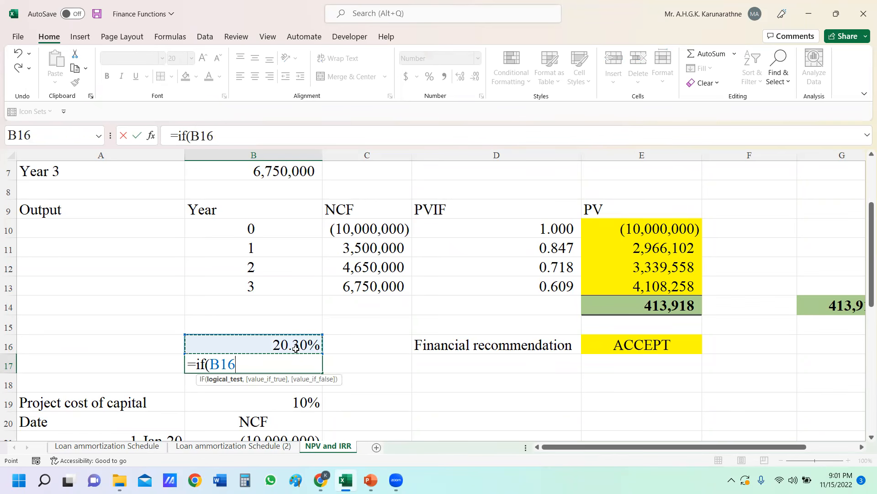
{"action": "type", "text": ">"}
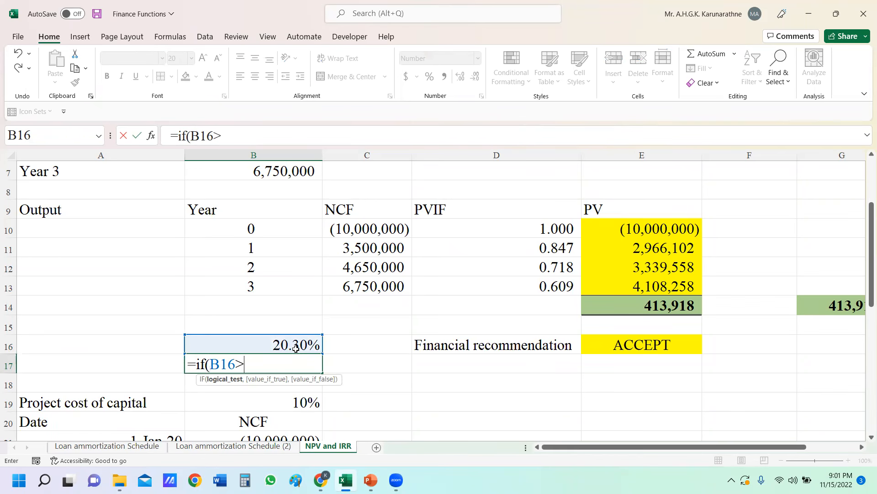
{"action": "type", "text": "+"}
{"action": "key", "text": "BackSpace"}
{"action": "type", "text": "="}
{"action": "scroll", "coordinate": [297, 348], "scroll_direction": "up", "scroll_amount": 2}
{"action": "left_click", "coordinate": [294, 193]}
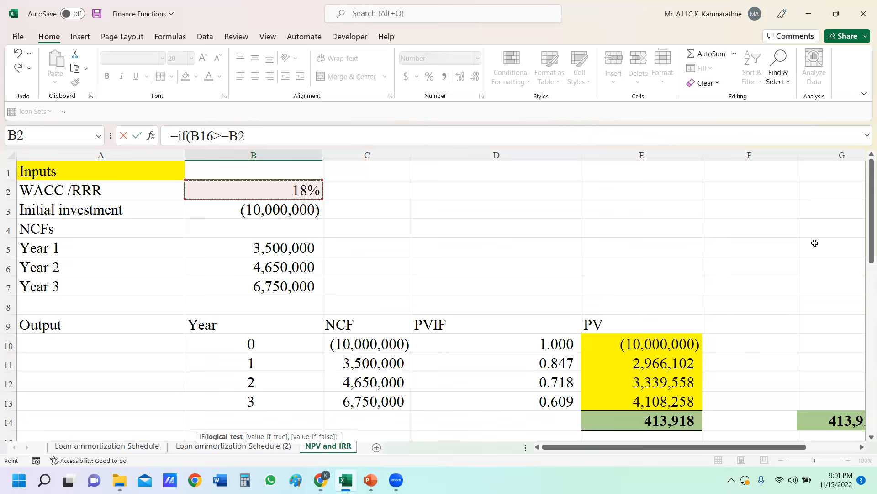
- Complete the IF formula so it returns "ACCEPT" when the test is true and "REJECT" otherwise
{"action": "left_click", "coordinate": [259, 134]}
{"action": "type", "text": ",\"ACCEPT\","}
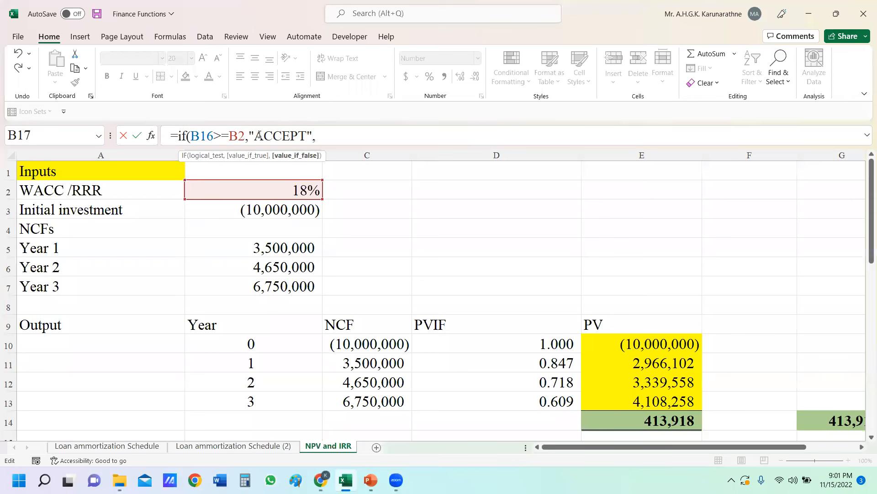
{"action": "type", "text": "\"Re"}
{"action": "key", "text": "BackSpace"}
{"action": "type", "text": "EJECT\")"}
{"action": "key", "text": "Return"}
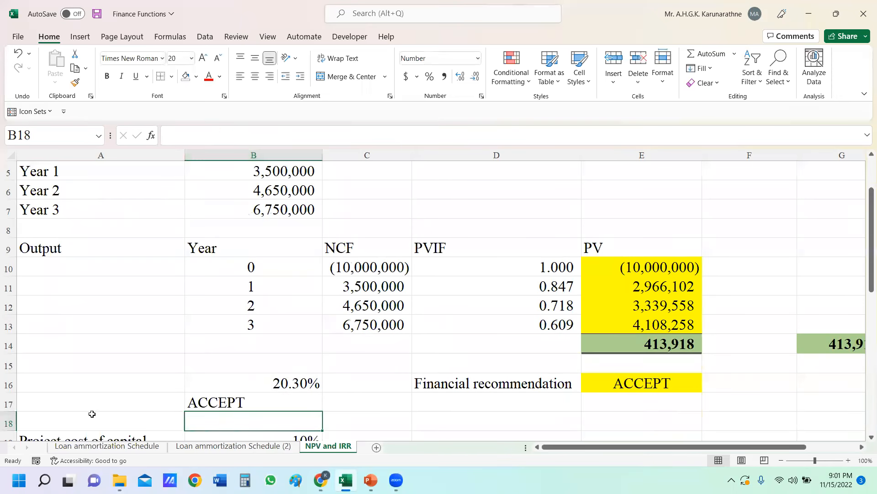
- Center the IRR decision in B17 and fill the cell with yellow
{"action": "left_click", "coordinate": [274, 401]}
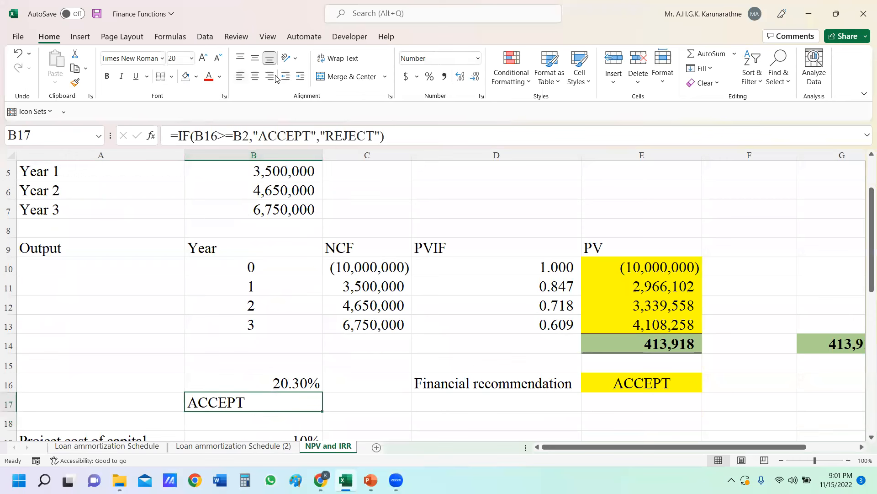
{"action": "left_click", "coordinate": [256, 76]}
{"action": "left_click", "coordinate": [338, 370]}
{"action": "left_click", "coordinate": [280, 402]}
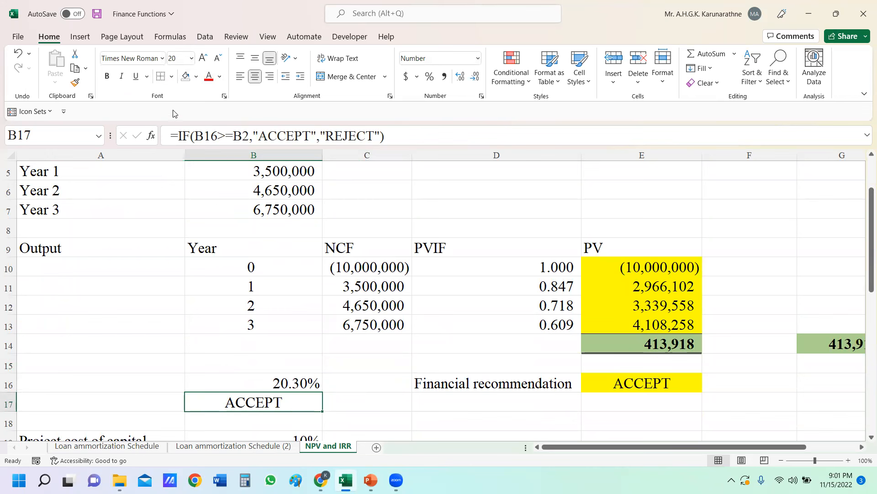
{"action": "left_click", "coordinate": [197, 77]}
{"action": "left_click", "coordinate": [212, 179]}
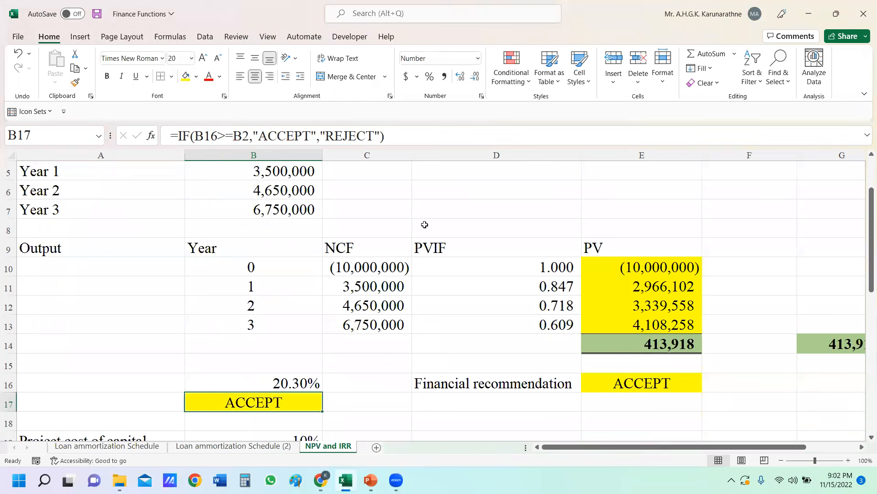
{"action": "left_click", "coordinate": [423, 226]}
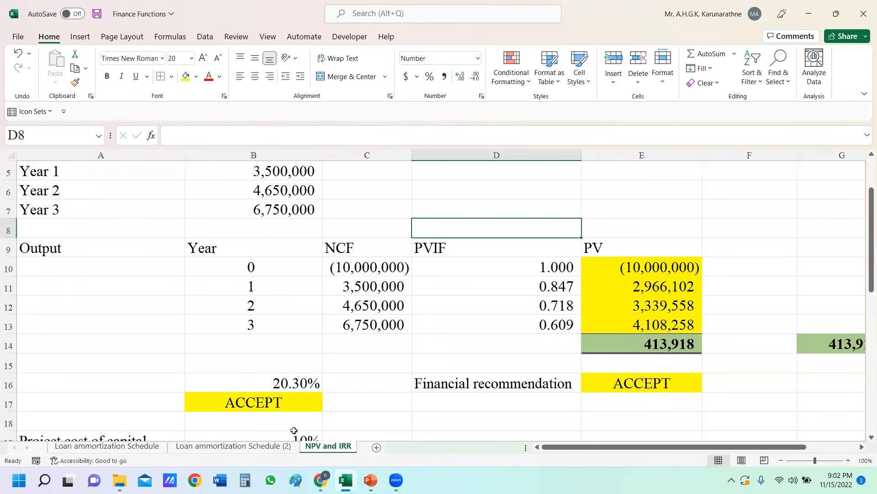
- Check the IRR decision in B17, then switch to PowerPoint and view the Activity - 3 slide
{"action": "left_click", "coordinate": [279, 404]}
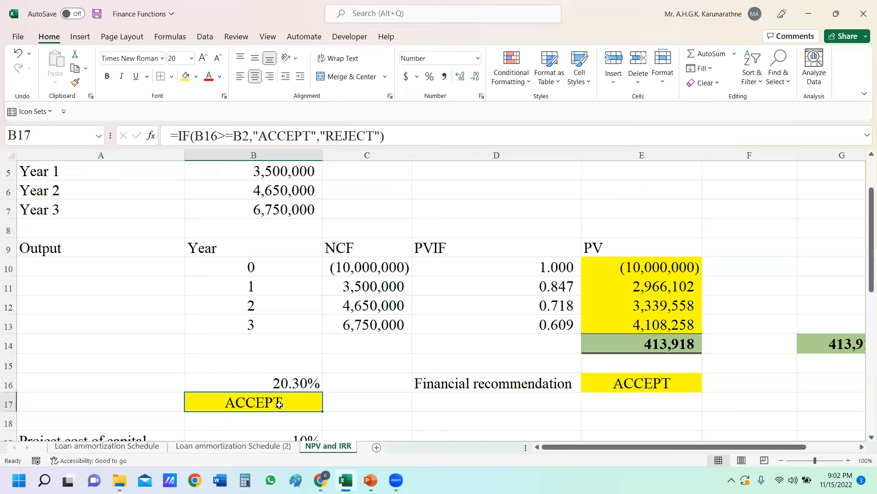
{"action": "scroll", "coordinate": [280, 404], "scroll_direction": "up", "scroll_amount": 1}
{"action": "scroll", "coordinate": [281, 402], "scroll_direction": "down", "scroll_amount": 3}
{"action": "left_click", "coordinate": [370, 478]}
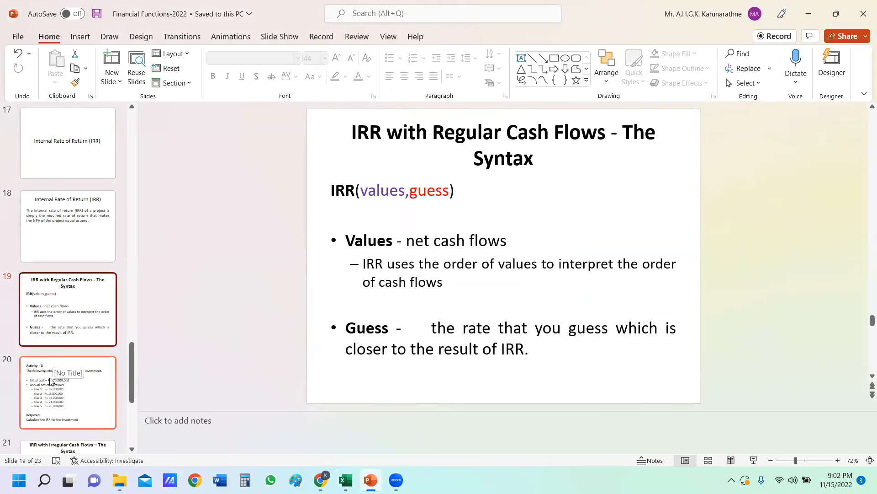
{"action": "left_click", "coordinate": [69, 386]}
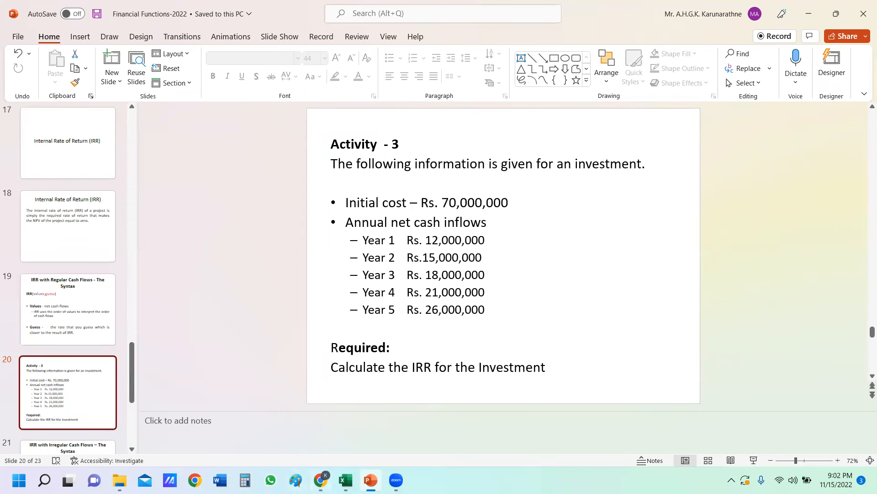
- Switch back to Excel, check the formula in C10, and set the initial investment in B3 to -11000000
{"action": "left_click", "coordinate": [346, 480]}
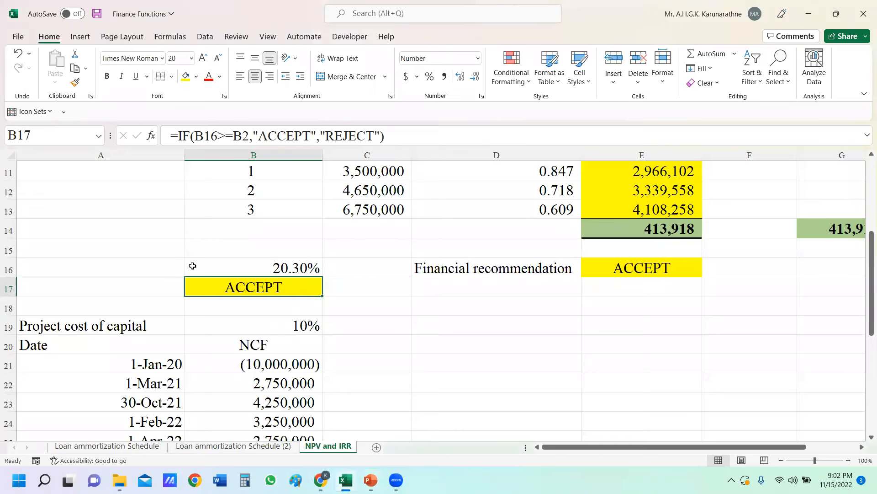
{"action": "scroll", "coordinate": [338, 301], "scroll_direction": "up", "scroll_amount": 1}
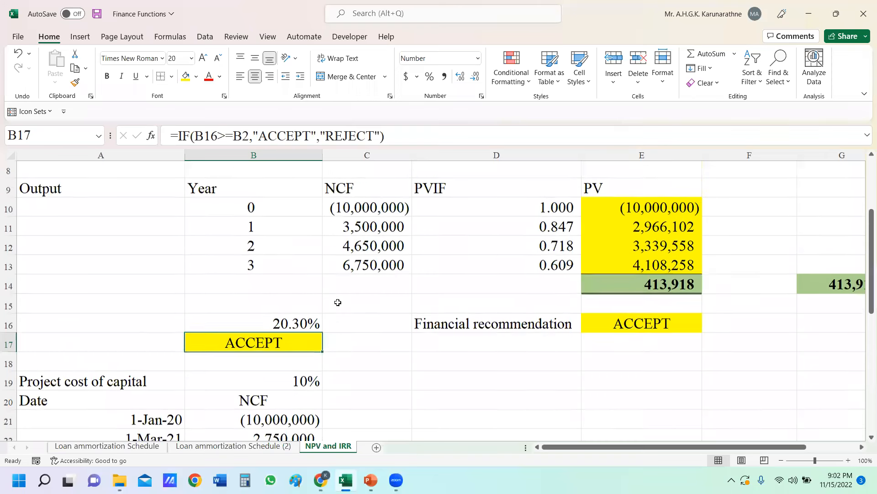
{"action": "double_click", "coordinate": [350, 210]}
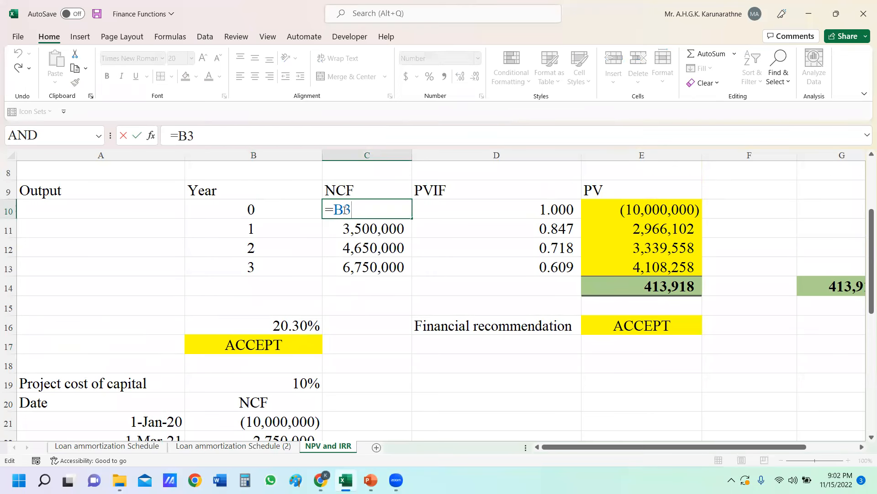
{"action": "key", "text": "Return"}
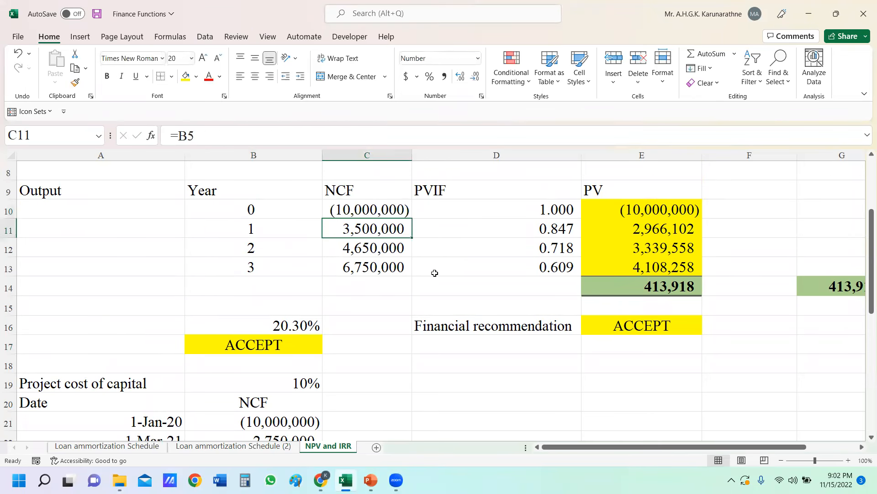
{"action": "scroll", "coordinate": [427, 272], "scroll_direction": "up", "scroll_amount": 2}
{"action": "double_click", "coordinate": [258, 192]}
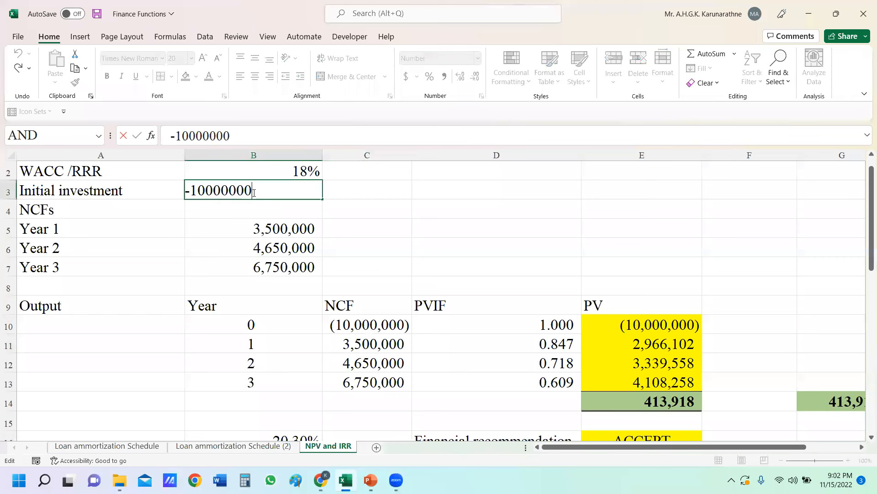
{"action": "left_click_drag", "start_coordinate": [198, 190], "coordinate": [205, 190]}
{"action": "type", "text": "1"}
{"action": "key", "text": "Return"}
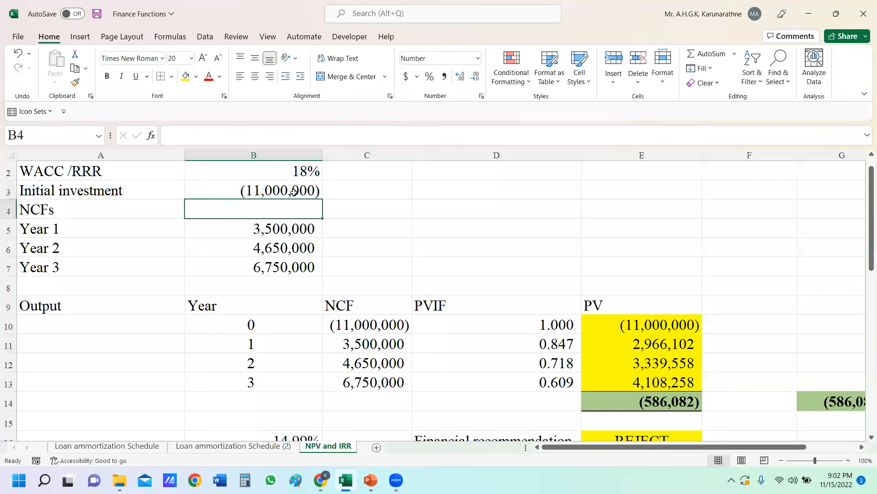
- Examine how the IRR in B16 and the decision in B17 compare with the WACC/RRR in B2
{"action": "scroll", "coordinate": [432, 262], "scroll_direction": "down", "scroll_amount": 1}
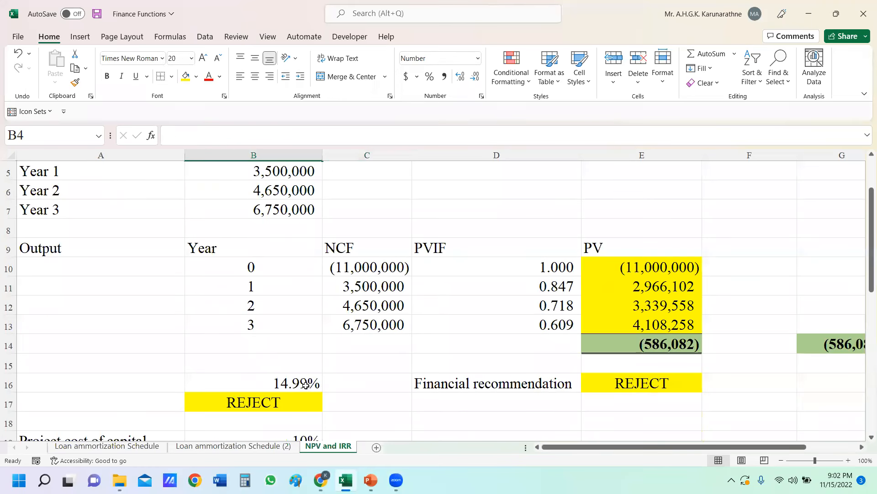
{"action": "scroll", "coordinate": [322, 315], "scroll_direction": "up", "scroll_amount": 2}
{"action": "left_click", "coordinate": [298, 189]}
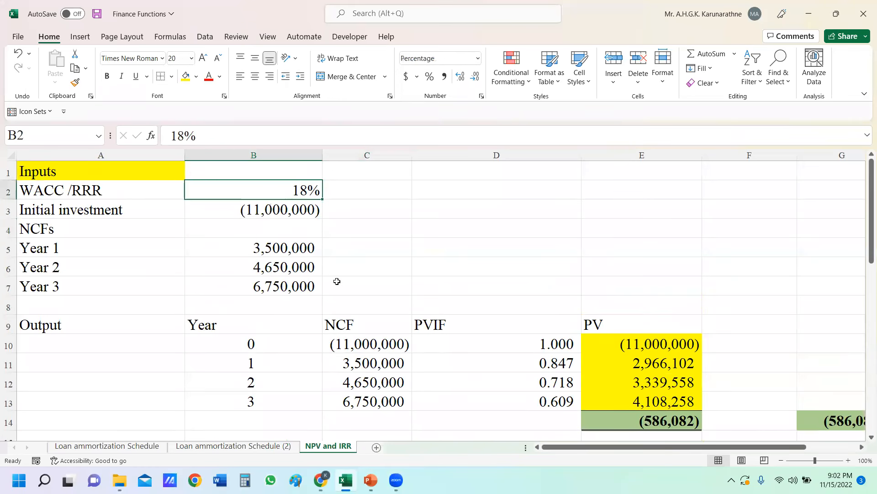
{"action": "scroll", "coordinate": [329, 280], "scroll_direction": "down", "scroll_amount": 4}
{"action": "left_click", "coordinate": [288, 231]}
{"action": "scroll", "coordinate": [321, 308], "scroll_direction": "up", "scroll_amount": 2}
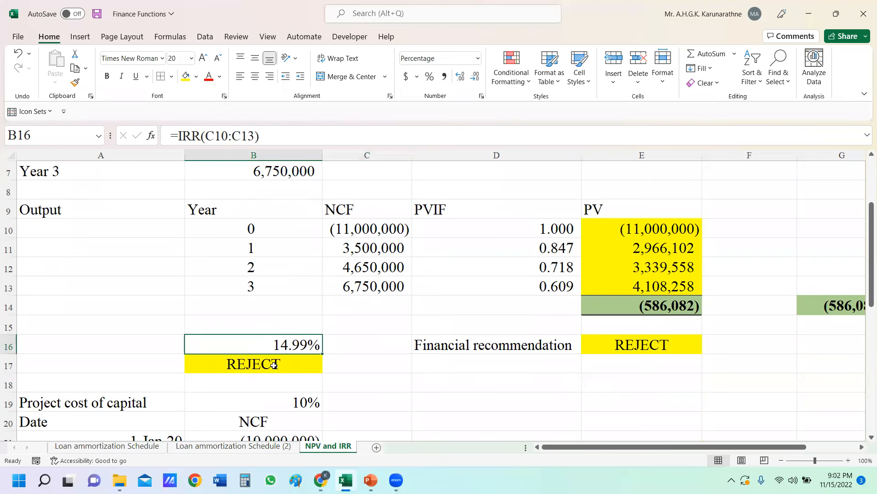
{"action": "left_click", "coordinate": [274, 366]}
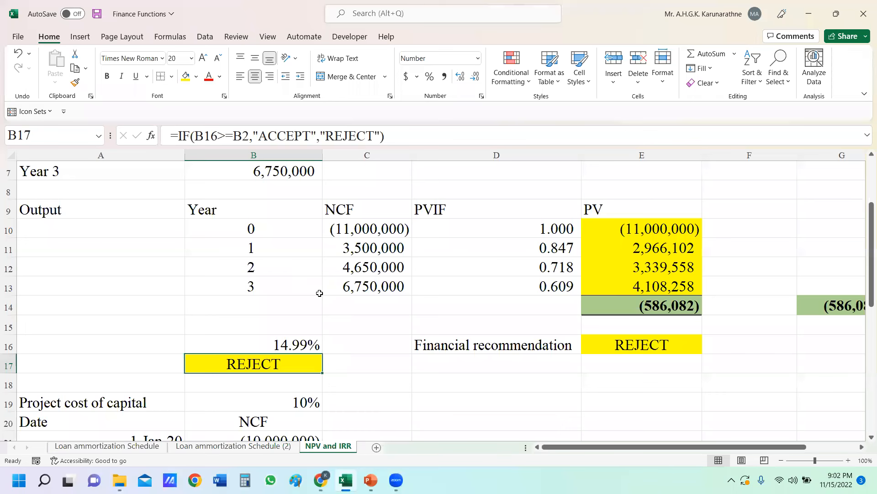
- Undo the last change to the initial investment in B3
{"action": "scroll", "coordinate": [320, 291], "scroll_direction": "up", "scroll_amount": 2}
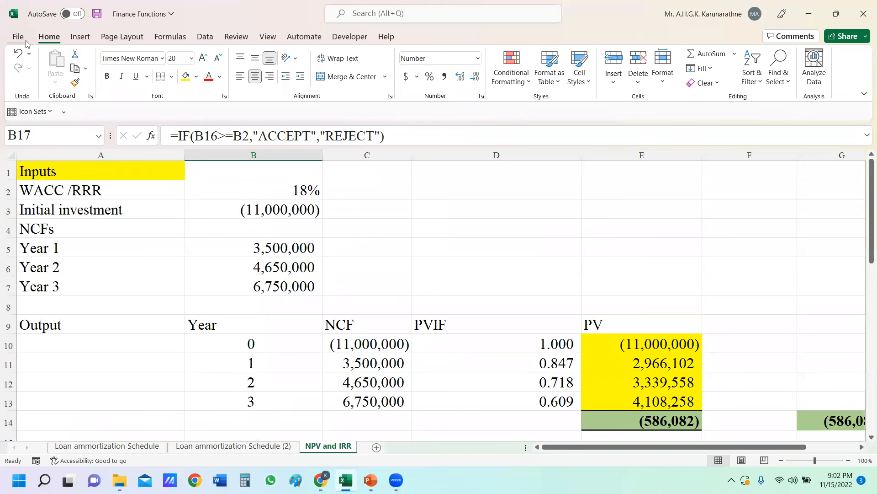
{"action": "left_click", "coordinate": [22, 55]}
{"action": "left_click", "coordinate": [397, 183]}
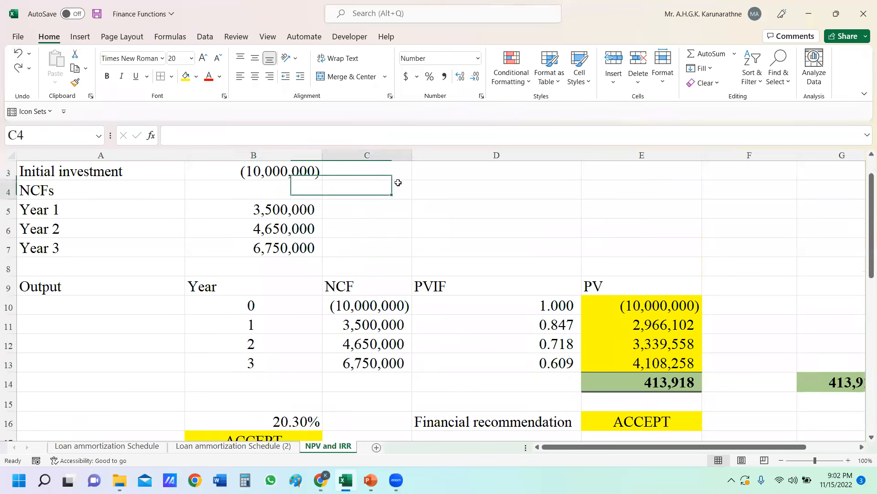
{"action": "scroll", "coordinate": [346, 323], "scroll_direction": "down", "scroll_amount": 1}
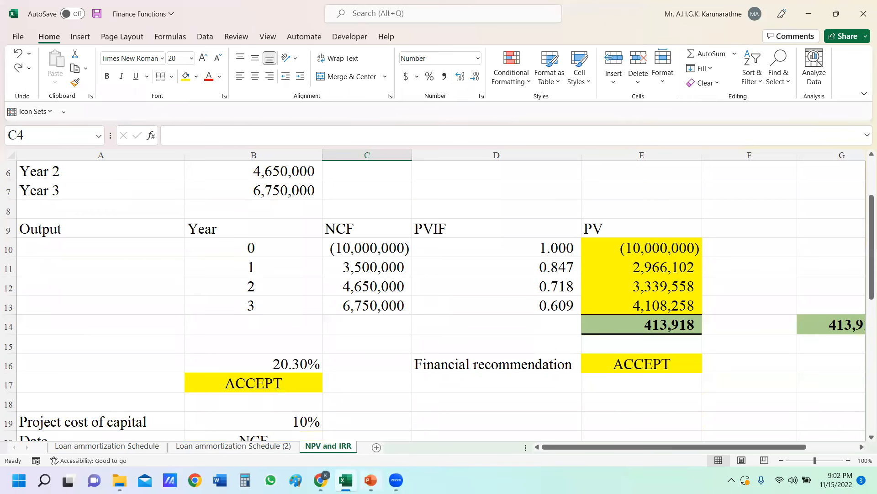
- Switch to PowerPoint and read the XIRR syntax on the "IRR with Irregular Cash Flows – The Syntax" slide
{"action": "key", "text": "alt+Tab"}
{"action": "scroll", "coordinate": [70, 341], "scroll_direction": "down", "scroll_amount": 3}
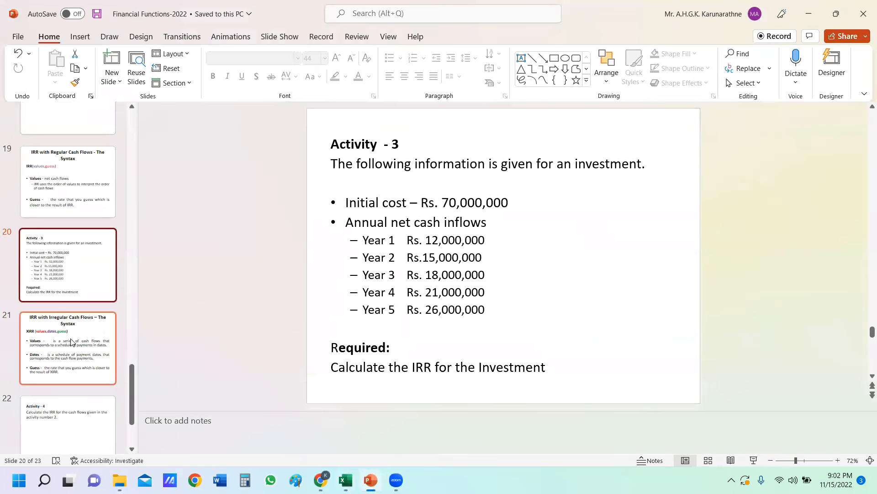
{"action": "left_click", "coordinate": [55, 336]}
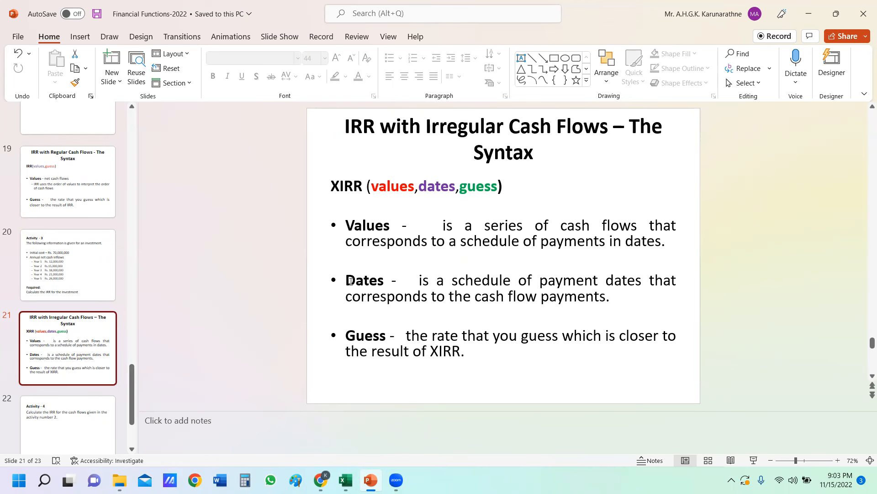
{"action": "left_click", "coordinate": [383, 224]}
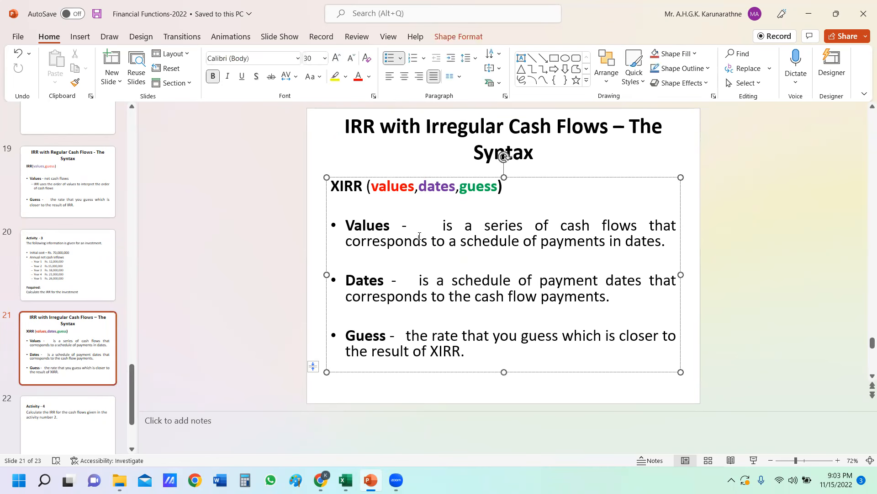
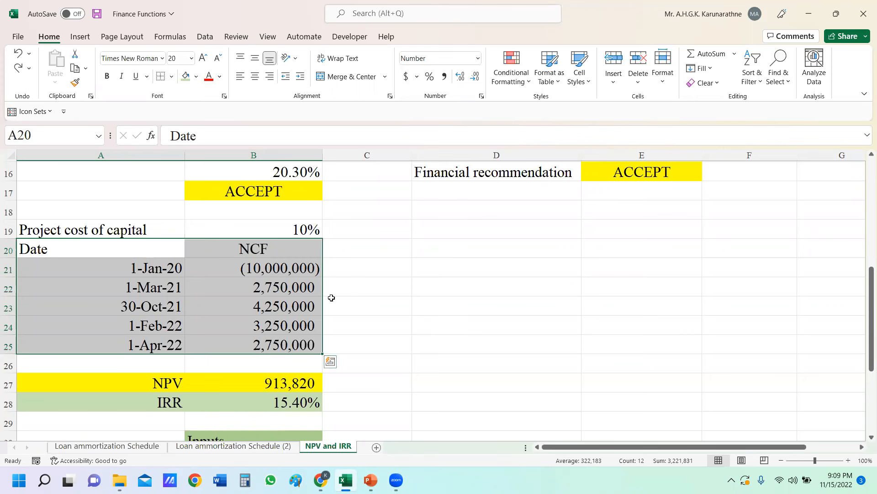
- Reread the additional cash outlay requirement on the Activity - 2 slide in PowerPoint and check the NPV formula in B27 in Excel
{"action": "left_click", "coordinate": [372, 479]}
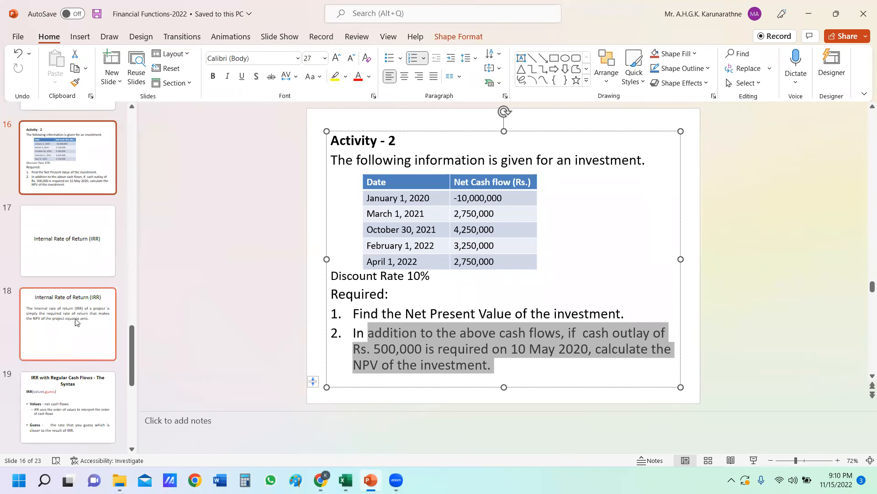
{"action": "left_click", "coordinate": [345, 480]}
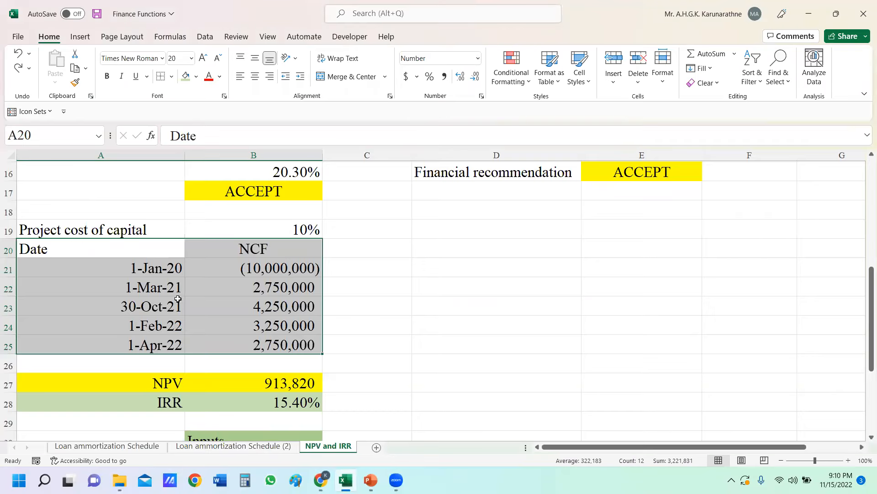
{"action": "left_click", "coordinate": [247, 288]}
{"action": "left_click", "coordinate": [275, 389]}
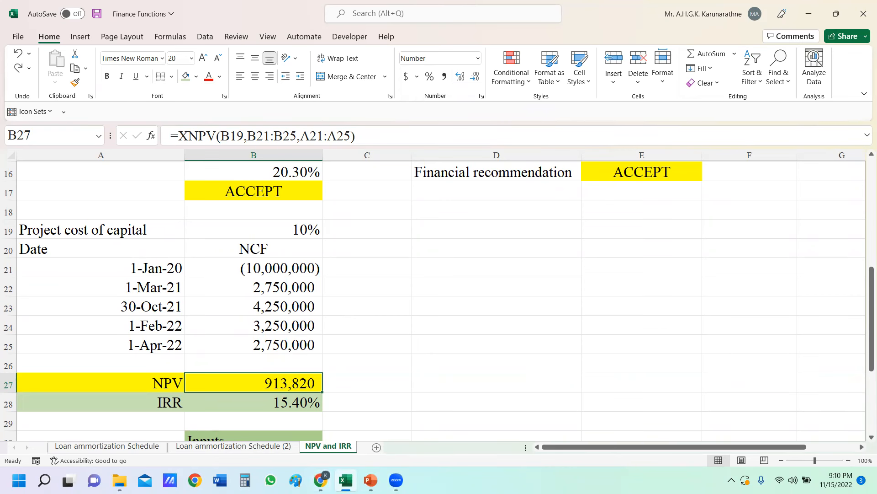
{"action": "left_click", "coordinate": [371, 480]}
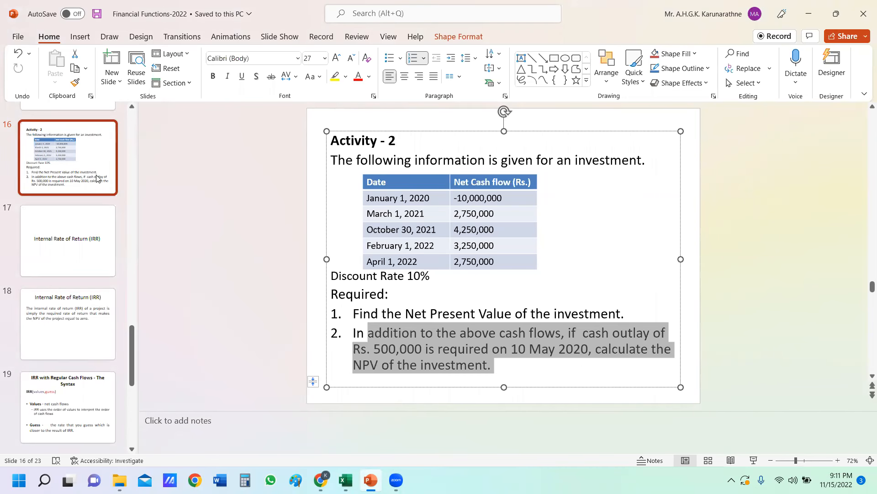
{"action": "left_click", "coordinate": [346, 480]}
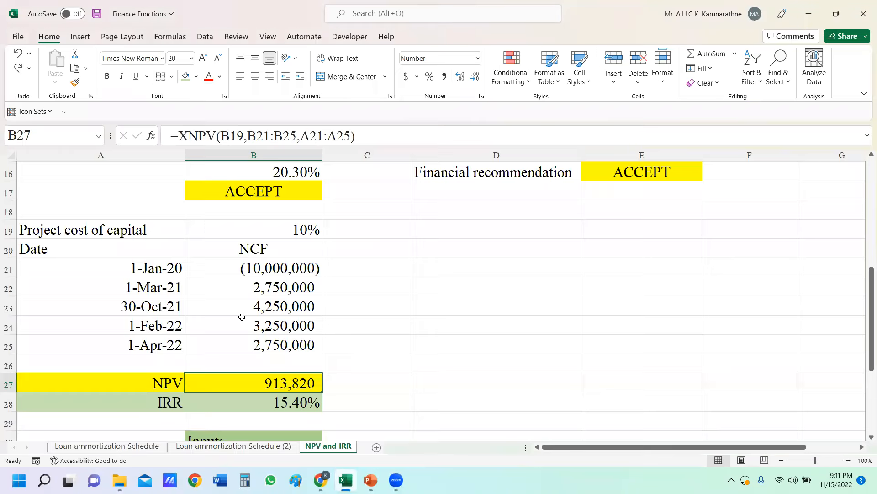
- Enter the date 5-10-2020 in A26 and apply the date format of A25 to it
{"action": "left_click", "coordinate": [142, 362]}
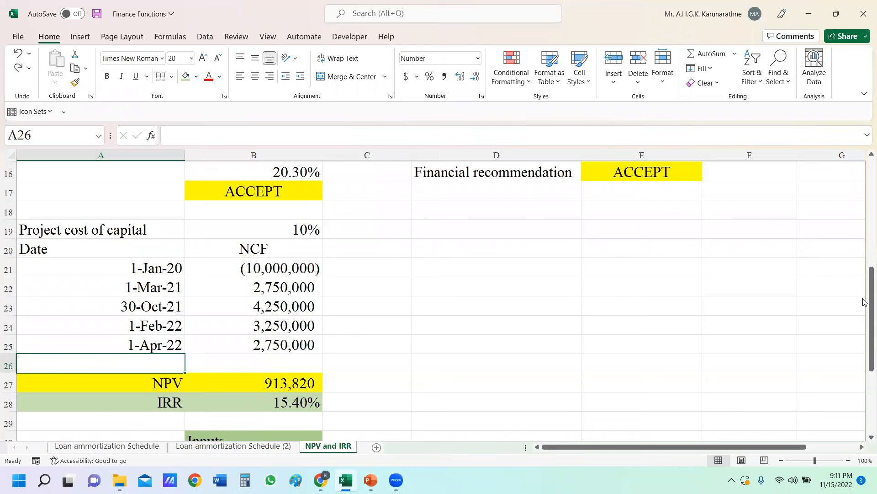
{"action": "type", "text": "5-10-"}
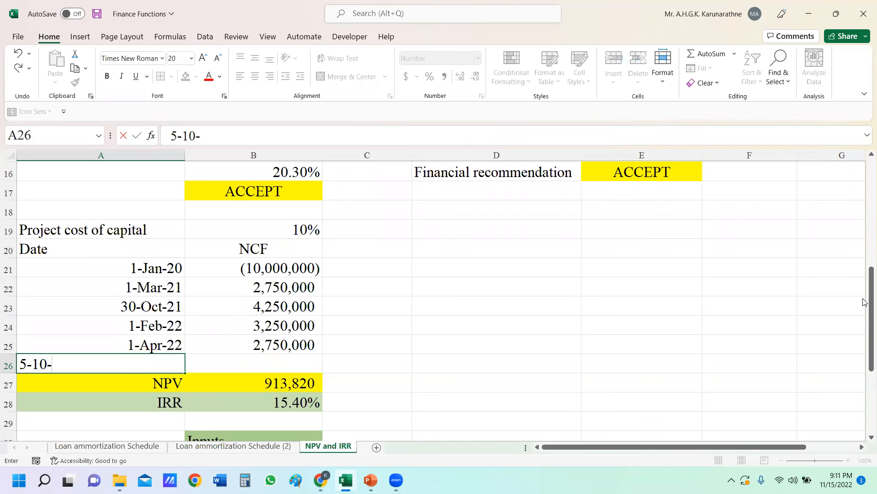
{"action": "type", "text": "2020"}
{"action": "key", "text": "Return"}
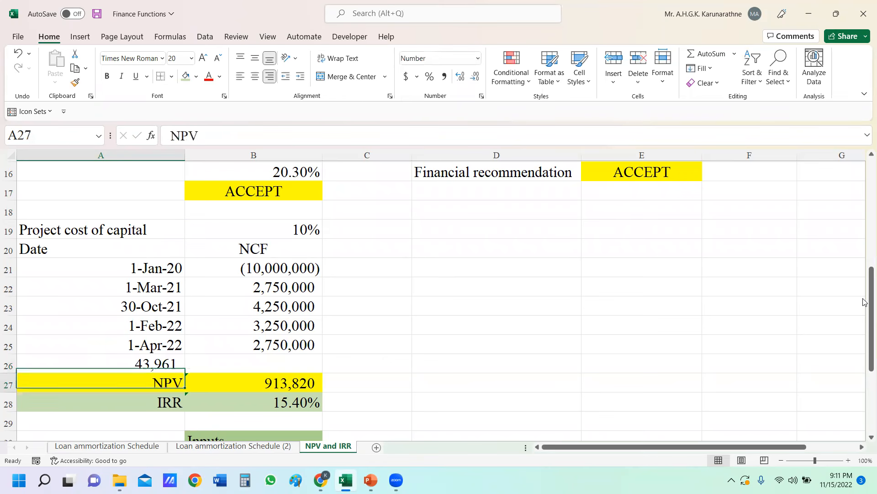
{"action": "left_click", "coordinate": [148, 337]}
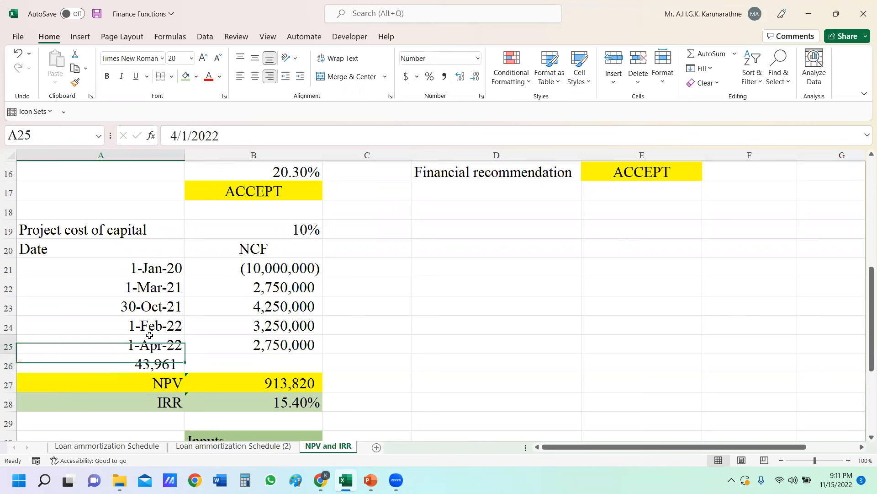
{"action": "left_click", "coordinate": [75, 83]}
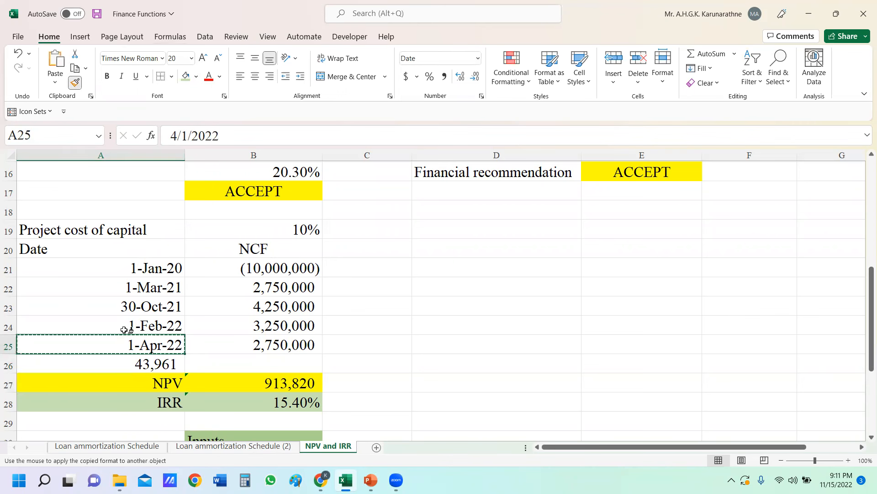
{"action": "left_click", "coordinate": [142, 365]}
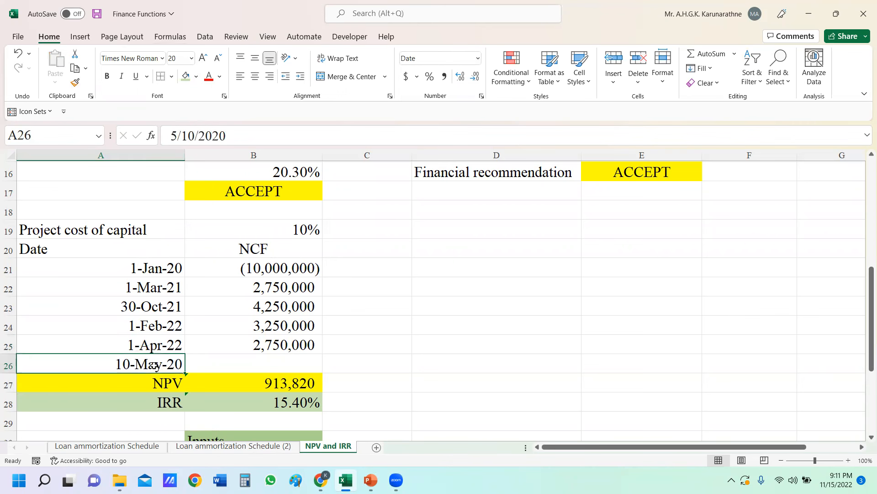
- Enter the additional cash outlay of -500000 in B26
{"action": "left_click", "coordinate": [268, 362]}
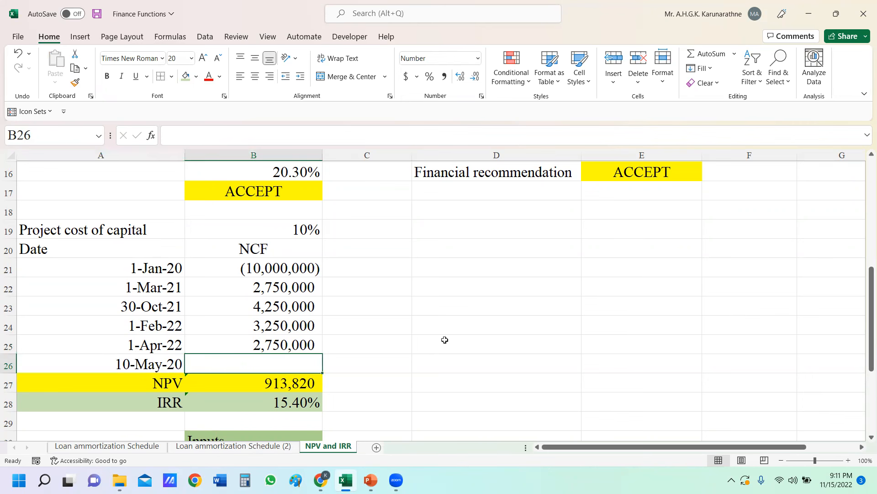
{"action": "type", "text": "-500000"}
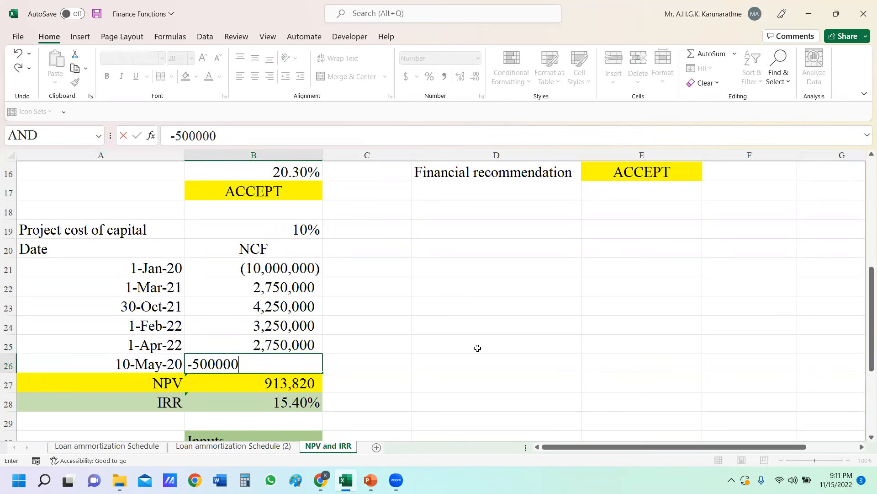
{"action": "key", "text": "Return"}
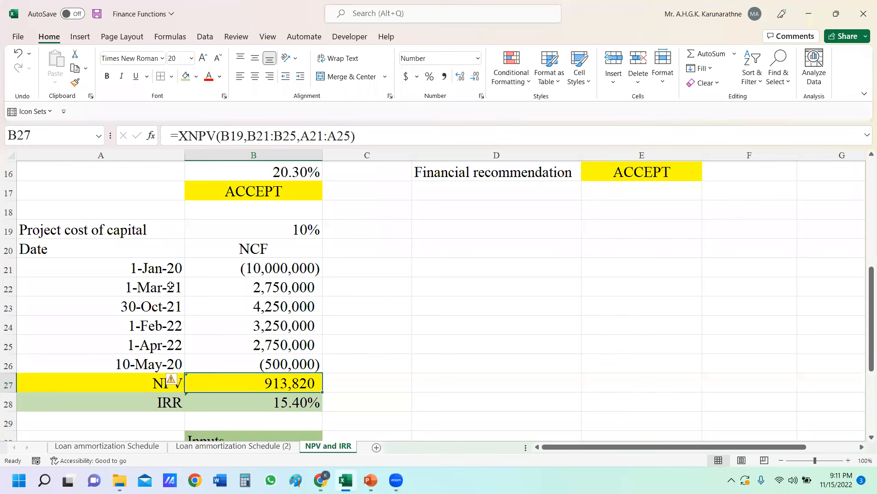
{"action": "left_click", "coordinate": [8, 287]}
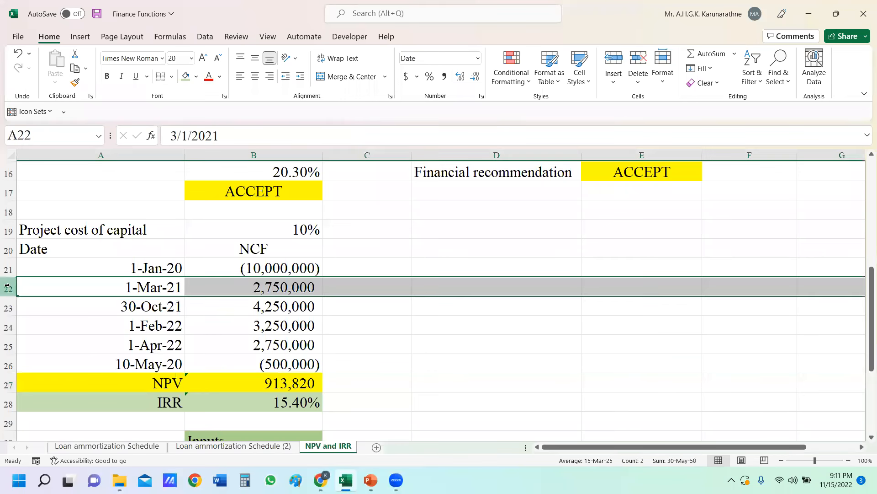
{"action": "right_click", "coordinate": [8, 287]}
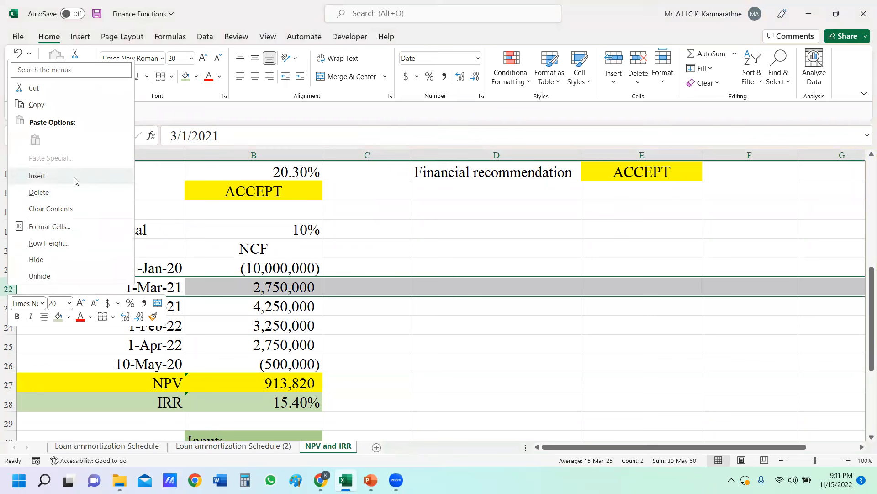
{"action": "left_click", "coordinate": [441, 289]}
{"action": "left_click", "coordinate": [492, 332]}
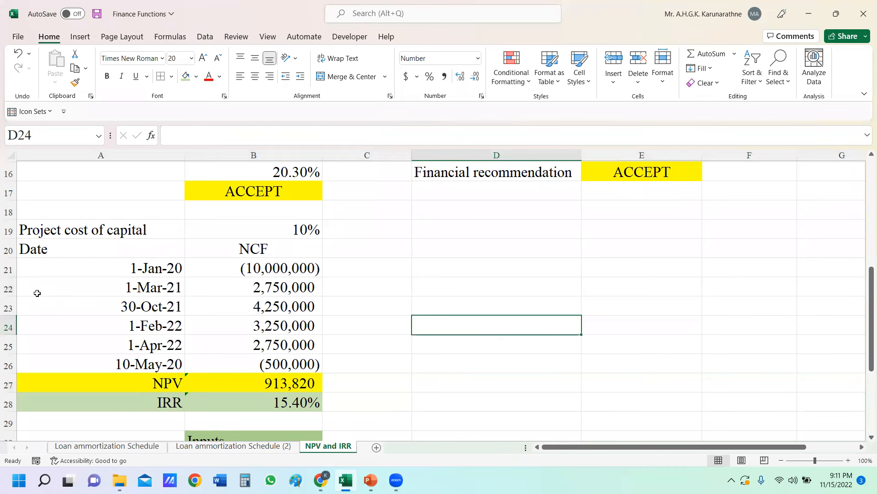
{"action": "left_click", "coordinate": [7, 287]}
{"action": "right_click", "coordinate": [7, 287]}
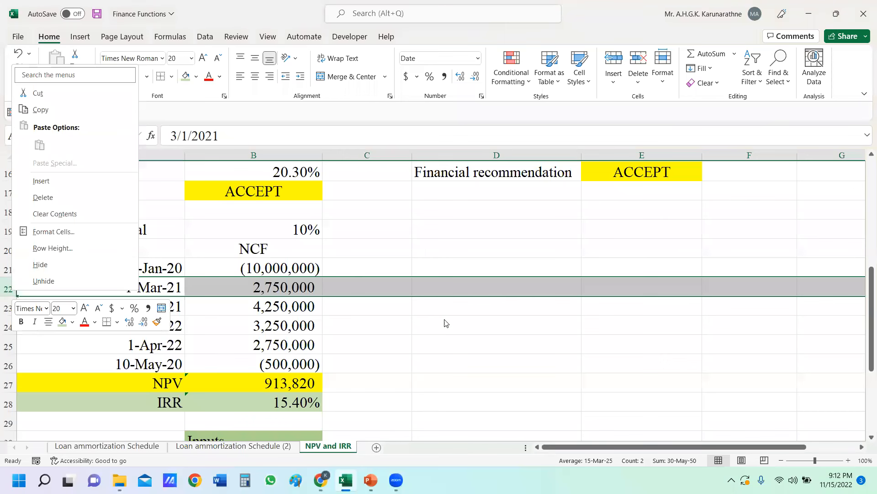
{"action": "left_click", "coordinate": [438, 296]}
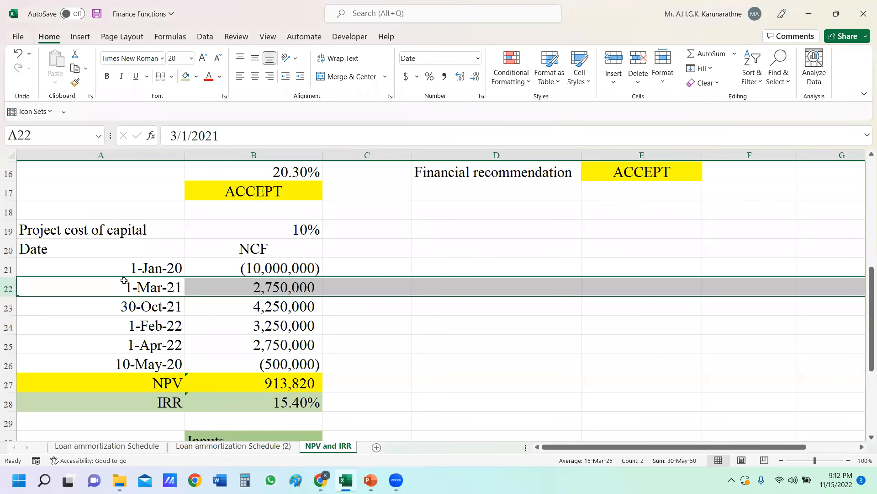
{"action": "left_click", "coordinate": [501, 361]}
{"action": "left_click", "coordinate": [539, 279]}
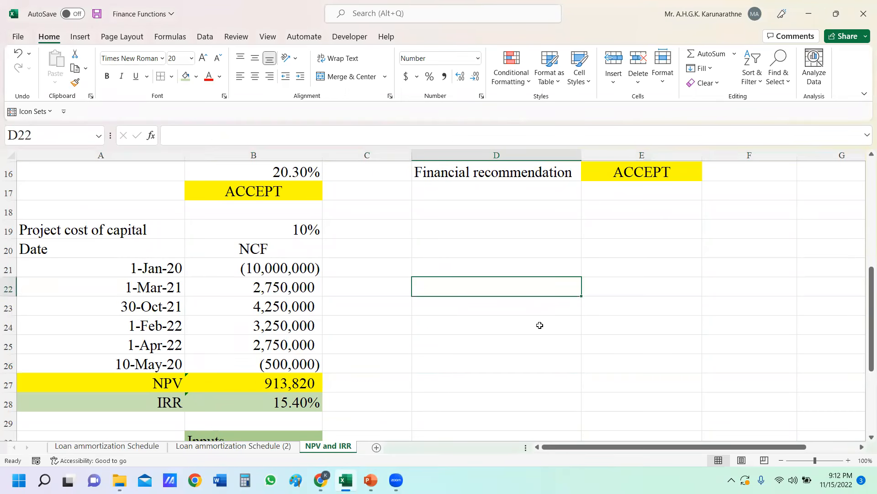
{"action": "key", "text": "Down"}
{"action": "key", "text": "Down"}
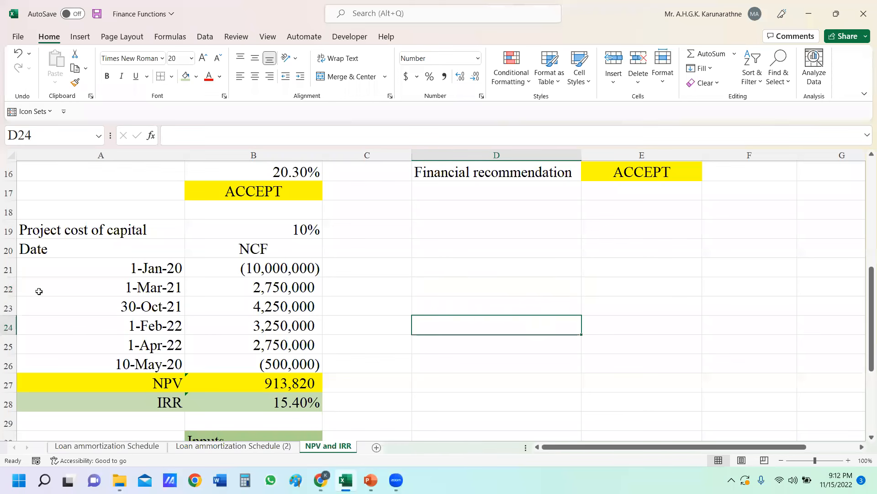
- Insert a row above the 1-Mar-21 cash flow and enter the date 5-10-2020 in A22
{"action": "left_click", "coordinate": [8, 288]}
{"action": "right_click", "coordinate": [7, 289]}
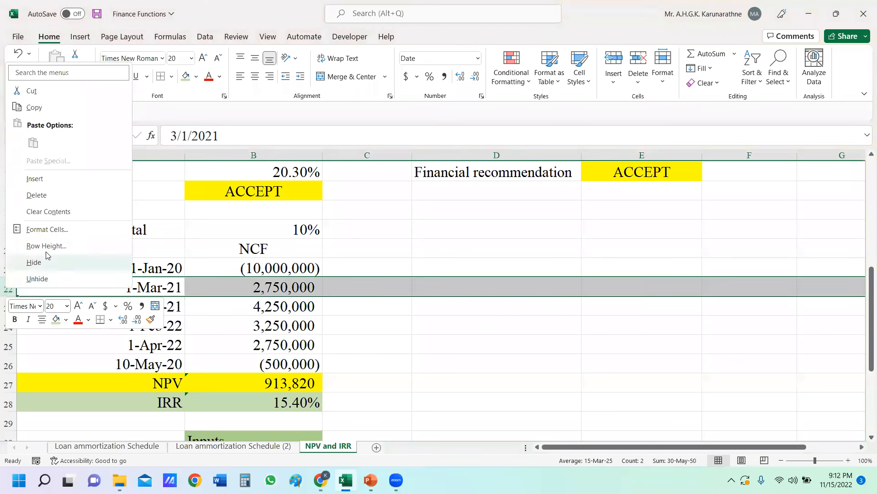
{"action": "left_click", "coordinate": [32, 178]}
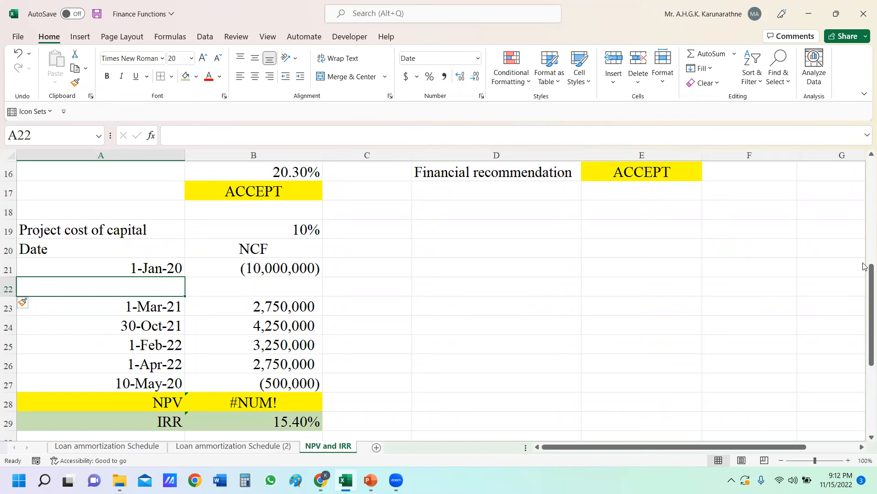
{"action": "type", "text": "5-1"}
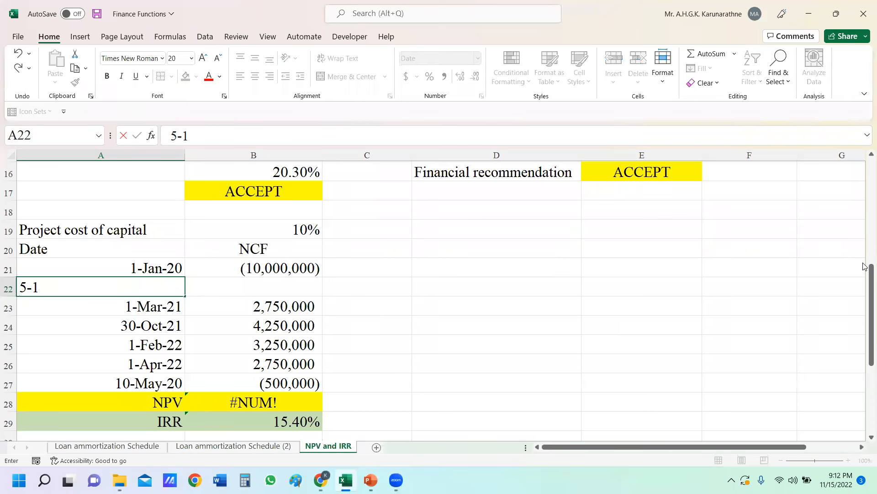
{"action": "type", "text": "0-2020"}
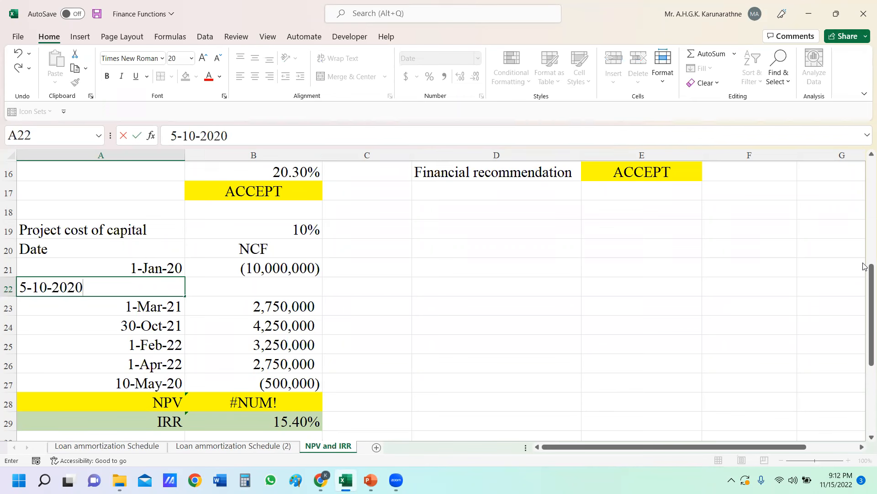
{"action": "key", "text": "Return"}
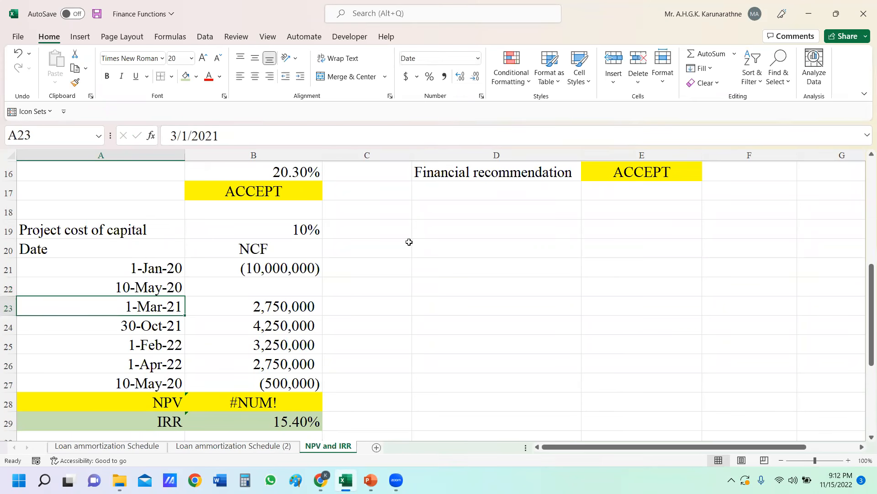
- Clear the duplicate date and outlay in A27:B27 and enter -500000 as the net cash flow in B22
{"action": "left_click_drag", "start_coordinate": [144, 383], "coordinate": [286, 382]}
{"action": "key", "text": "Delete"}
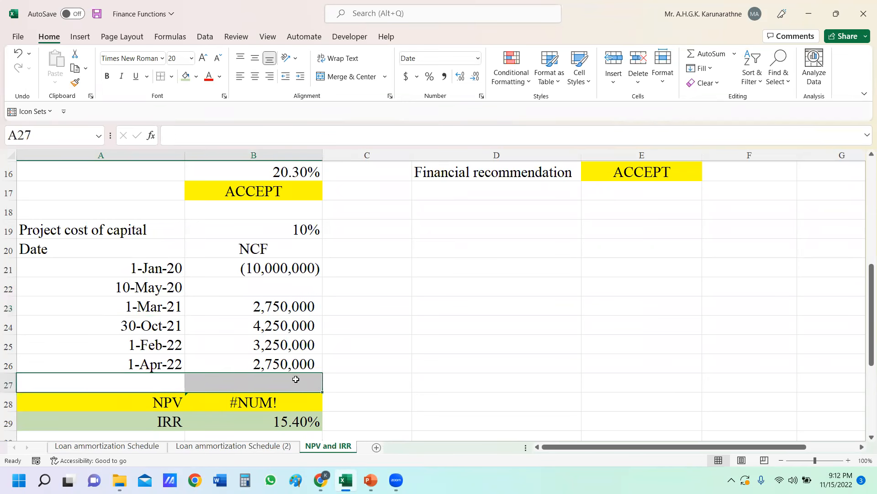
{"action": "left_click", "coordinate": [280, 282]}
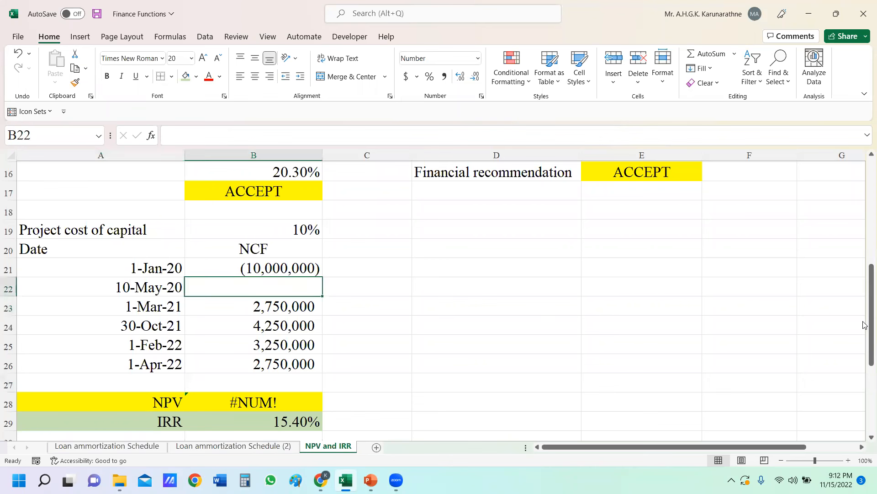
{"action": "type", "text": "-500"}
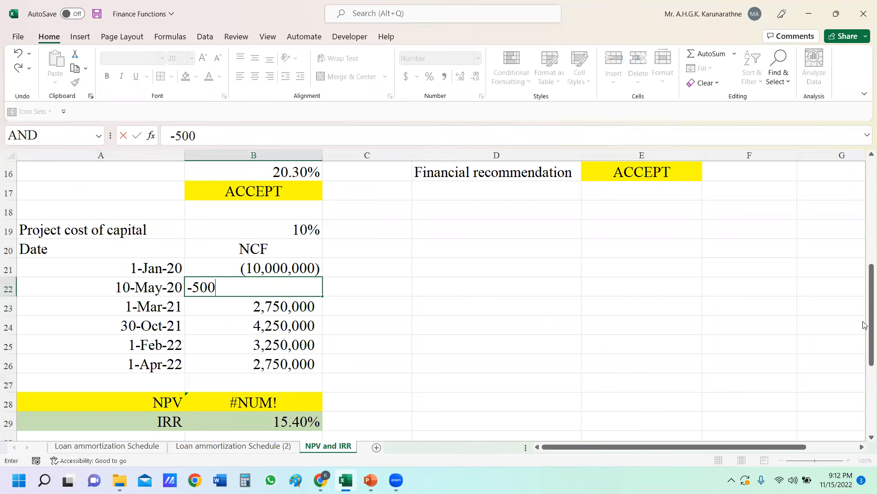
{"action": "type", "text": "000"}
{"action": "key", "text": "Return"}
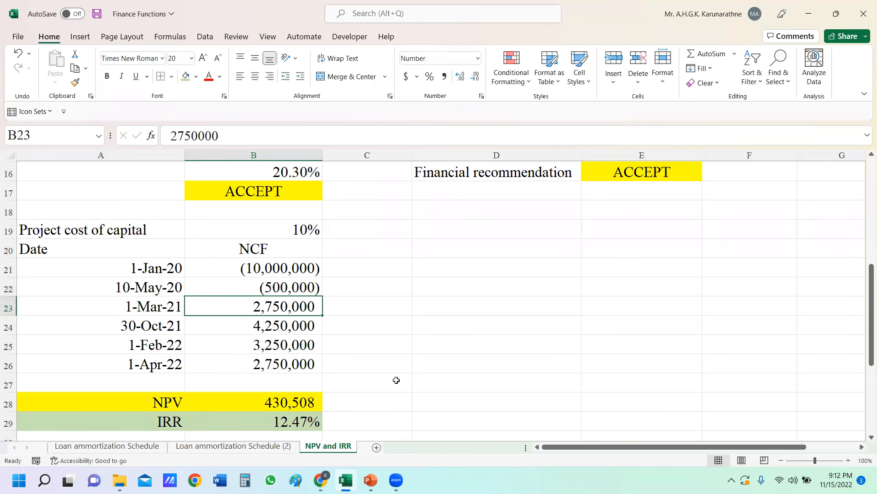
- Check that the XNPV formula in B28 covers the dates and cash flows in A21:B26, including the 10-May-20 outlay
{"action": "left_click", "coordinate": [252, 403]}
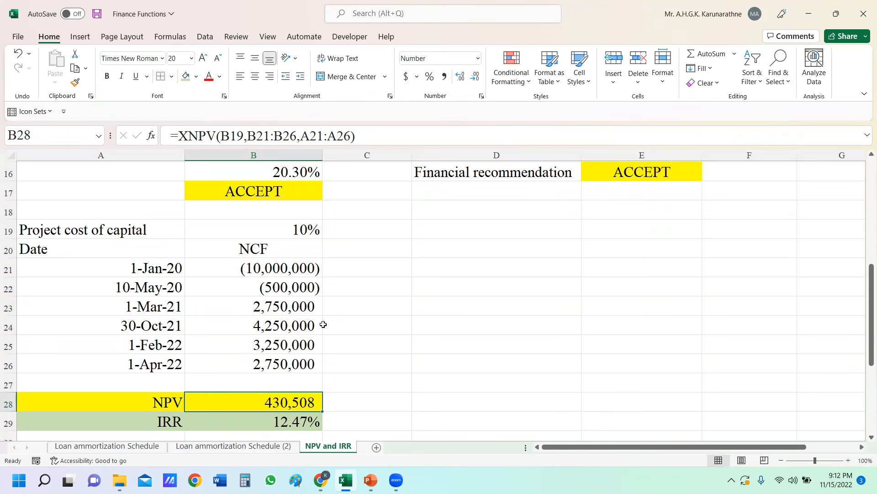
{"action": "left_click_drag", "start_coordinate": [122, 265], "coordinate": [245, 361]}
{"action": "left_click", "coordinate": [165, 291]}
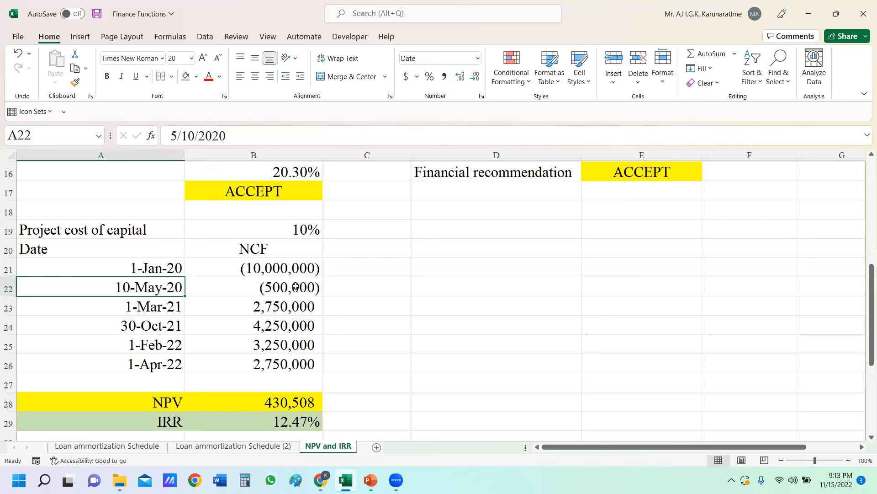
{"action": "left_click", "coordinate": [242, 401]}
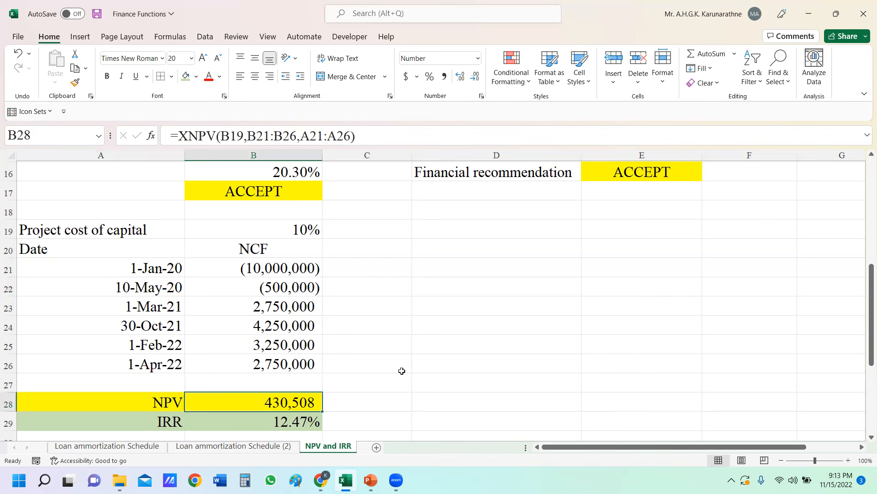
- Delete the 10-May-20 outlay row to examine the NPV without it, and undo the deletion
{"action": "left_click", "coordinate": [8, 287]}
{"action": "right_click", "coordinate": [7, 287]}
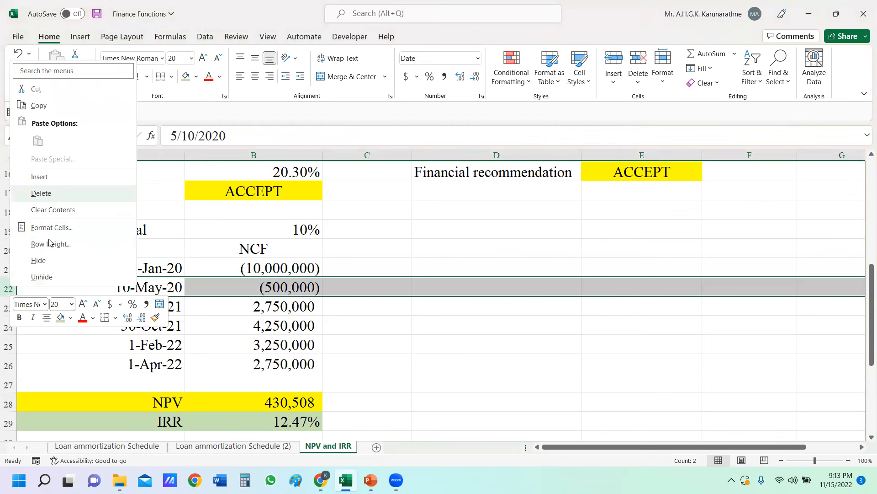
{"action": "left_click", "coordinate": [51, 193]}
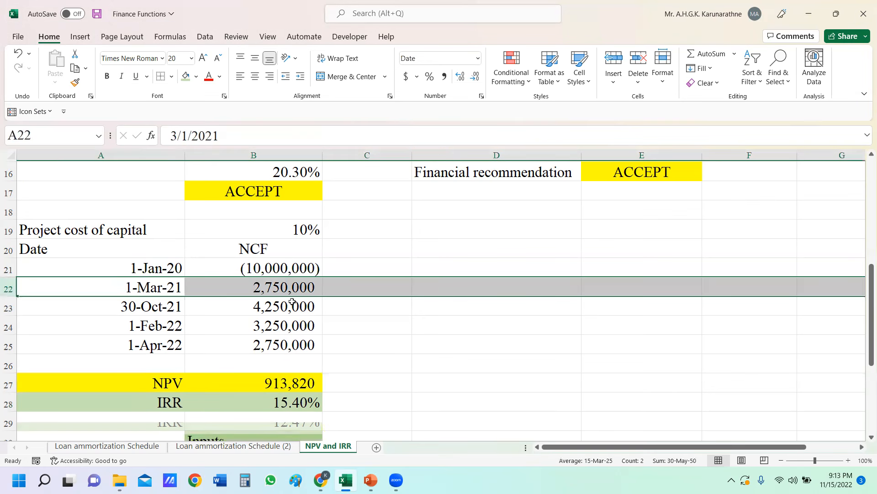
{"action": "left_click", "coordinate": [292, 384]}
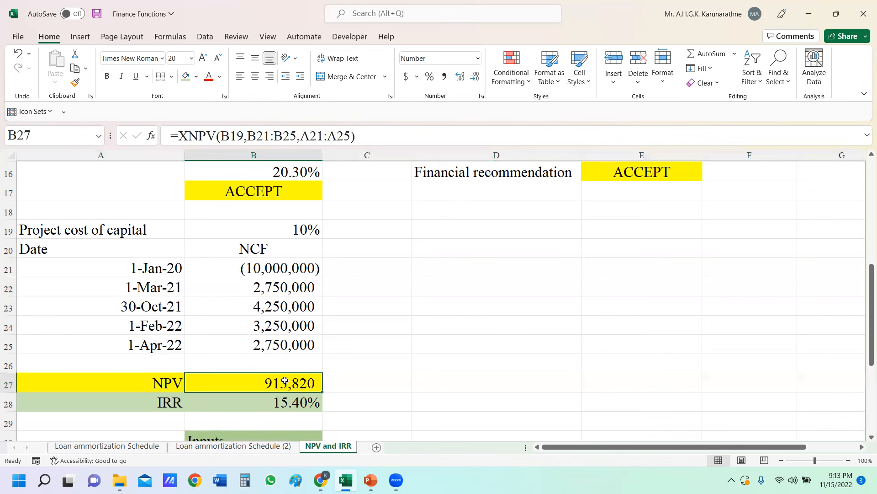
{"action": "left_click", "coordinate": [18, 54]}
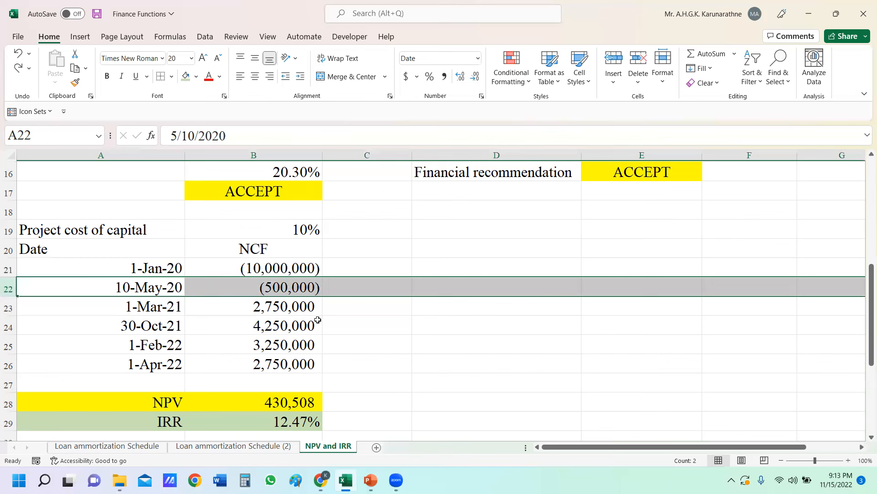
- Review the NPV in B28 against the additional 10-May-20 outlay in B22
{"action": "left_click", "coordinate": [279, 405]}
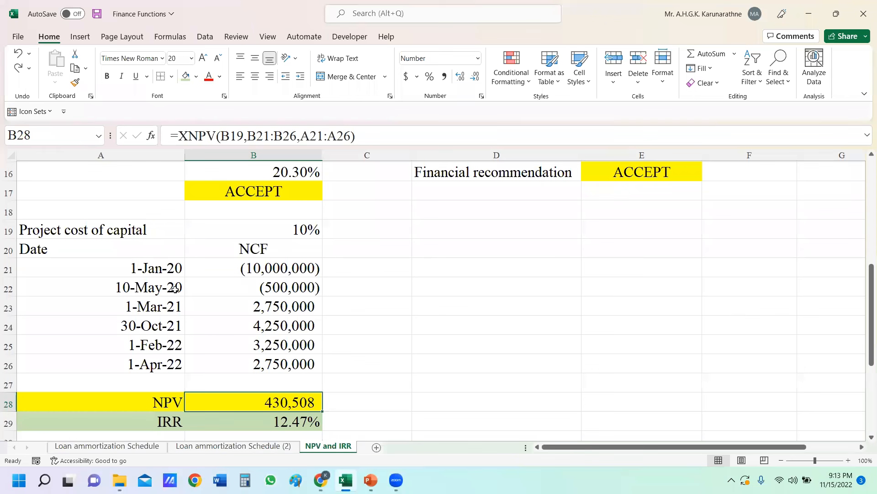
{"action": "left_click", "coordinate": [296, 289]}
{"action": "left_click", "coordinate": [488, 313]}
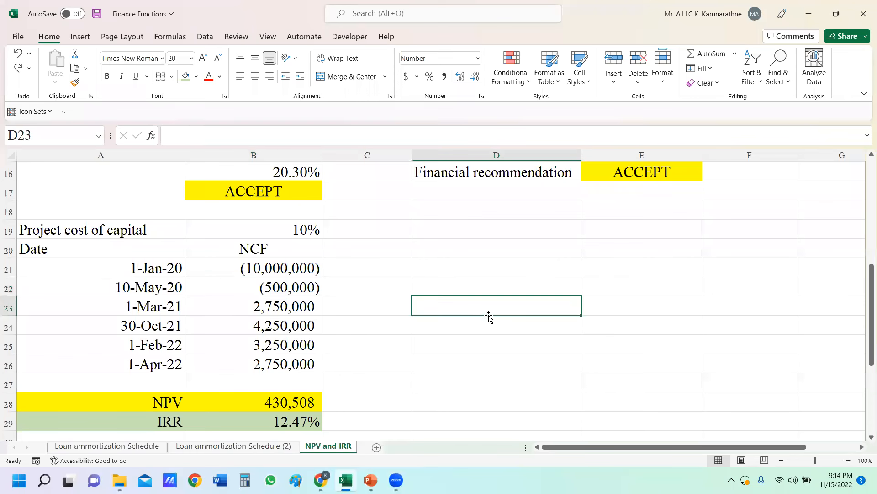
- Switch to the Financial Functions-2022 presentation in PowerPoint and open the Case Study slide at its end
{"action": "mouse_move", "coordinate": [370, 480]}
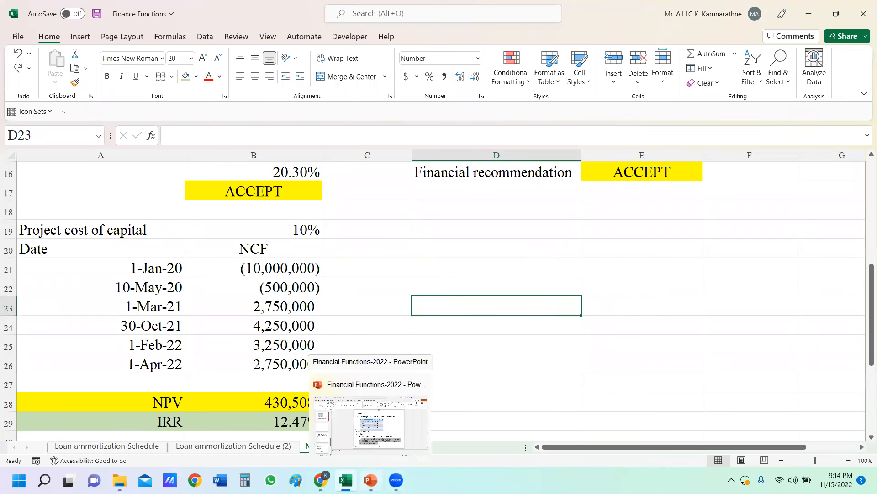
{"action": "left_click", "coordinate": [370, 425]}
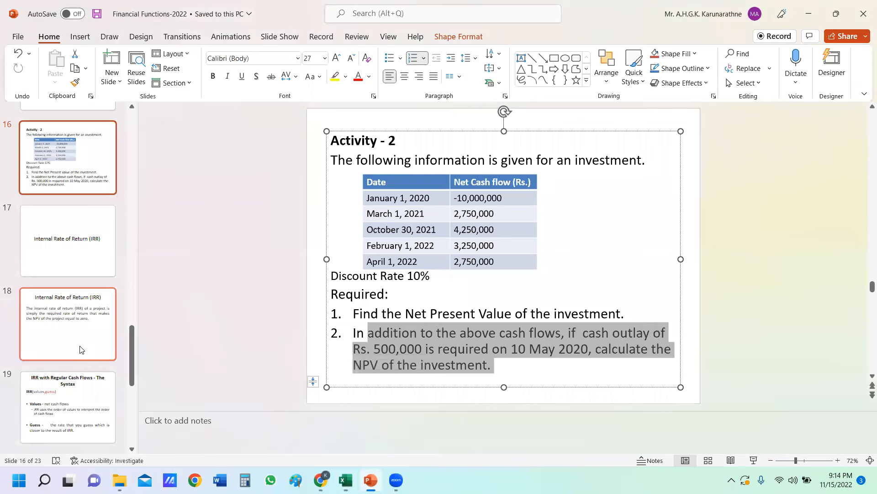
{"action": "scroll", "coordinate": [85, 315], "scroll_direction": "down", "scroll_amount": 5}
{"action": "scroll", "coordinate": [85, 322], "scroll_direction": "down", "scroll_amount": 3}
{"action": "left_click", "coordinate": [69, 375]}
- Select all rows of the Case Study table, from Initial investment through Project Life, to review the project data
{"action": "left_click", "coordinate": [412, 158]}
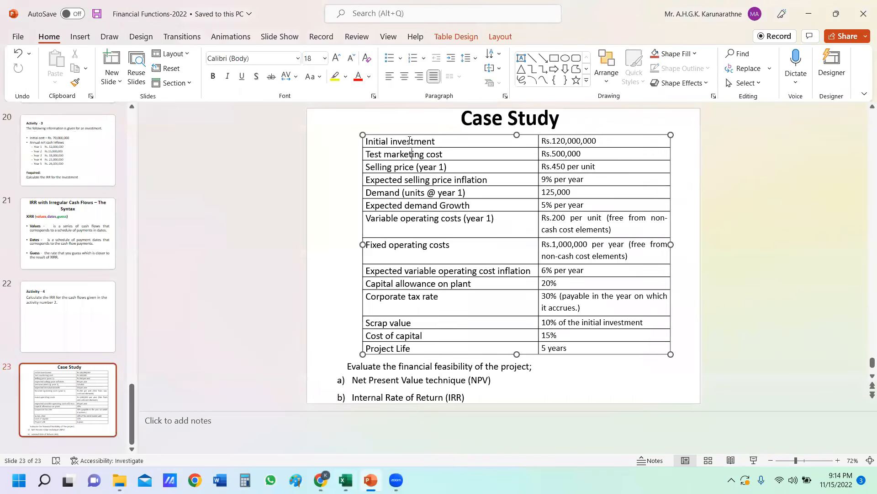
{"action": "left_click_drag", "start_coordinate": [414, 133], "coordinate": [414, 132]}
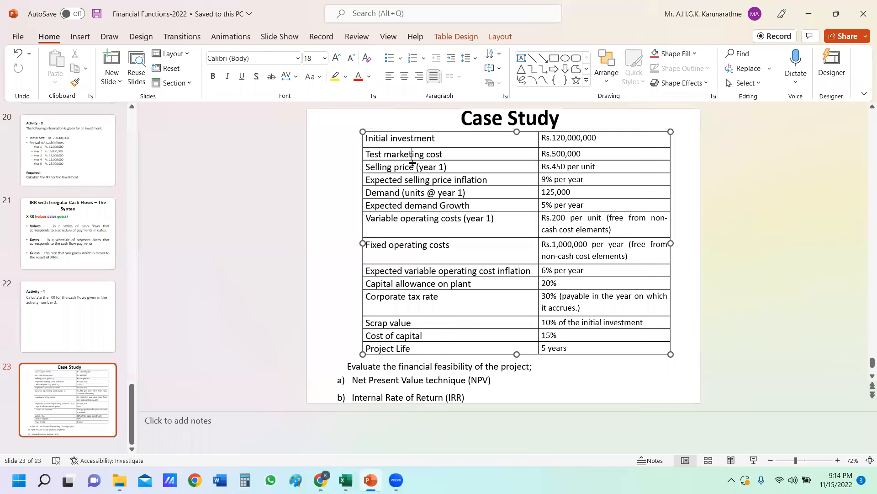
{"action": "left_click_drag", "start_coordinate": [470, 151], "coordinate": [566, 348]}
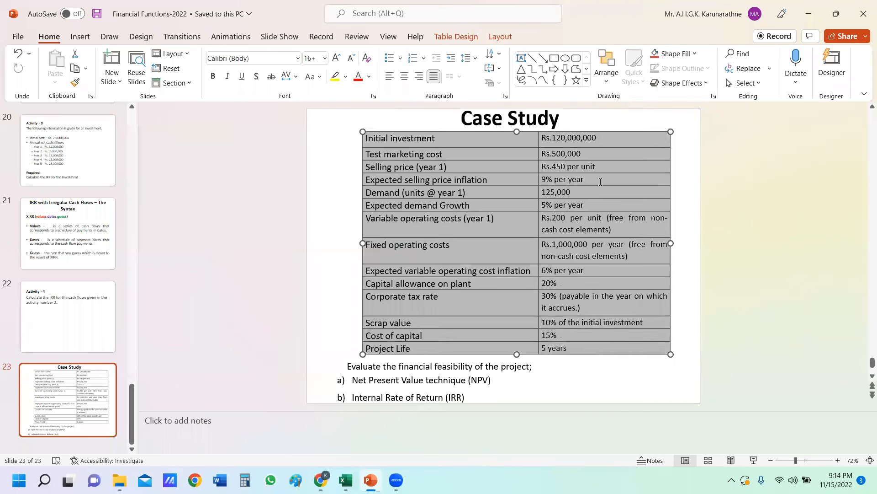